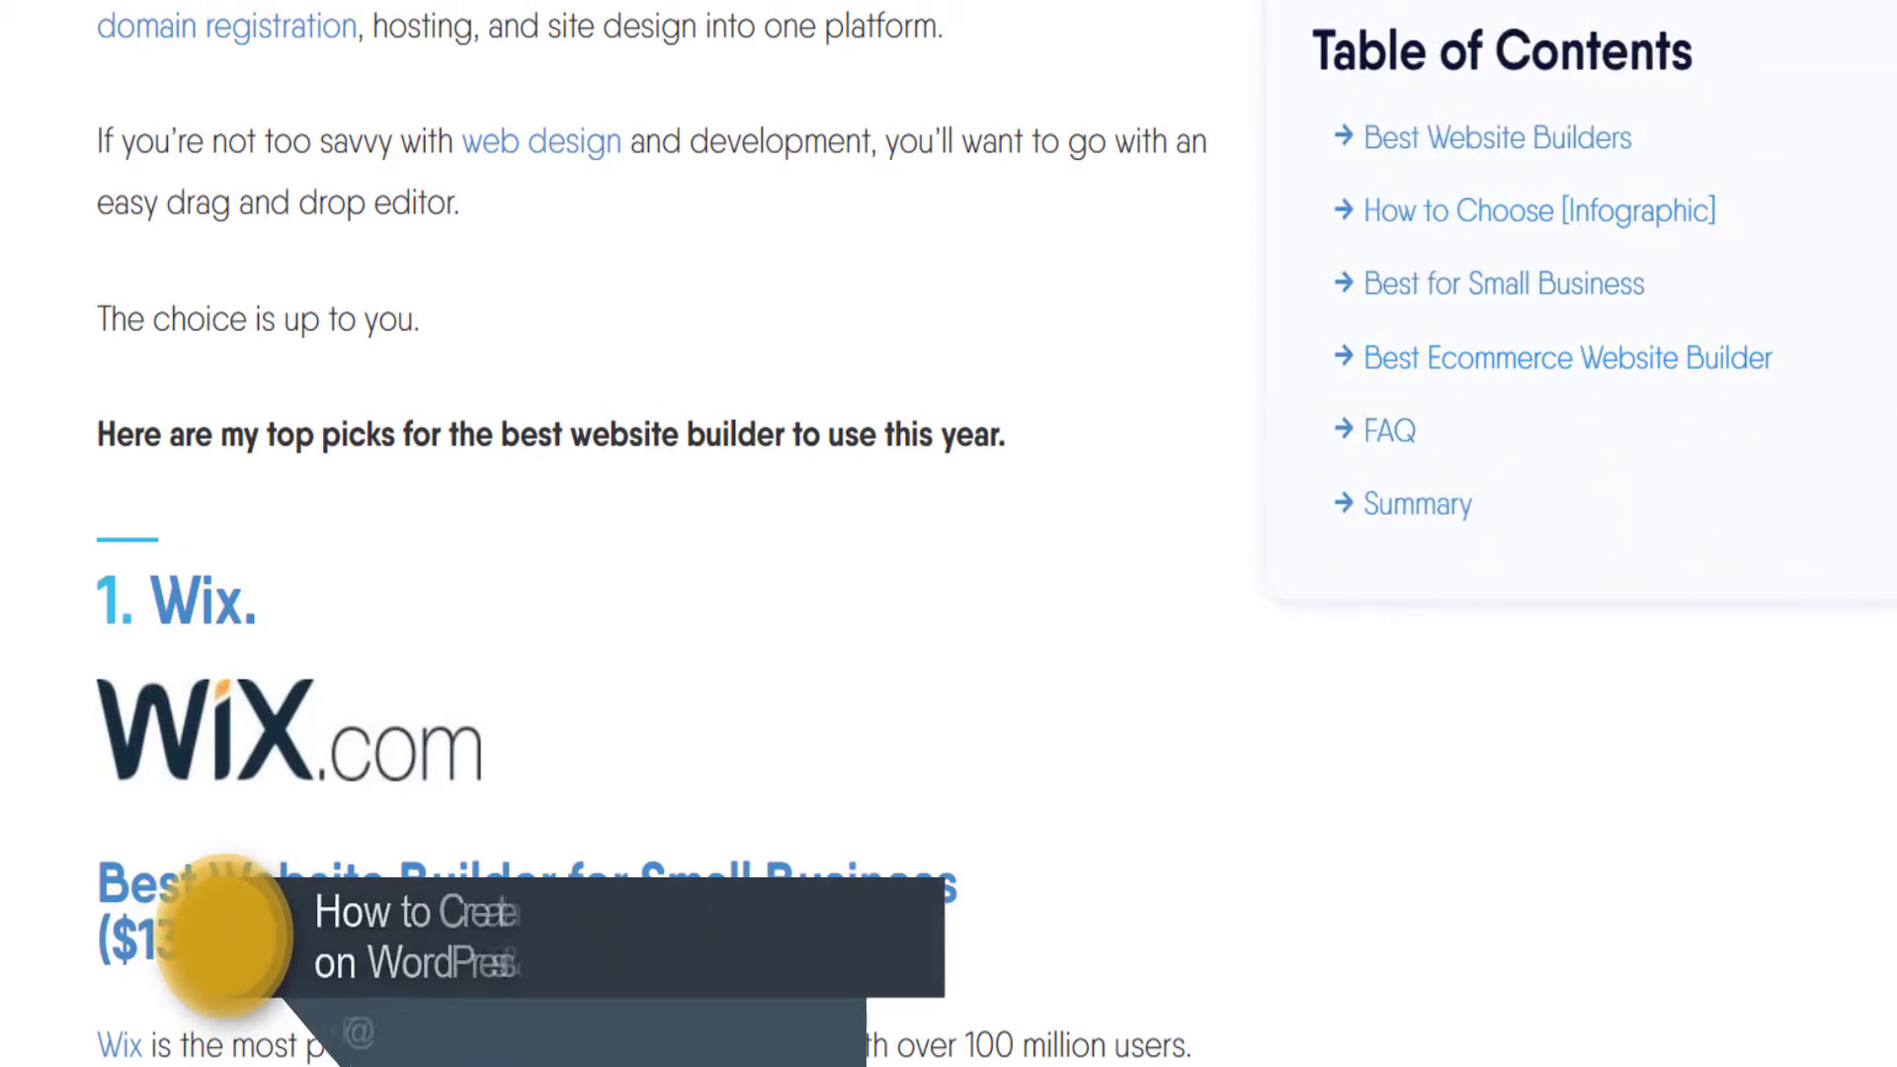
- Look through the example blog articles and how their tables of contents are displayed
scroll(657, 534, "down", 5)
scroll(657, 534, "down", 6)
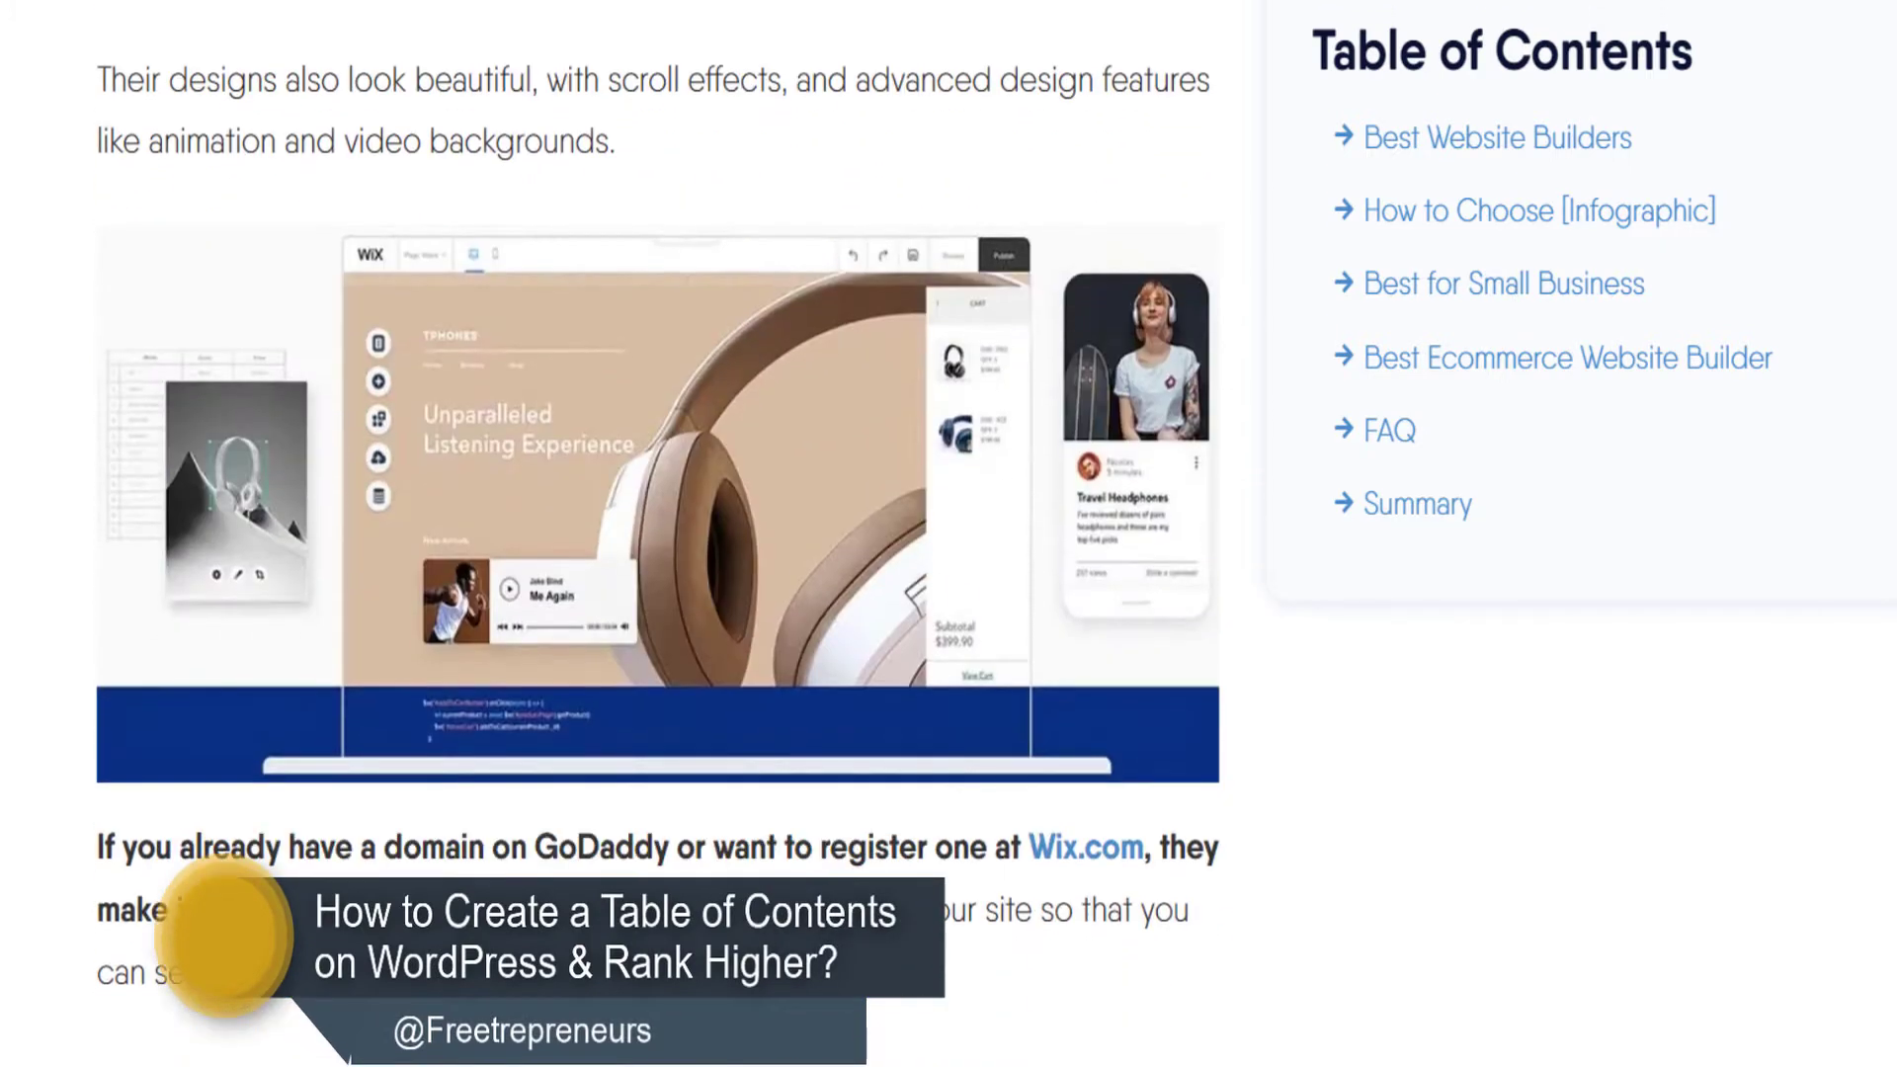
scroll(657, 534, "down", 6)
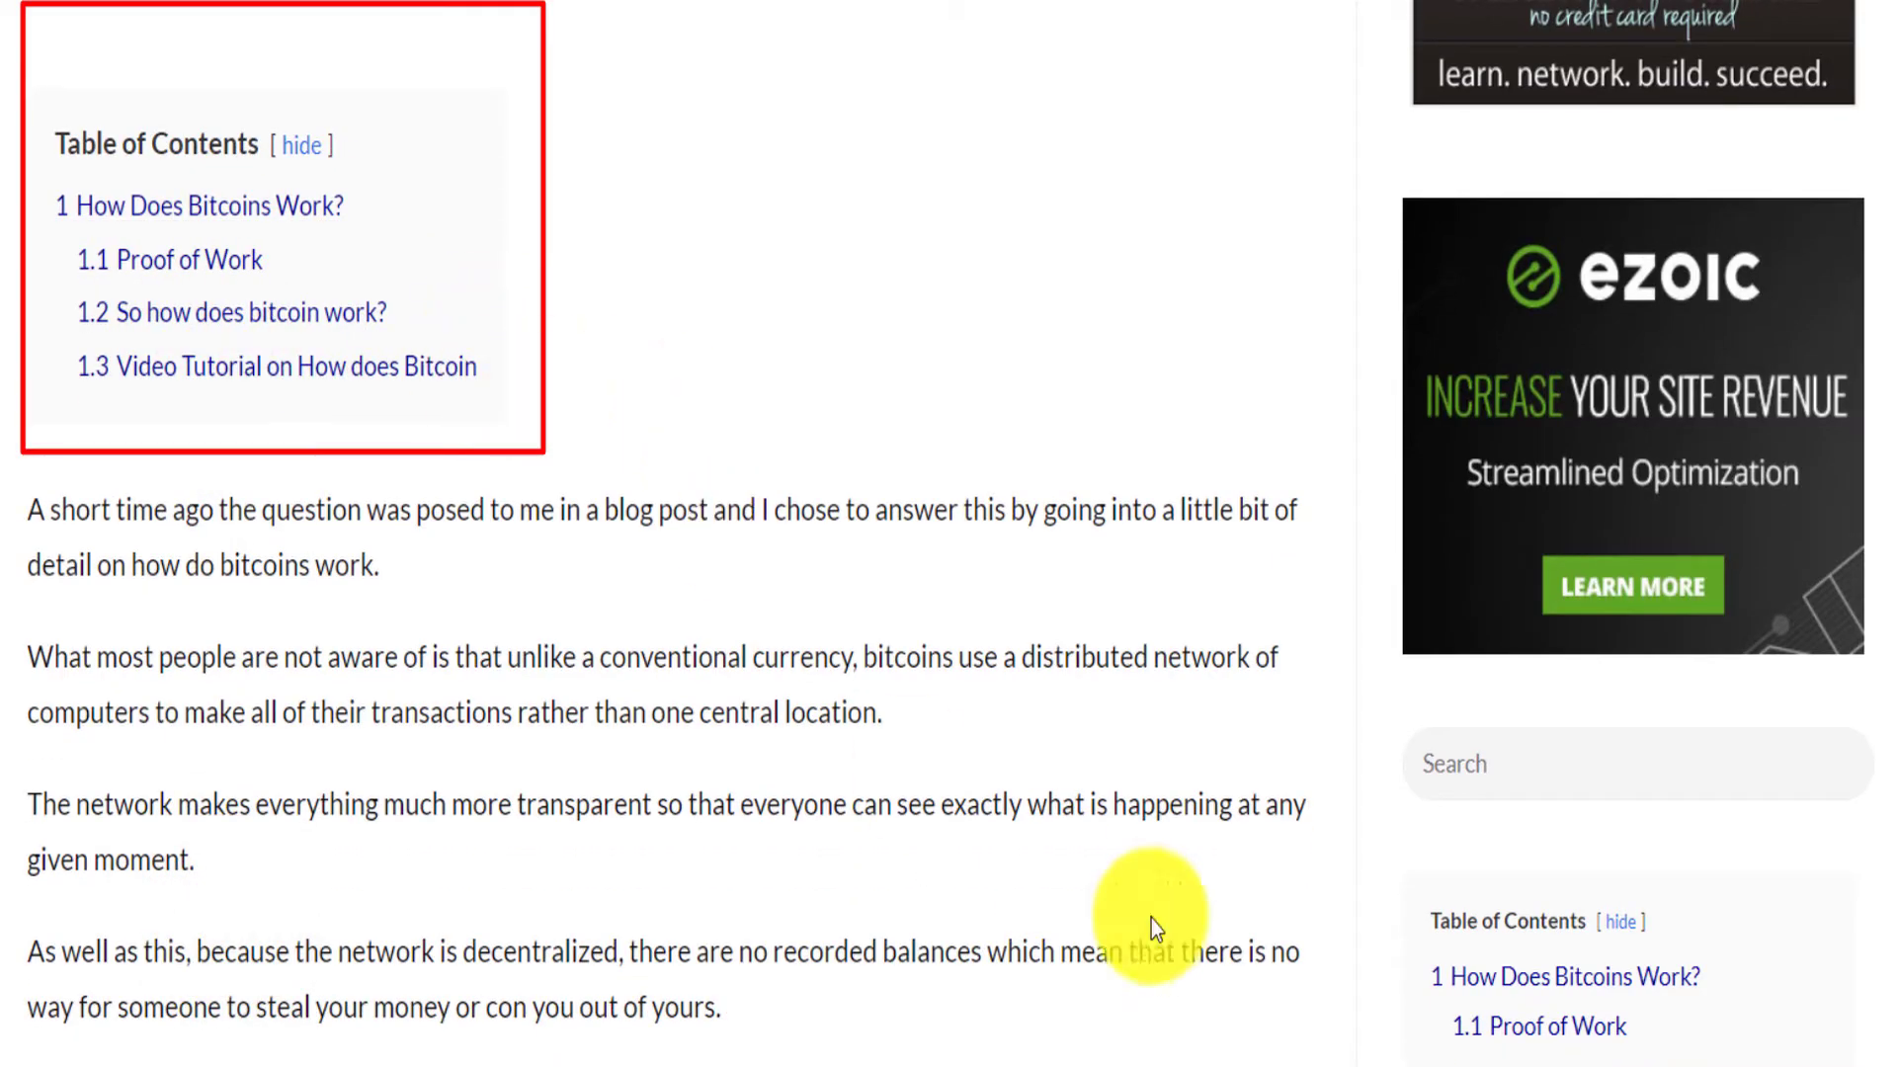
scroll(1228, 860, "down", 10)
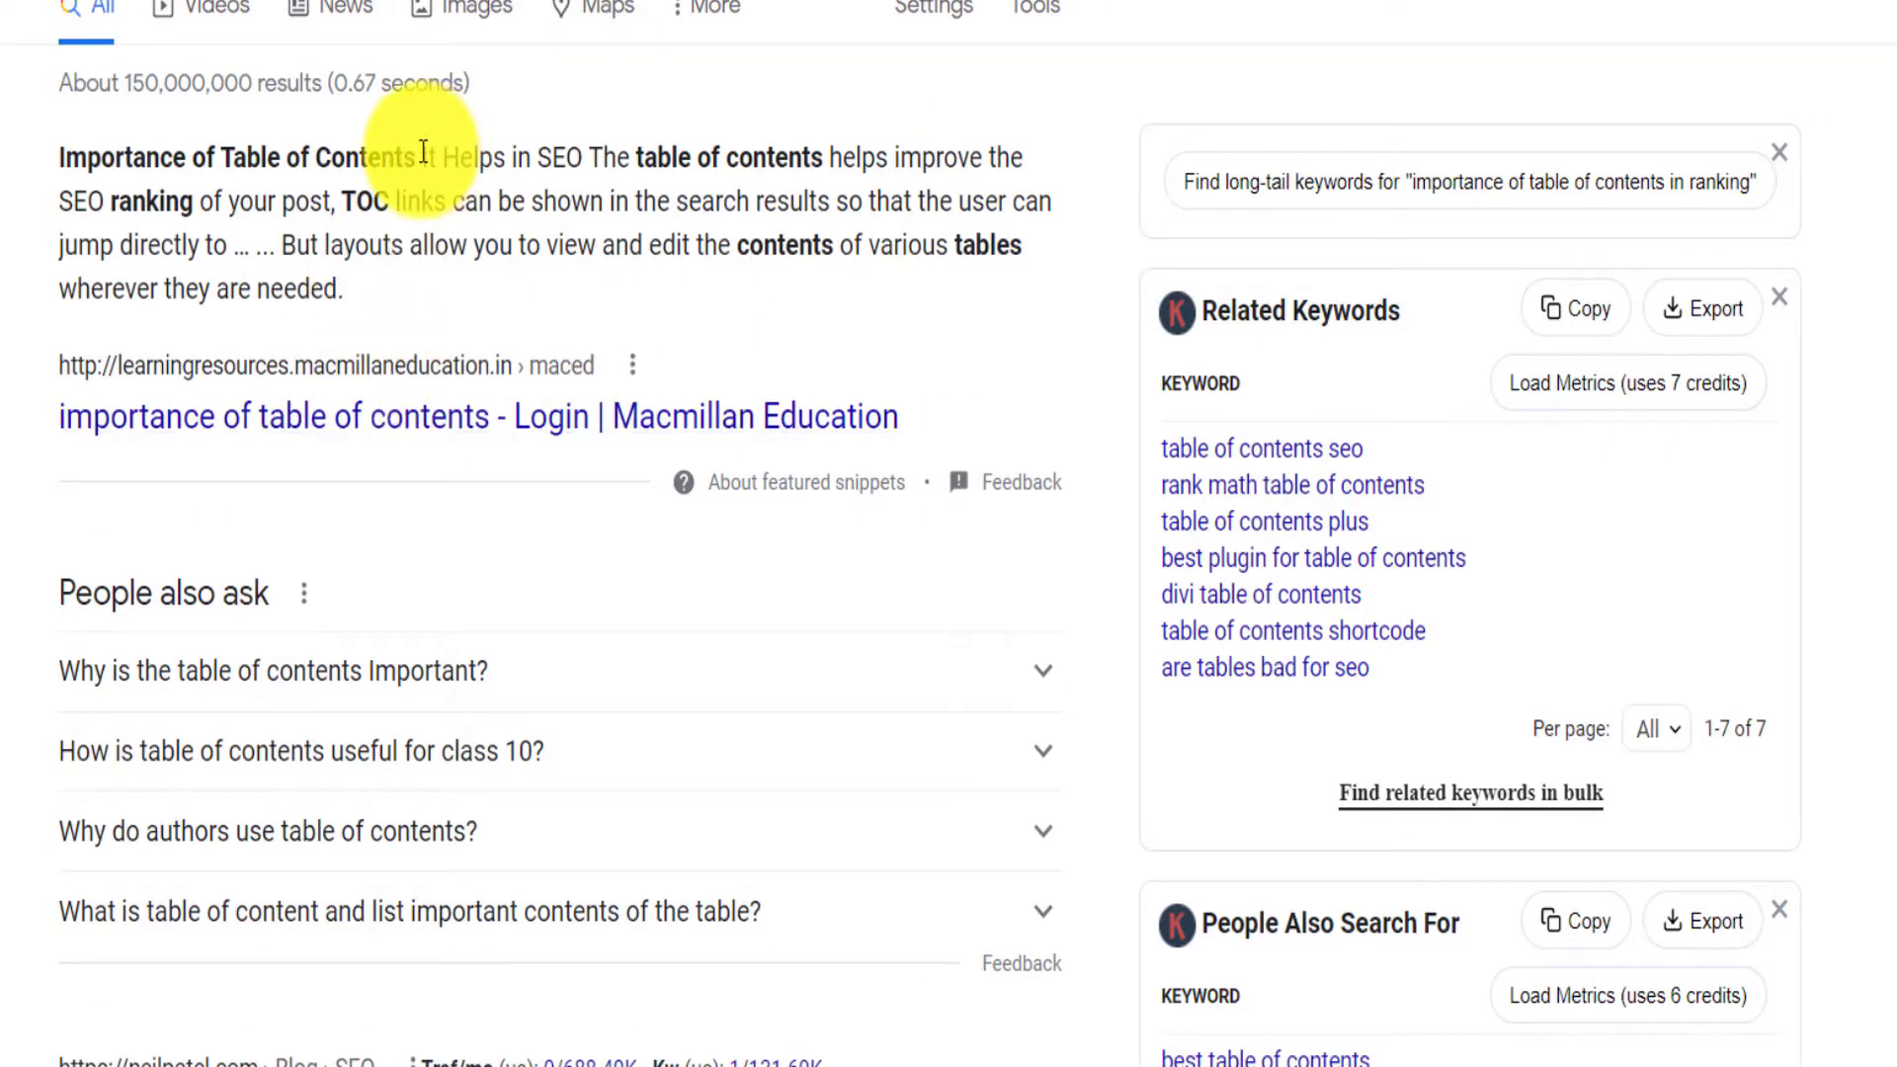
- Highlight the featured snippet's sentences on how a table of contents helps SEO ranking and how TOC links show in search results
left_click_drag(423, 154, 345, 207)
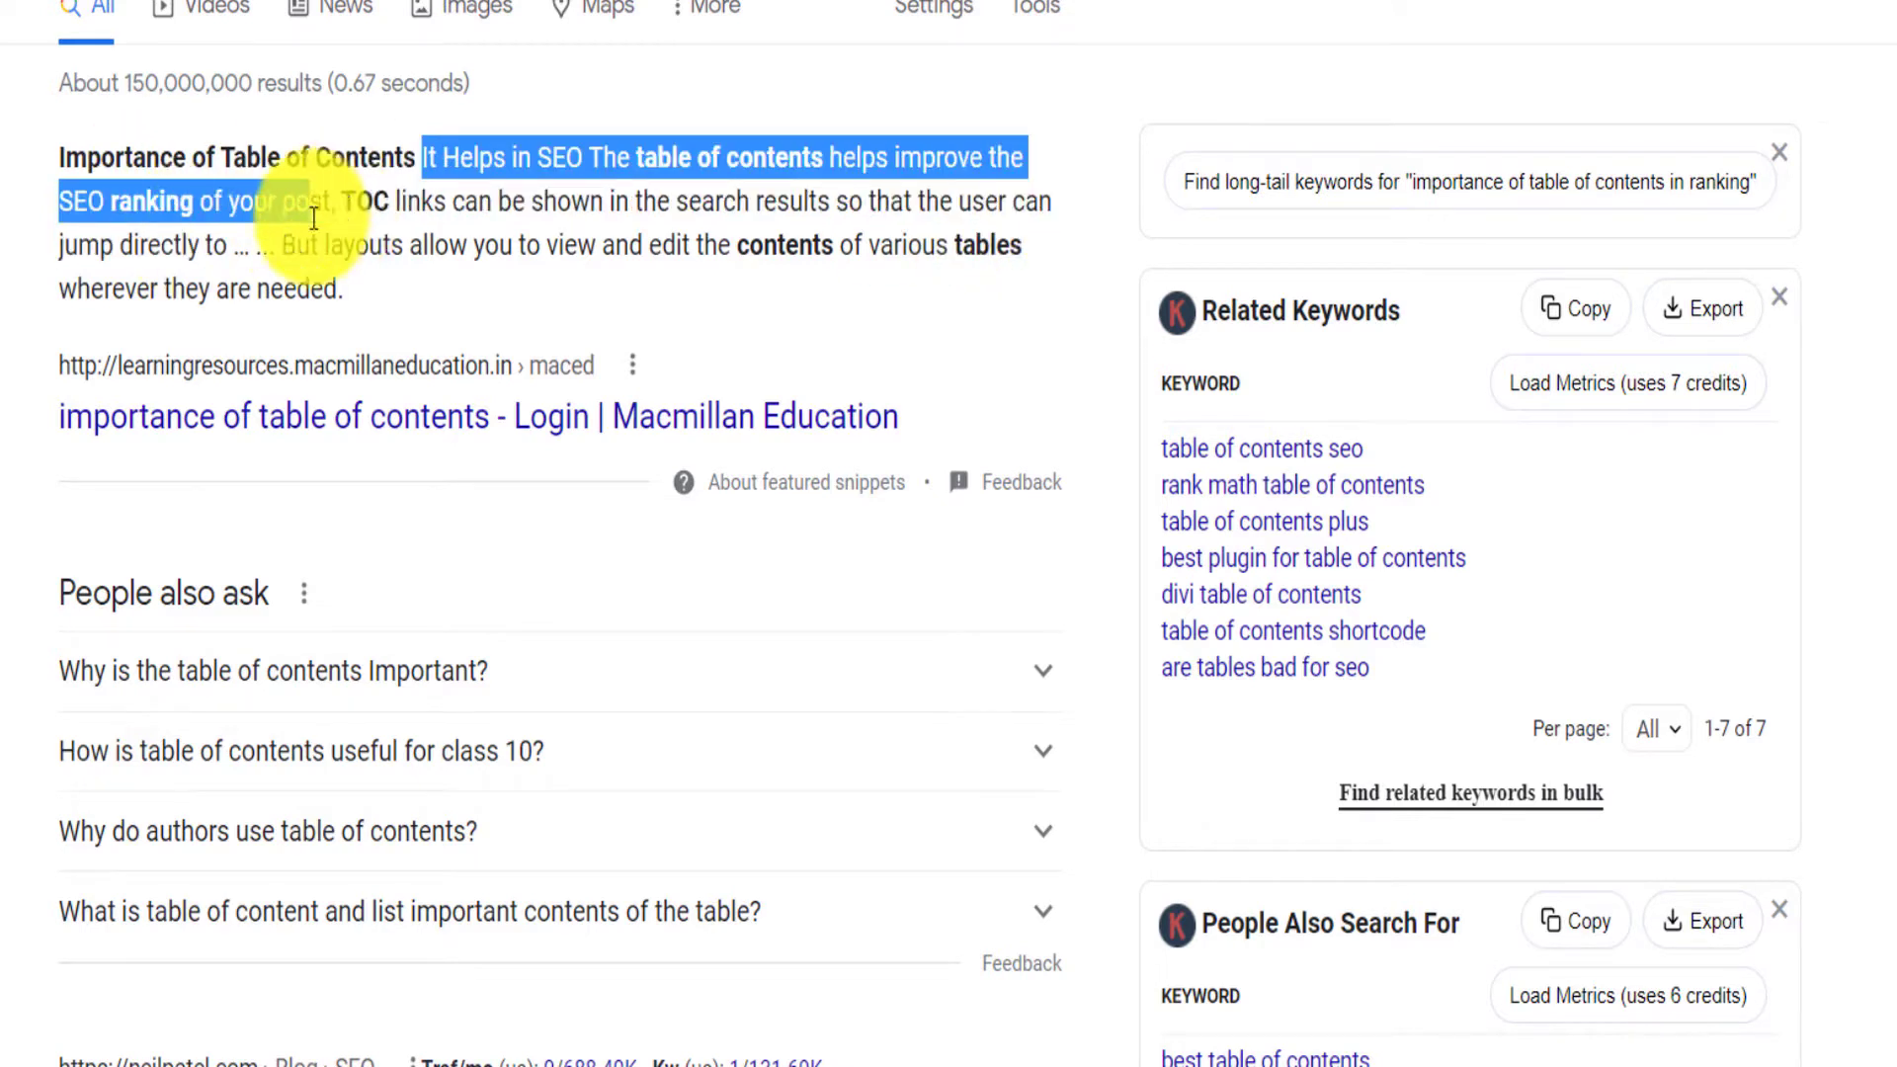
left_click(401, 201)
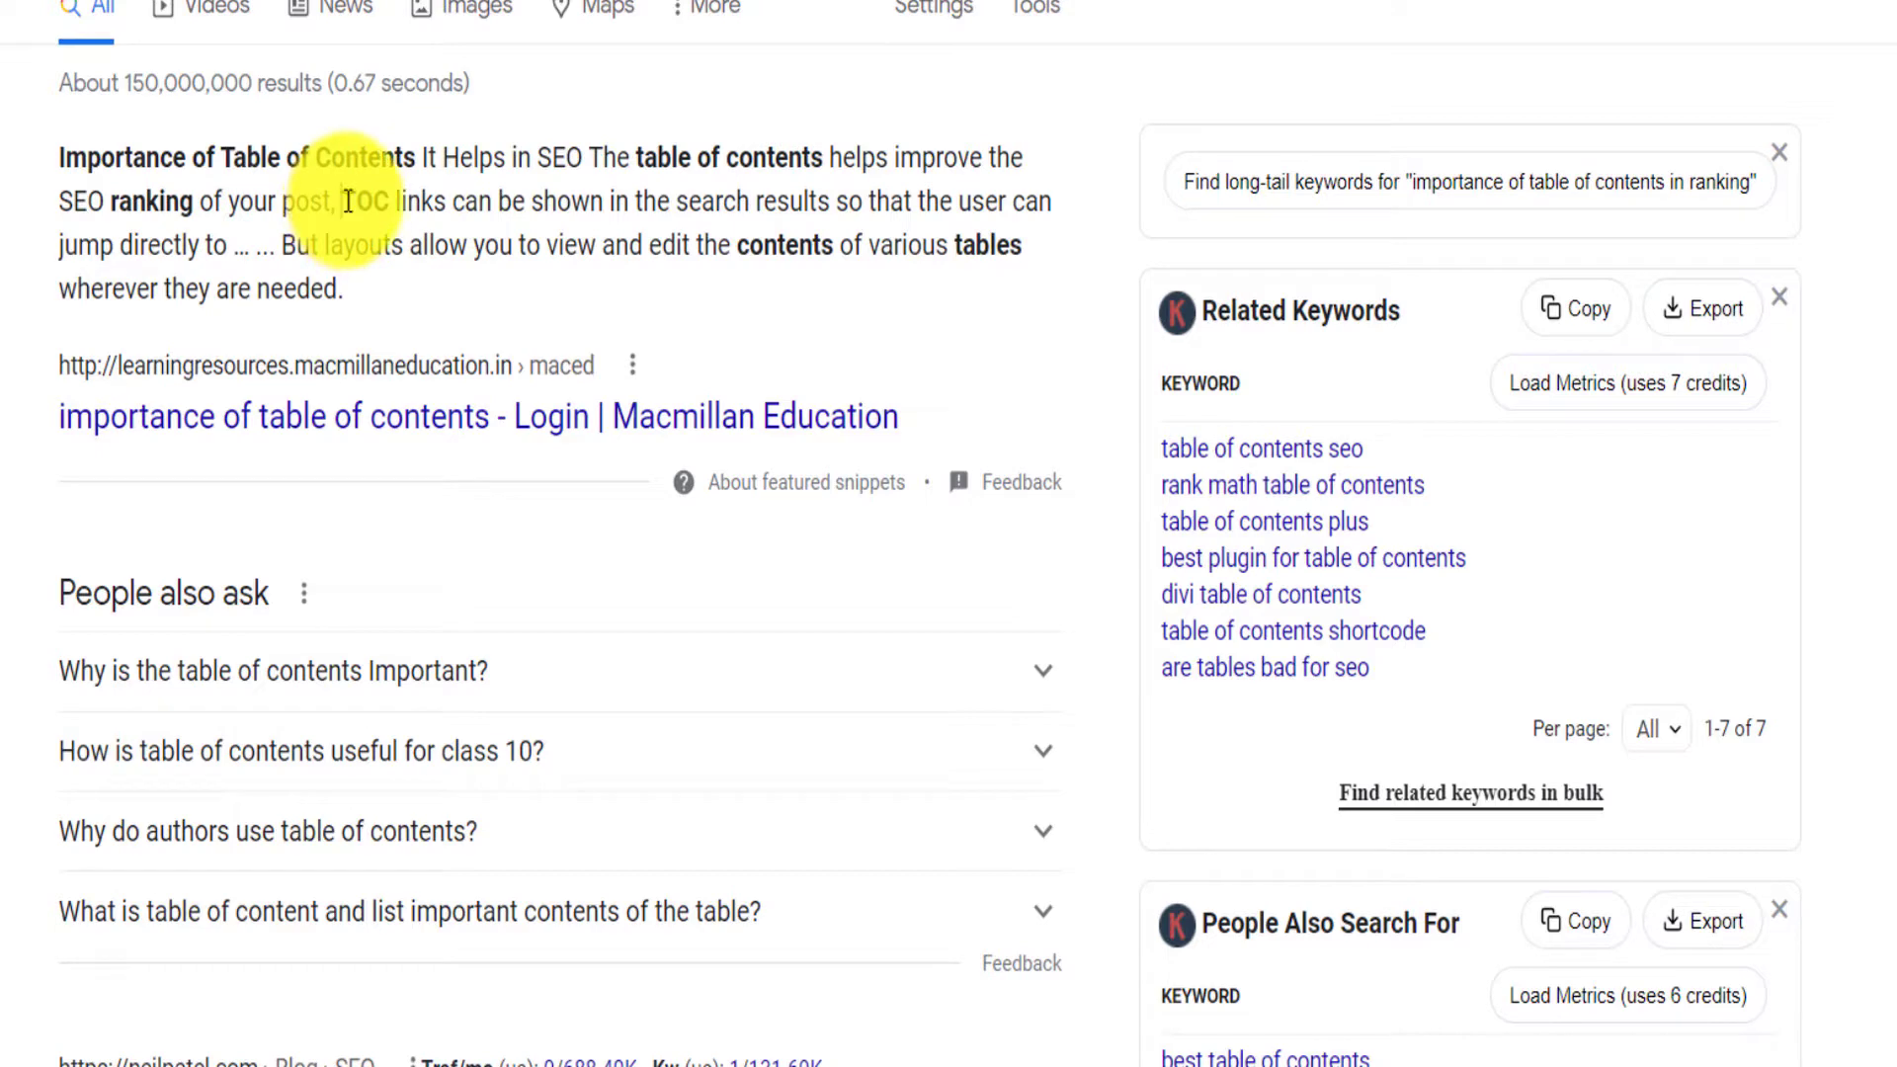
left_click_drag(344, 201, 238, 246)
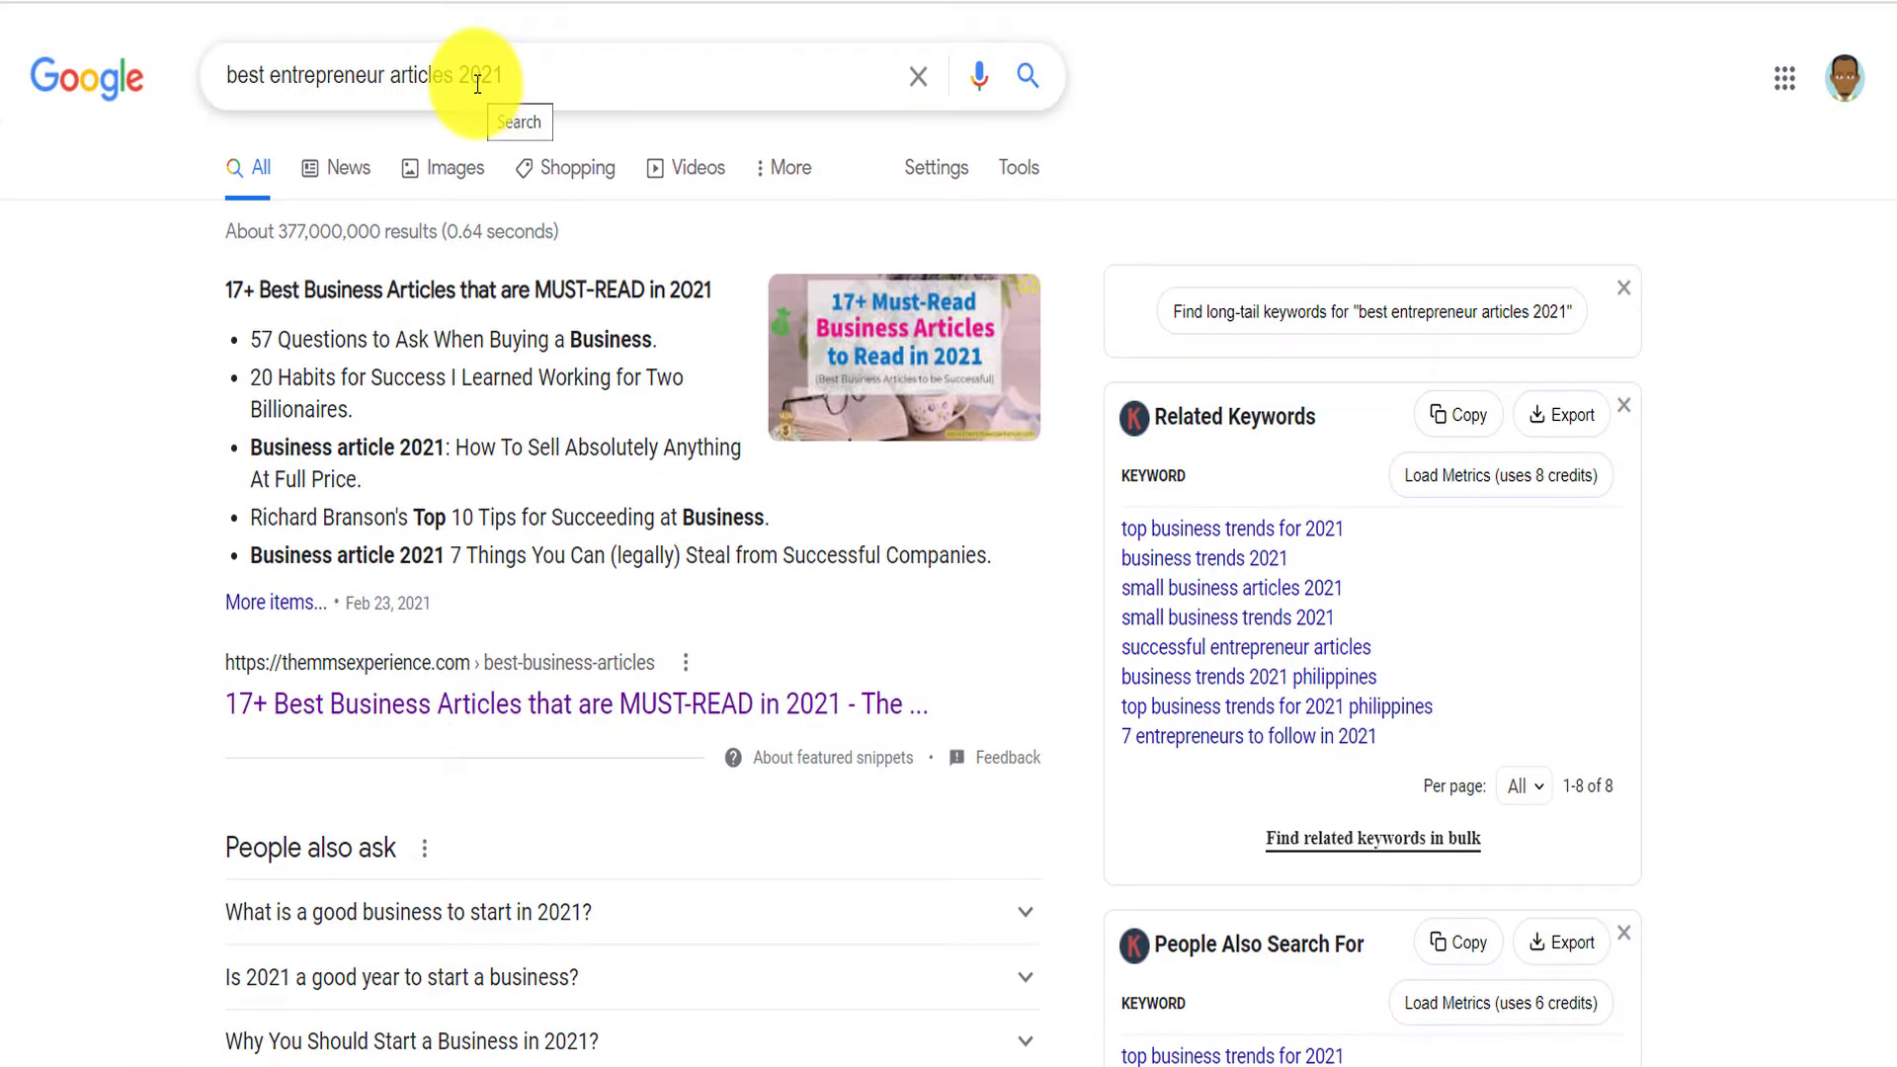
- Examine the results for "best entrepreneur articles 2021" down to themmsexperience.com's entrepreneurship articles entry and its section links
left_click_drag(521, 75, 223, 72)
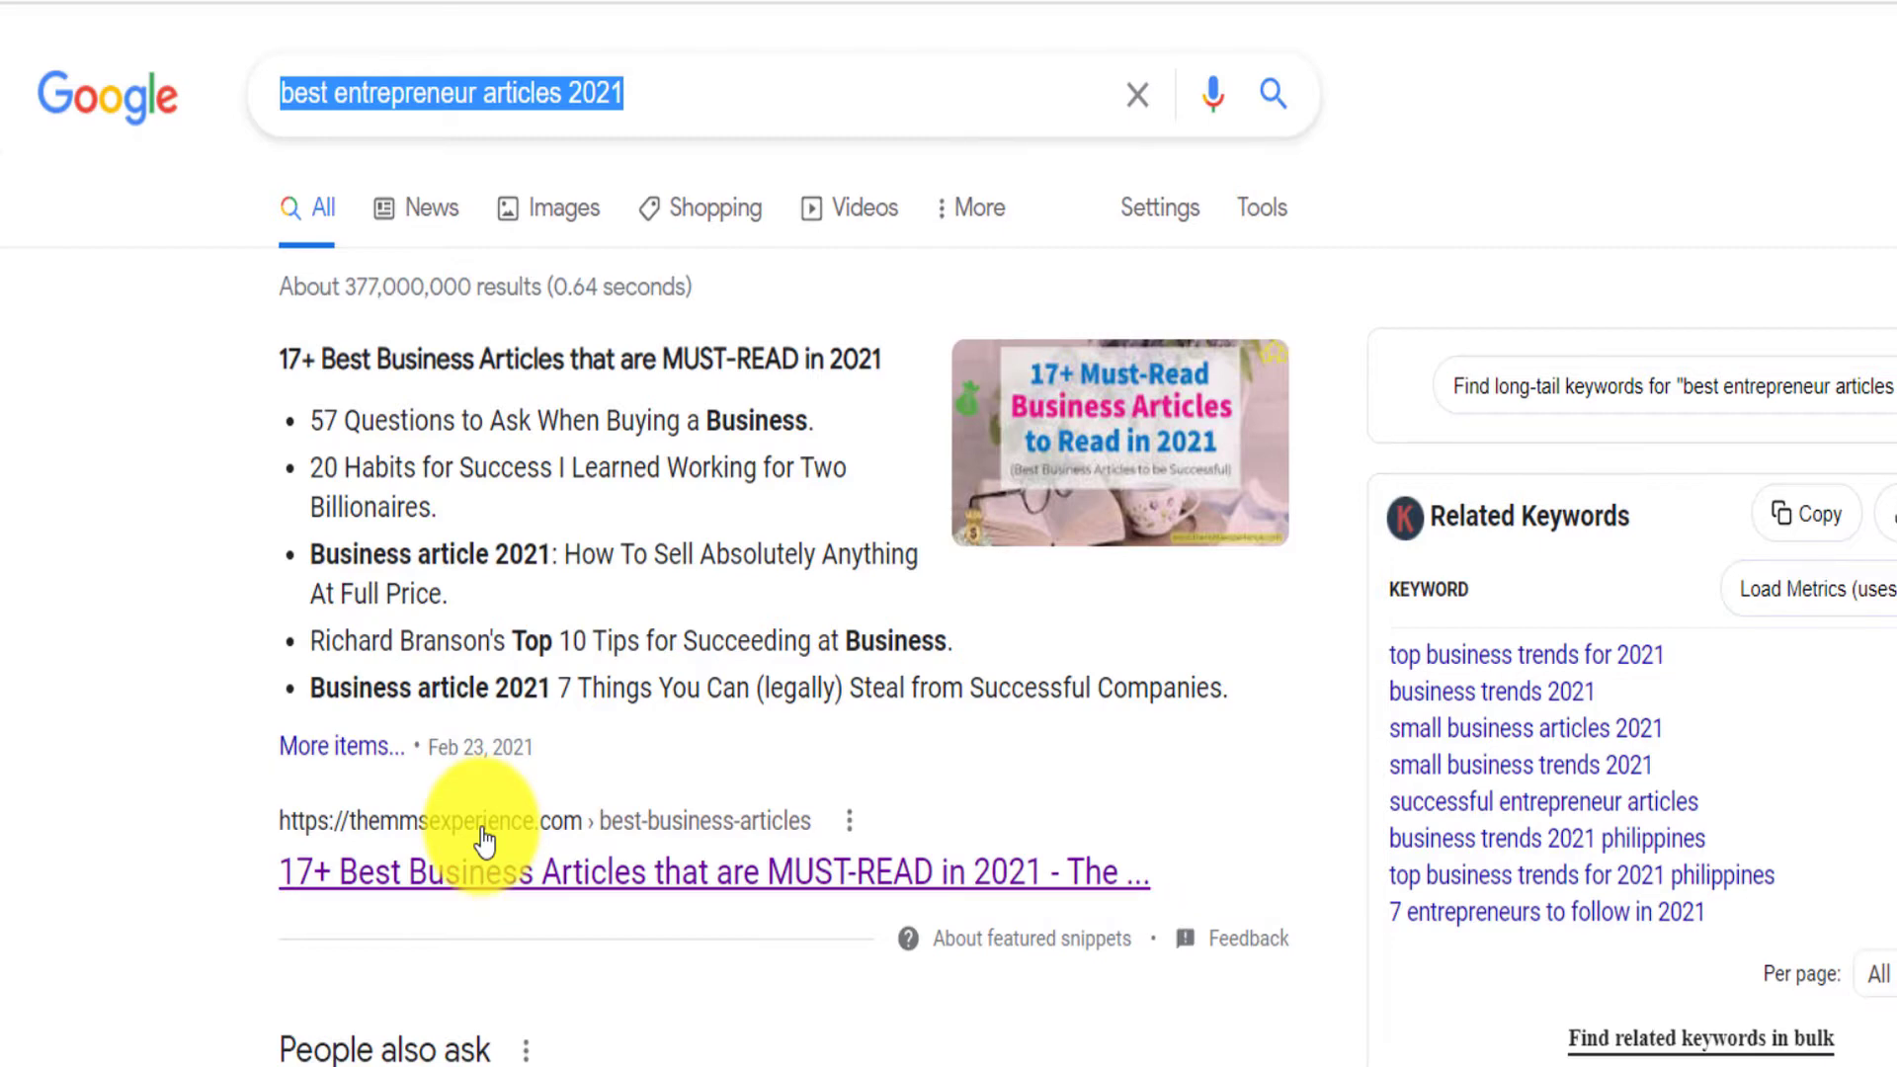
scroll(484, 841, "down", 2)
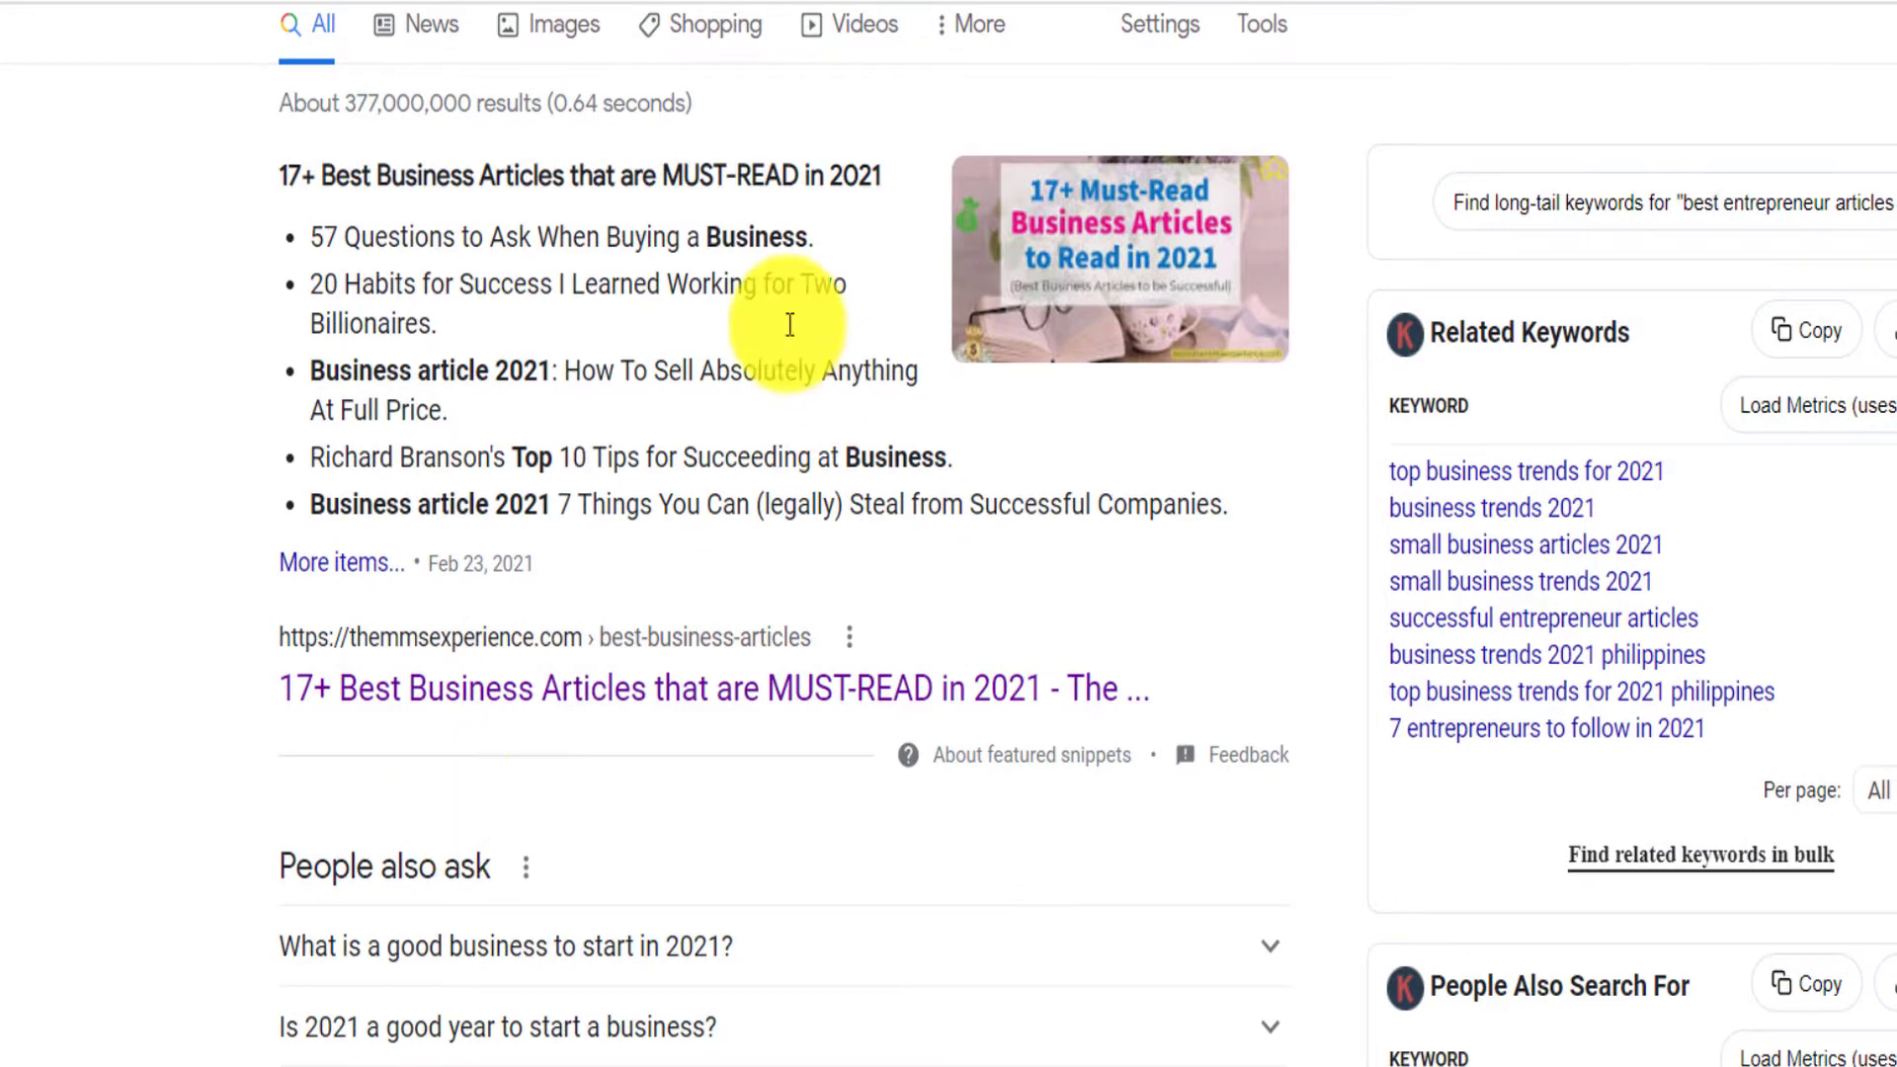
key("/")
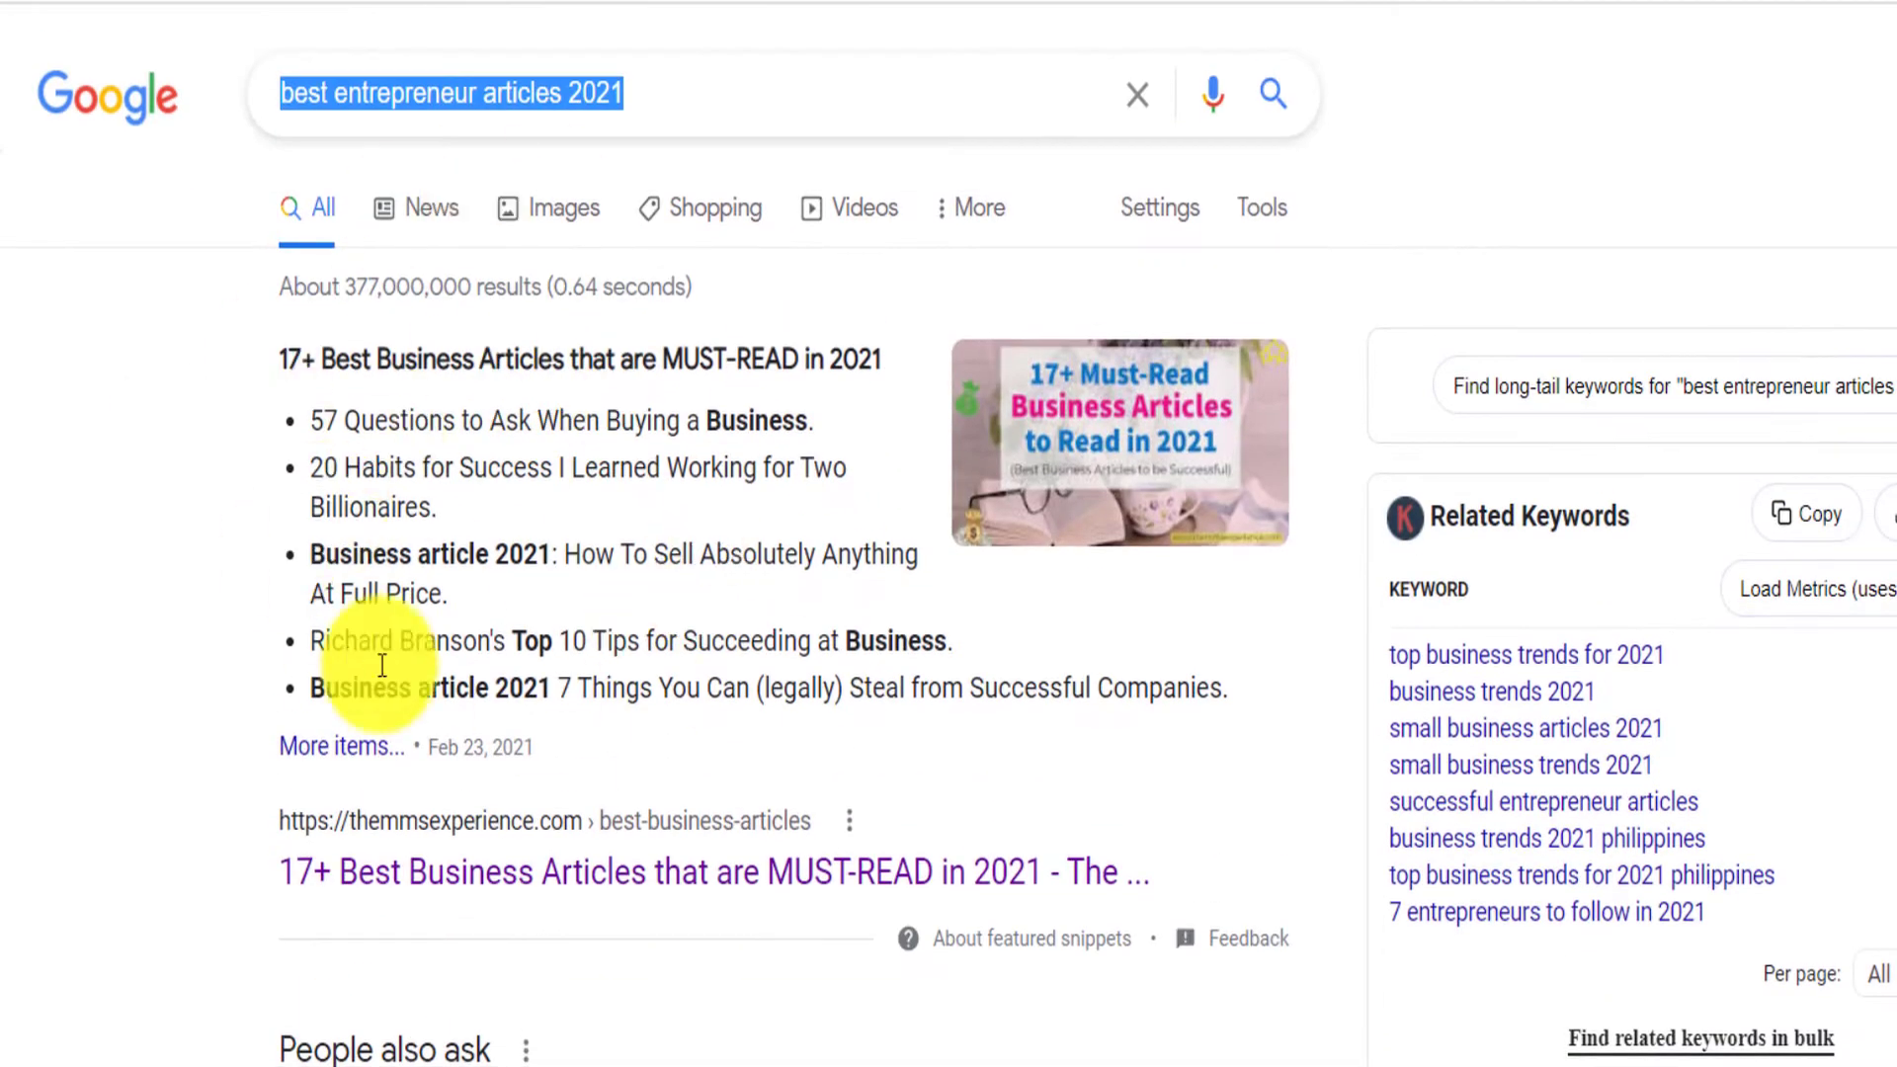
scroll(1736, 478, "down", 12)
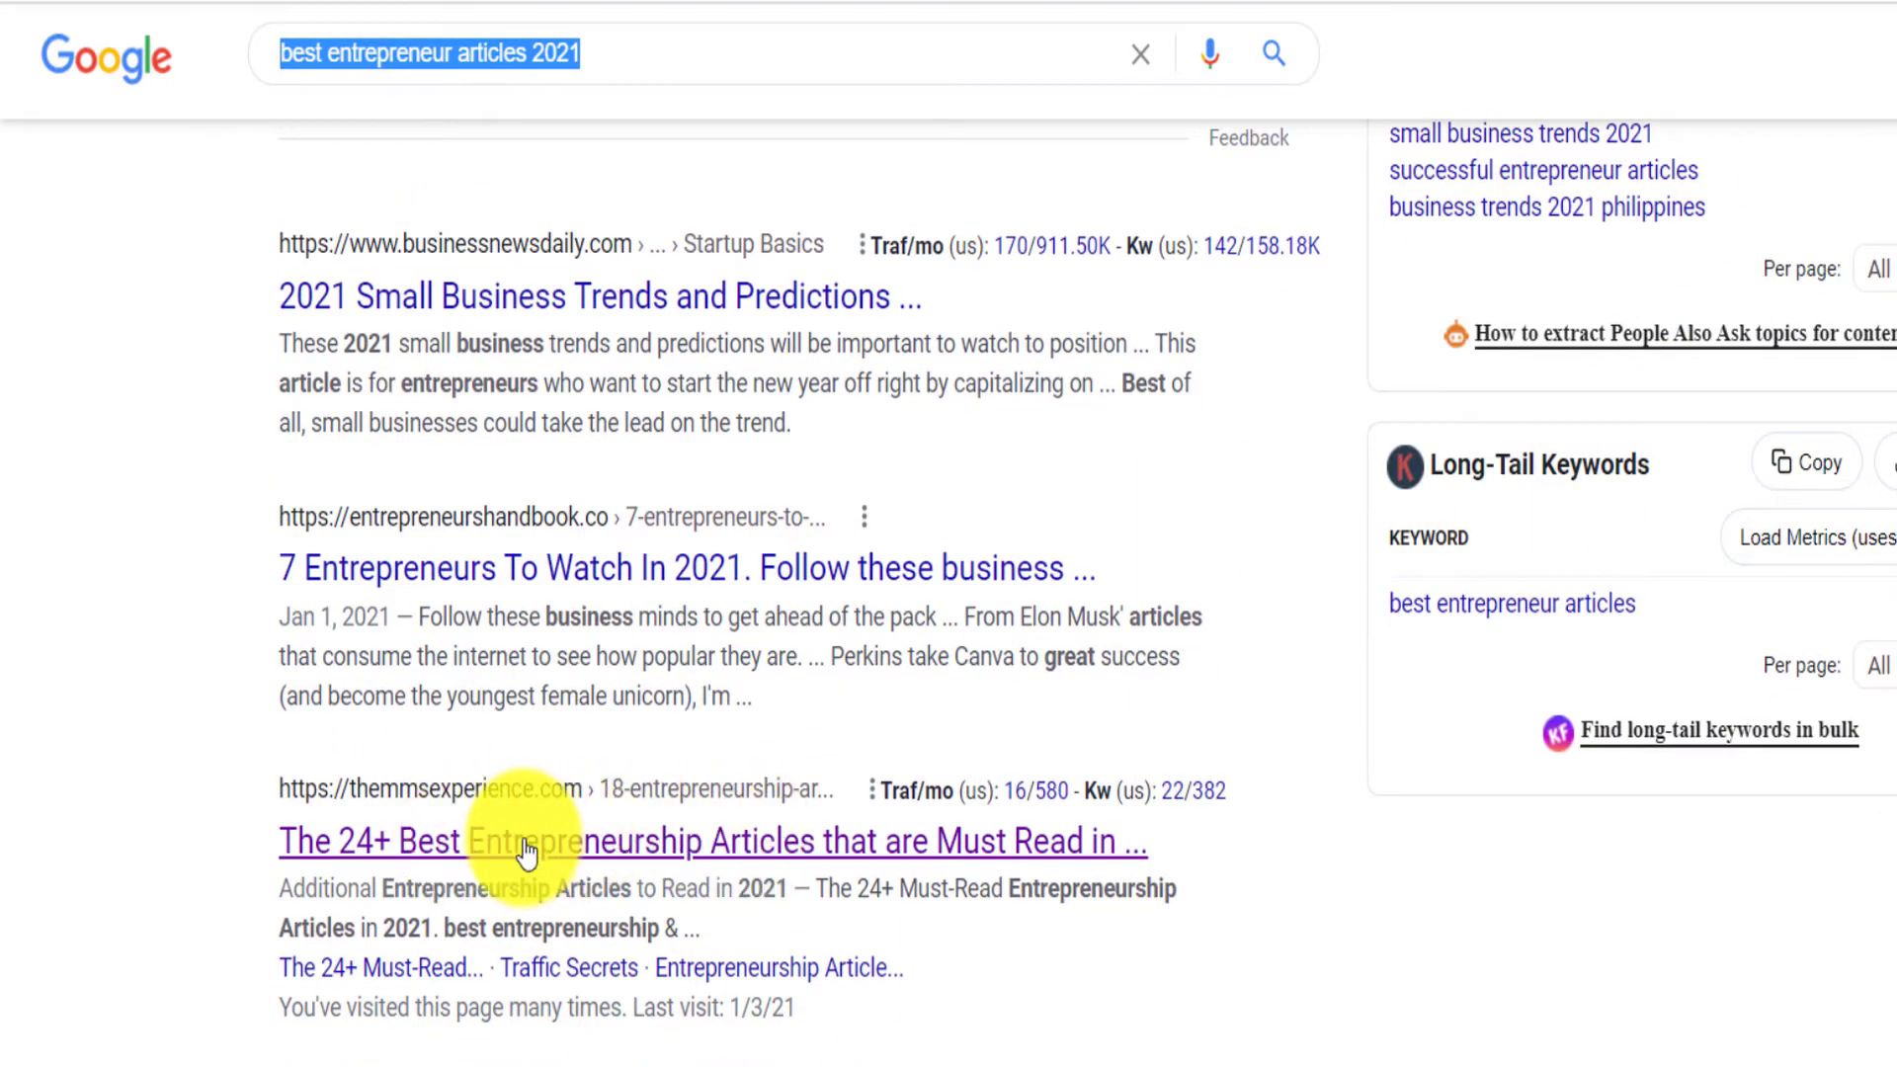
scroll(527, 852, "down", 2)
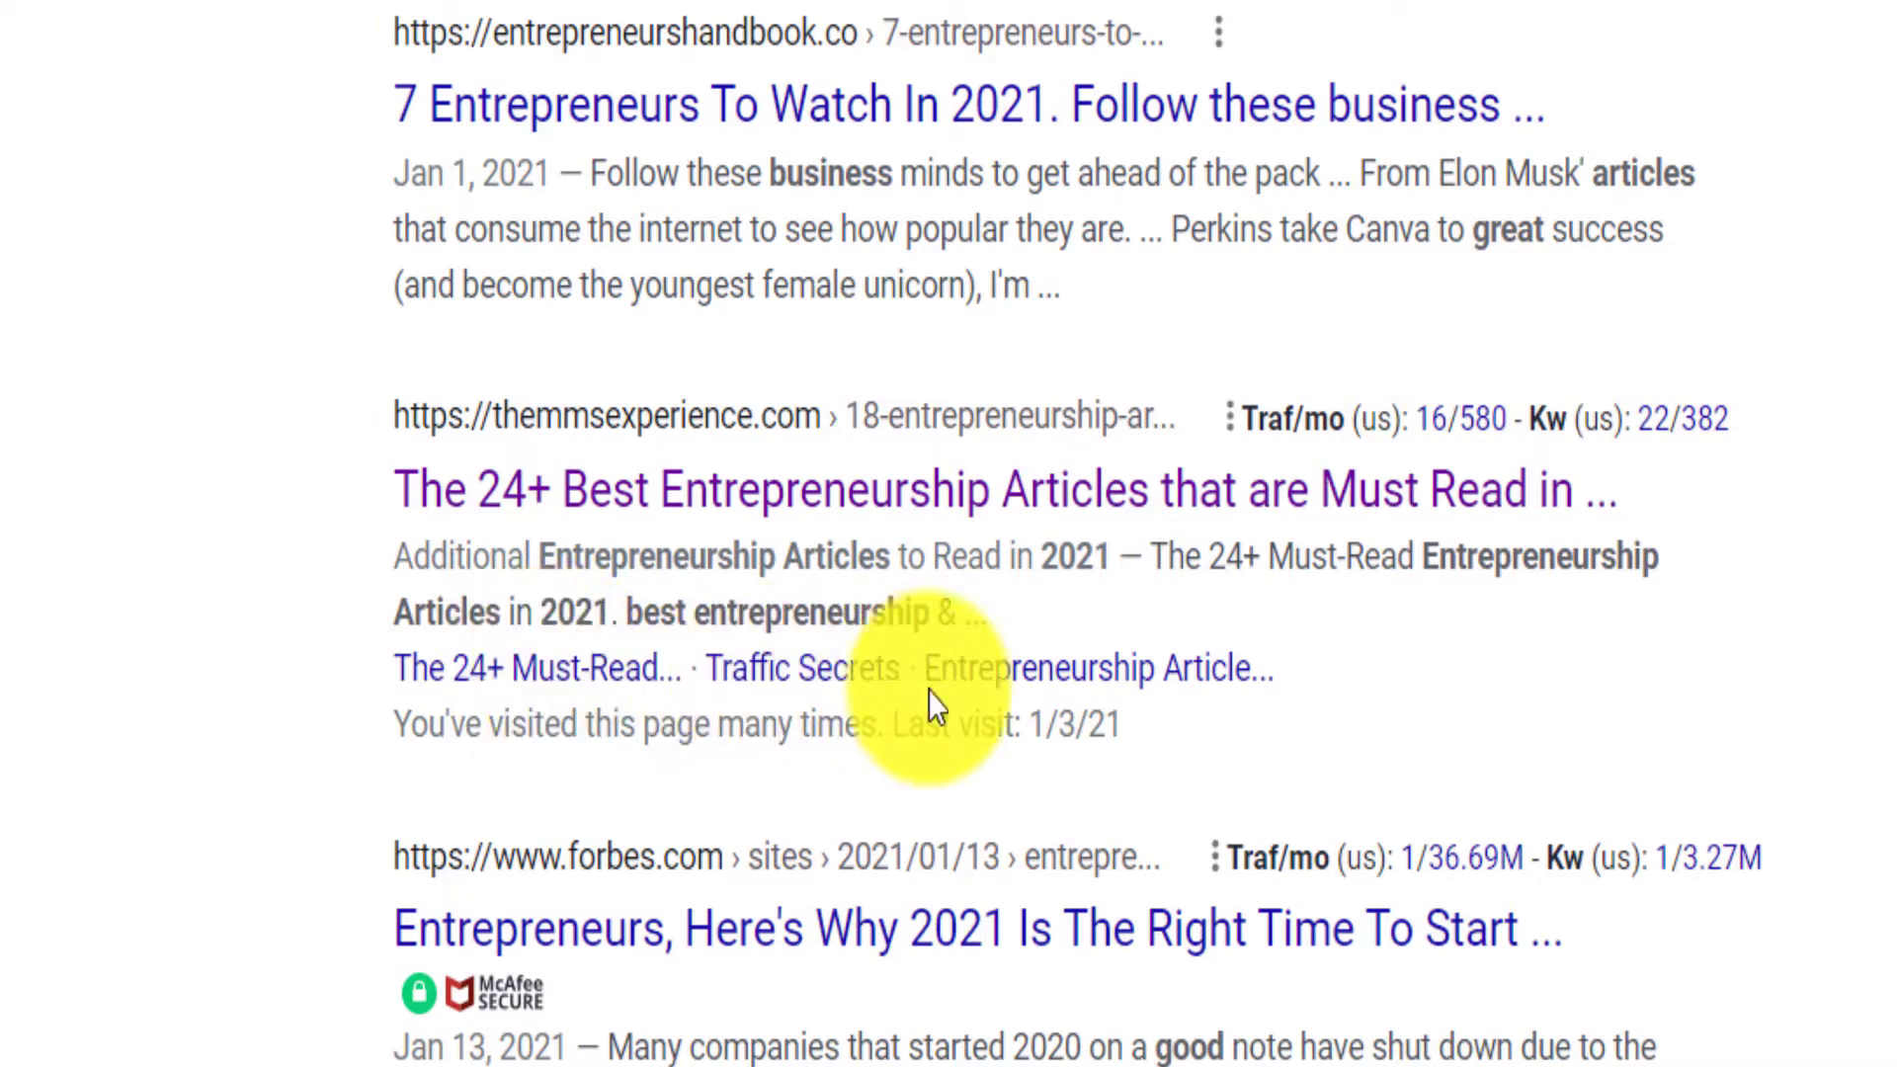
- Open the Traffic Secrets section link of the entrepreneurship articles result and examine the article's table of contents and sections
left_click(809, 676)
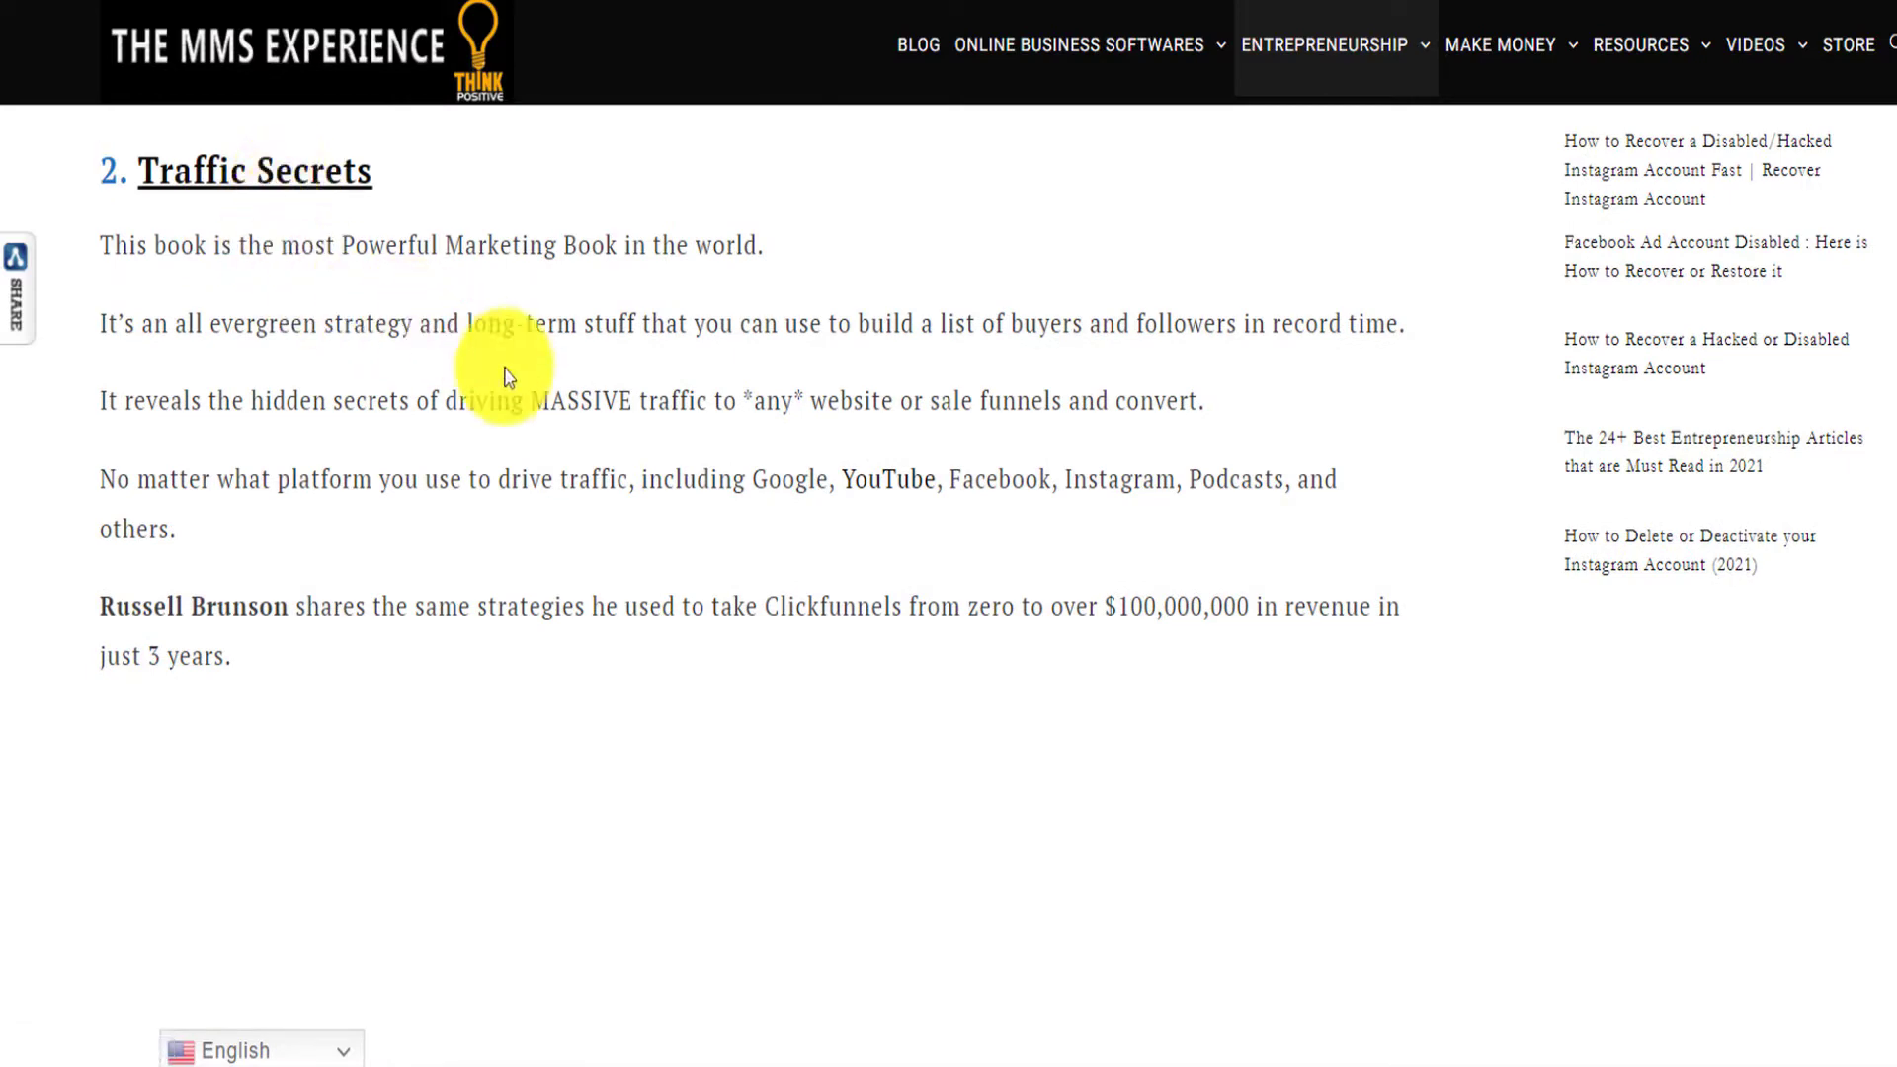
scroll(524, 396, "up", 15)
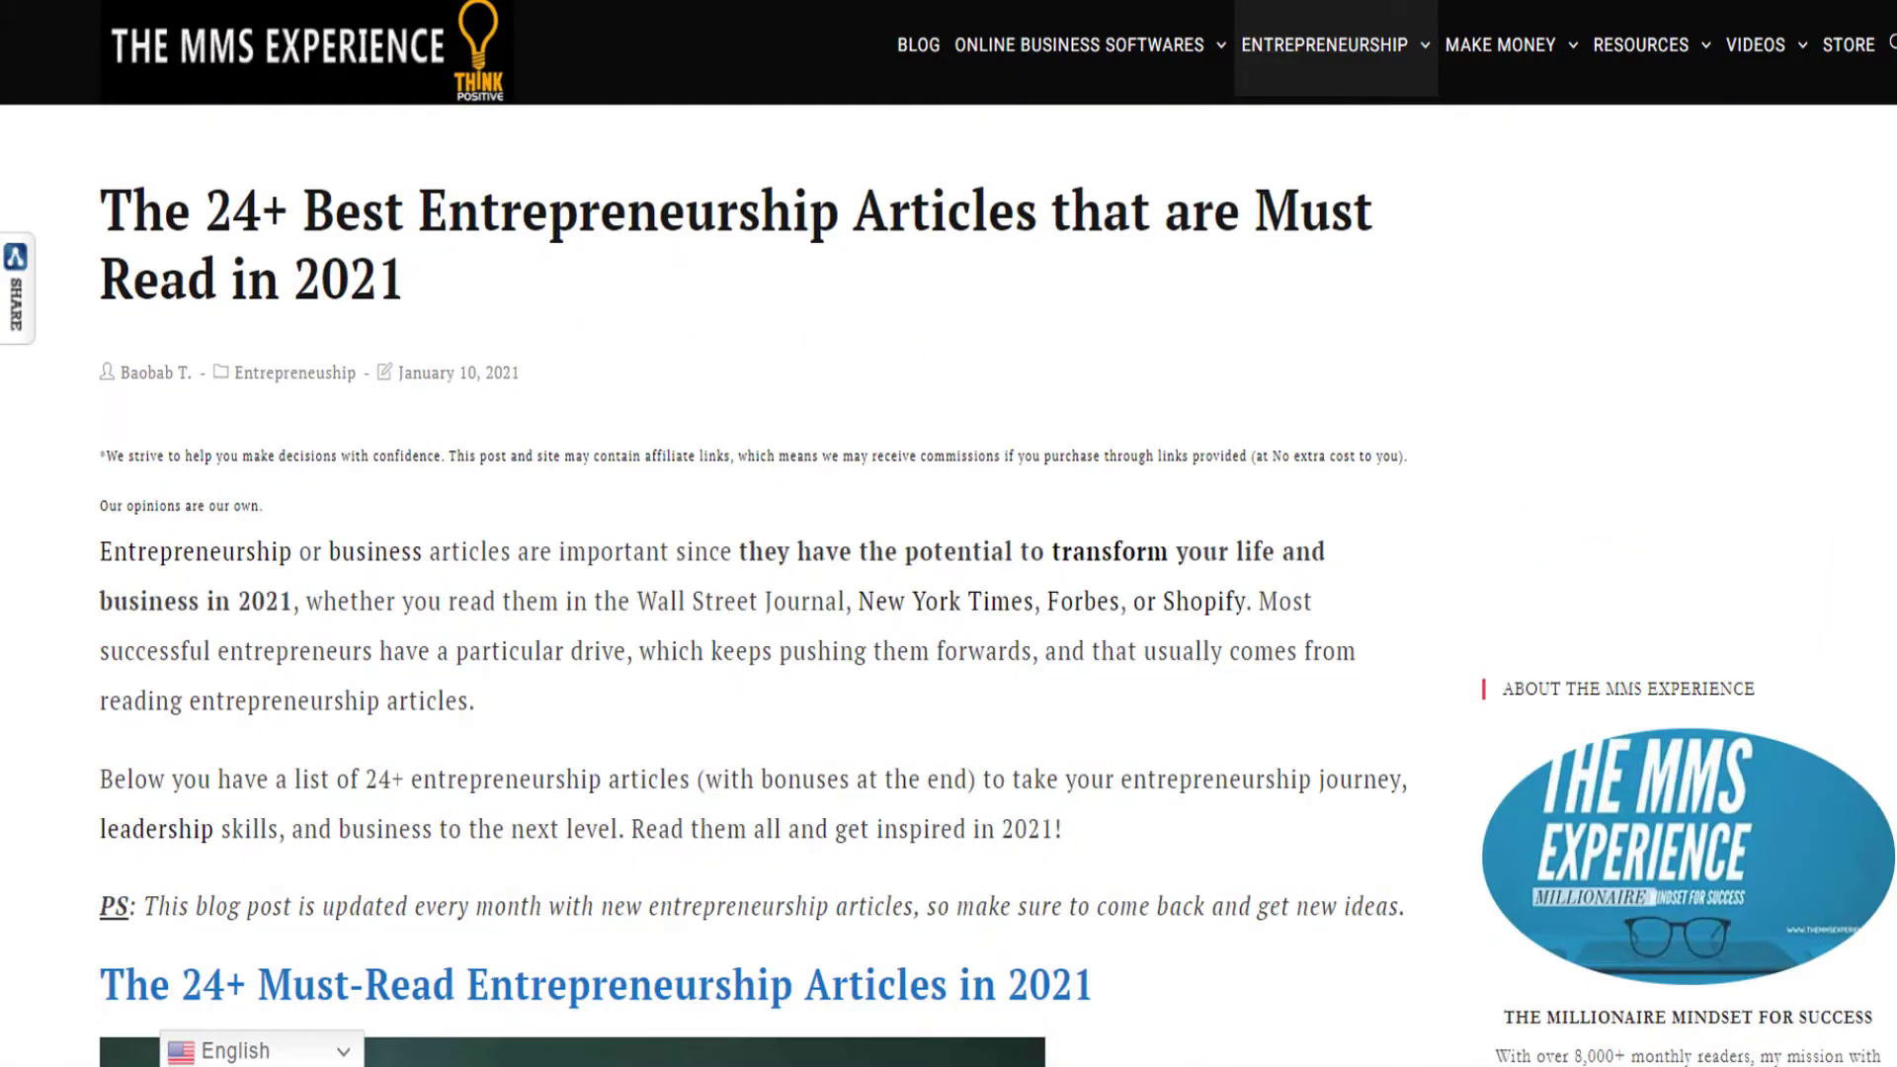
scroll(751, 583, "down", 15)
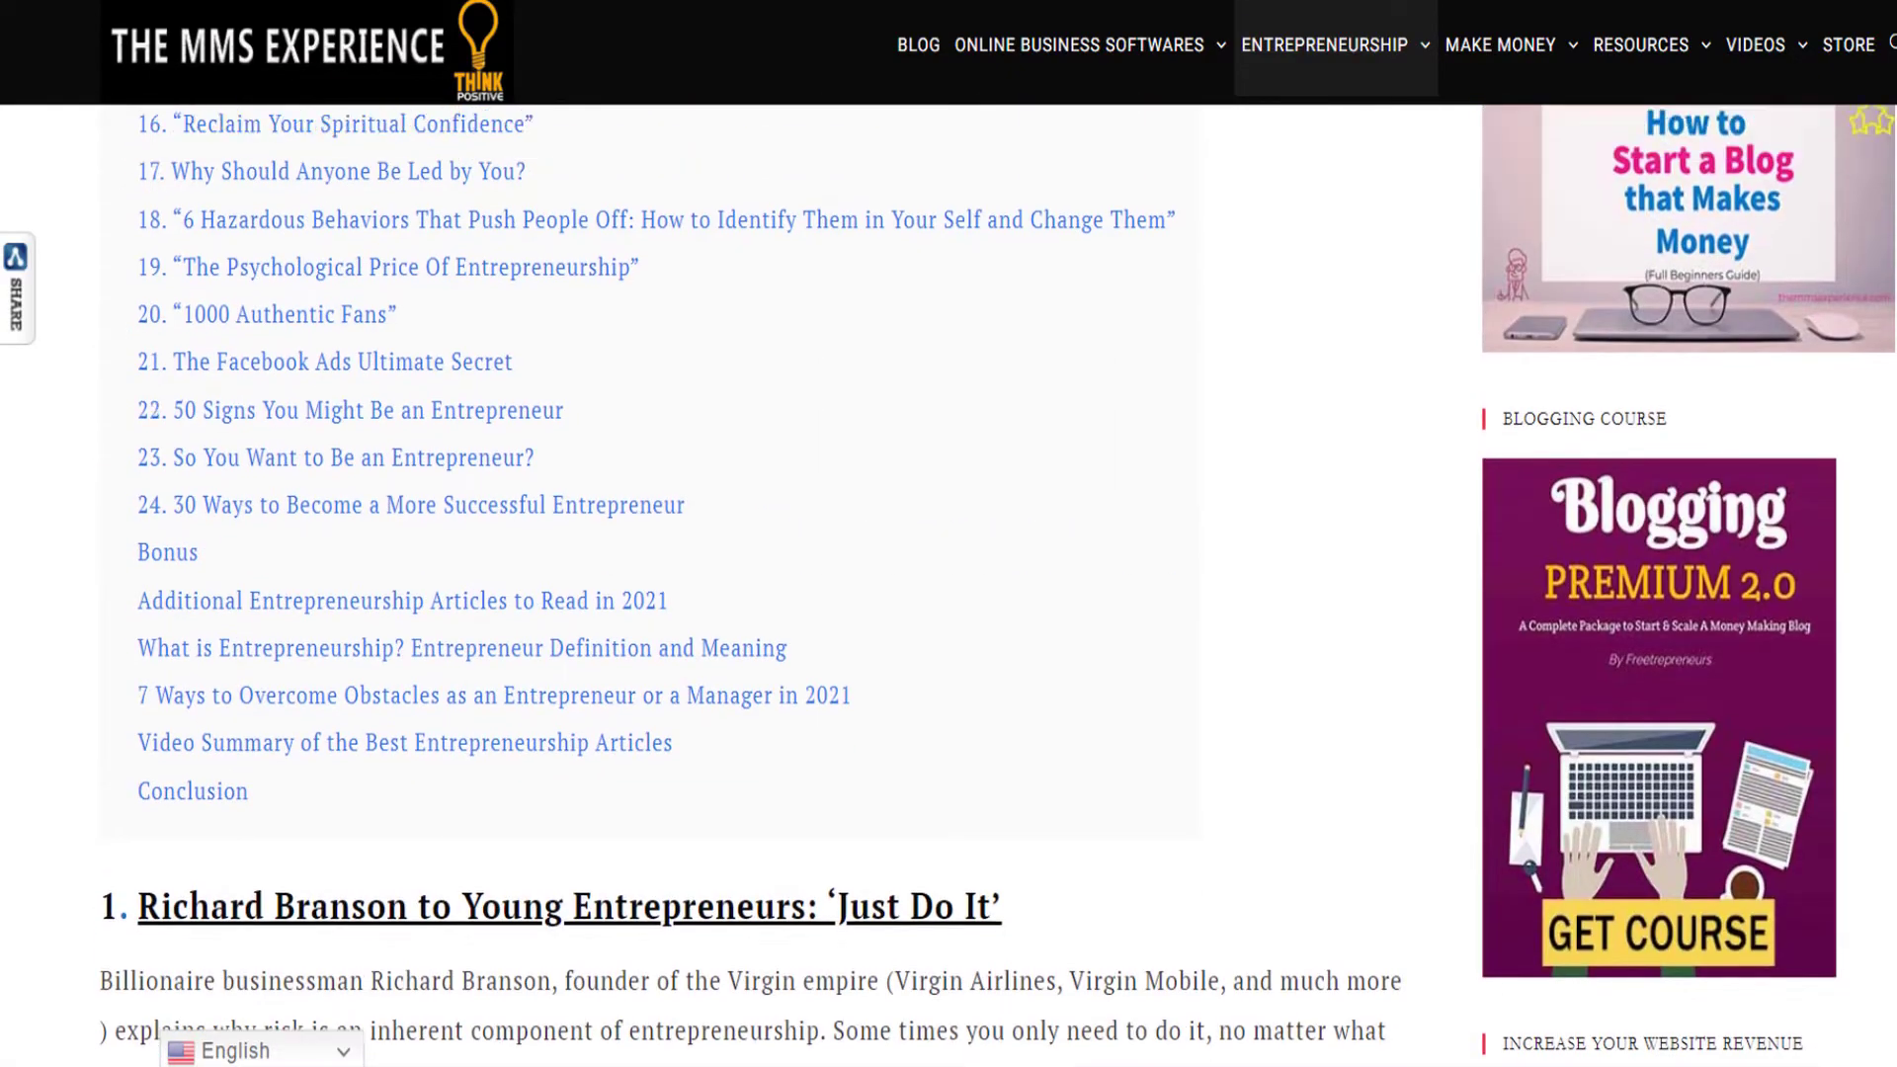
scroll(751, 583, "up", 14)
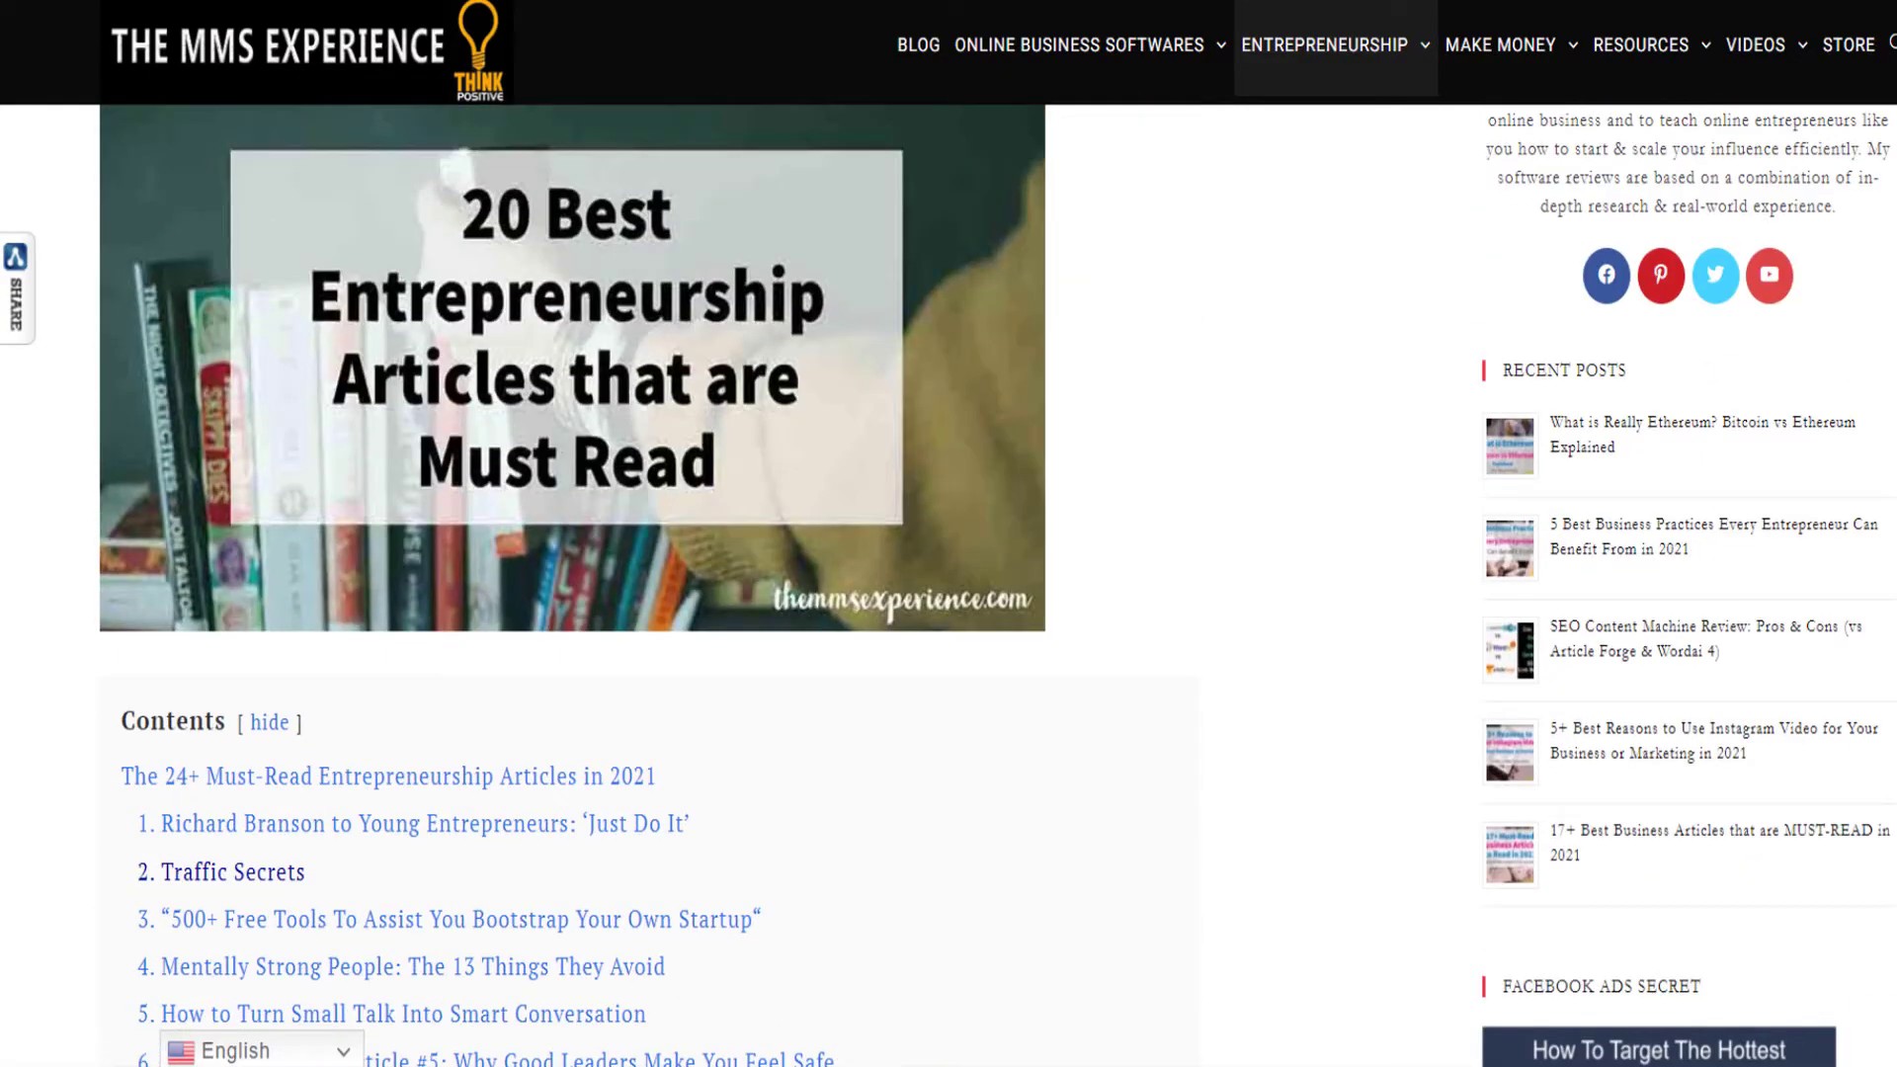
scroll(751, 583, "down", 2)
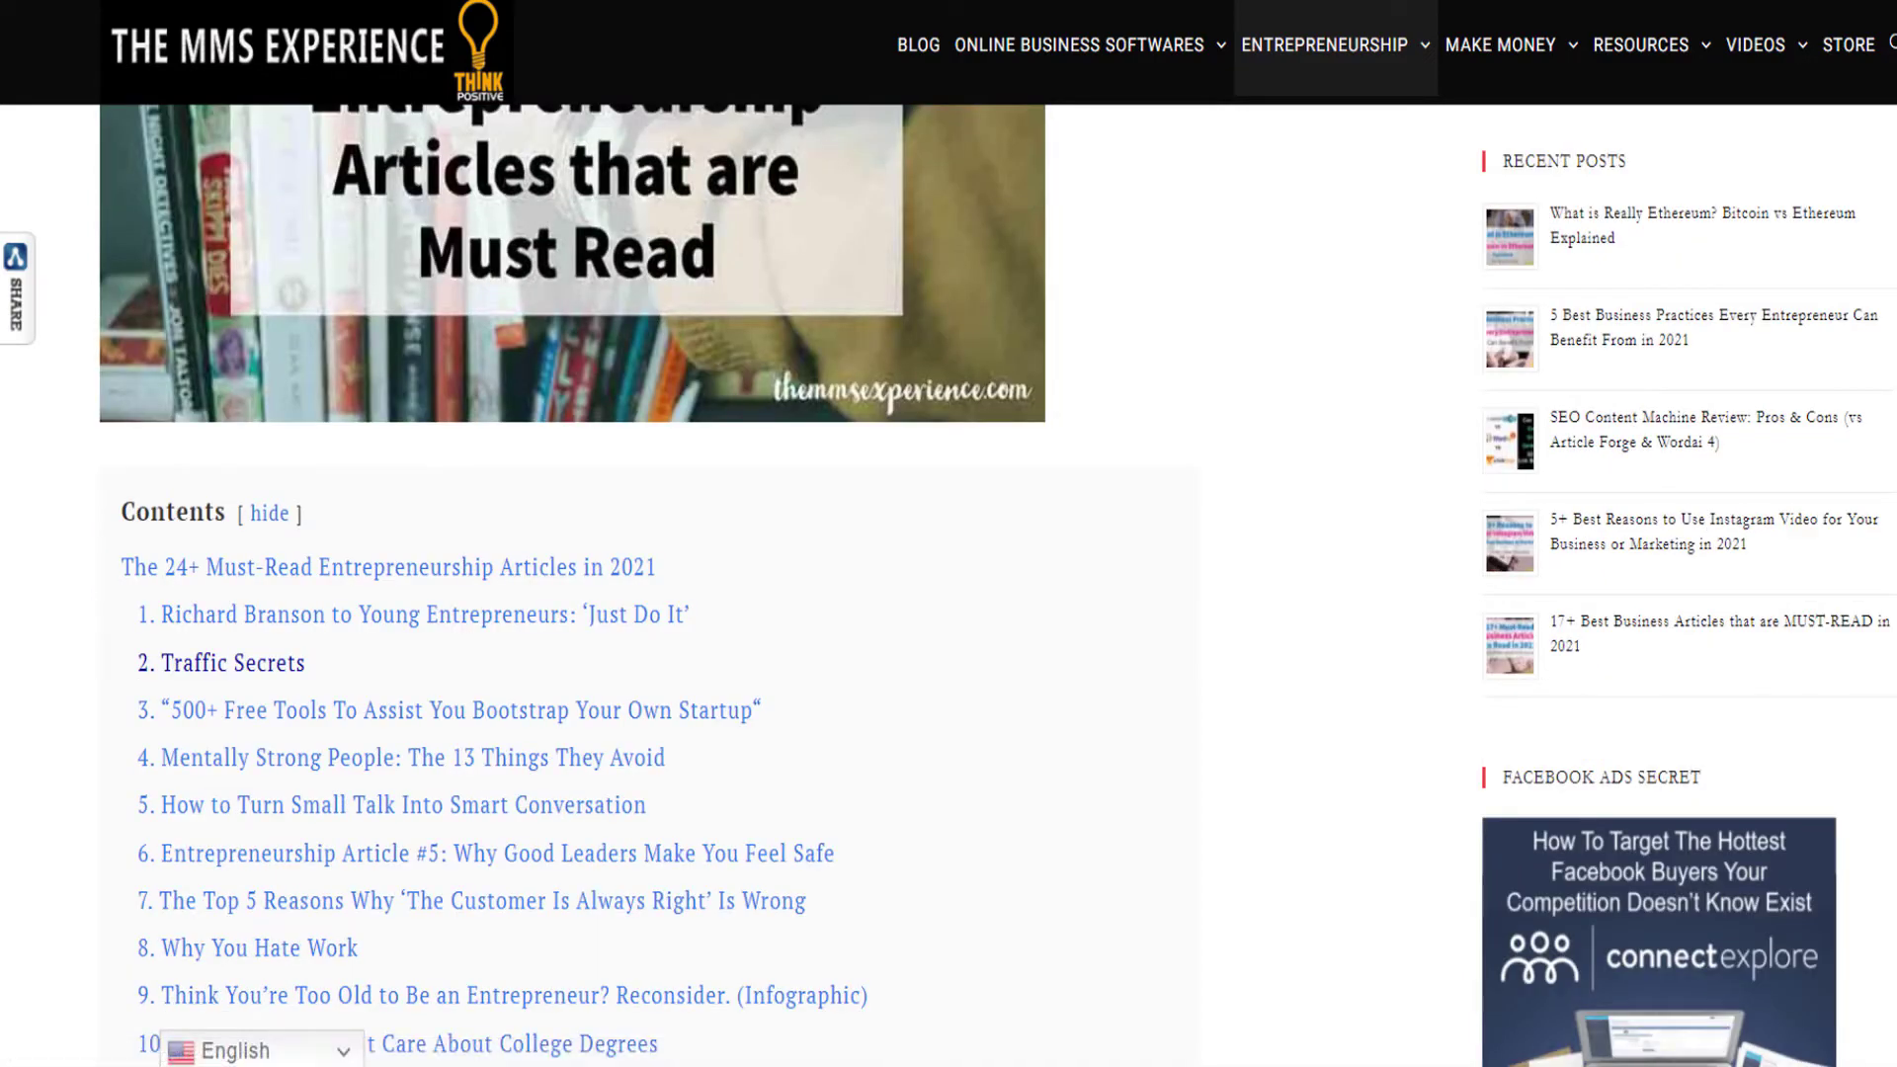
scroll(584, 613, "down", 16)
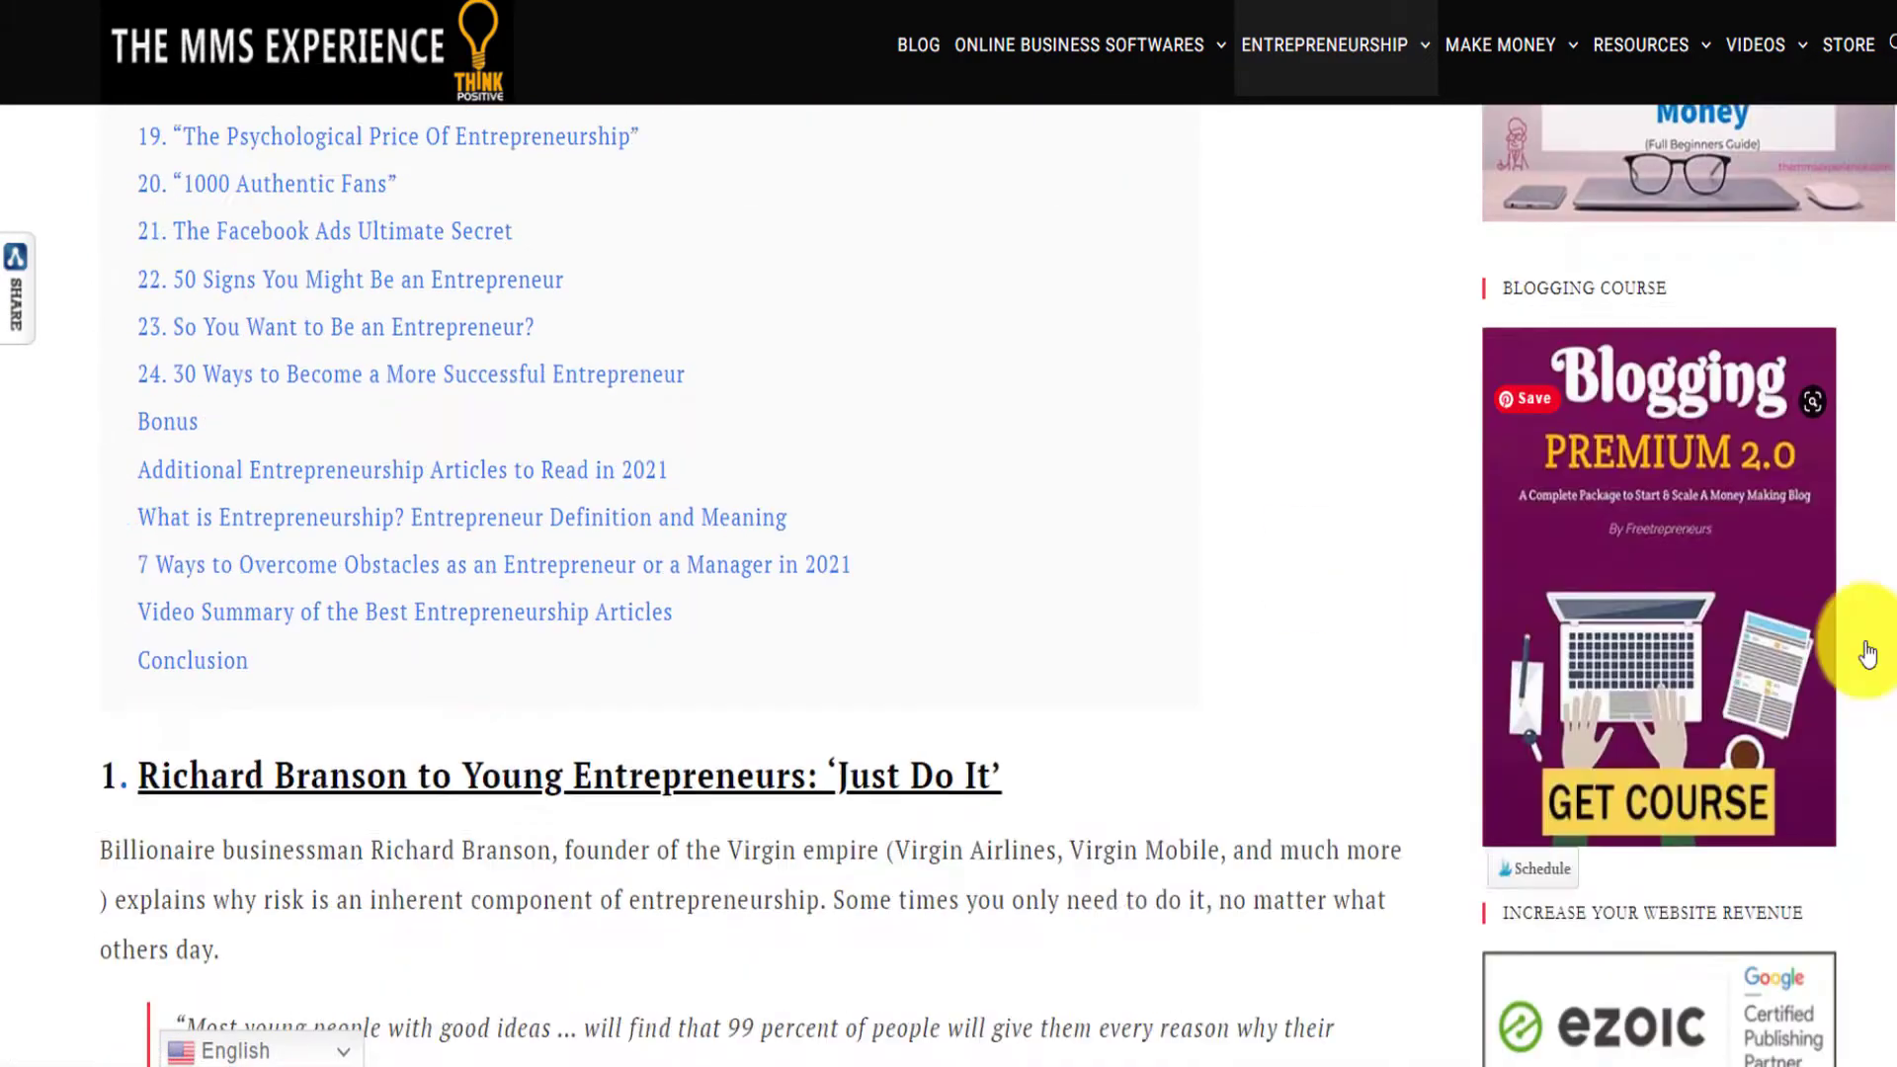
scroll(1440, 491, "down", 10)
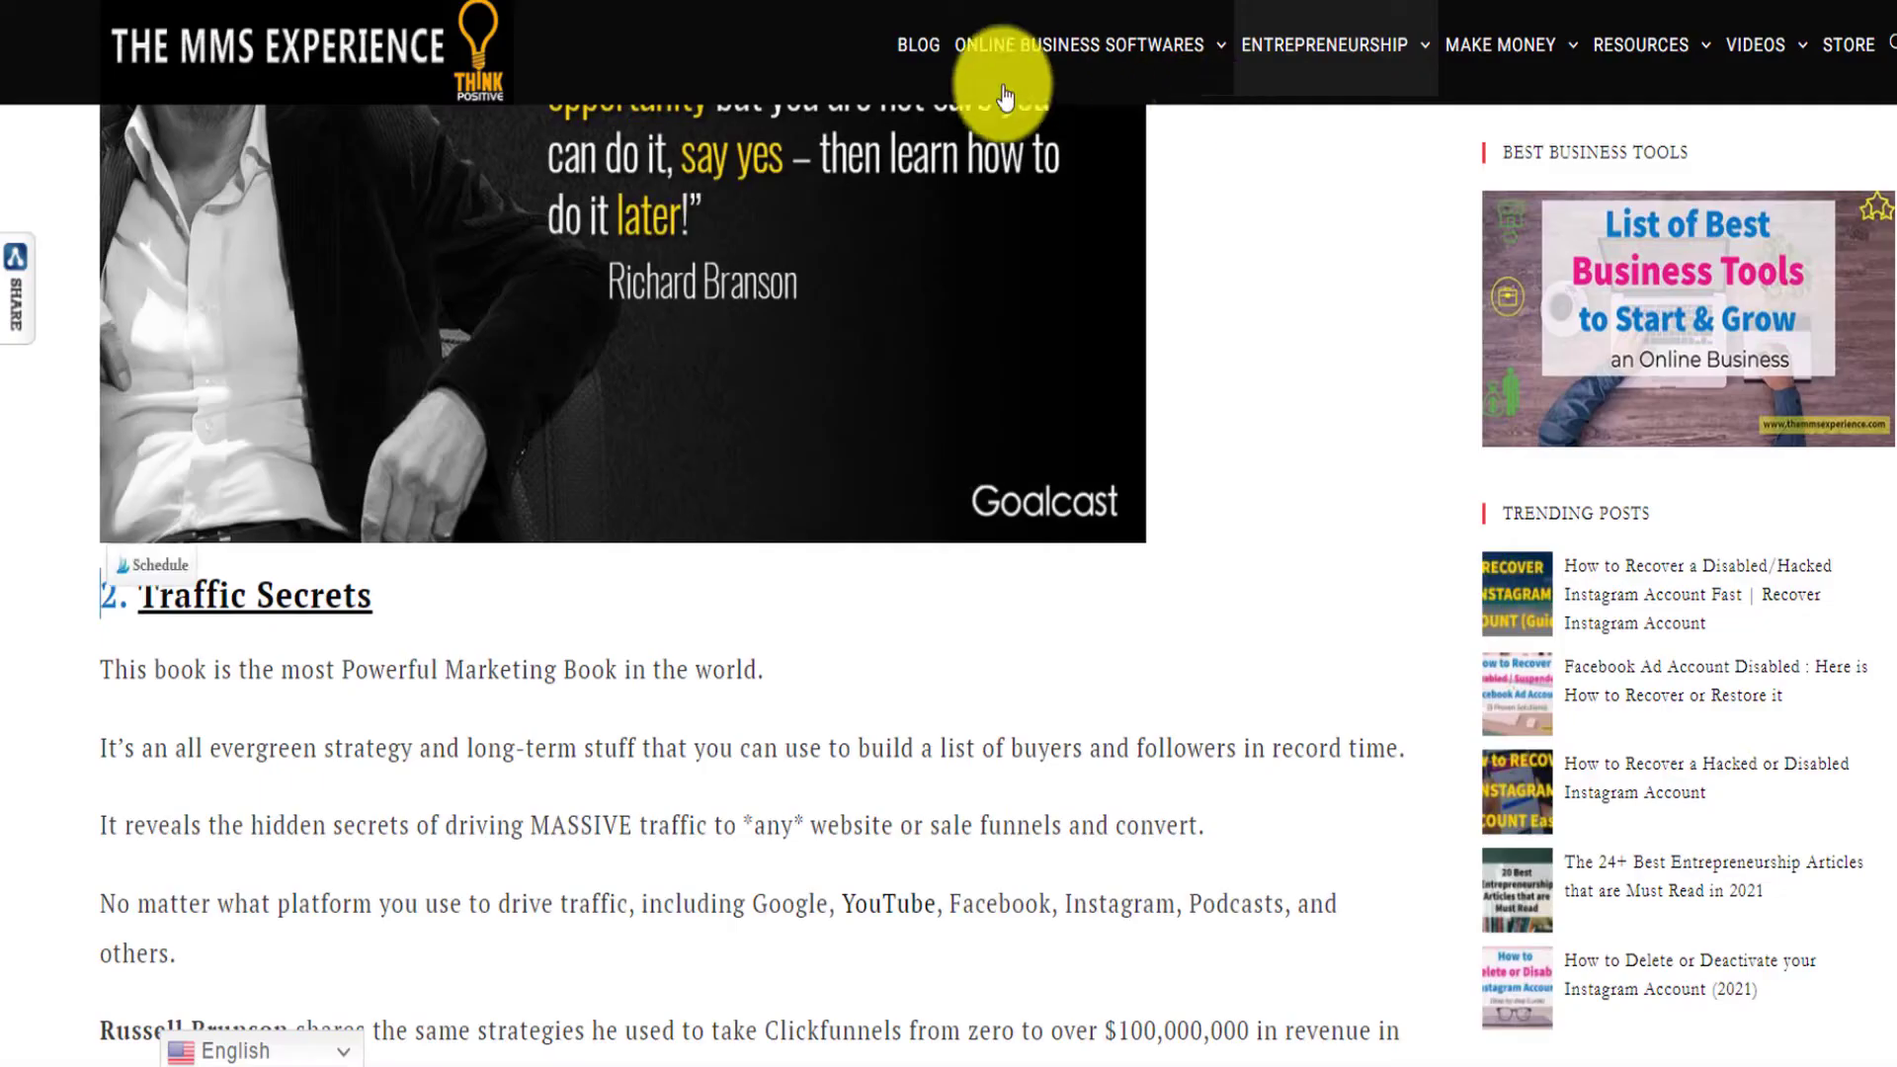
- Switch to the WordPress admin and search for "table of contents" among the new plugins available to add
mouse_move(995, 50)
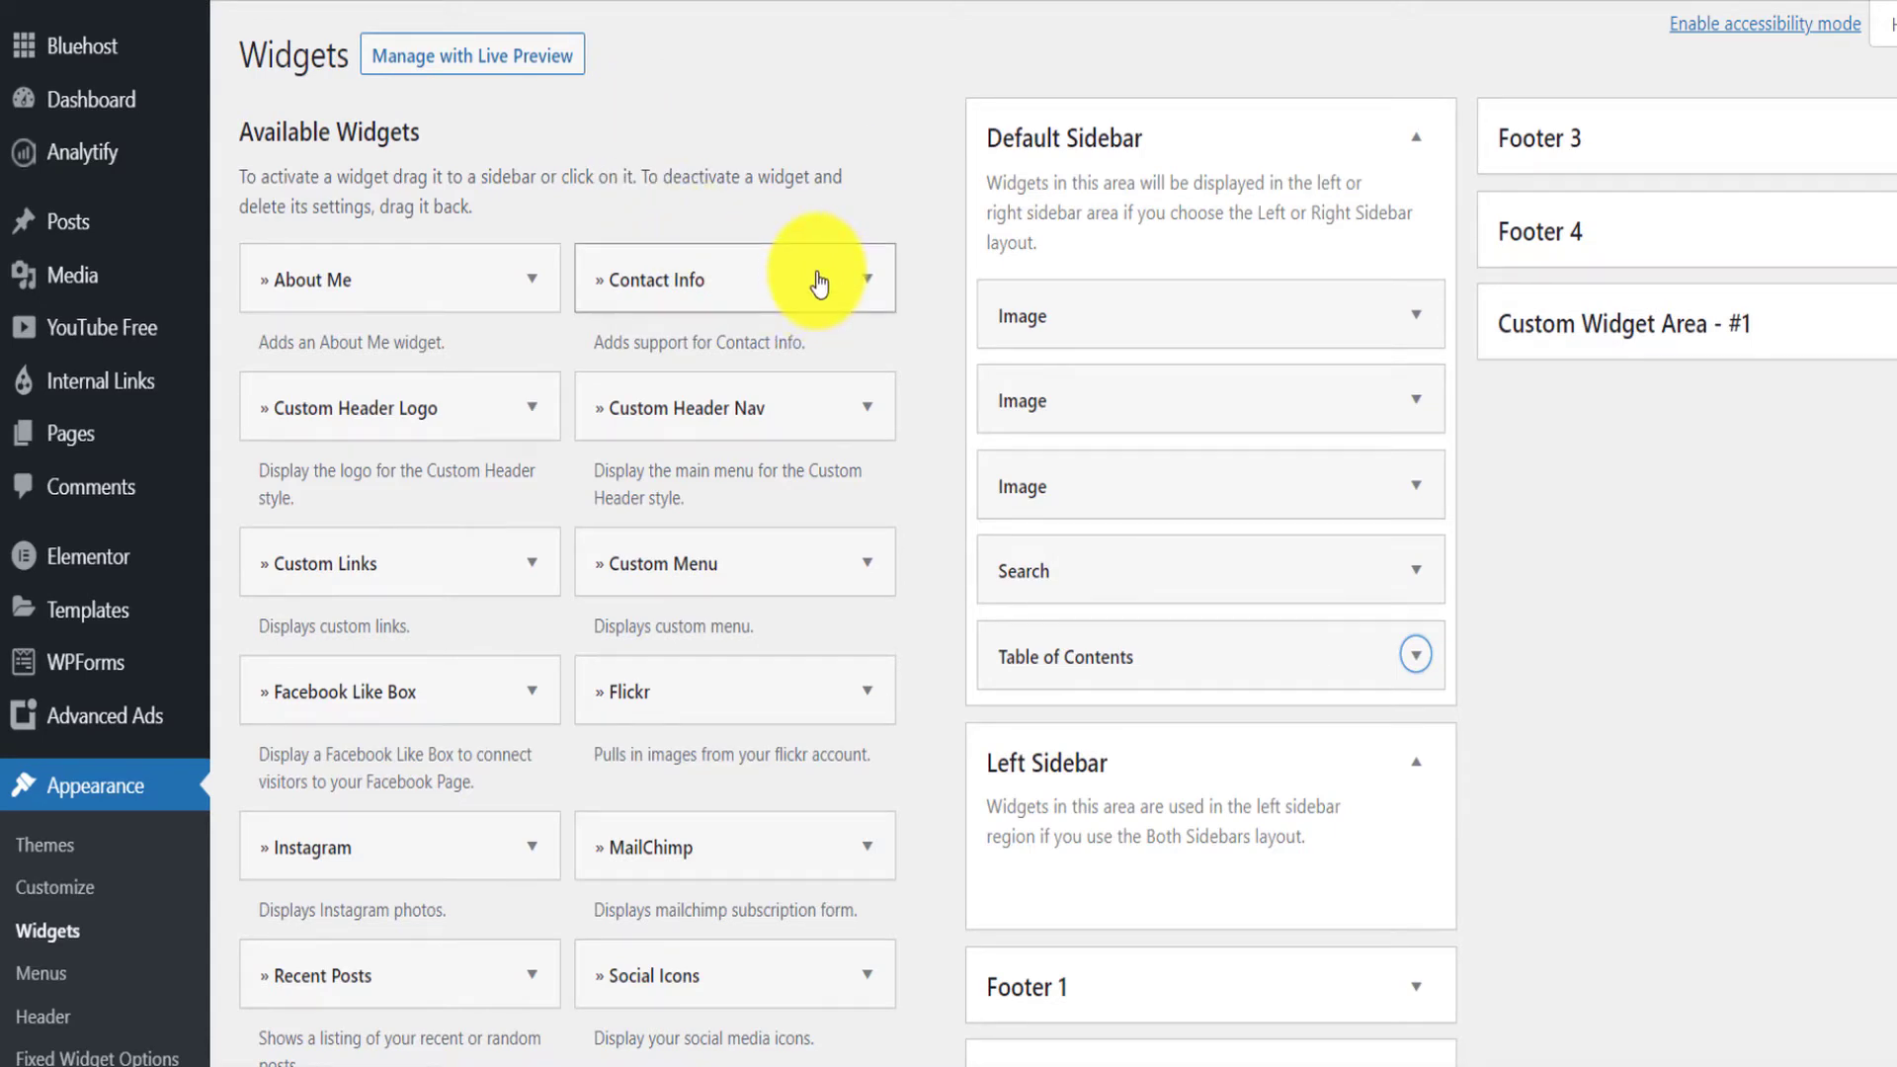
scroll(424, 487, "down", 5)
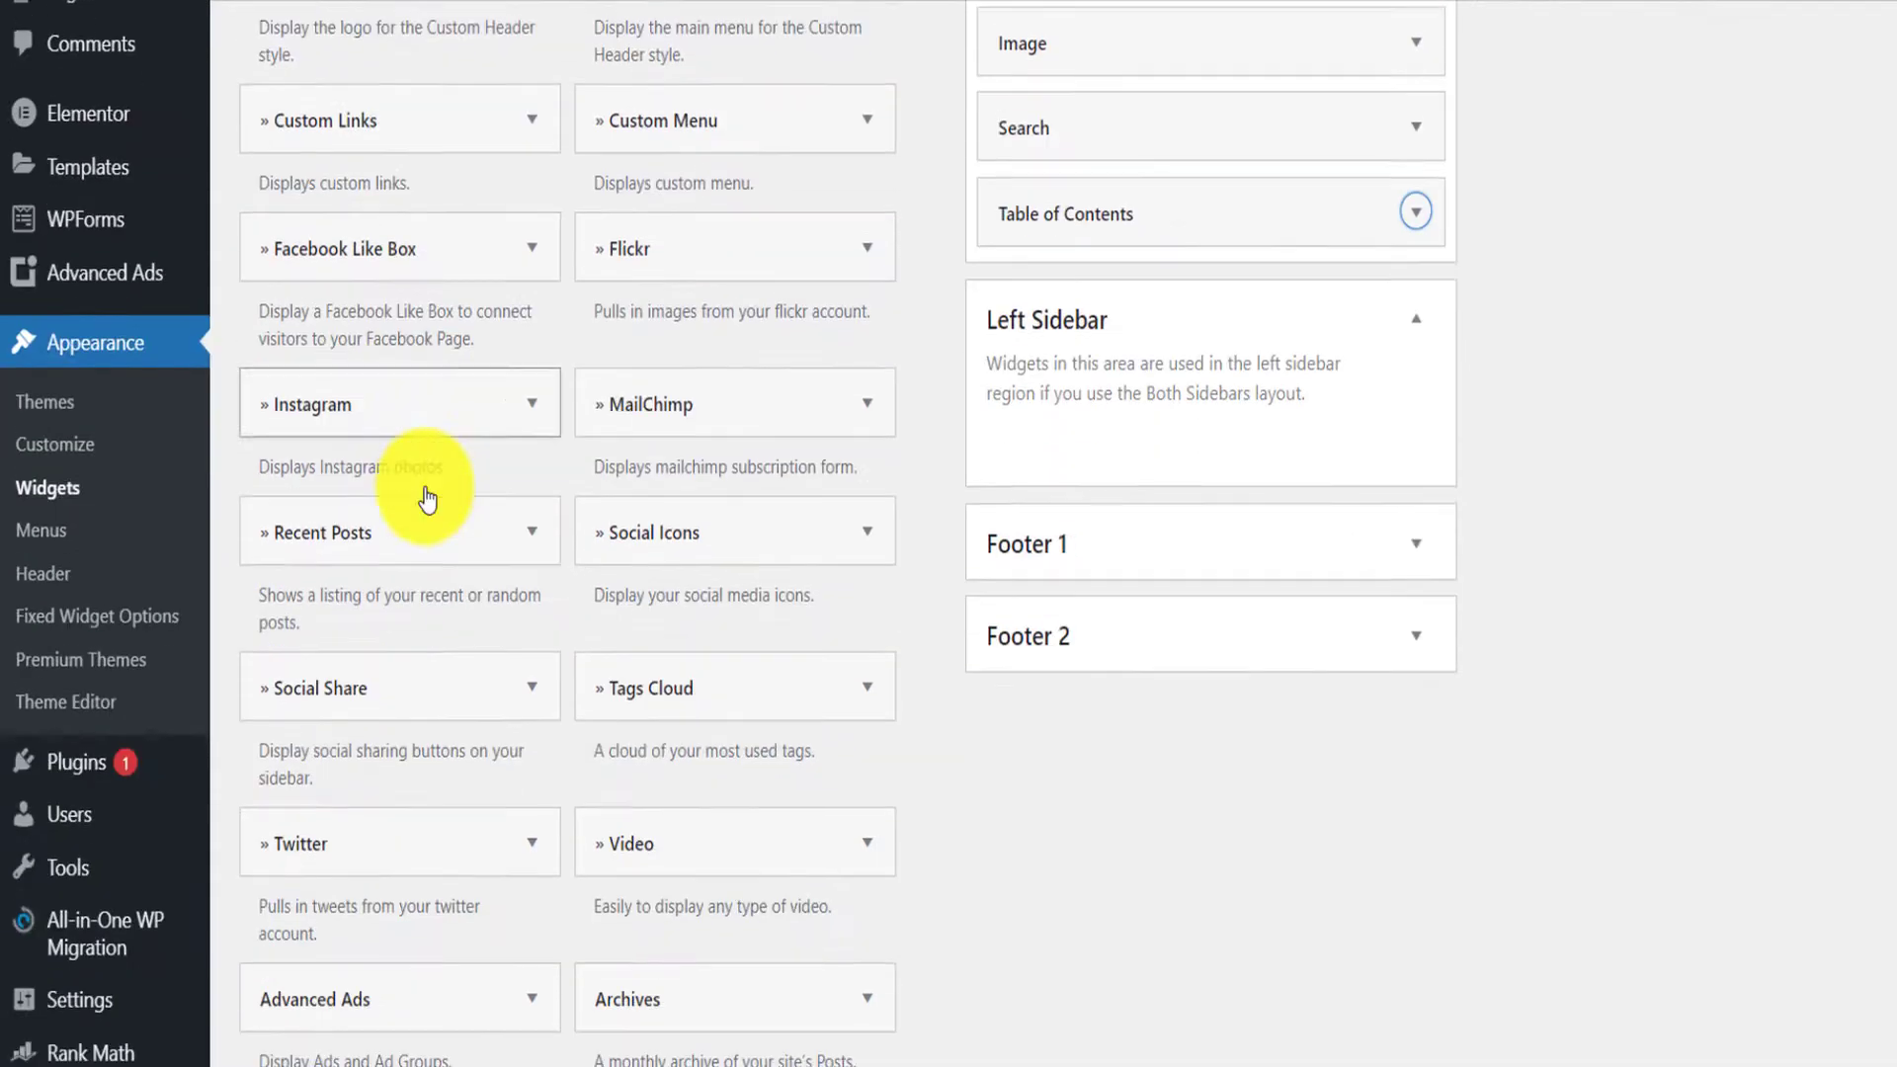
mouse_move(138, 751)
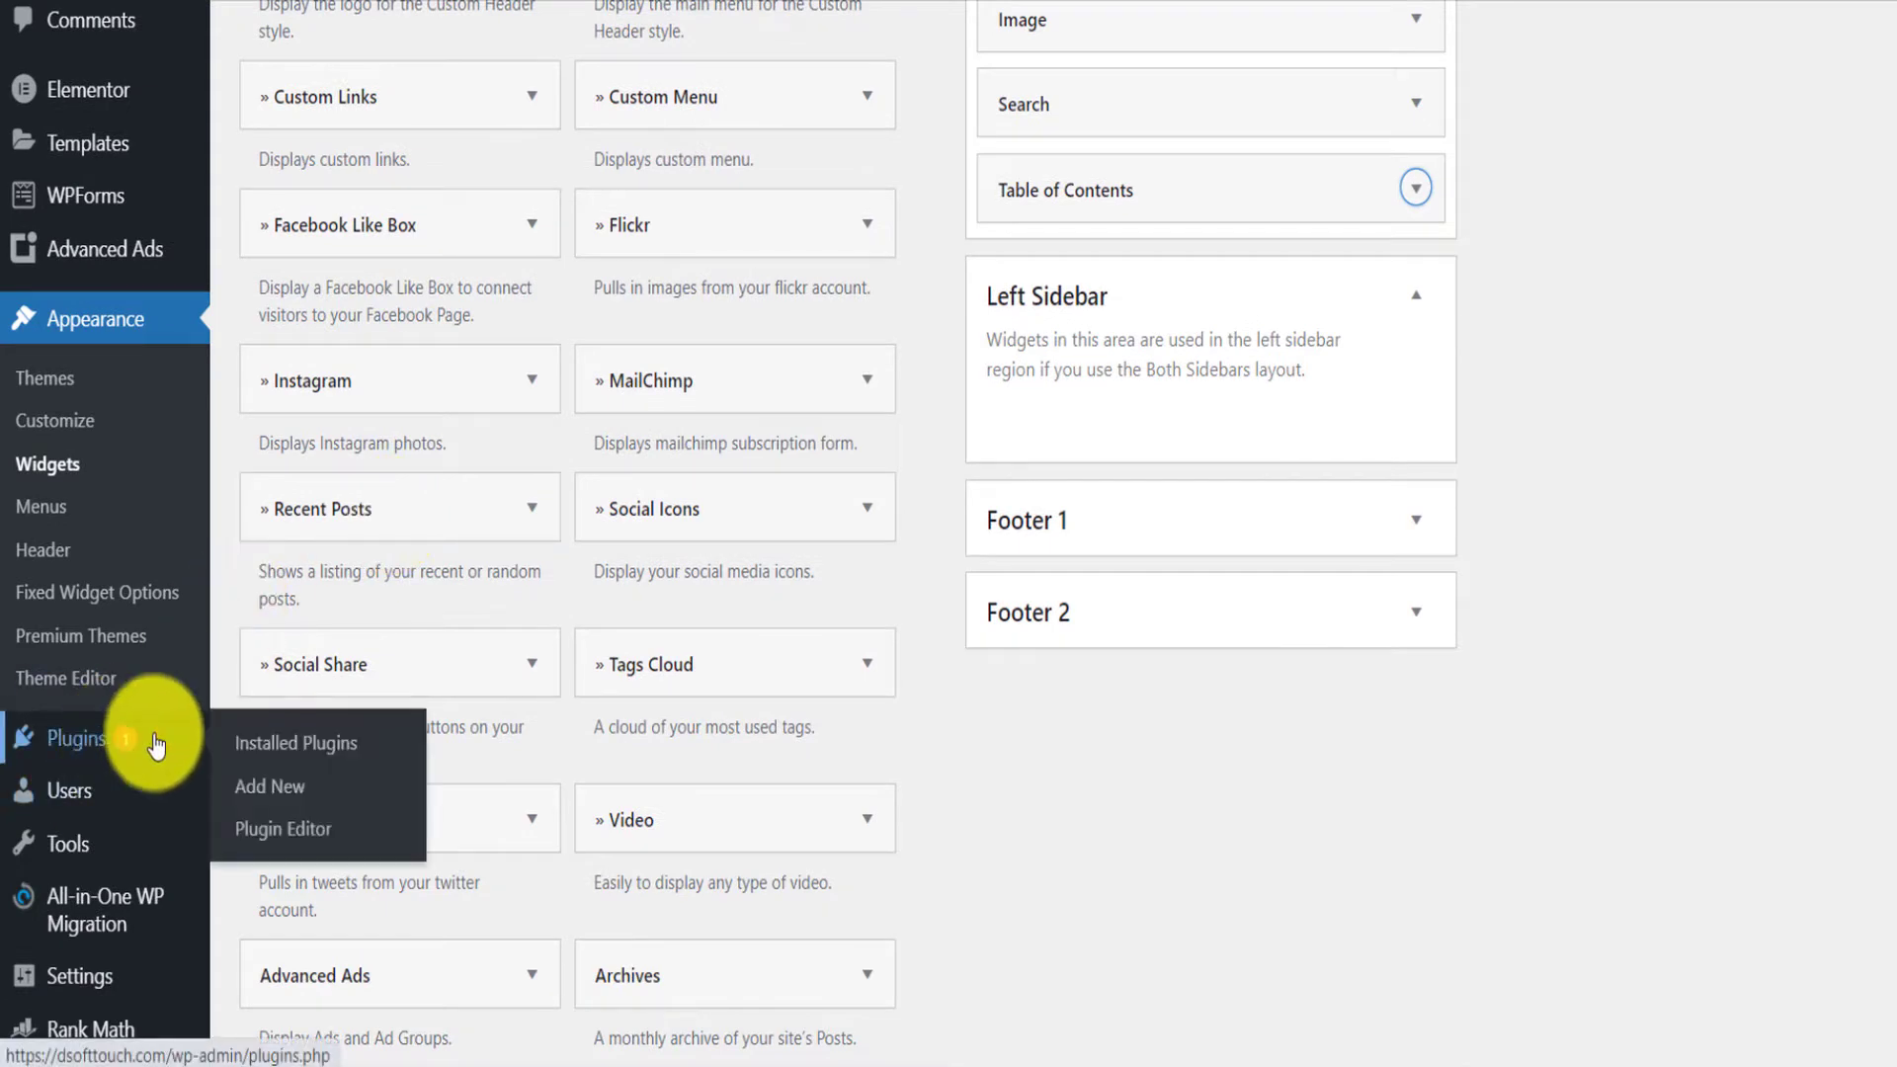
left_click(294, 798)
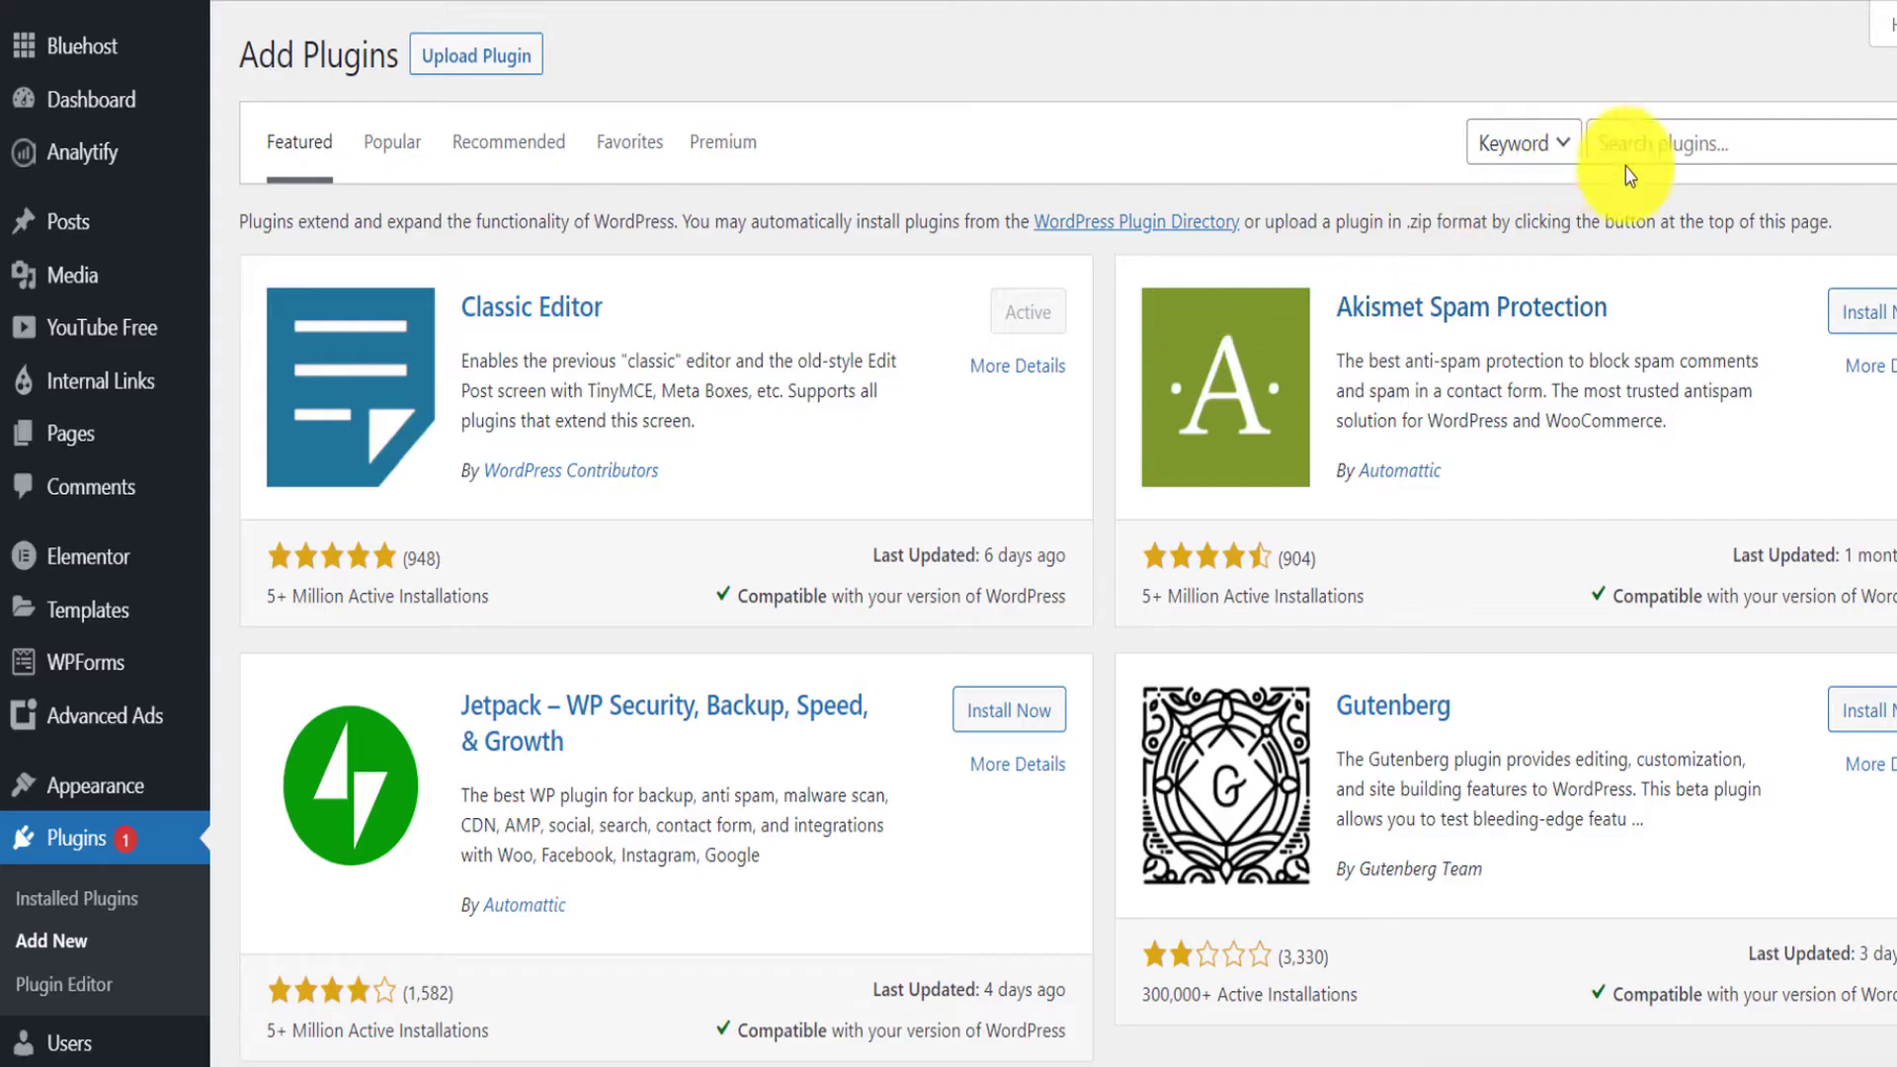
left_click(1634, 139)
type("tabl")
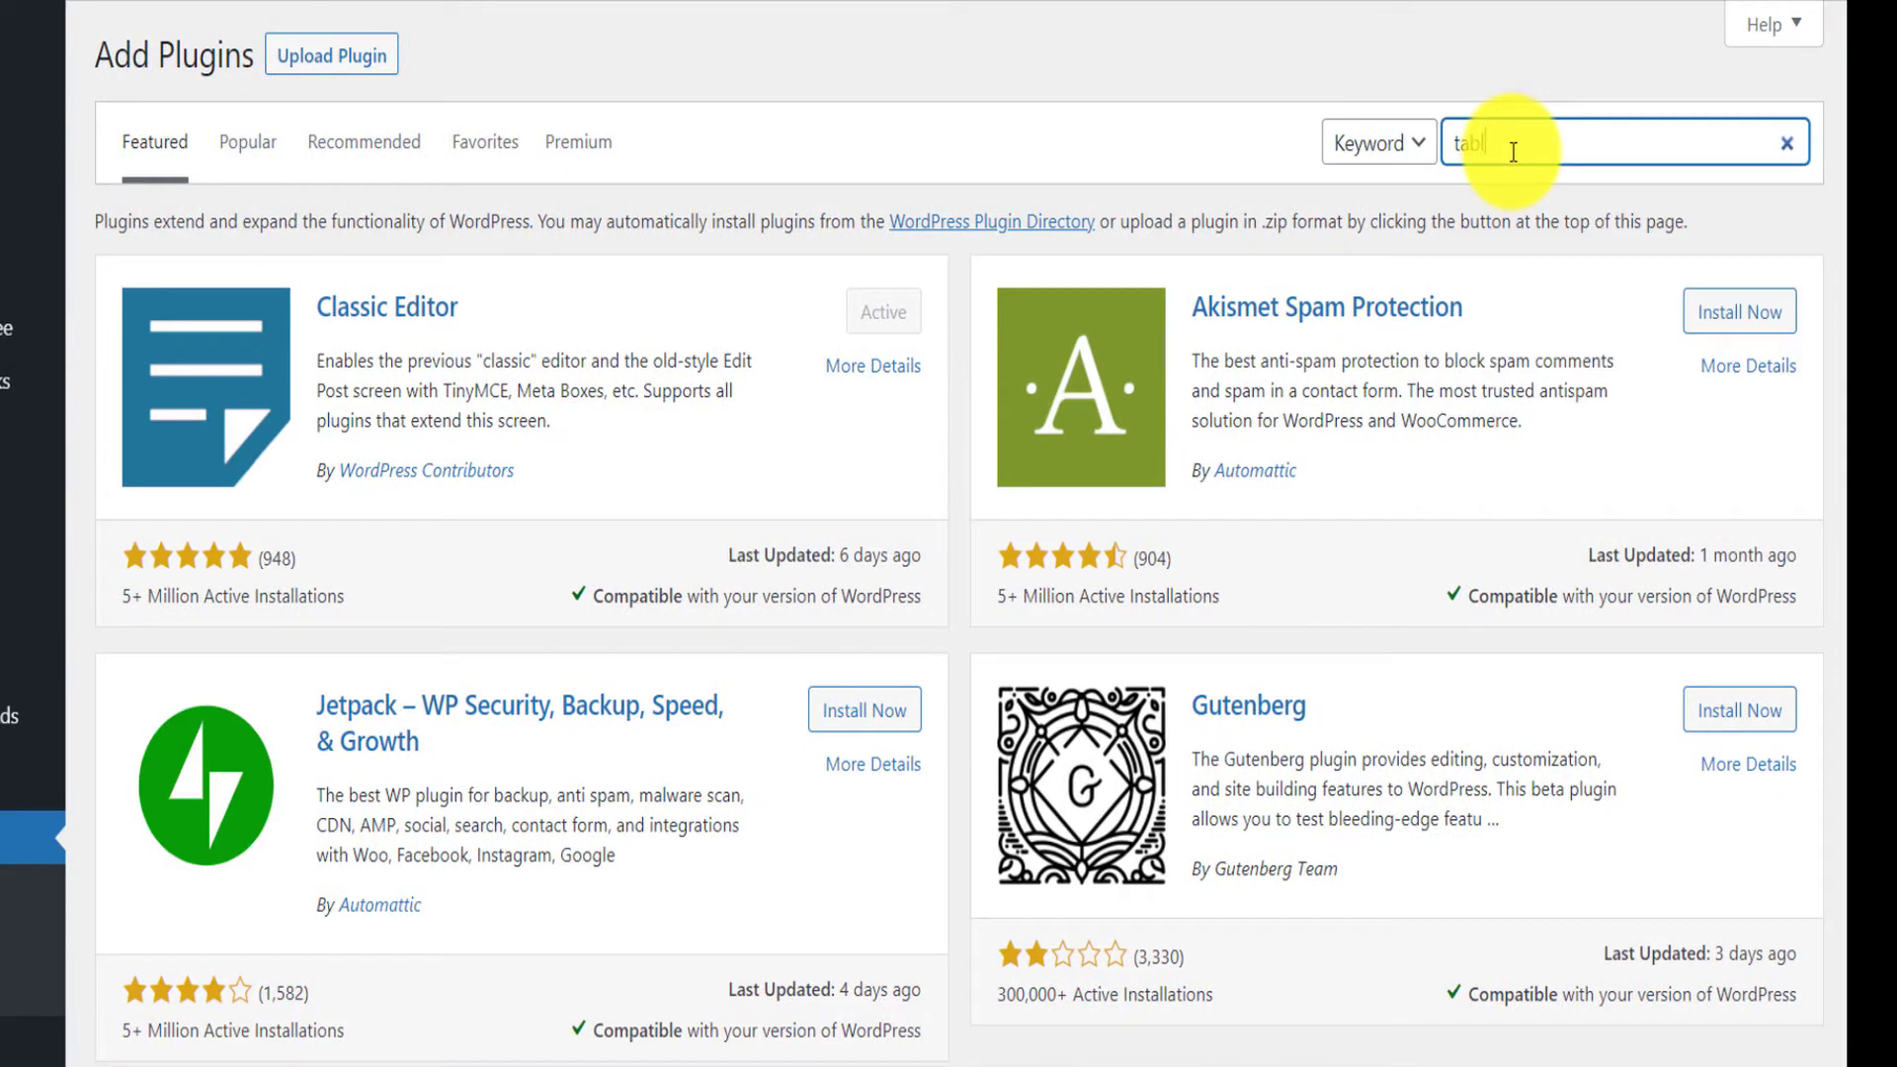
type("e of contents")
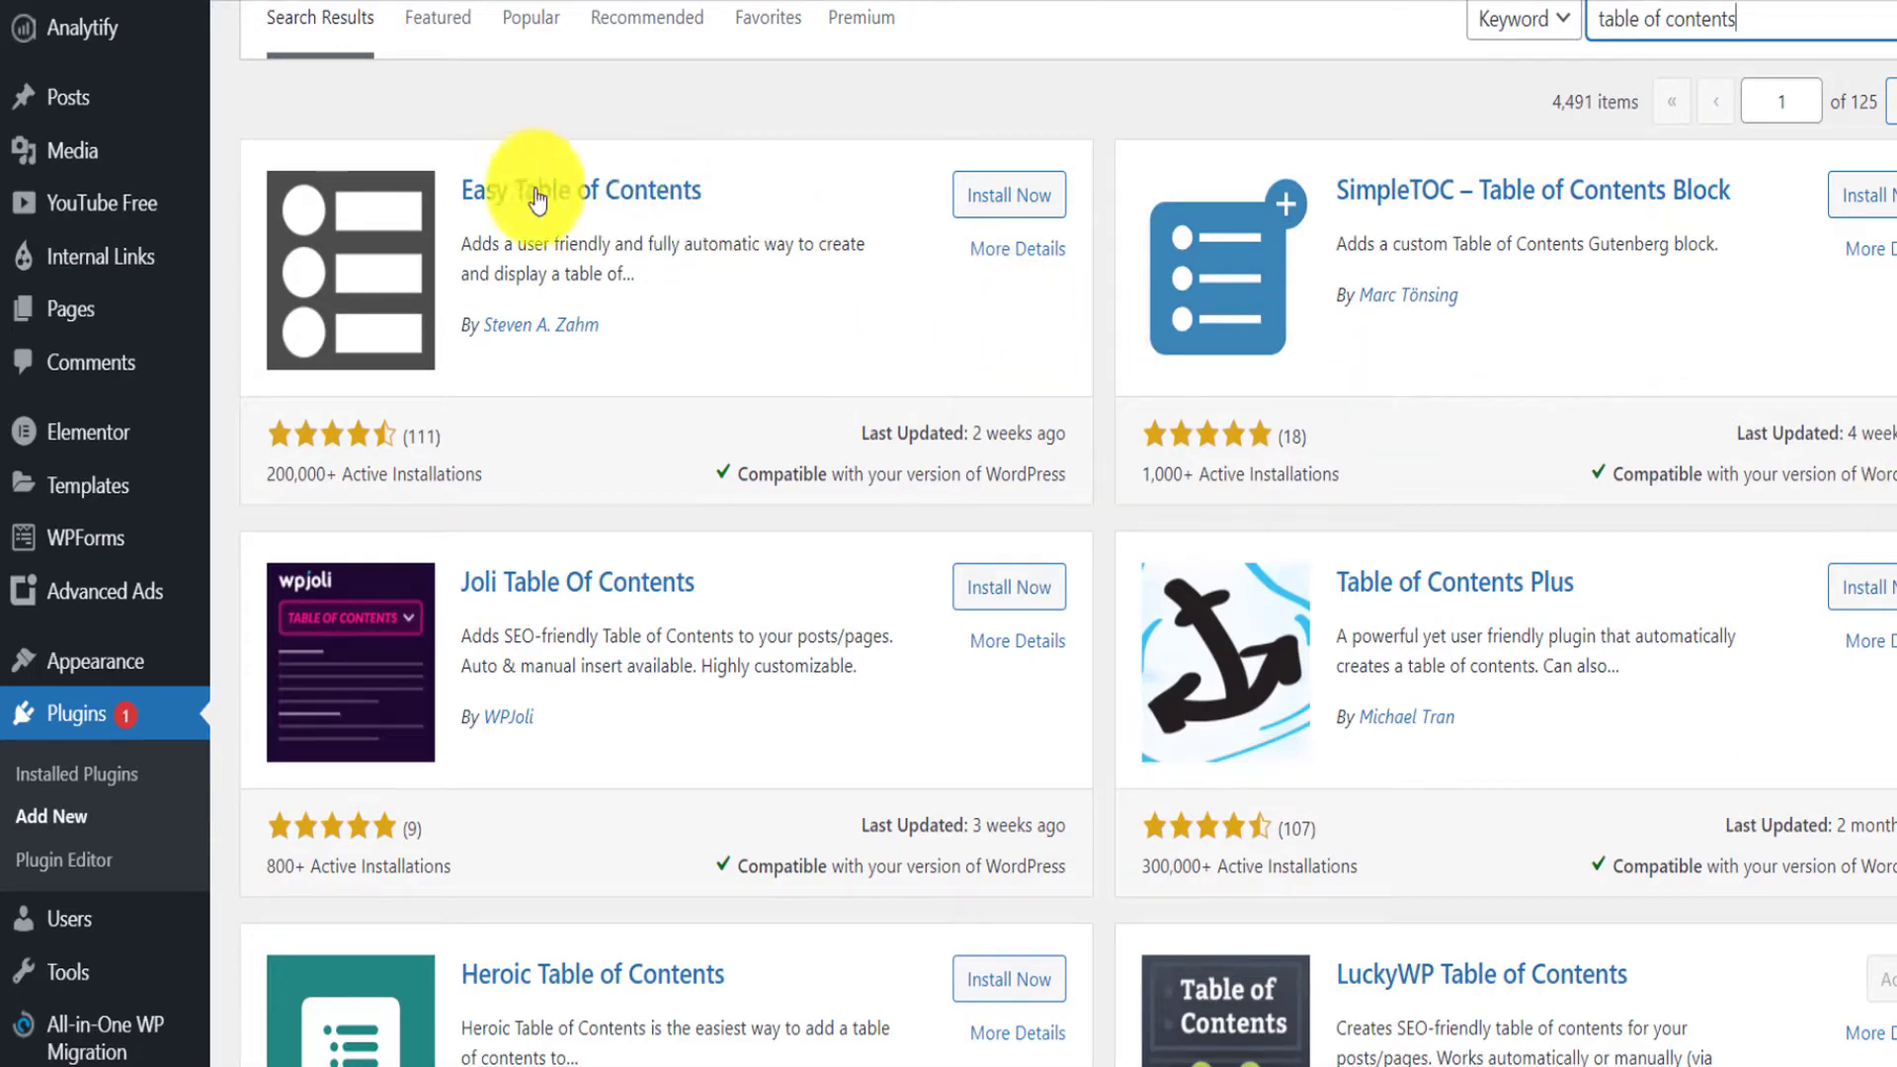
- Compare the table of contents plugins in the results, highlighting the LuckyWP Table of Contents description
scroll(1198, 202, "down", 5)
scroll(1198, 202, "down", 1)
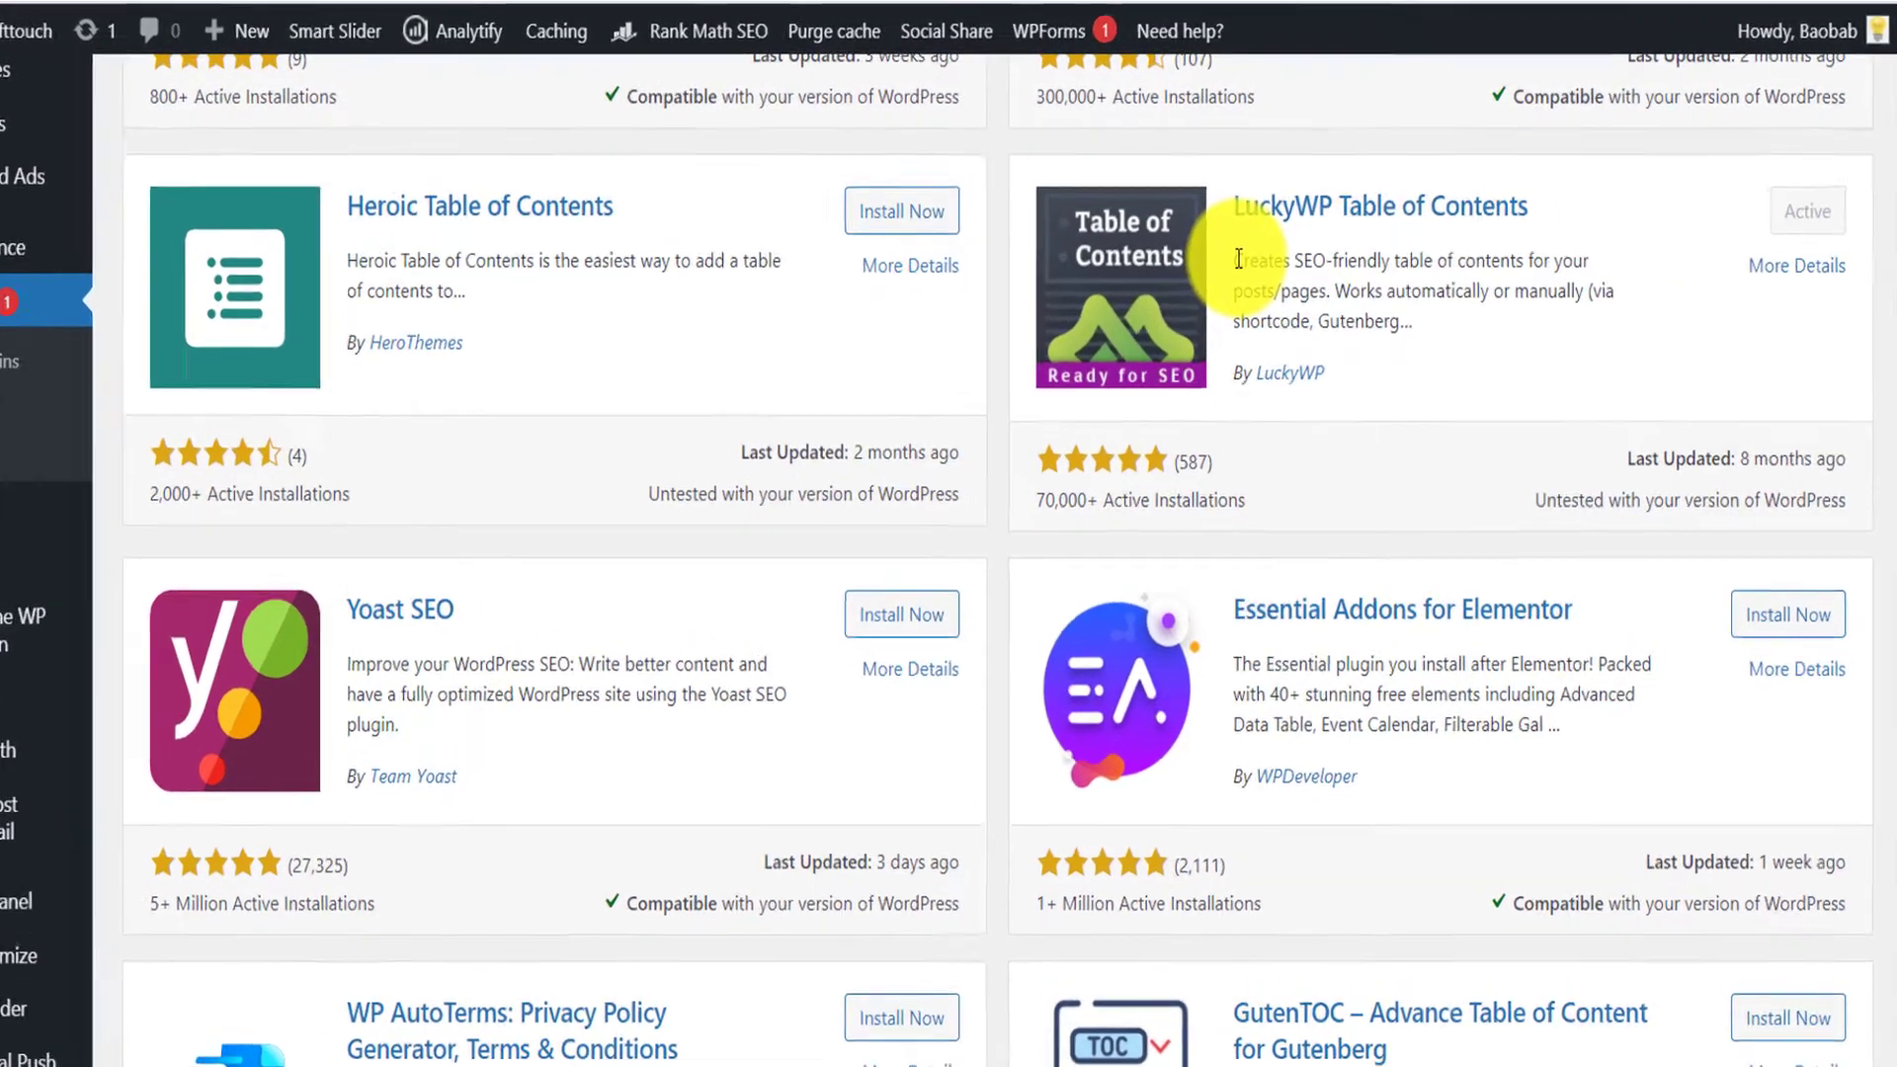
left_click_drag(1274, 247, 1589, 248)
left_click_drag(1410, 393, 1094, 433)
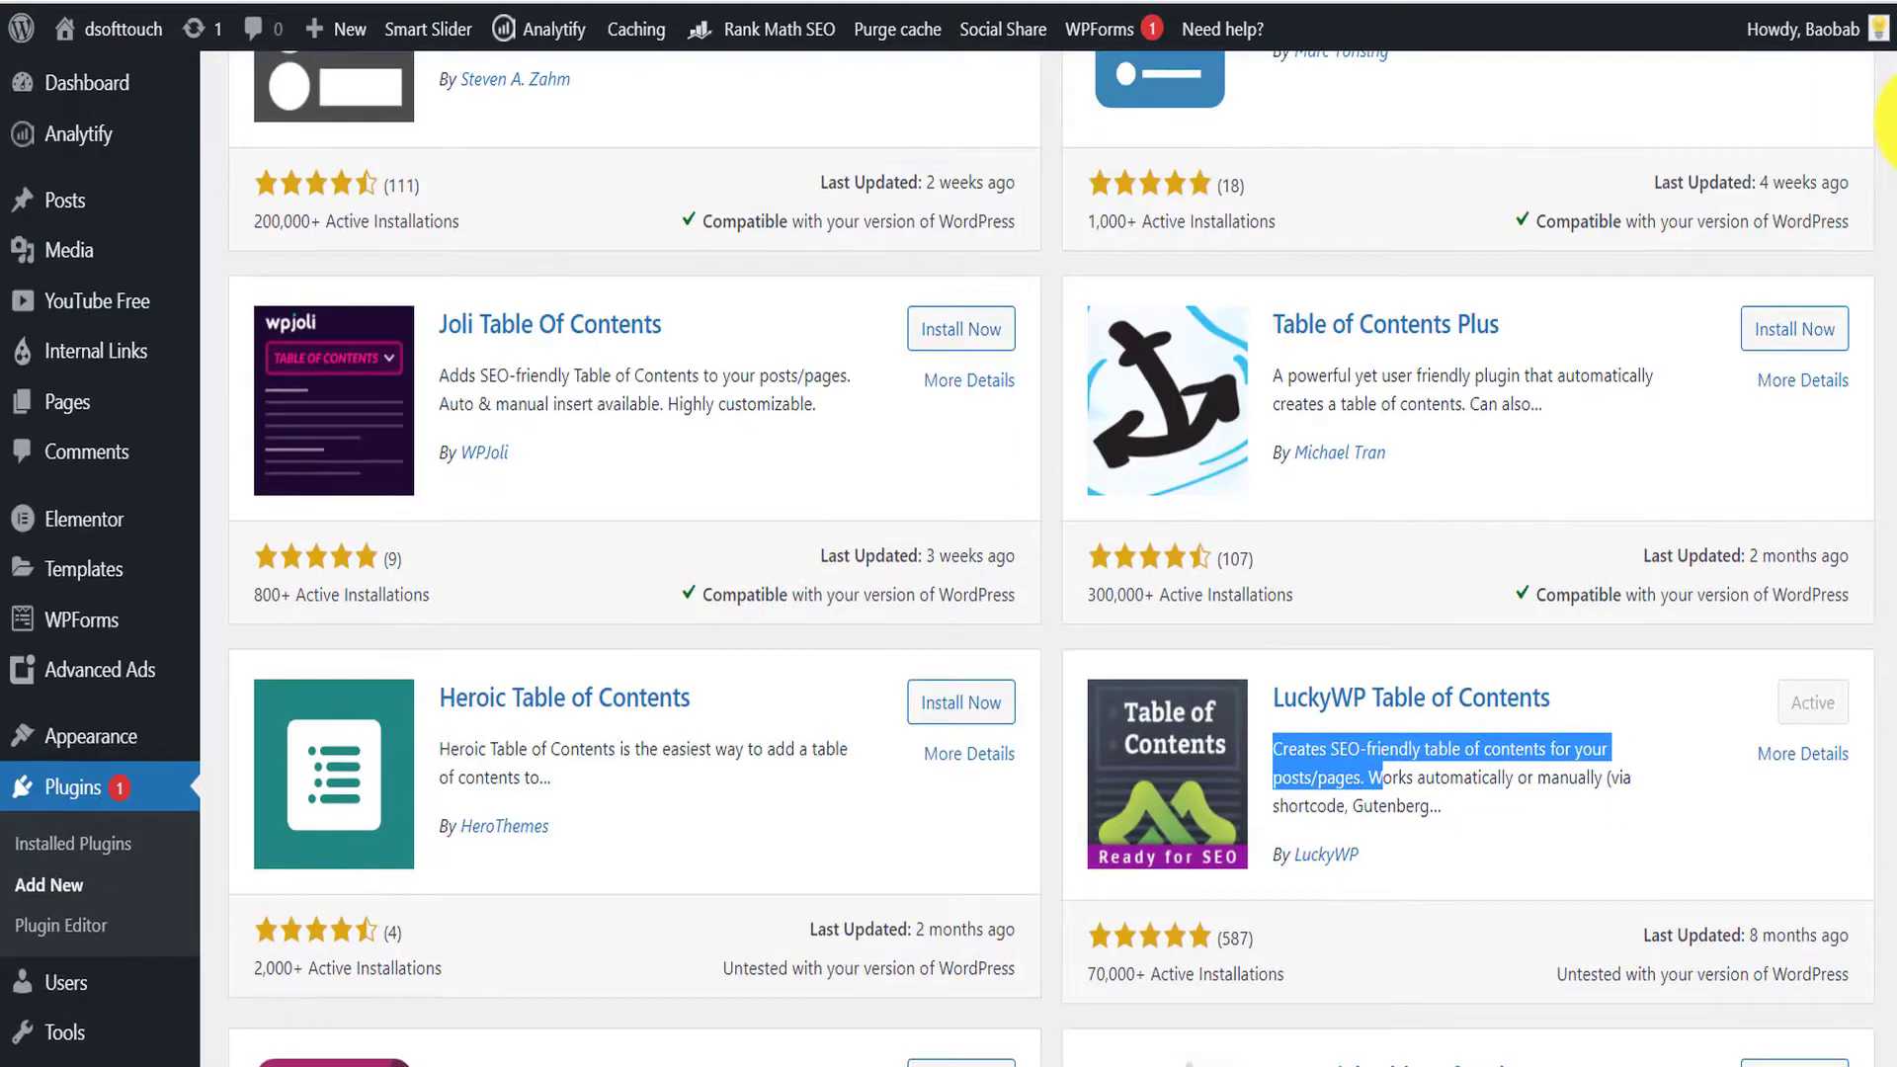
scroll(1092, 241, "up", 4)
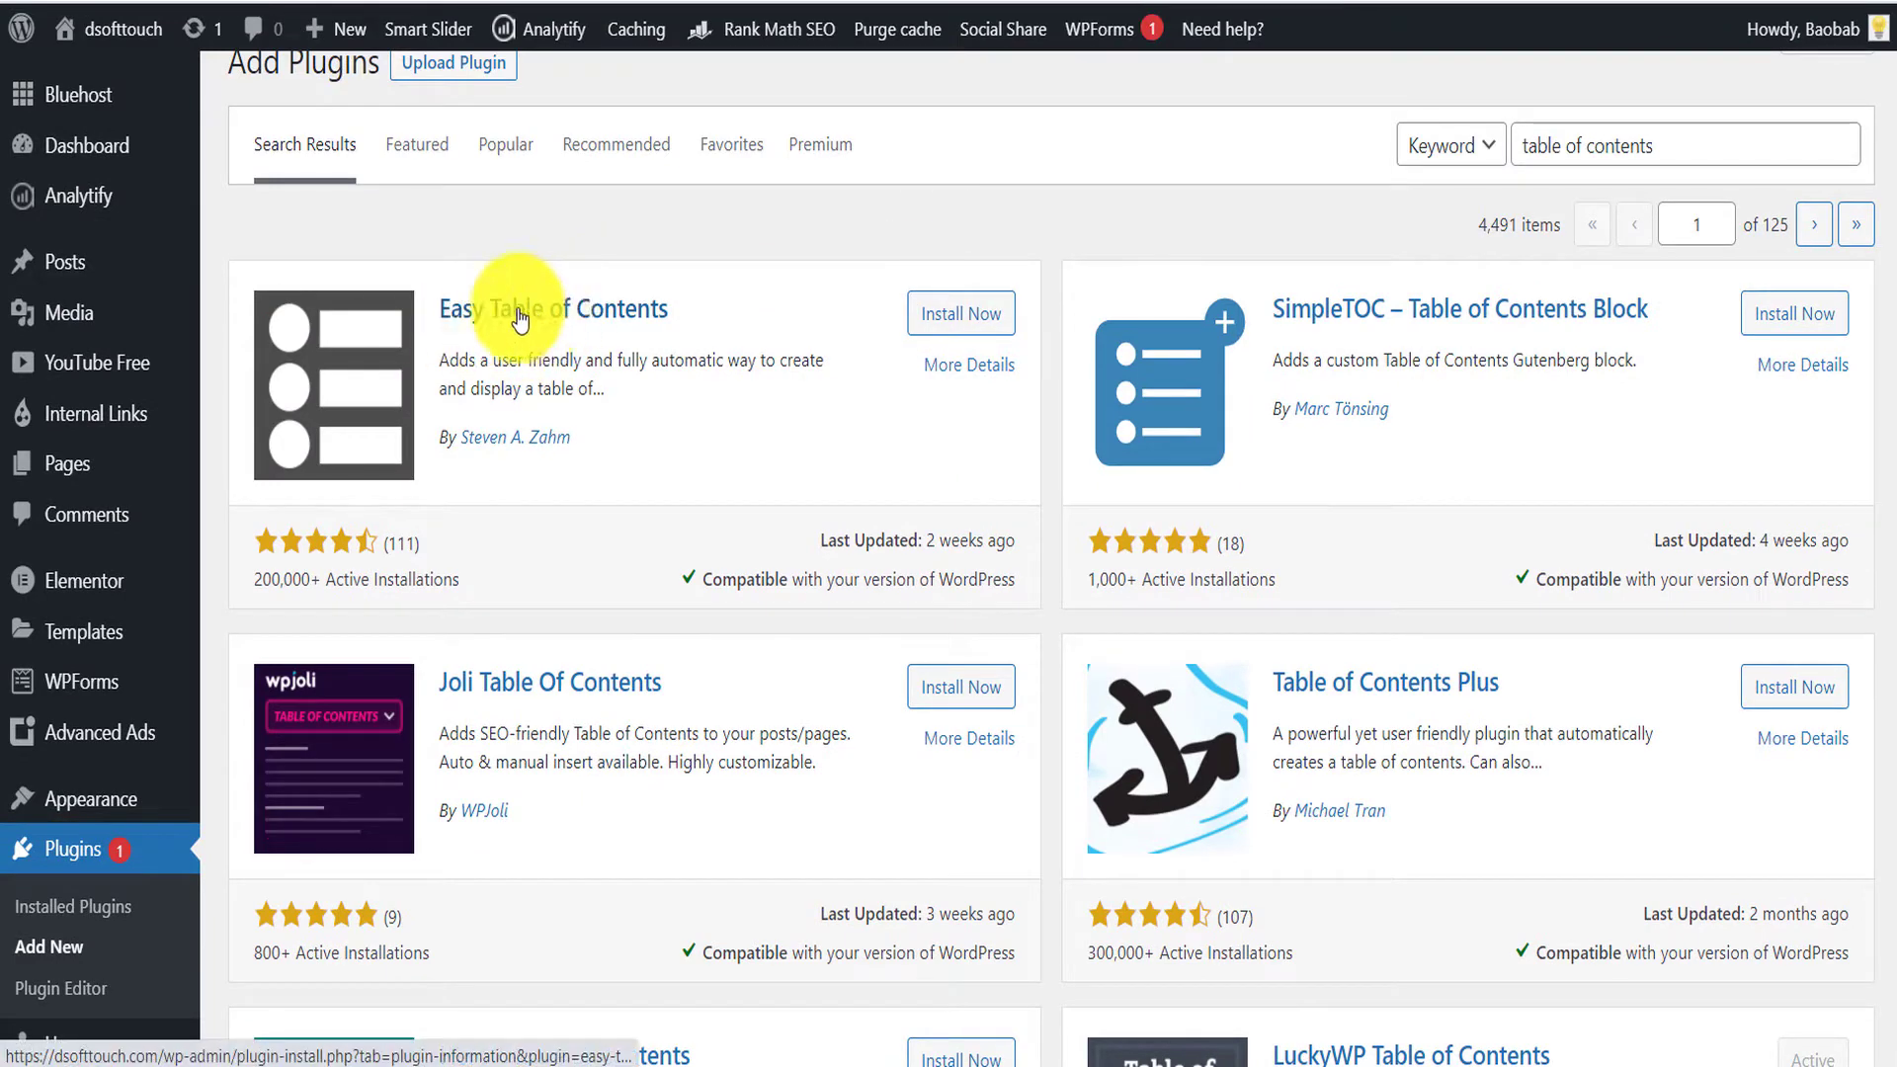
scroll(565, 485, "down", 4)
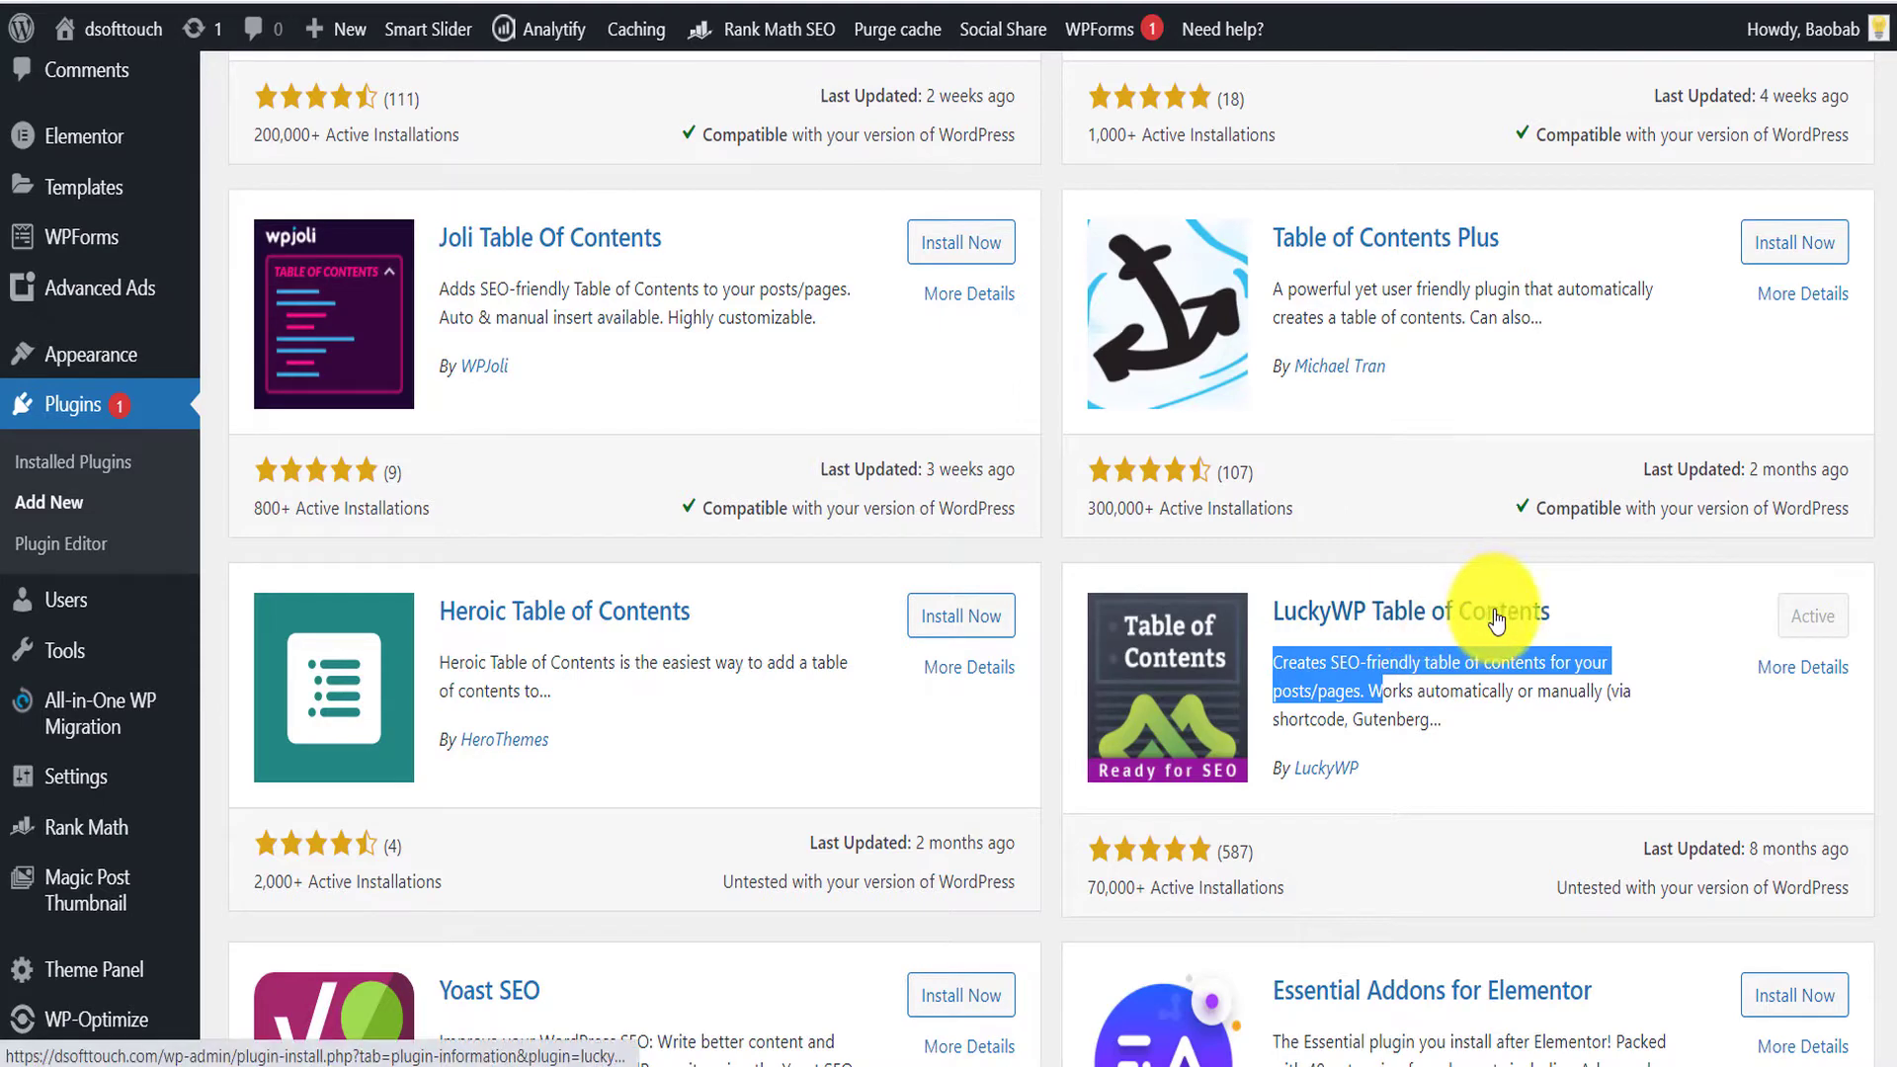
- Open the LuckyWP Table of Contents plugin details, read through its features, and display its user reviews
left_click(1802, 668)
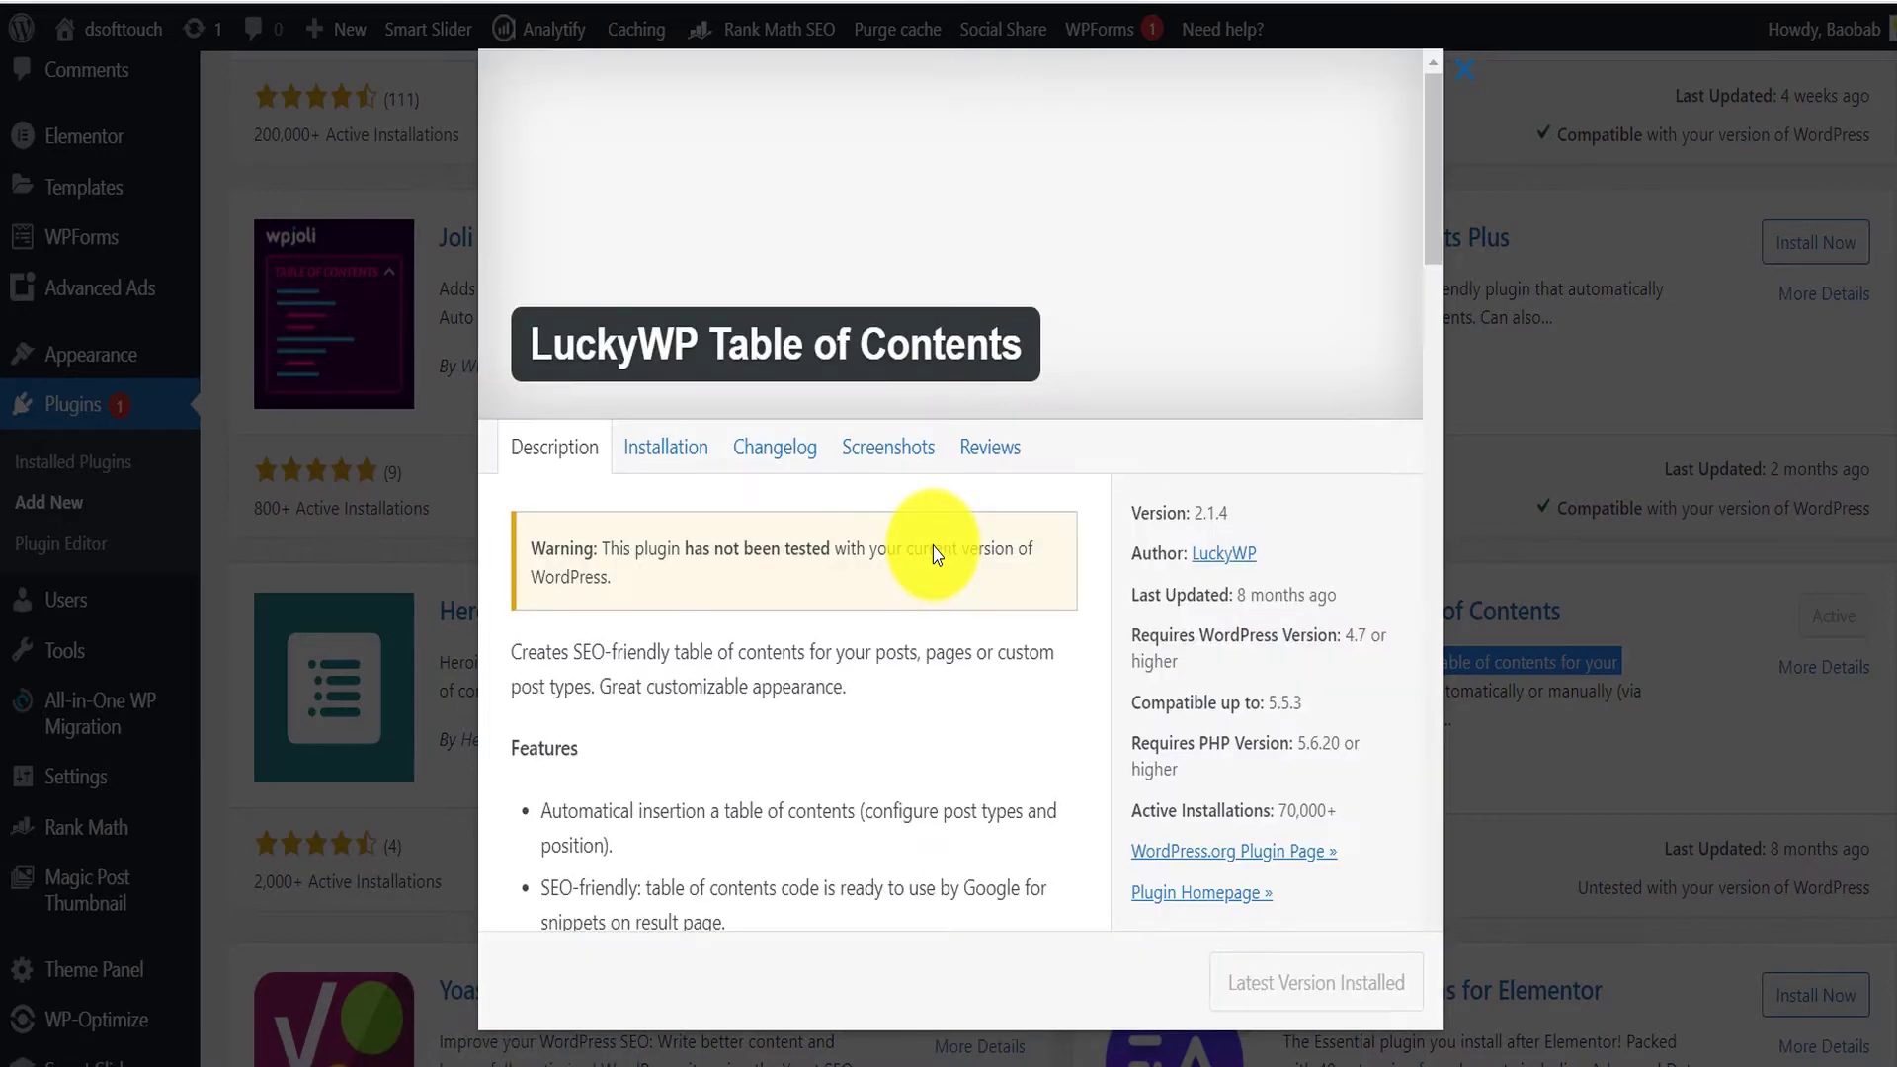
scroll(700, 533, "down", 5)
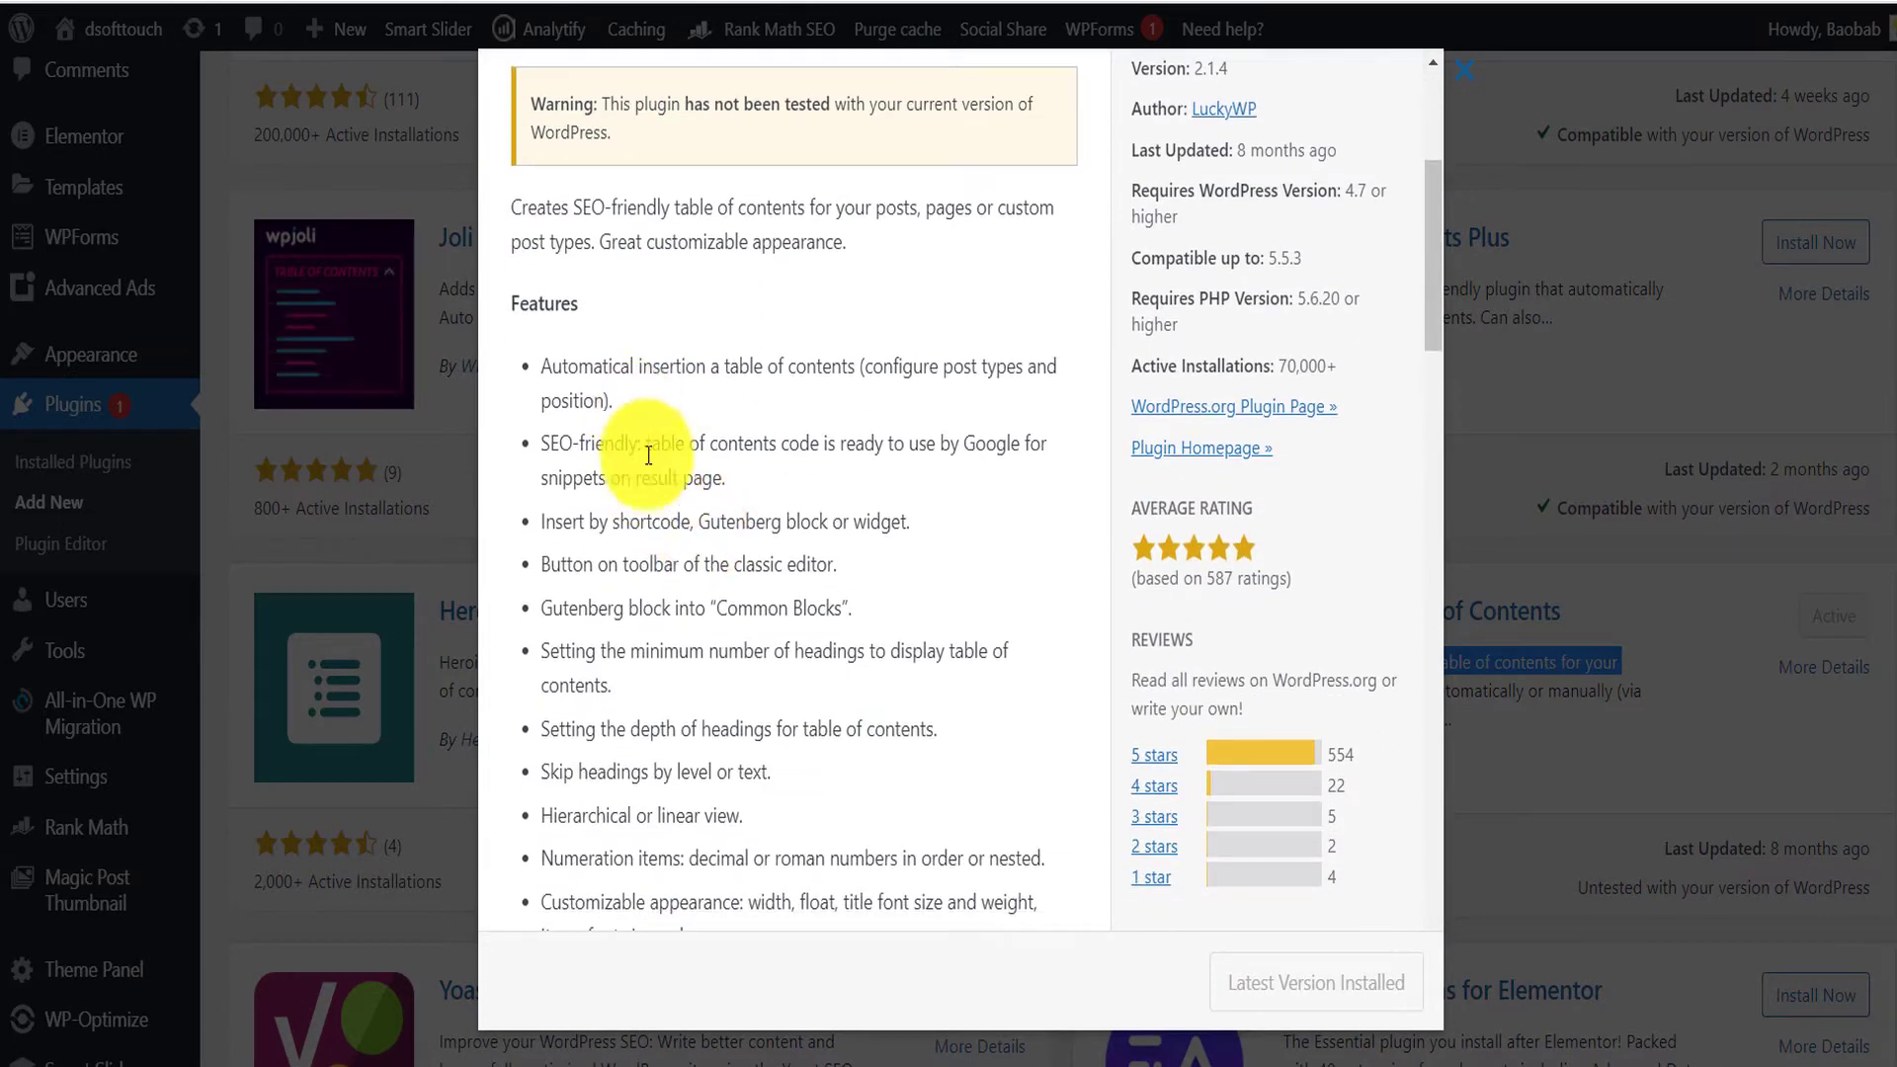
scroll(770, 612, "down", 2)
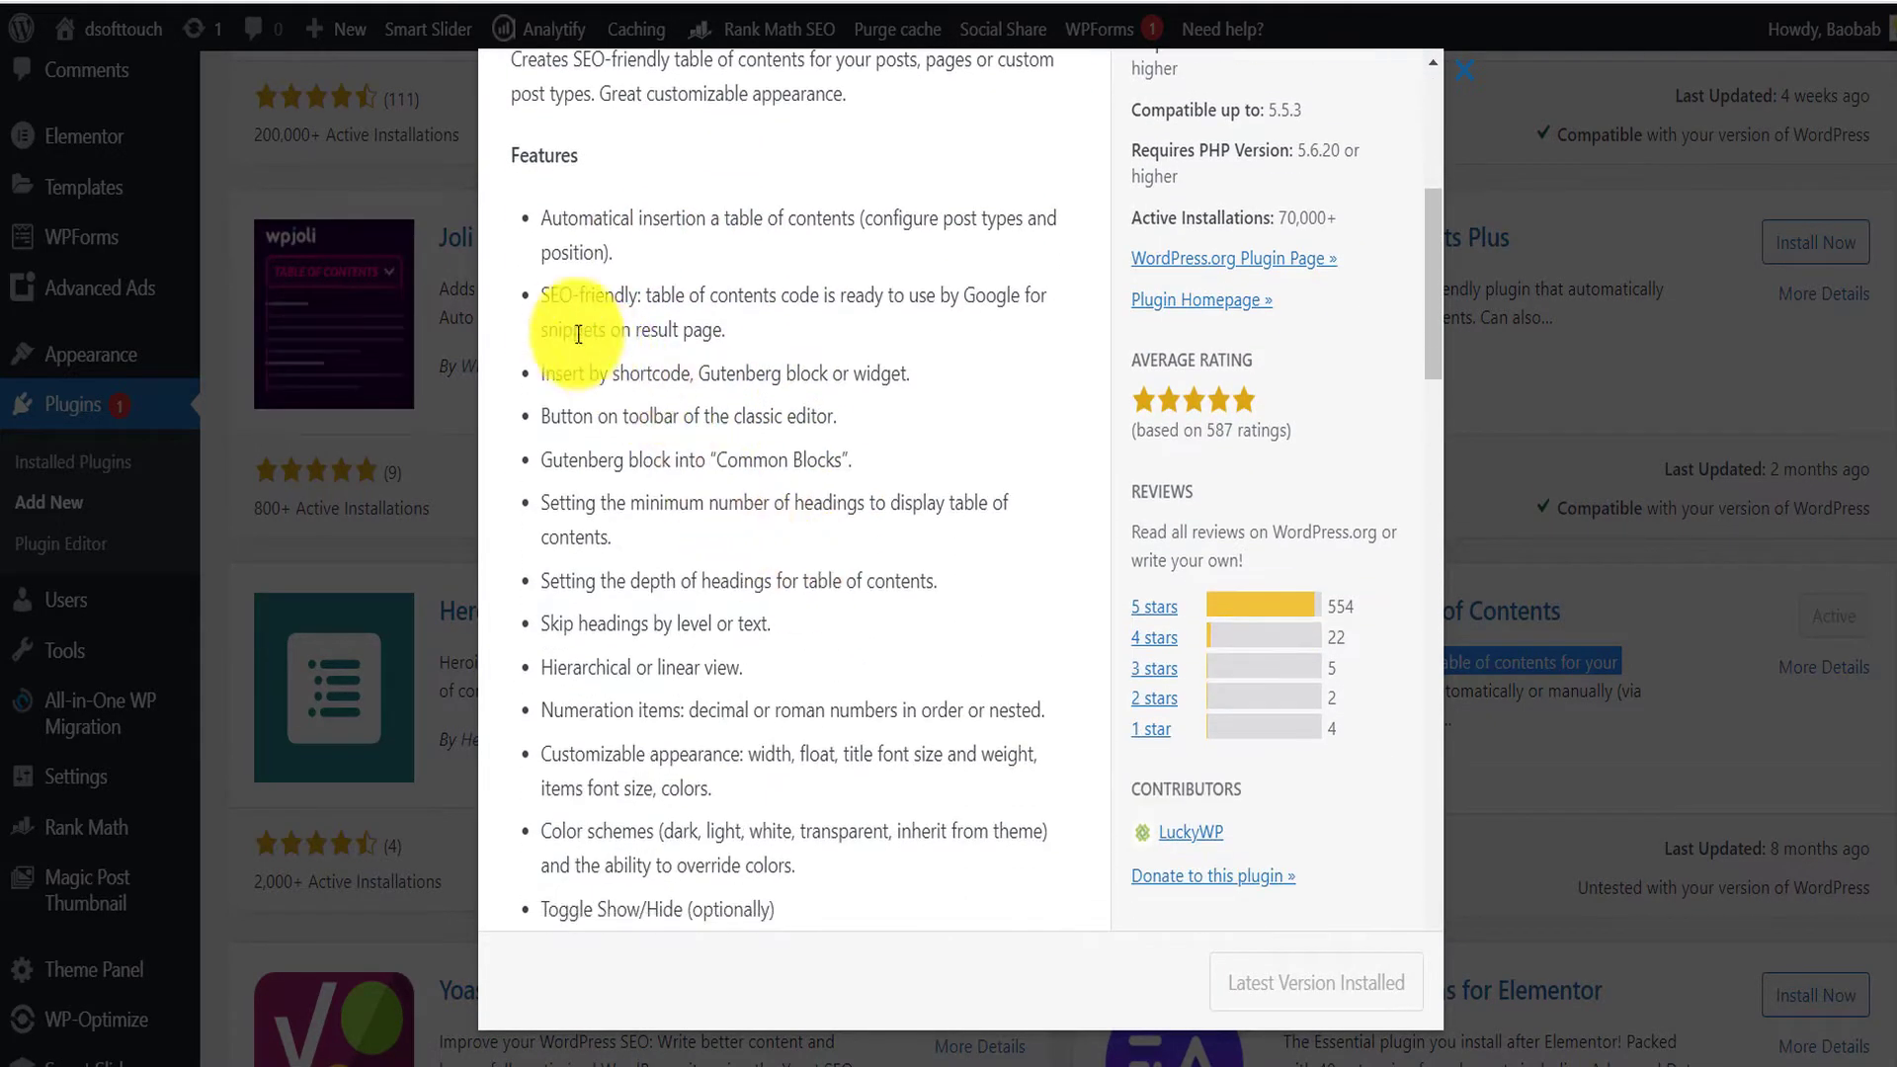
left_click_drag(556, 300, 625, 296)
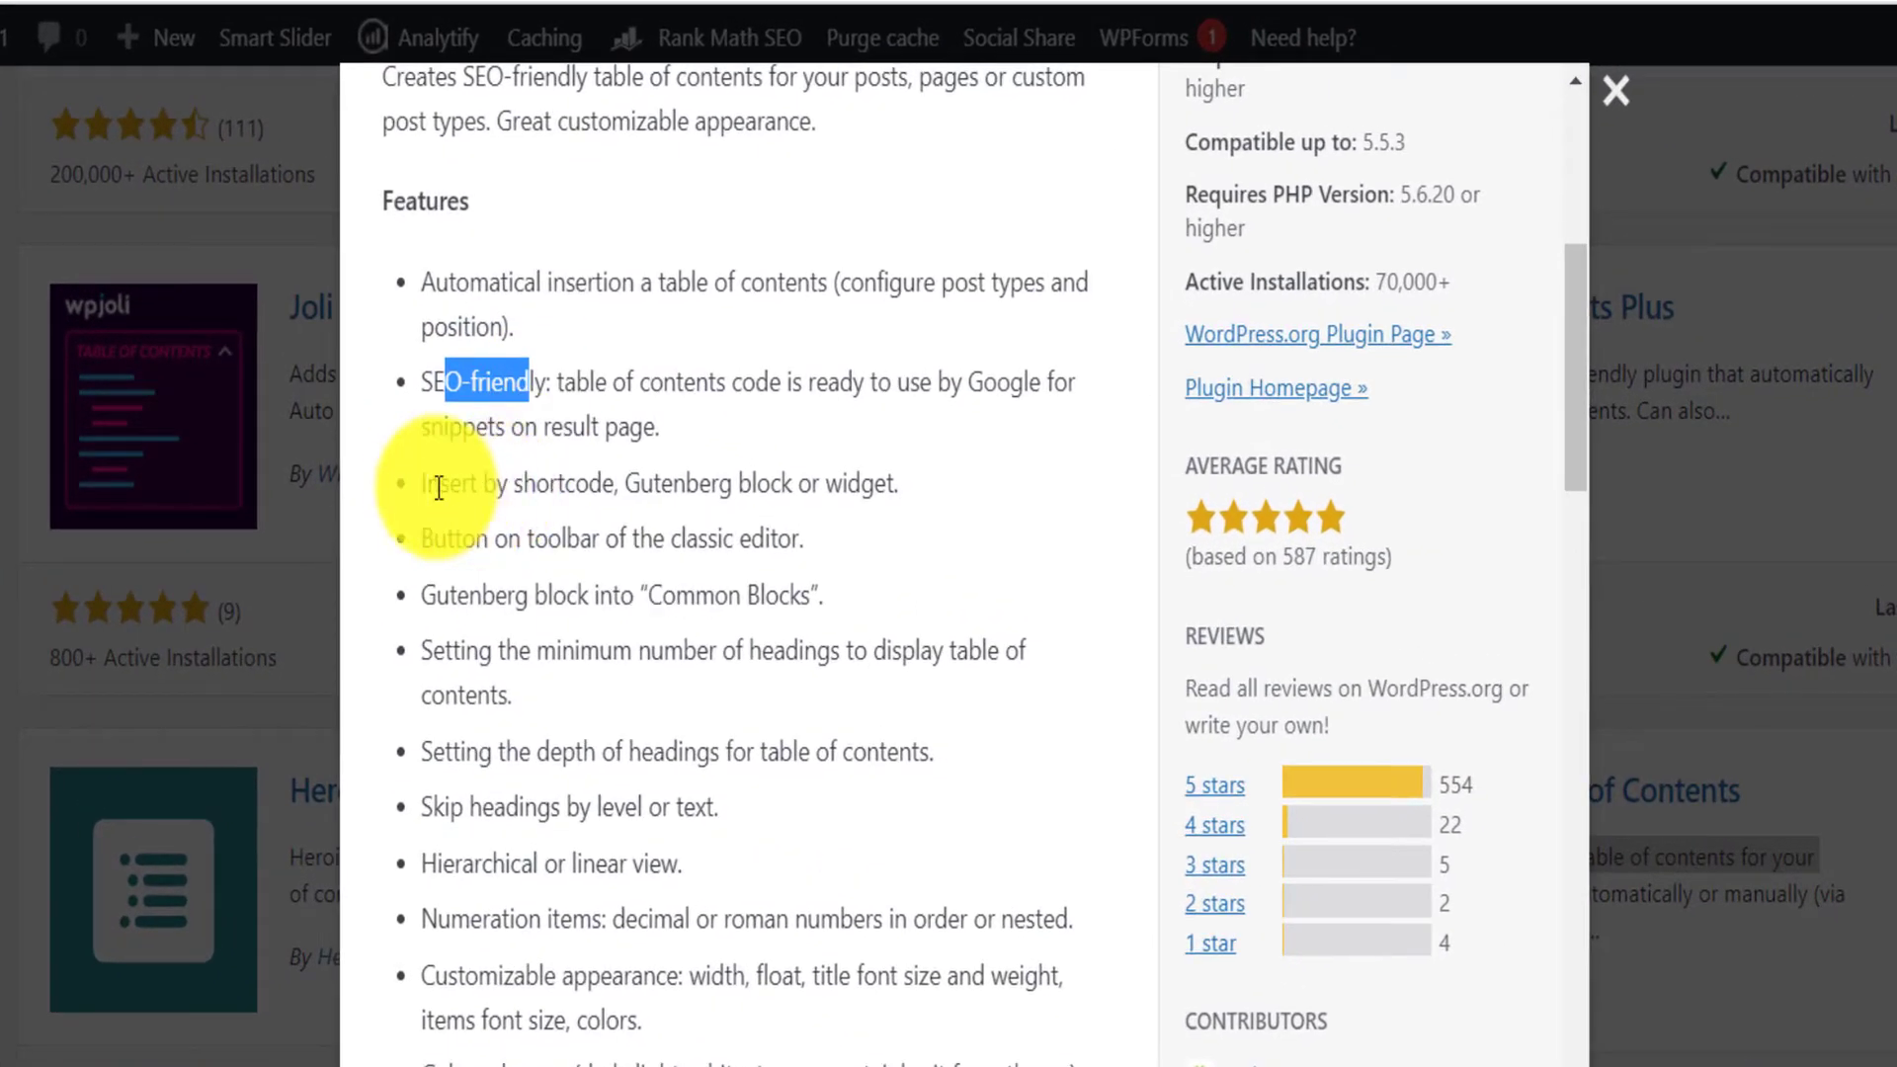
left_click_drag(431, 485, 606, 495)
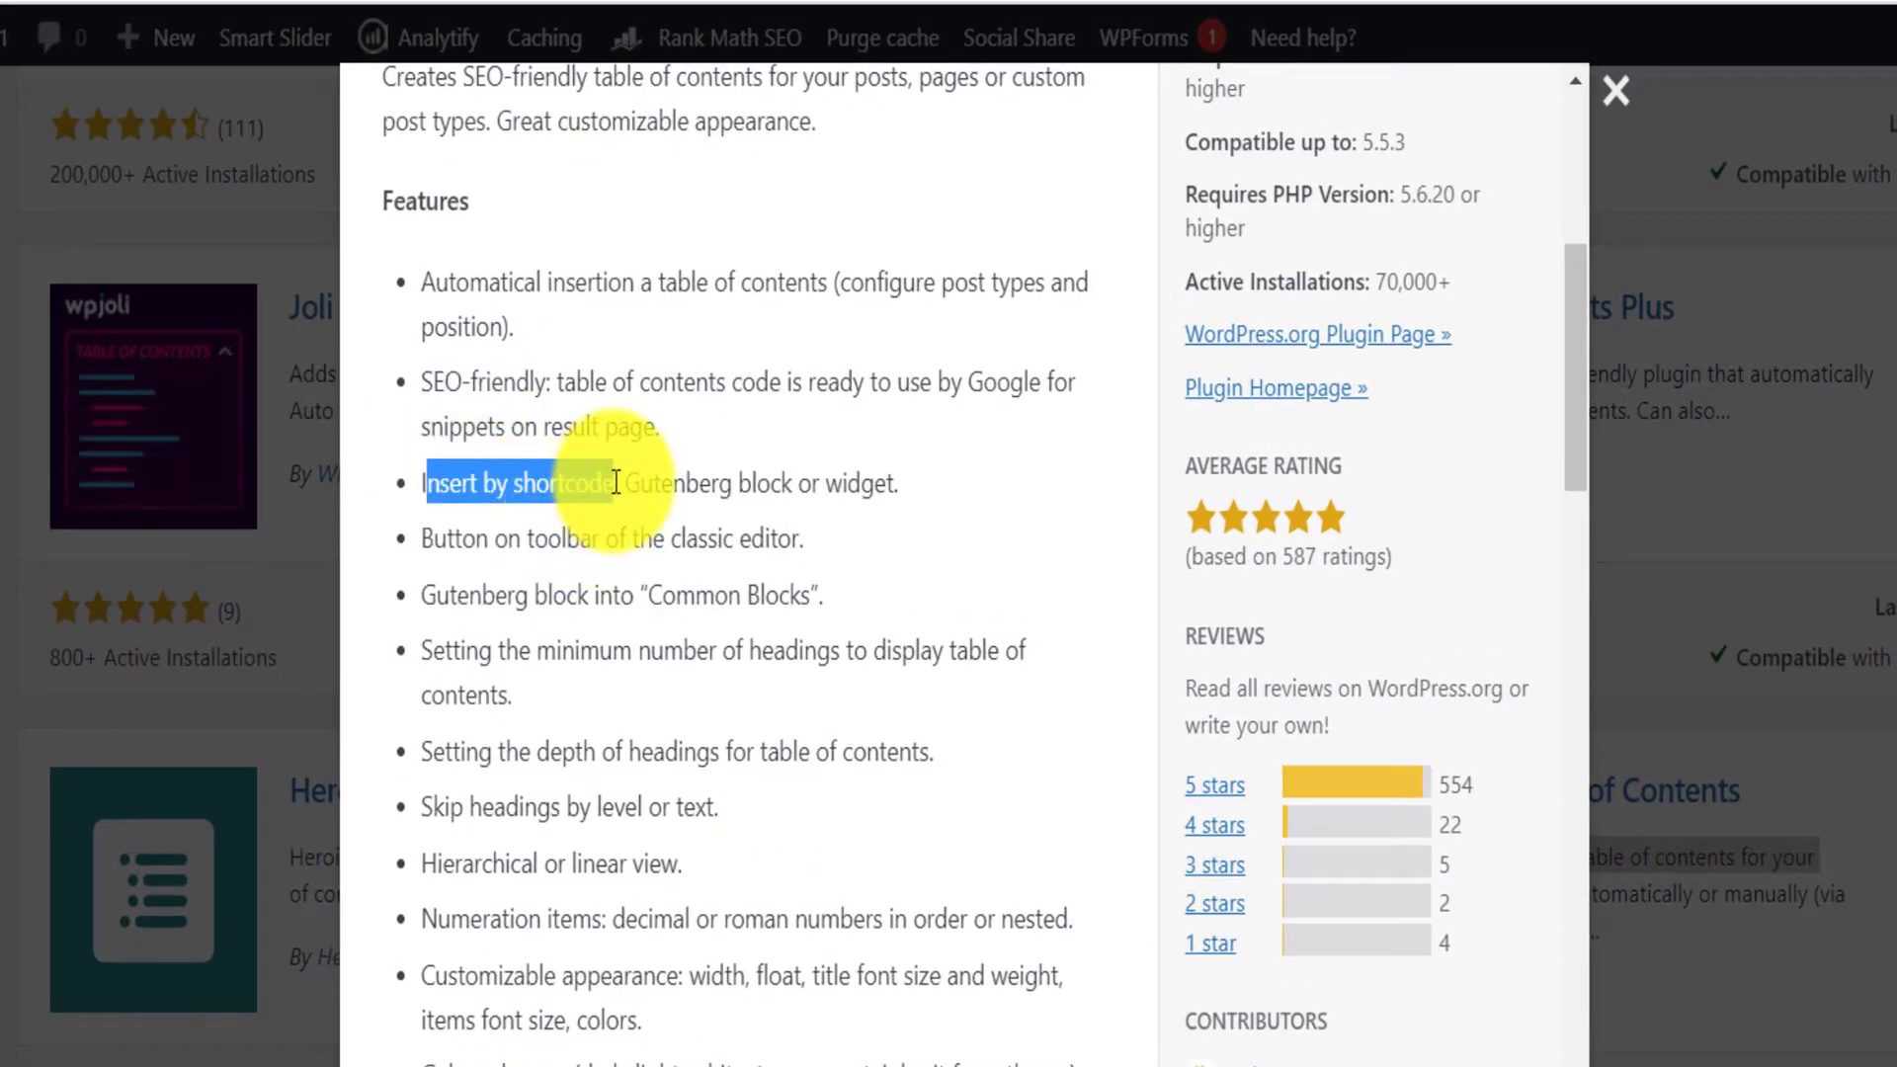
scroll(837, 689, "down", 5)
scroll(837, 689, "up", 12)
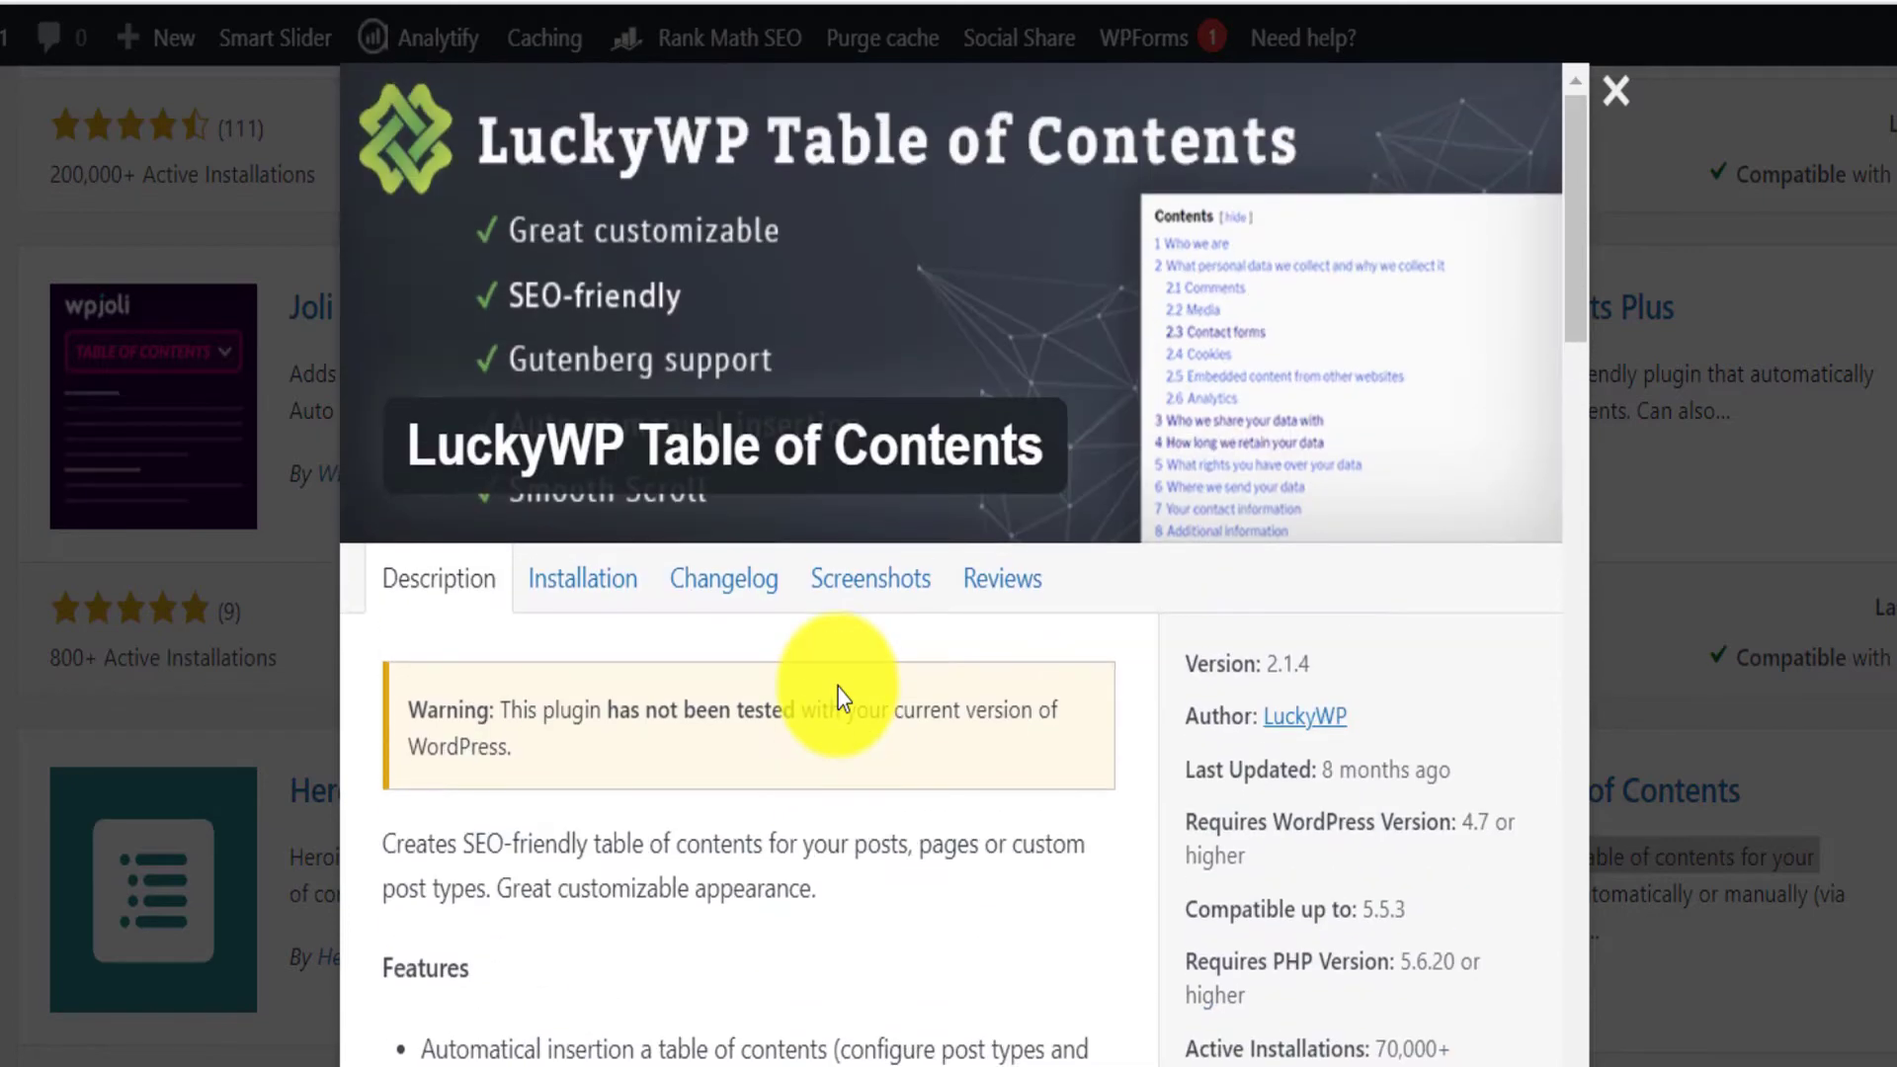
left_click(978, 581)
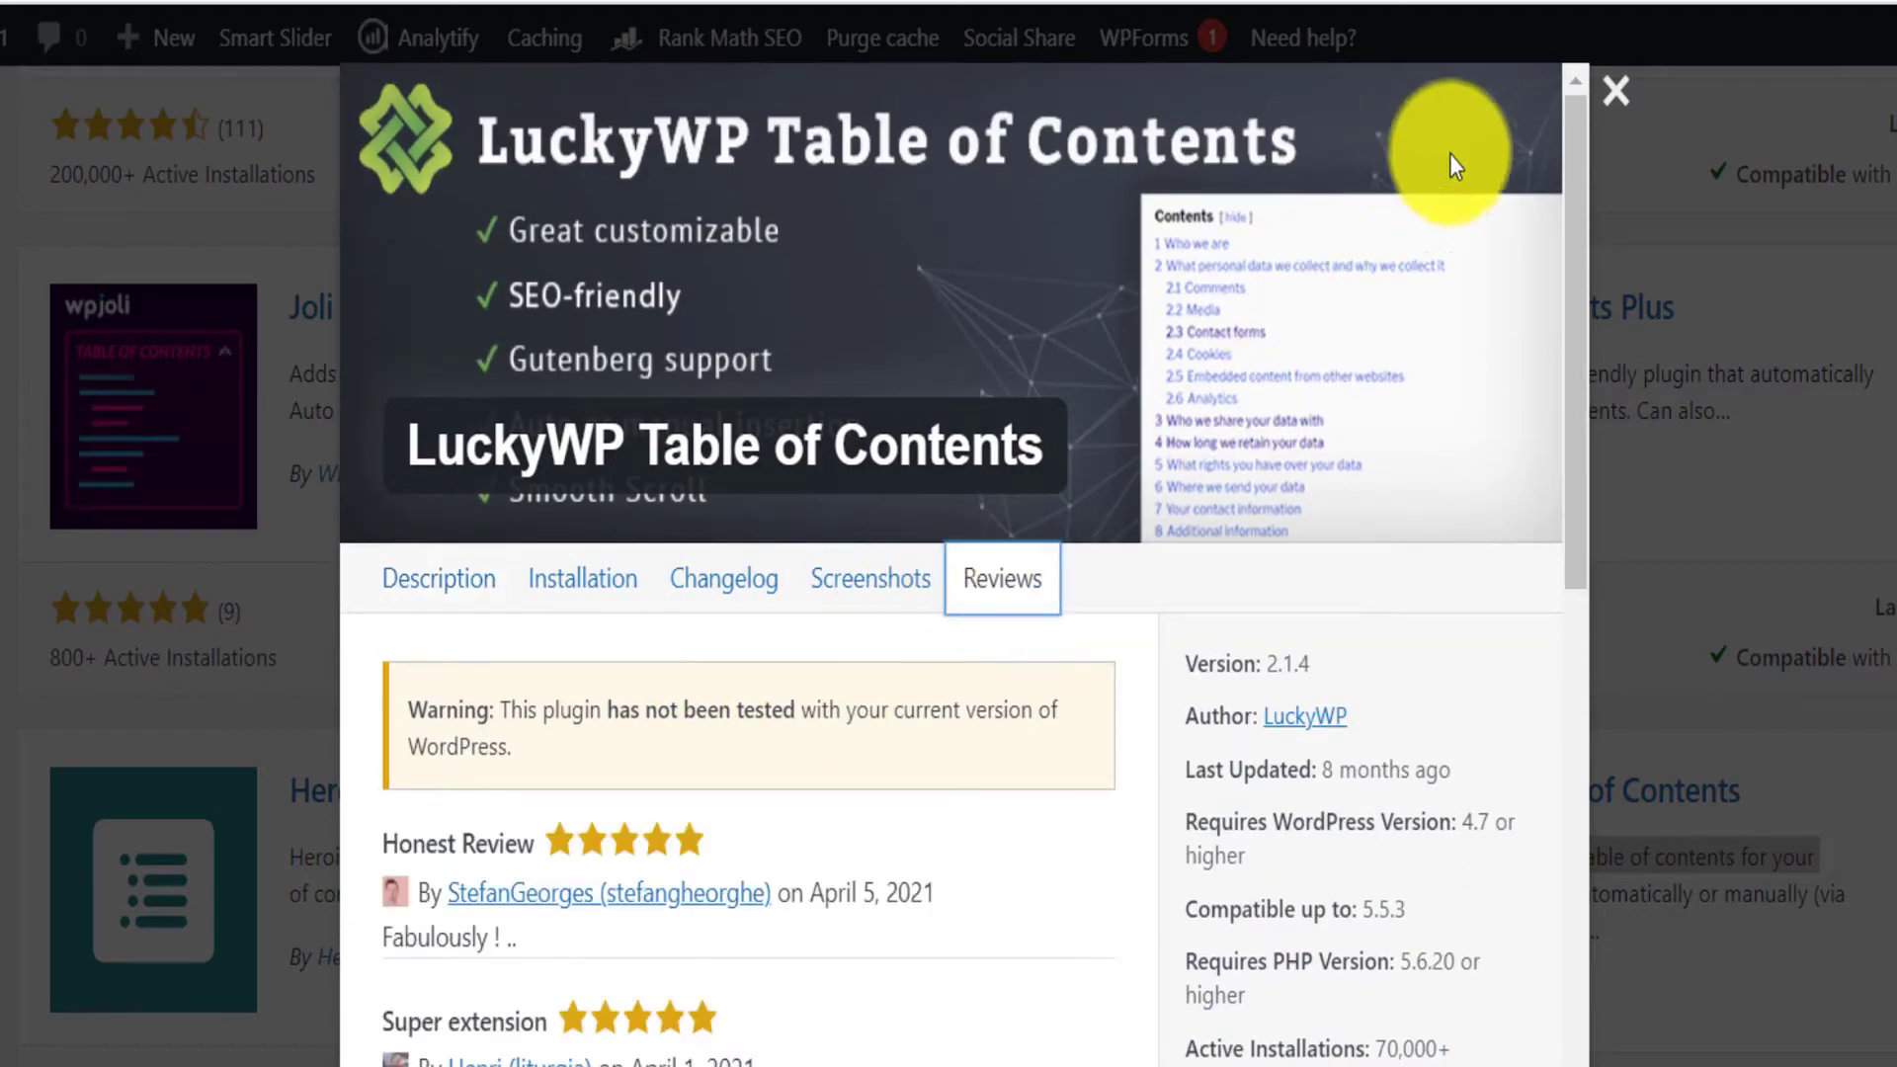
- Close the LuckyWP plugin details and open the Table of Contents settings page
left_click(1612, 101)
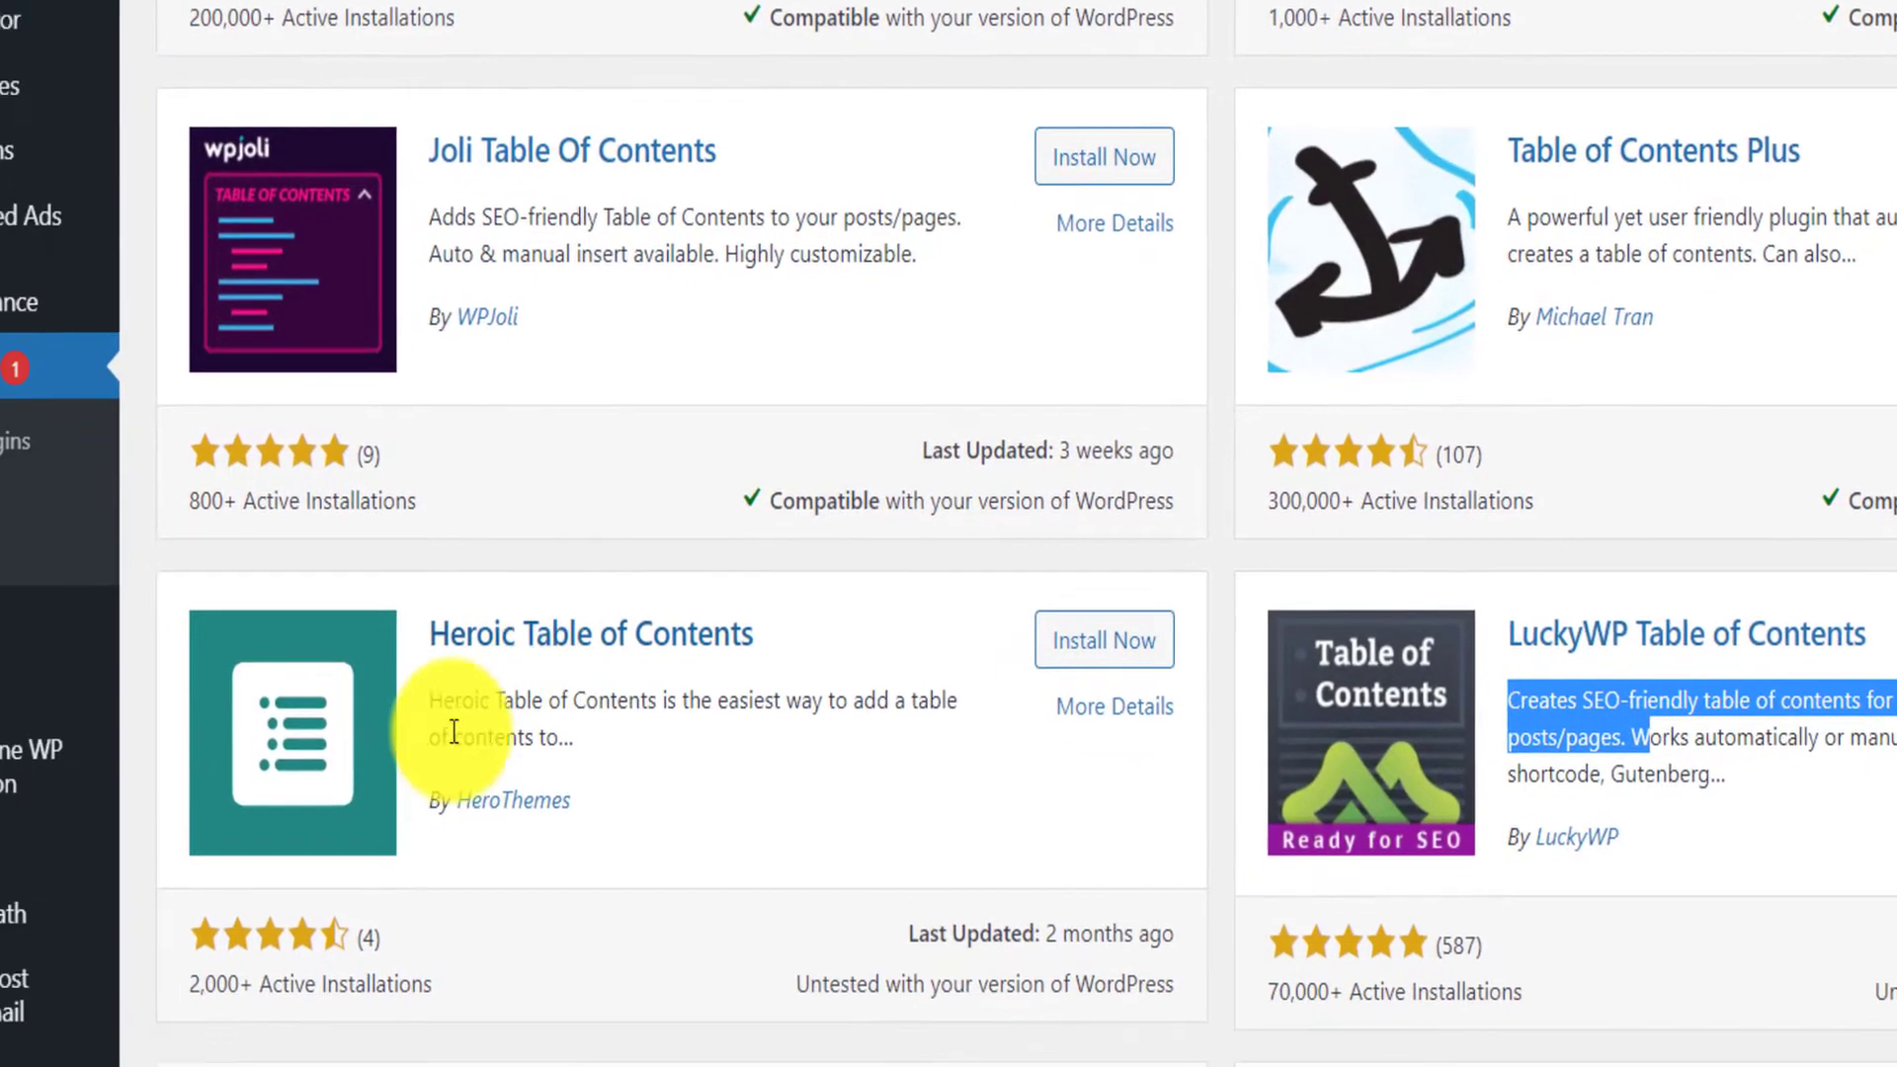
scroll(131, 979, "down", 3)
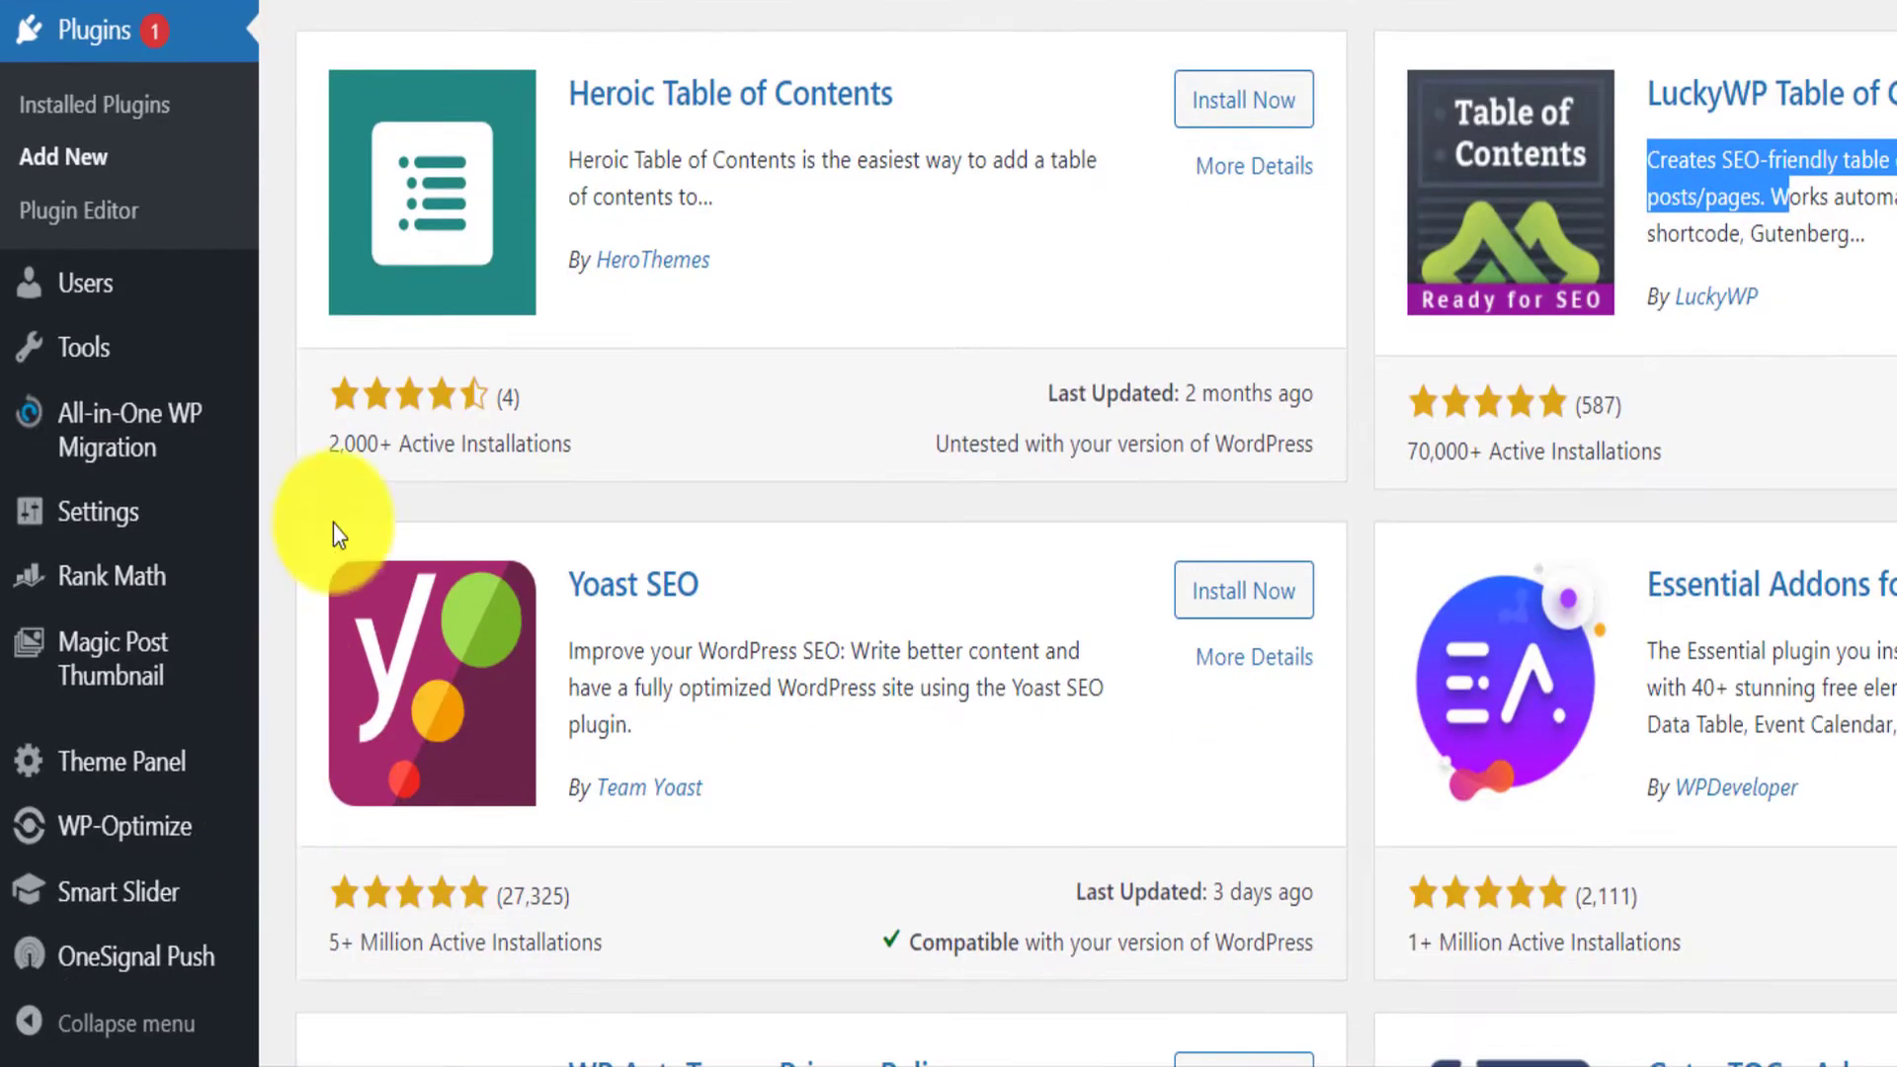
mouse_move(169, 284)
mouse_move(99, 511)
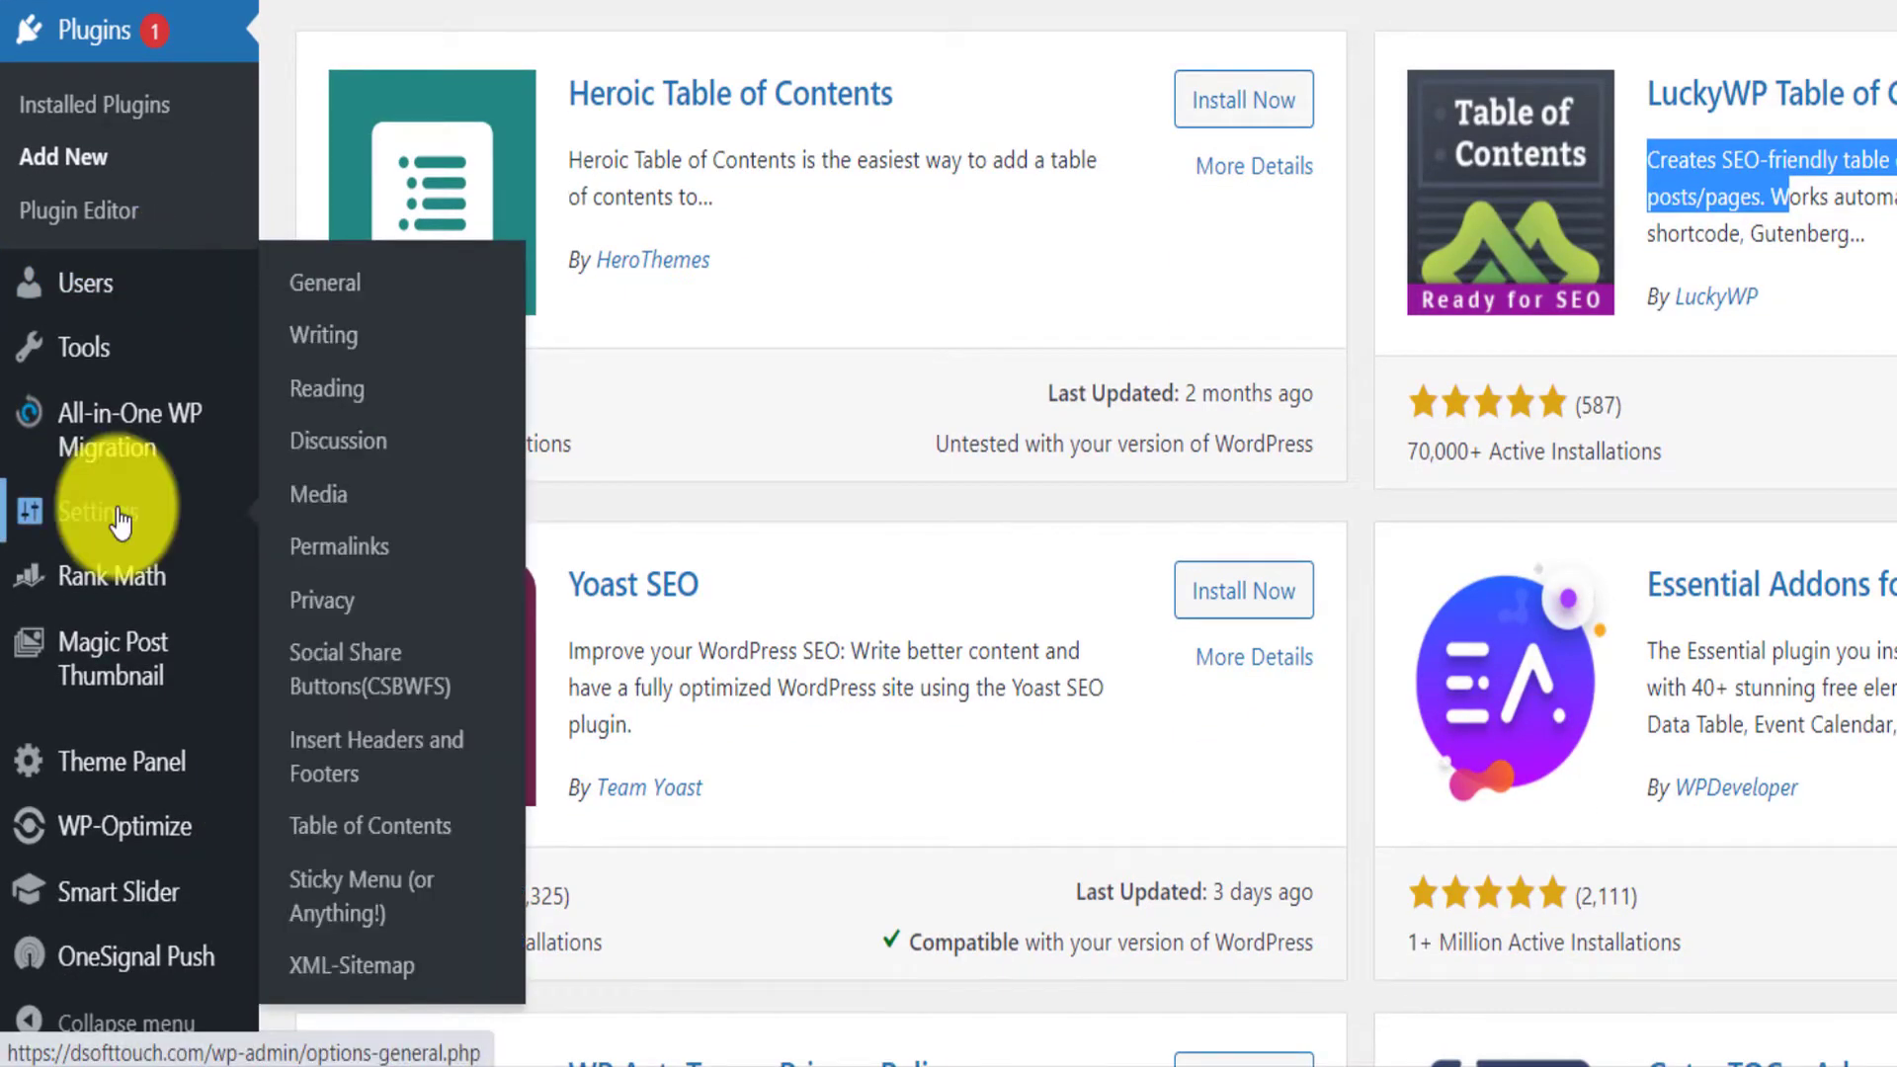
left_click(382, 823)
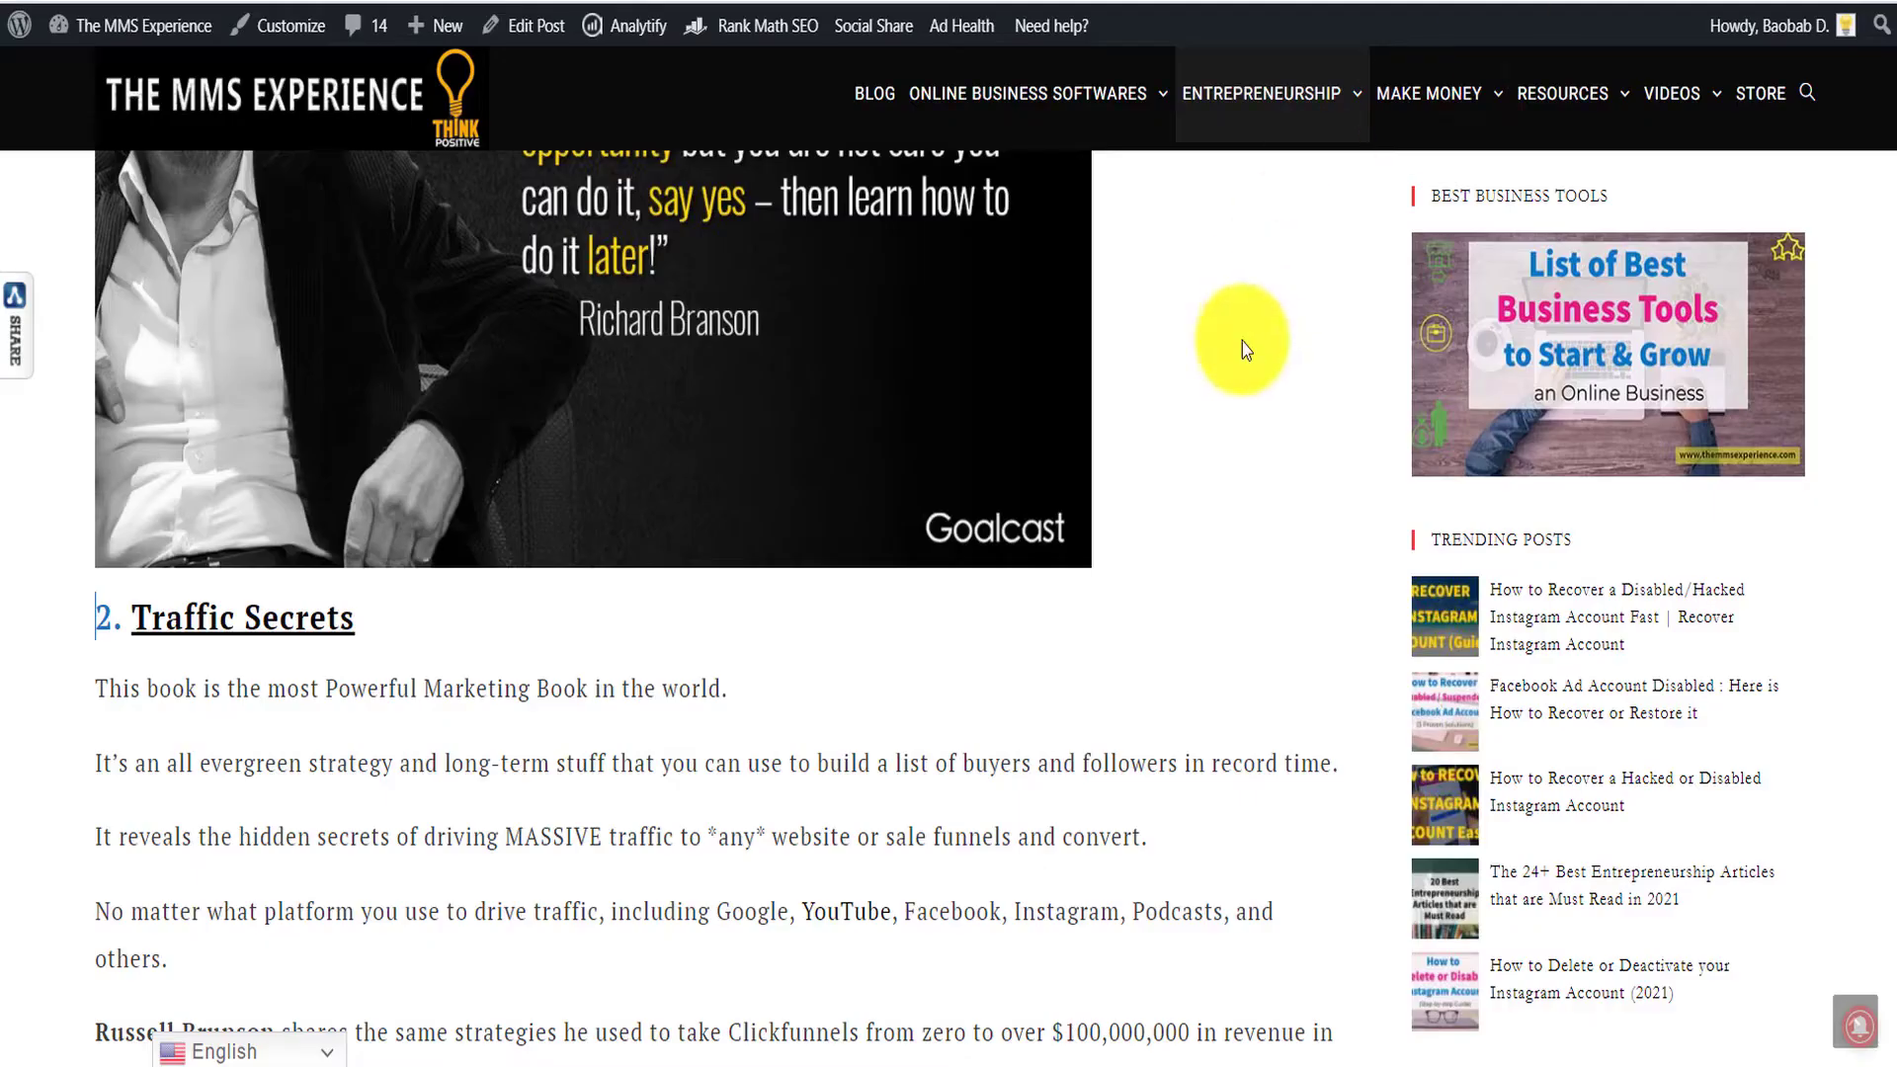
- Examine the table of contents on the entrepreneurship article and return to the start of the plugin's general settings
scroll(1882, 118, "up", 15)
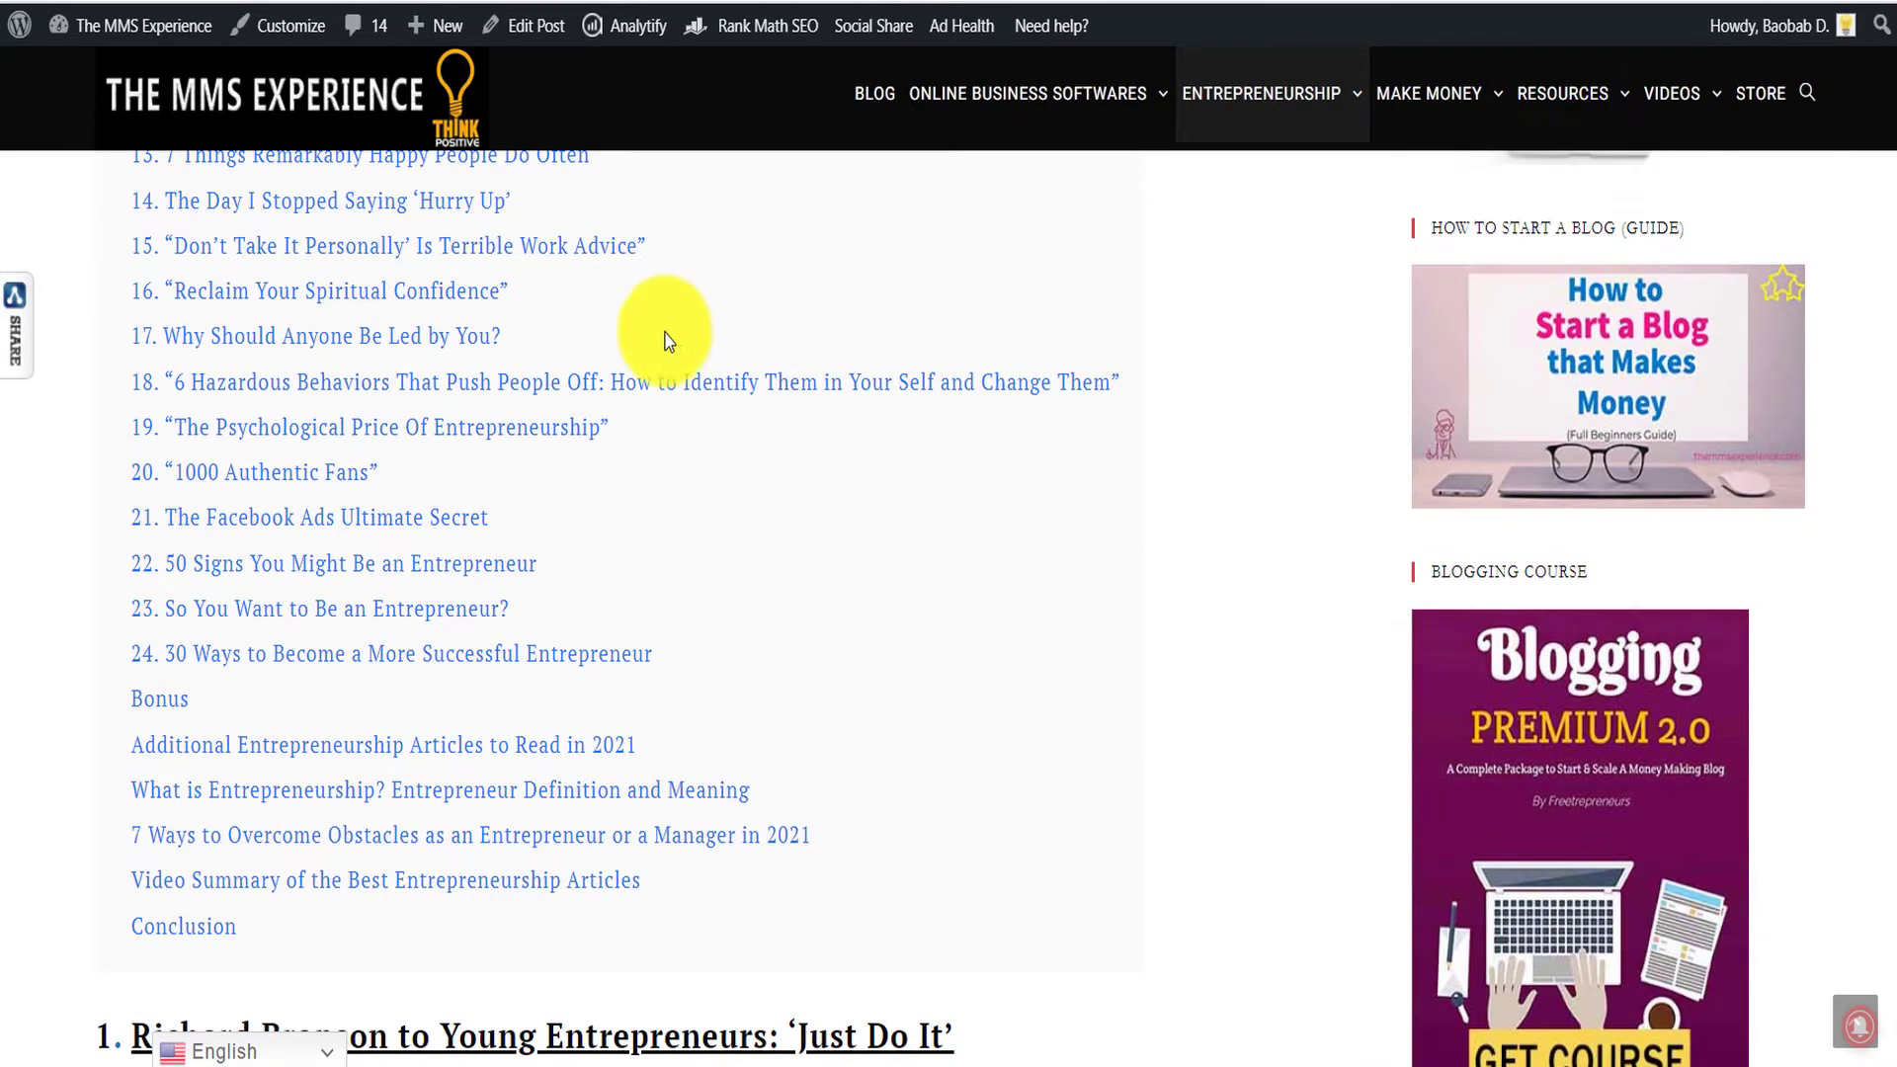
scroll(632, 355, "up", 9)
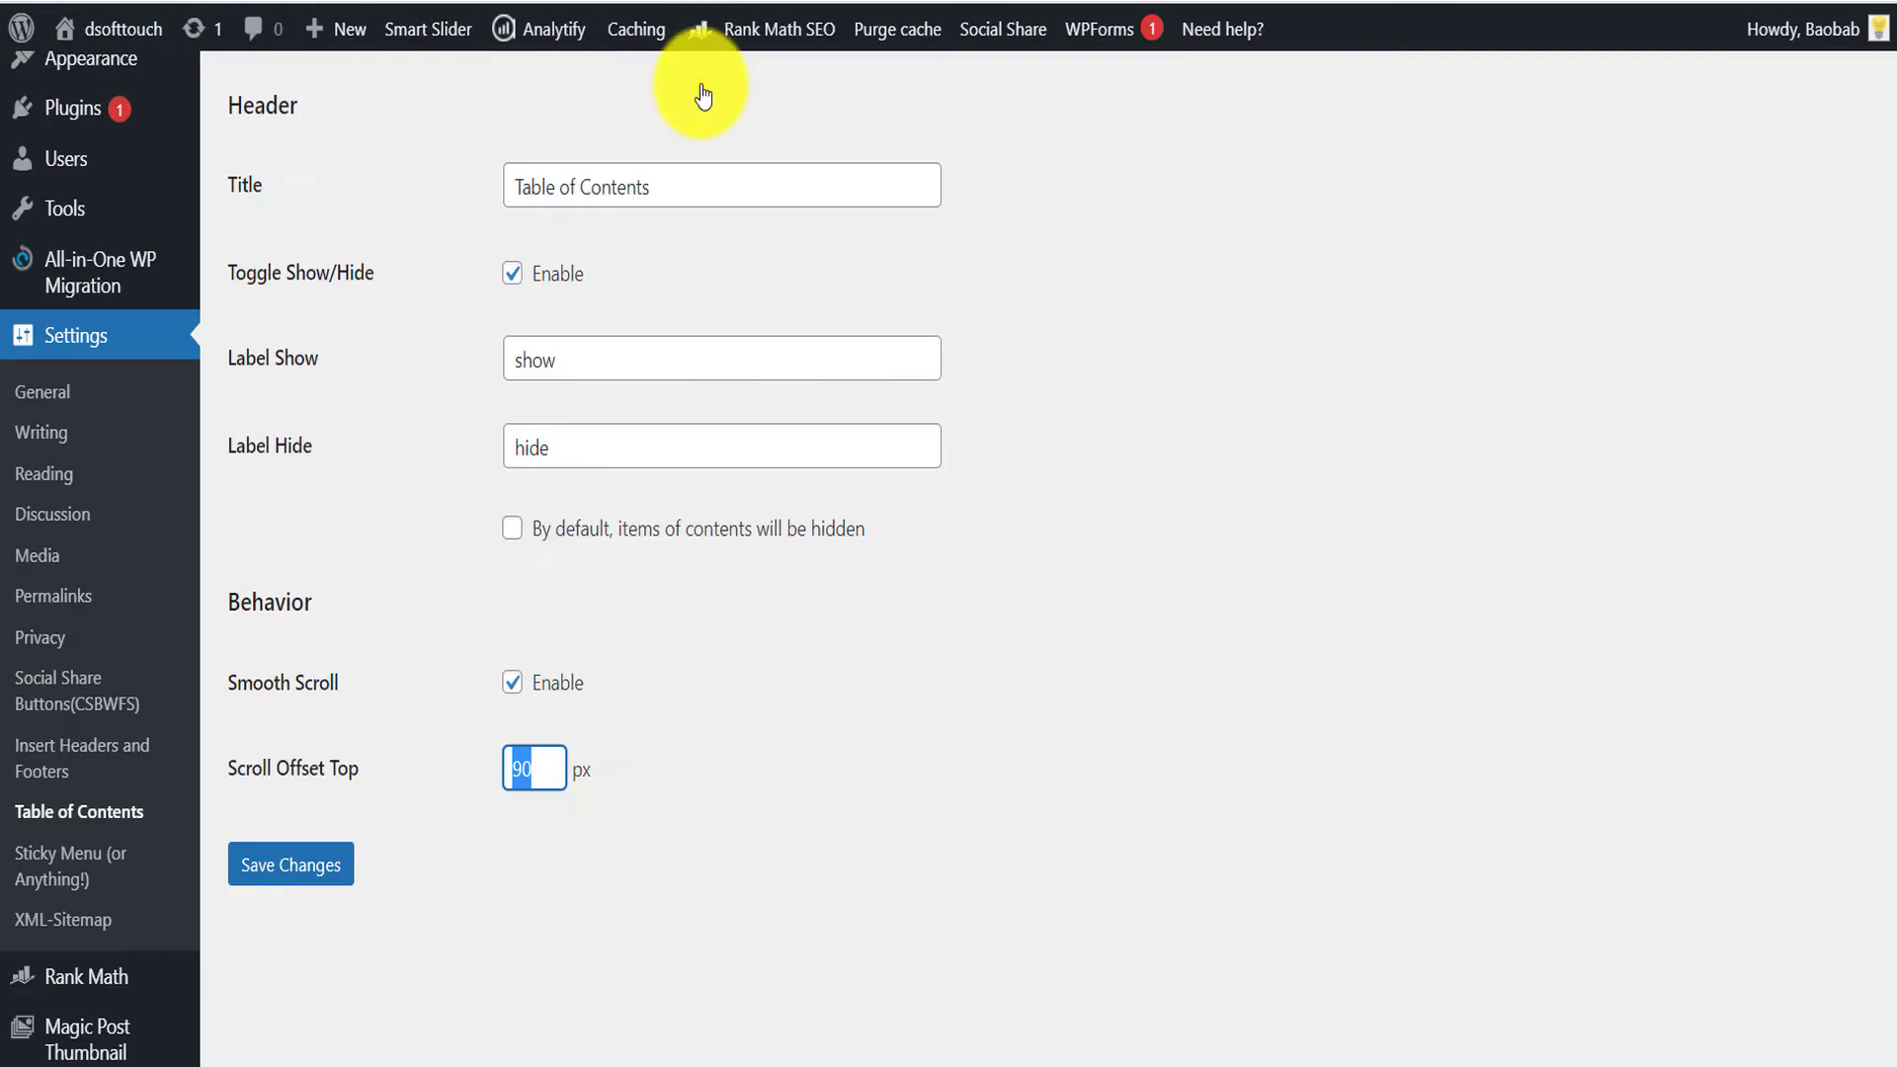
scroll(940, 326, "up", 7)
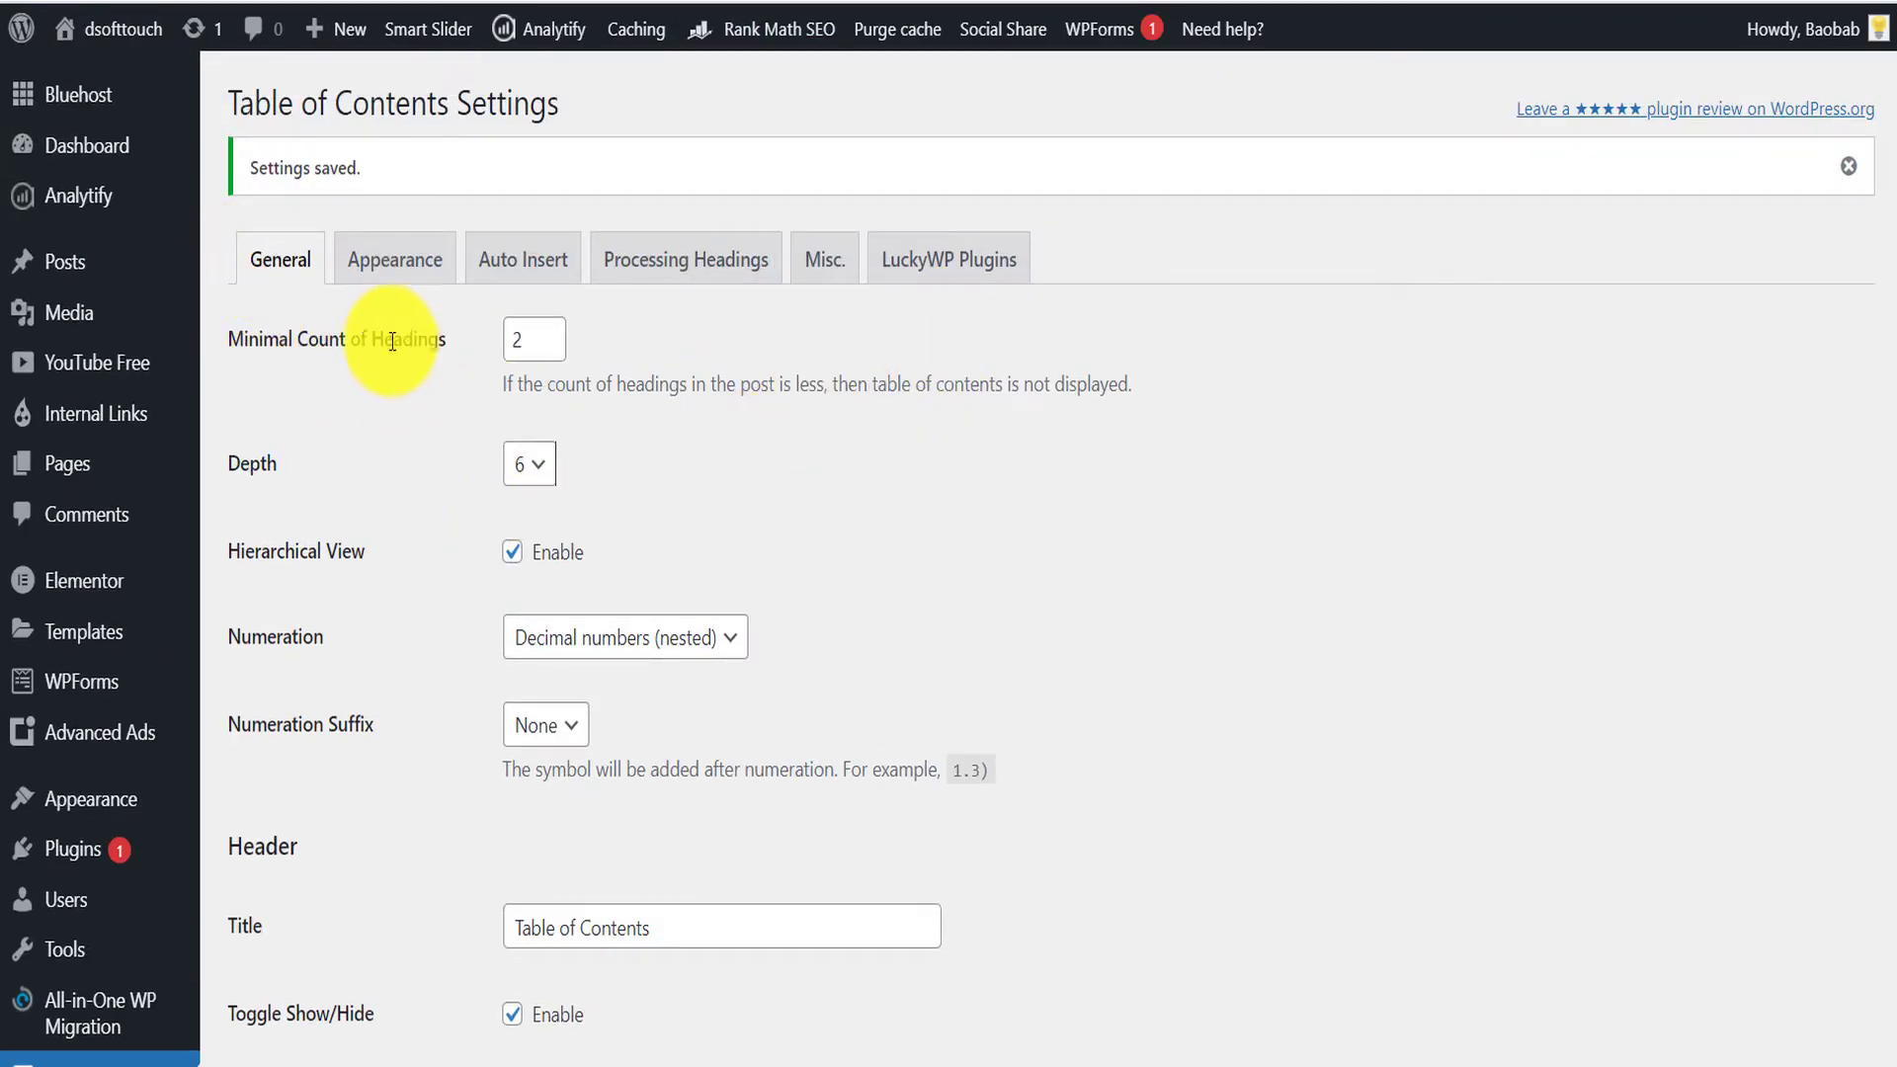
- Set the table of contents heading depth to 2, leaving the minimal count of headings at 2
double_click(516, 334)
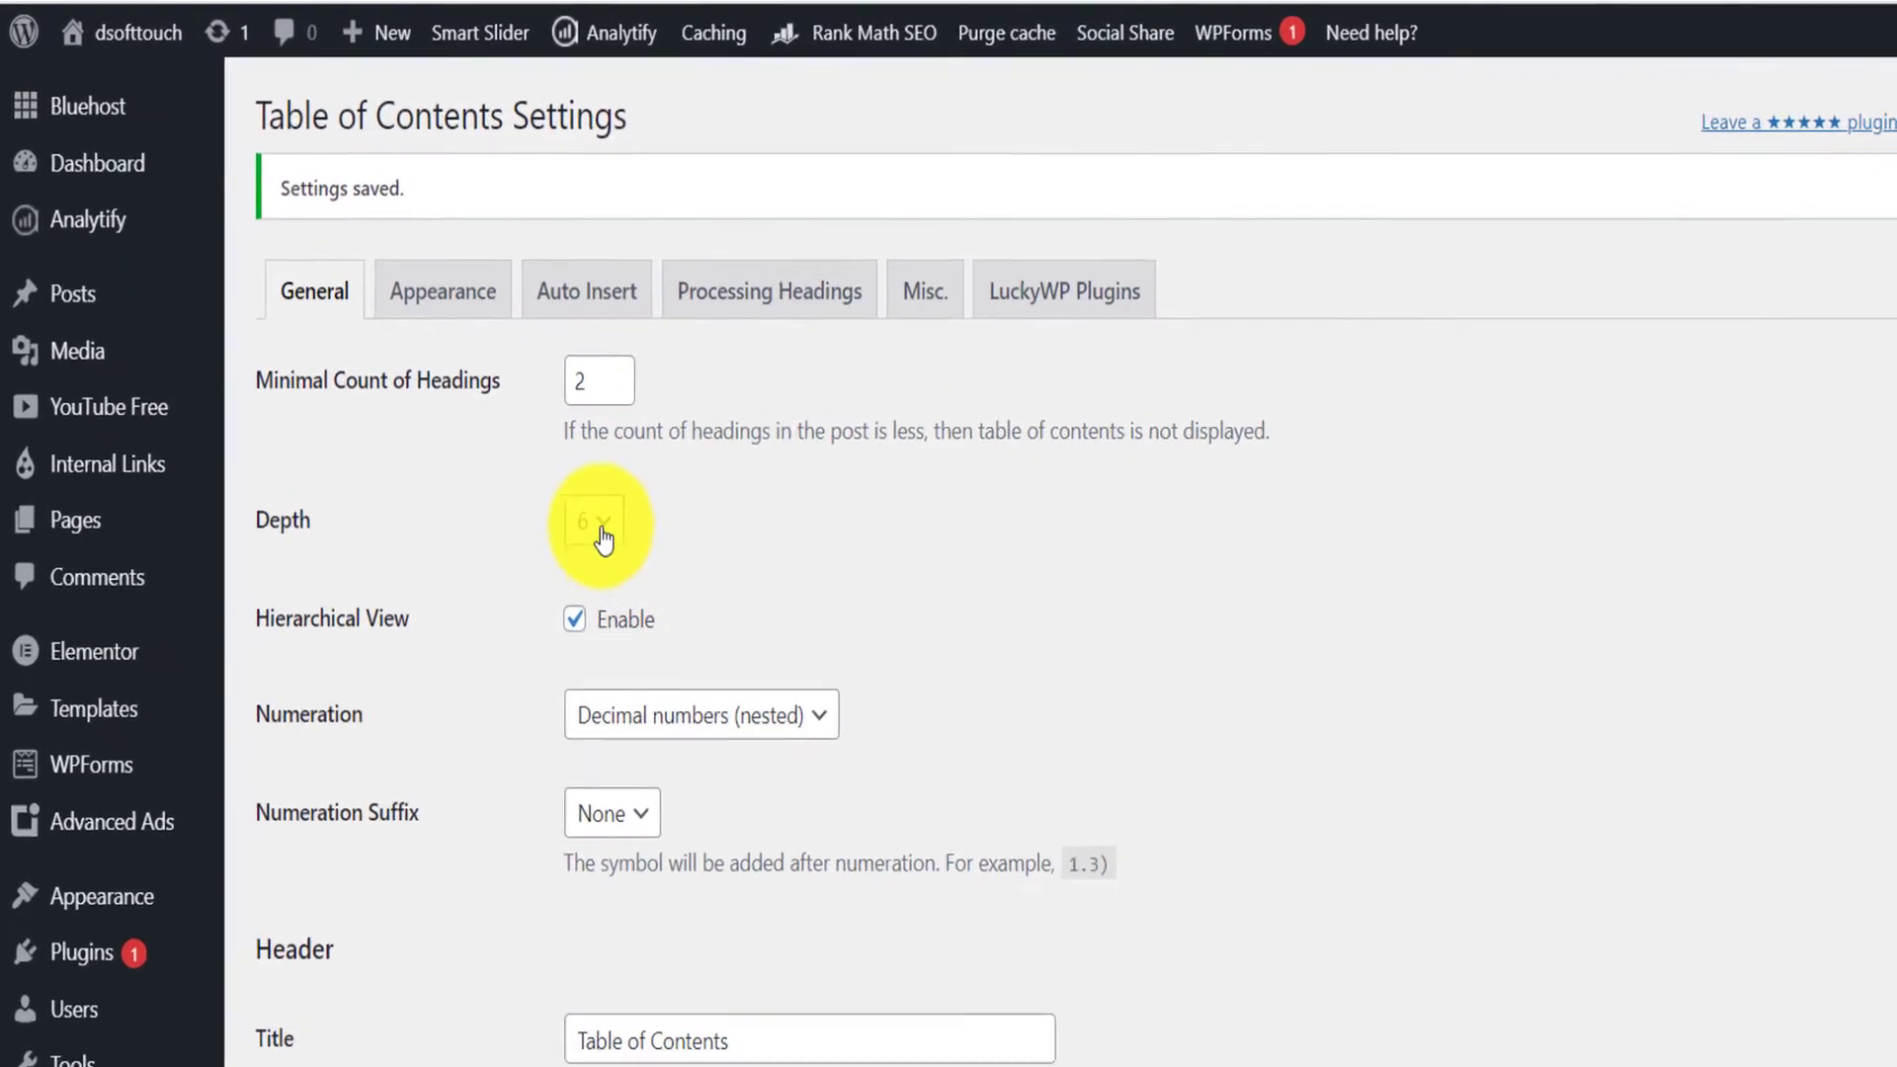
left_click(530, 464)
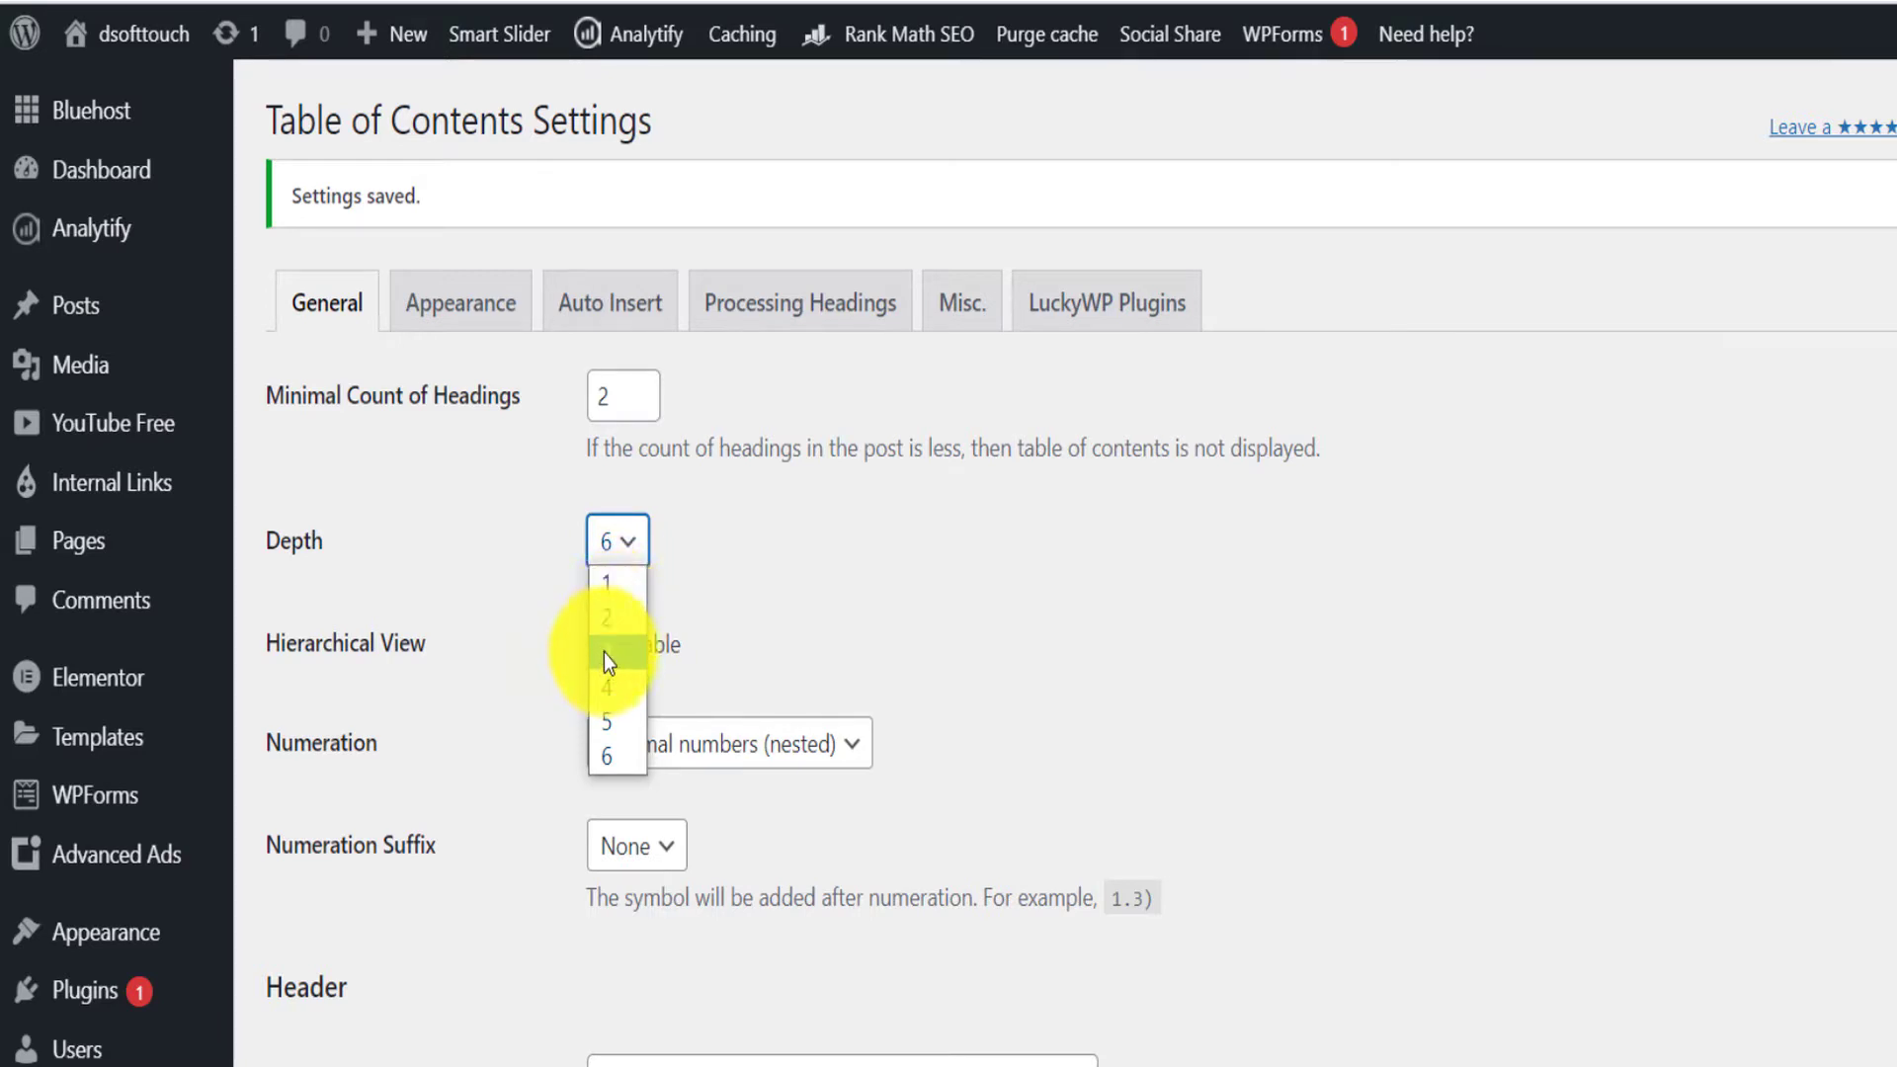
left_click(639, 619)
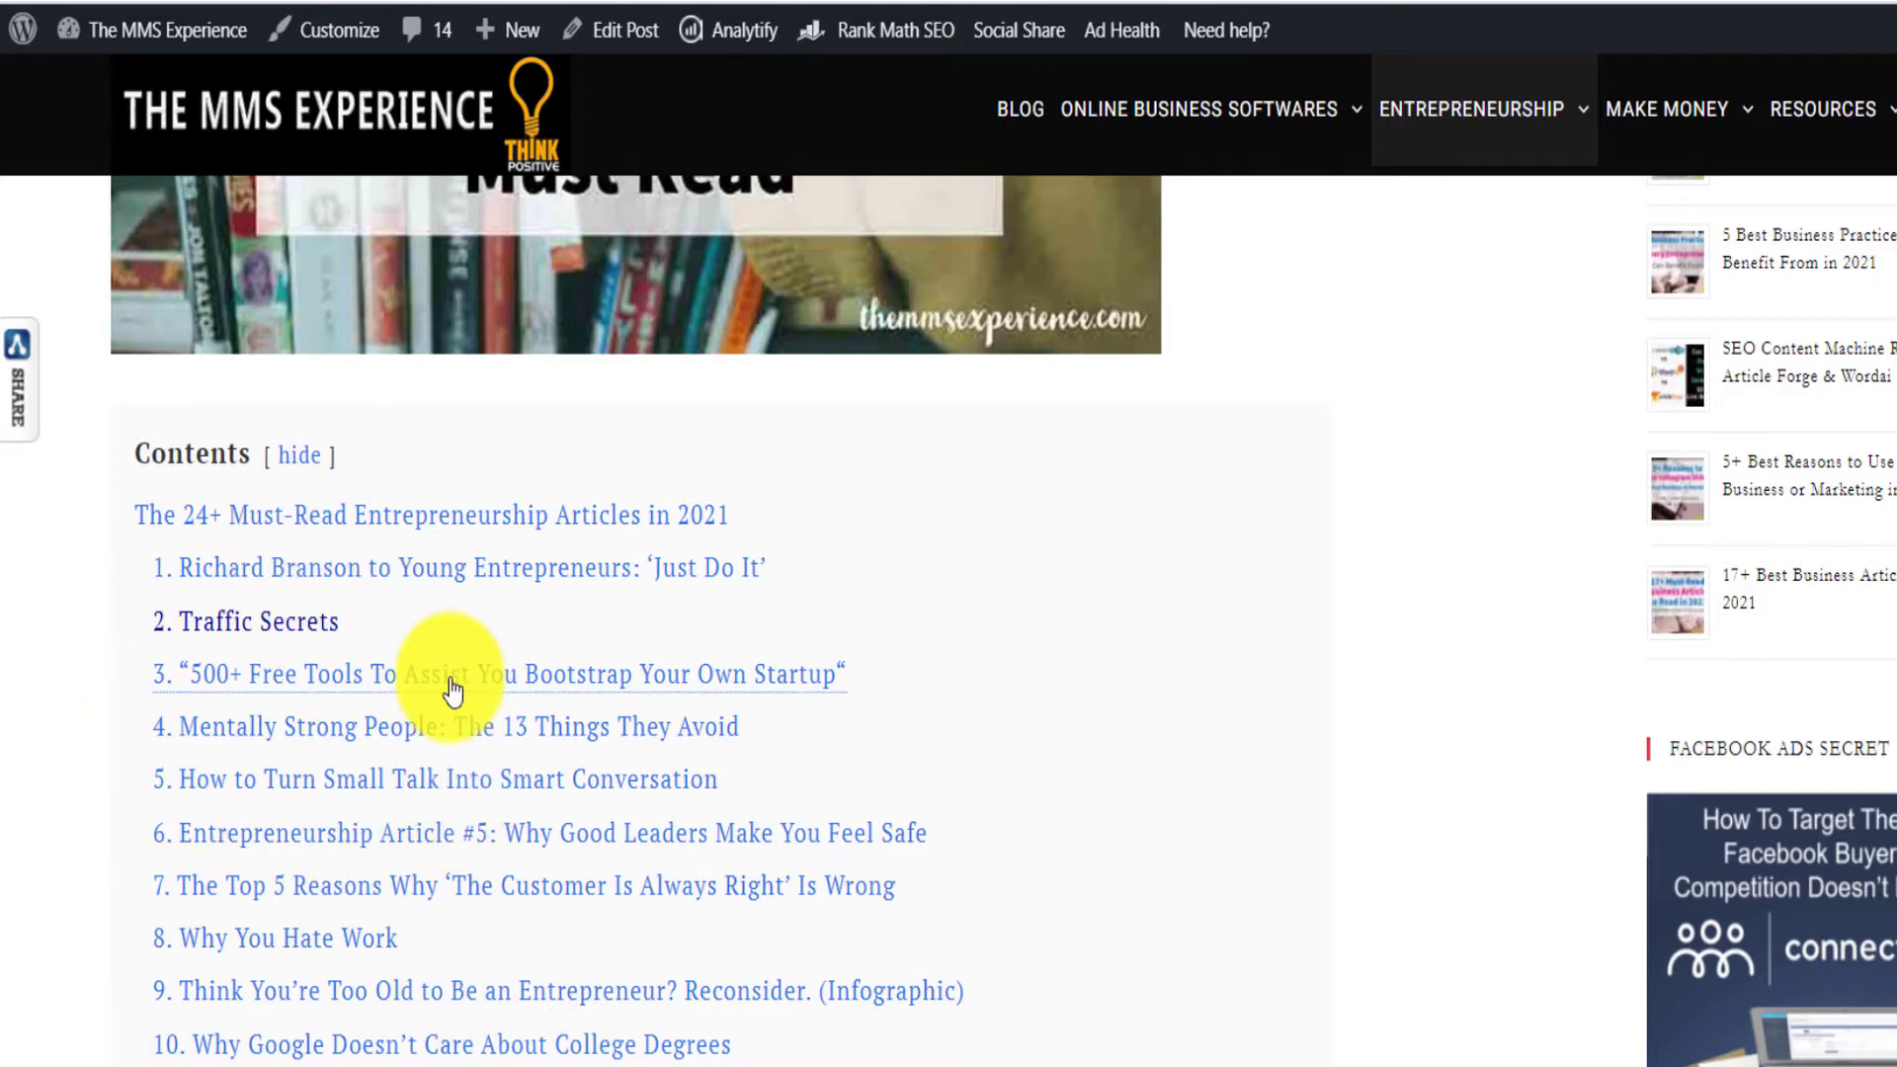
- Try removing "Table of" from the table of contents header title and undo the deletion
scroll(452, 690, "down", 3)
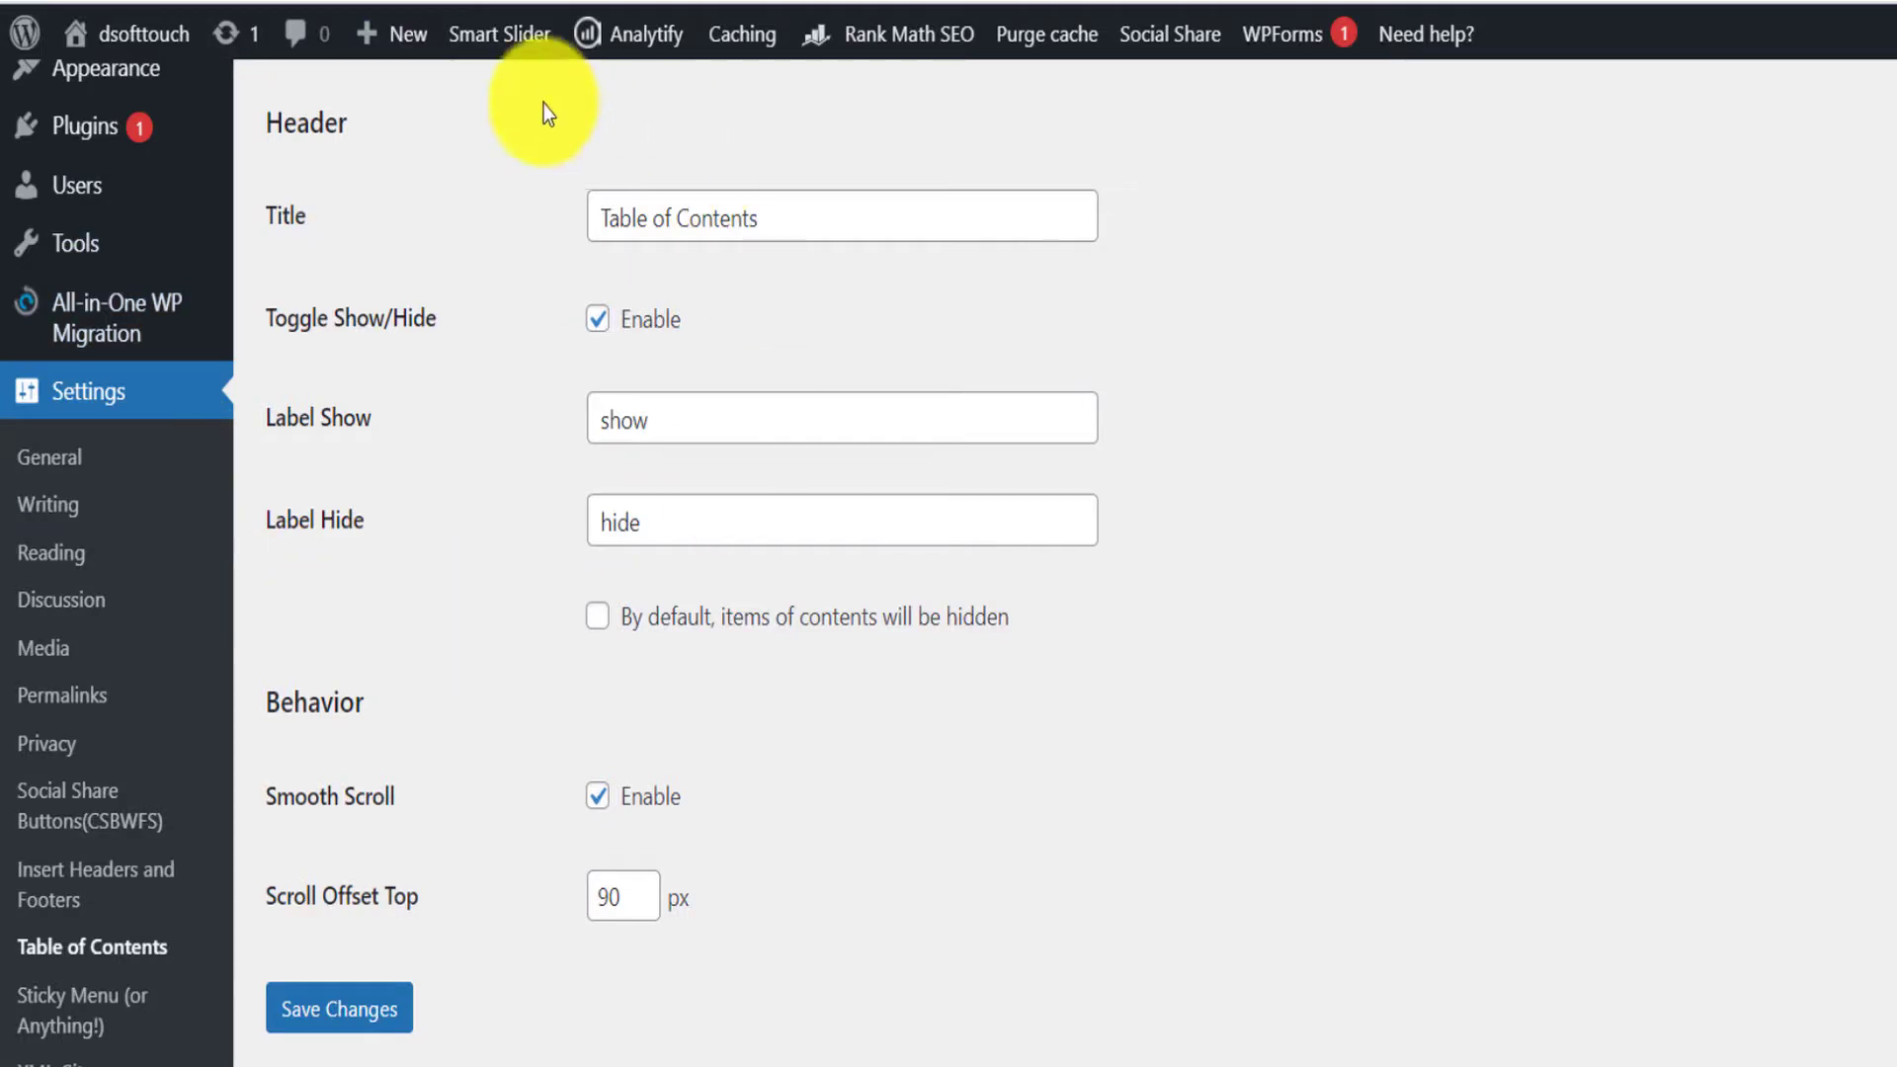
left_click_drag(652, 218, 580, 211)
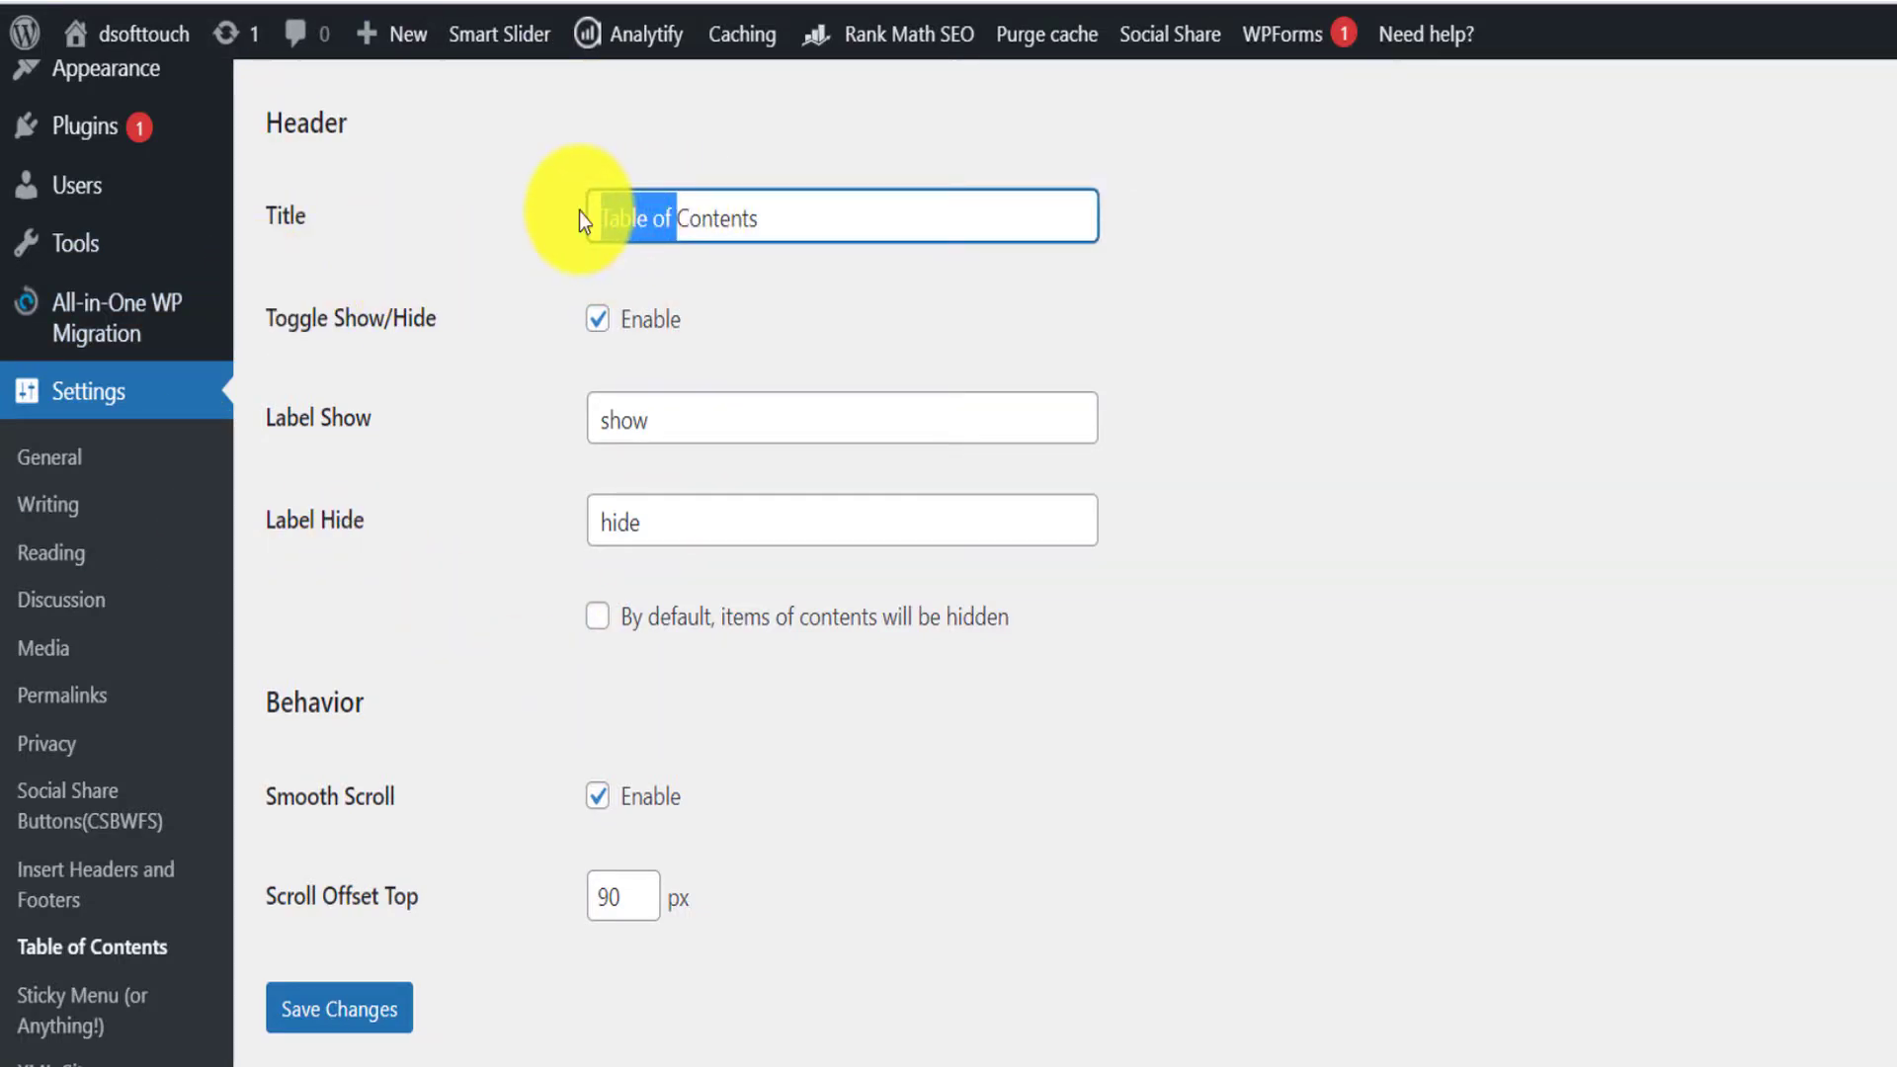
key("BackSpace")
key("ctrl+z")
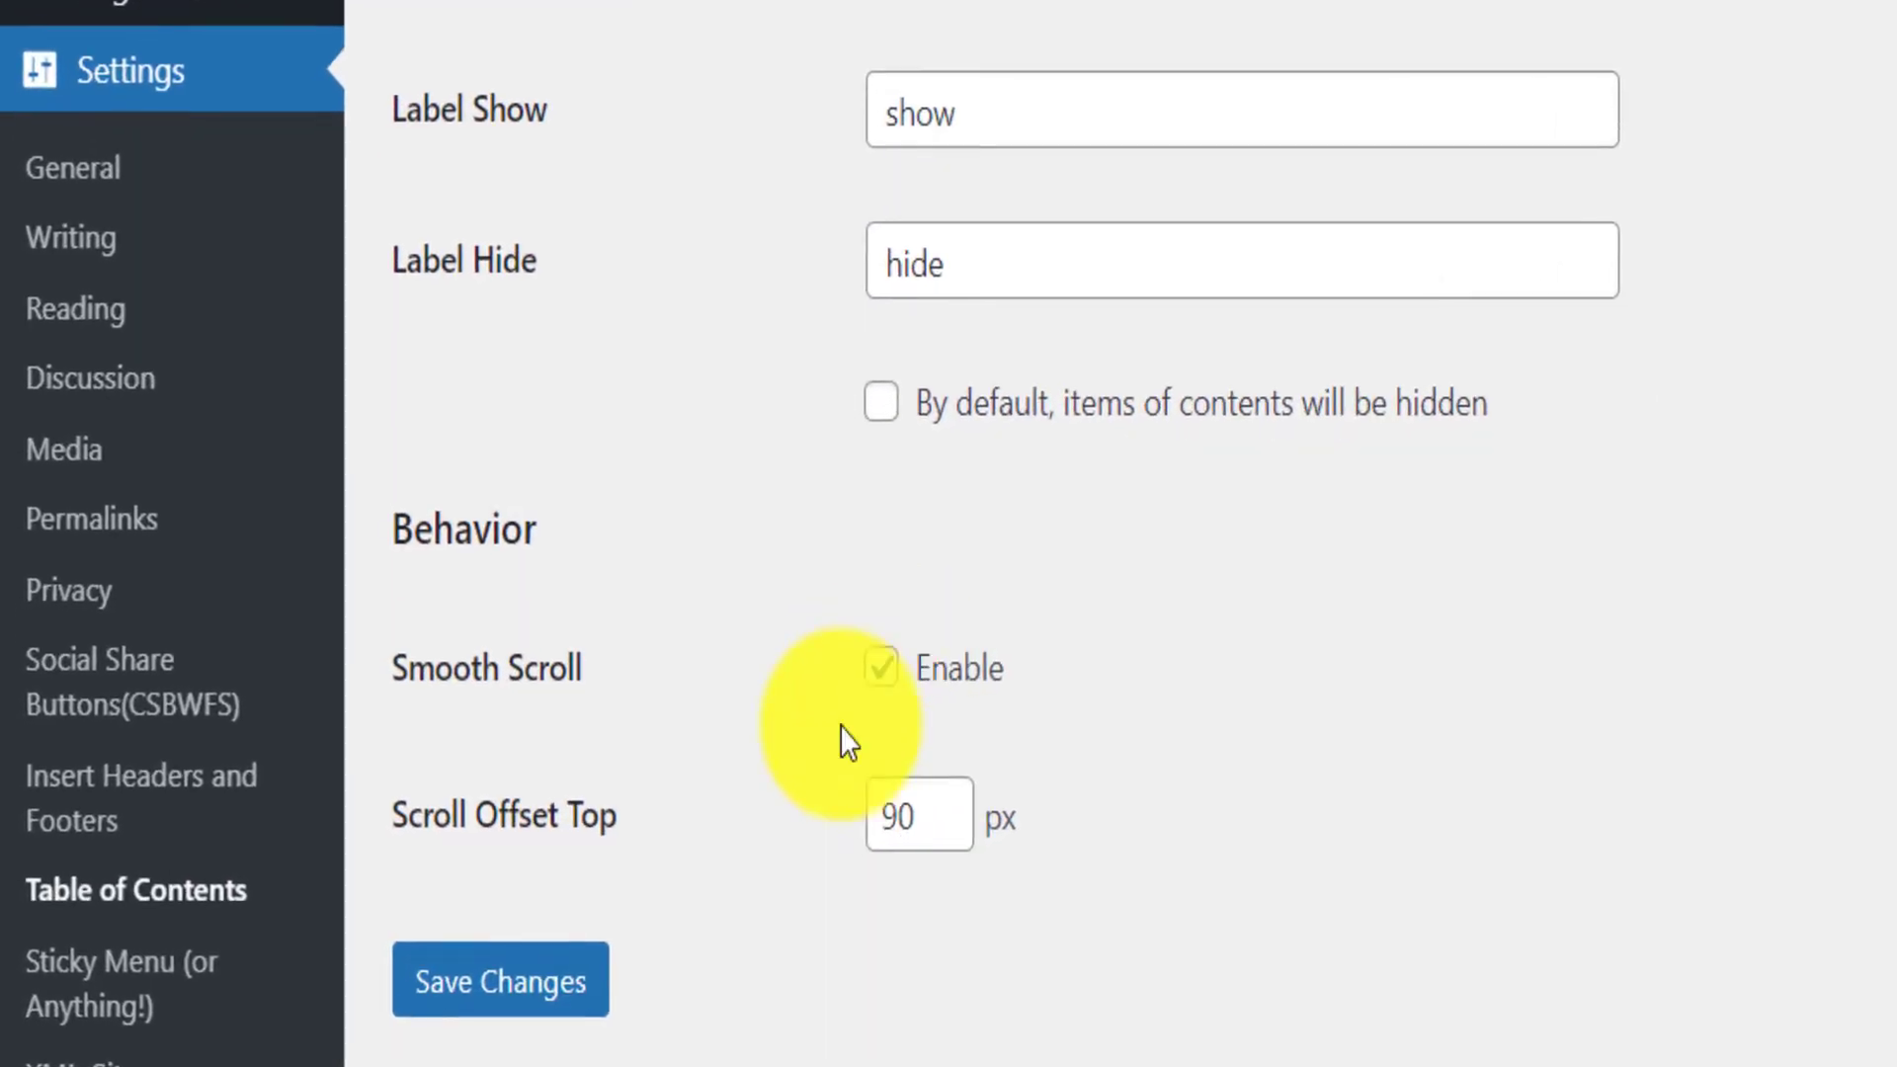
- Set the Scroll Offset Top to 100 px in the Behavior settings
left_click_drag(900, 820, 871, 812)
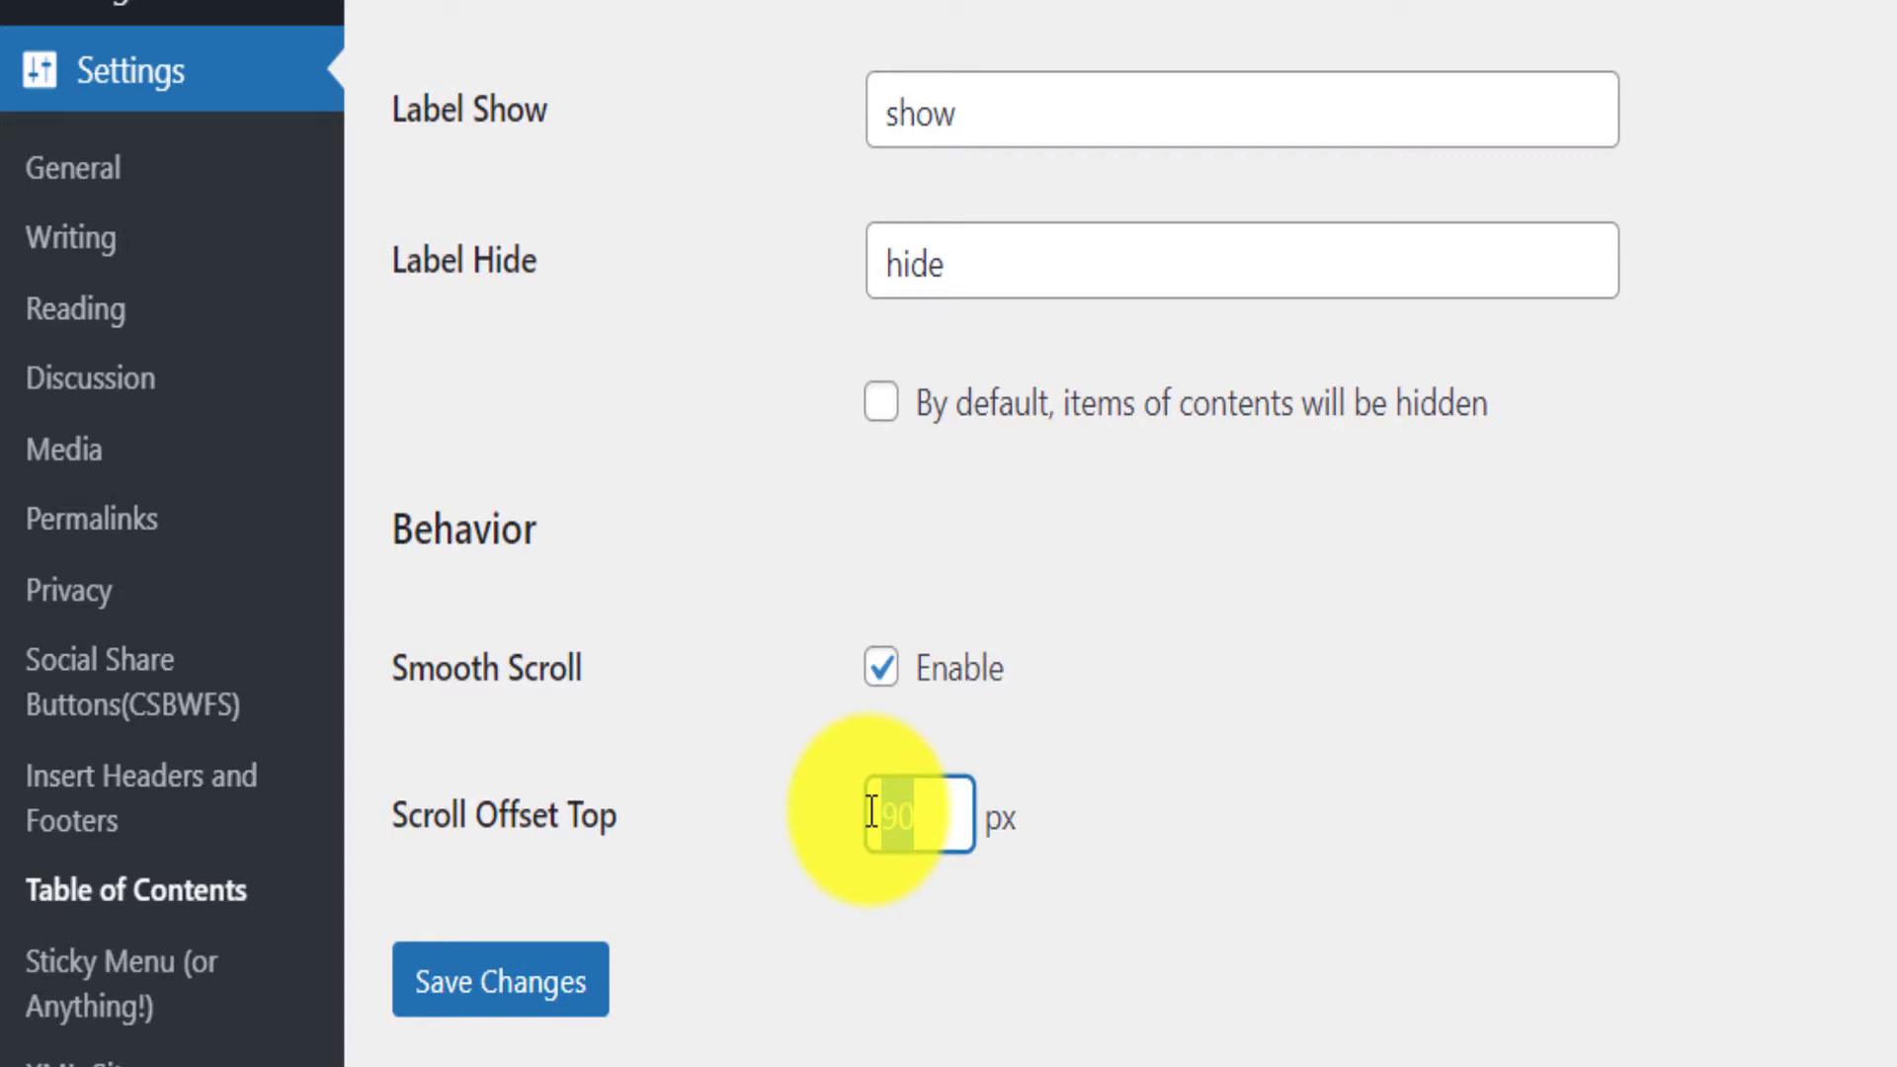
type("24")
key("BackSpace")
key("BackSpace")
left_click(864, 803)
left_click(910, 915)
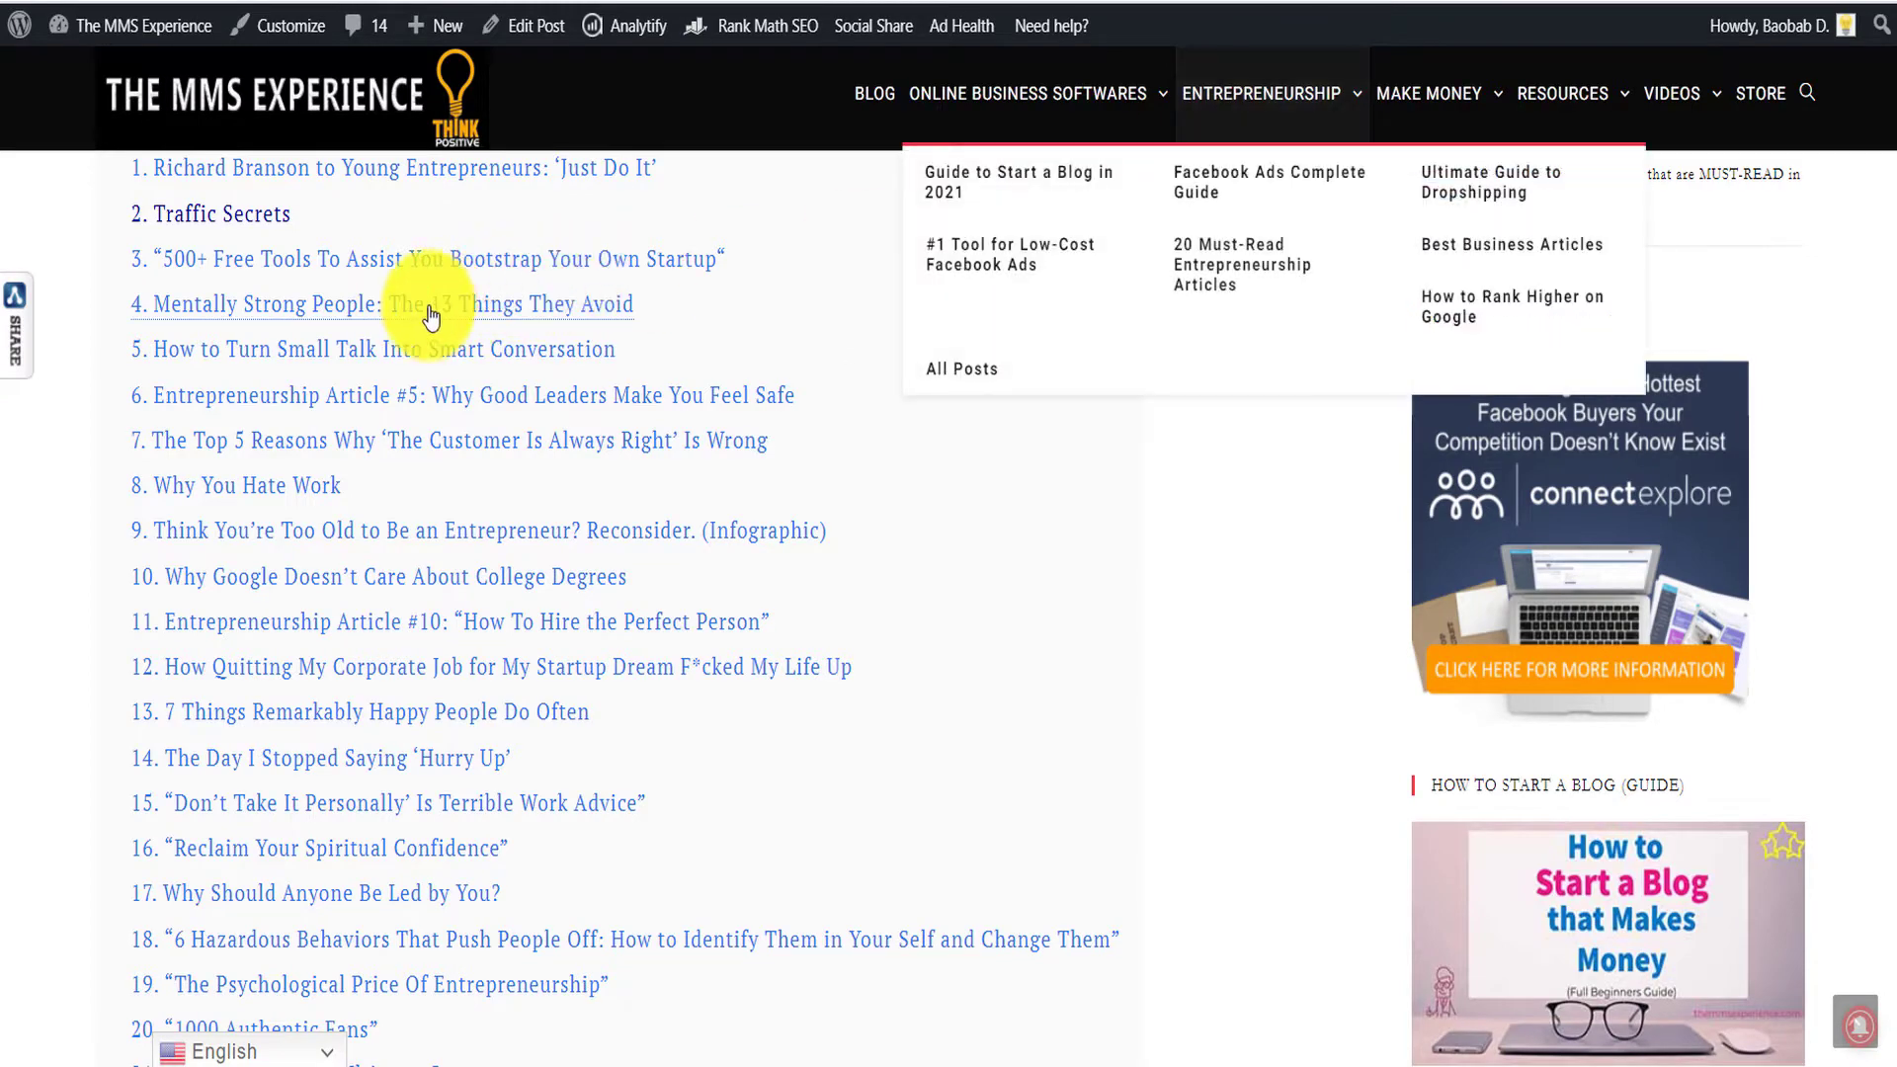
- Follow the "Mentally Strong People" entry in the example article's table of contents and check where the page lands
left_click(321, 315)
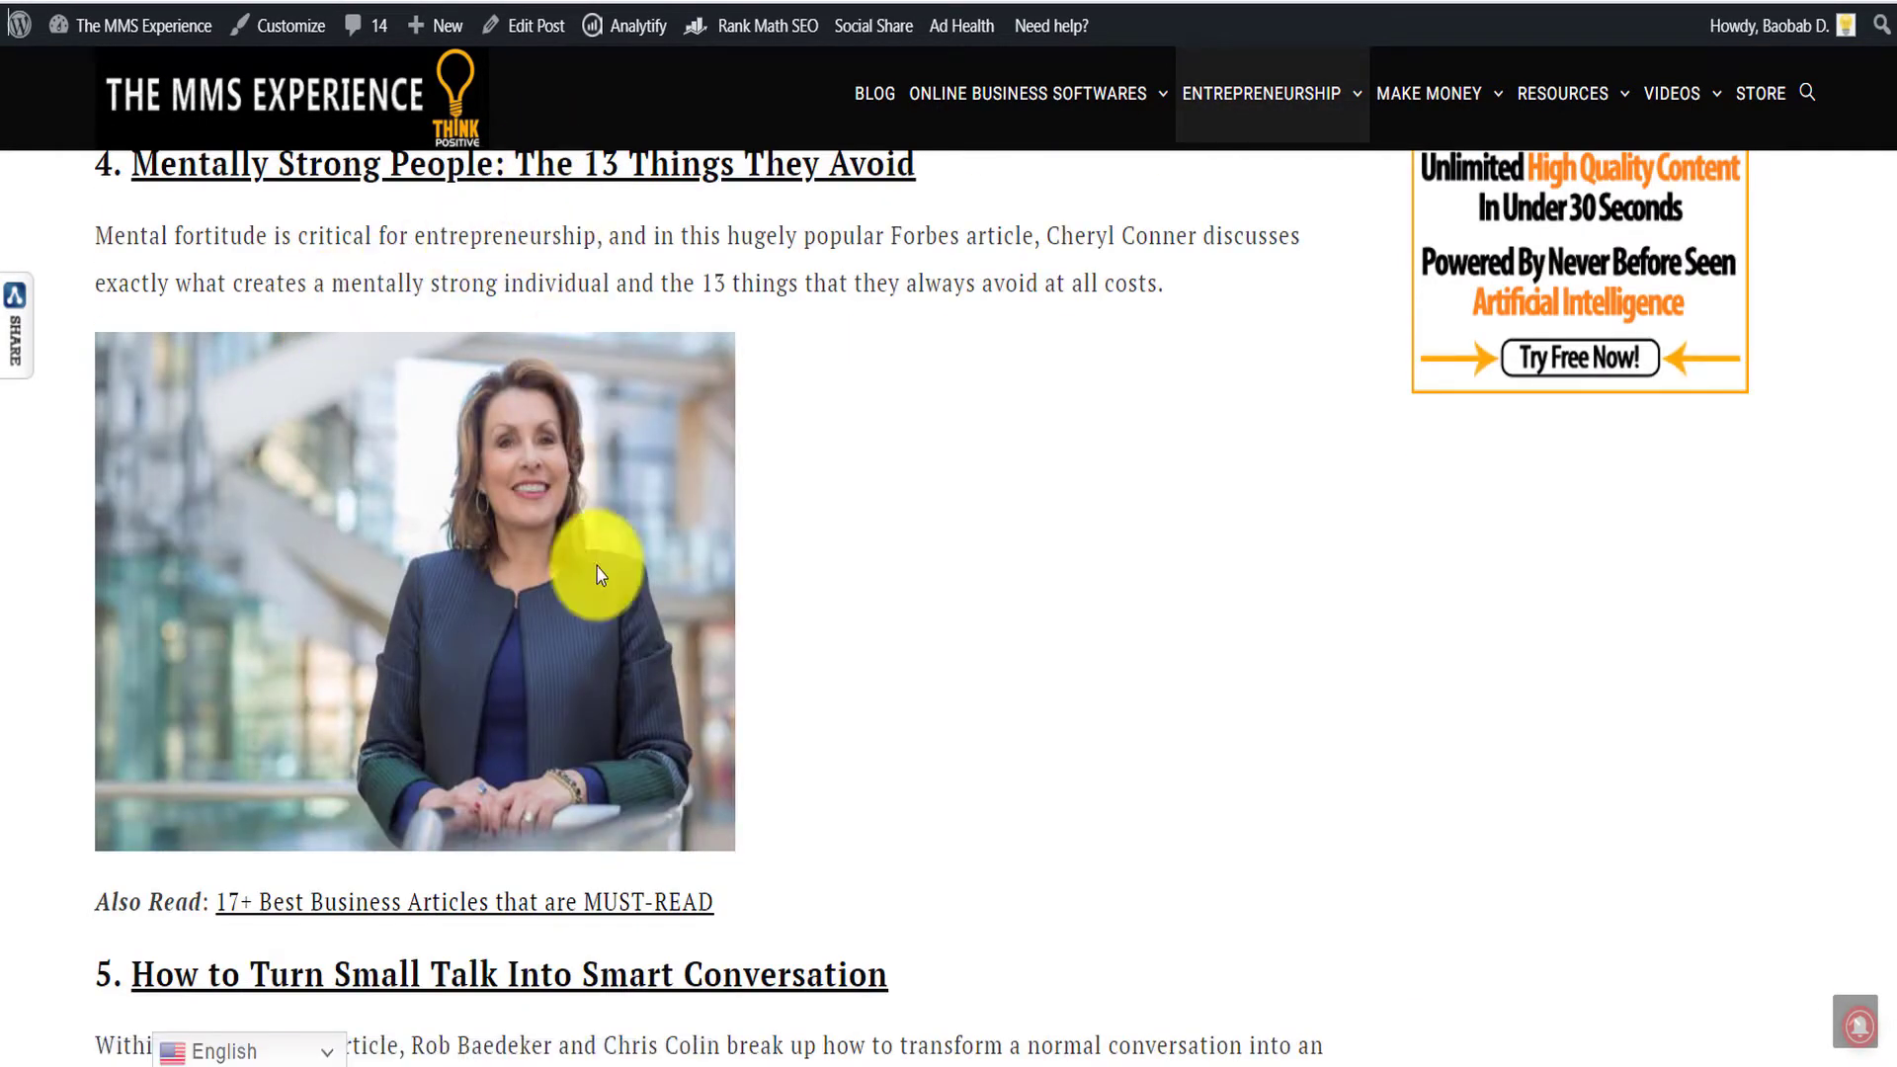
scroll(643, 520, "down", 2)
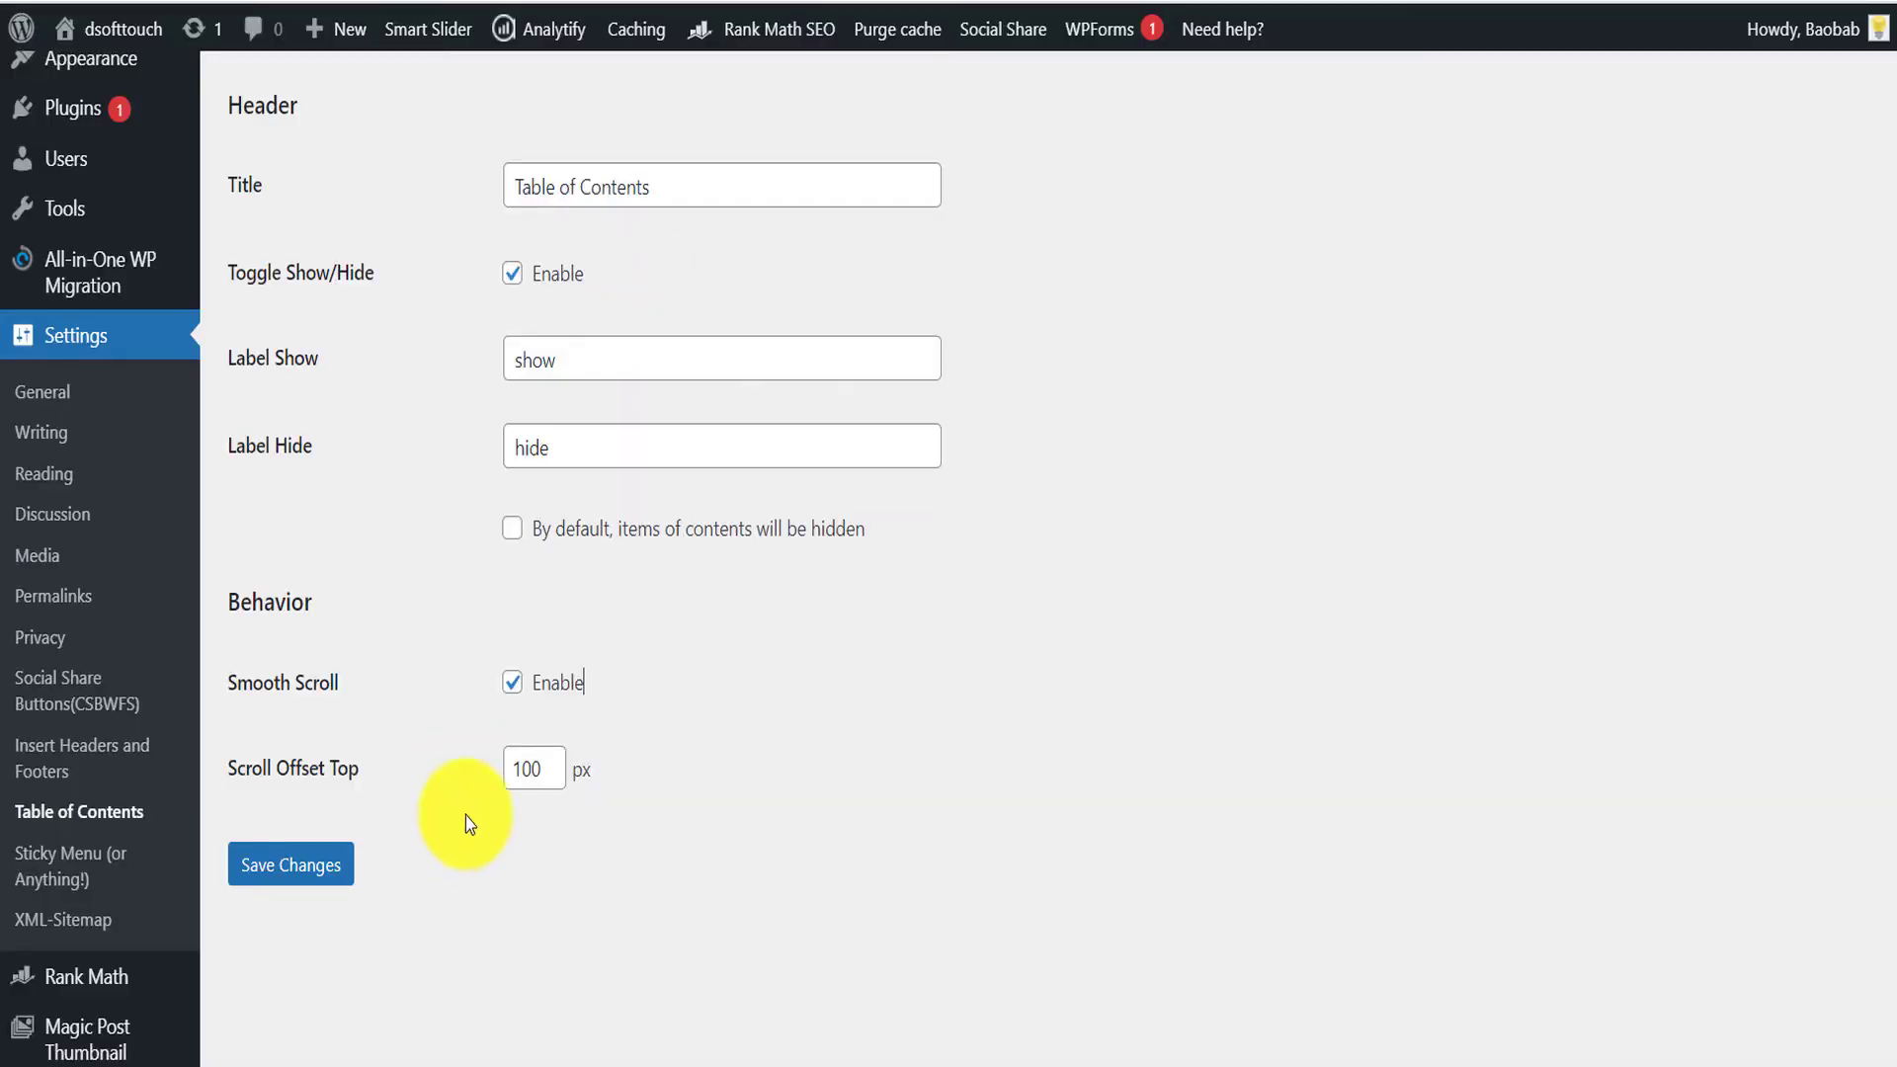
- Try a Scroll Offset Top of 24 px and restore it to 100 px
left_click_drag(539, 767, 483, 760)
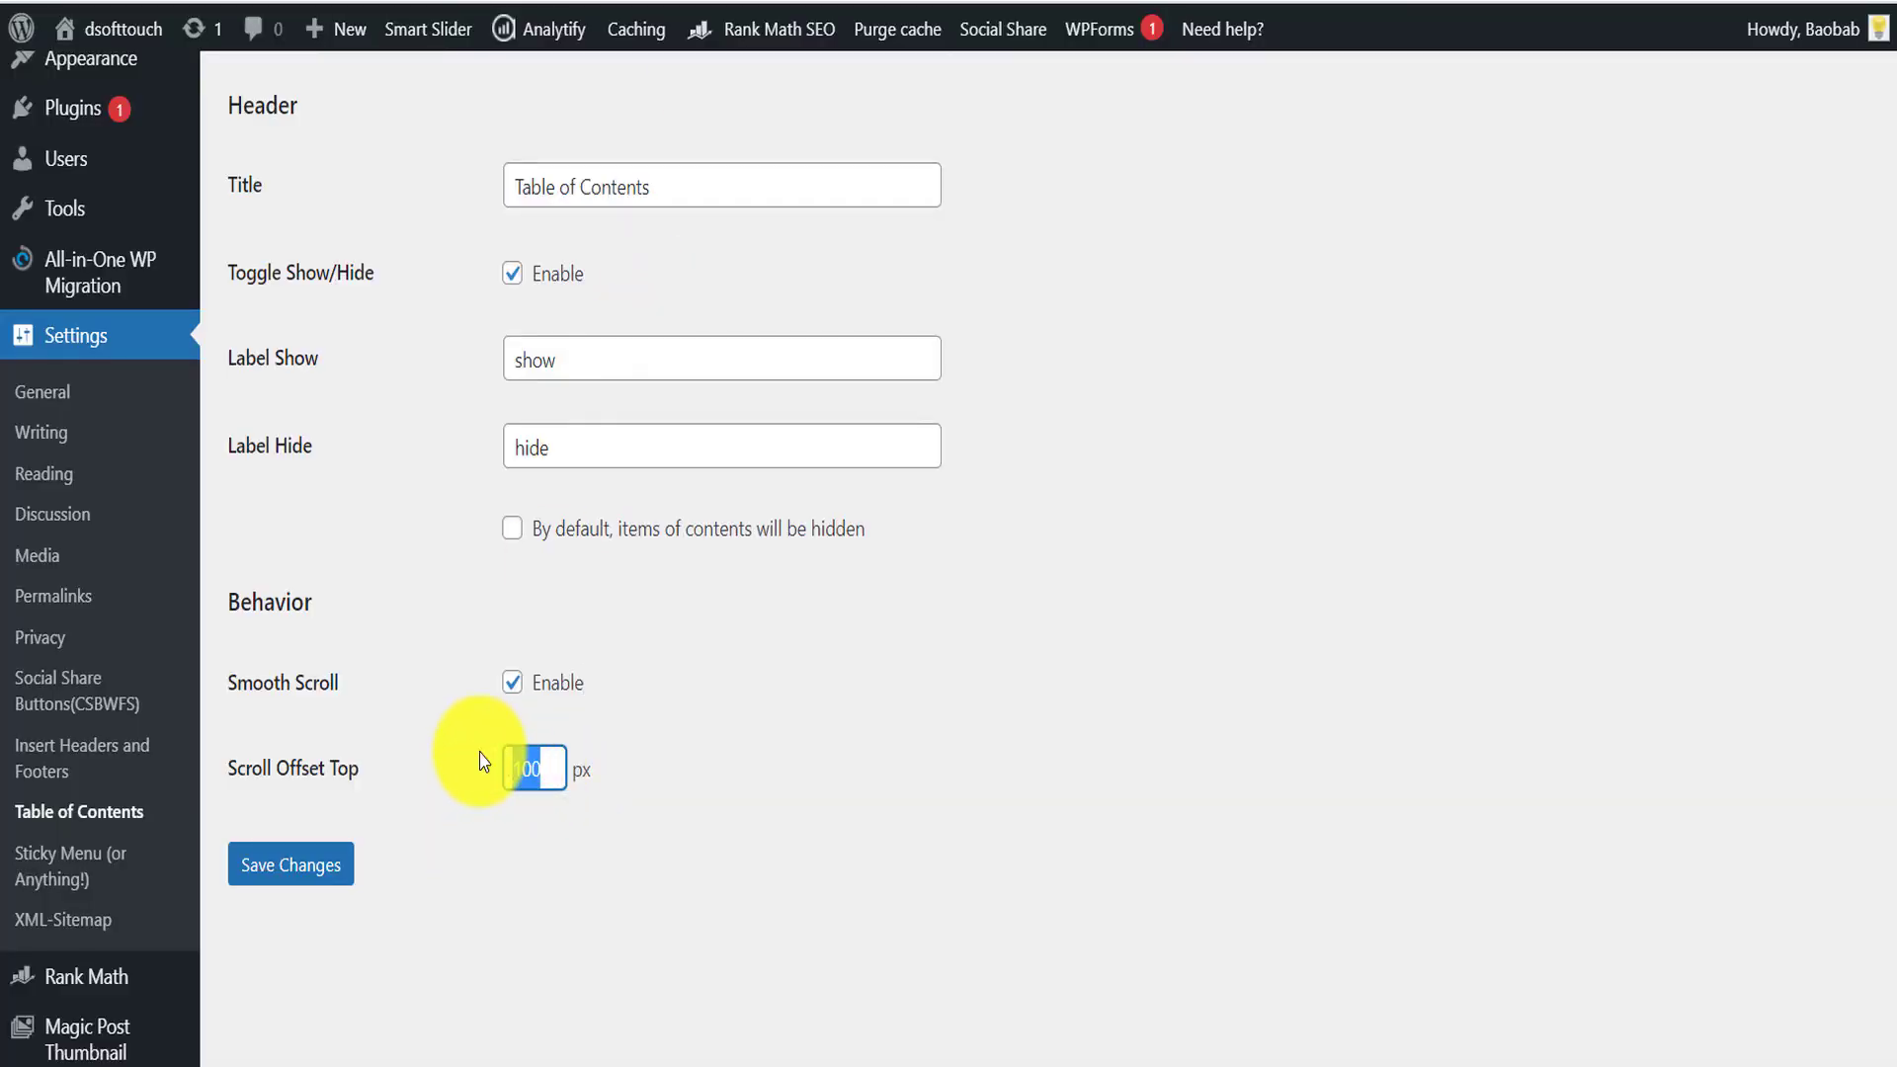
type("24")
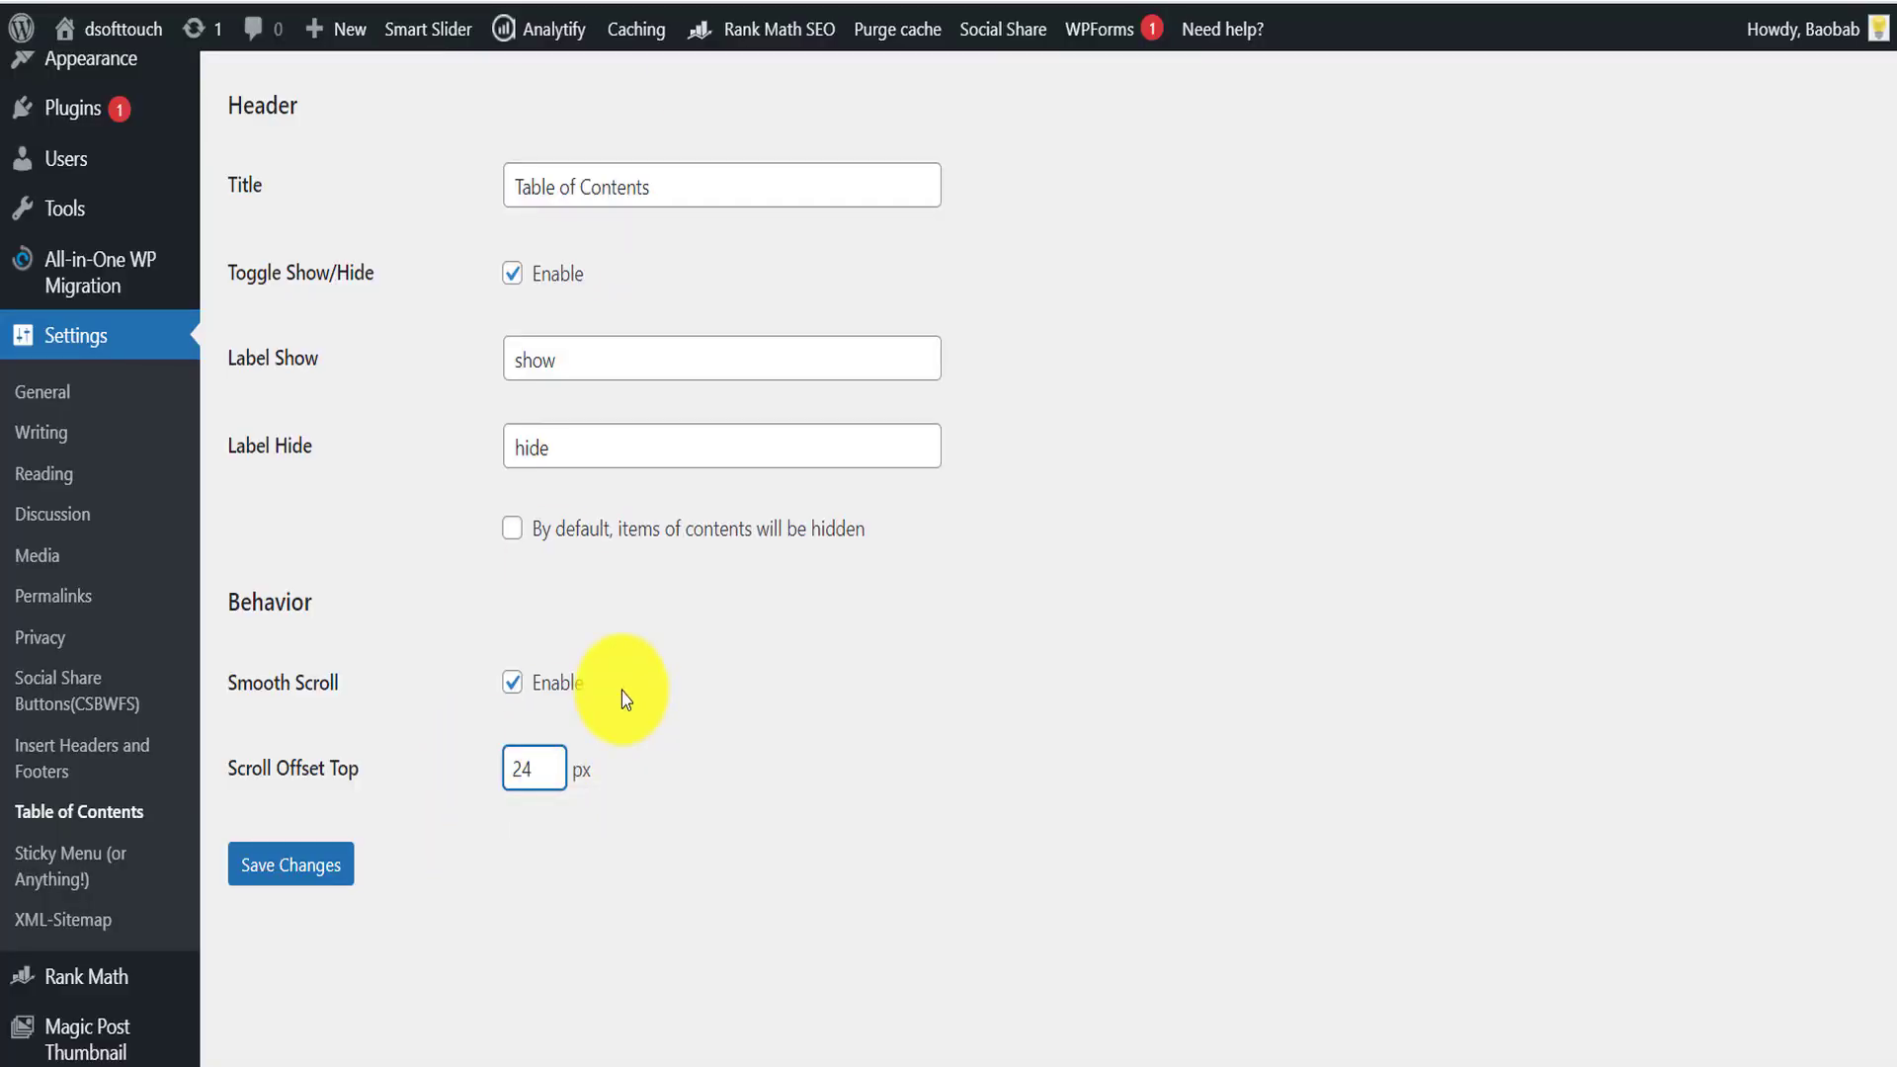
type("100")
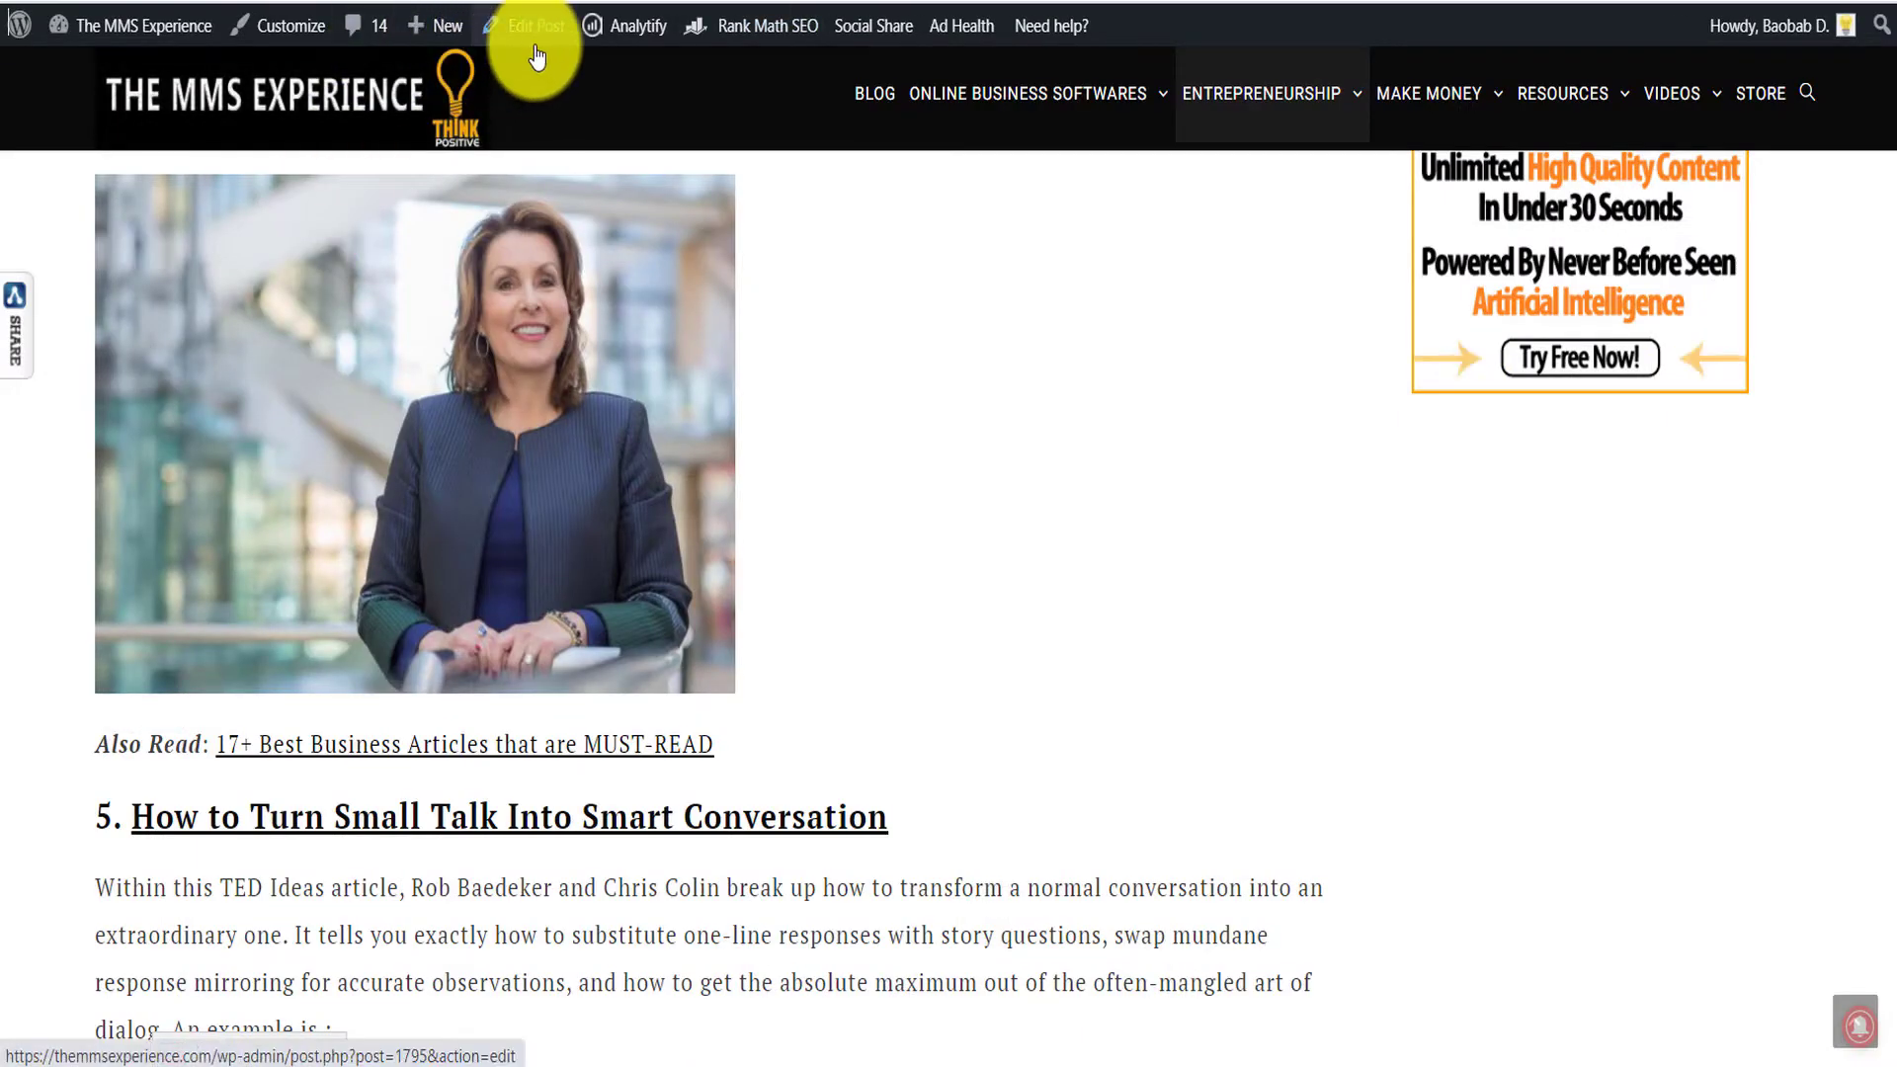
- Check the example article's section position once more and save the general table of contents settings
scroll(851, 292, "up", 2)
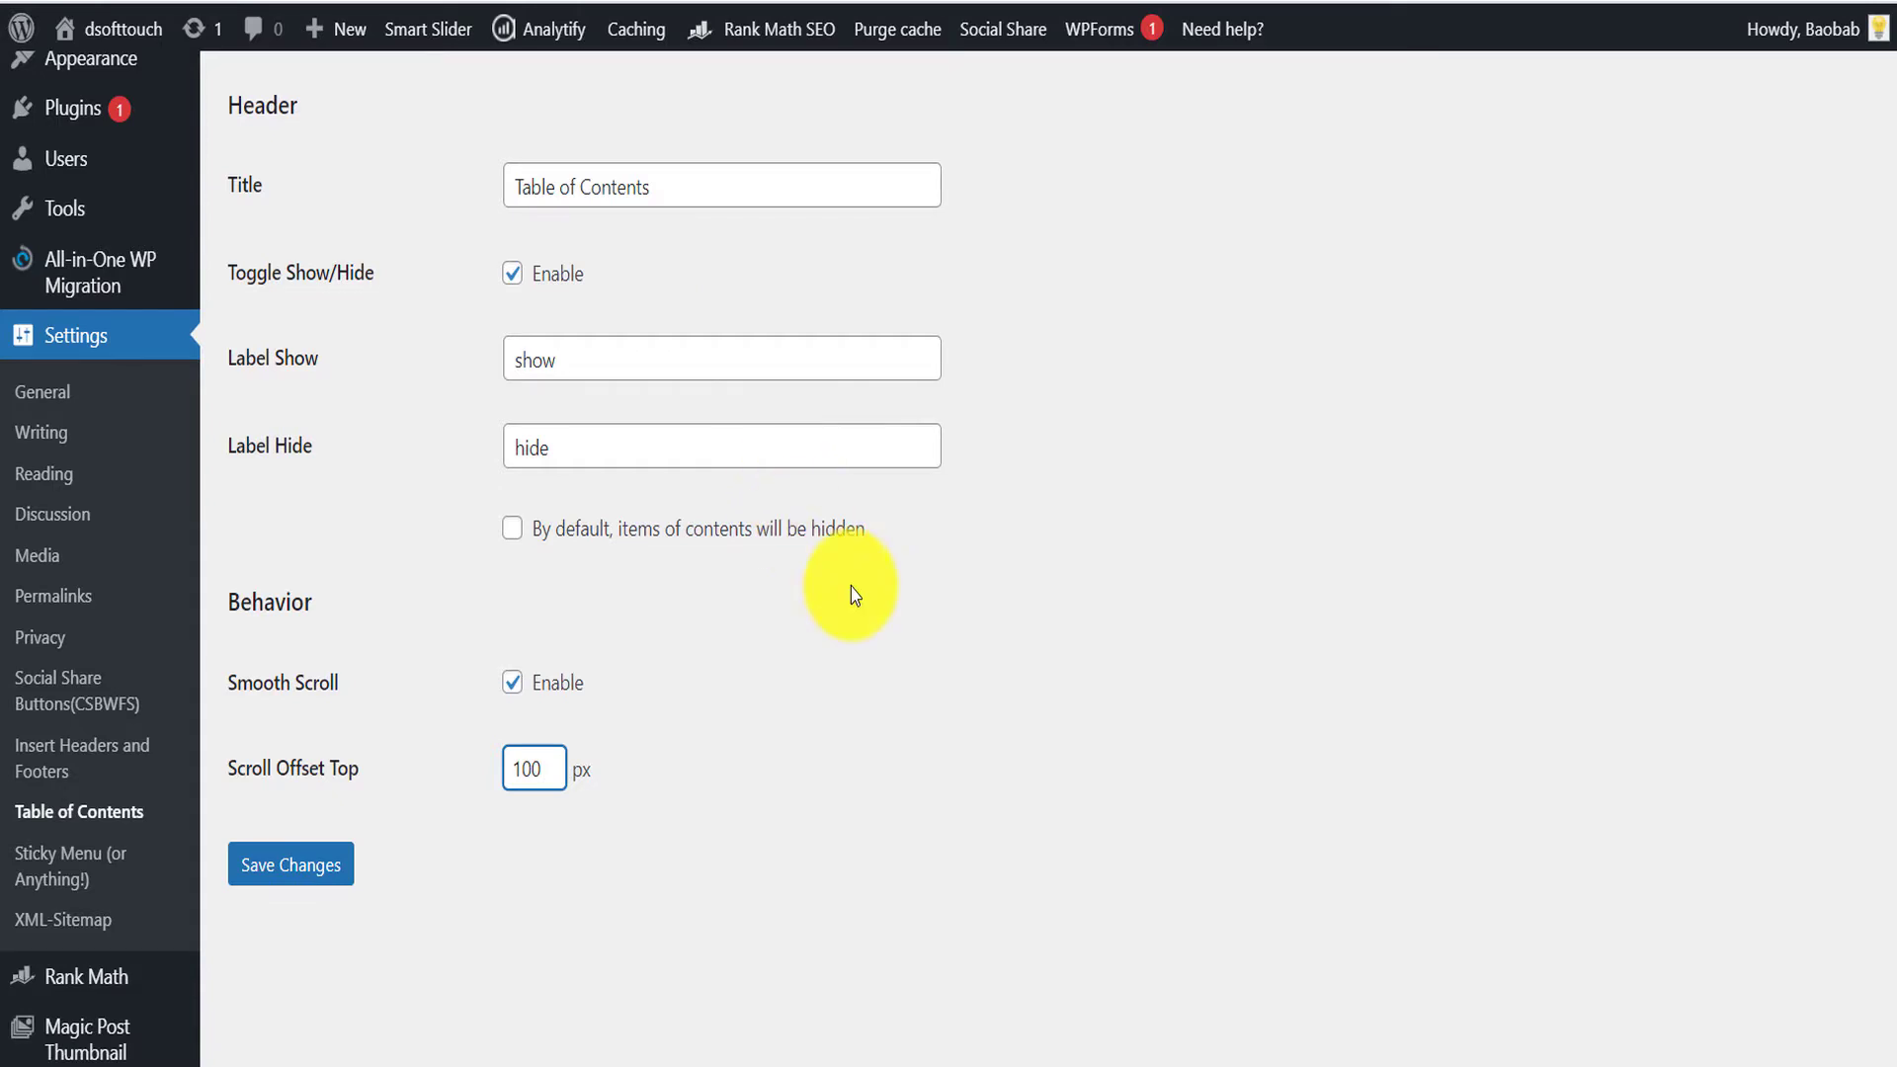
scroll(851, 589, "up", 3)
scroll(678, 529, "down", 3)
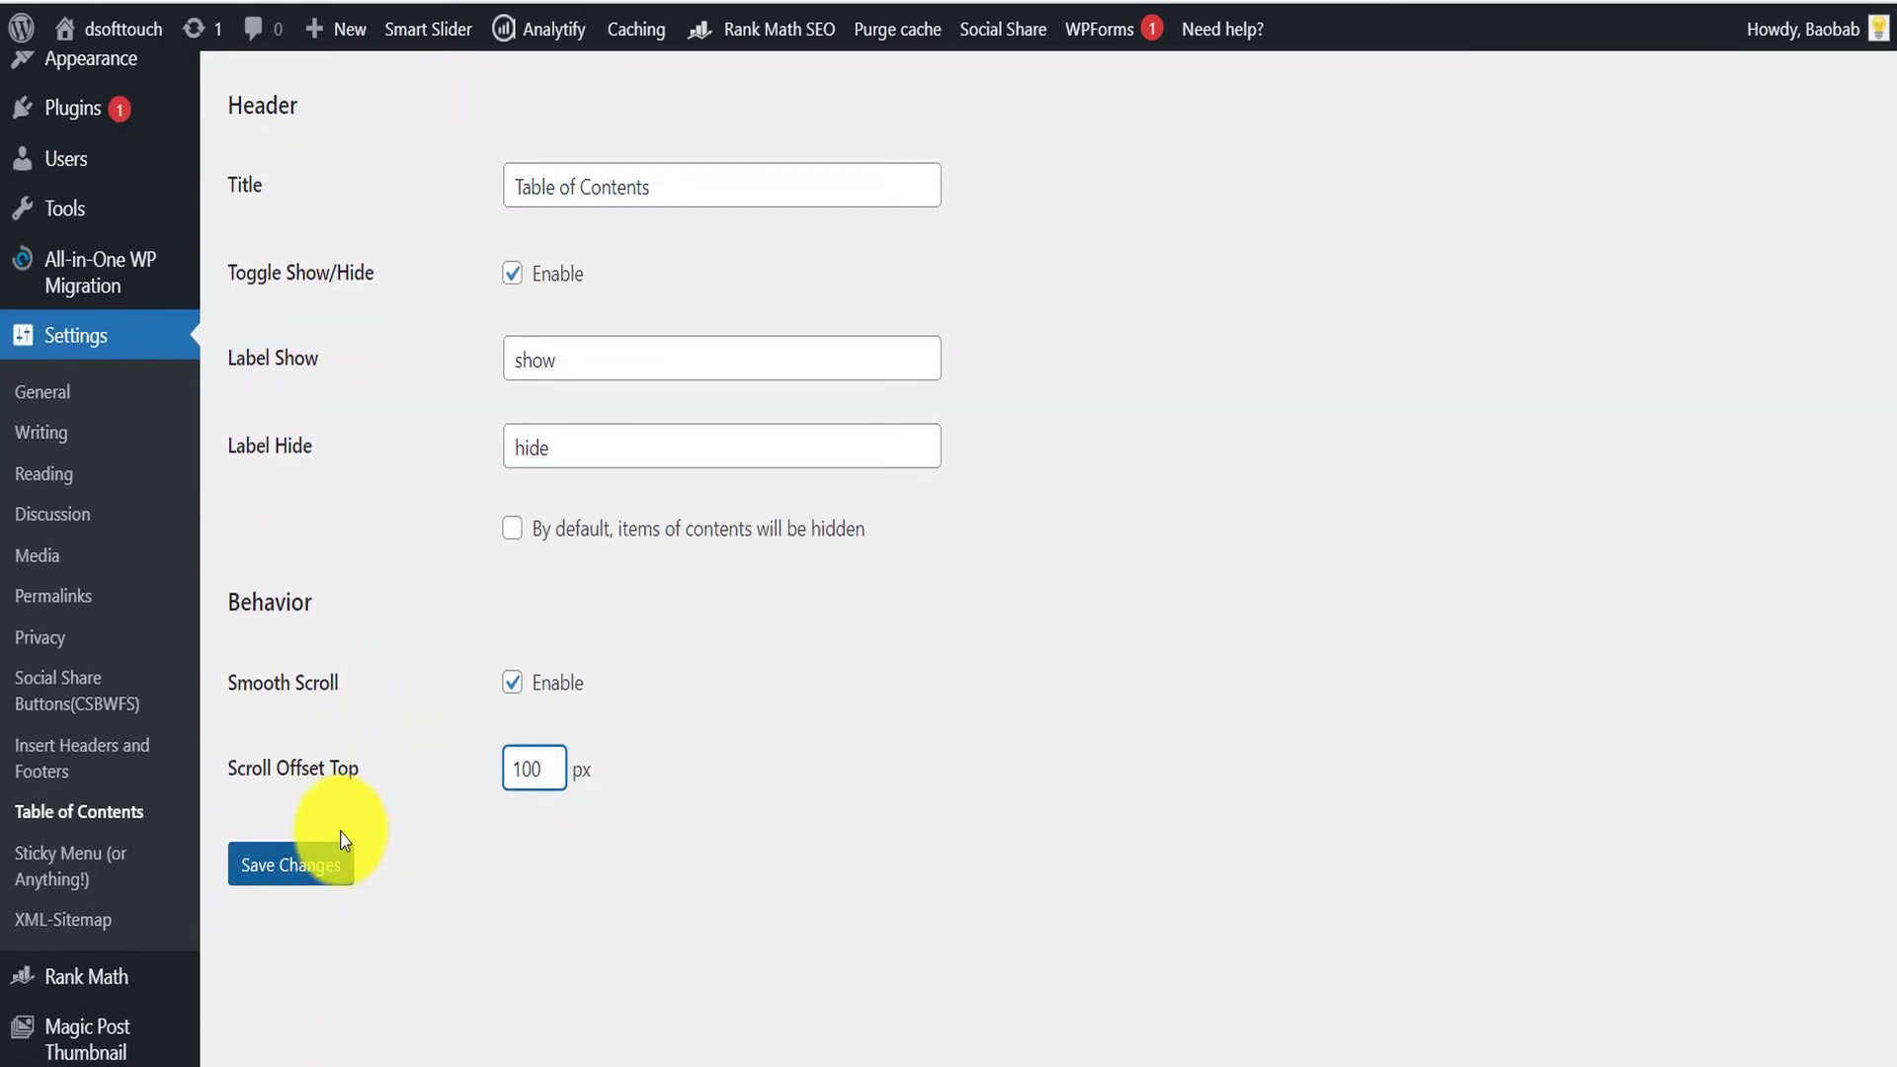
scroll(817, 732, "up", 5)
scroll(978, 682, "up", 2)
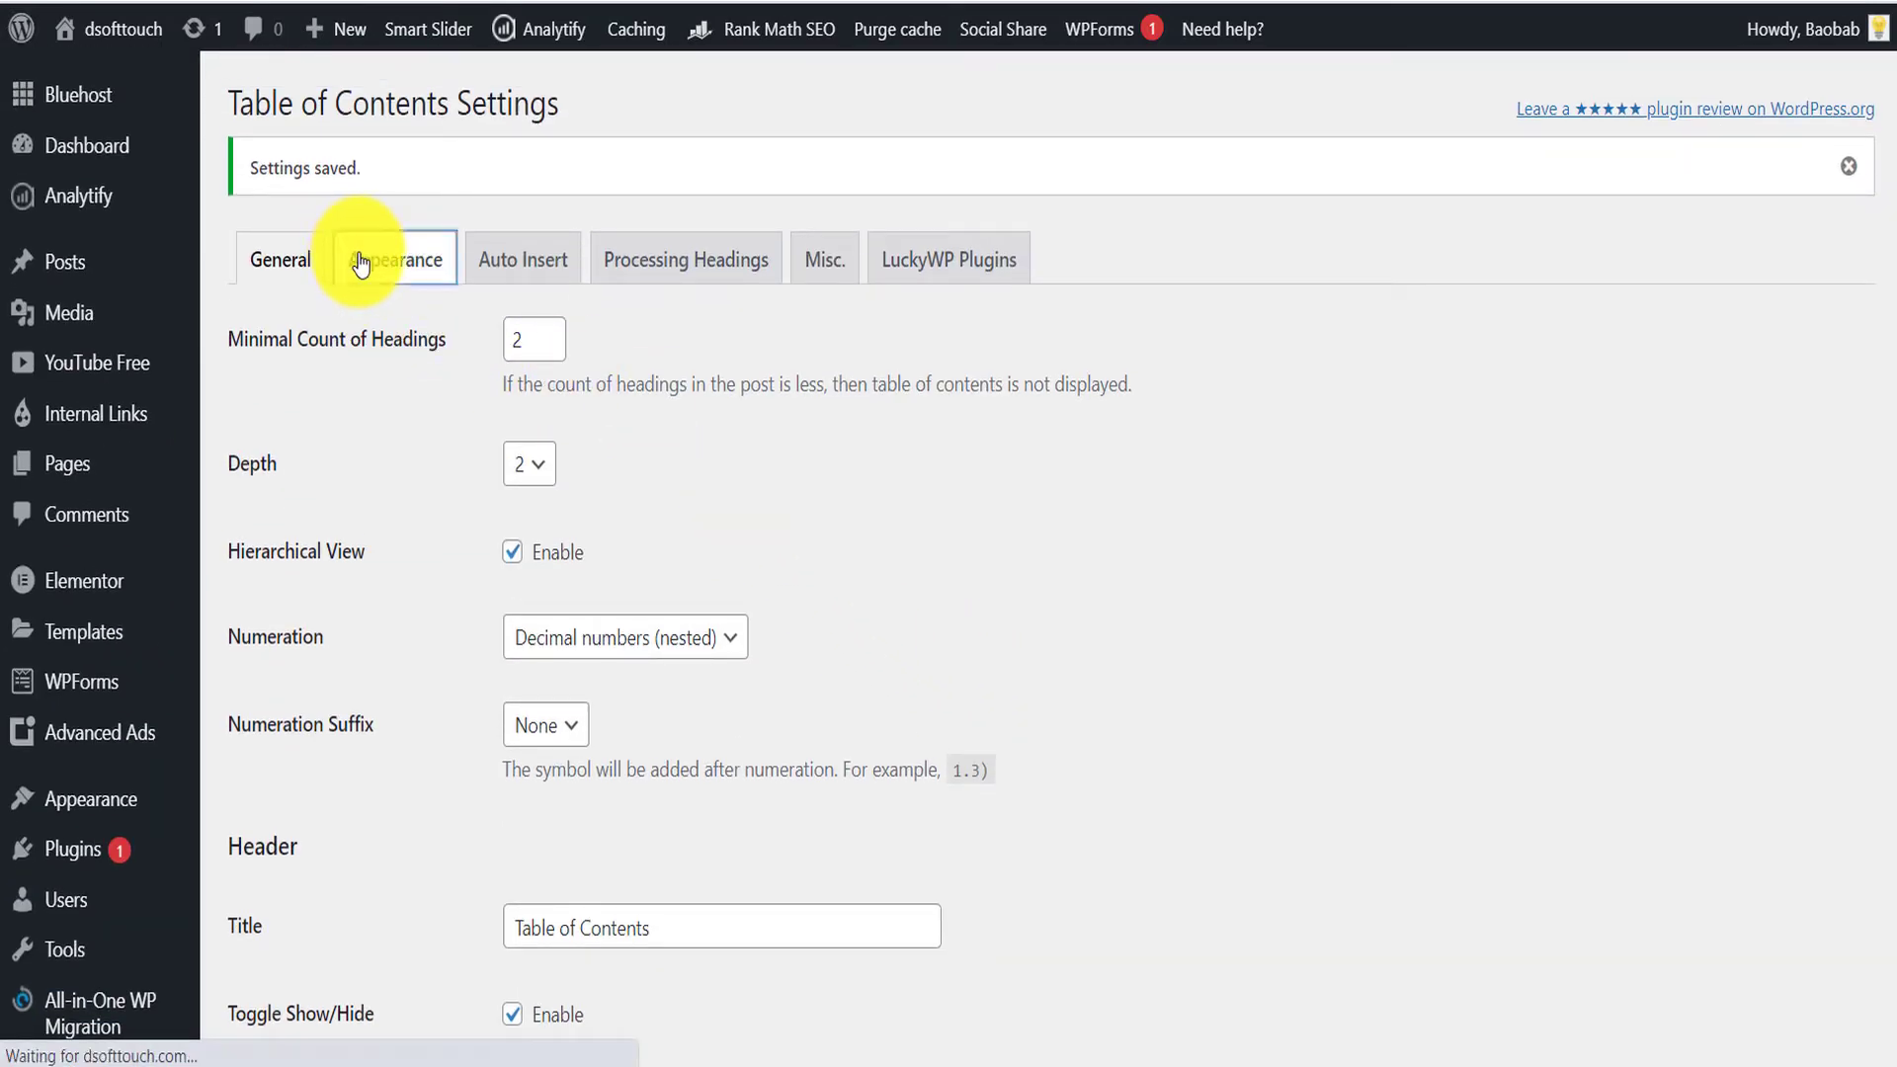
- Review the plugin's appearance settings, including the Items Font Size options and the color scheme overrides
scroll(939, 448, "down", 3)
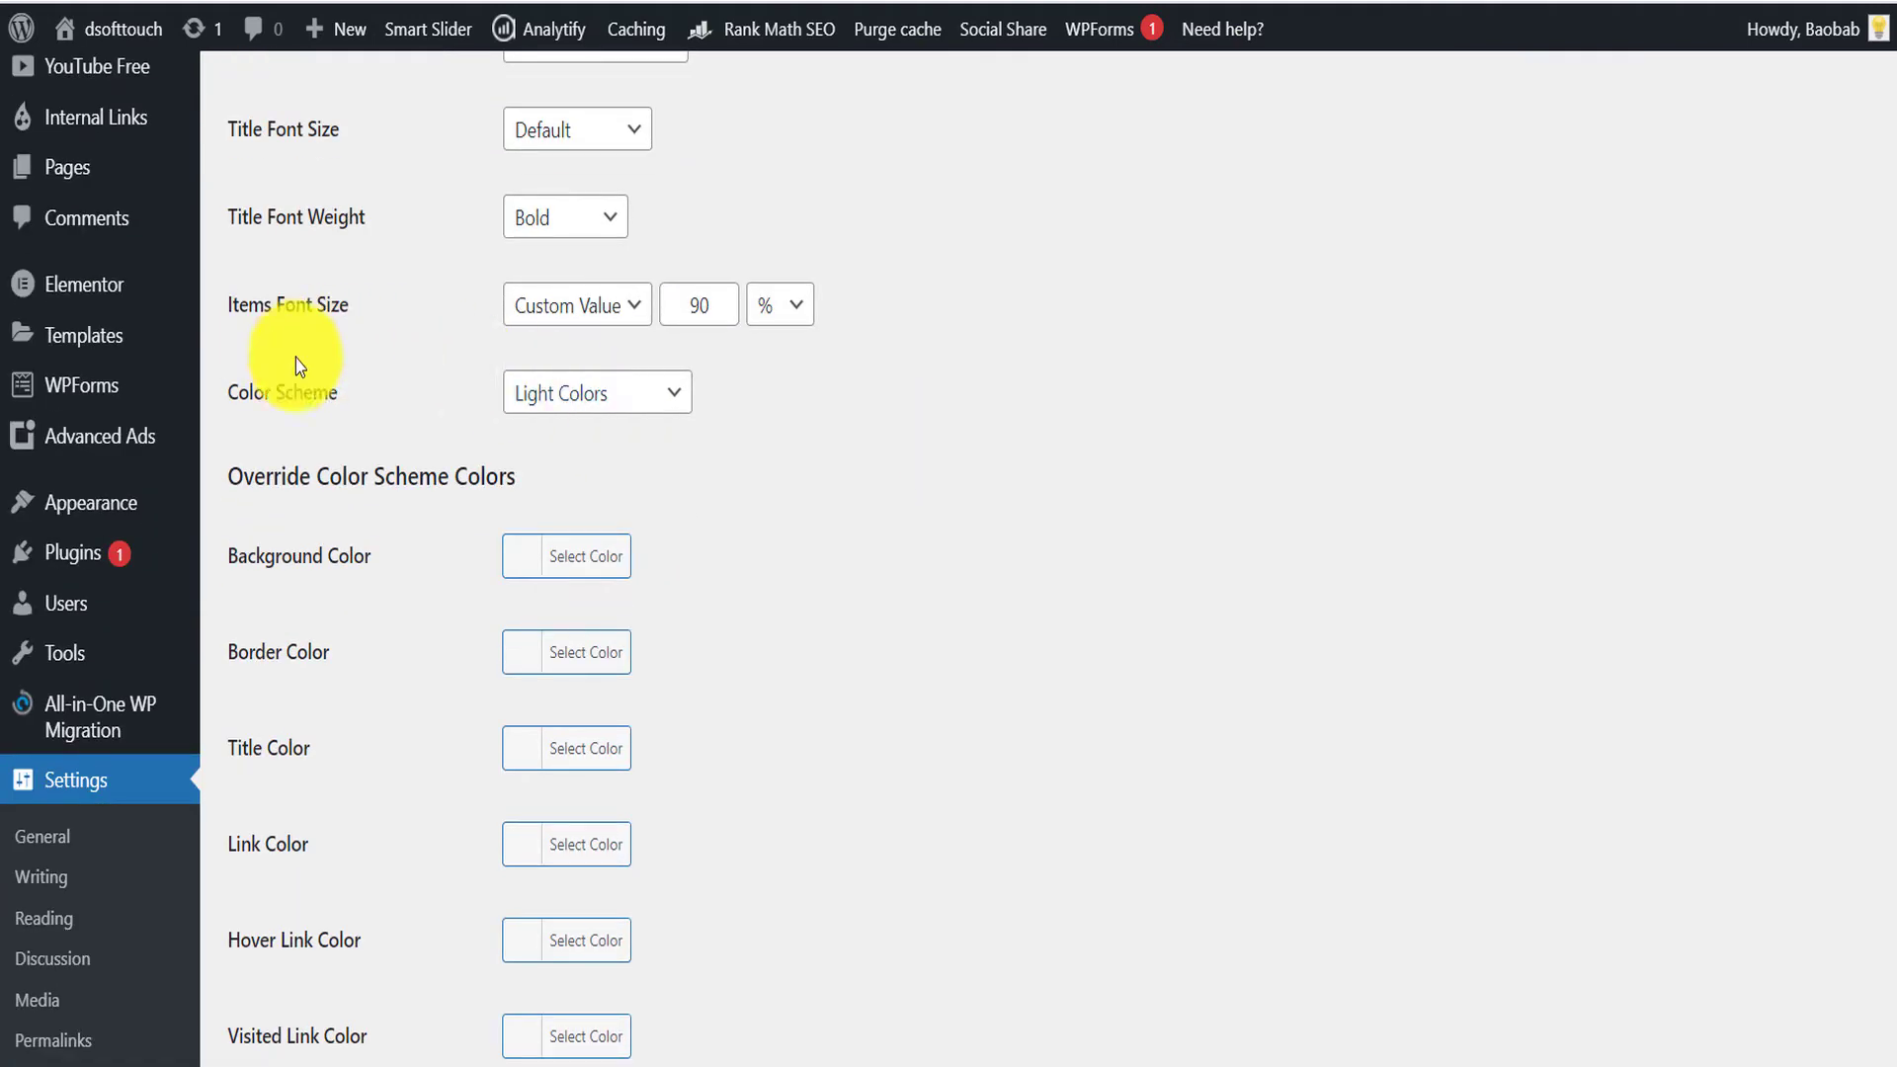
left_click(598, 316)
left_click(580, 370)
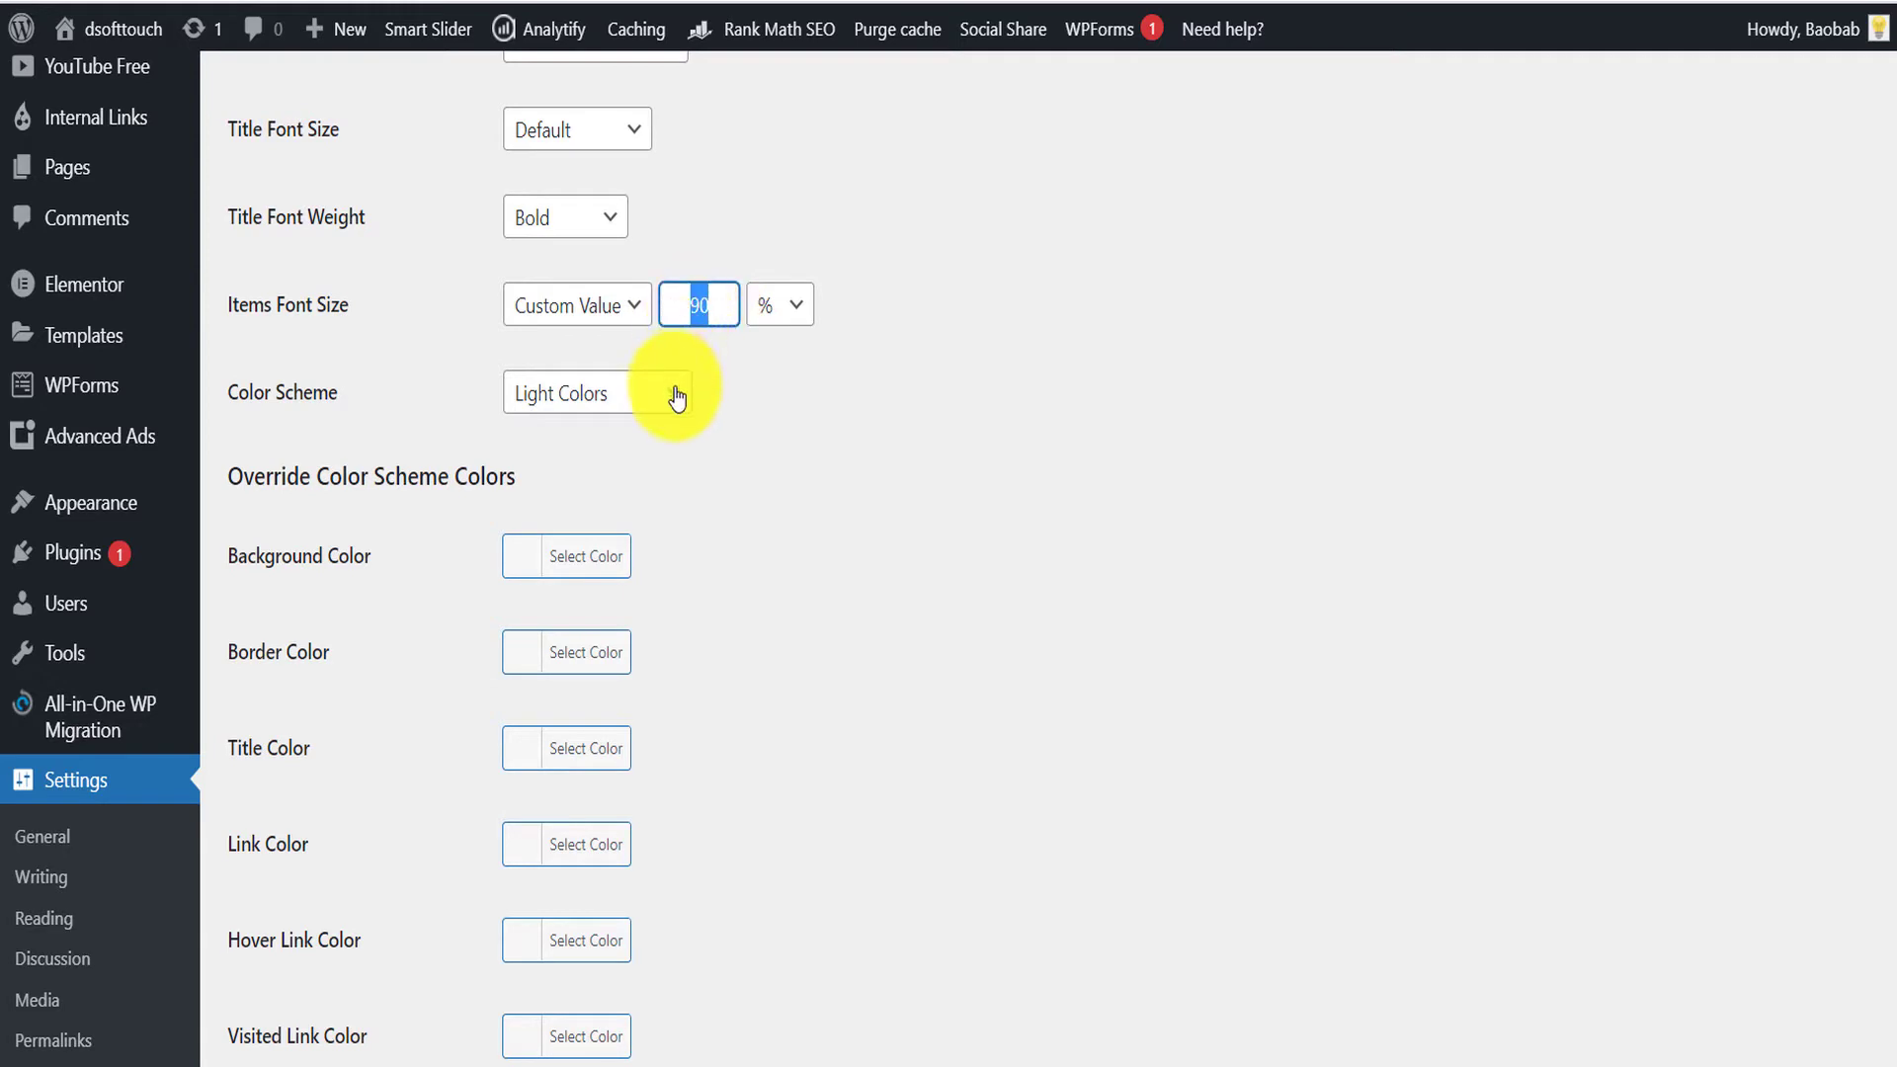
scroll(782, 413, "down", 3)
scroll(784, 415, "up", 1)
scroll(781, 415, "up", 5)
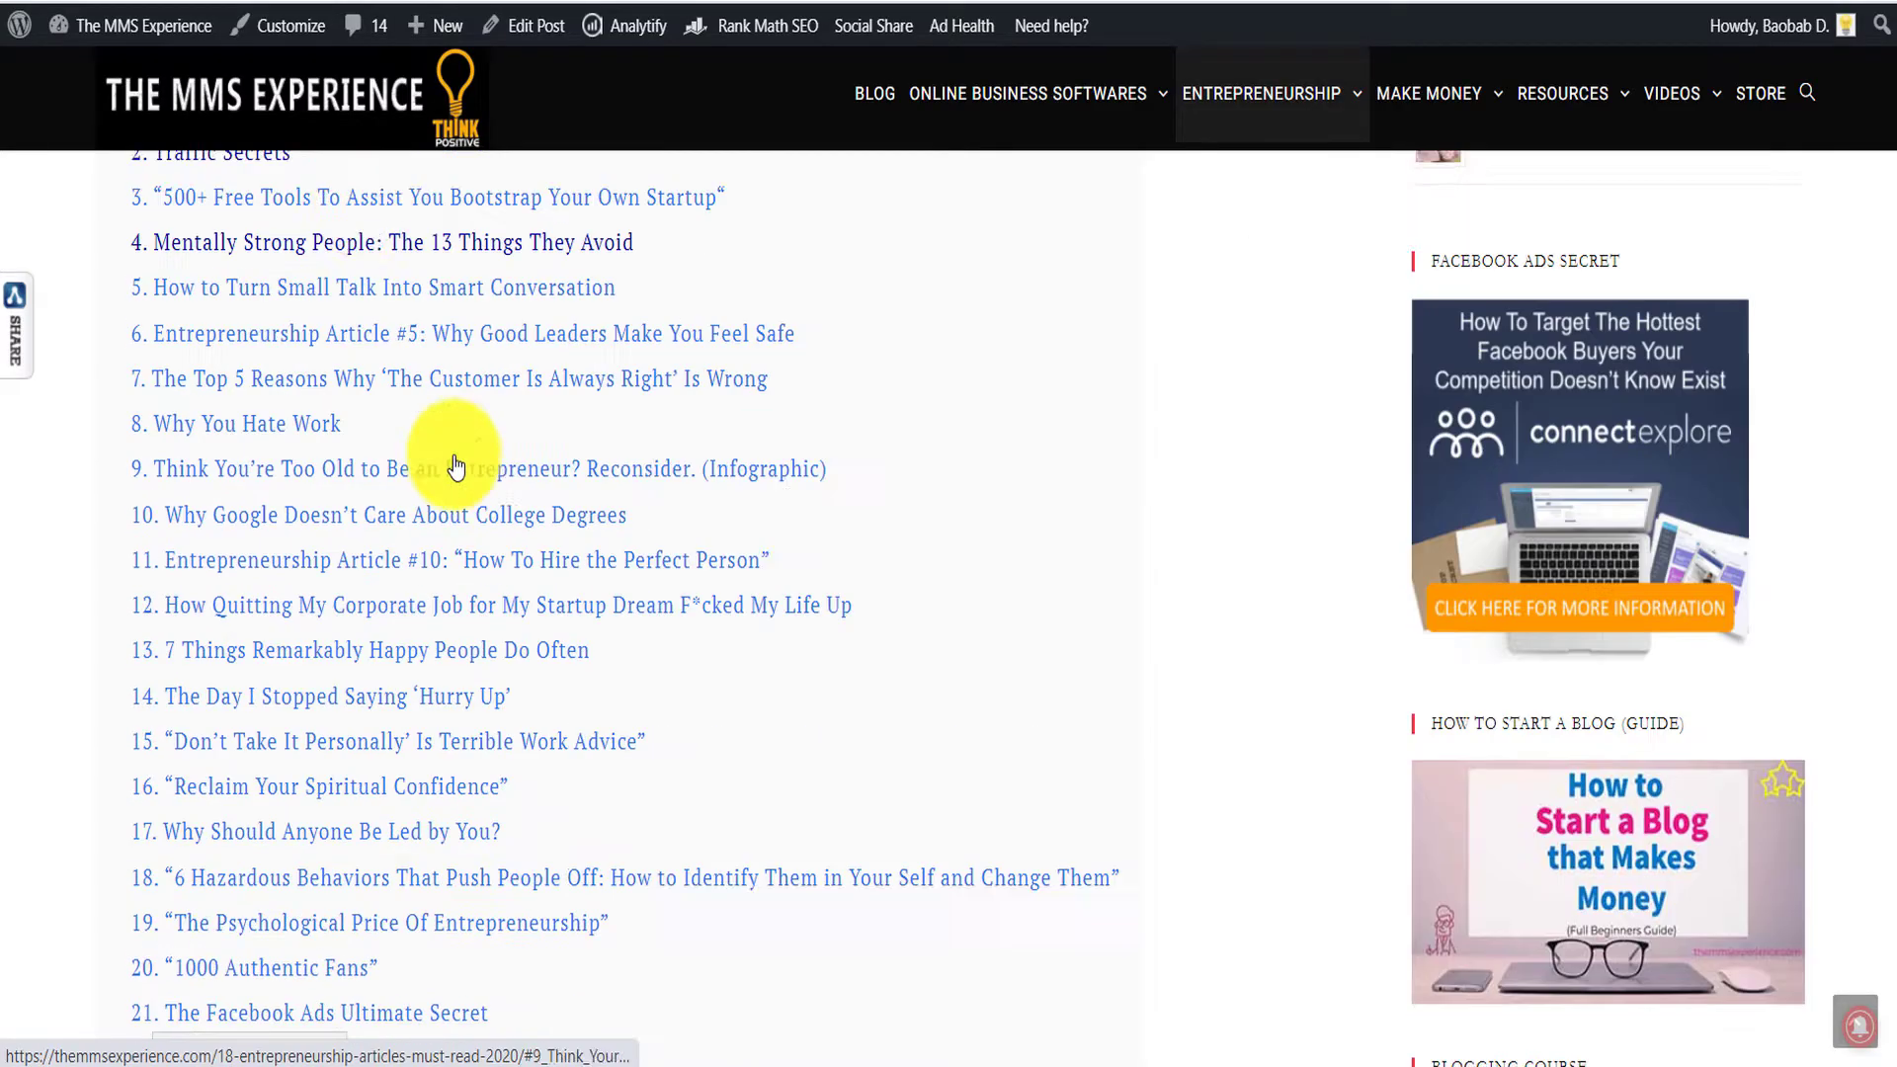
- Compare the example article's table of contents with the available Float options, and display the Auto Insert settings
scroll(415, 440, "up", 3)
scroll(385, 427, "up", 3)
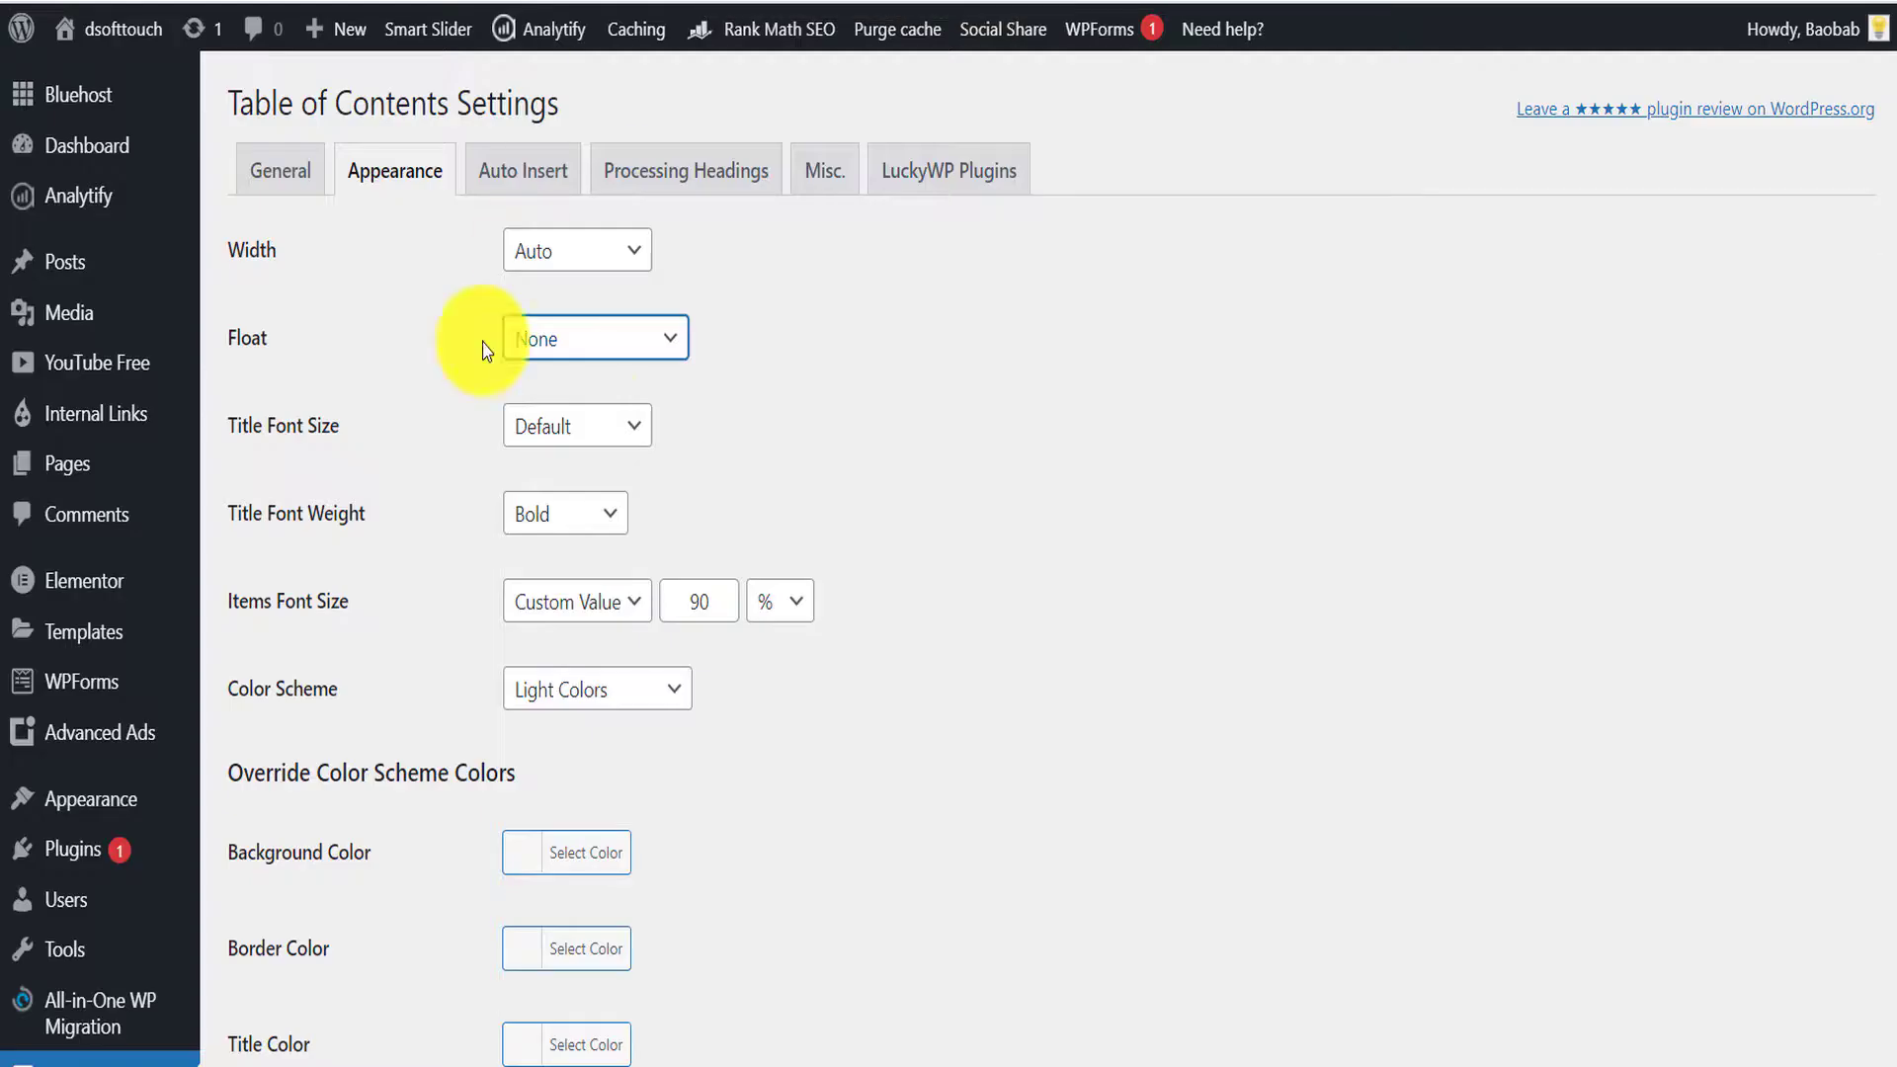
left_click(642, 348)
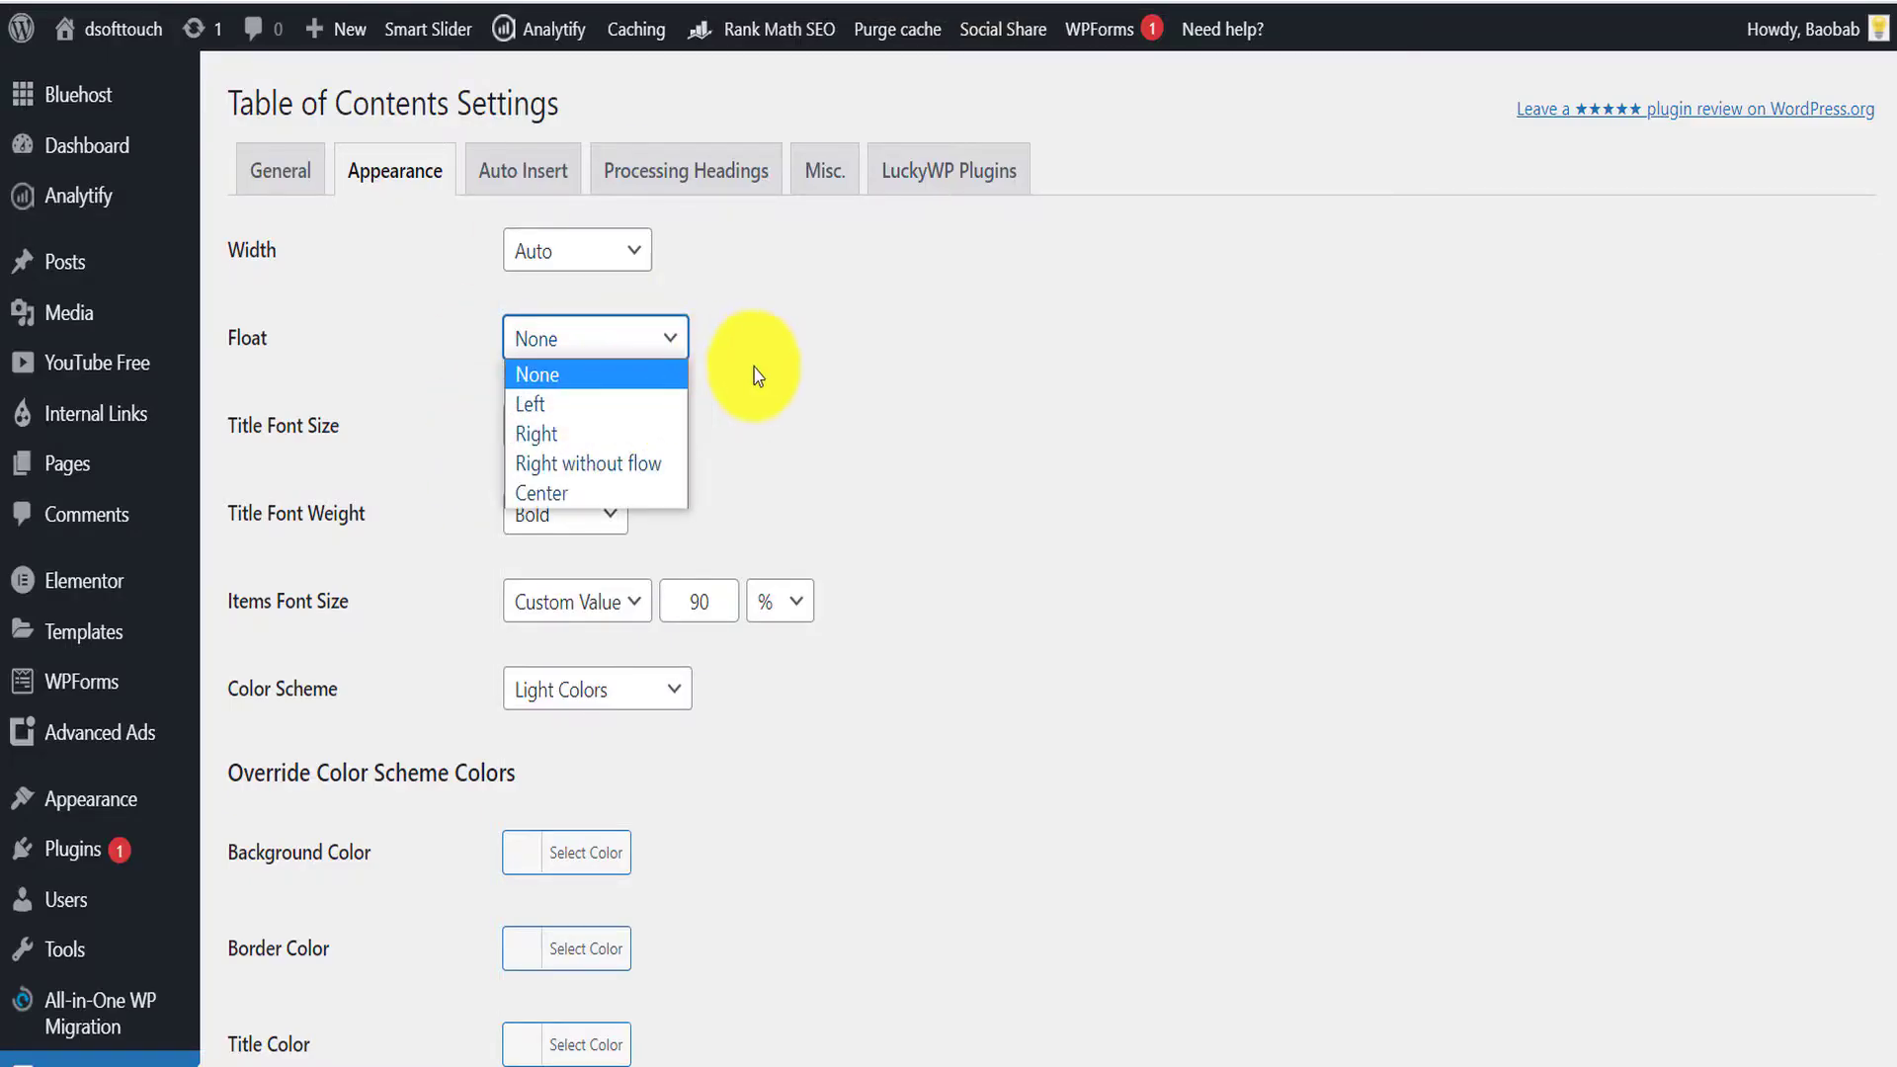
left_click(909, 358)
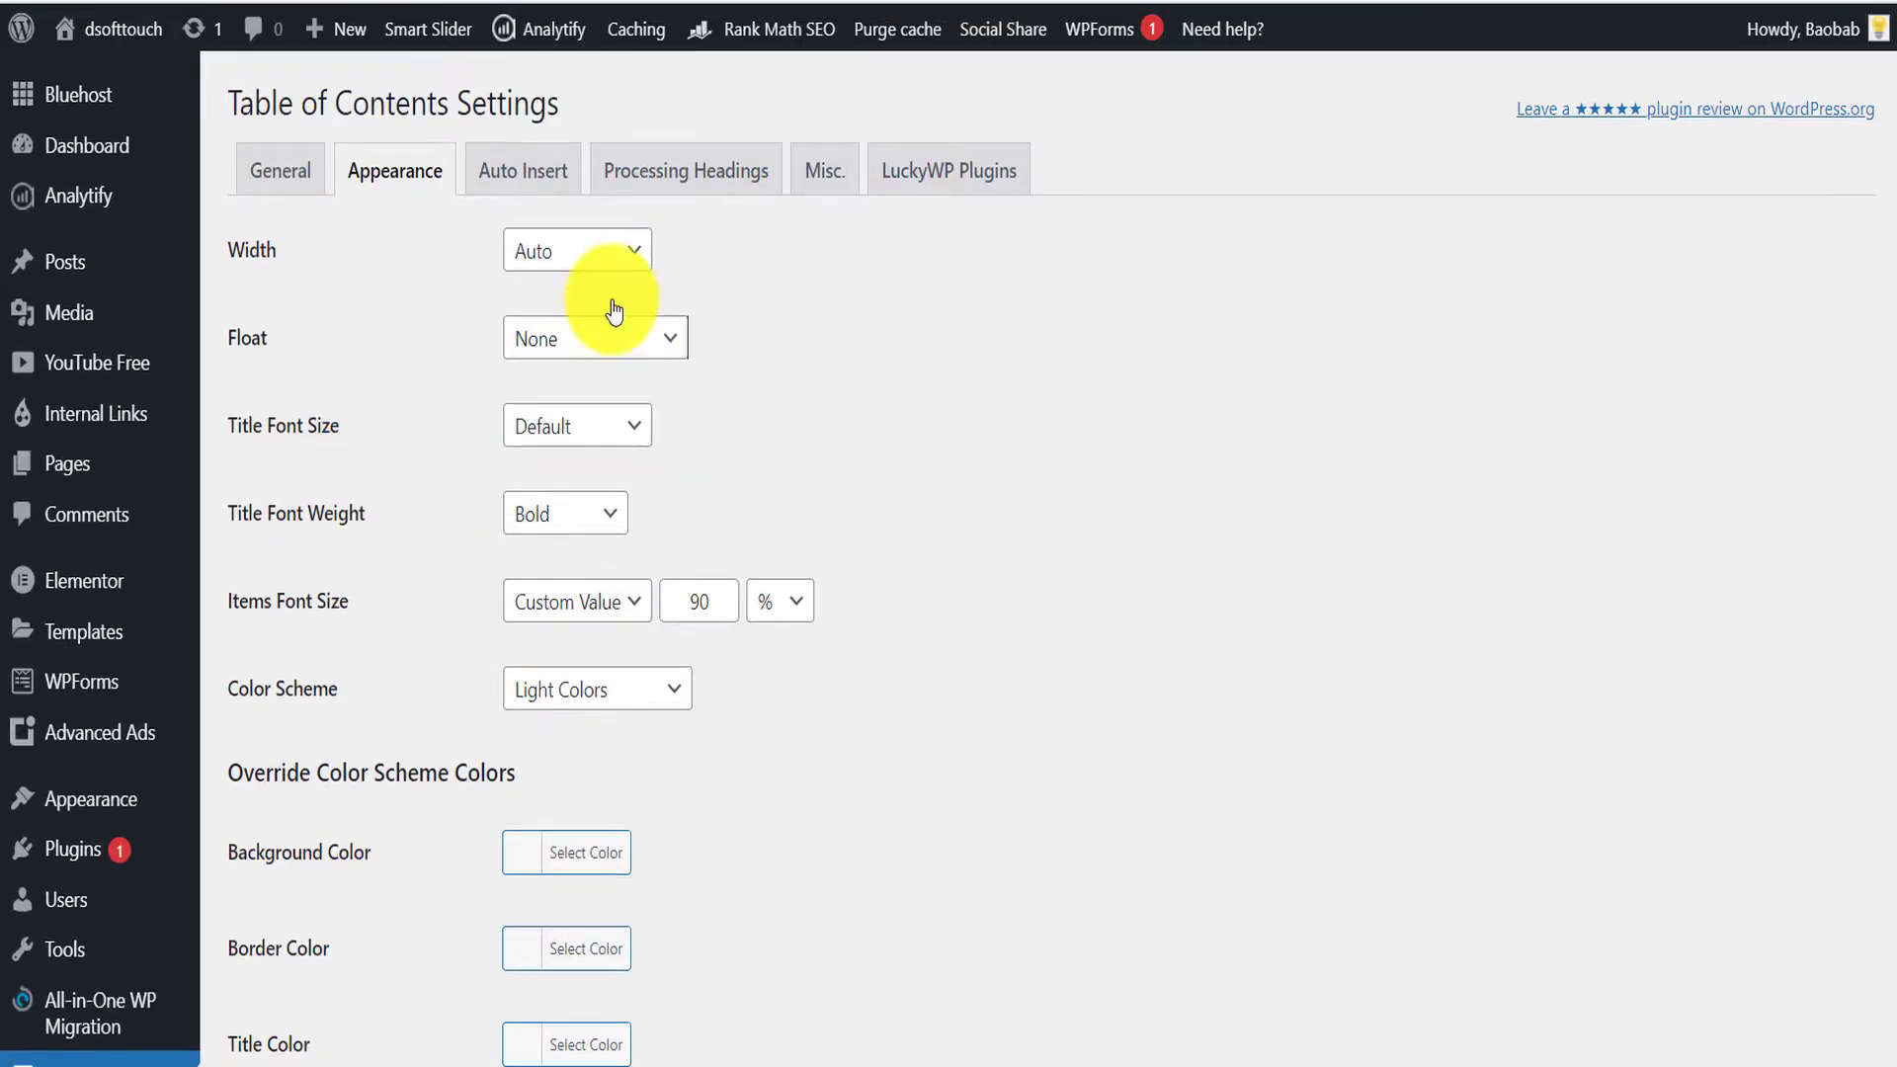
left_click(521, 170)
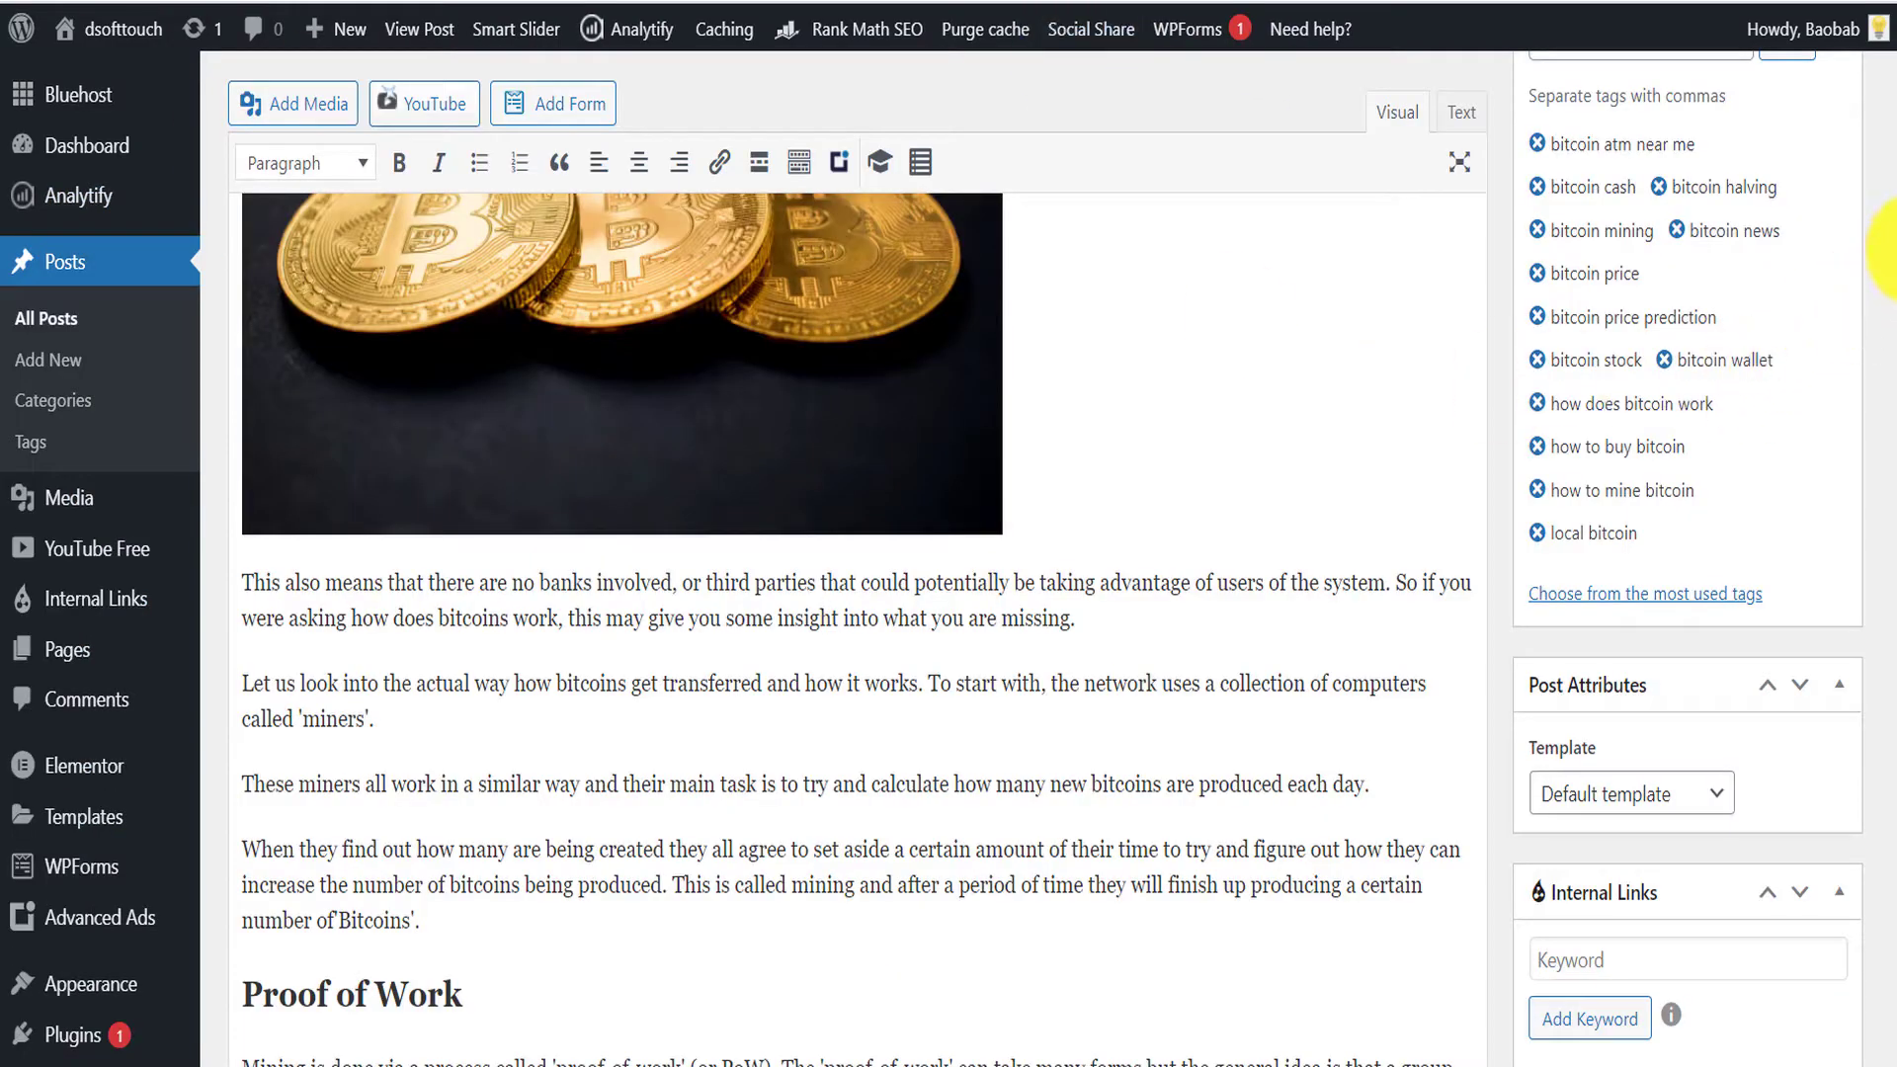
- Delete the existing Table of Contents block below the bitcoin logo in the "How Does Bitcoin Work? (Ultimate Guide)" post
scroll(1887, 187, "up", 10)
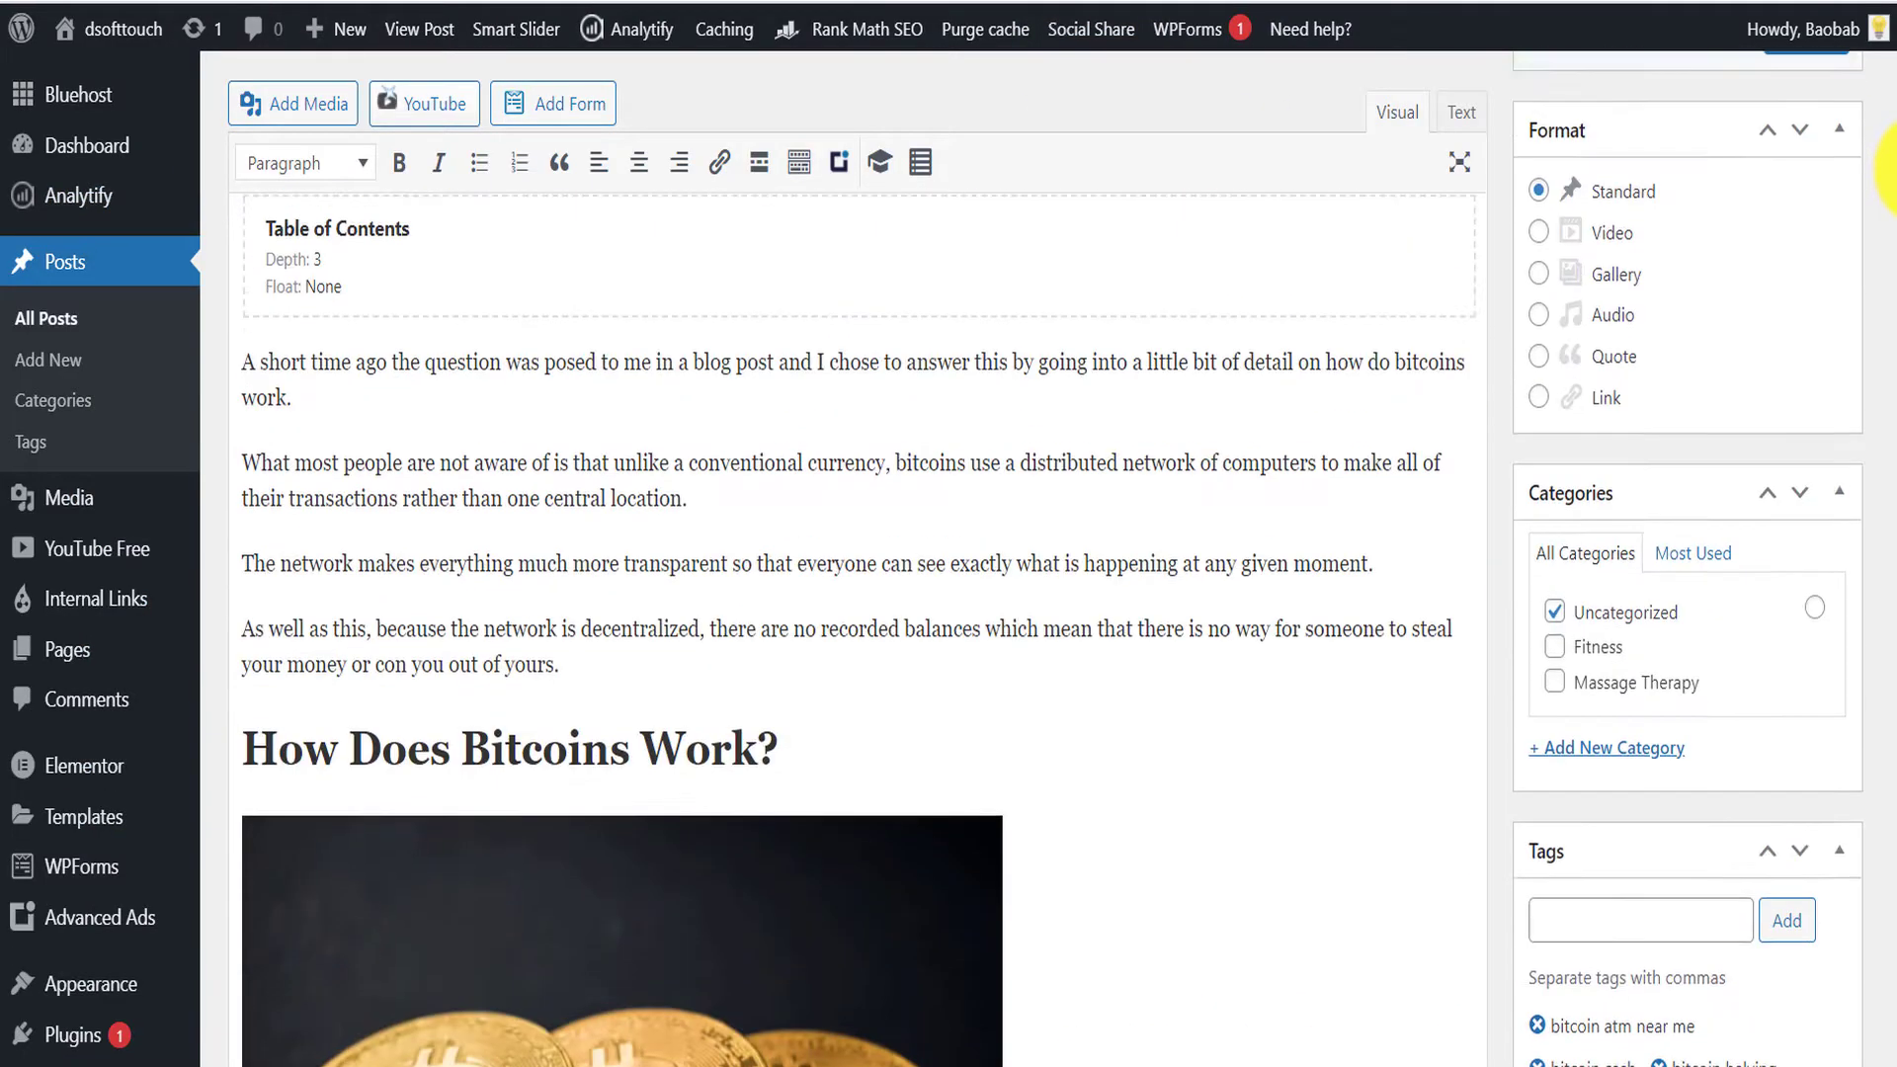
scroll(1887, 168, "up", 4)
scroll(371, 249, "down", 5)
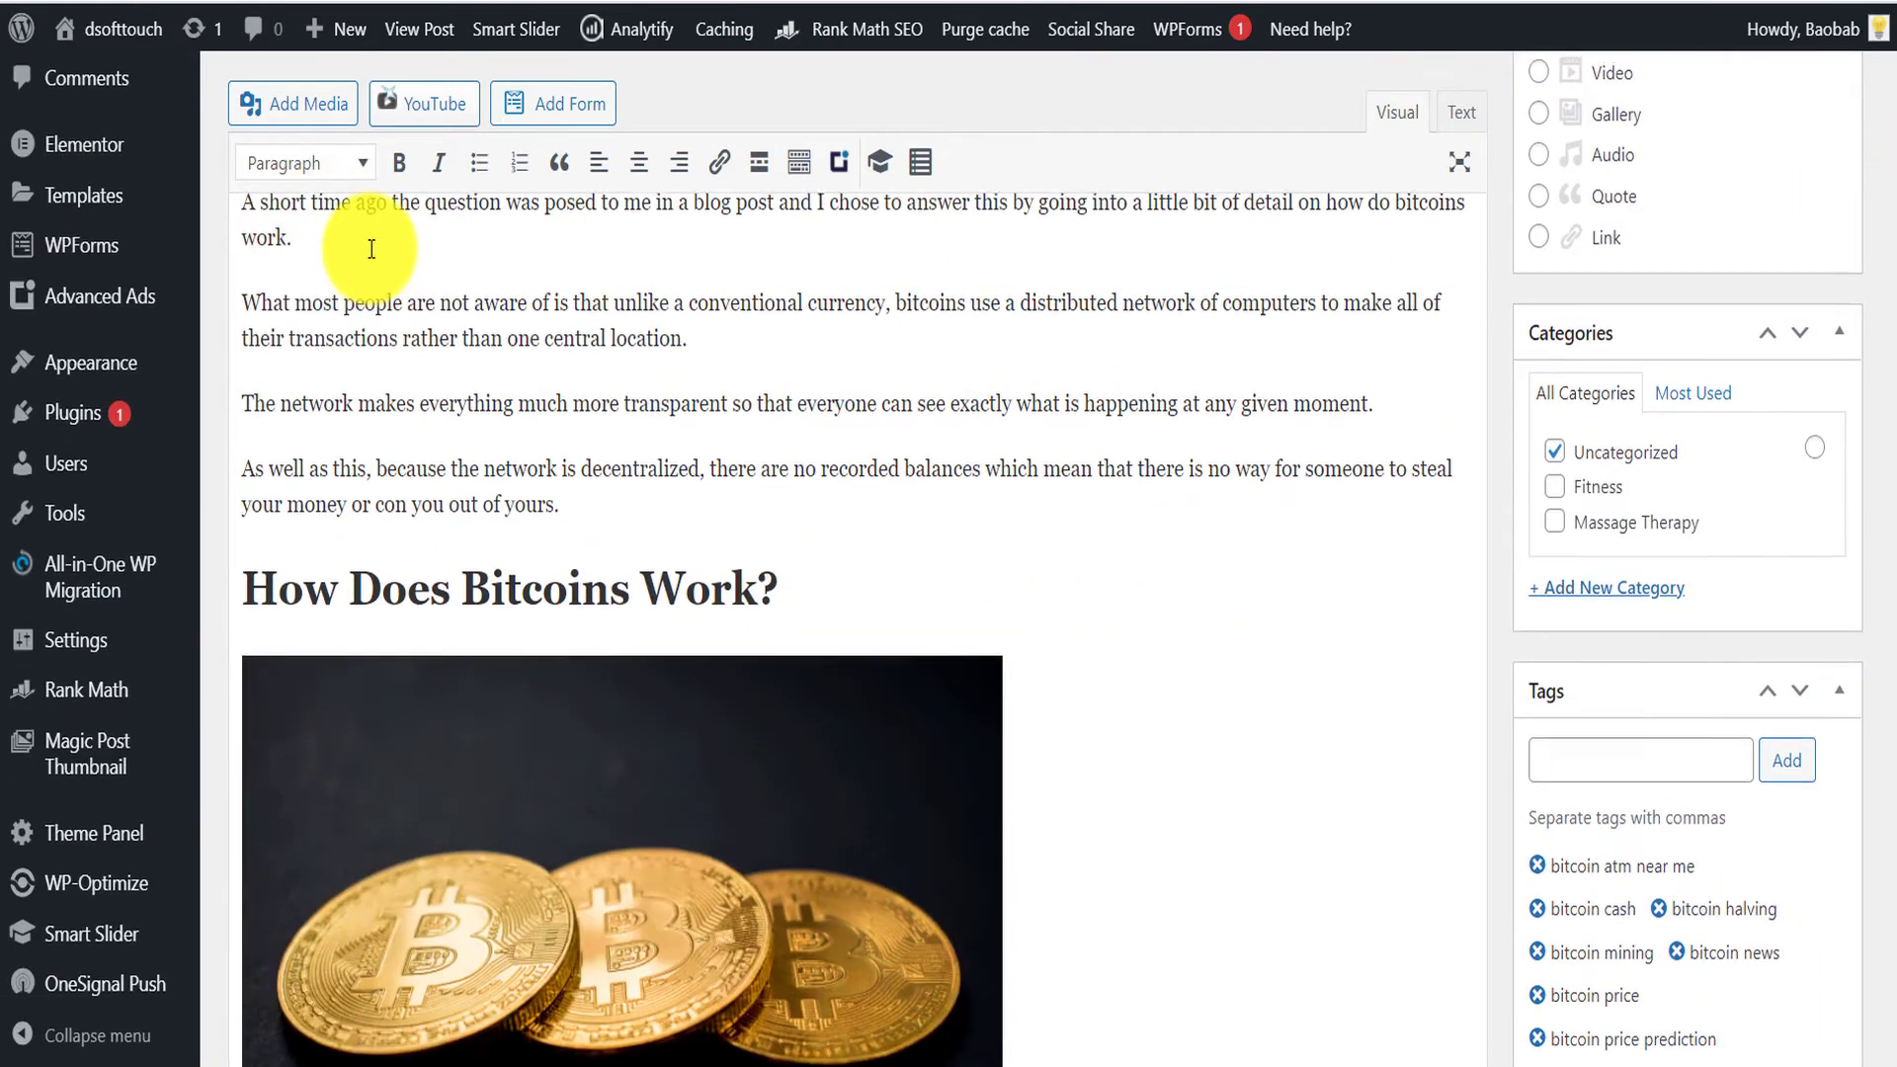
scroll(371, 249, "up", 5)
left_click(438, 857)
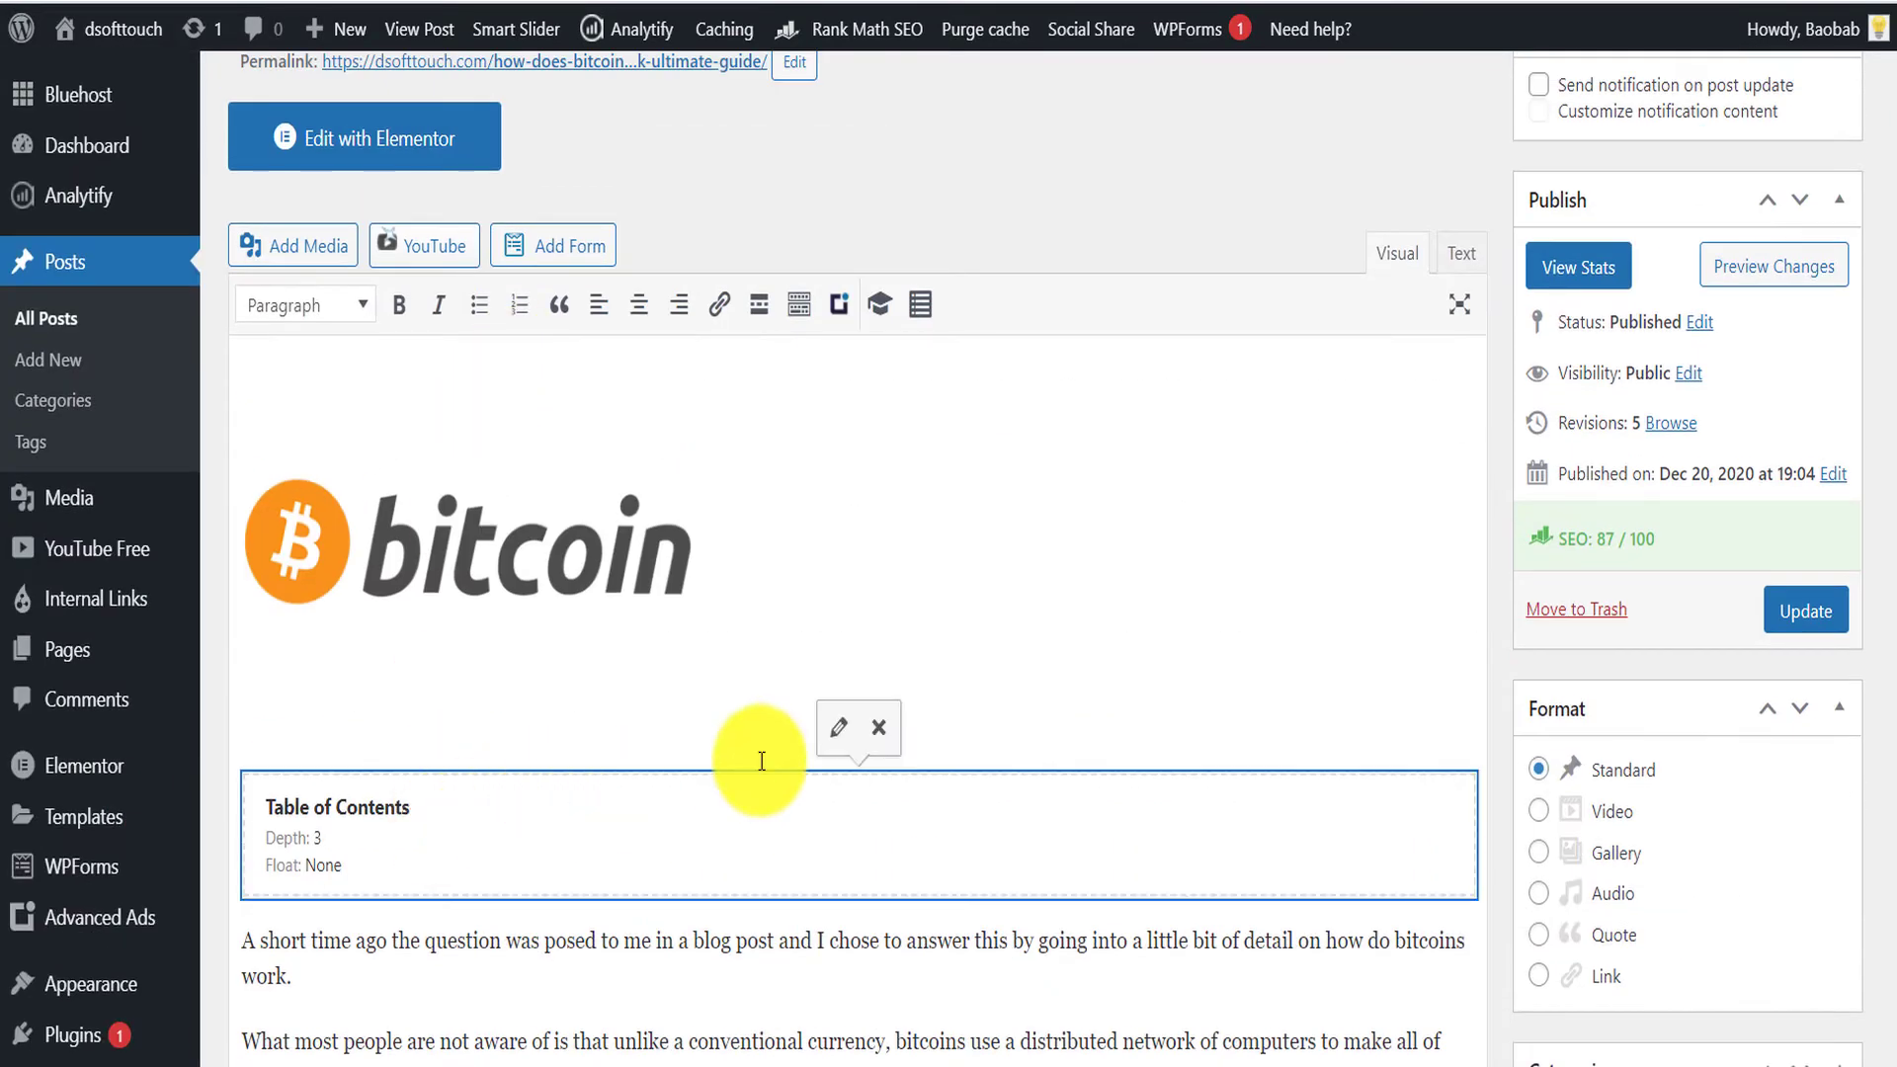
left_click(879, 729)
scroll(692, 751, "up", 3)
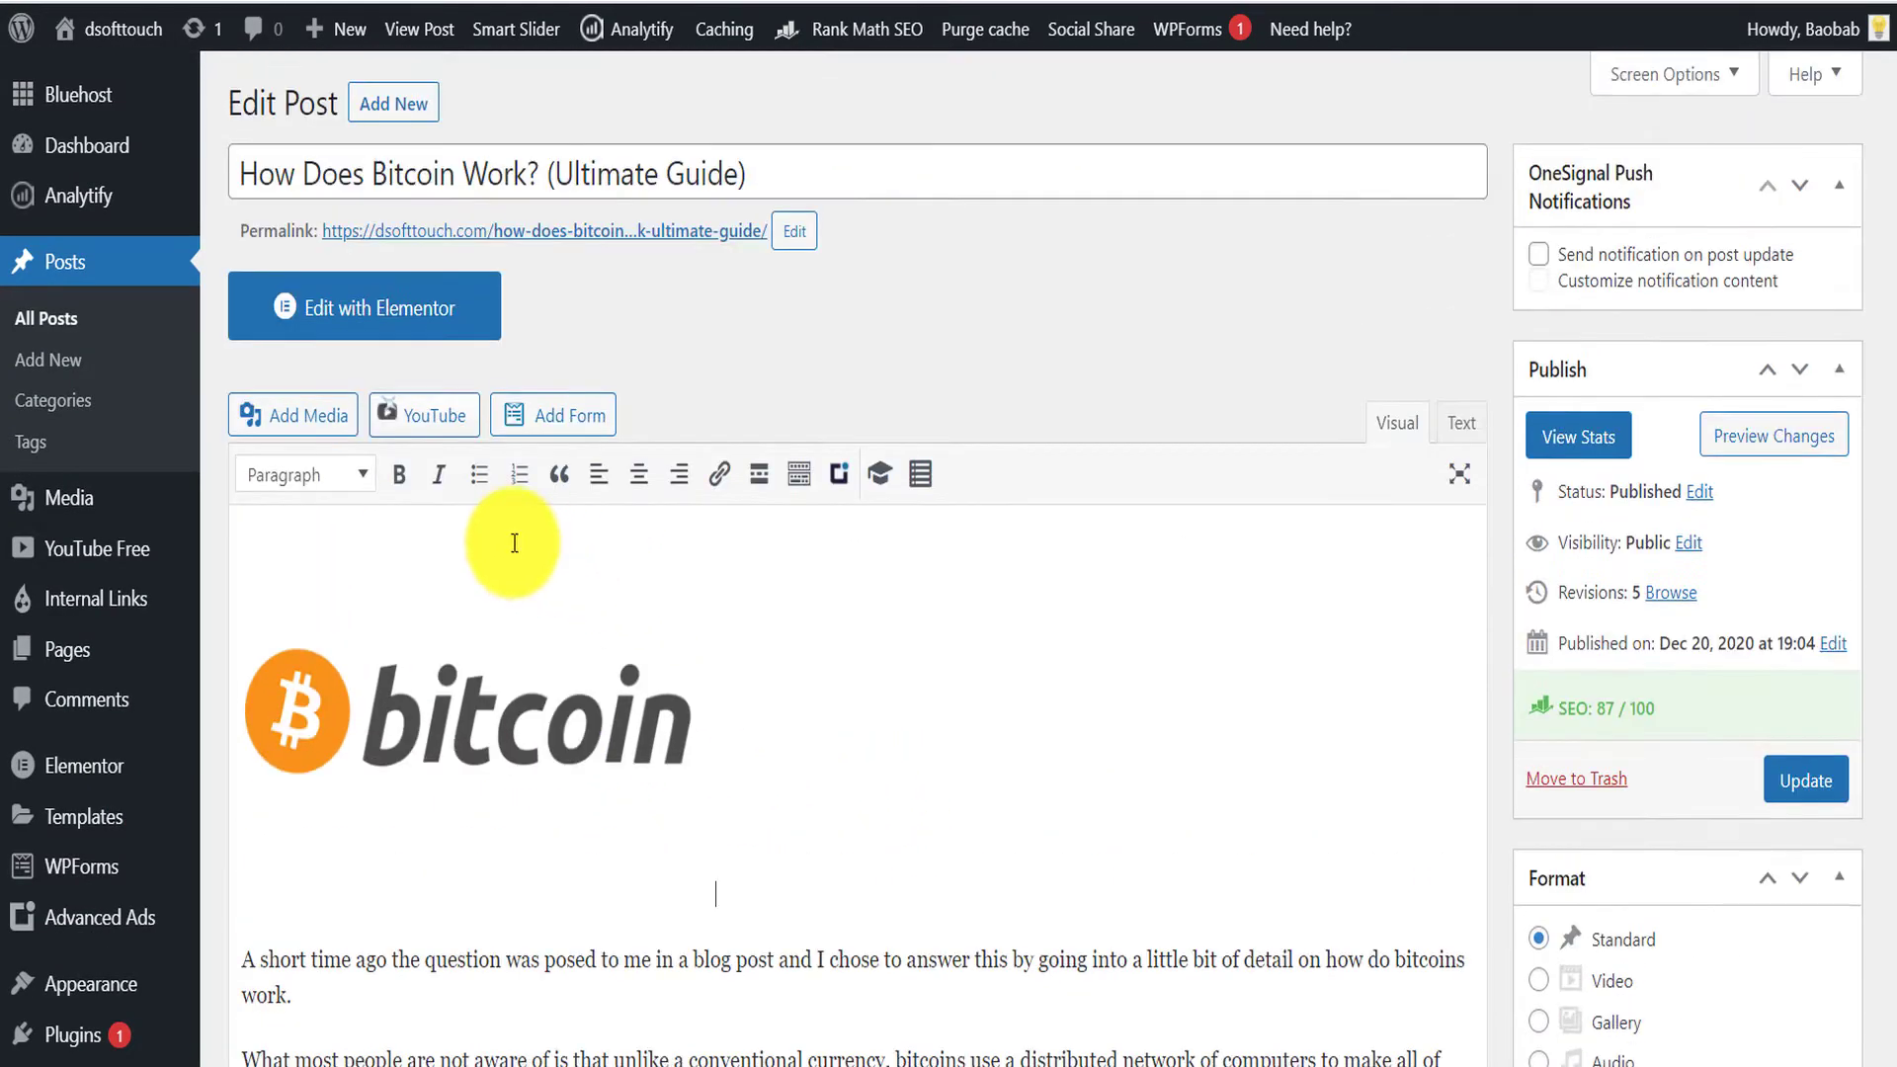
scroll(514, 543, "down", 10)
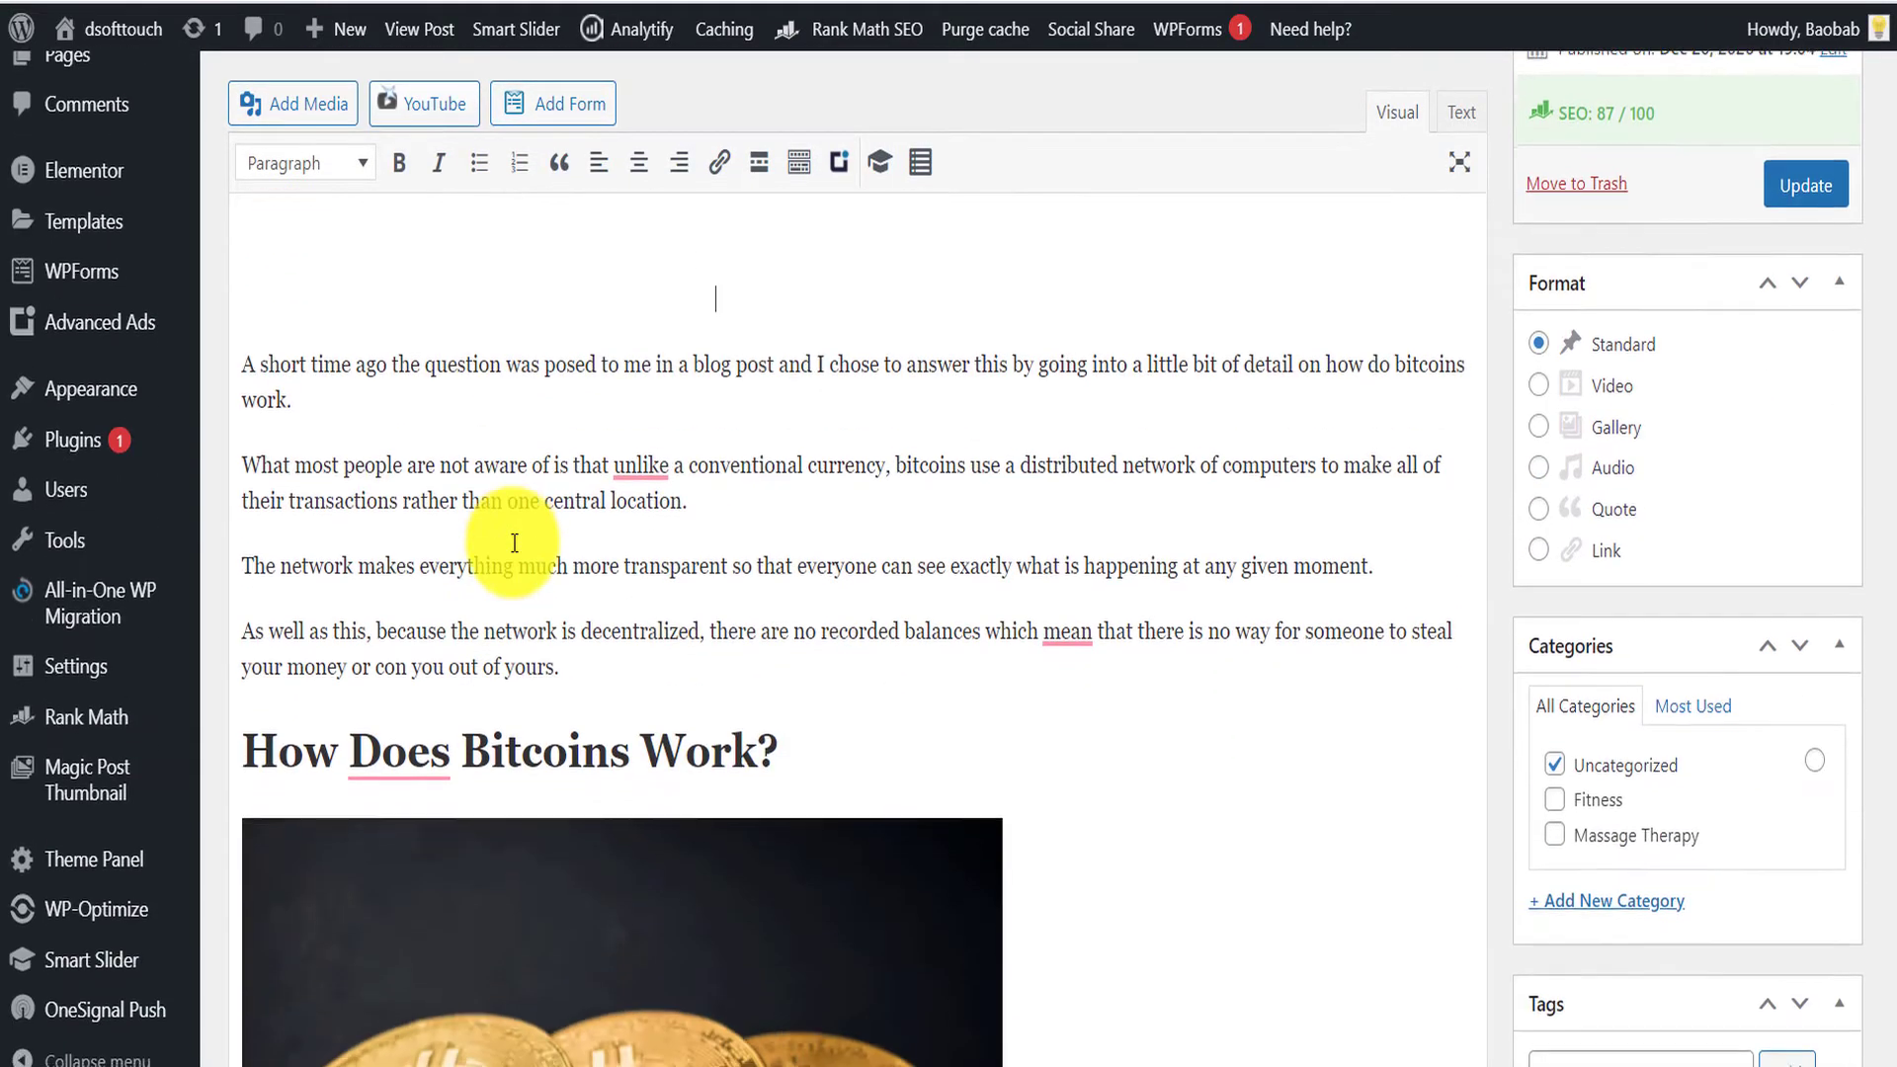
- Examine the post's heading structure, including the "How Does Bitcoins Work?" and "Proof of Work" headings and their heading levels
scroll(528, 539, "down", 6)
scroll(553, 464, "up", 8)
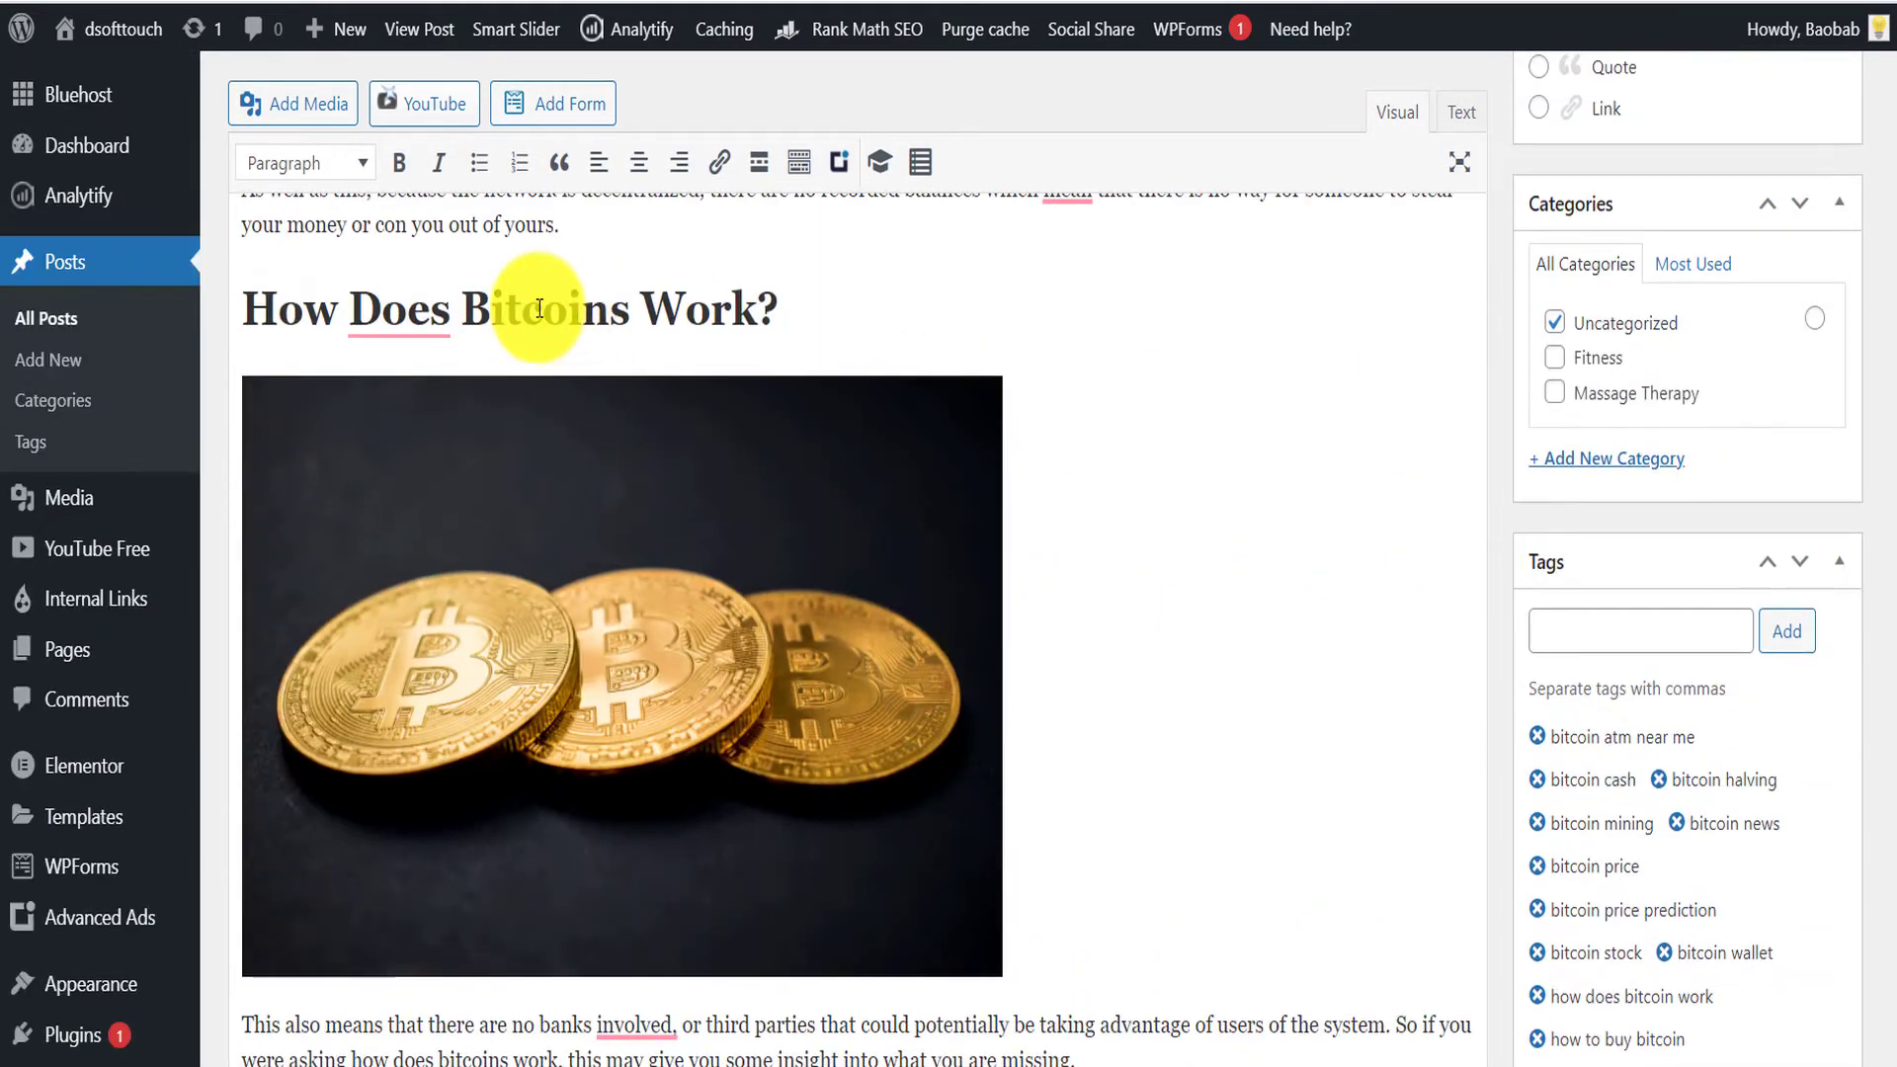
left_click_drag(540, 308, 741, 326)
scroll(796, 495, "down", 7)
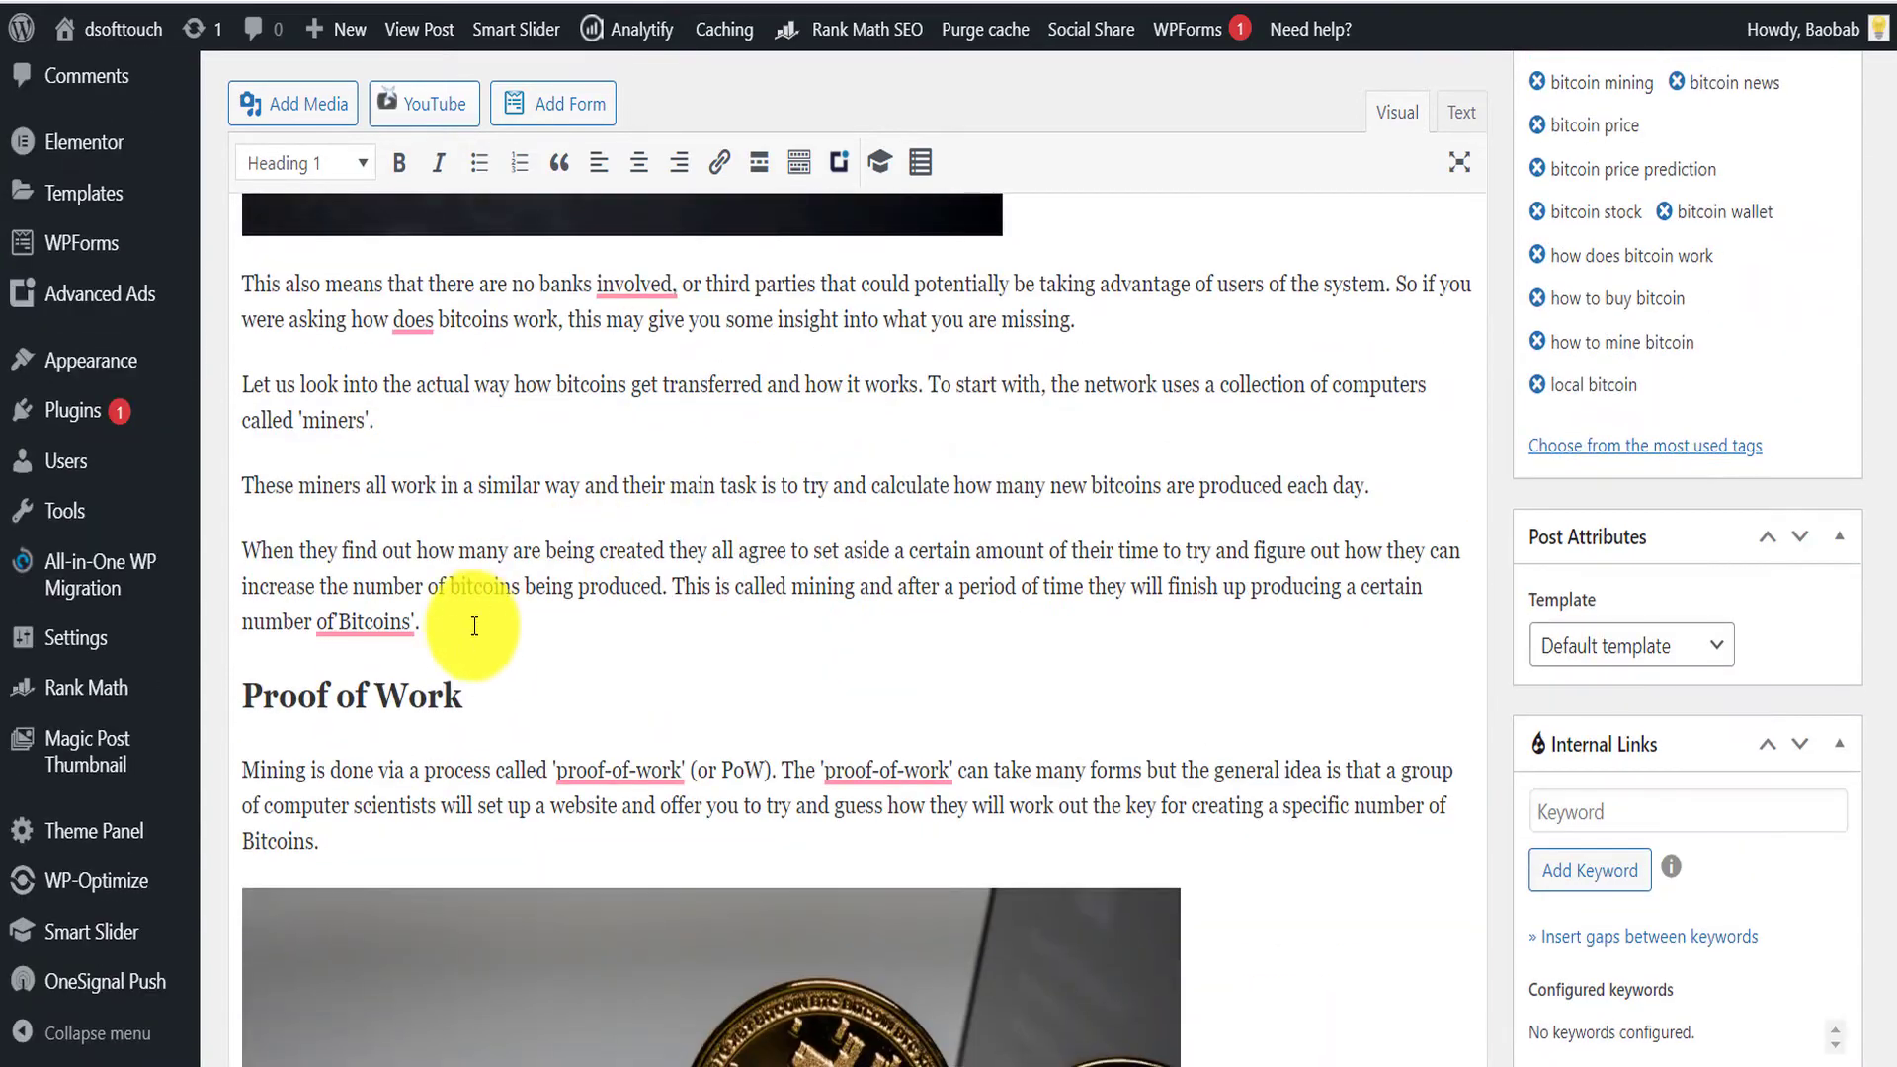
left_click(400, 691)
left_click_drag(401, 692, 296, 693)
left_click_drag(1884, 296, 1812, 85)
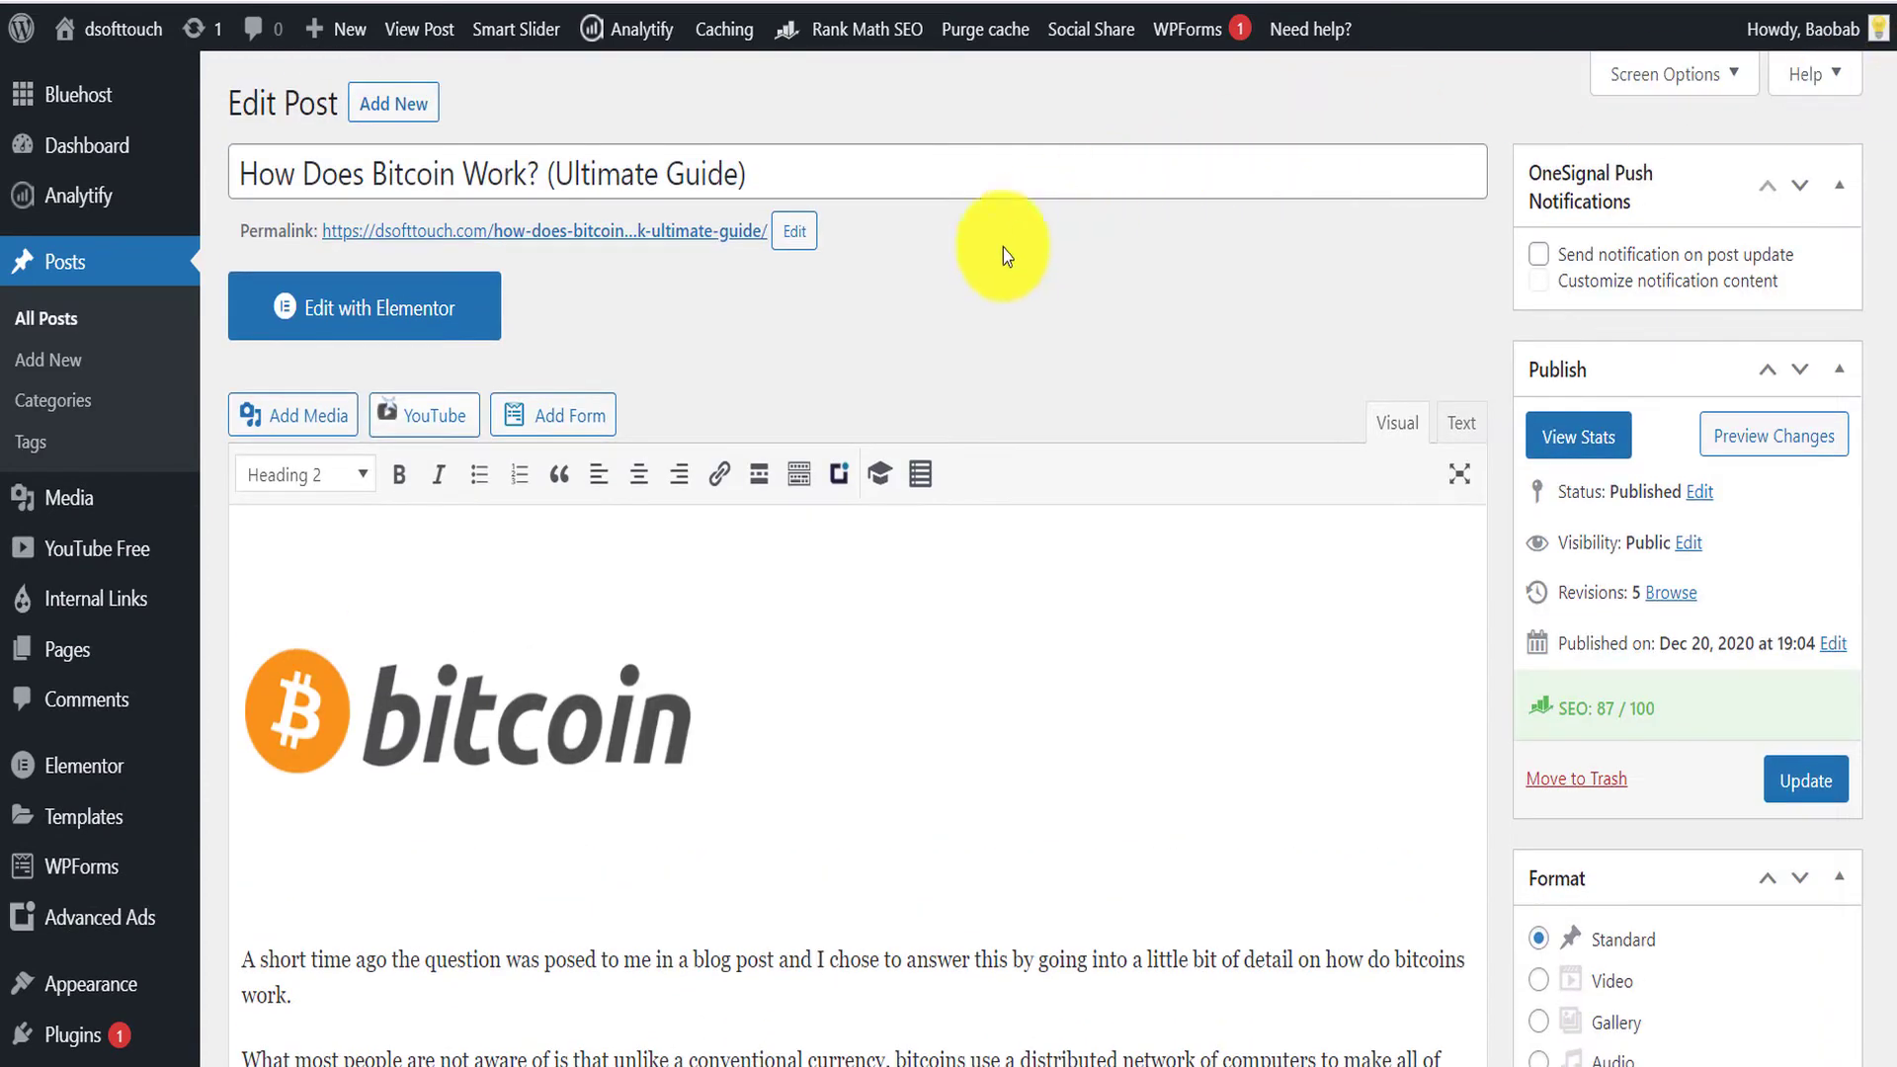
scroll(879, 600, "down", 5)
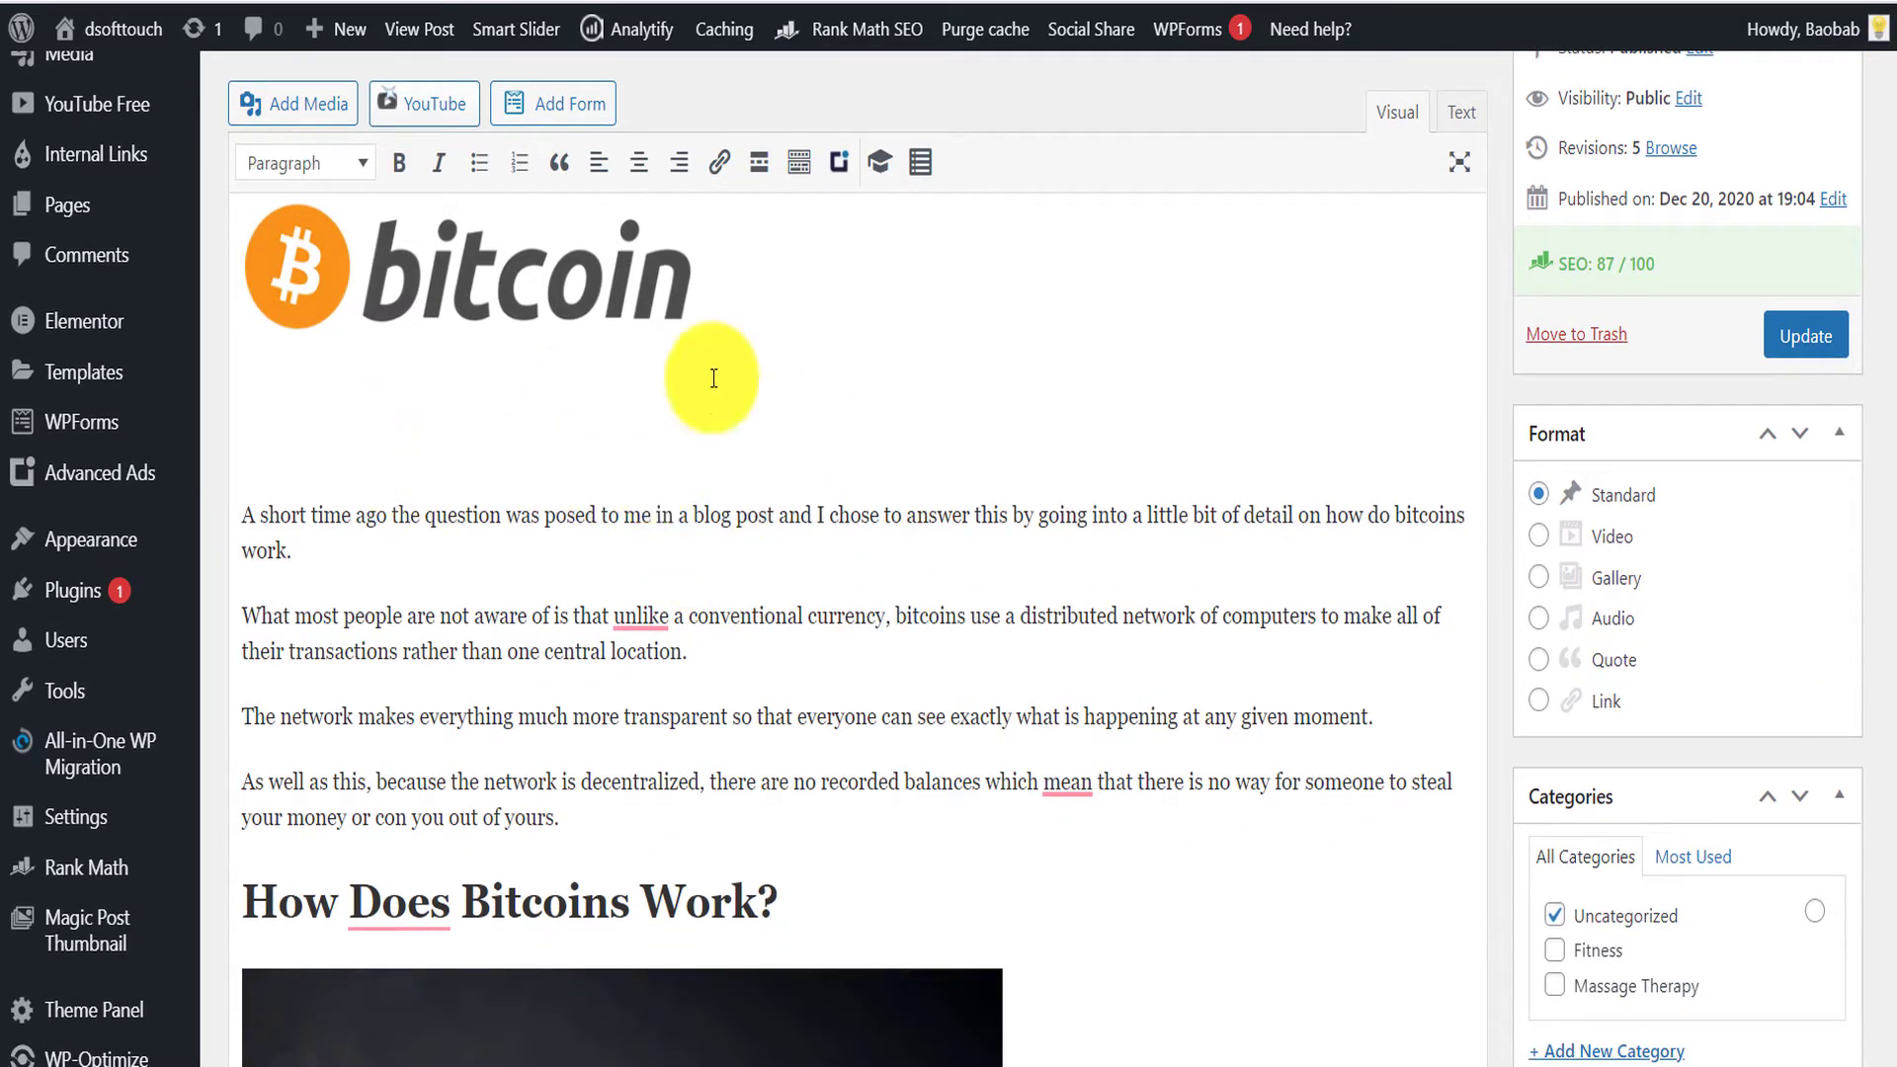
scroll(1087, 346, "up", 2)
scroll(1143, 337, "up", 2)
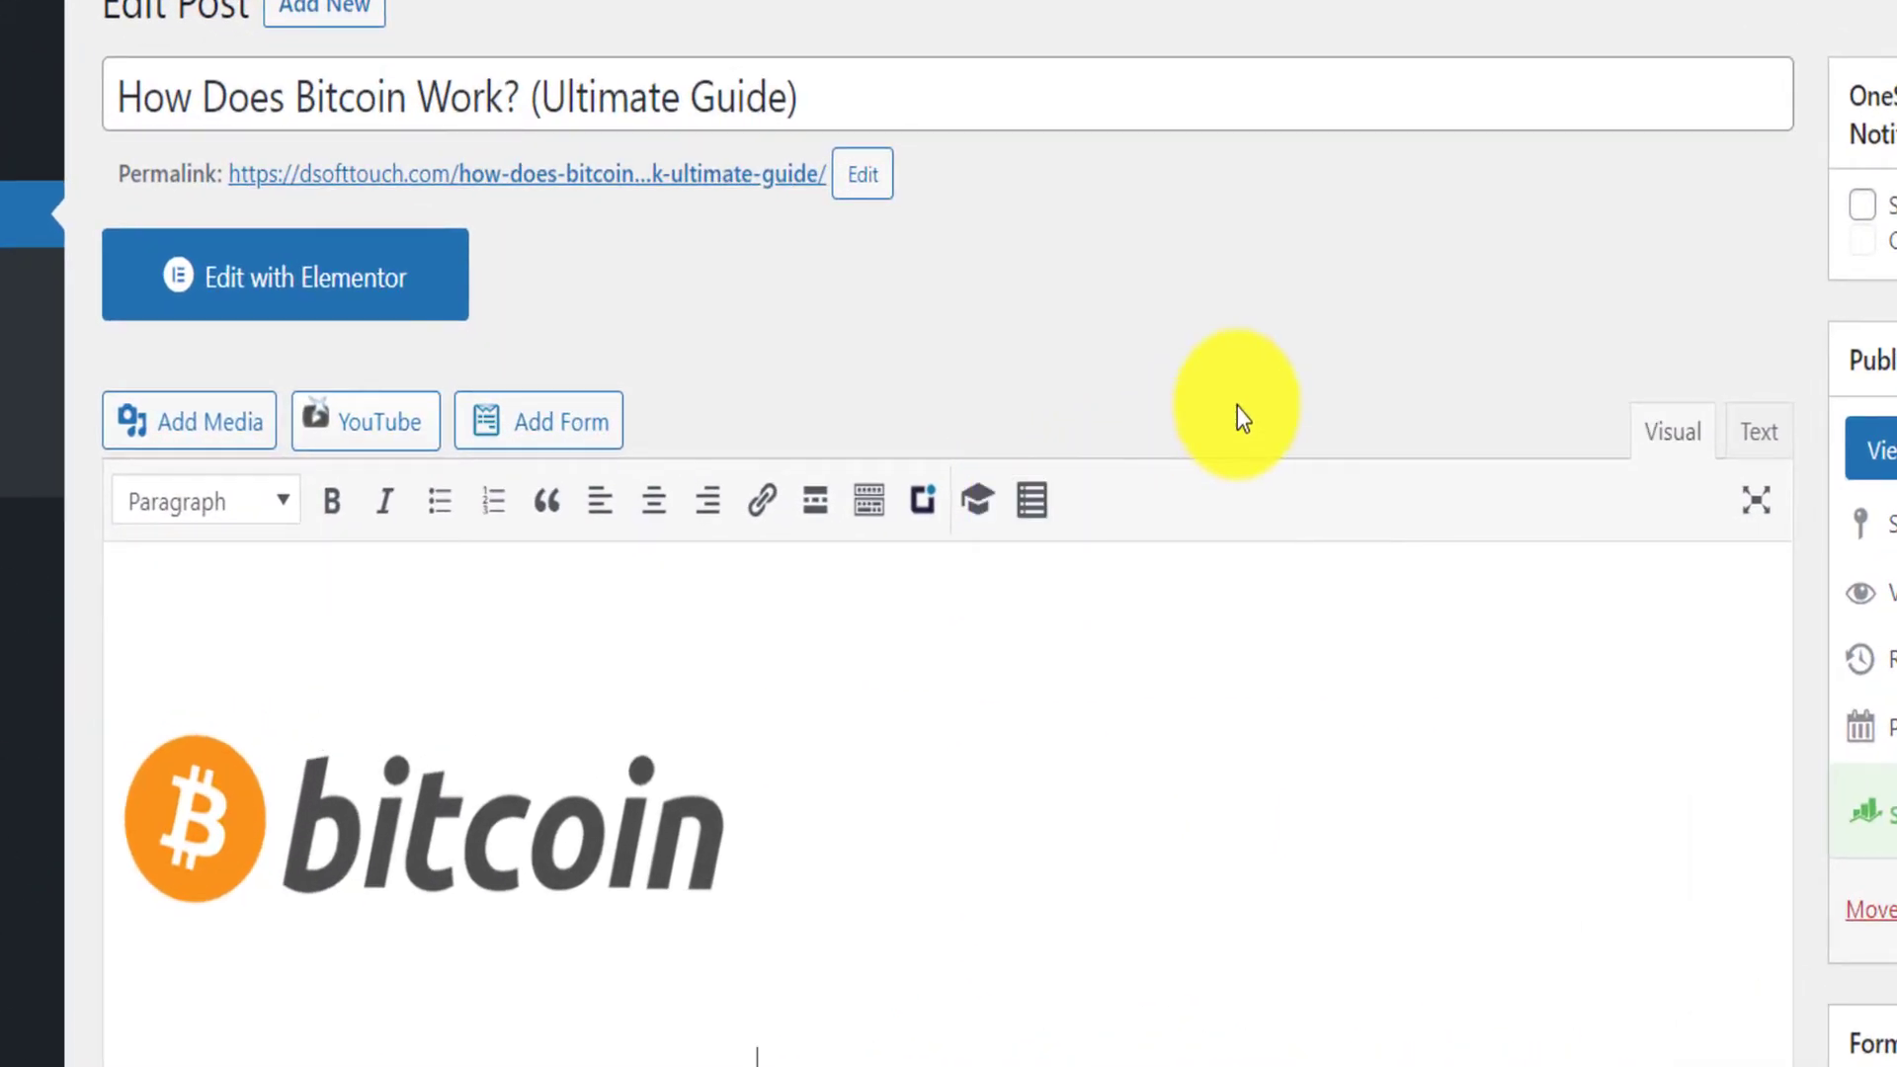
- Start inserting a table of contents below the bitcoin logo and override its Depth with 2
left_click(1047, 509)
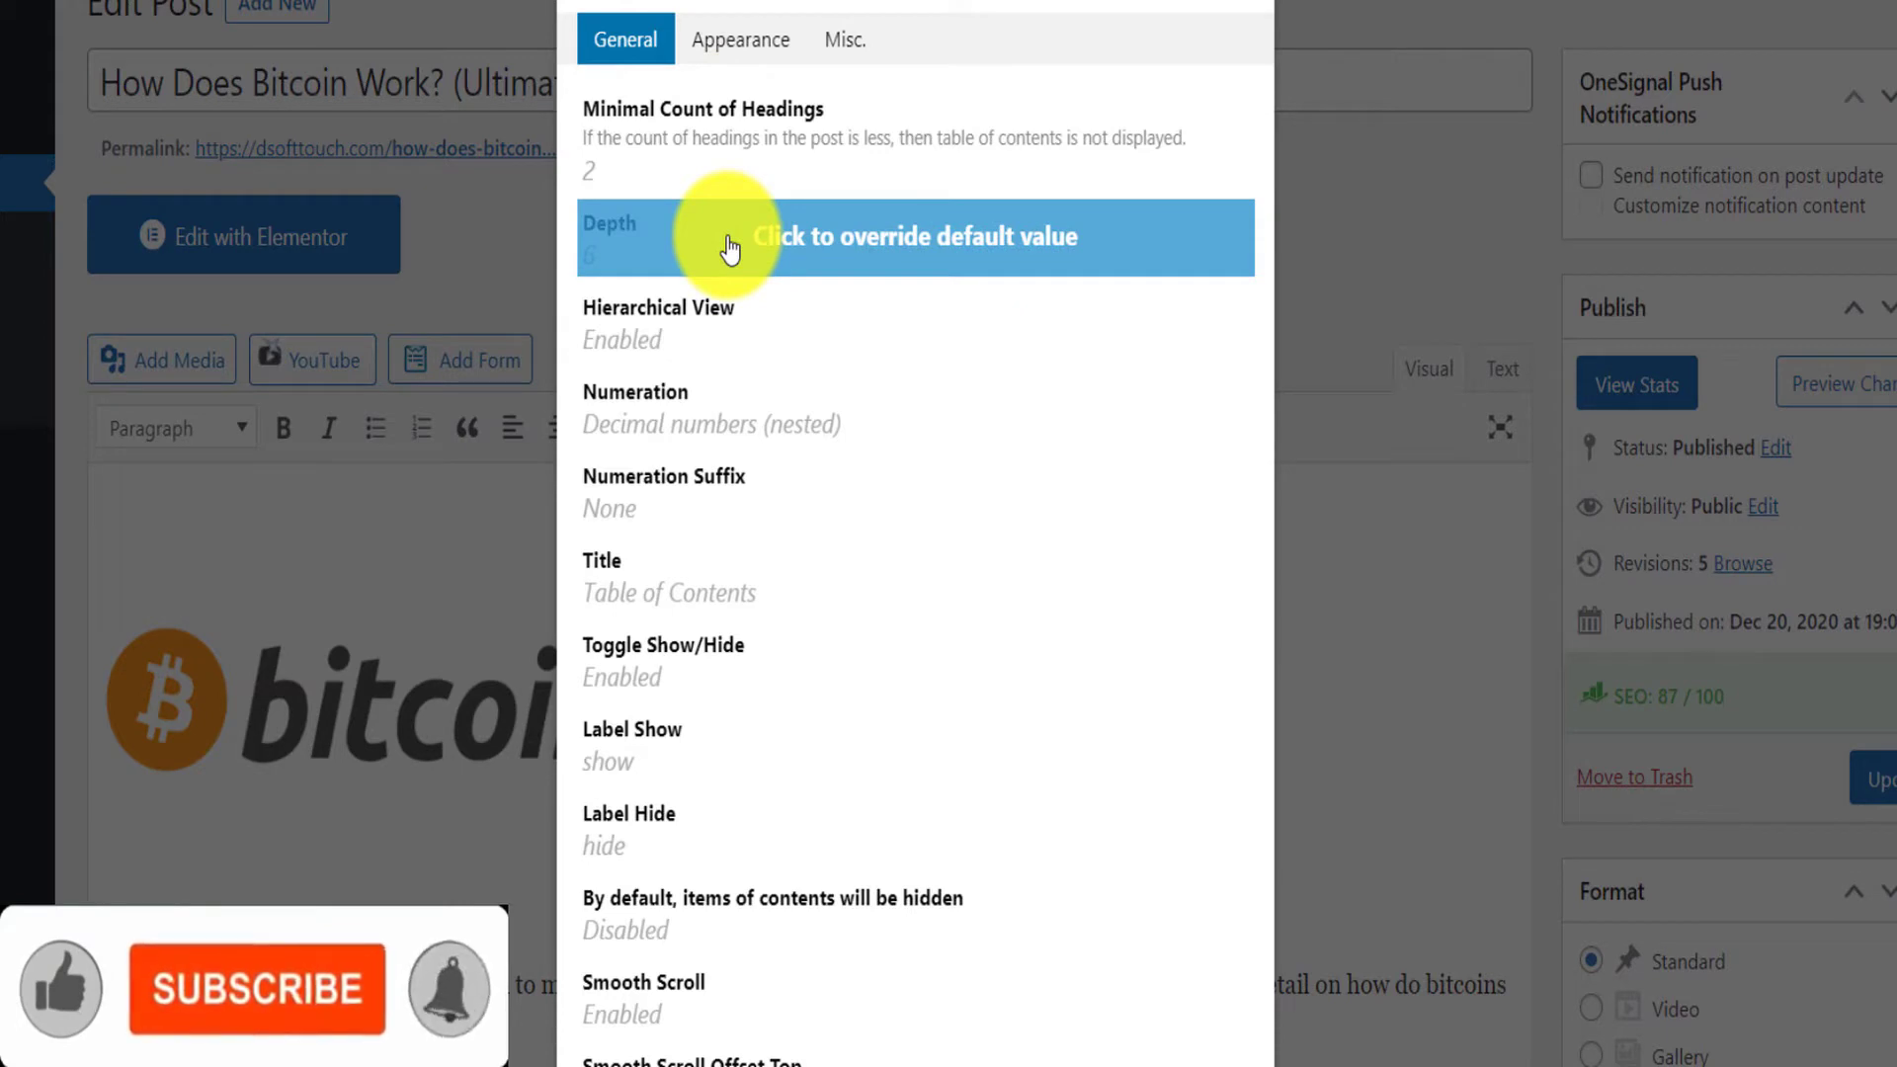
left_click(684, 255)
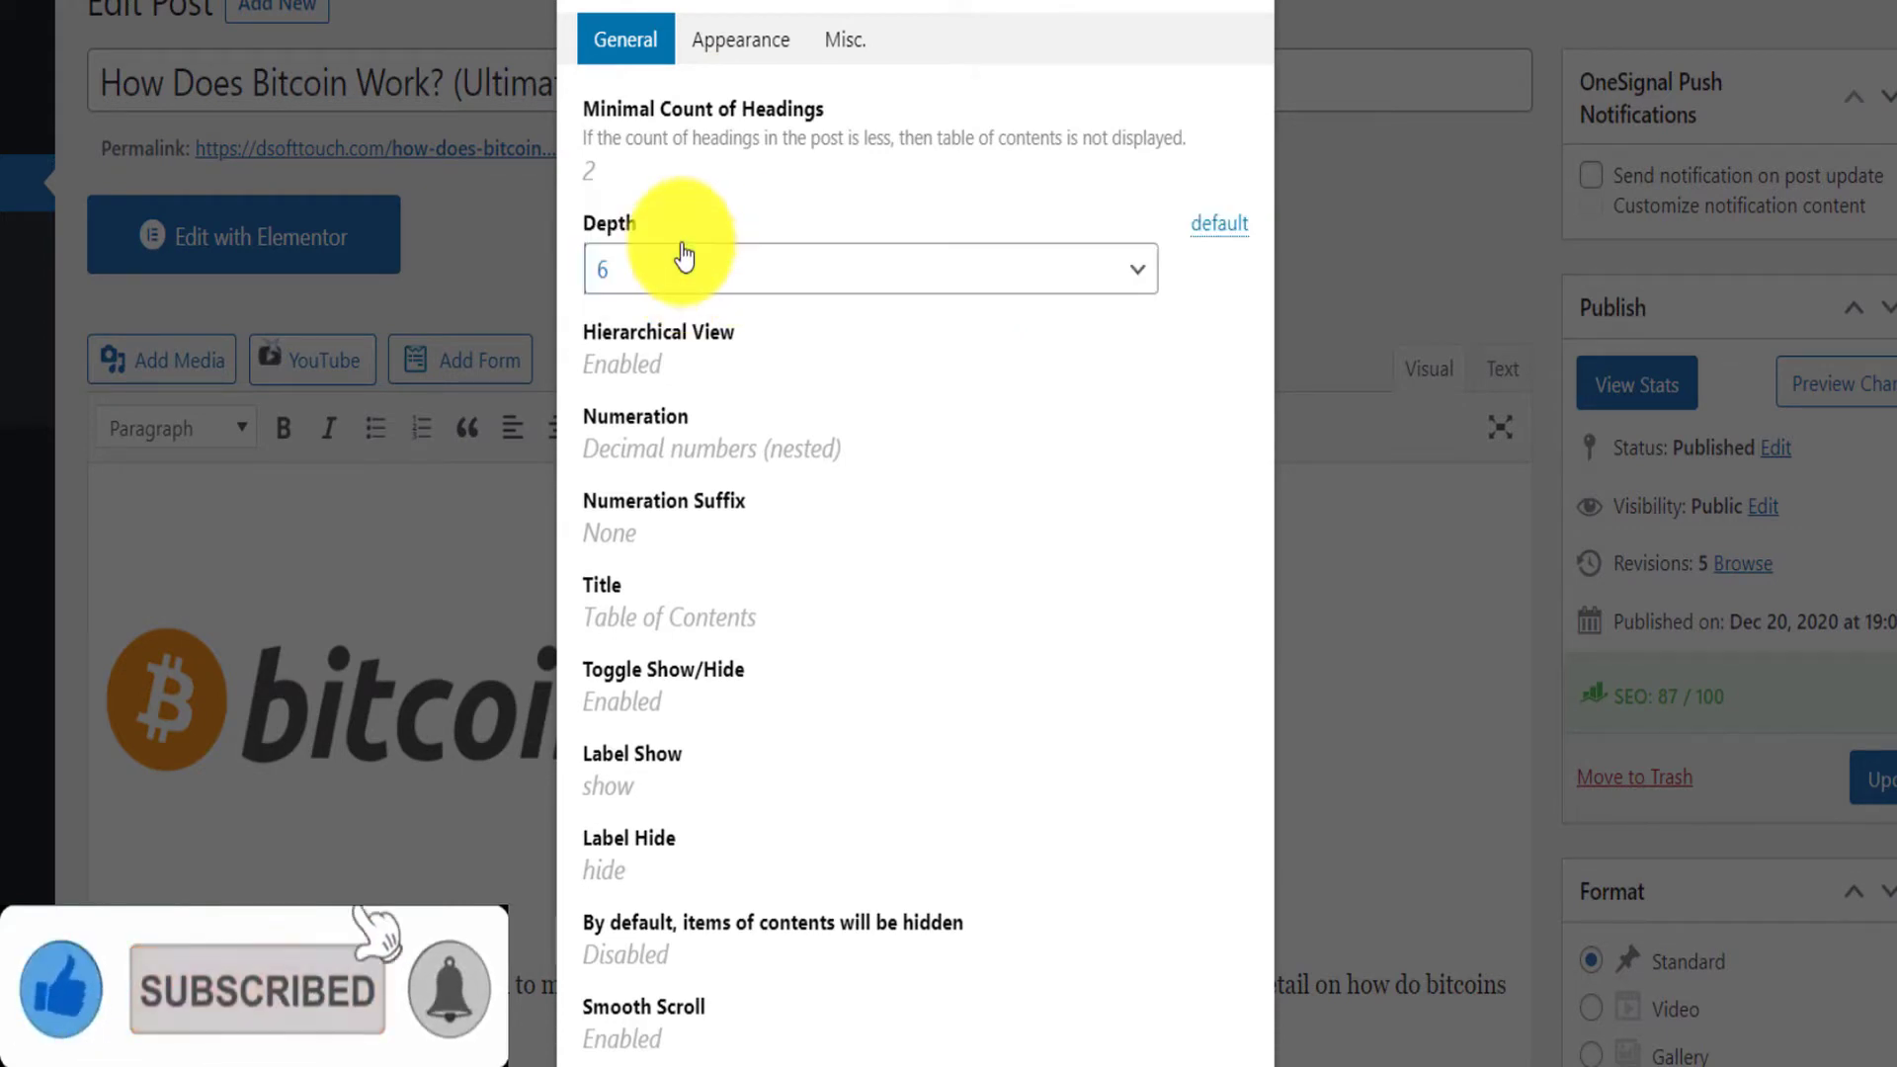
left_click(665, 265)
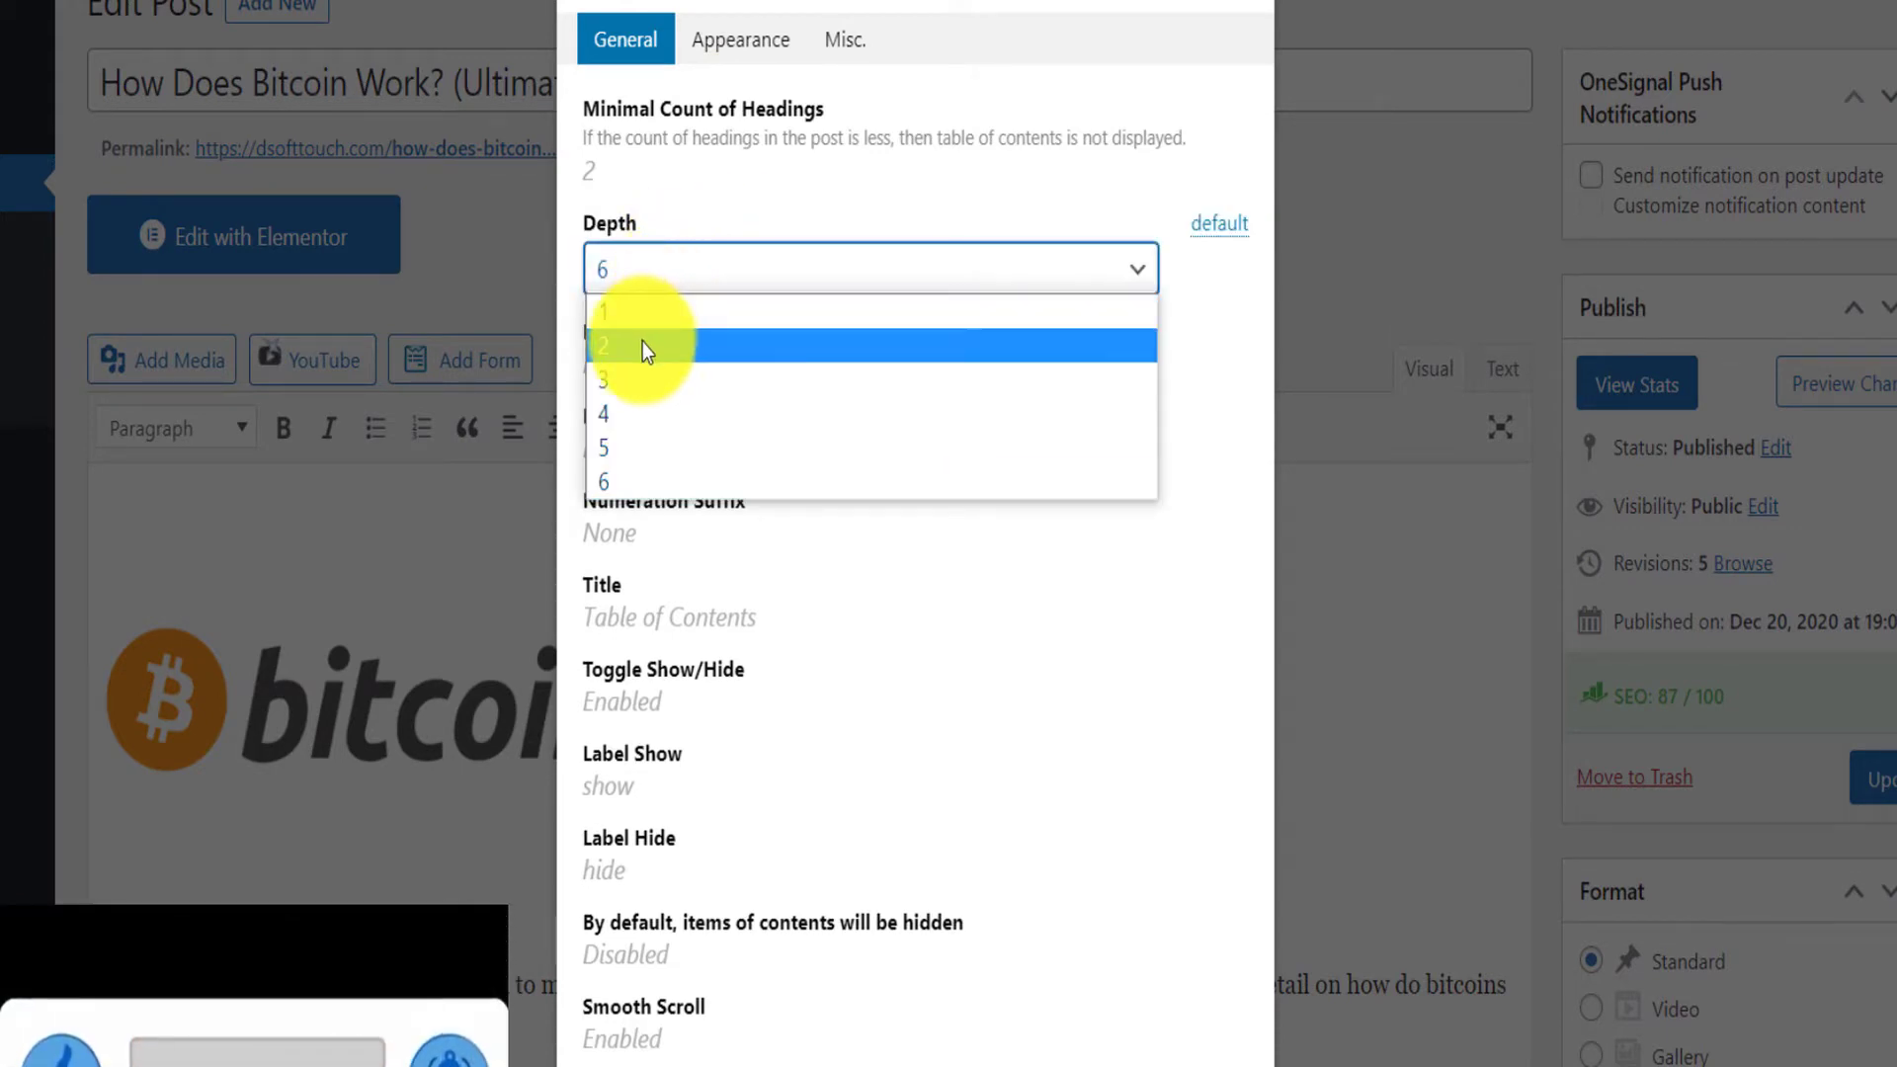
left_click(643, 345)
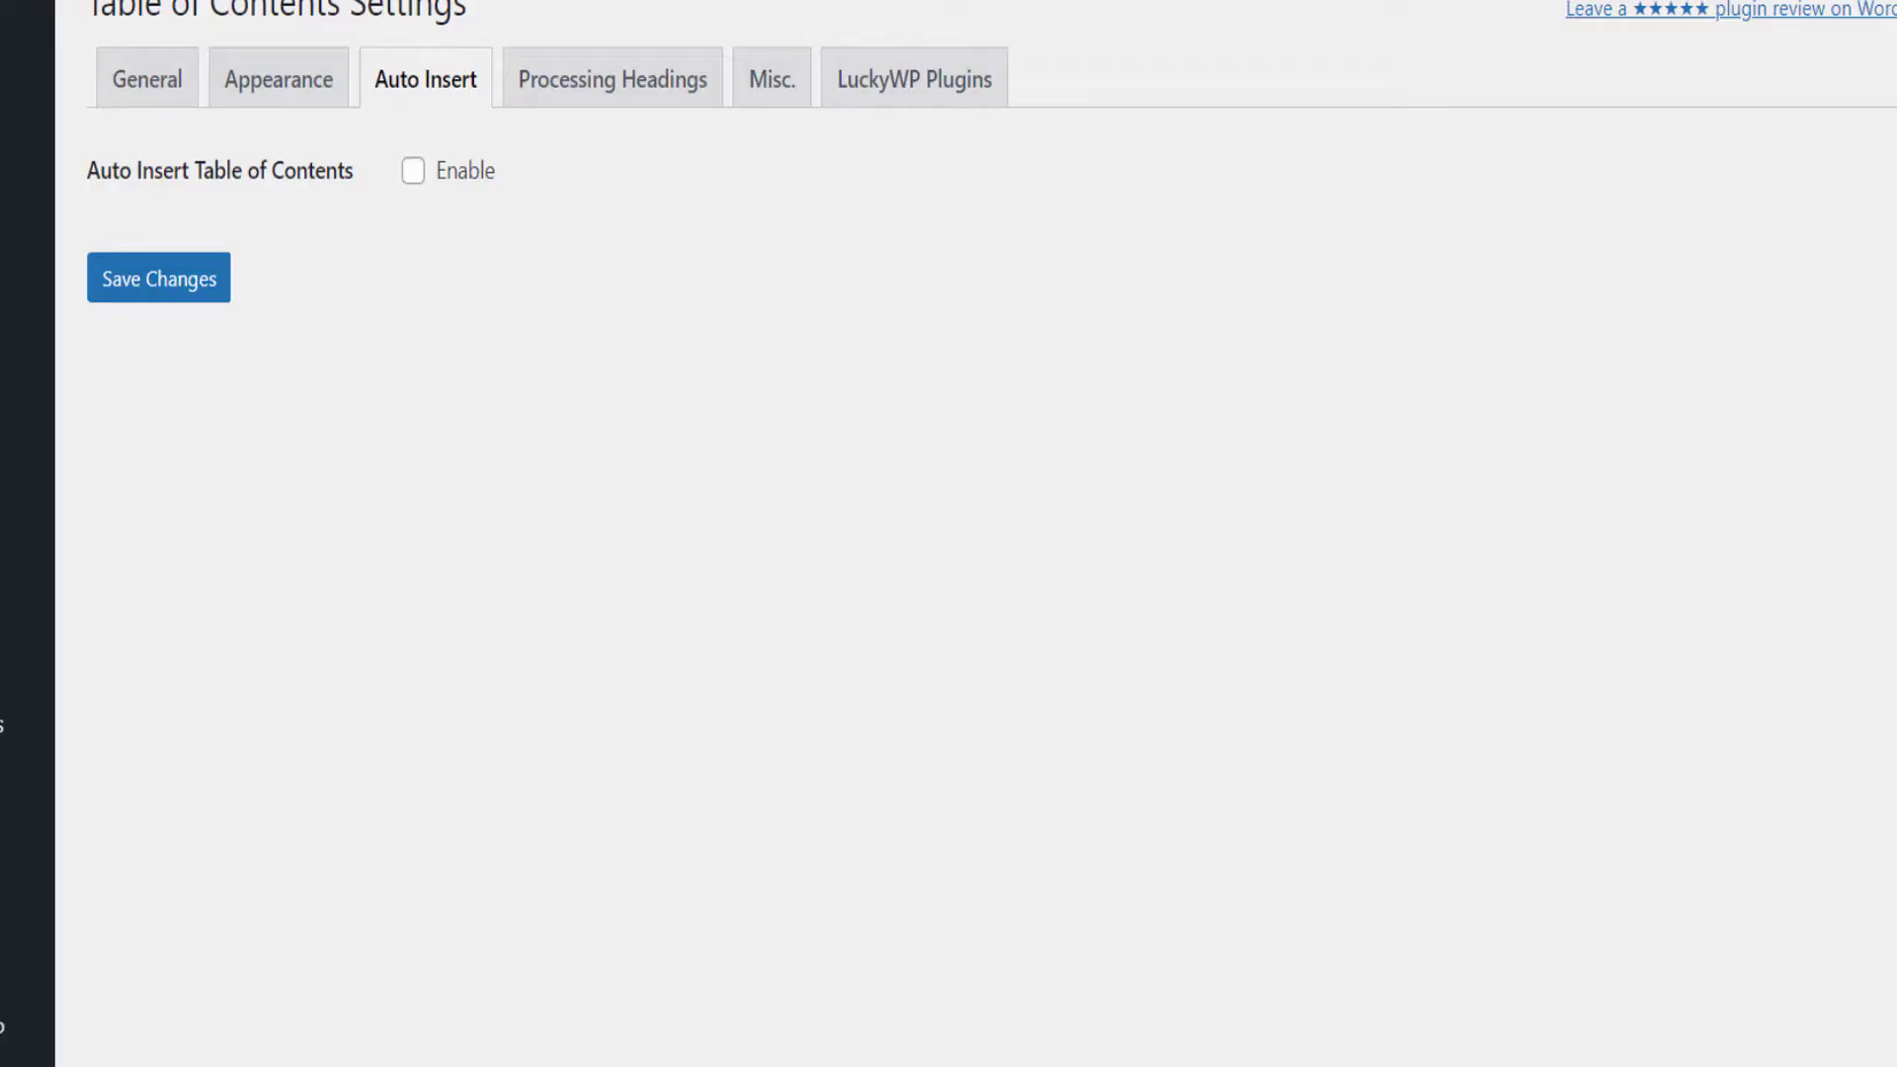
- Set the default Depth to 2 in the general Table of Contents Settings and save the changes
left_click(178, 81)
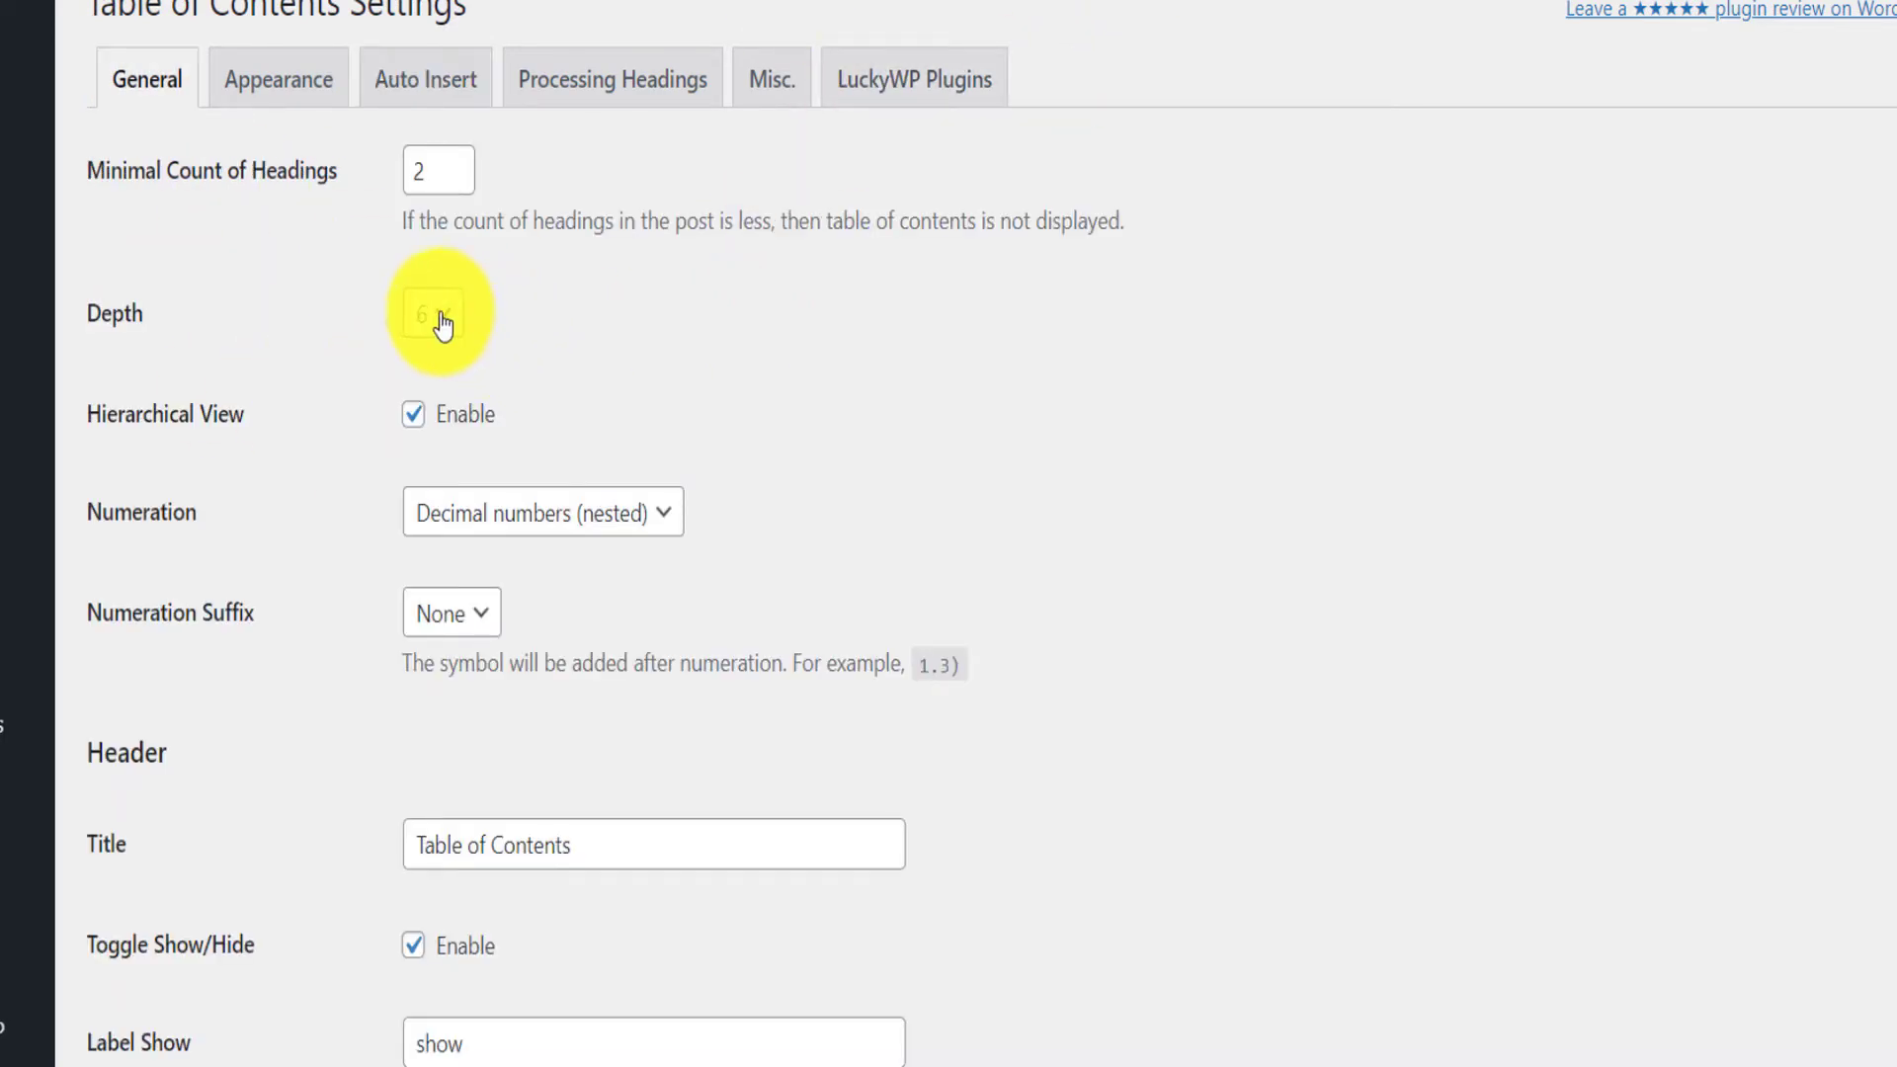
left_click(435, 317)
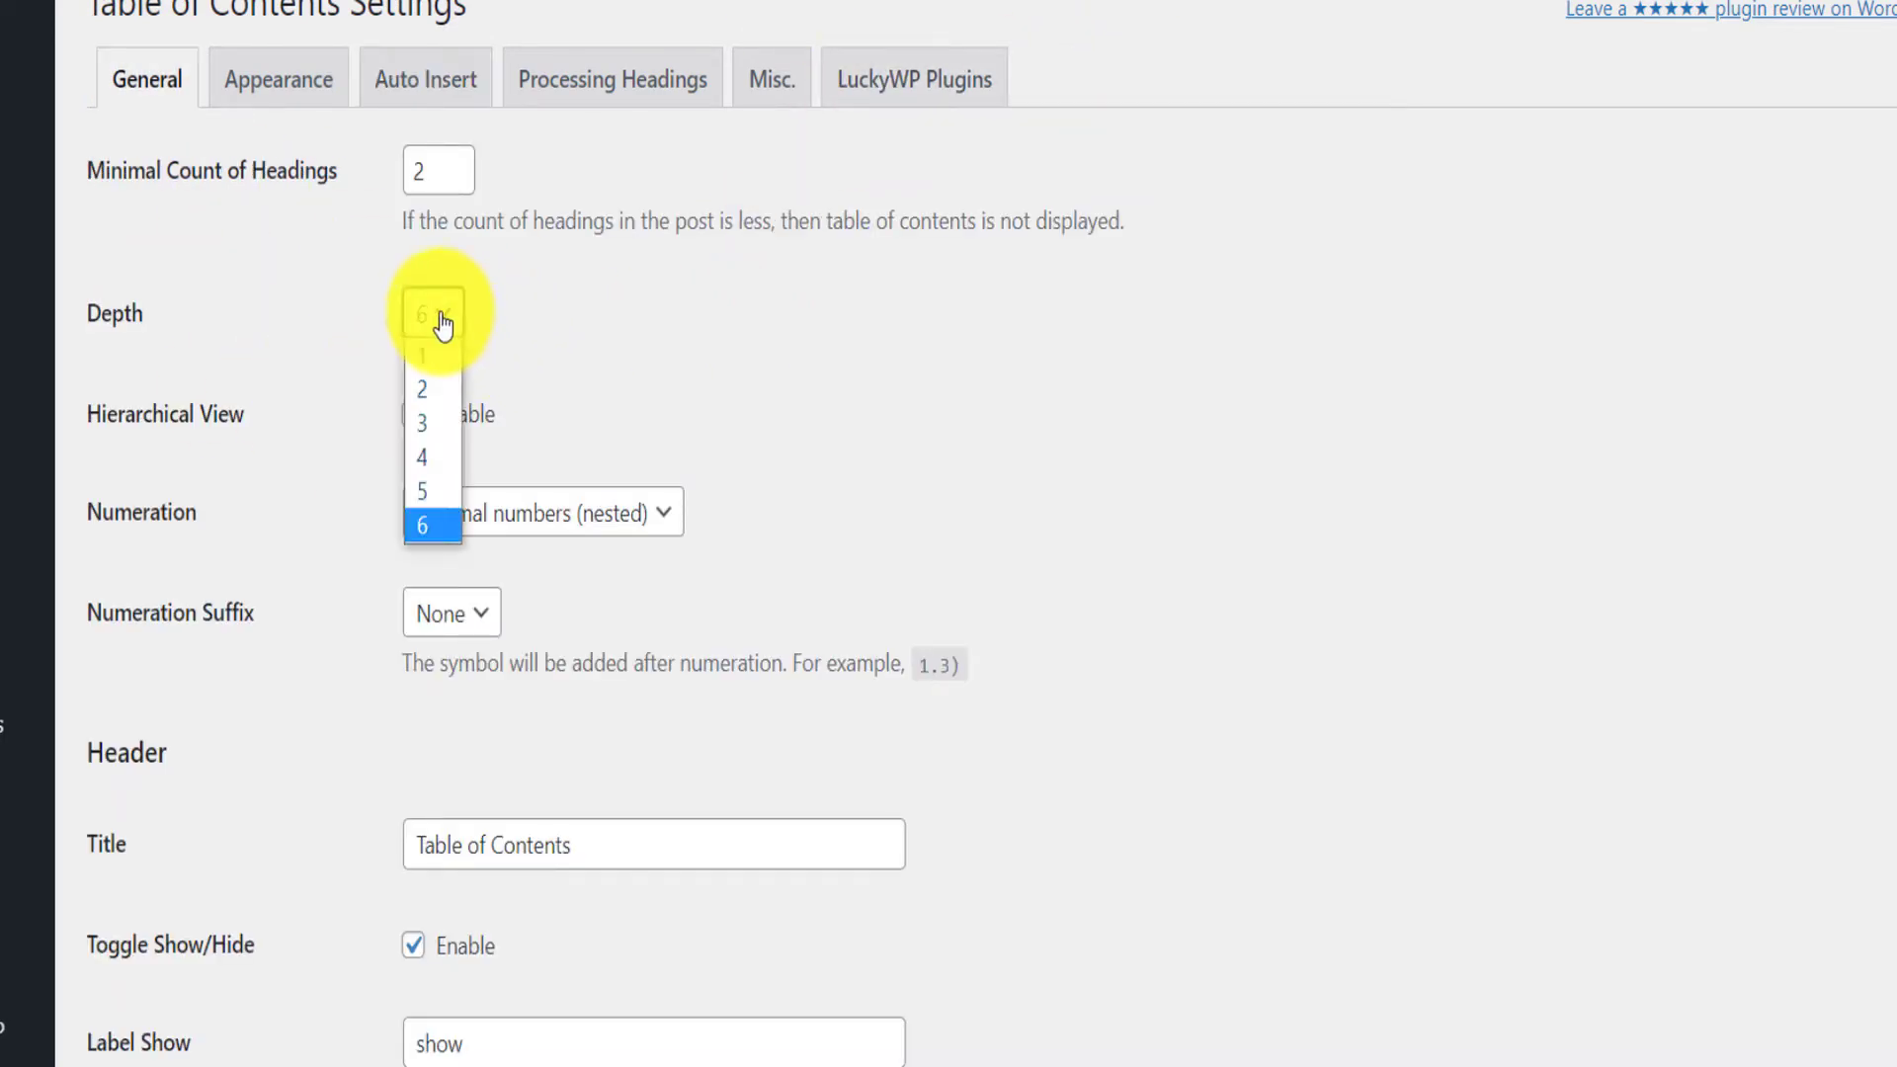
left_click(422, 390)
scroll(494, 737, "down", 8)
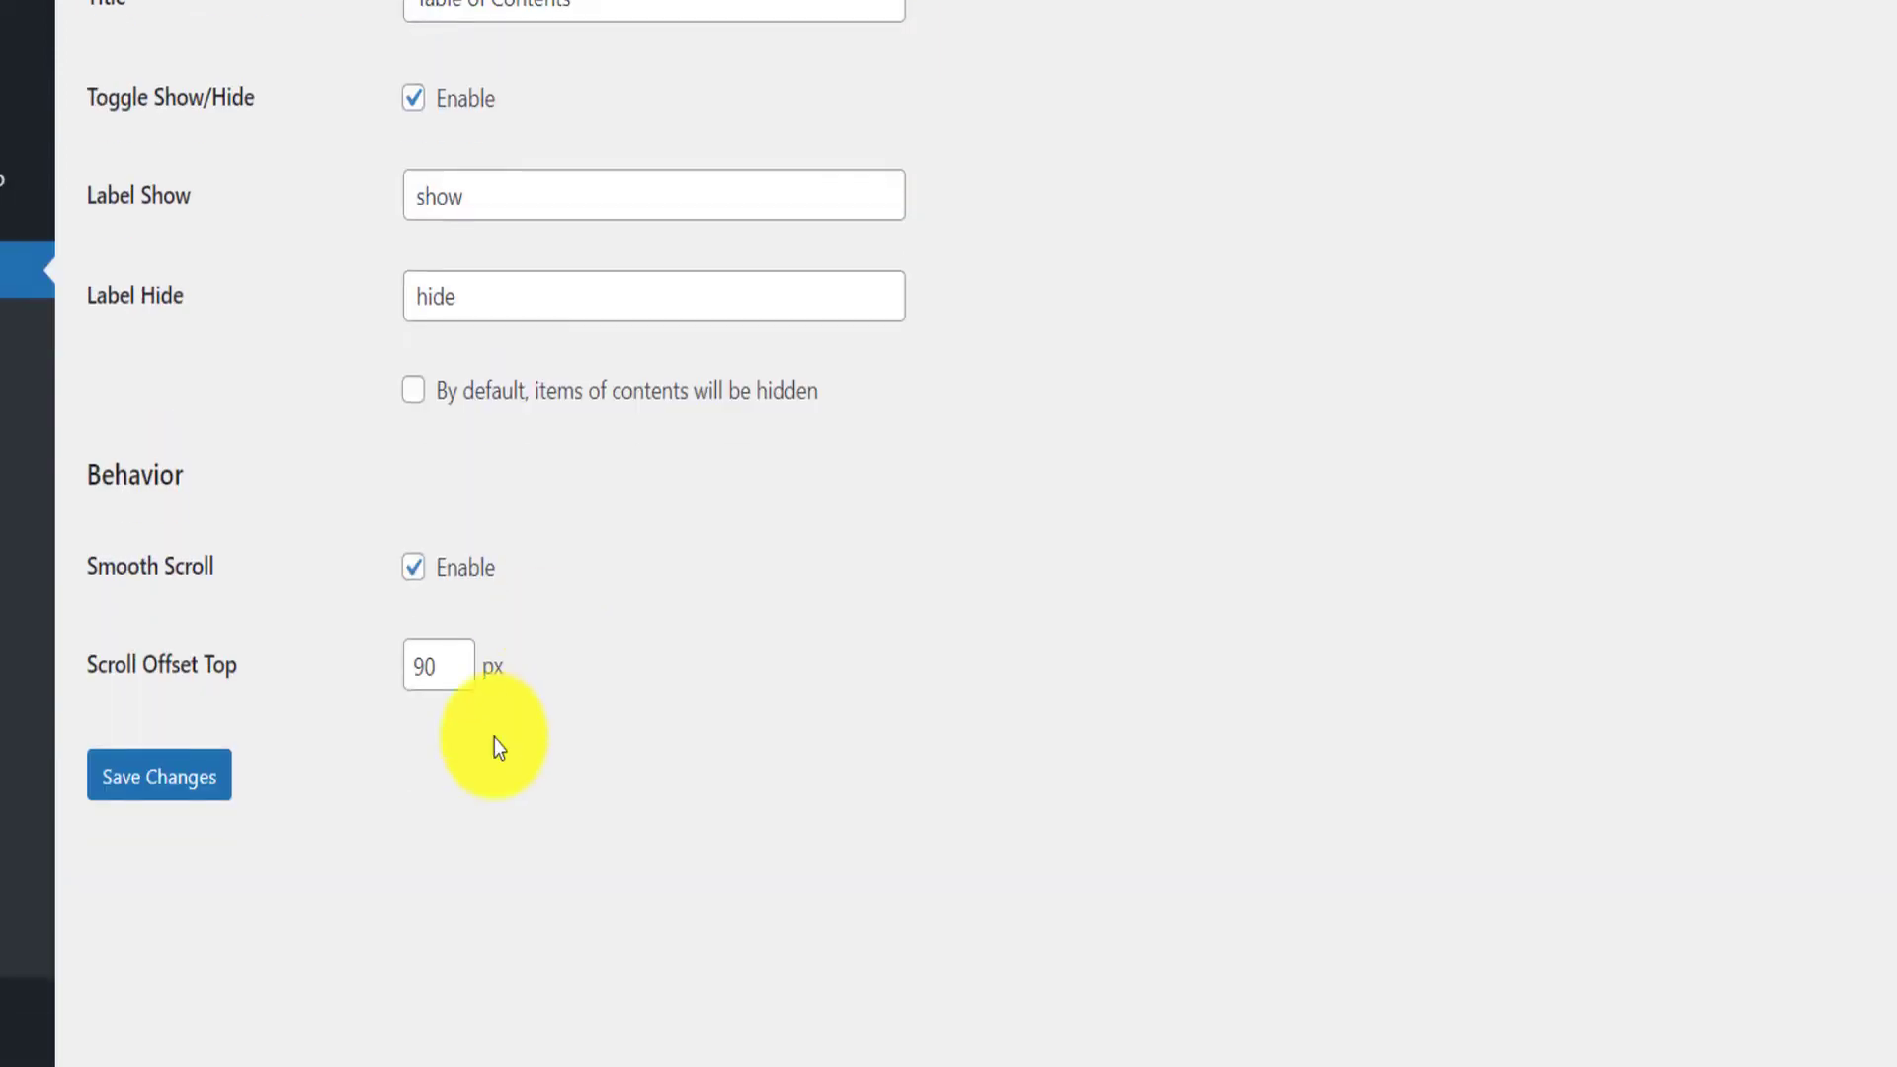
left_click(156, 773)
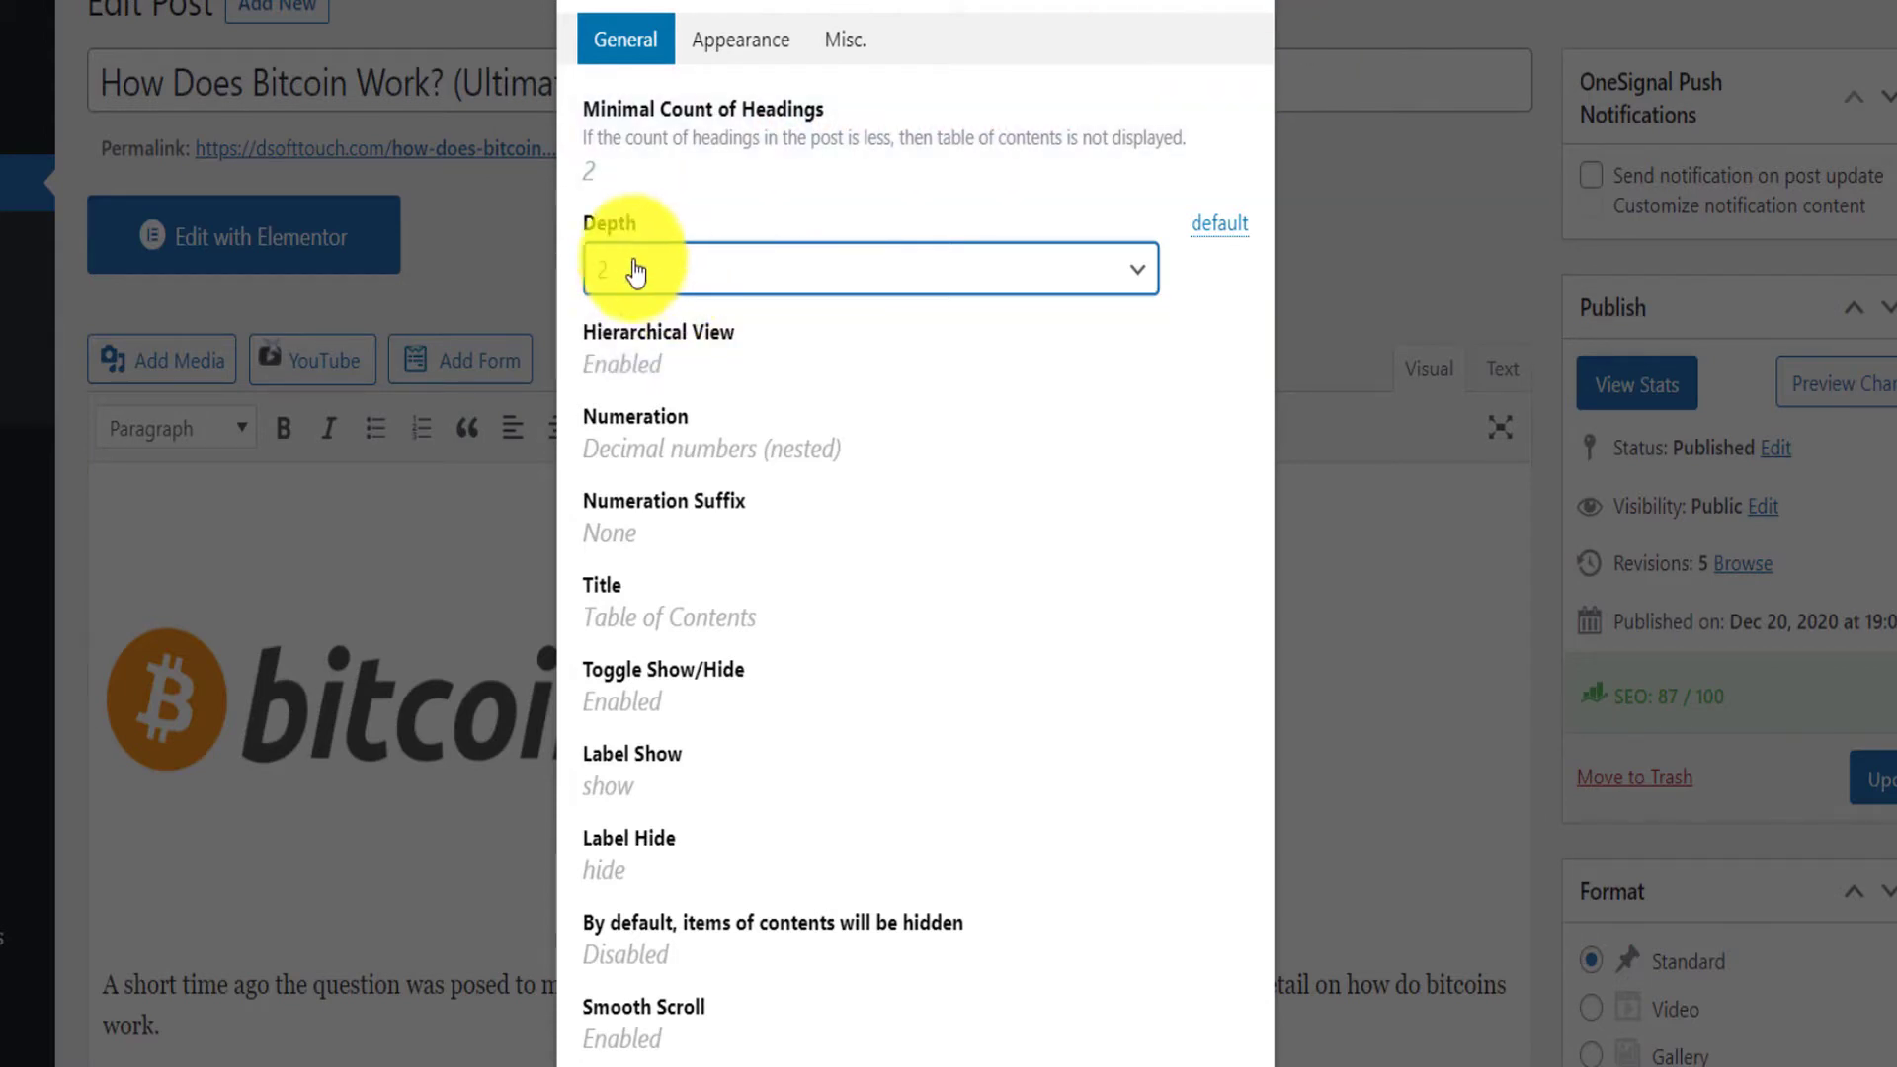
- Keep "Table of Contents" as the block's overridden title and save its settings to insert it below the bitcoin logo
scroll(783, 543, "down", 3)
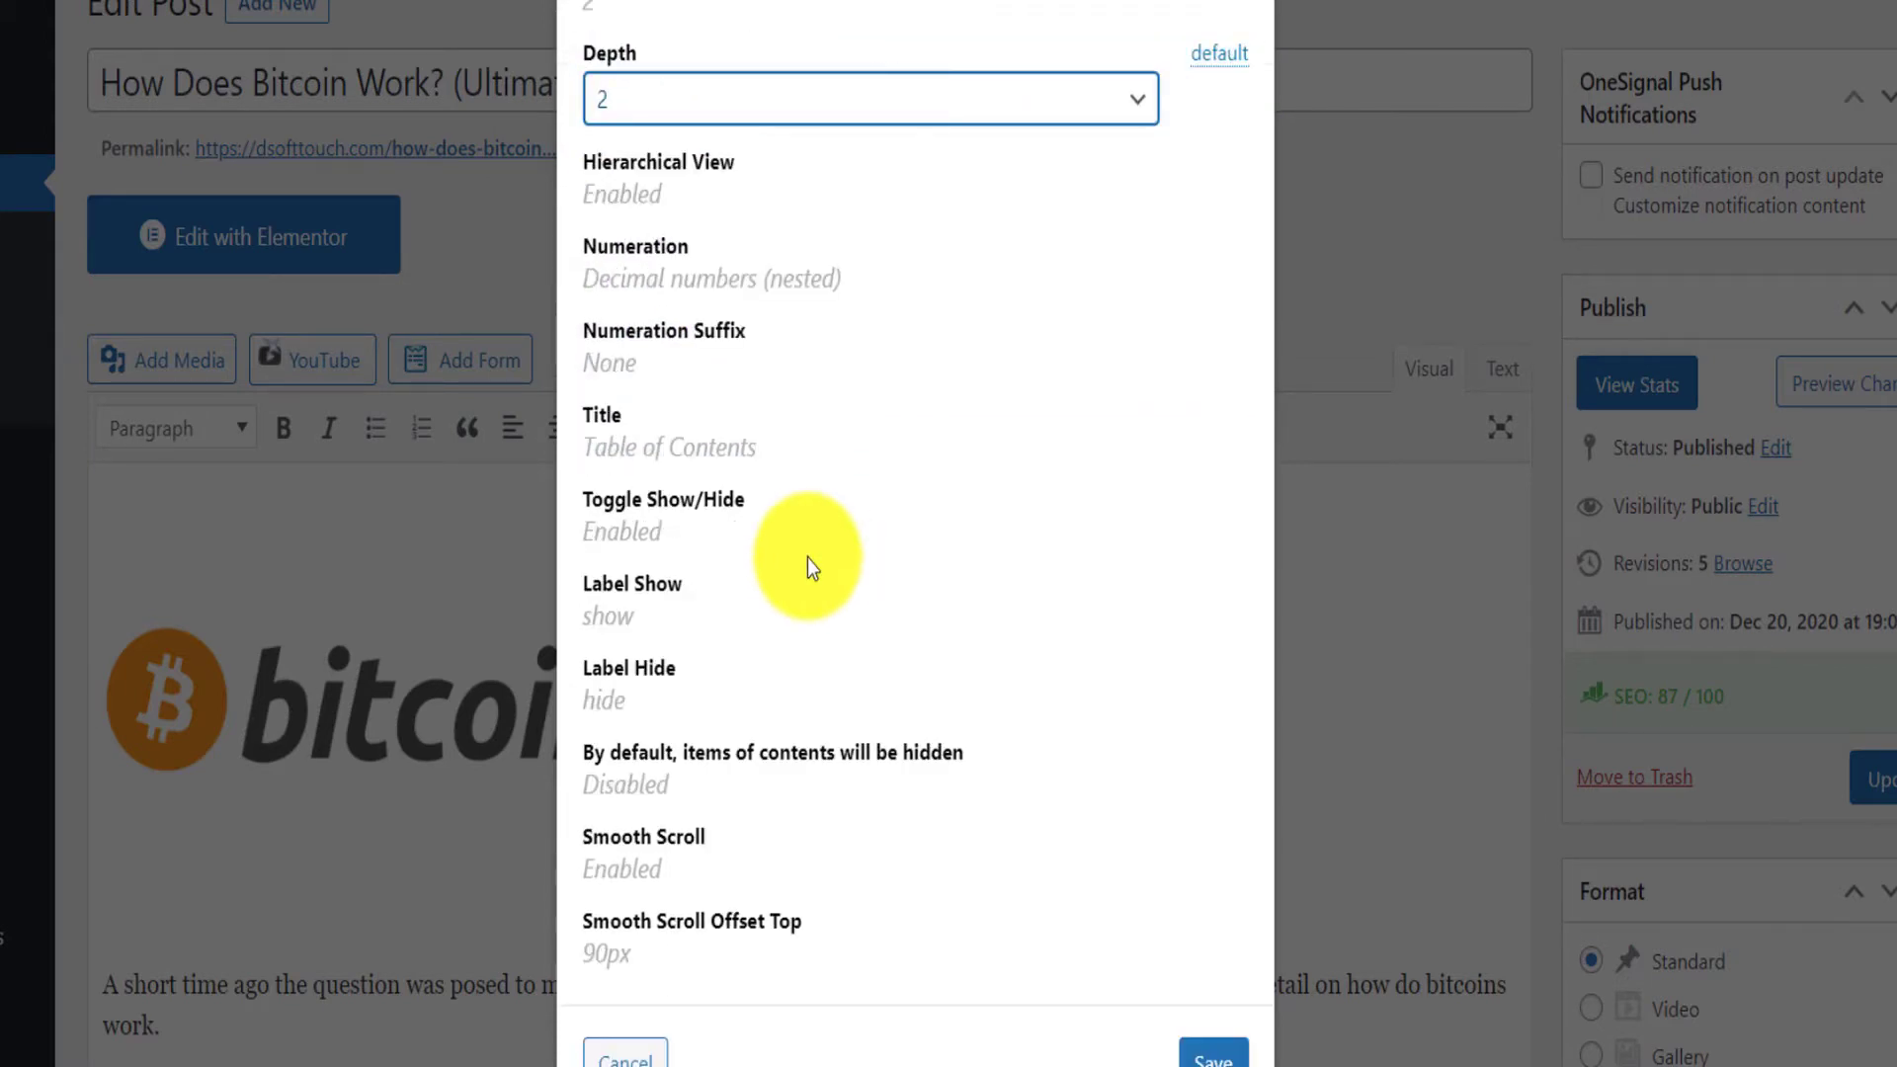
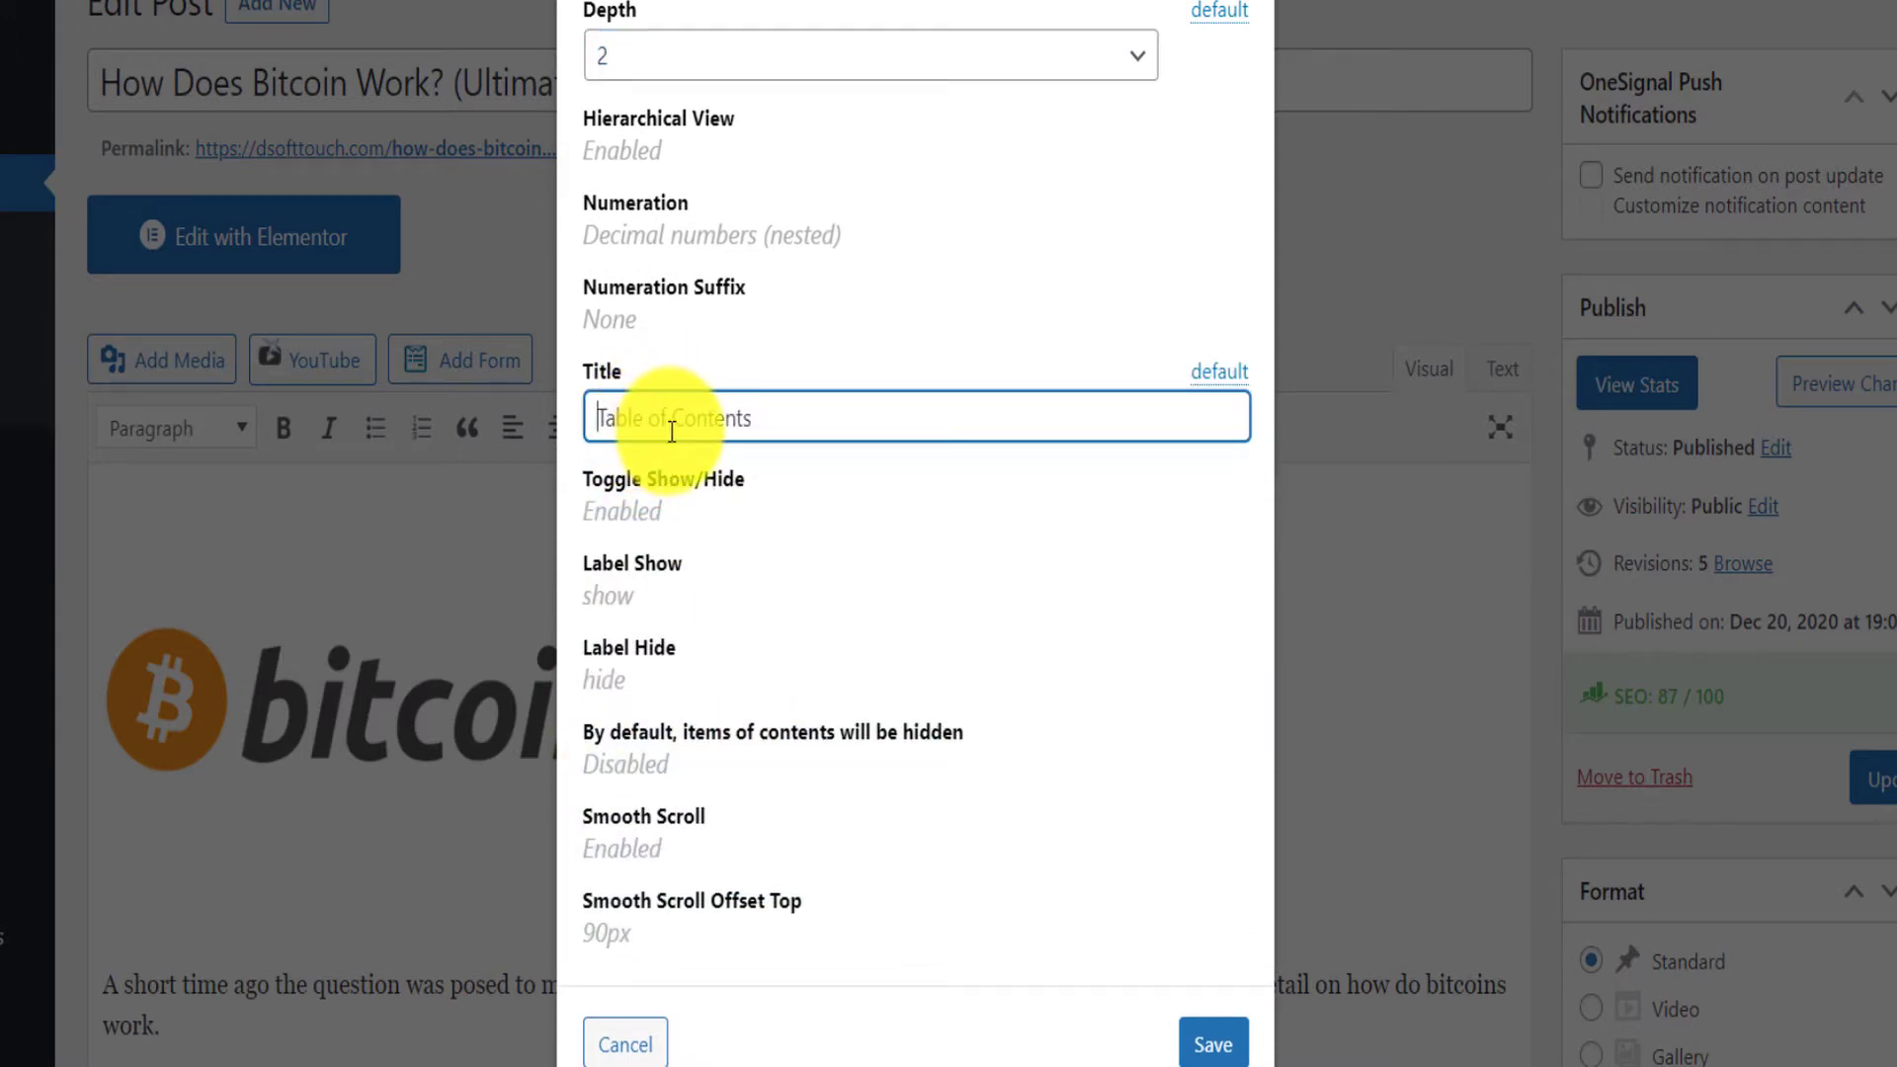
left_click_drag(672, 417, 514, 395)
key("BackSpace")
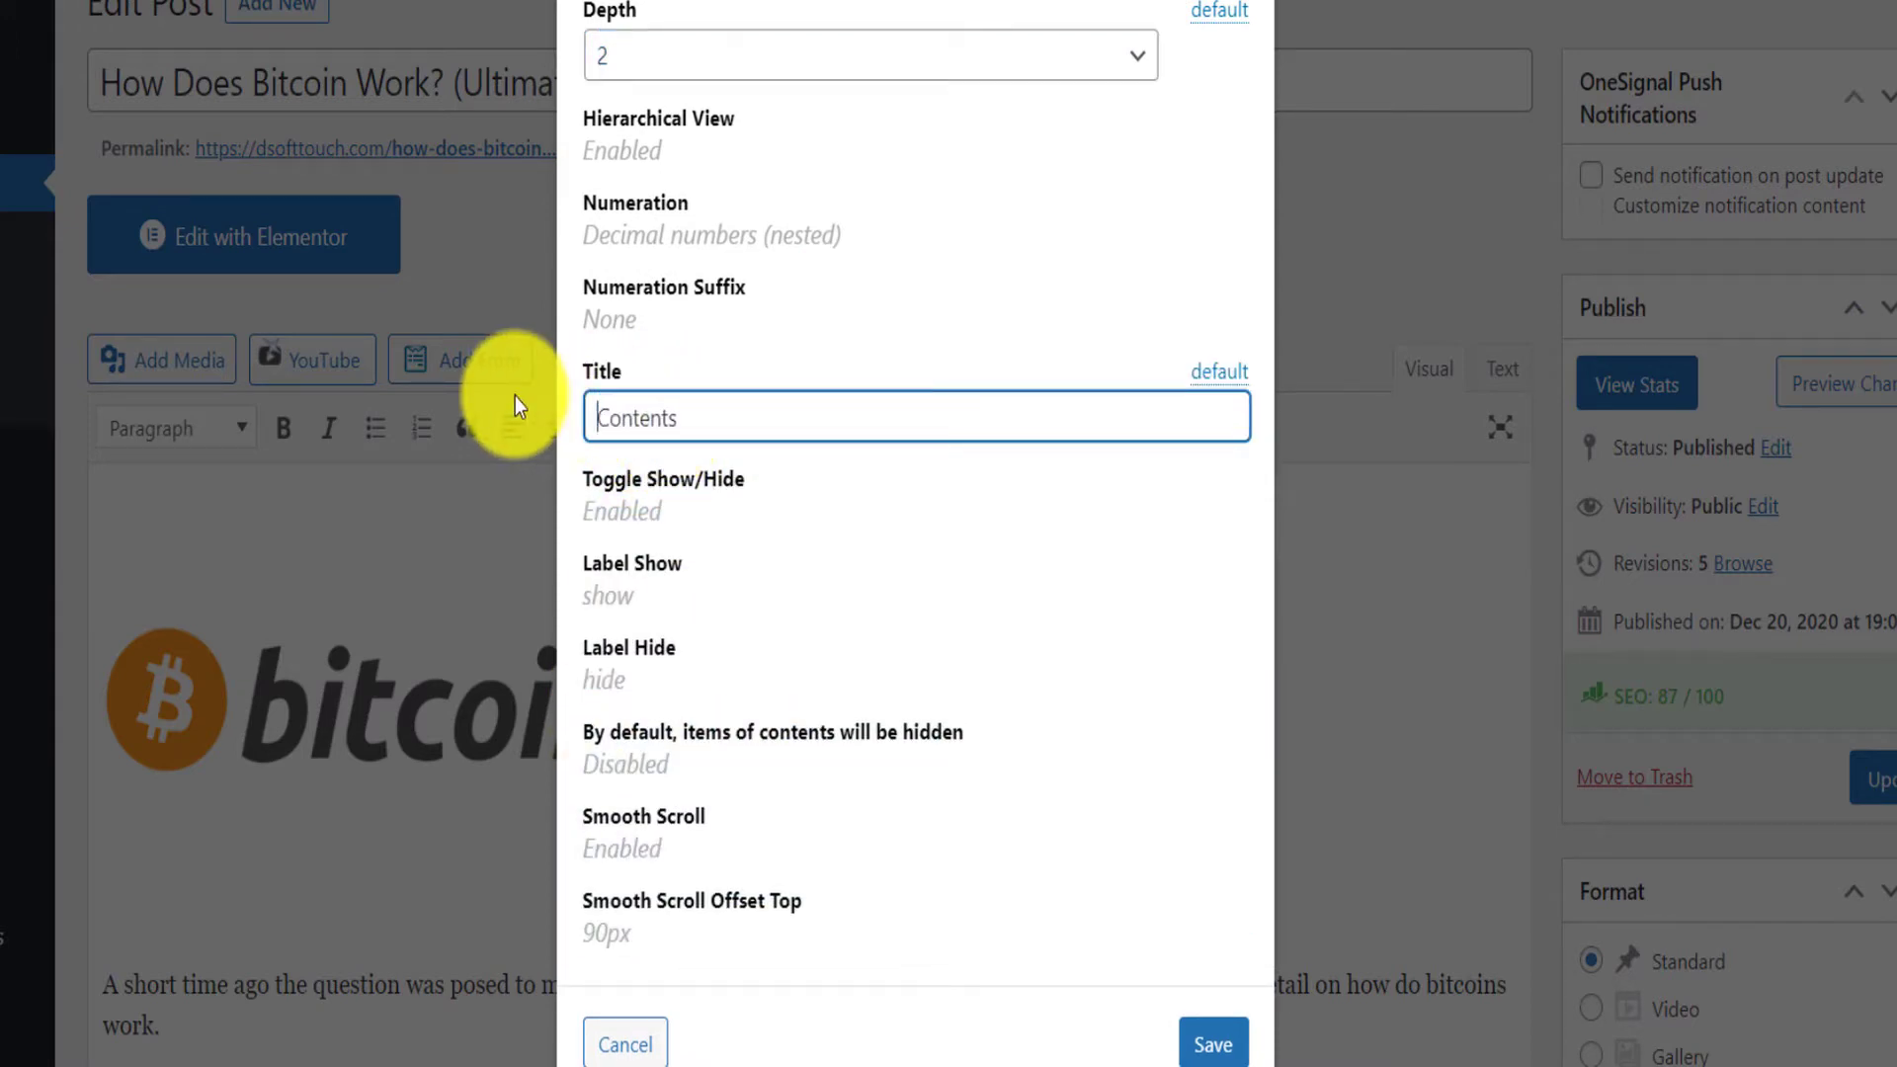
key("ctrl+z")
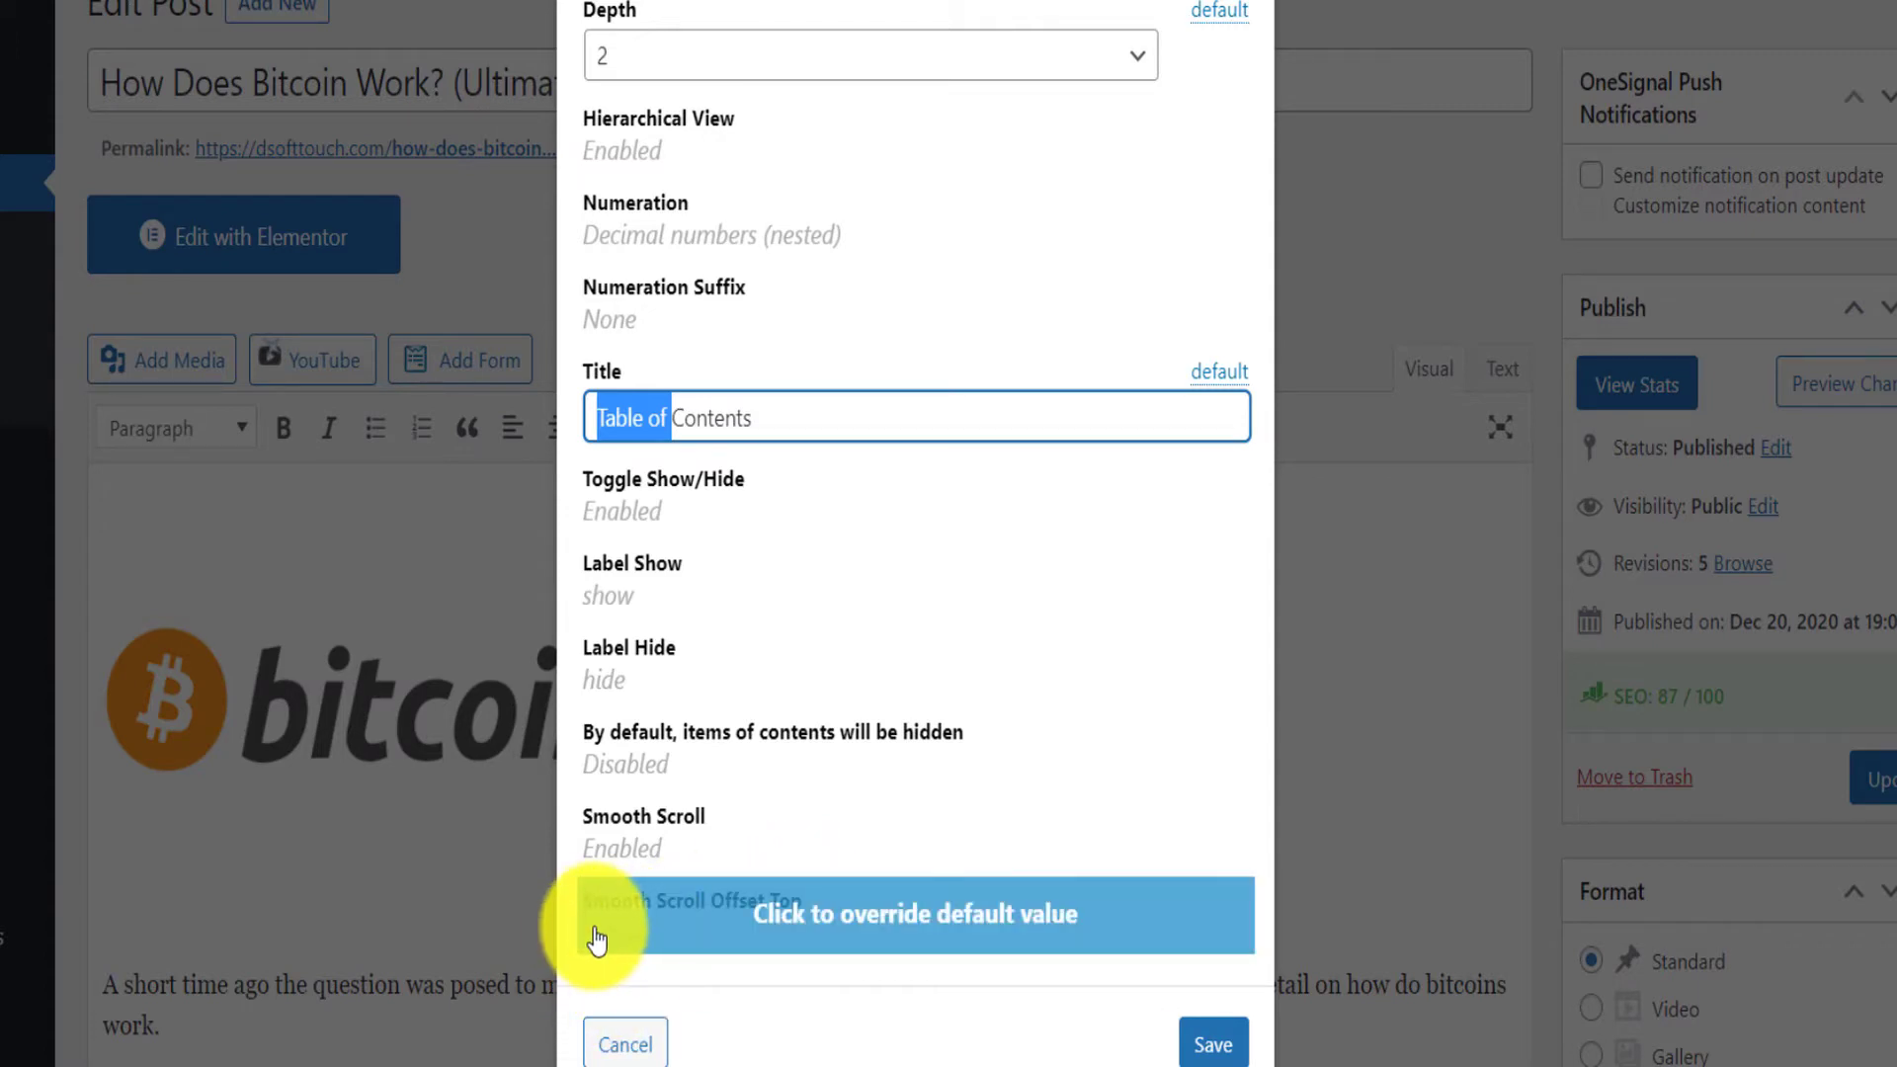
left_click(1214, 1045)
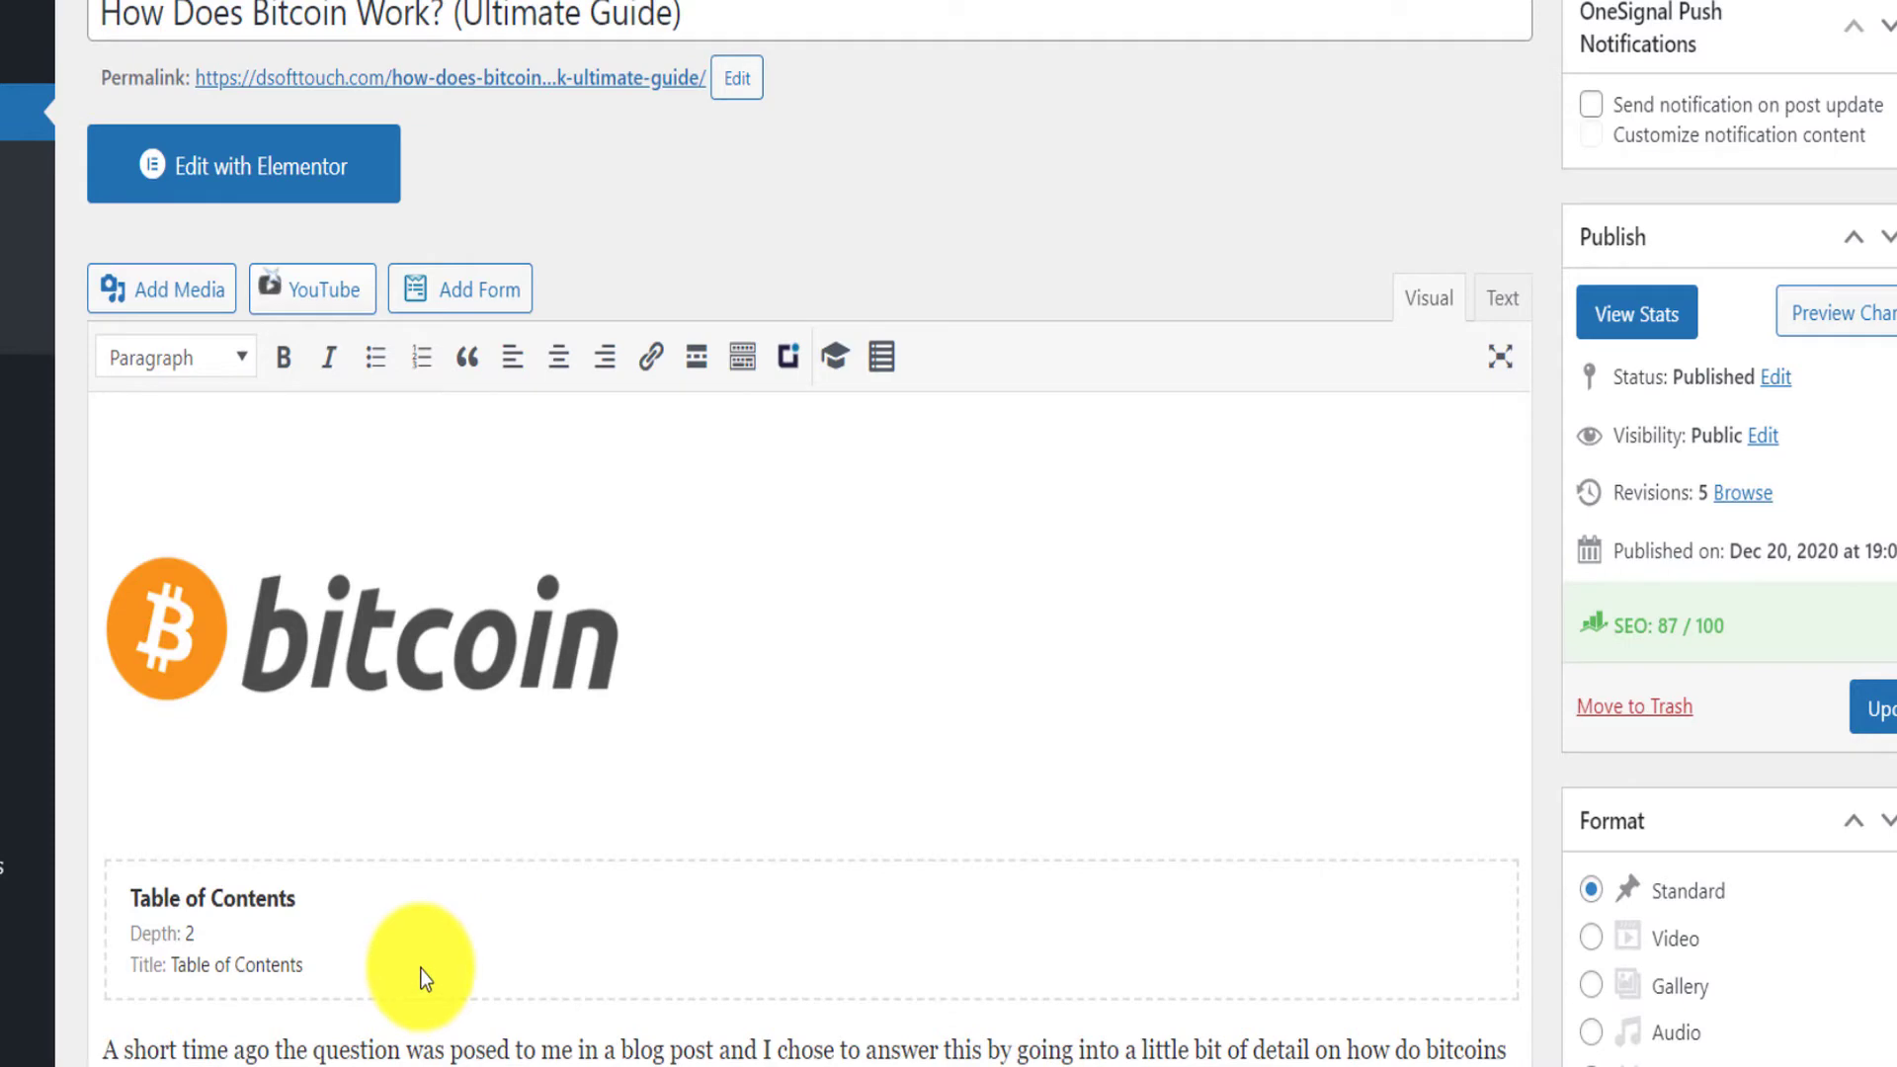
- Check the inserted Table of Contents block in the post and update the post
scroll(524, 704, "down", 3)
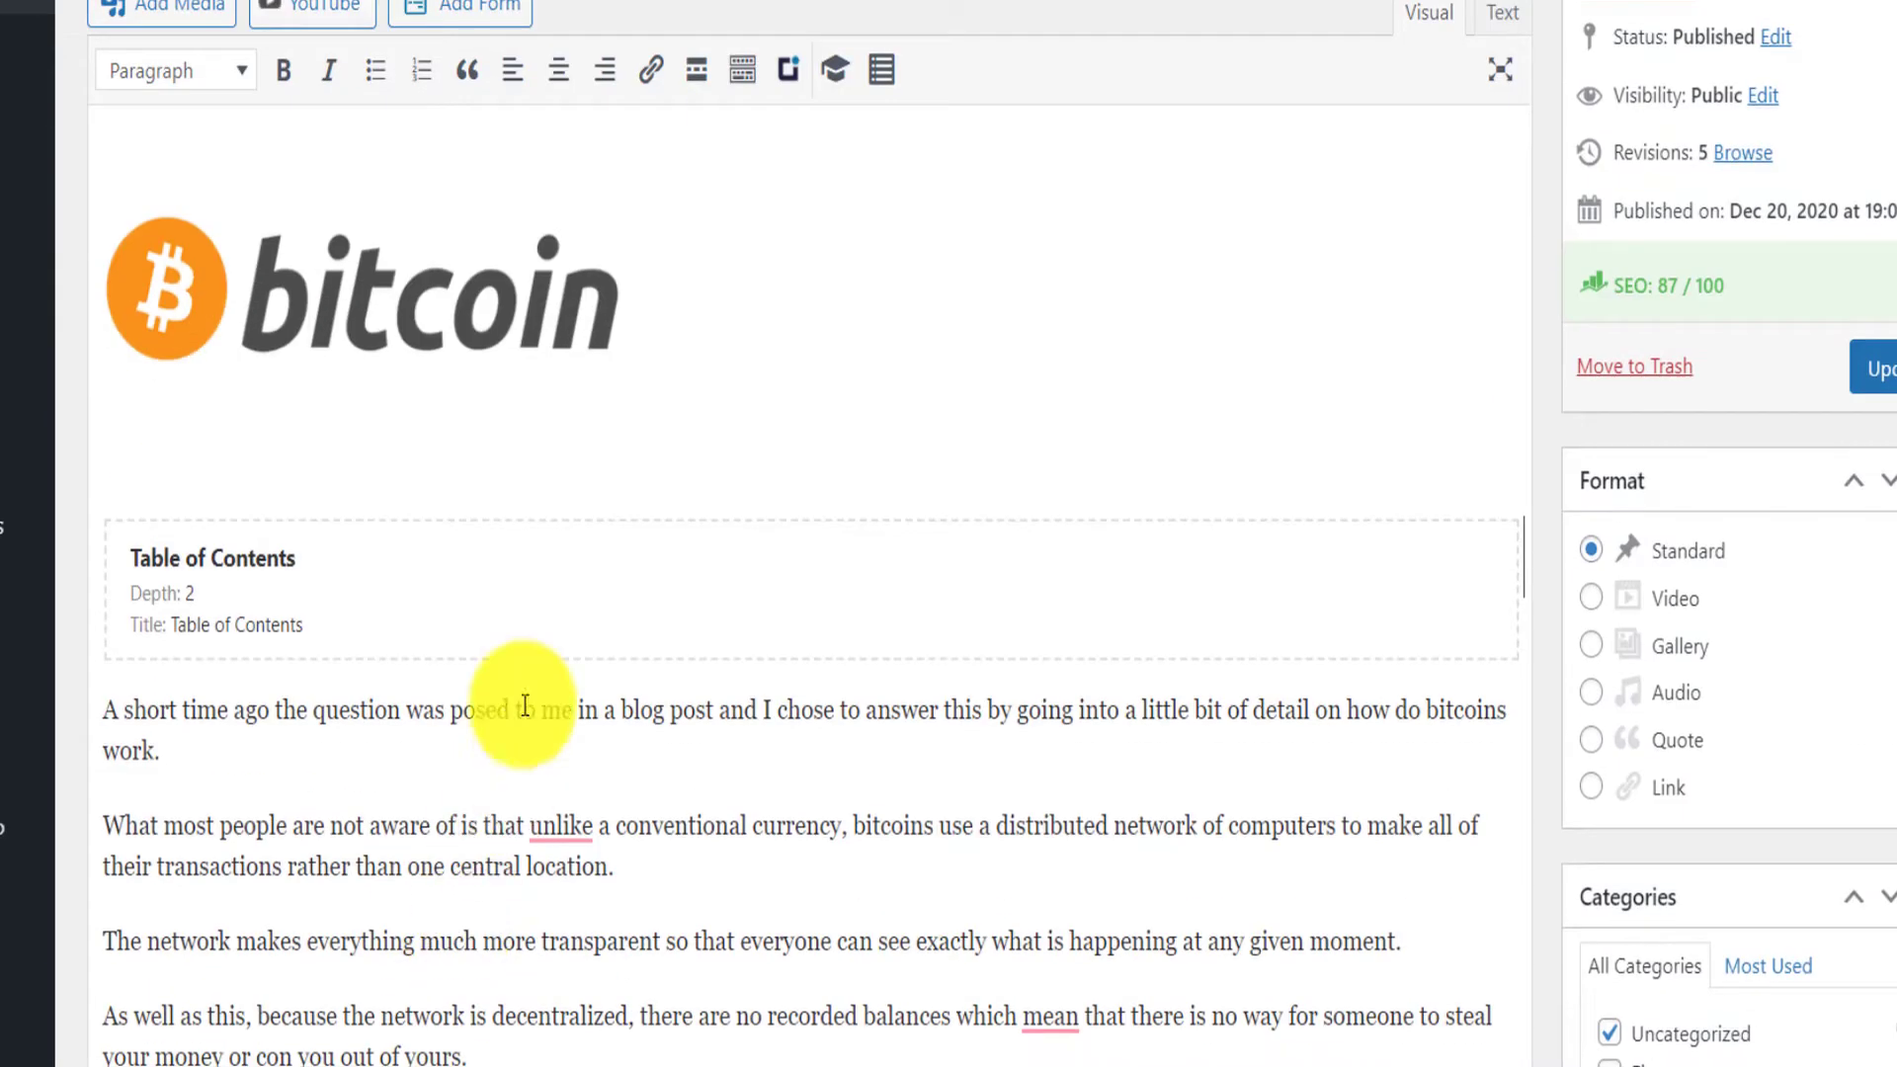
left_click(430, 571)
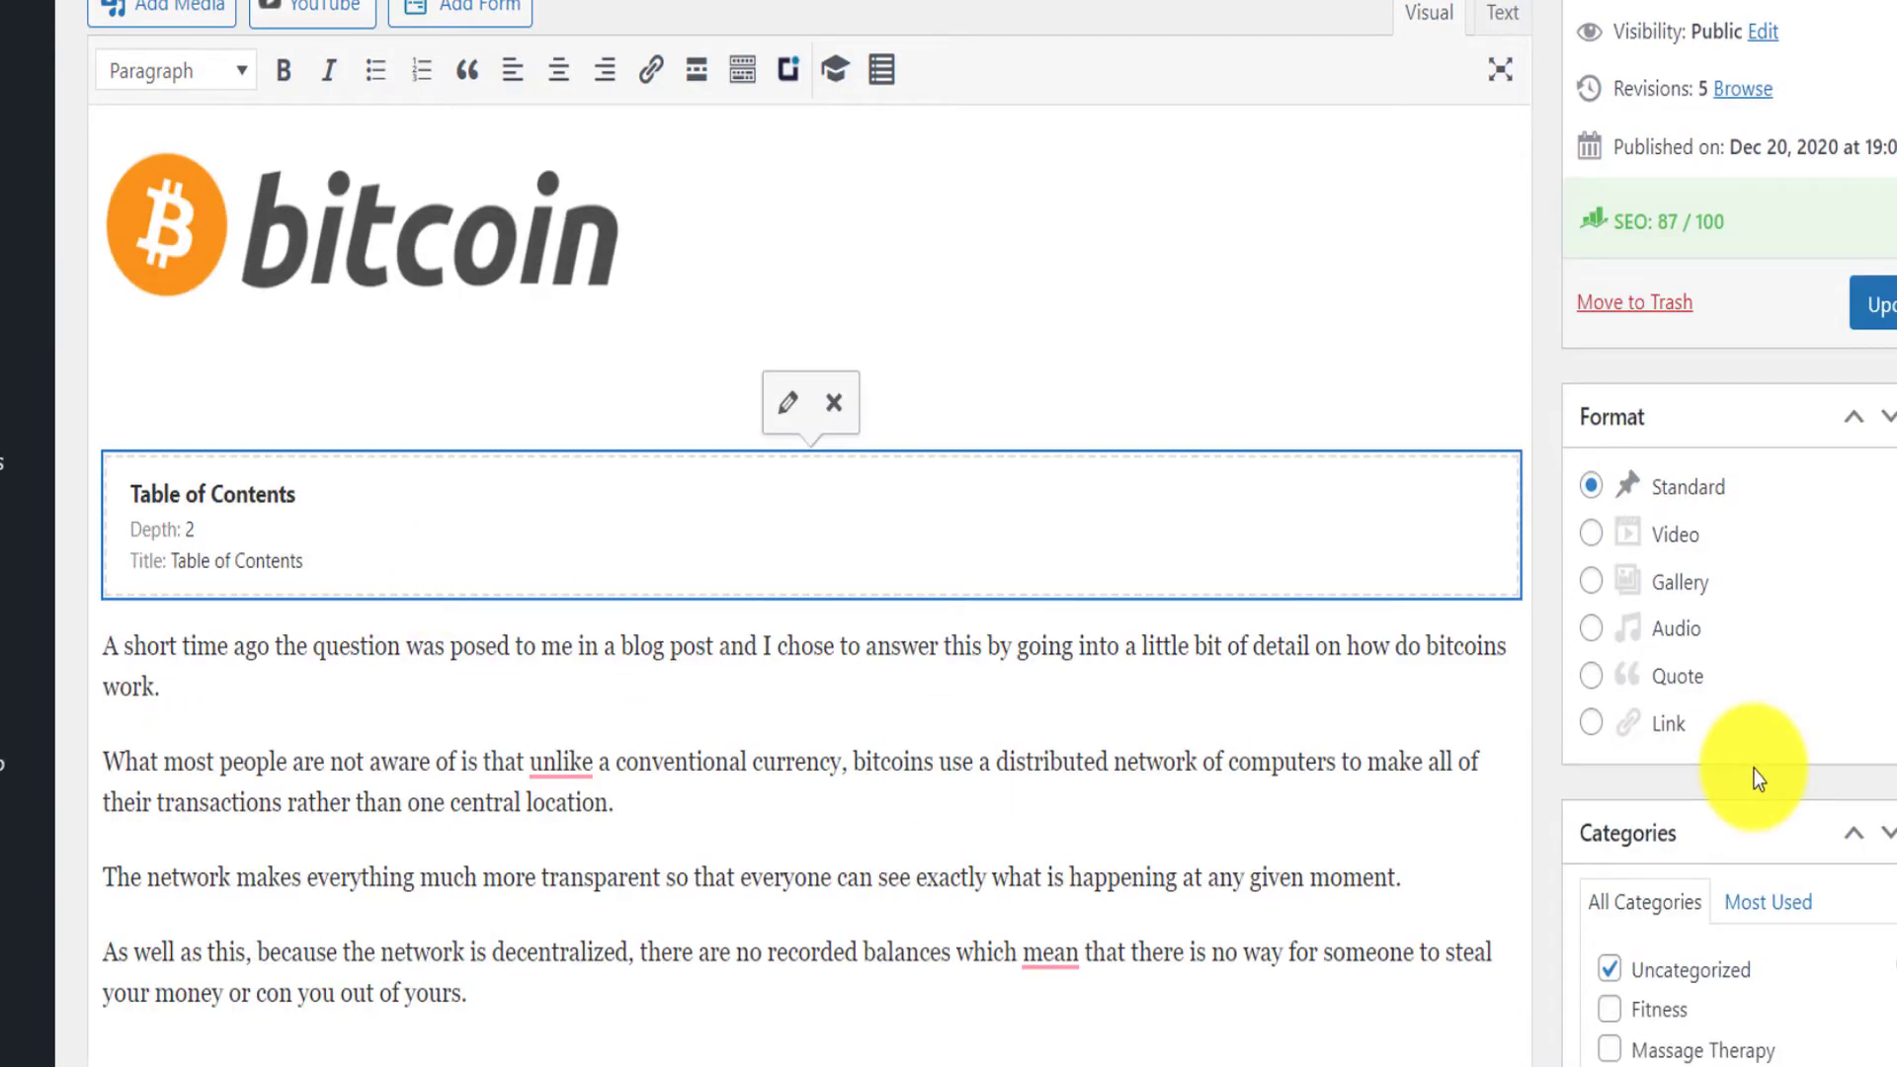
scroll(1851, 665, "down", 3)
scroll(1863, 500, "up", 8)
left_click(1831, 386)
- Test the live post's table of contents links for "Proof of Work", "So how does bitcoin work?" and "Video Tutorial on How does Bitcoin"
scroll(1892, 103, "down", 6)
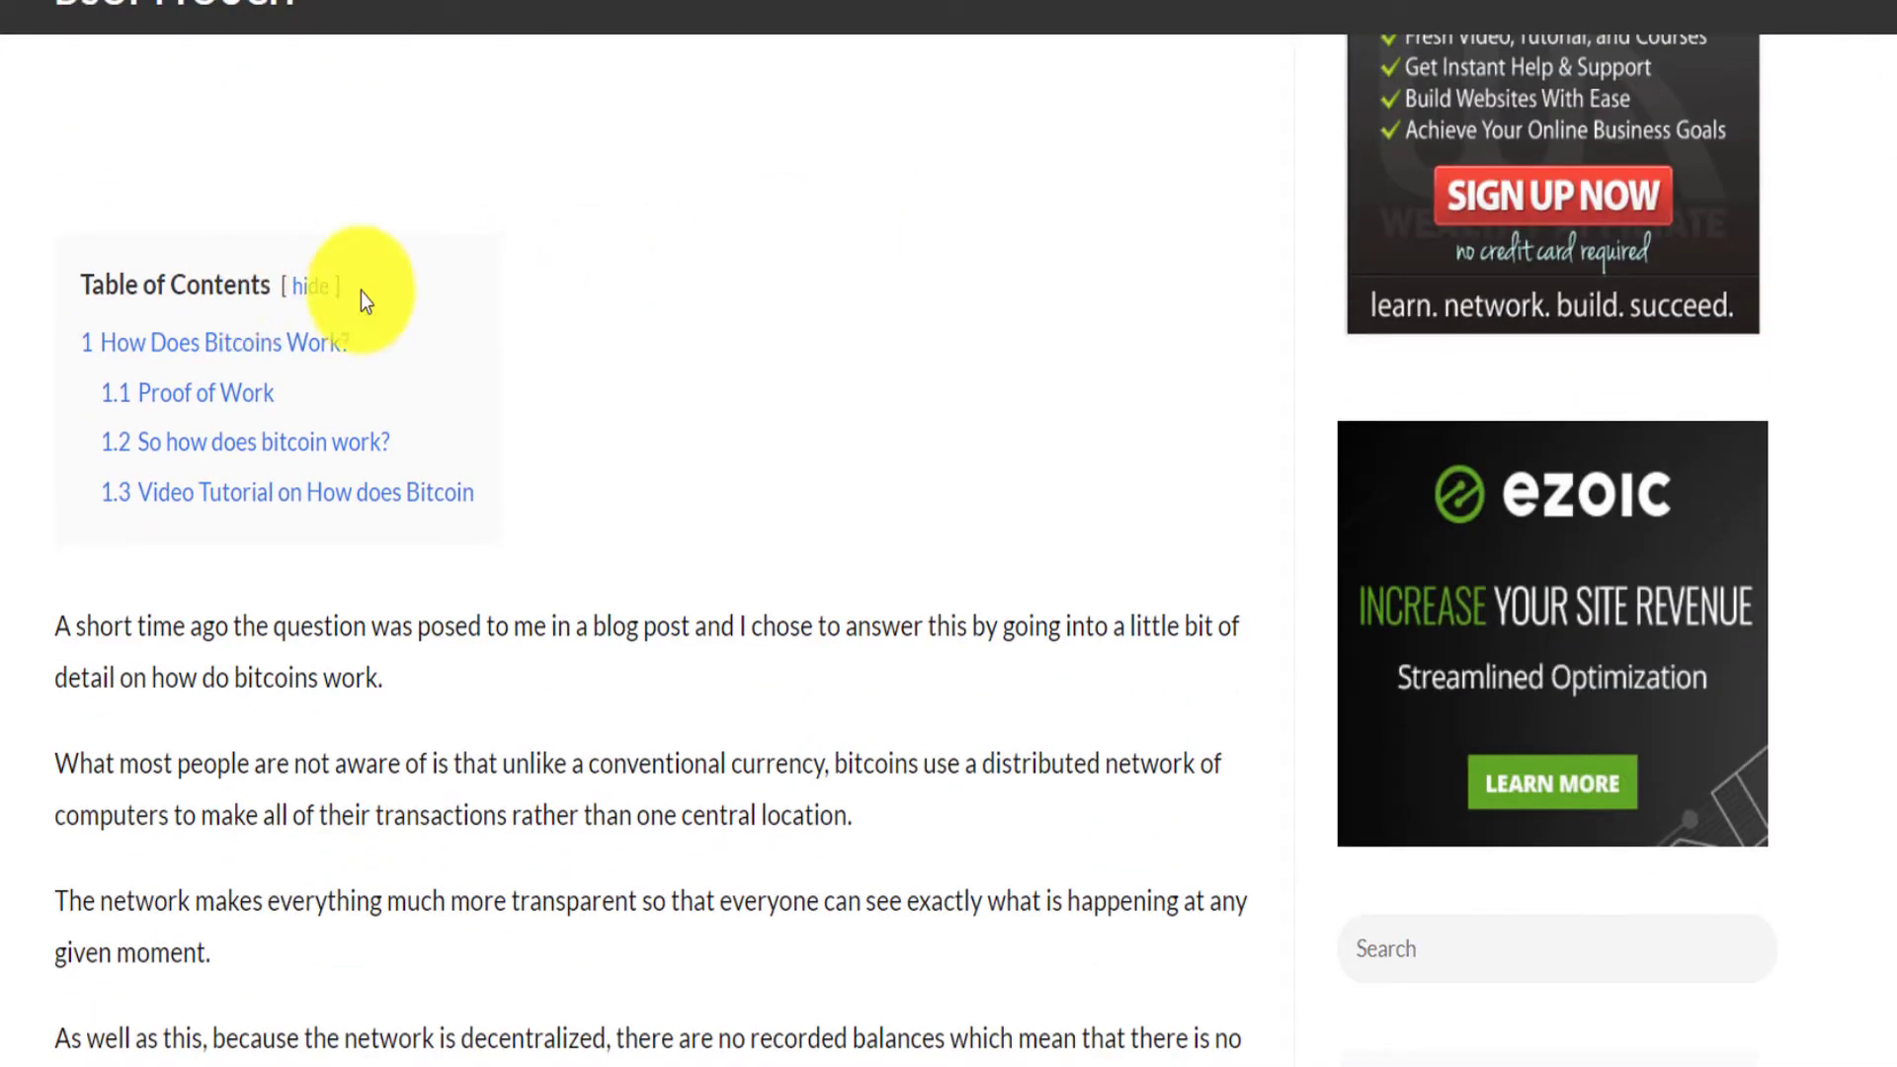
left_click(208, 398)
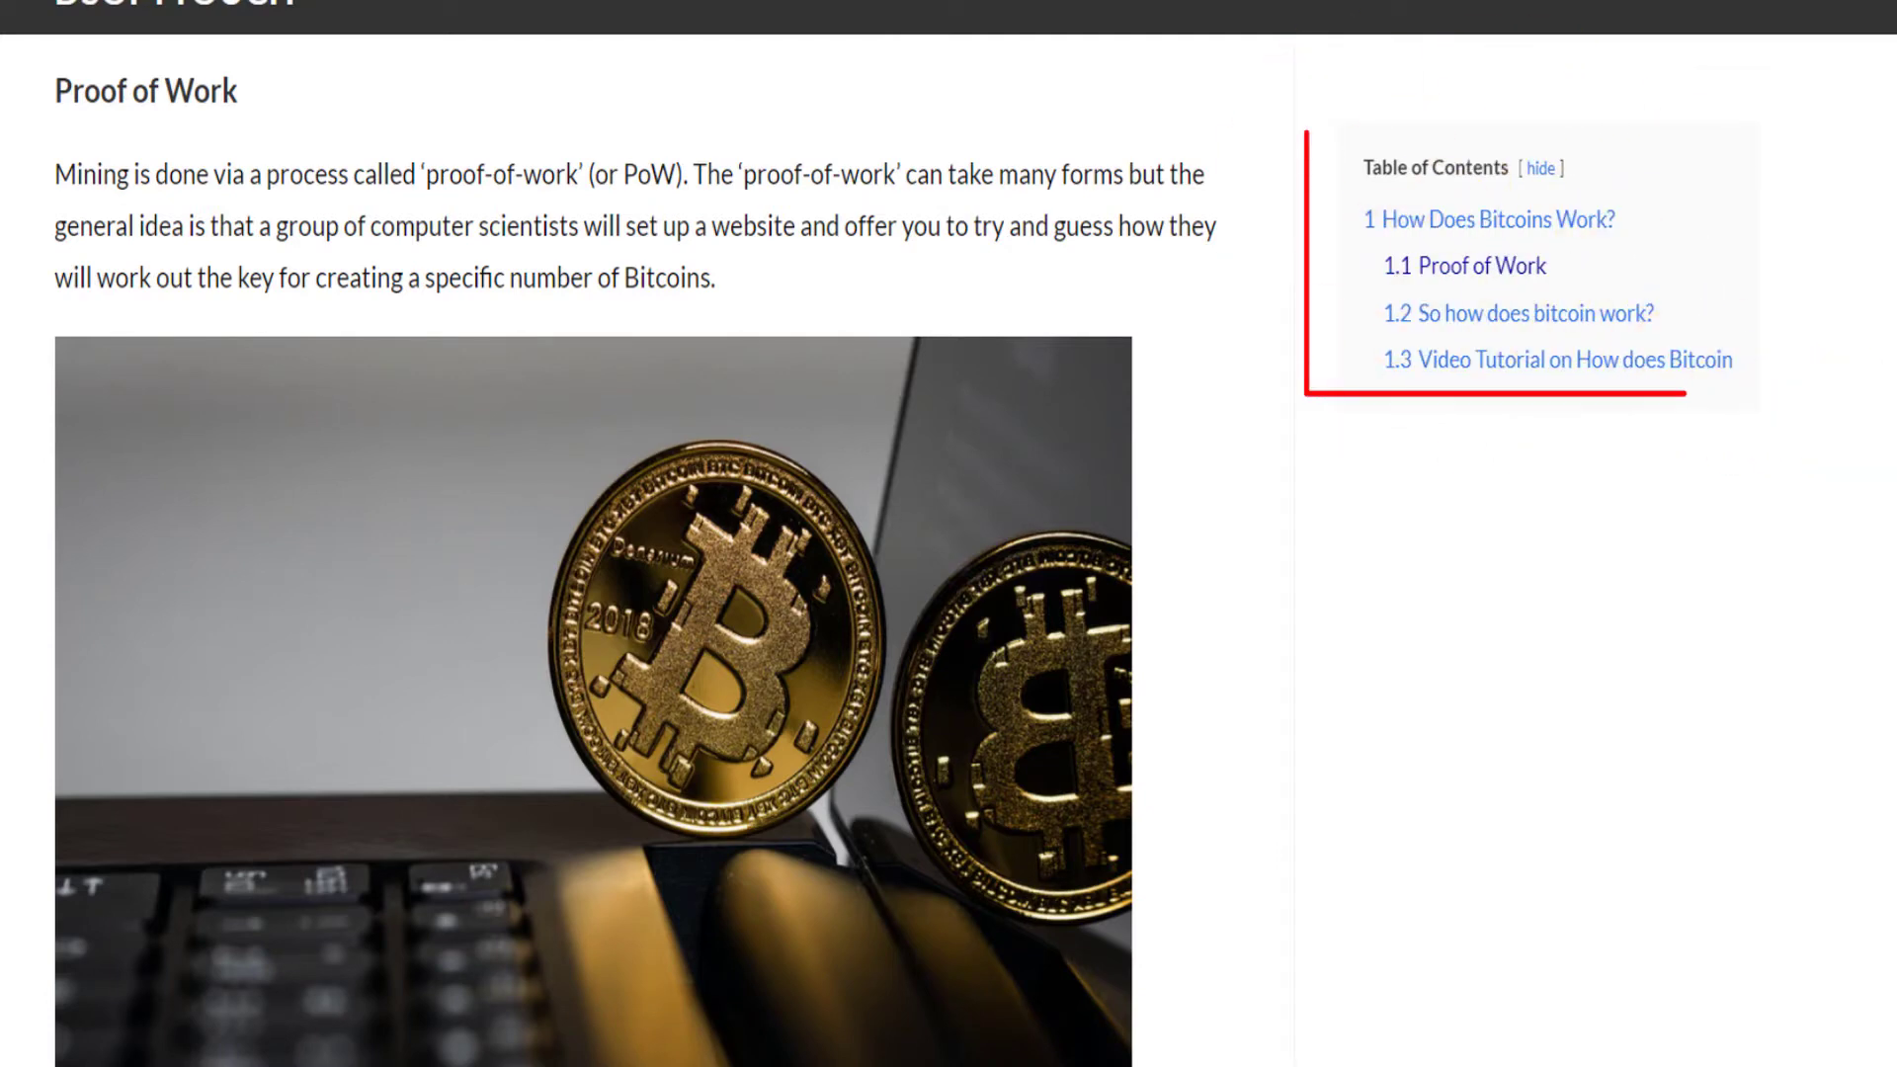
scroll(632, 554, "down", 7)
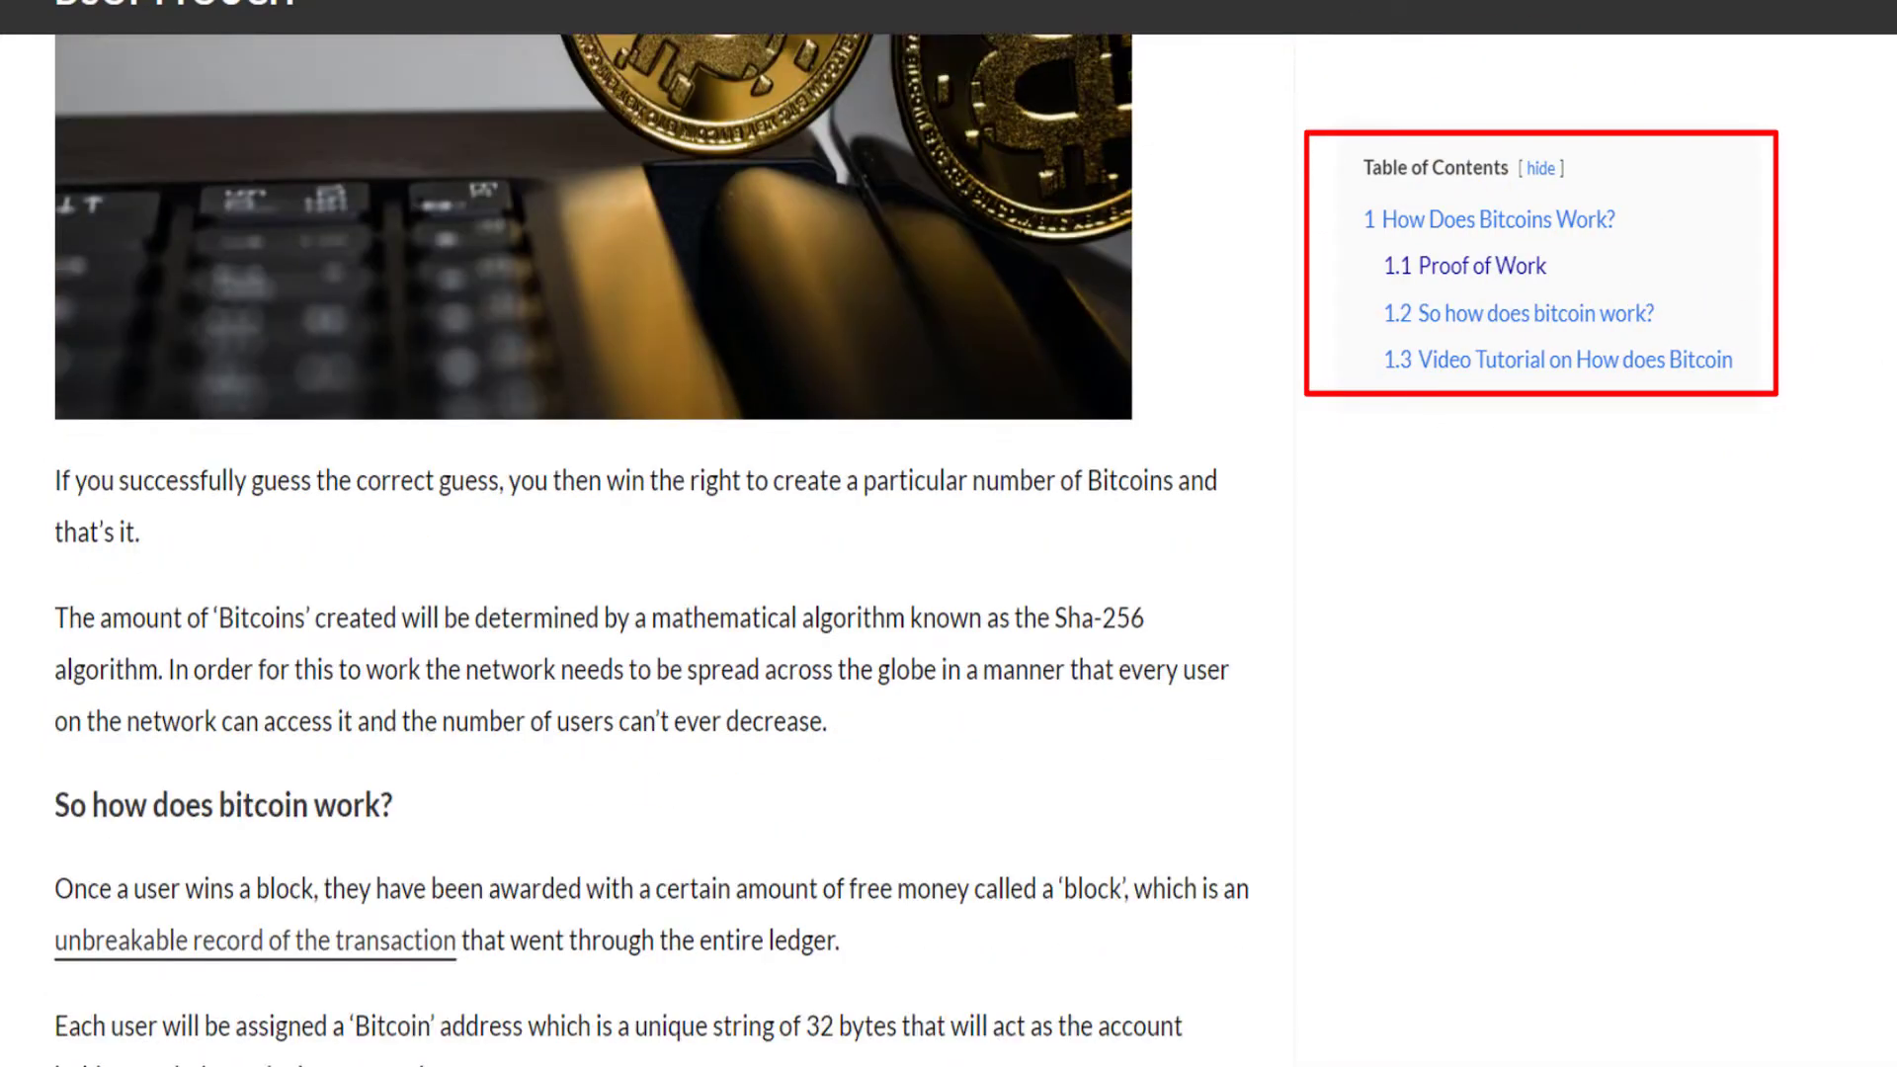
scroll(632, 553, "down", 15)
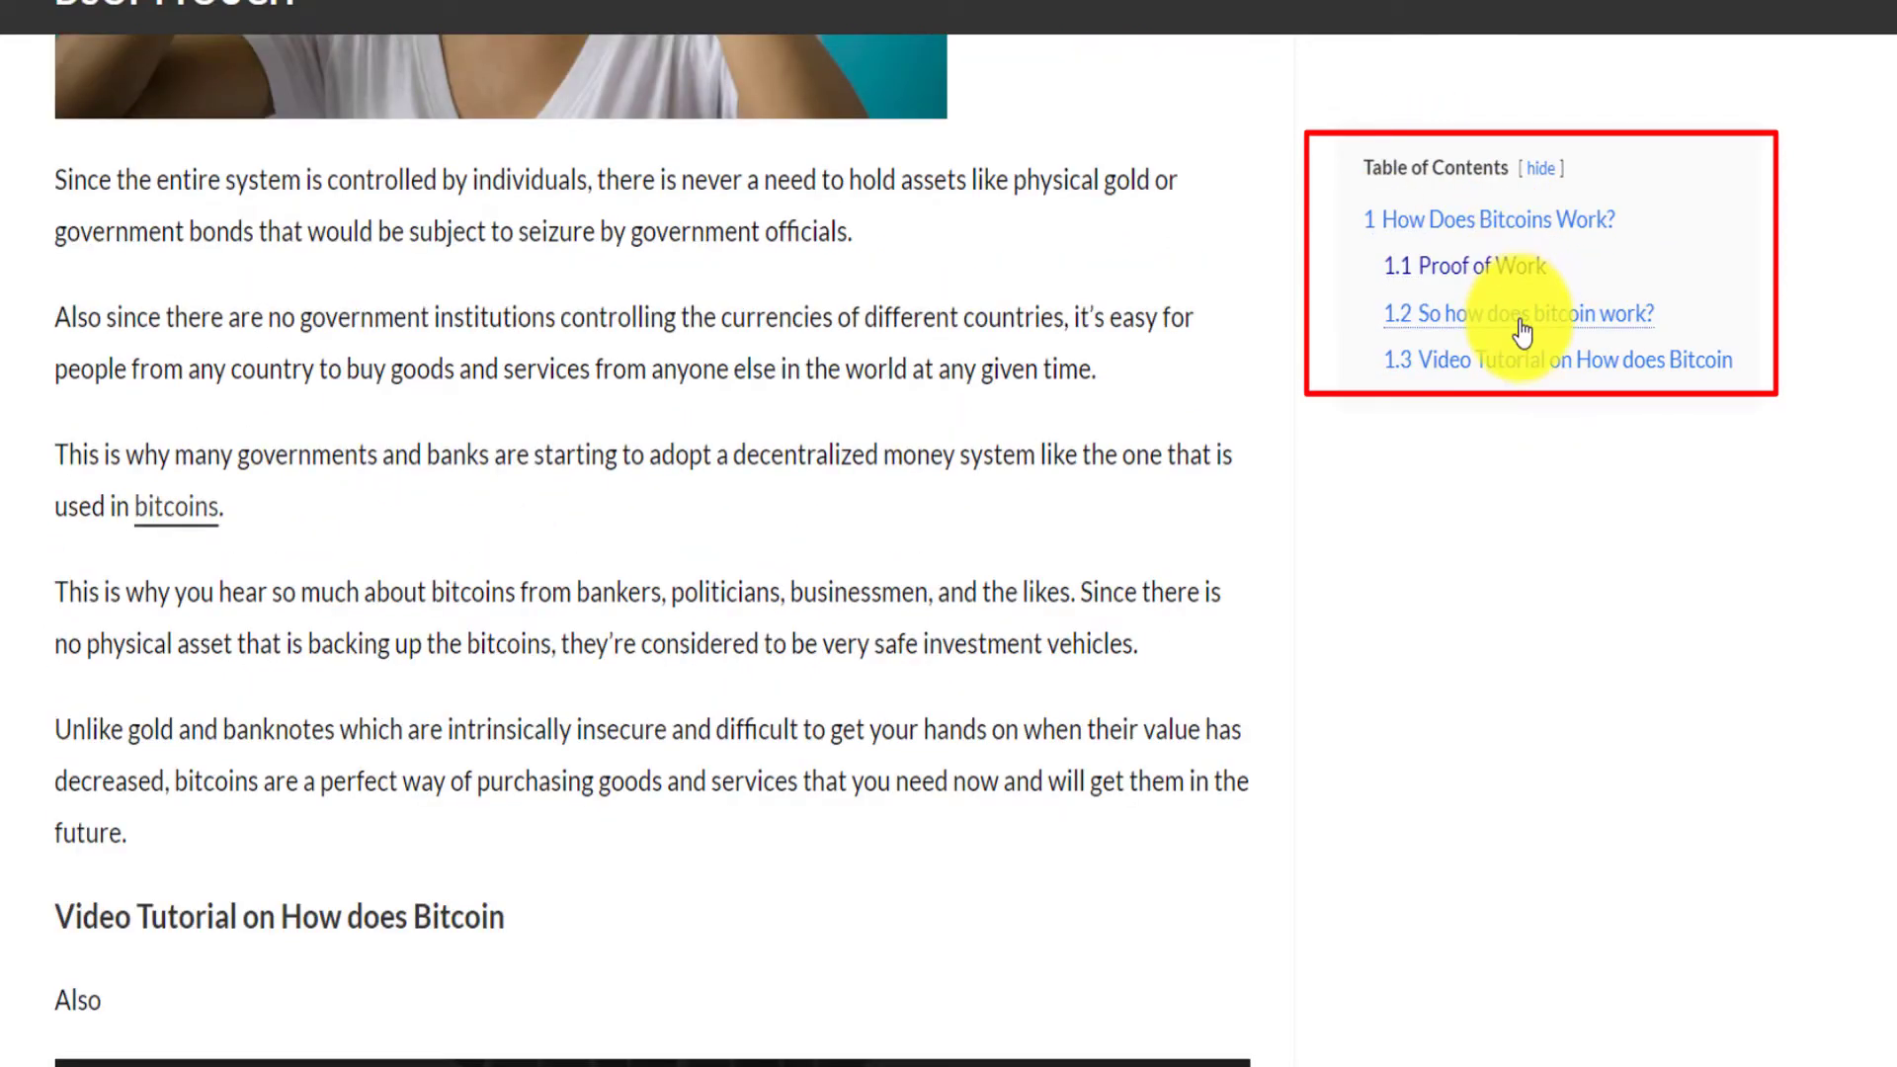
left_click(1521, 315)
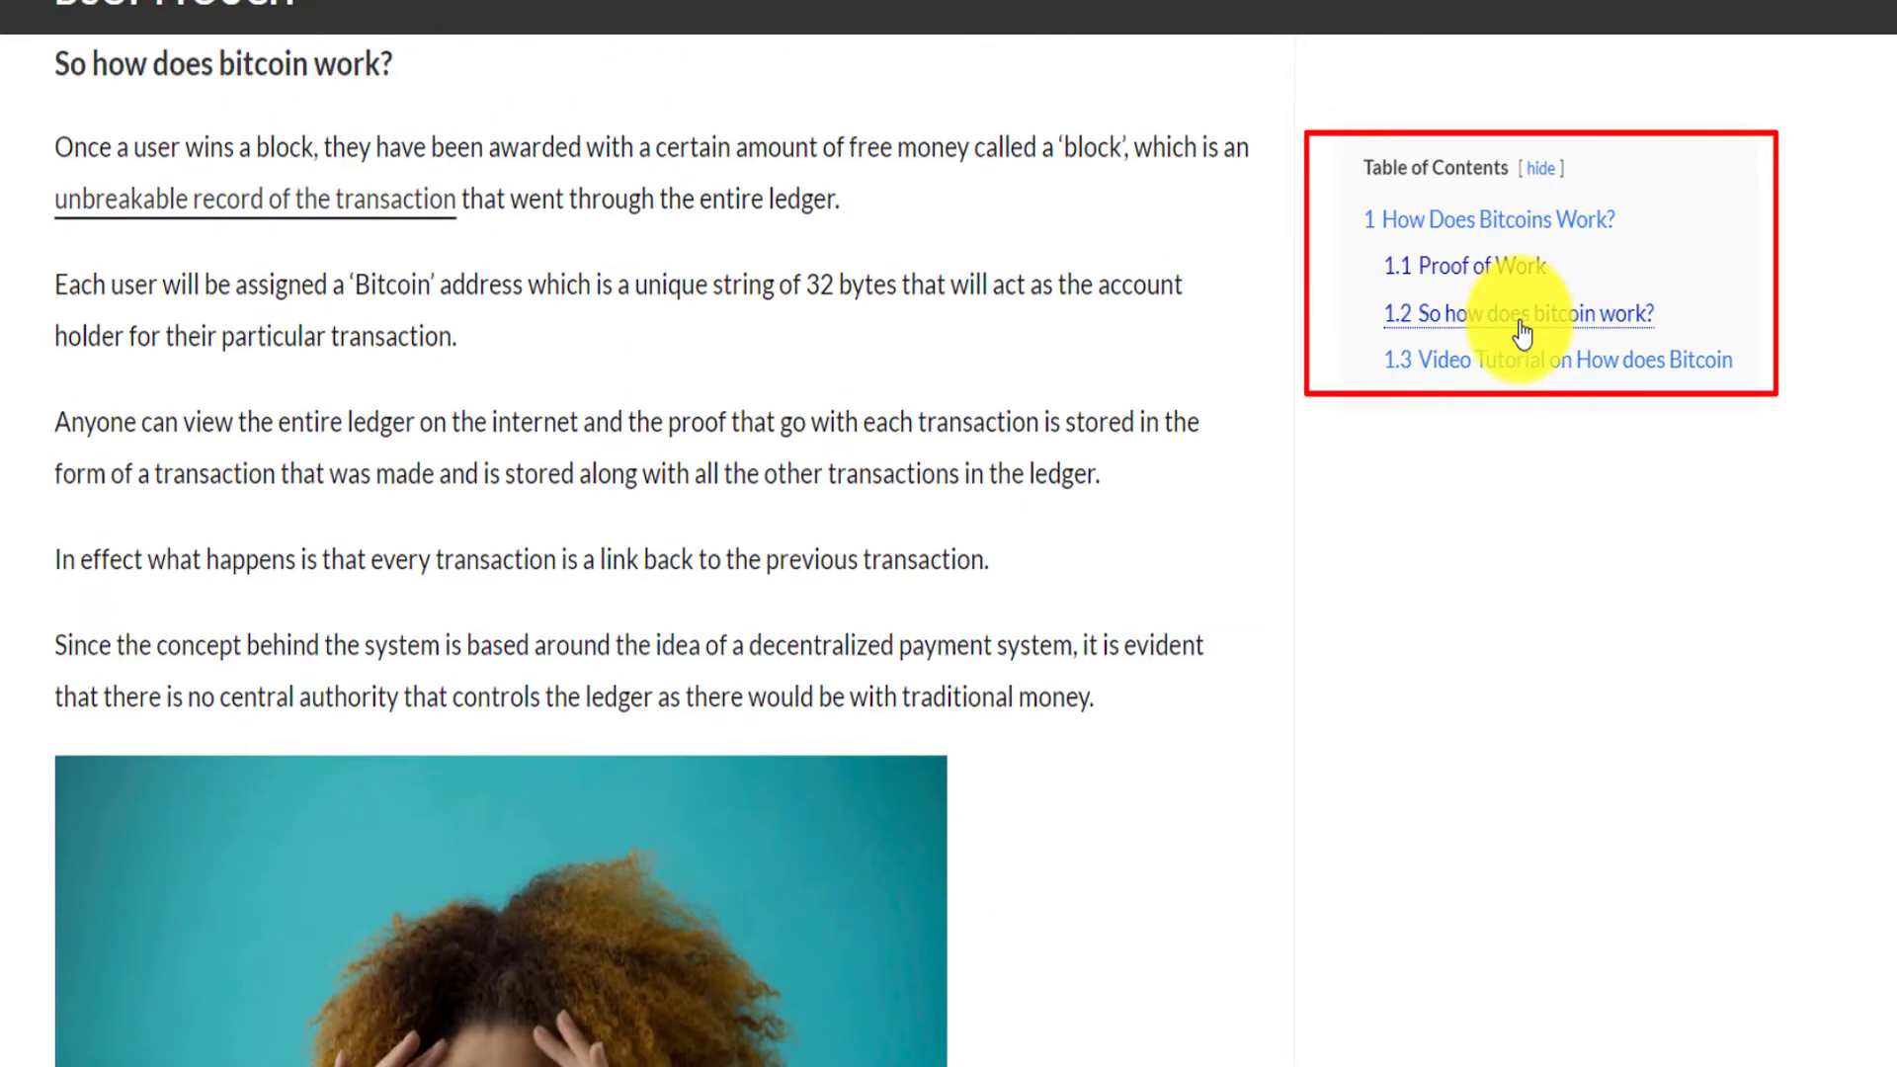
left_click(1517, 361)
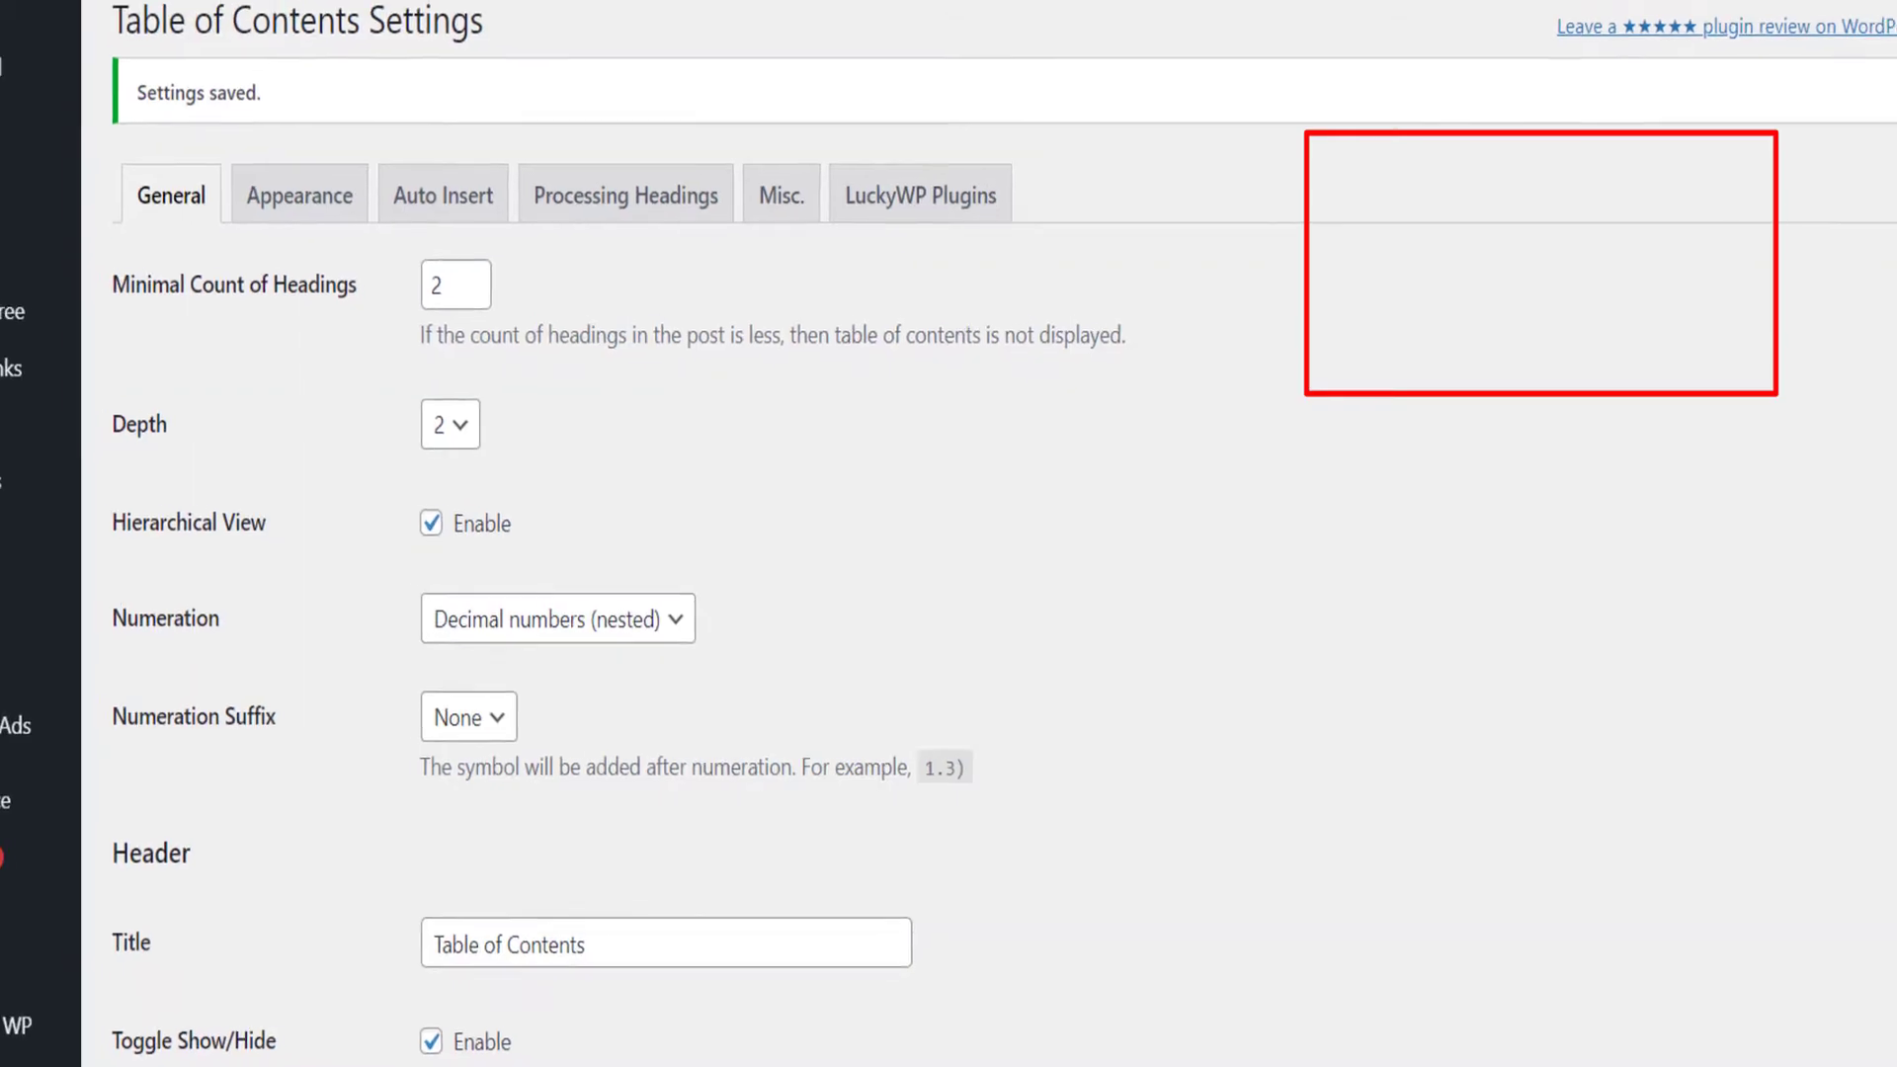
- Go from the Table of Contents Settings to the site's Widgets page
scroll(364, 484, "down", 2)
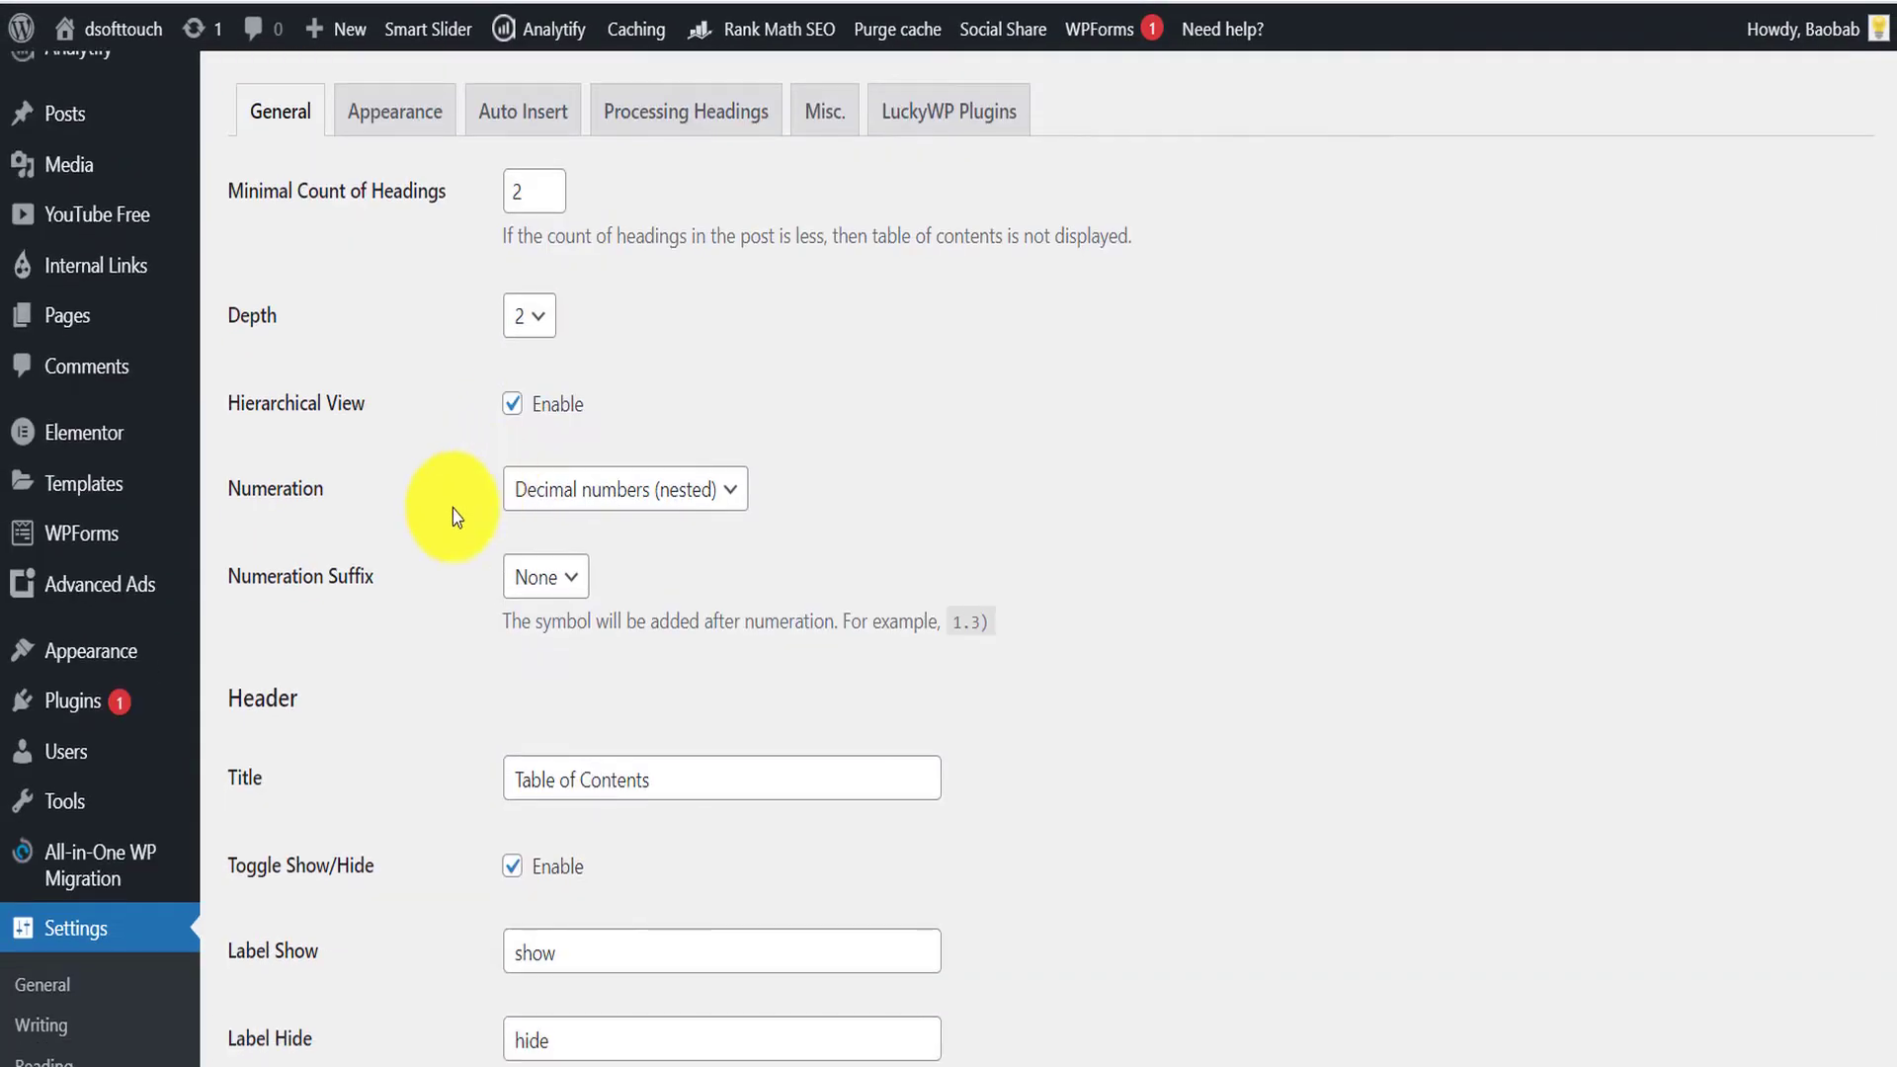
scroll(454, 513, "down", 3)
mouse_move(130, 336)
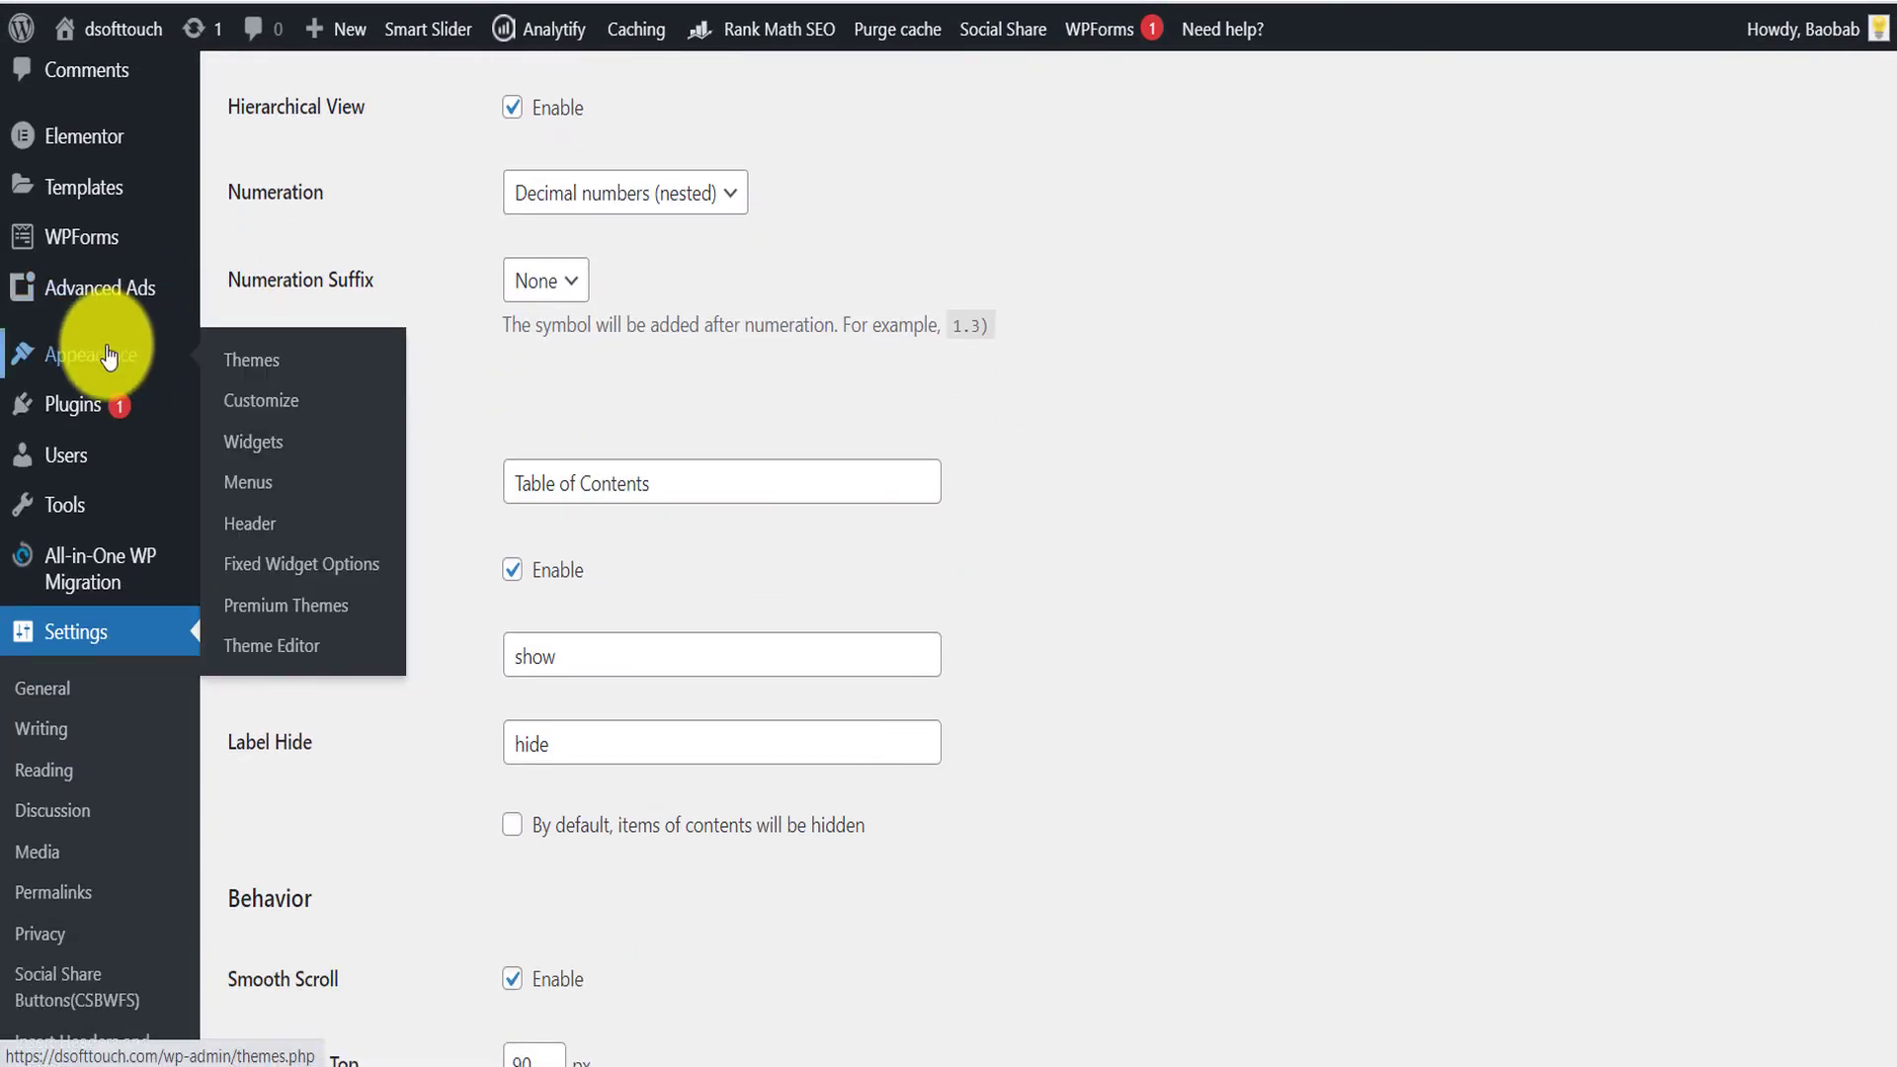
left_click(266, 446)
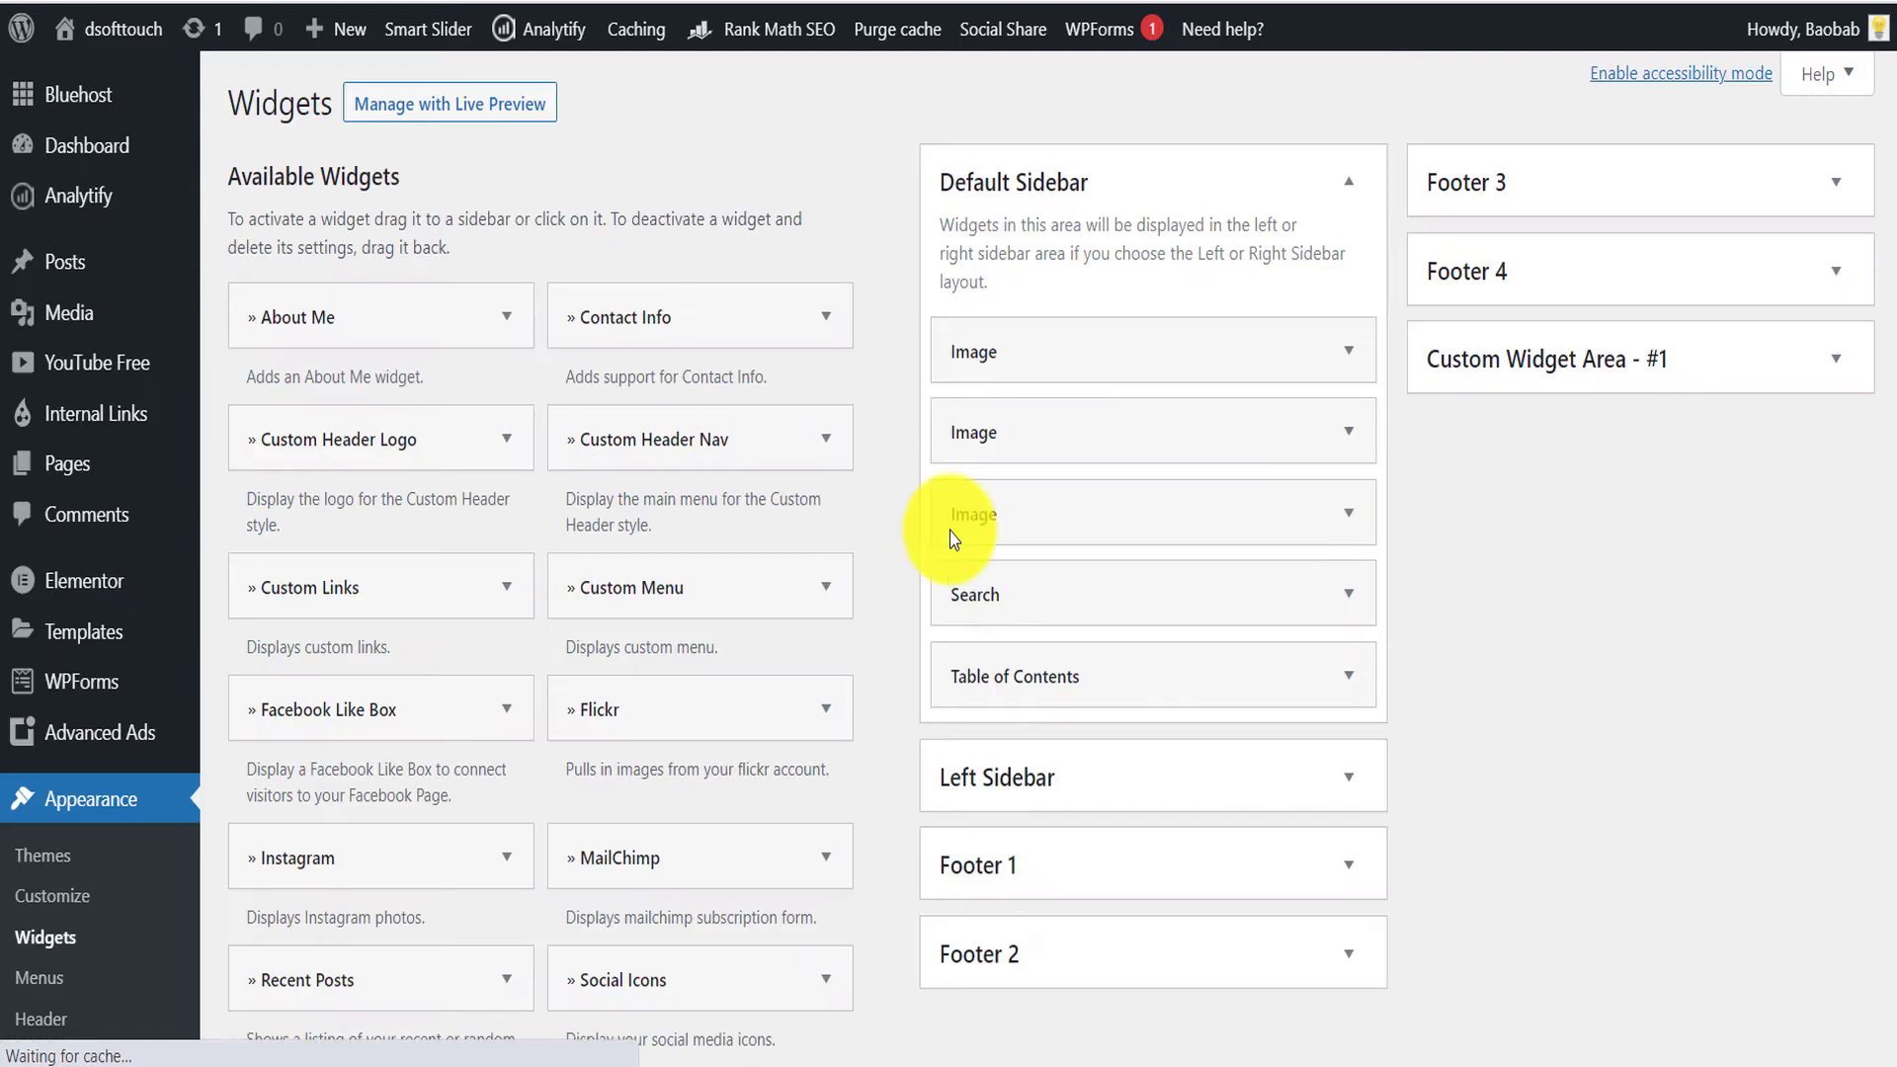
- Add the Table of Contents widget to the Default Sidebar
scroll(1887, 691, "down", 4)
left_click_drag(1889, 331, 1867, 691)
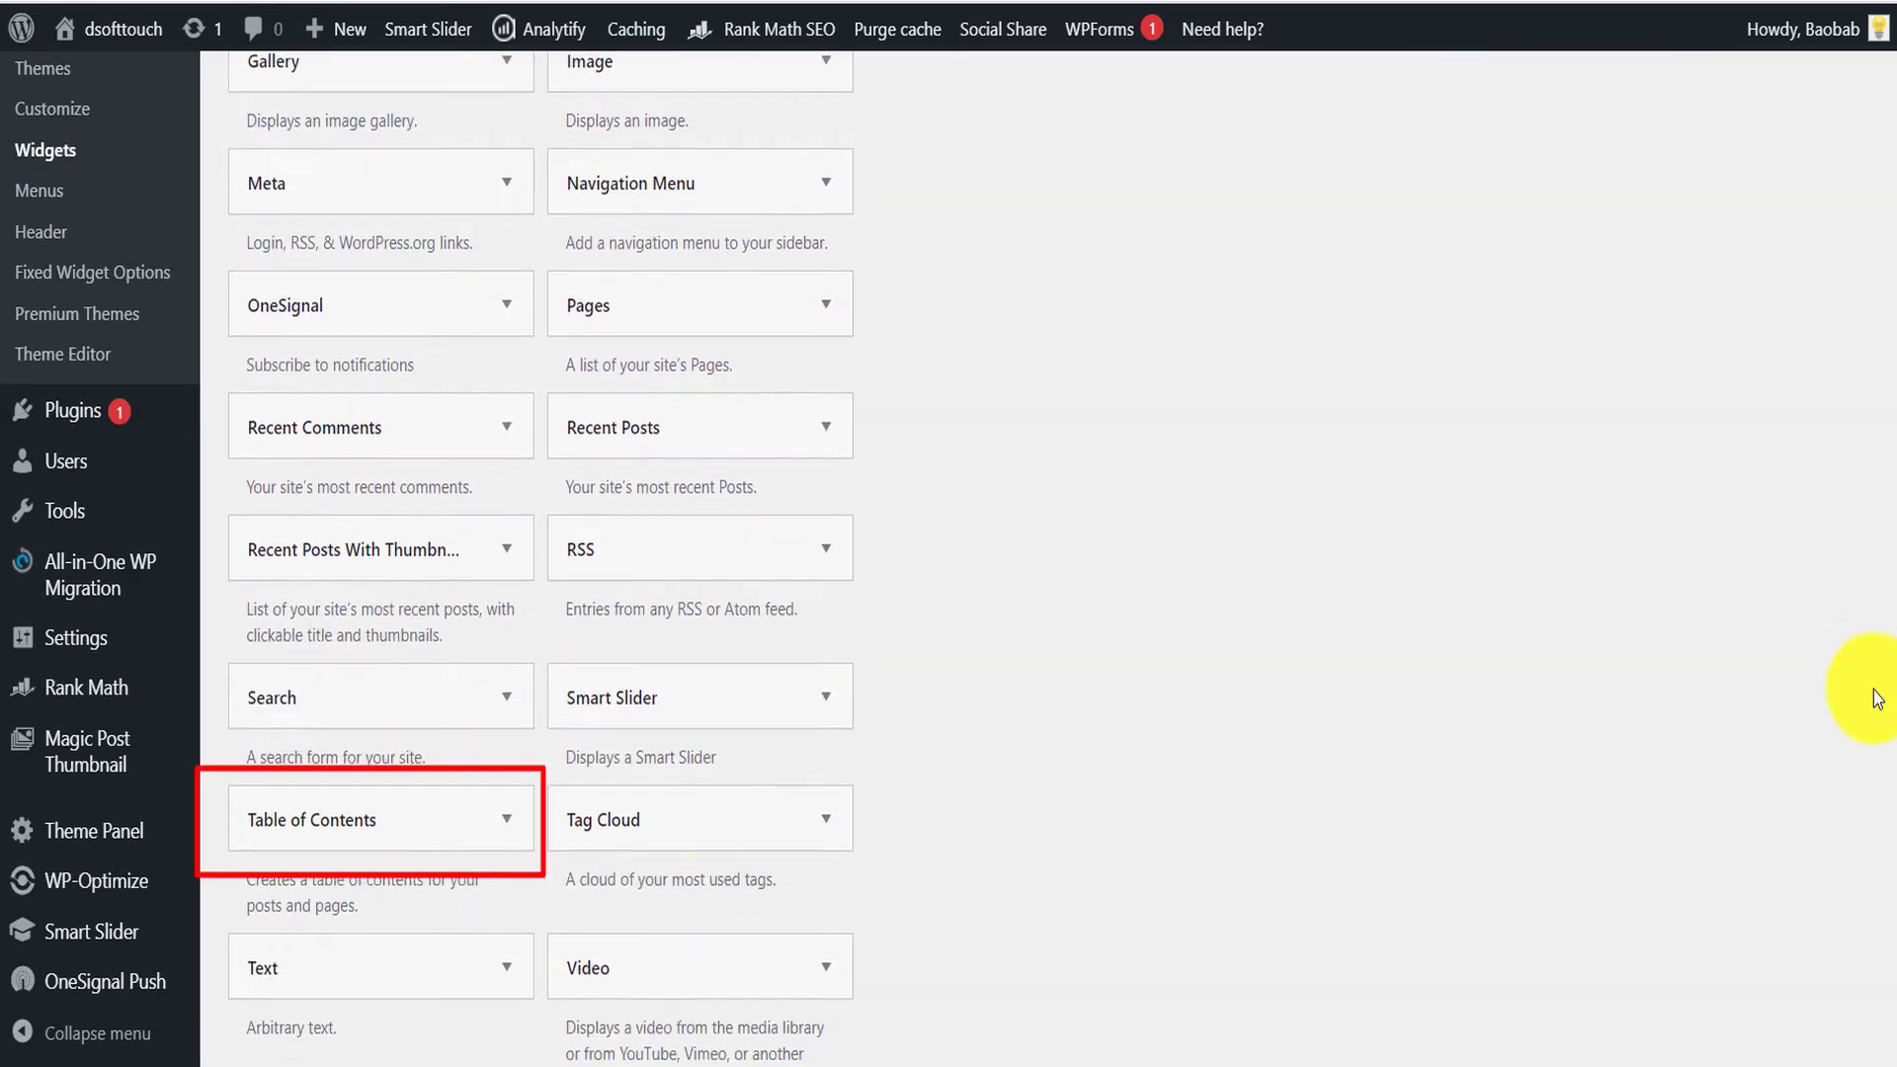
left_click(506, 810)
scroll(500, 804, "down", 5)
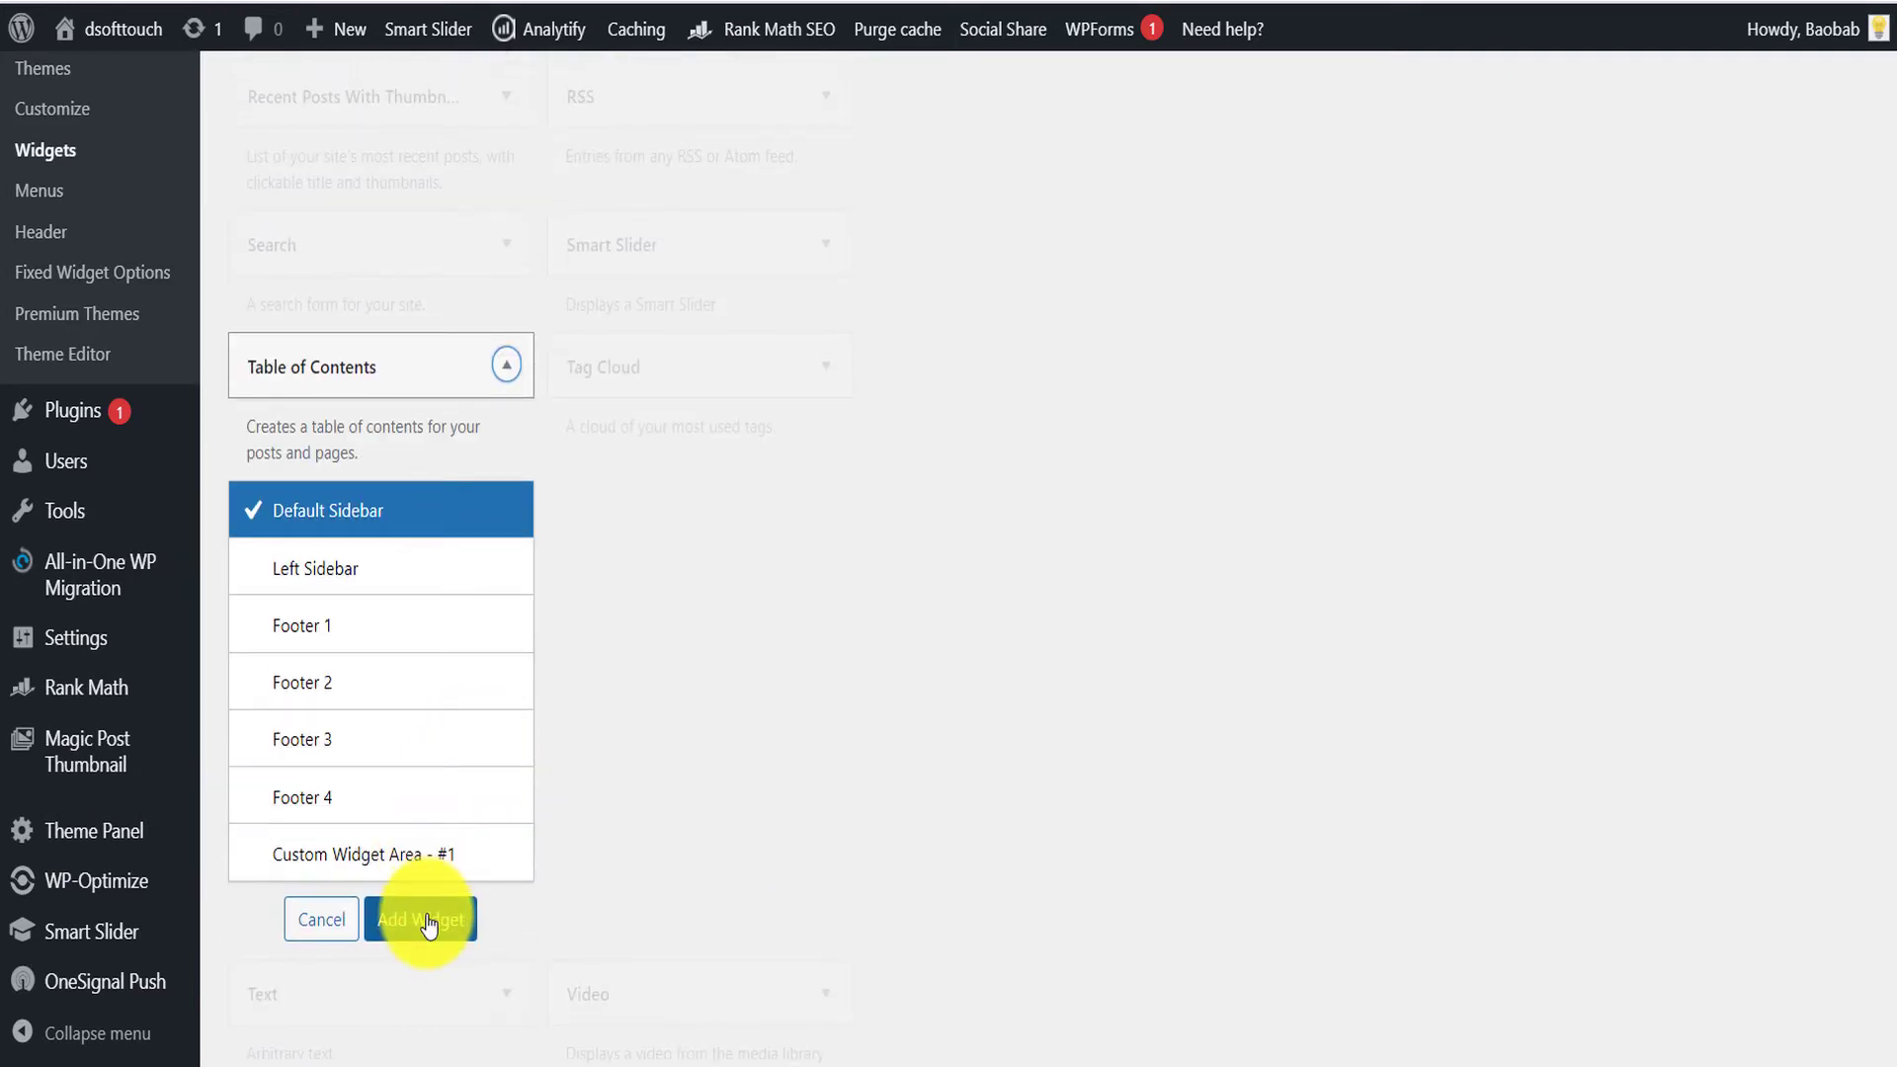
left_click(432, 924)
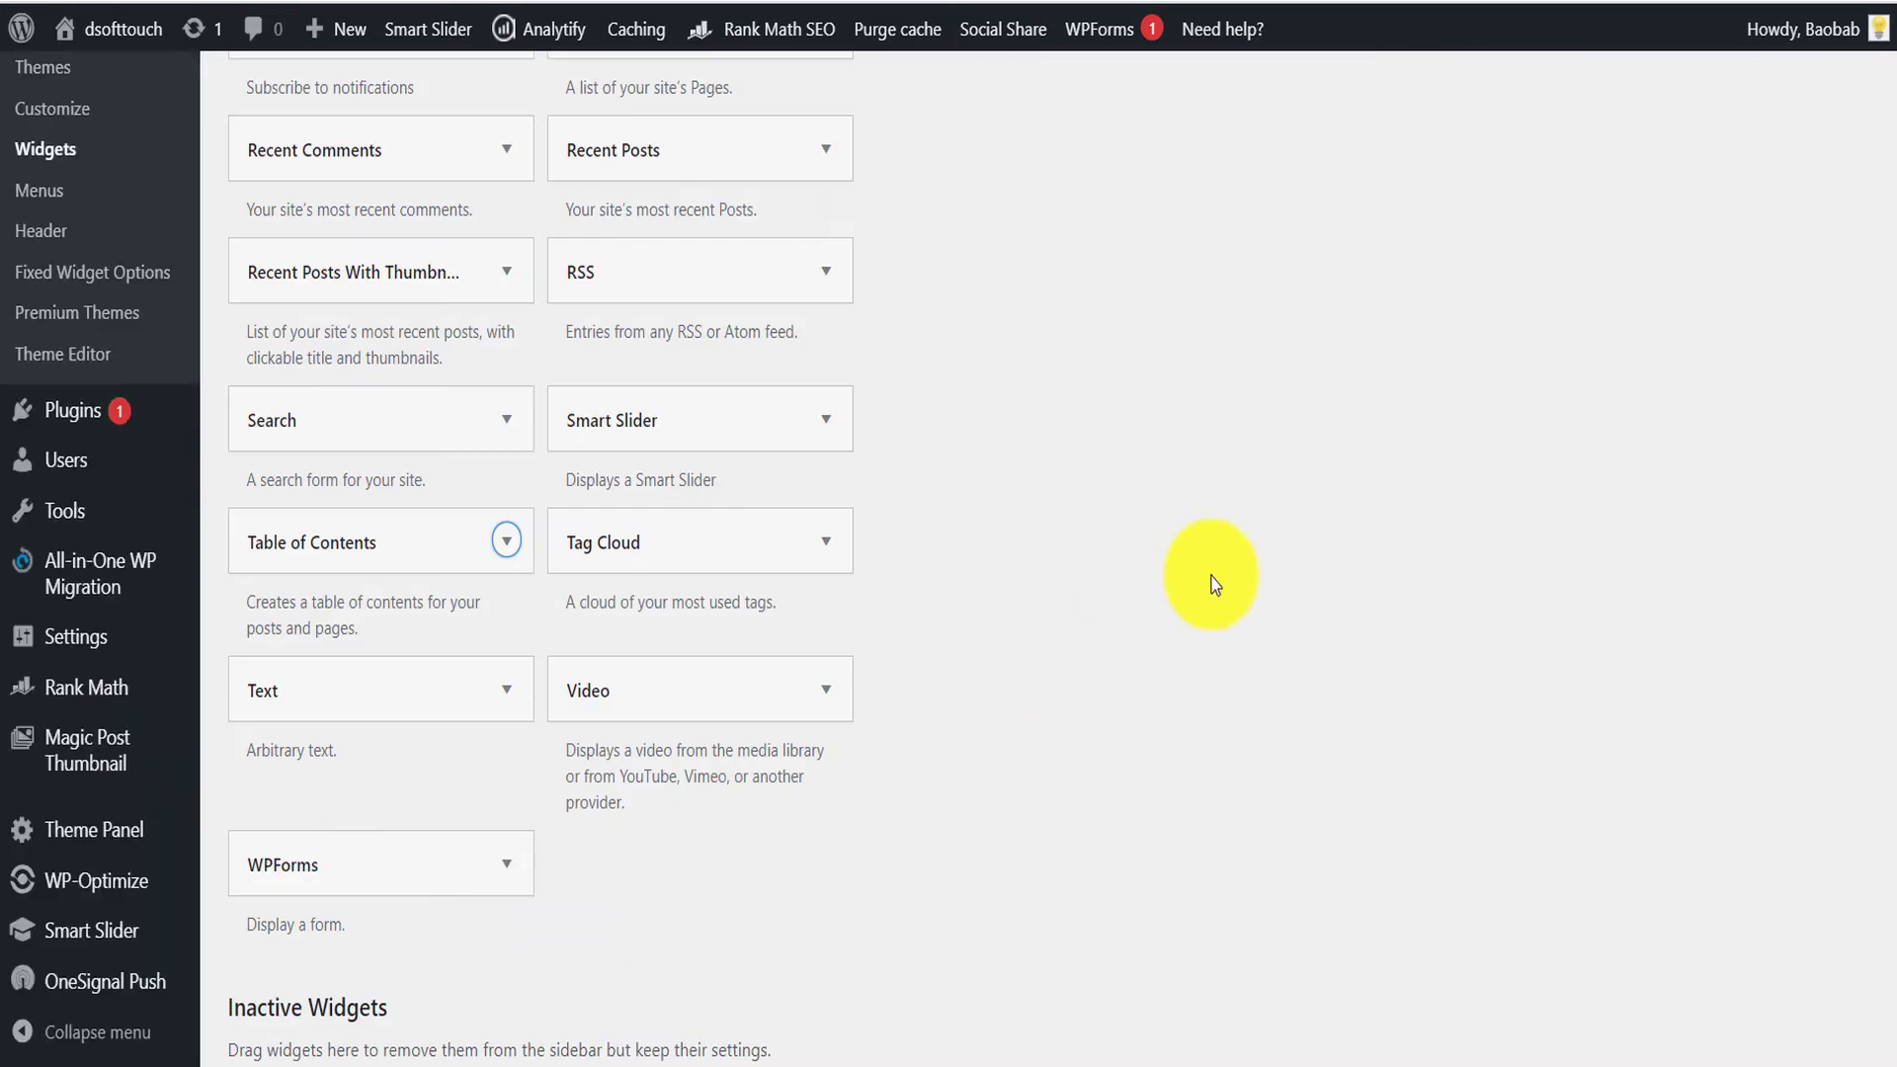
- Delete the older Table of Contents widget, the one with overridden settings, from the Default Sidebar
scroll(1308, 535, "up", 6)
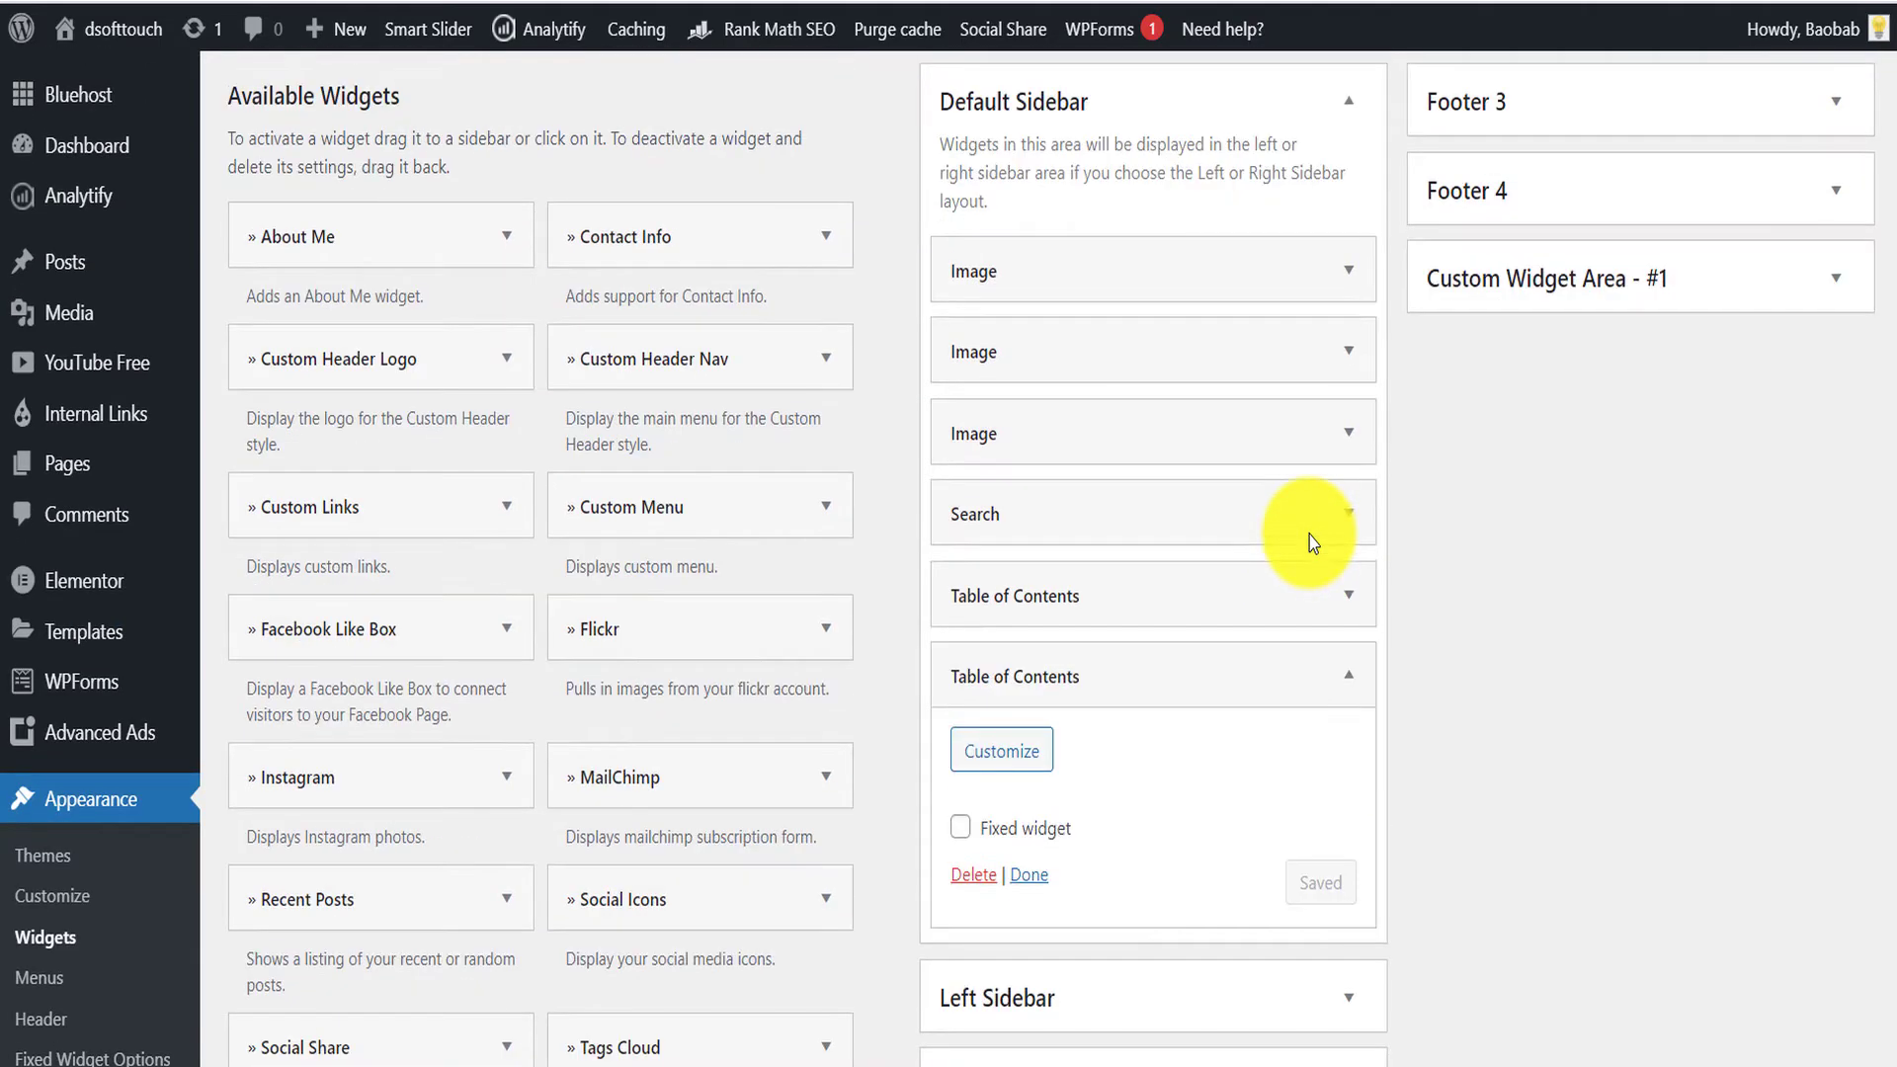
scroll(1330, 579, "down", 2)
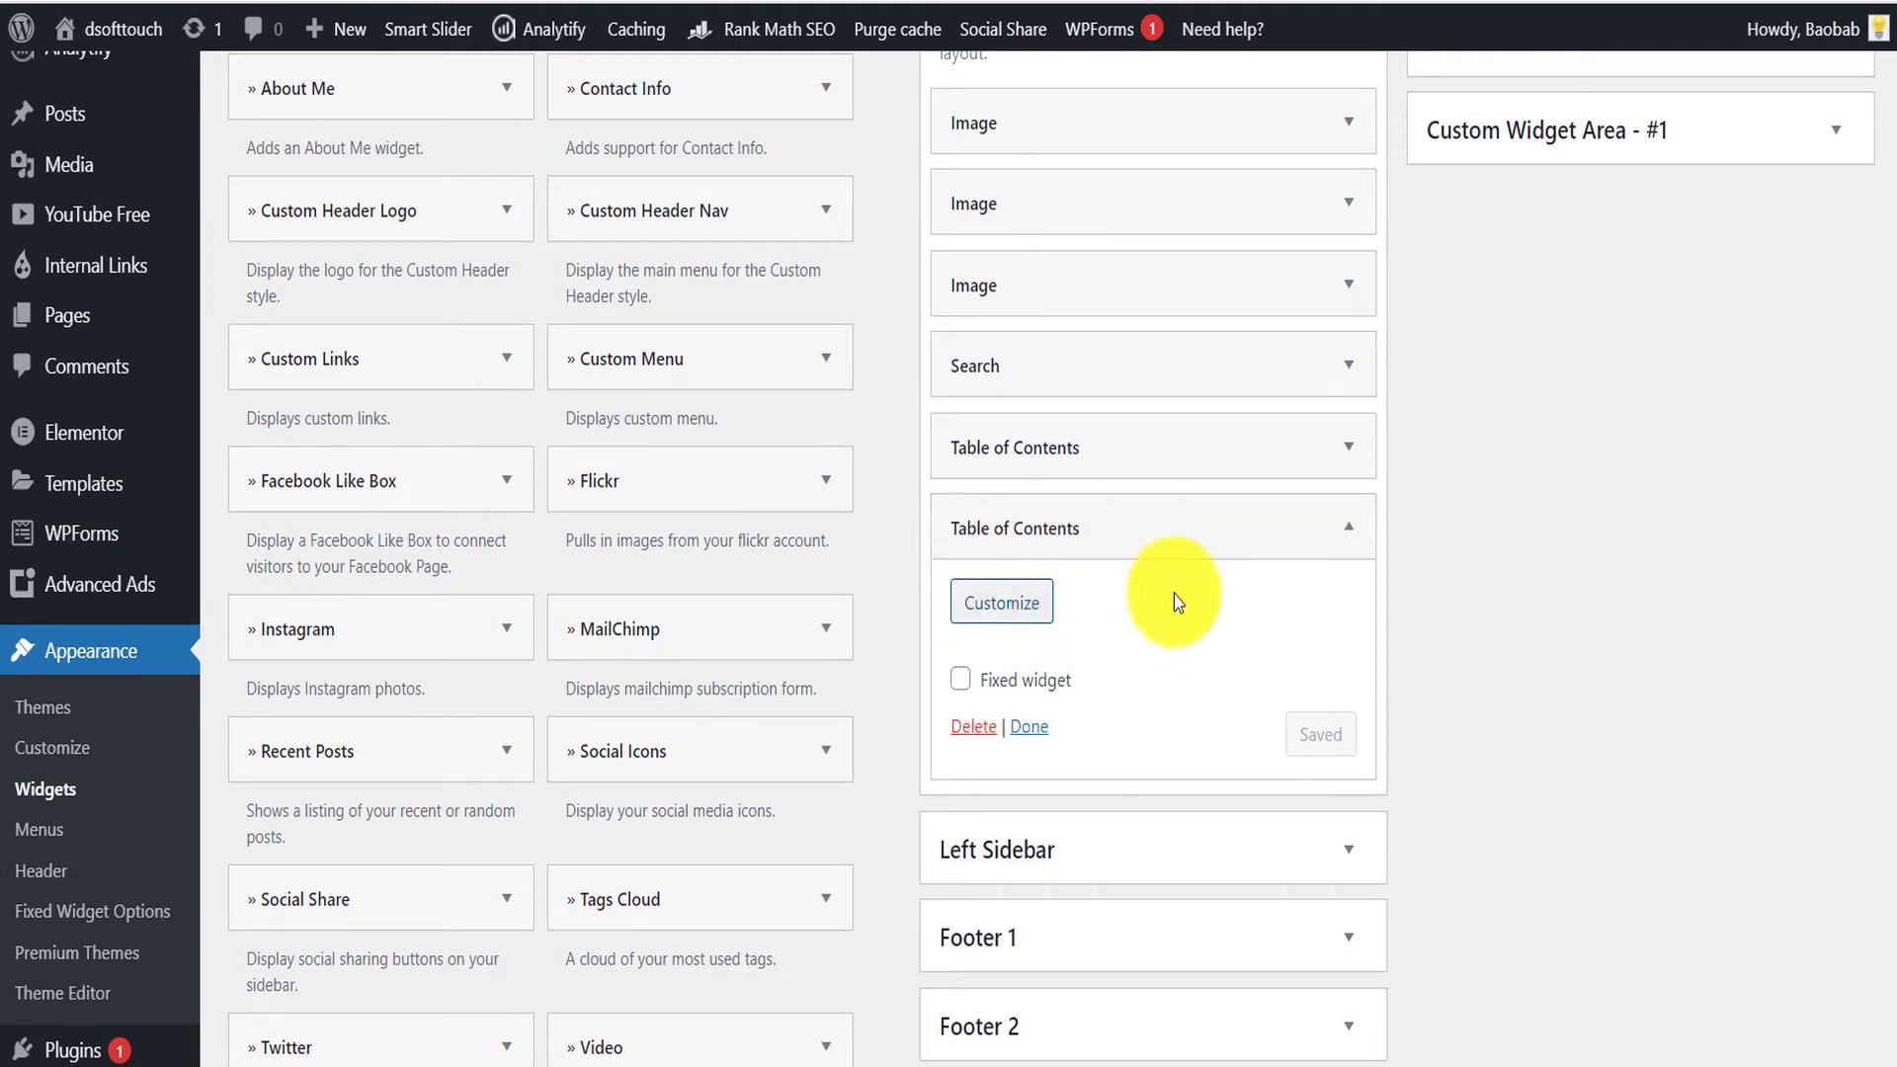
left_click(1360, 455)
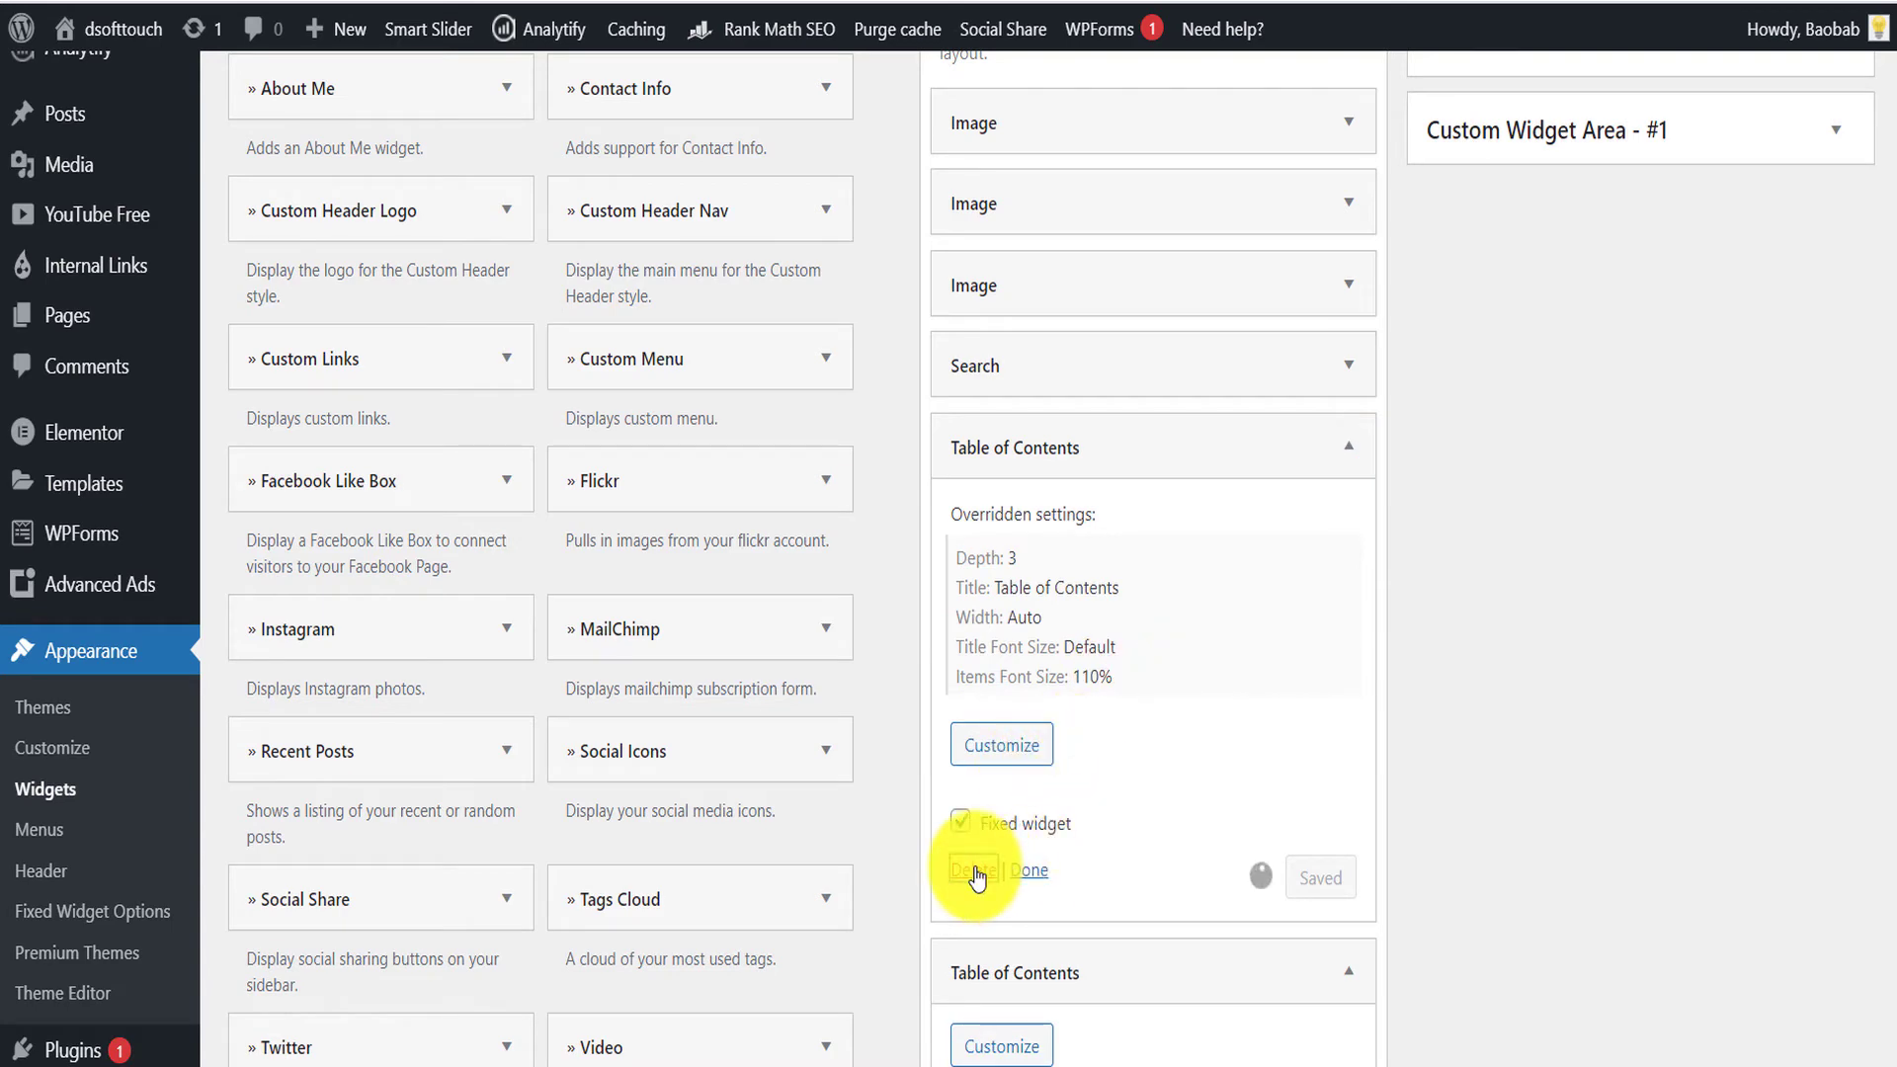
- Review the General customization options of the remaining Table of Contents widget and save them
left_click(1035, 538)
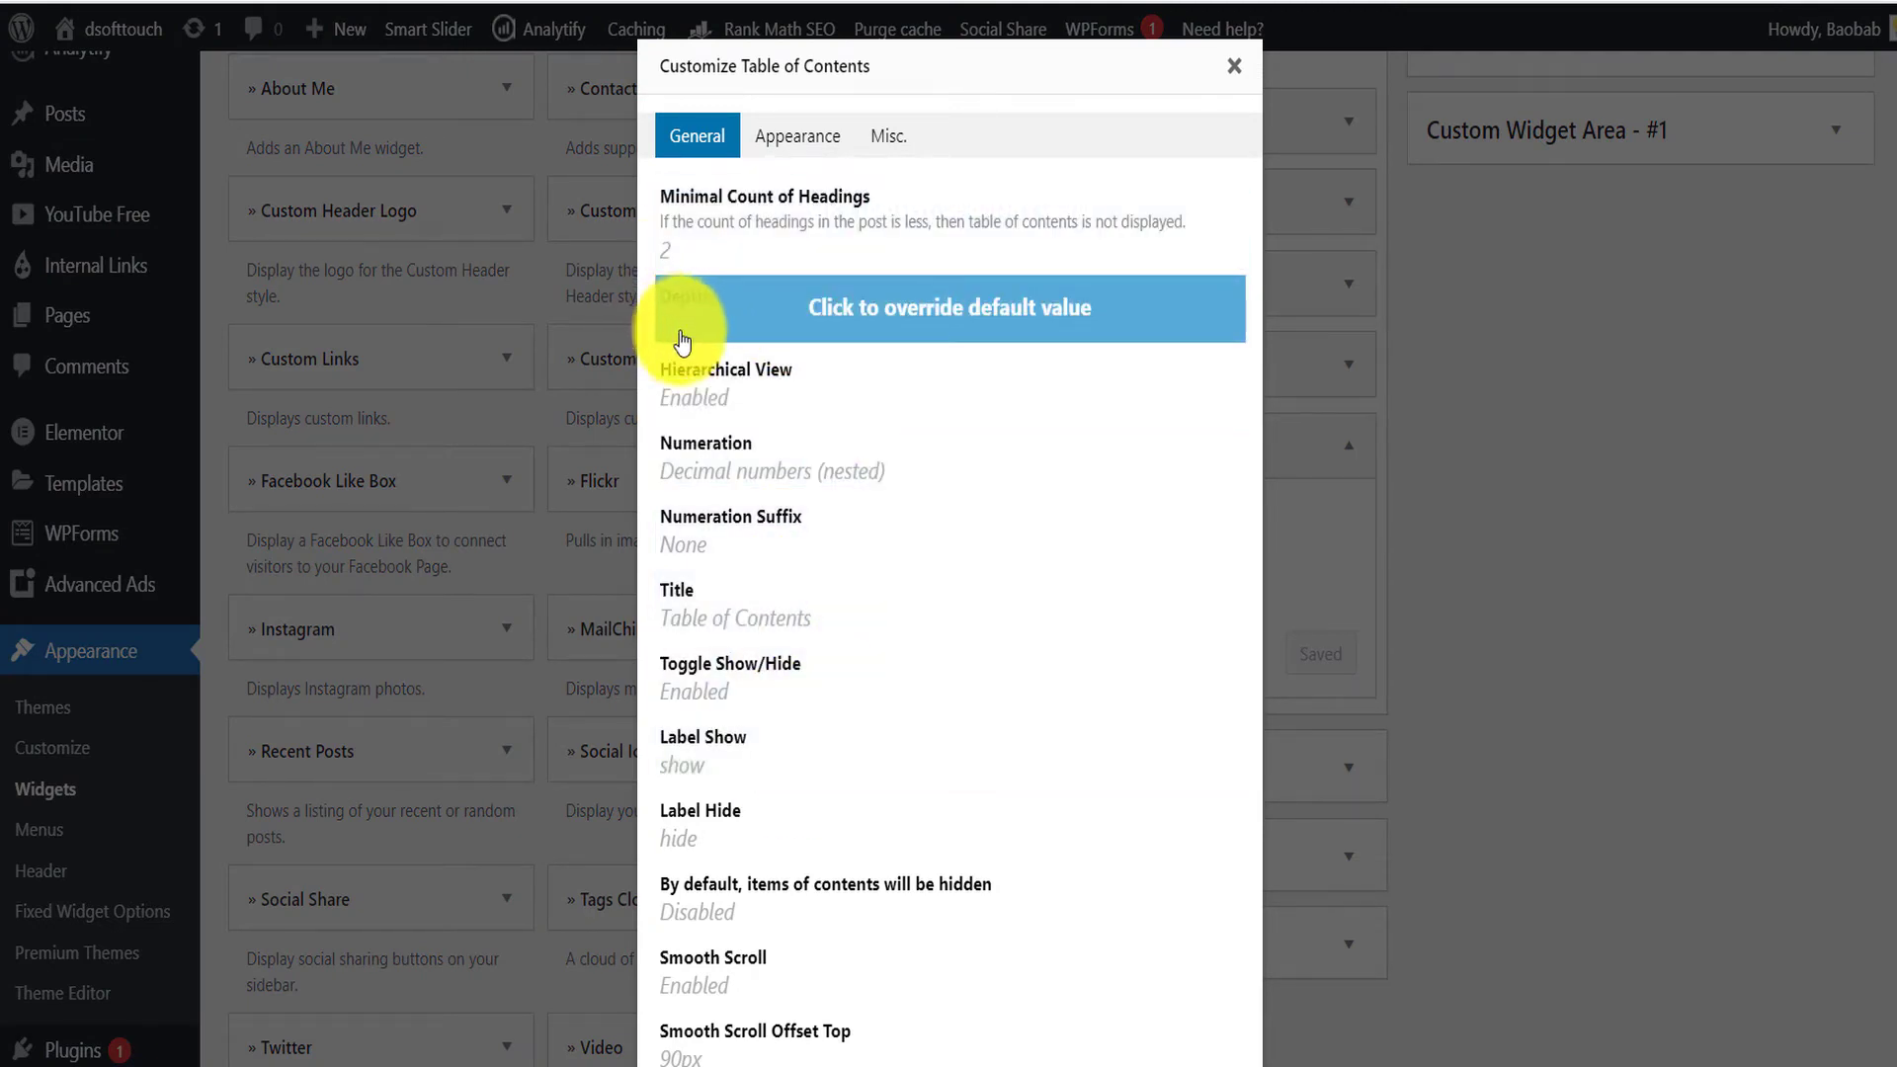
scroll(949, 507, "down", 3)
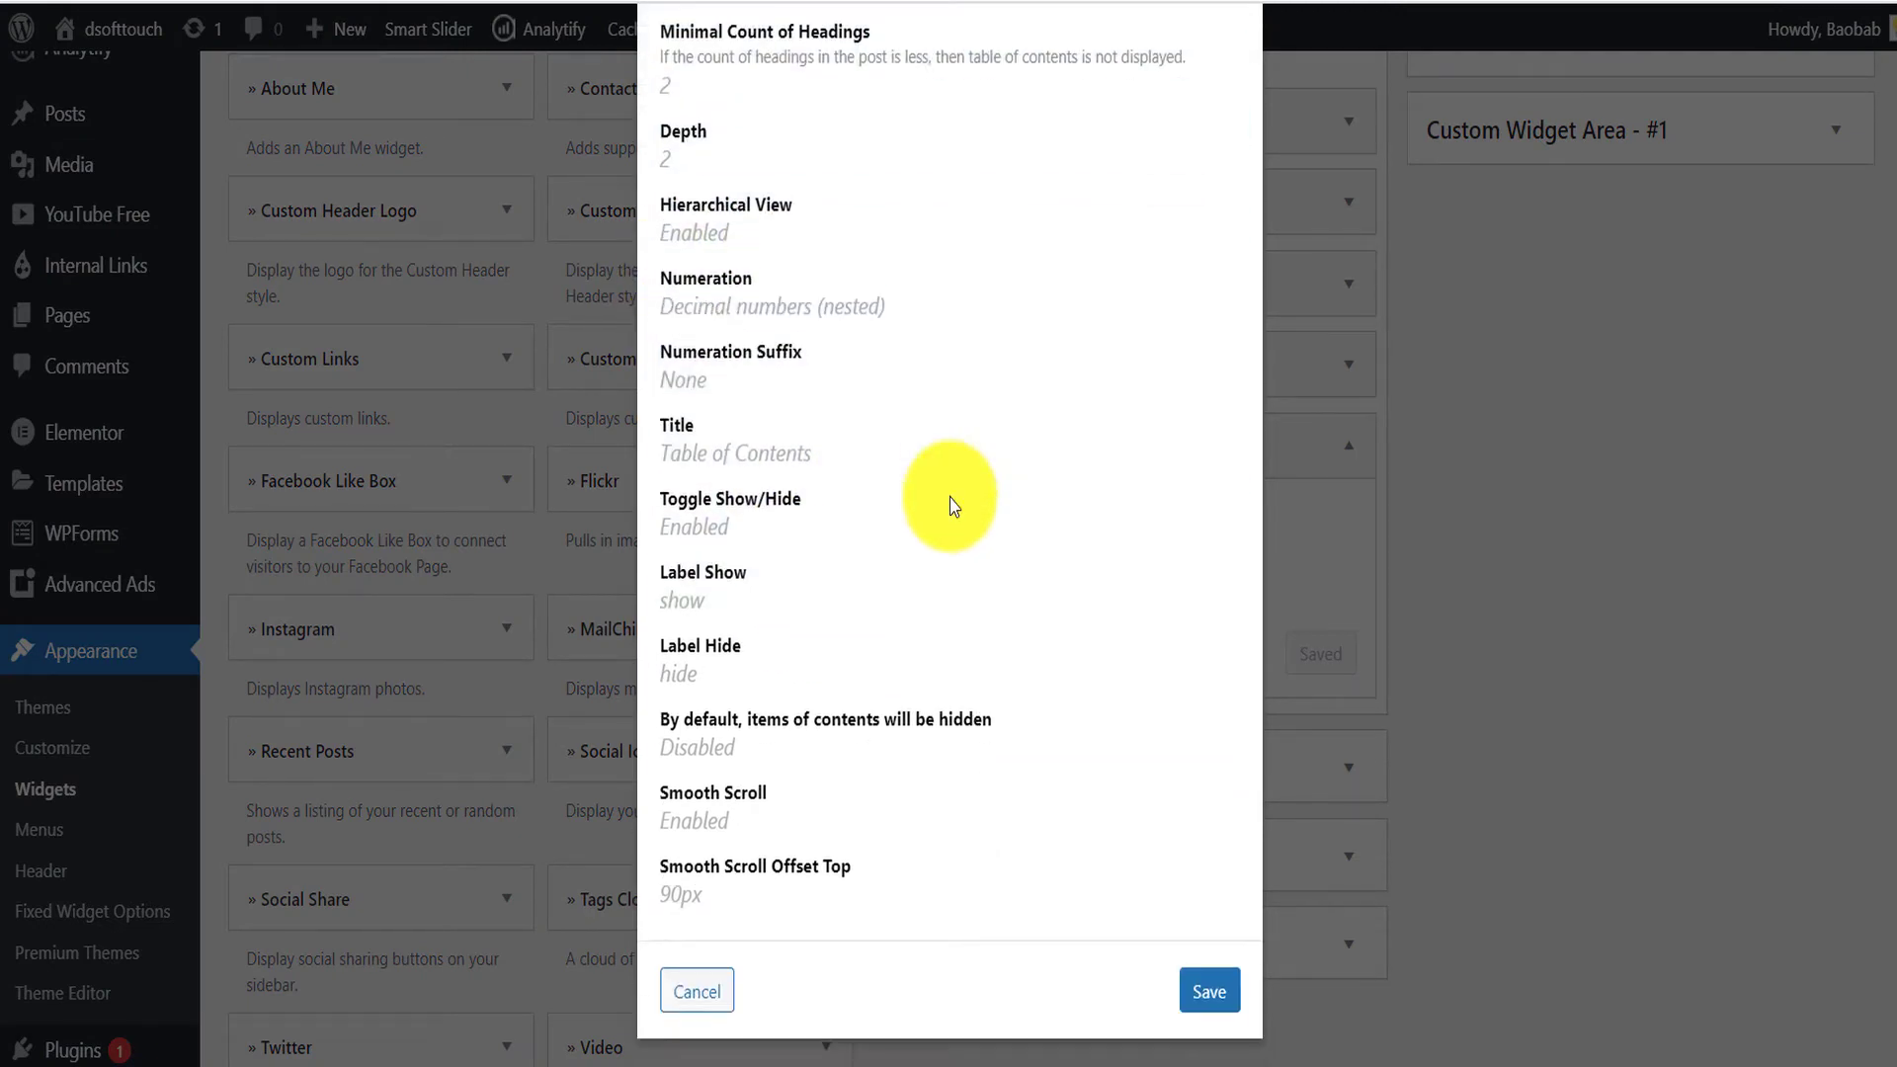
left_click(1206, 993)
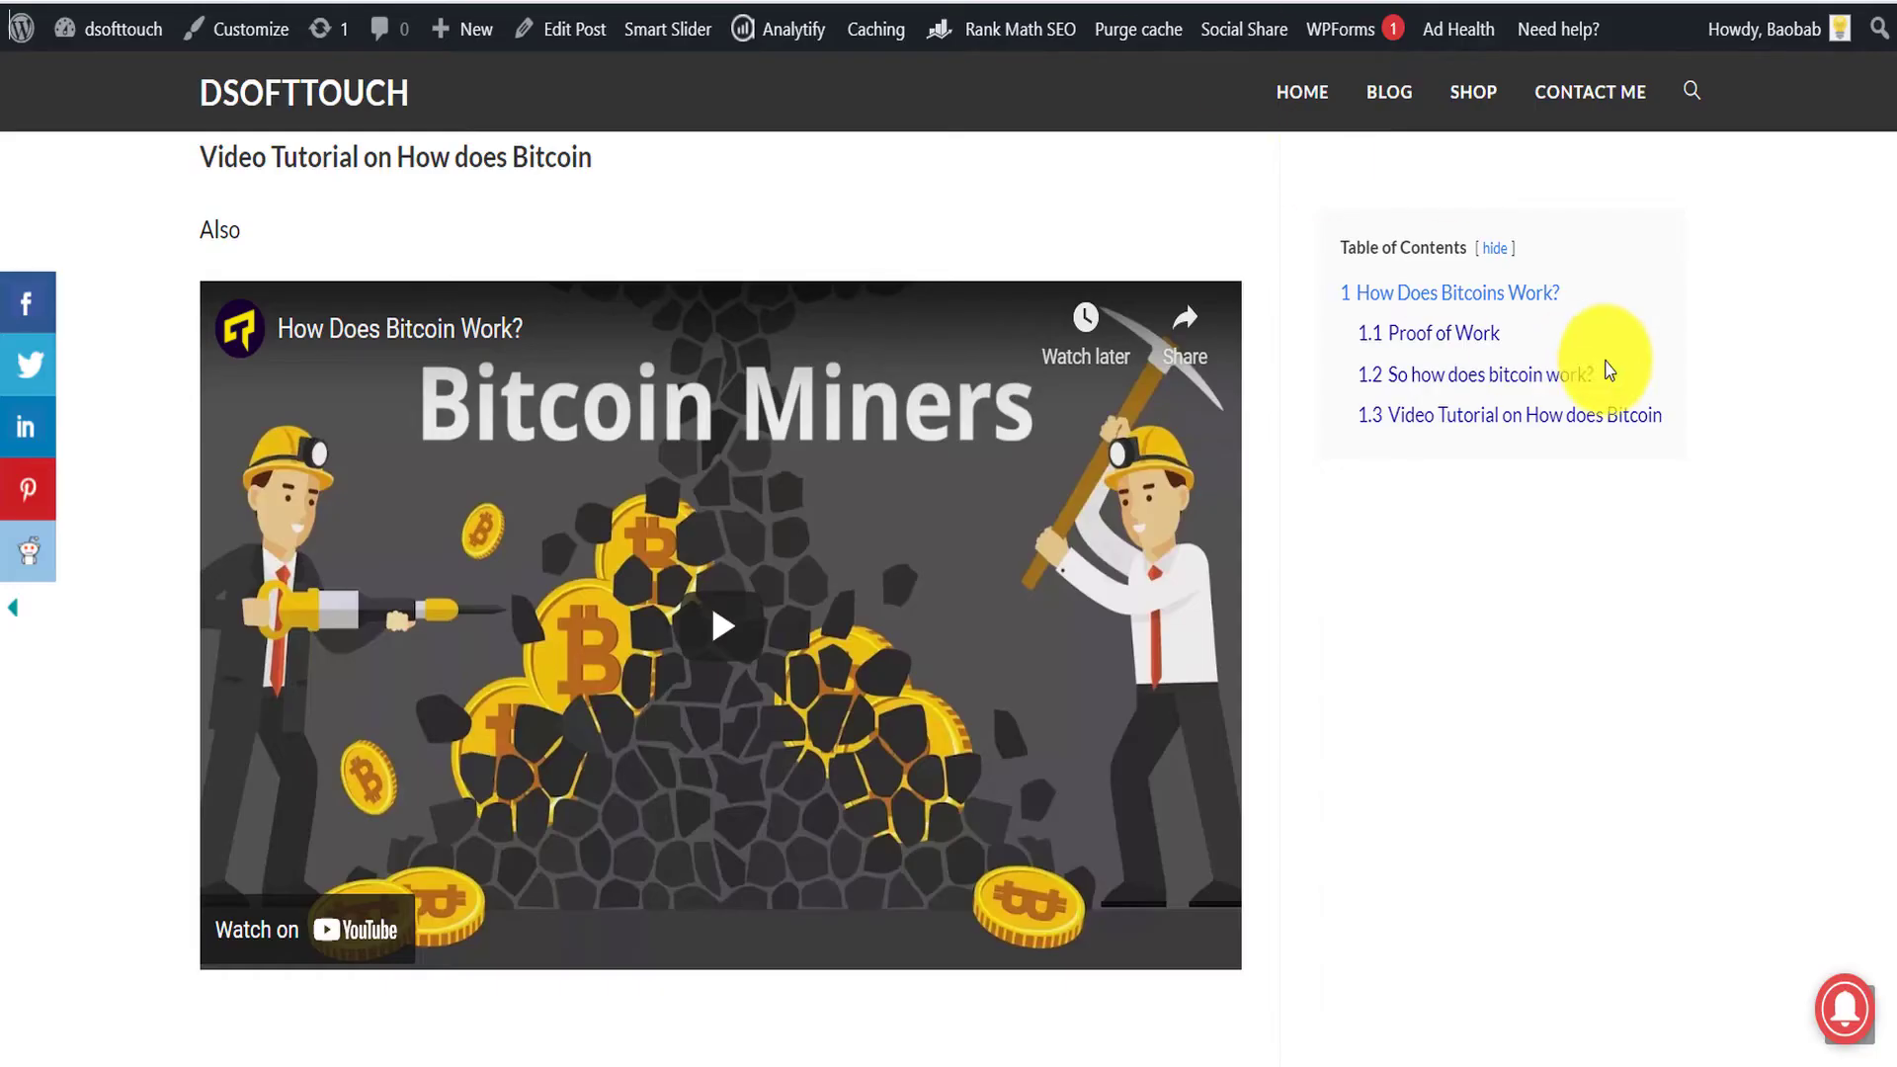
- Examine how the sidebar table of contents behaves further down the live Bitcoin post and the example website builder article
scroll(1567, 369, "down", 5)
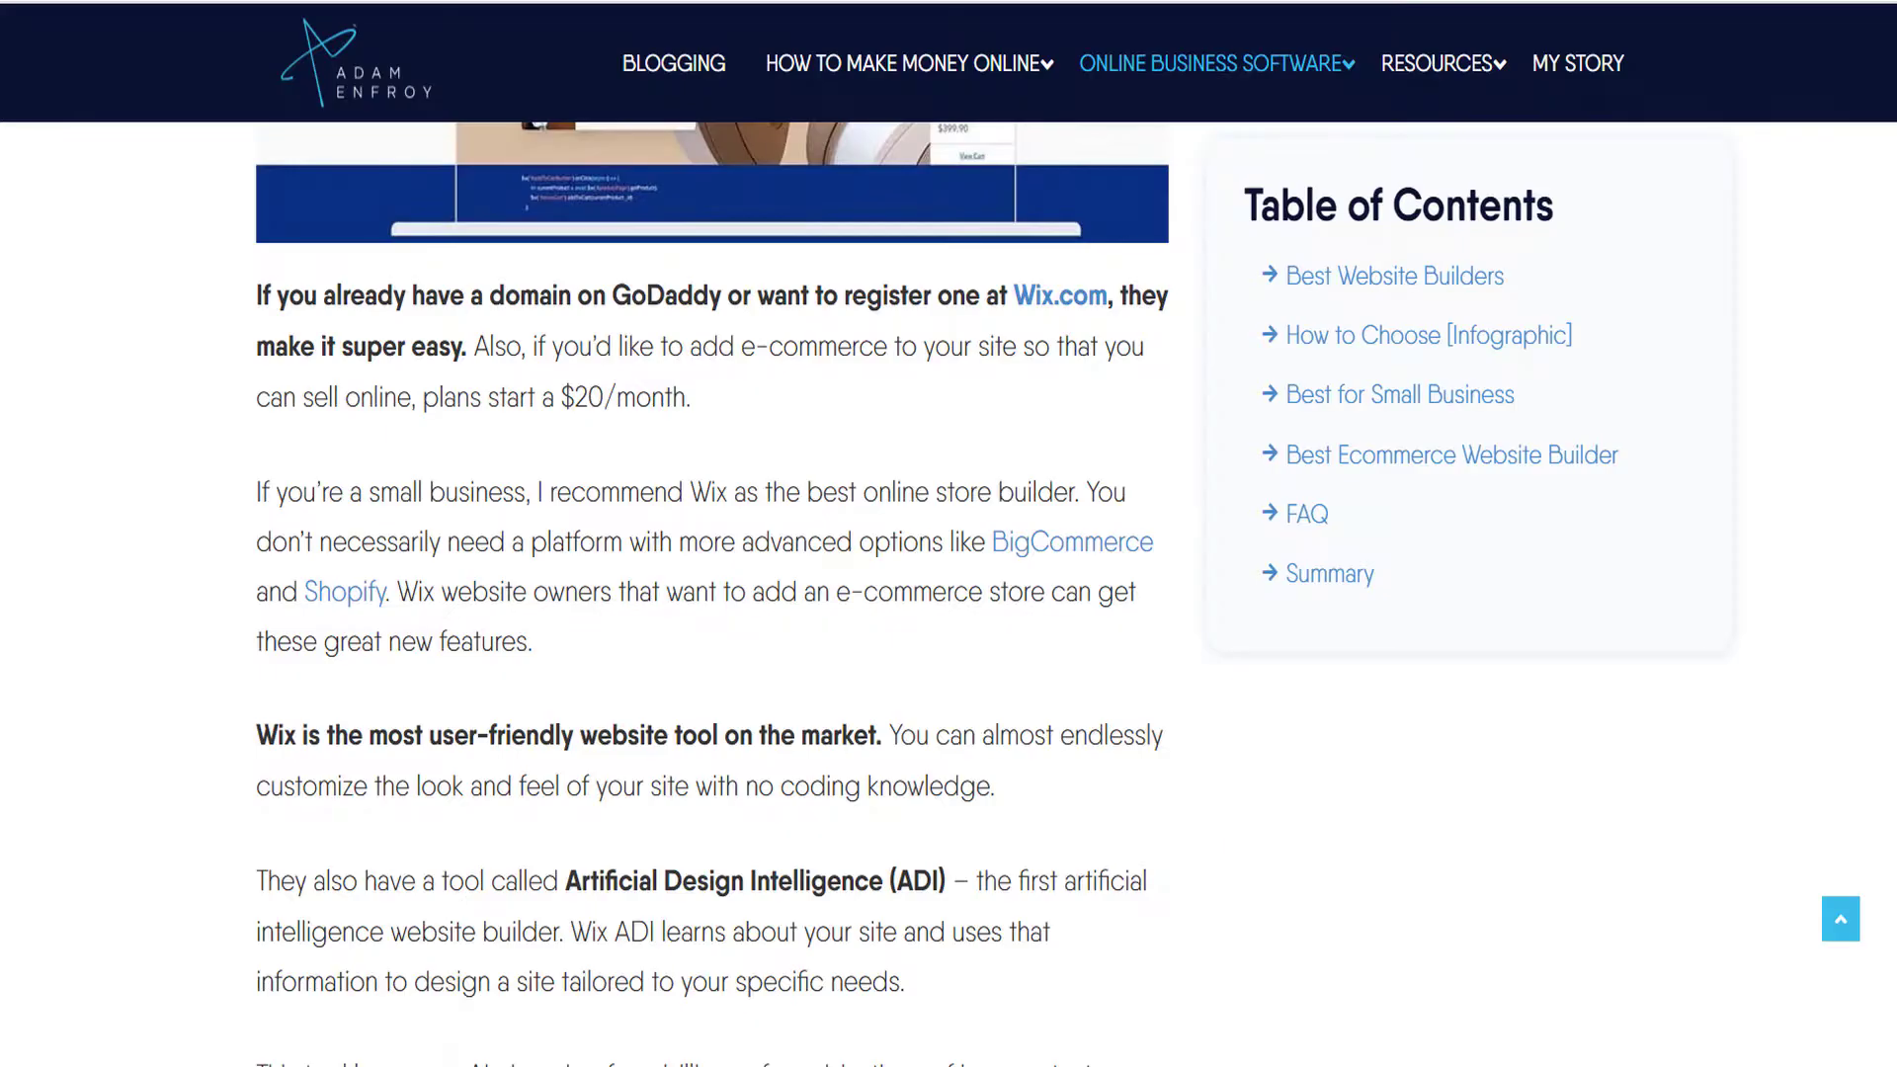
scroll(1588, 444, "down", 5)
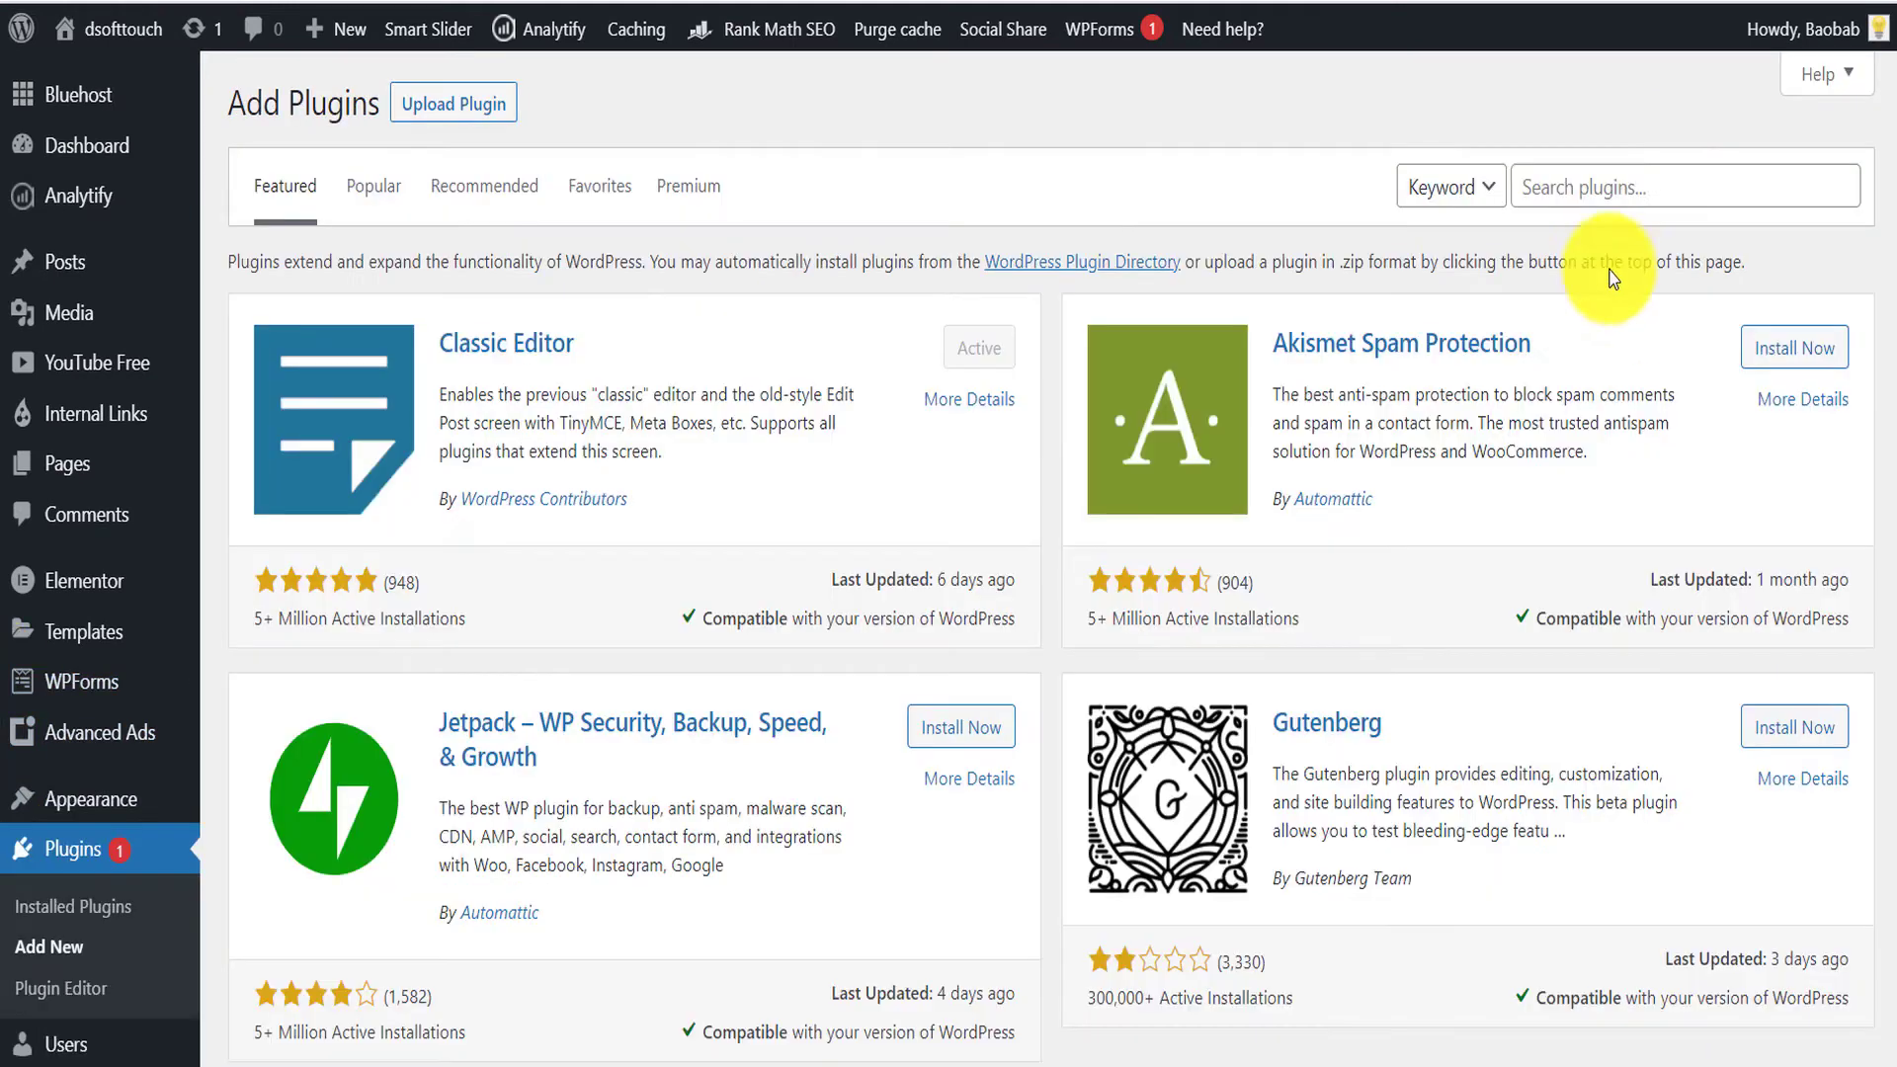
- Search the Add Plugins directory for "q2w3"
left_click(1687, 201)
type("q2")
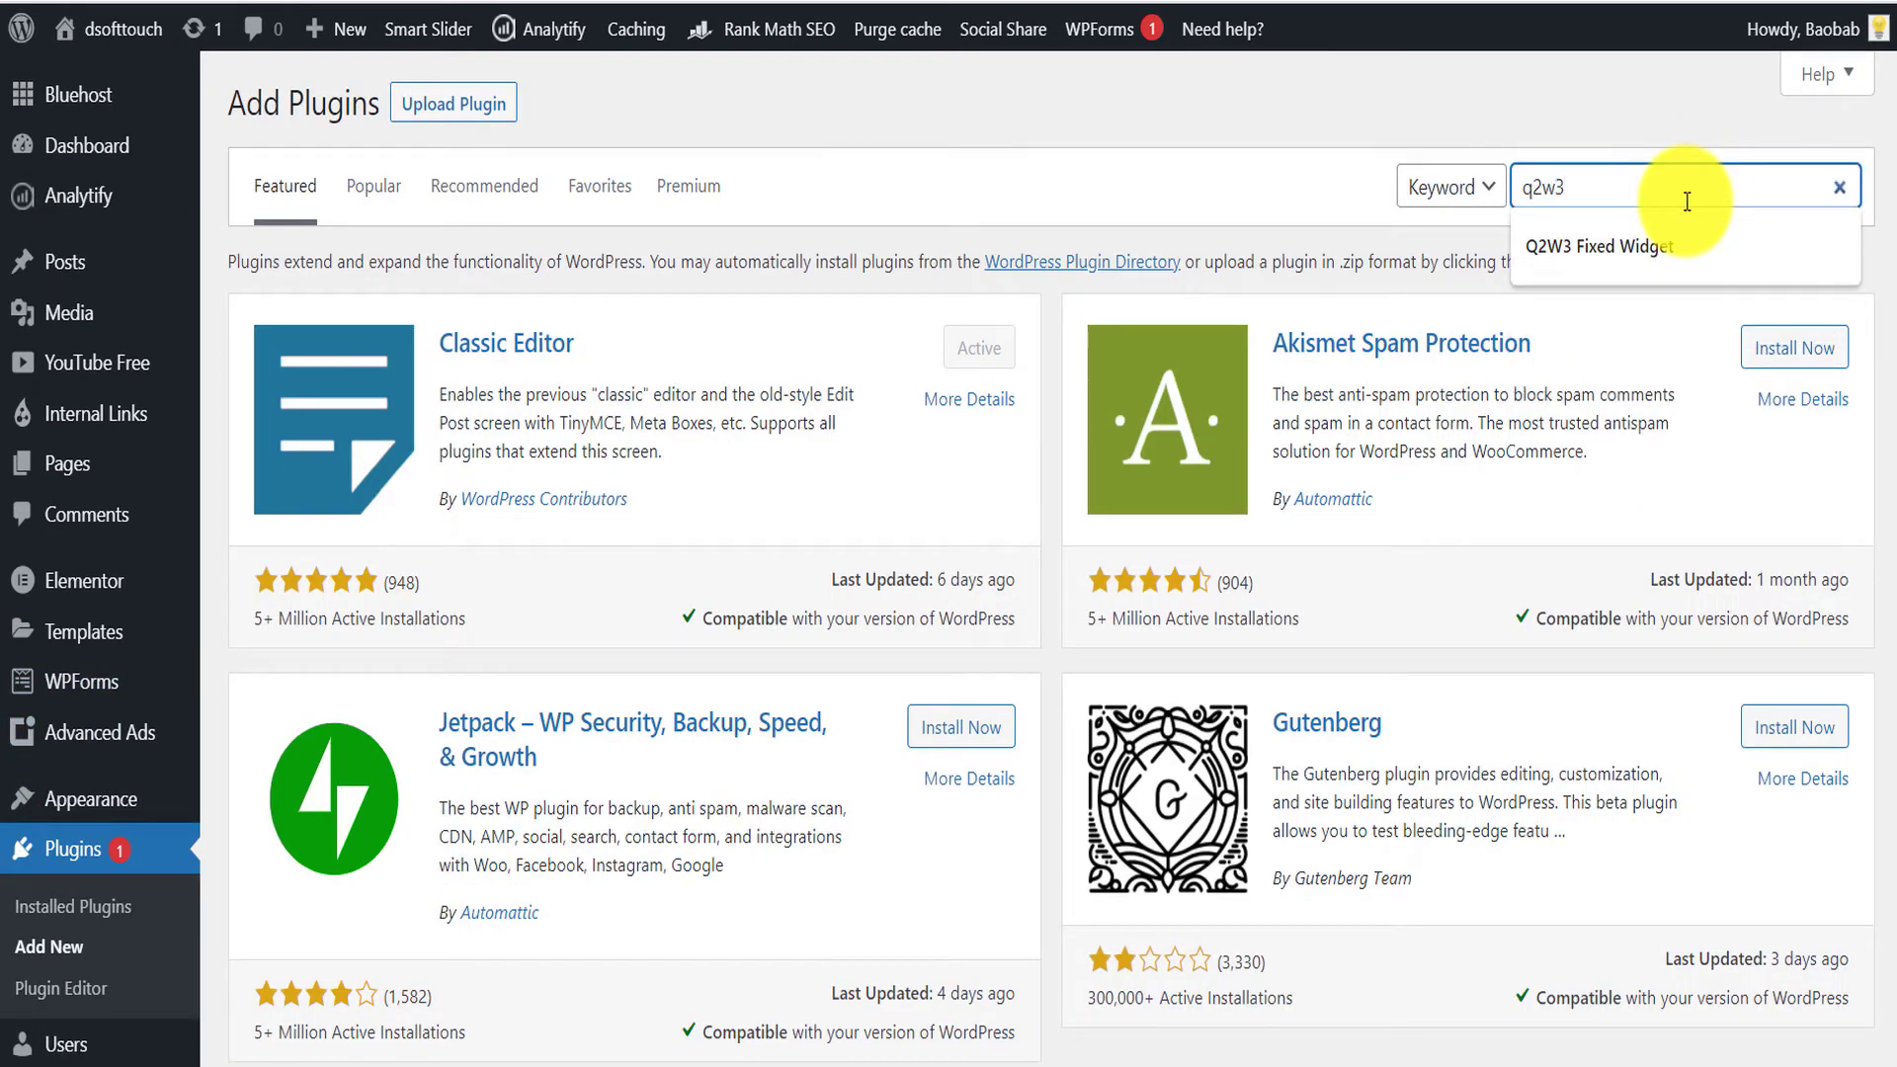
type("w3")
key("Return")
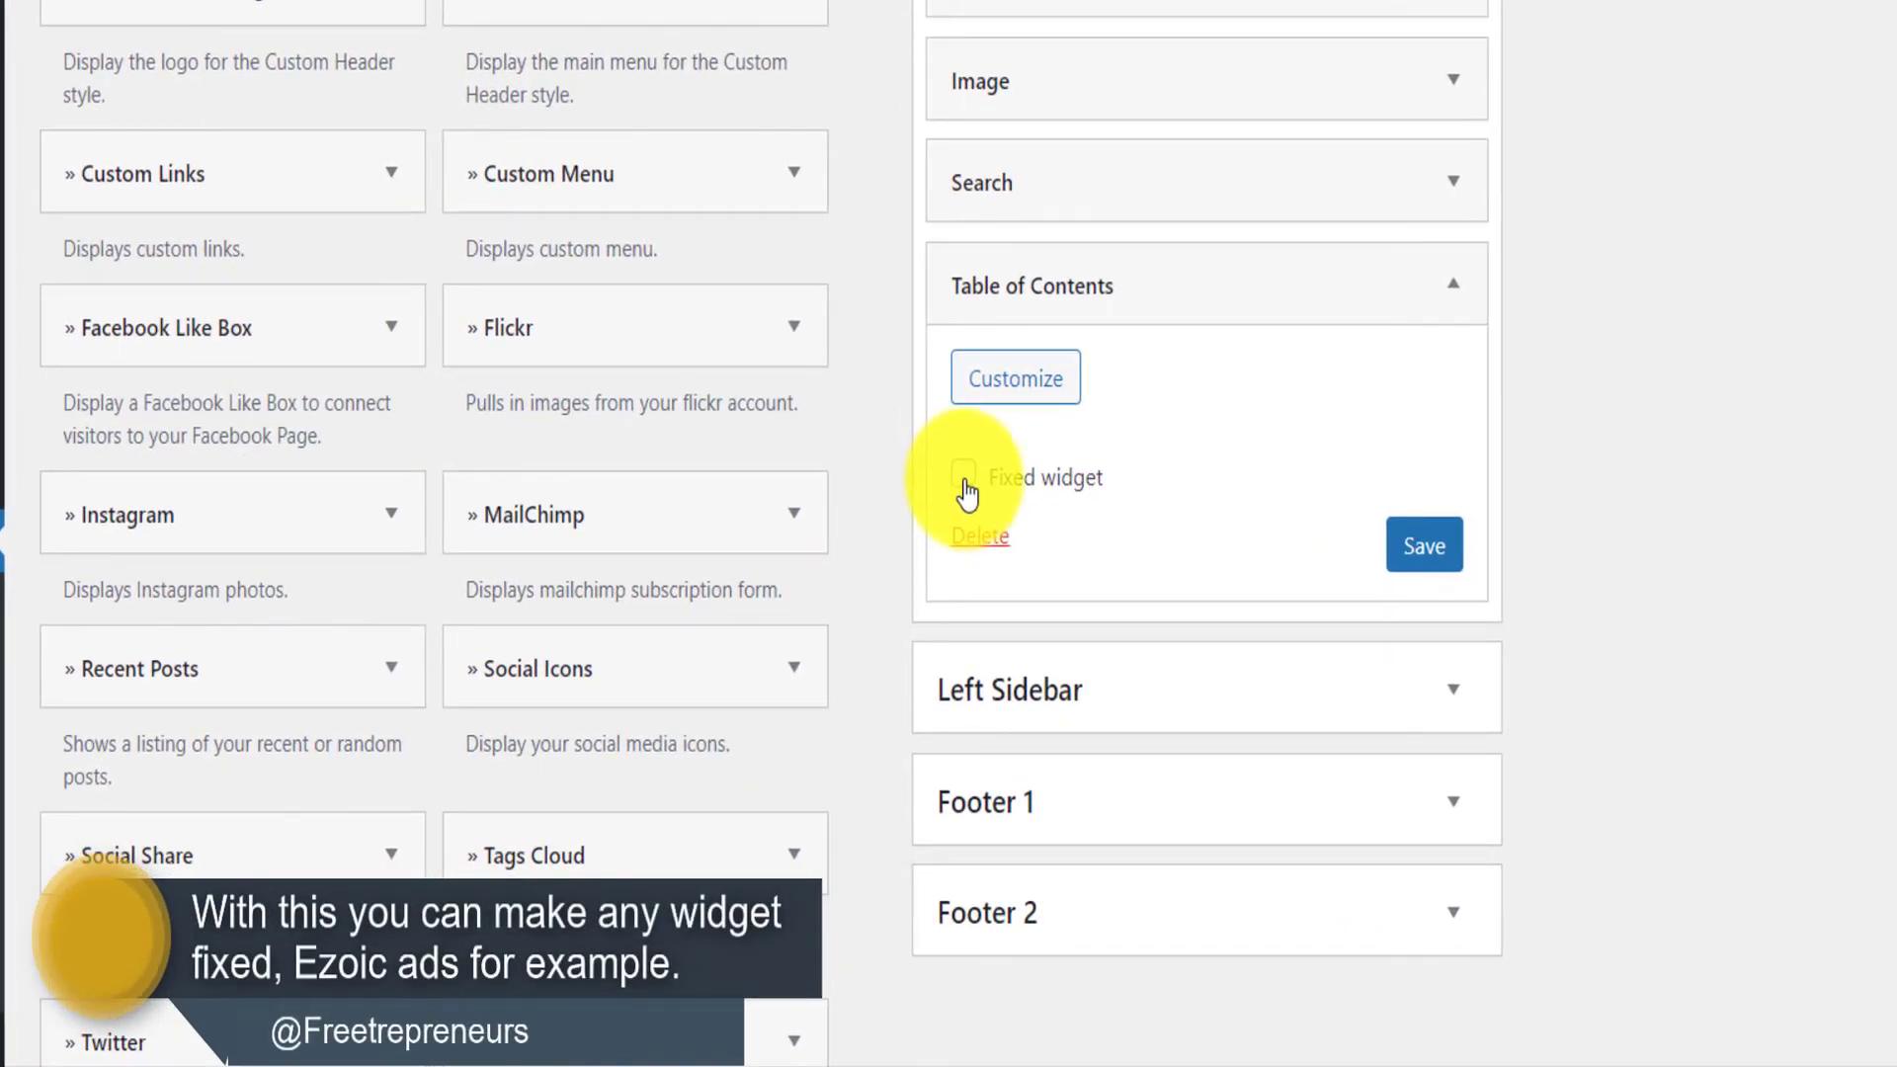
- Set the sidebar's Table of Contents widget as a fixed widget, save it, and check the Search widget's Fixed widget option
left_click(1423, 553)
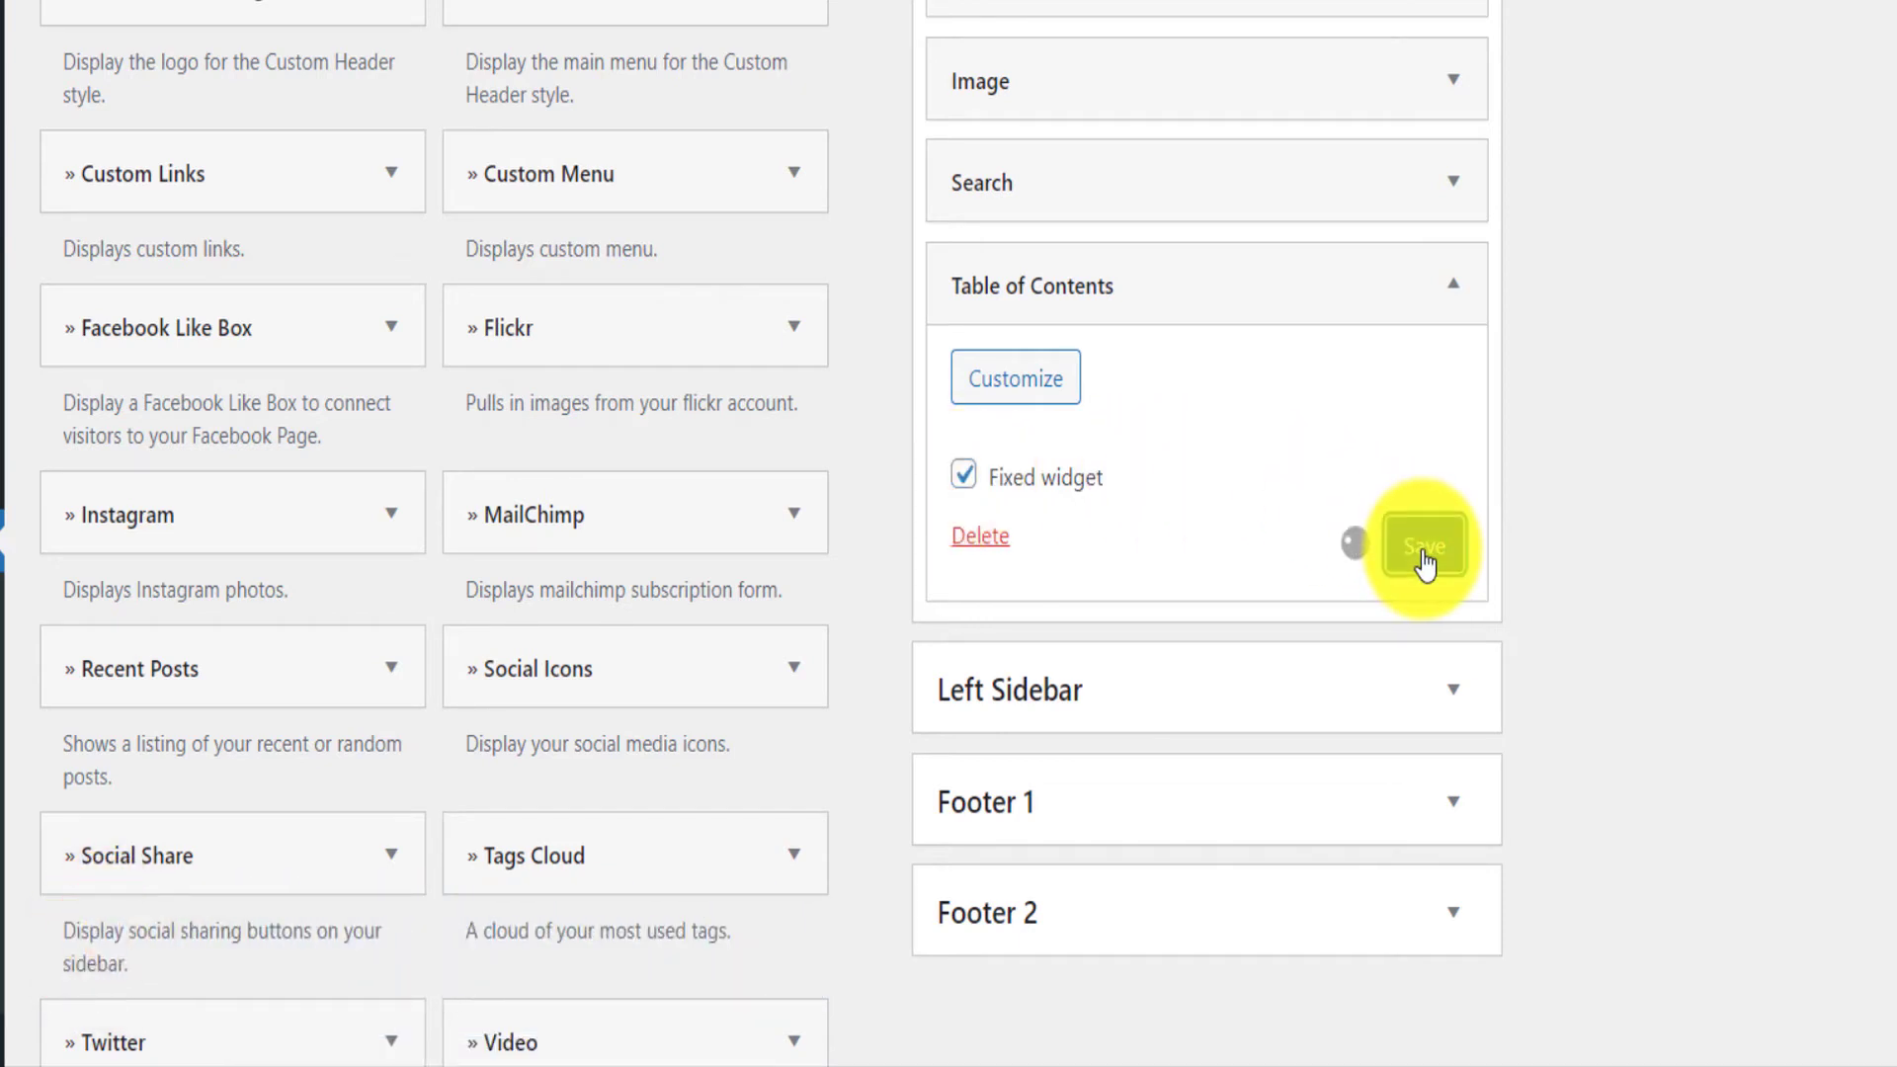
left_click(1453, 180)
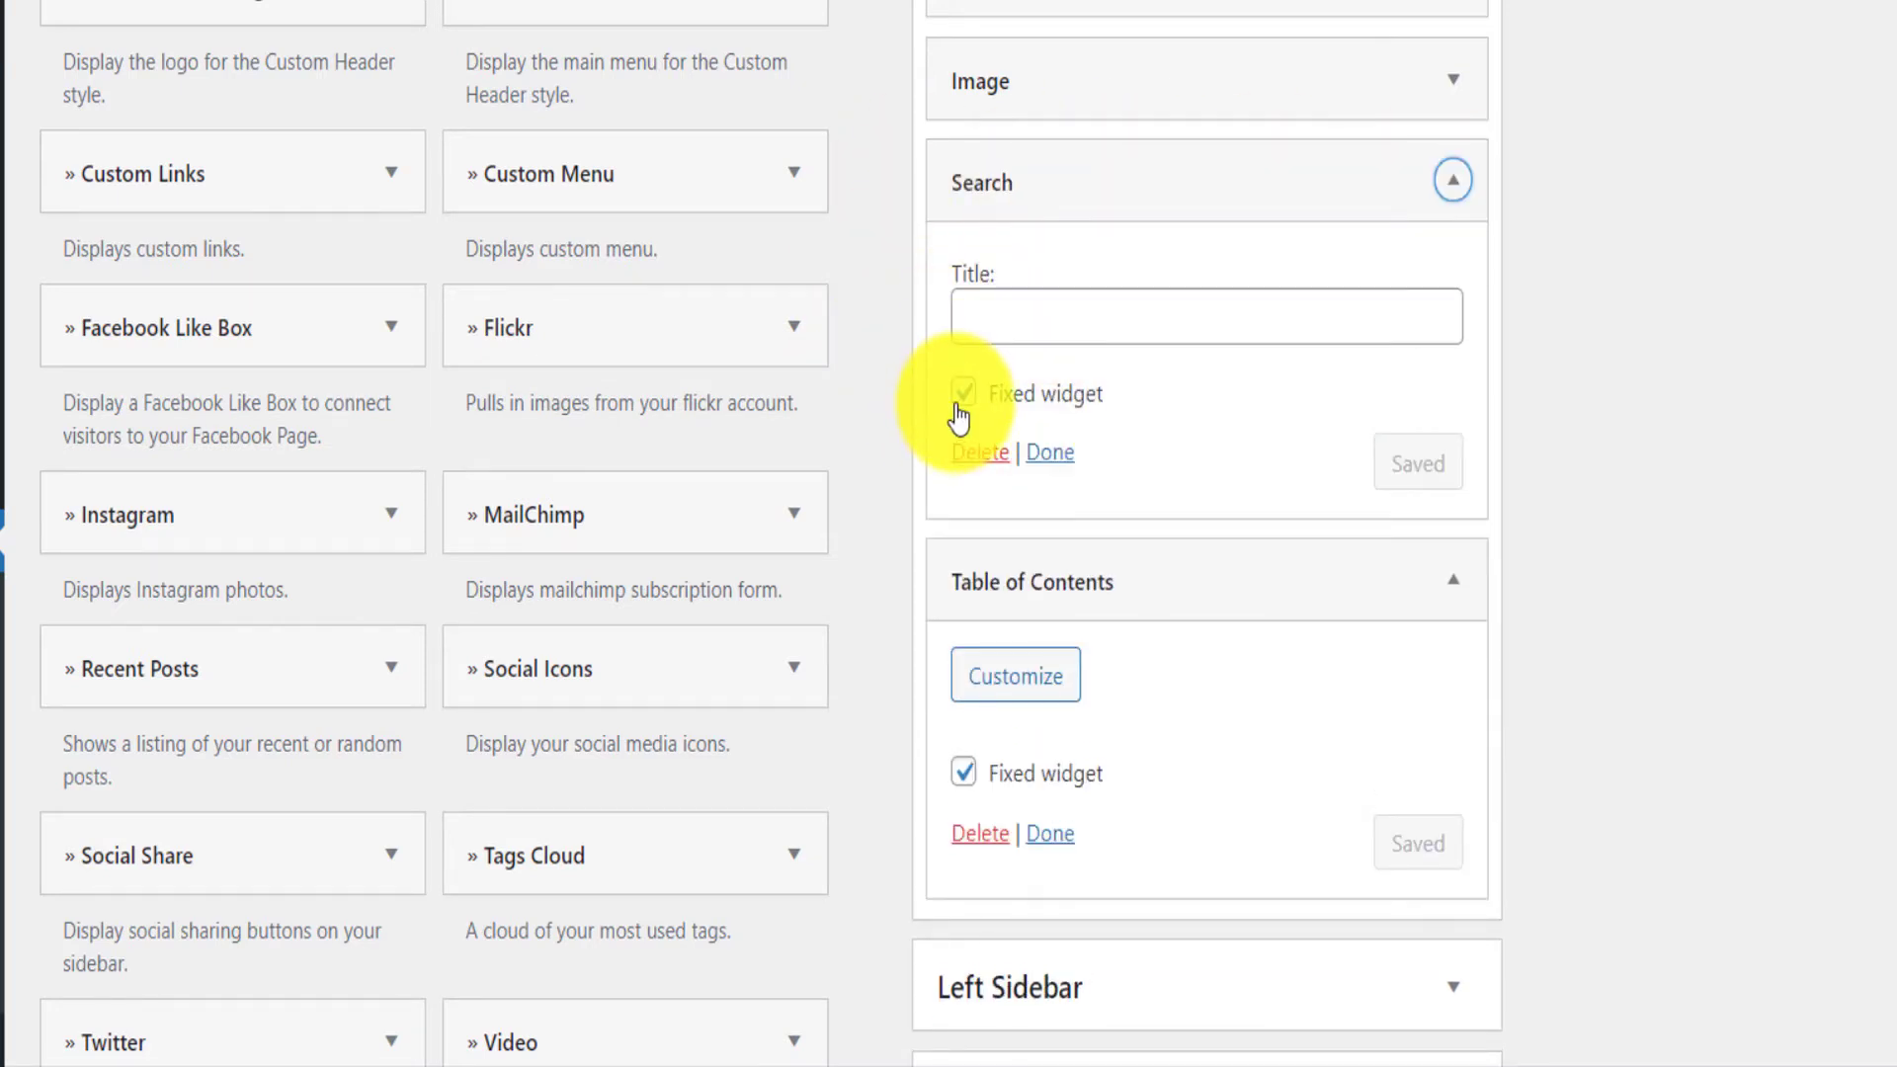
scroll(1420, 649, "down", 2)
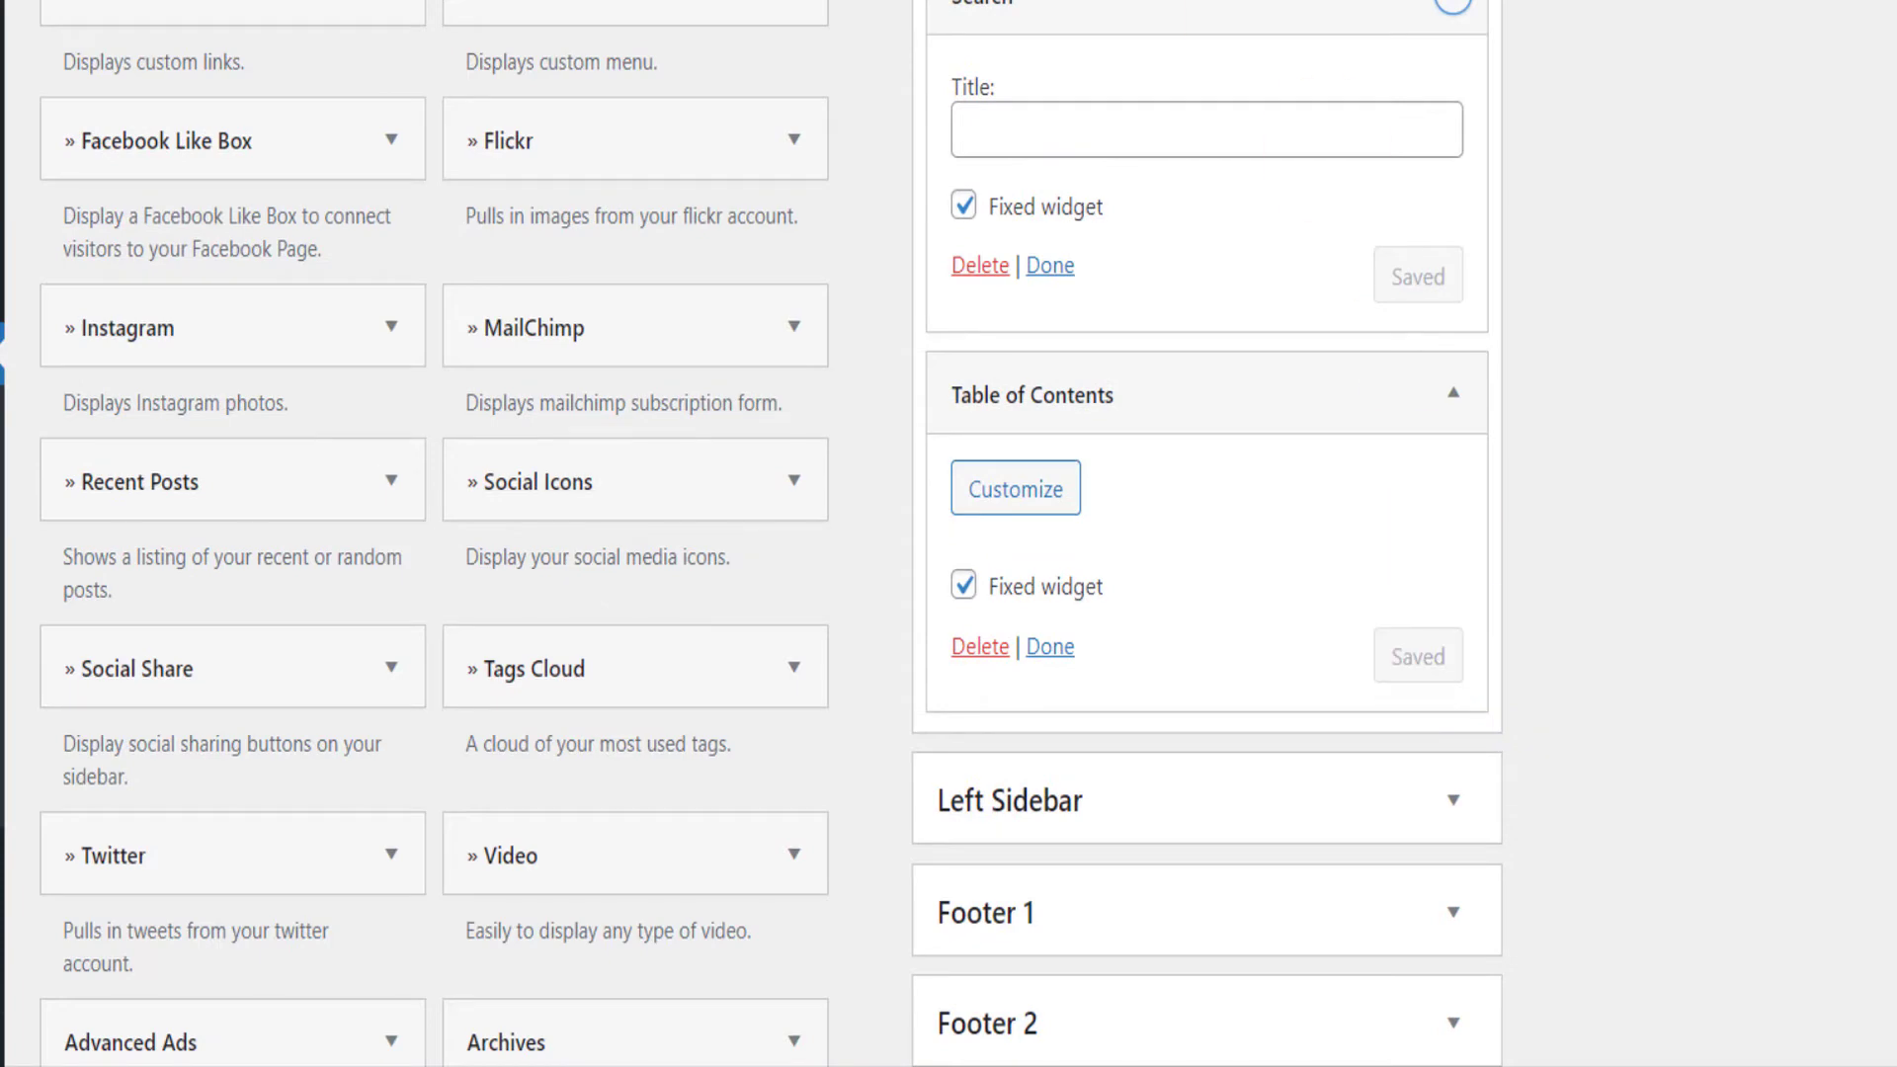
- Check both tables of contents on the live Bitcoin post, following the "Proof of Work" and "Video Tutorial on How does Bitcoin" links
key("alt+Tab")
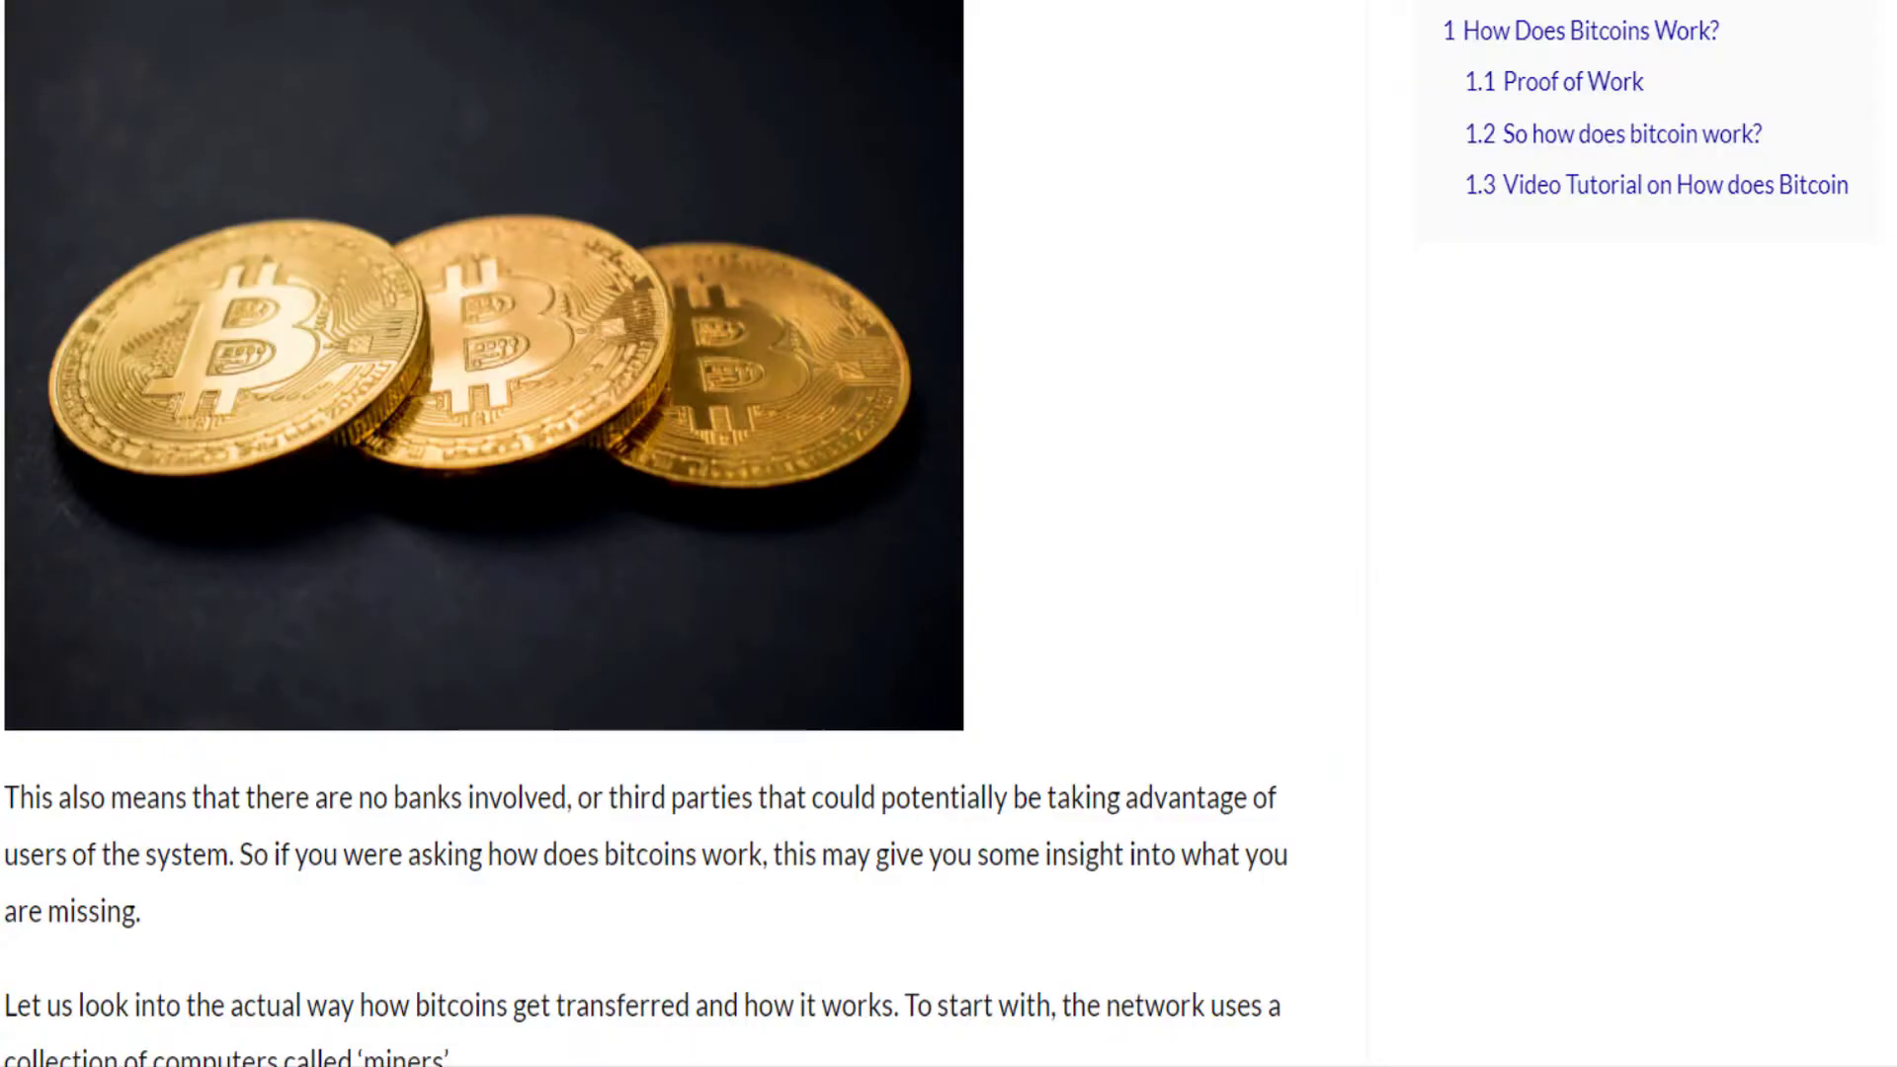
scroll(1877, 118, "up", 10)
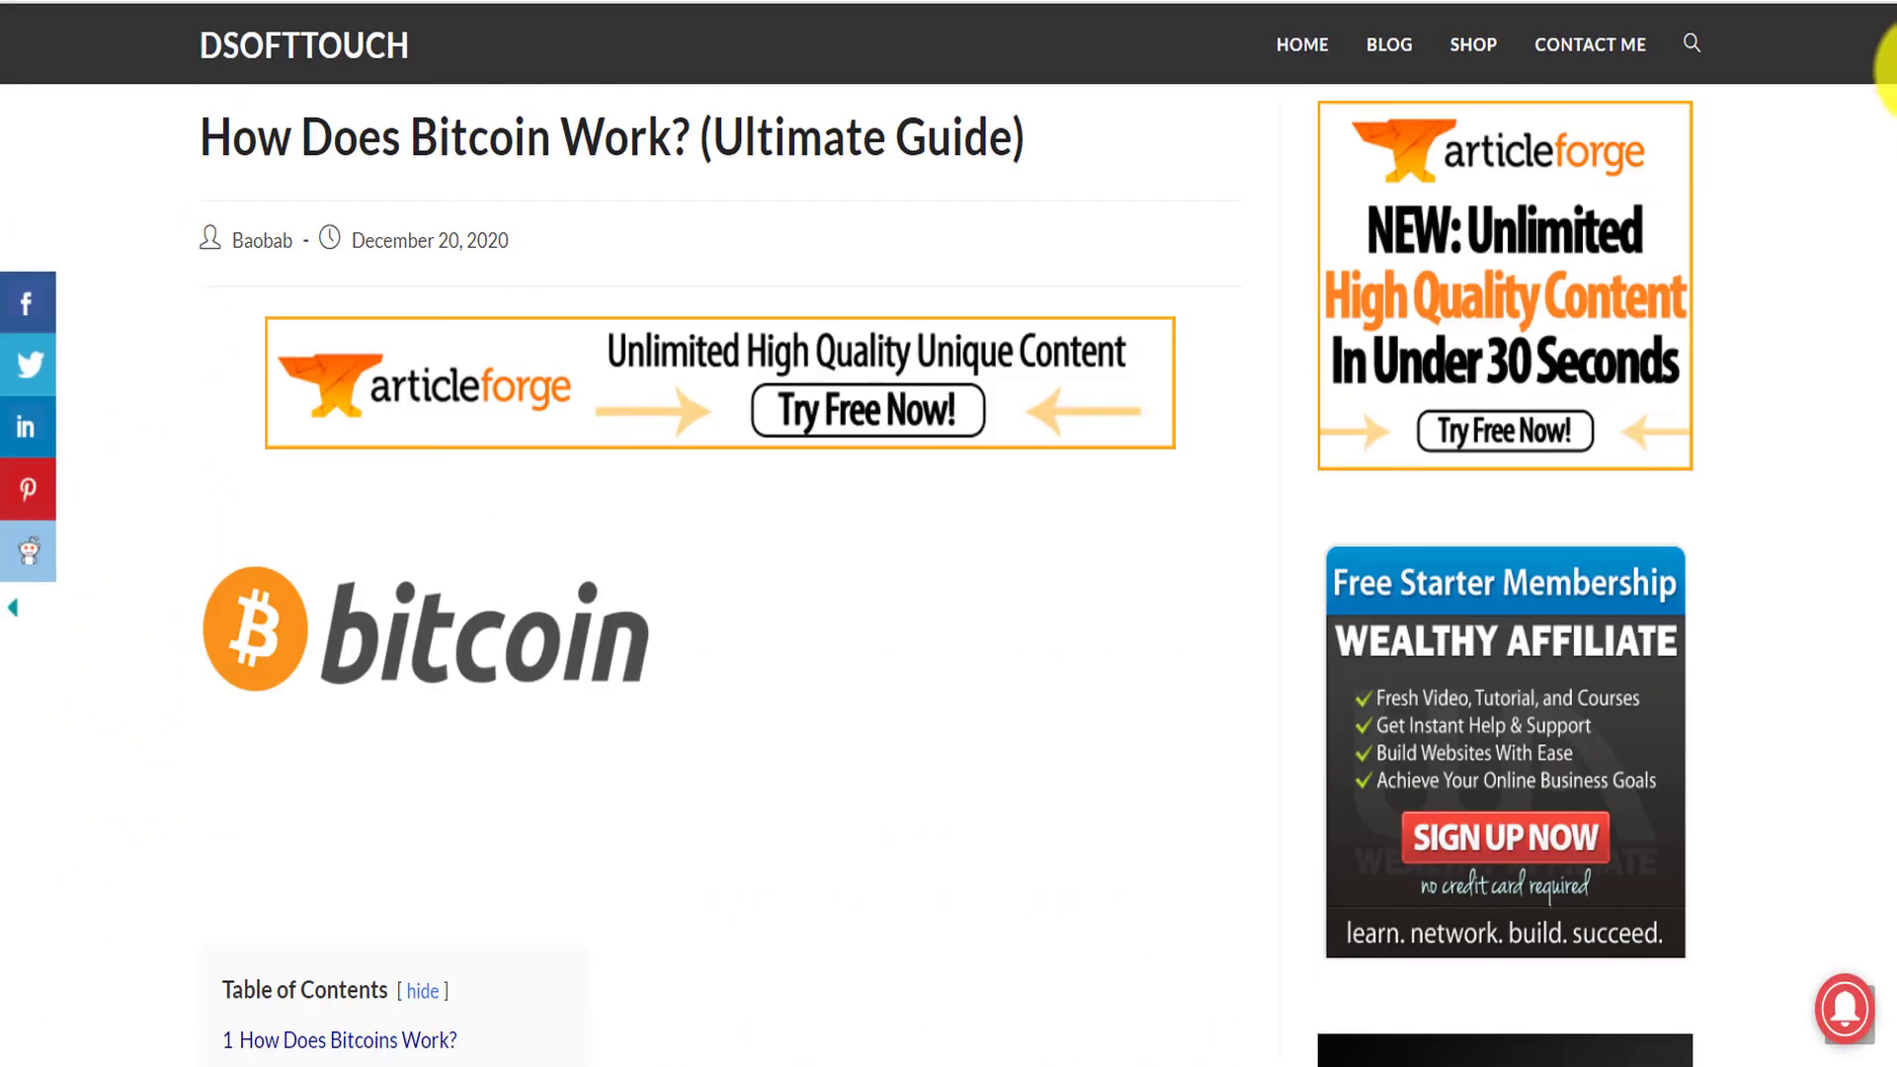
scroll(1889, 79, "down", 6)
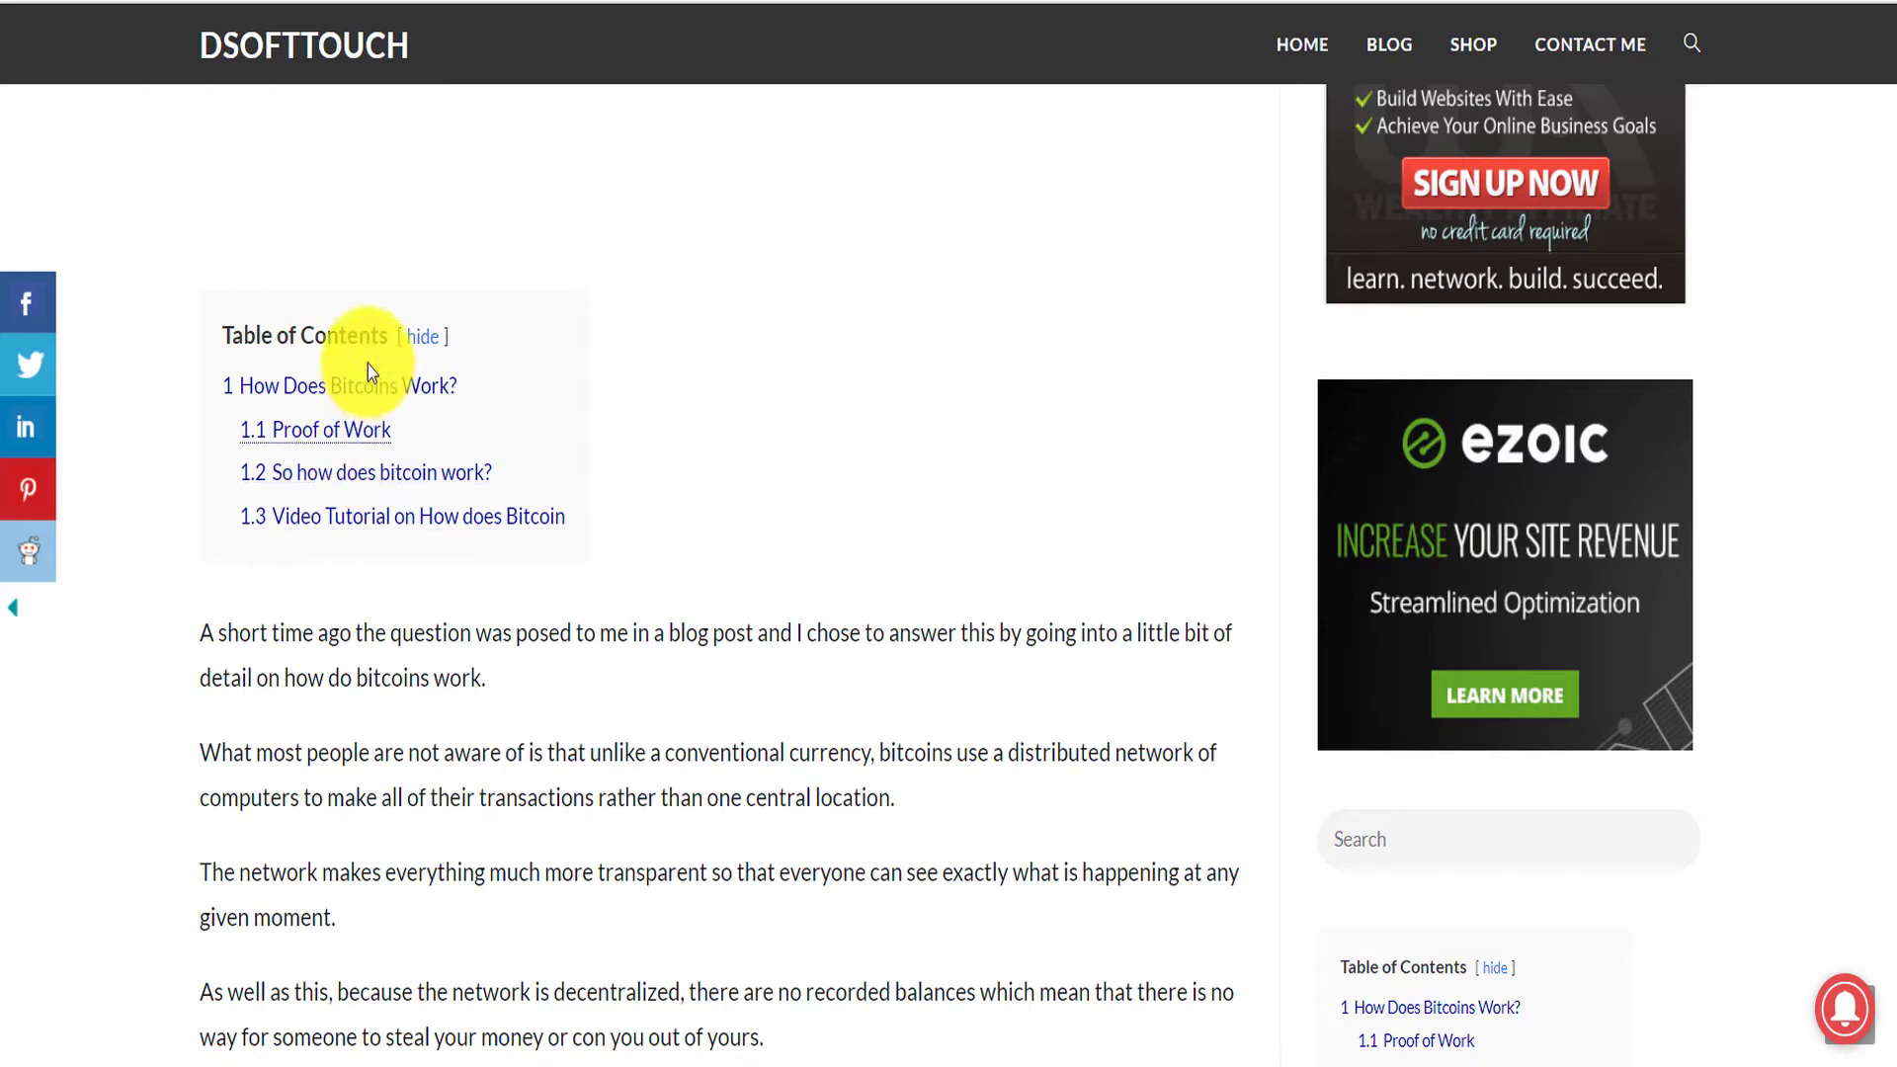
scroll(384, 404, "up", 2)
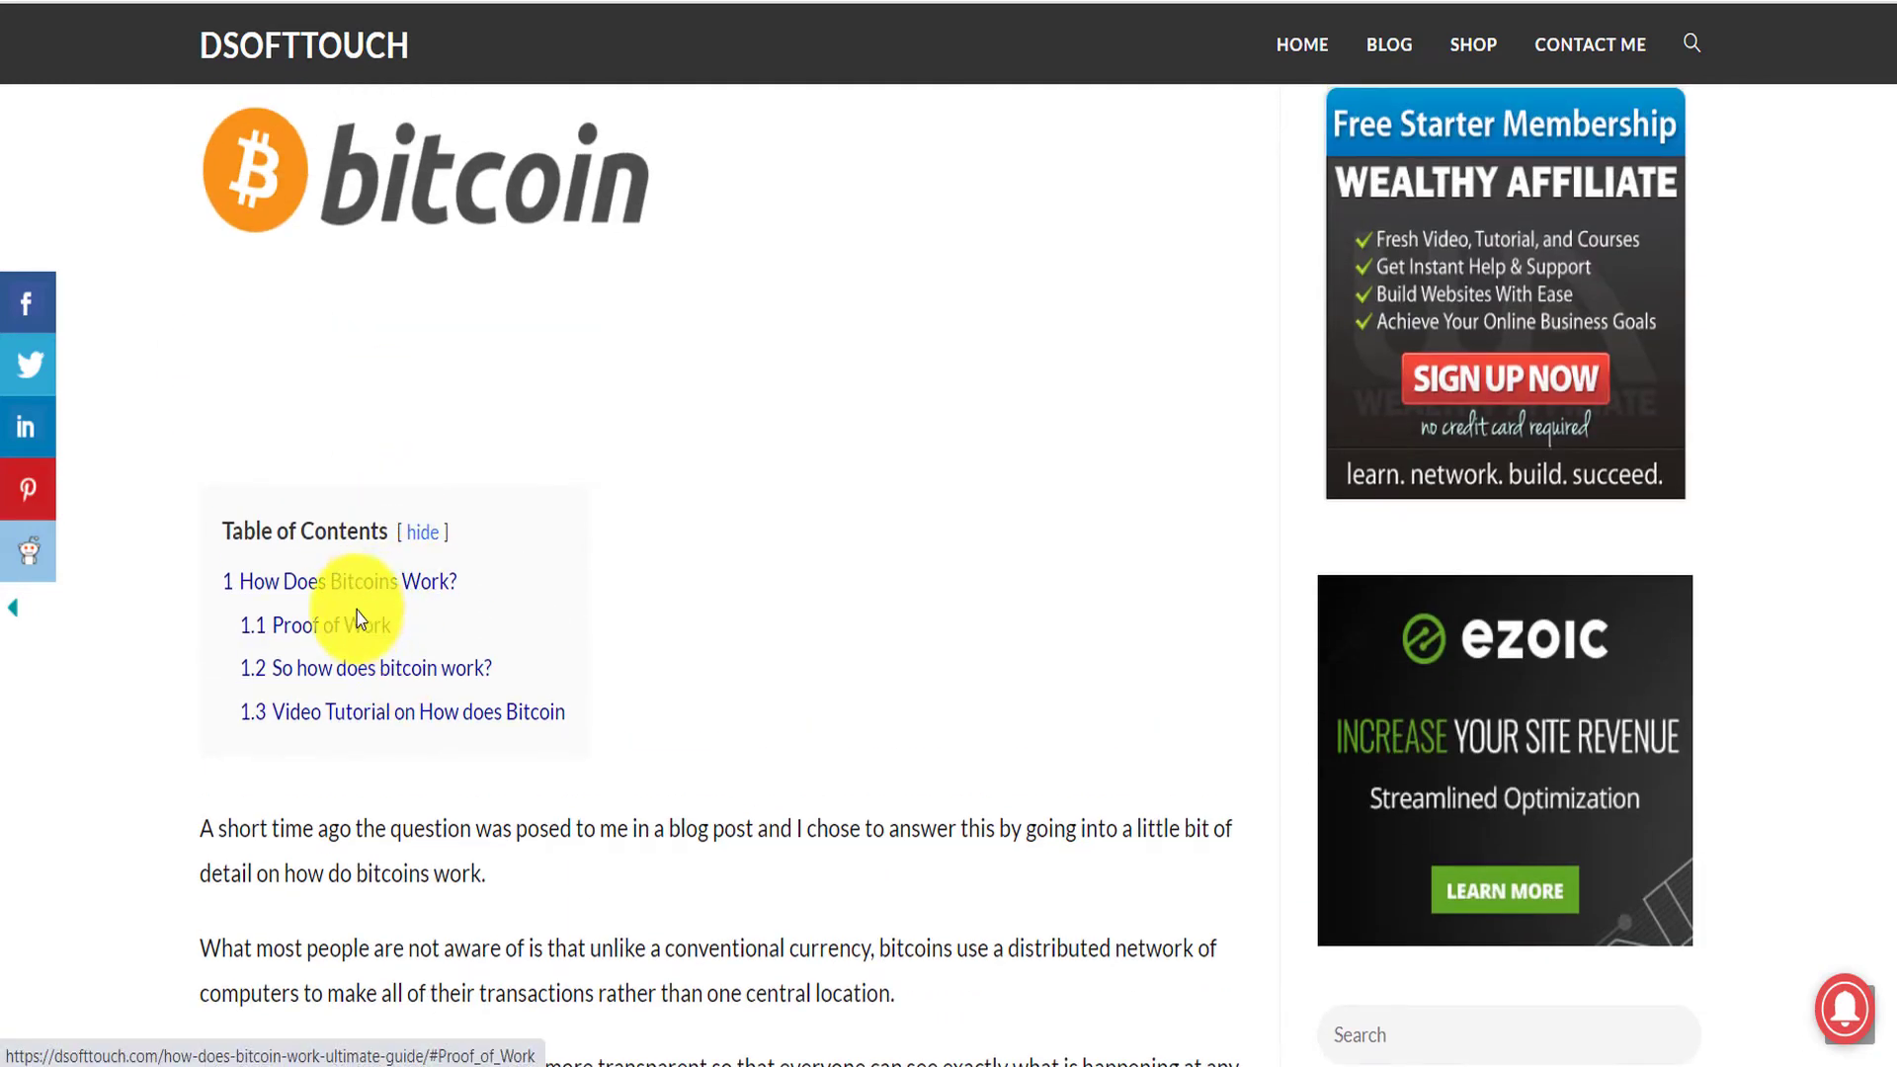
left_click(357, 634)
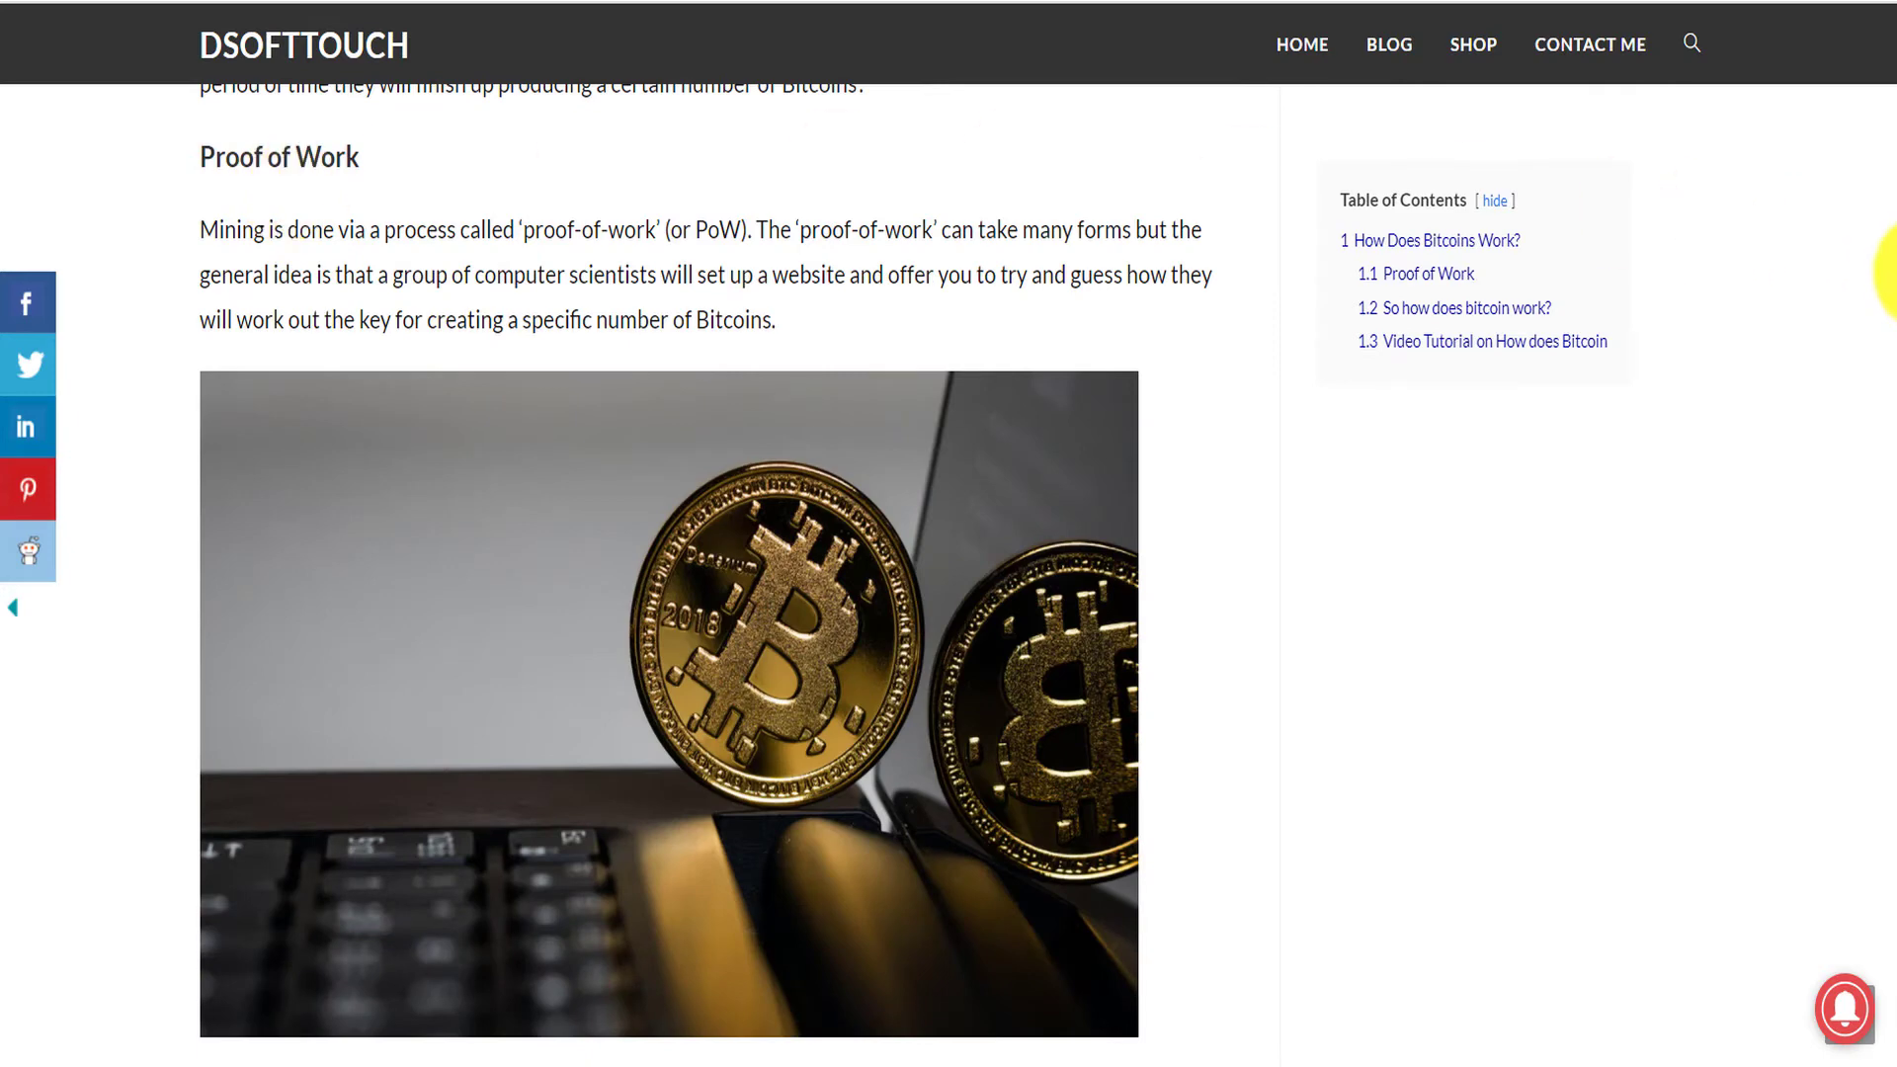
scroll(1892, 413, "down", 7)
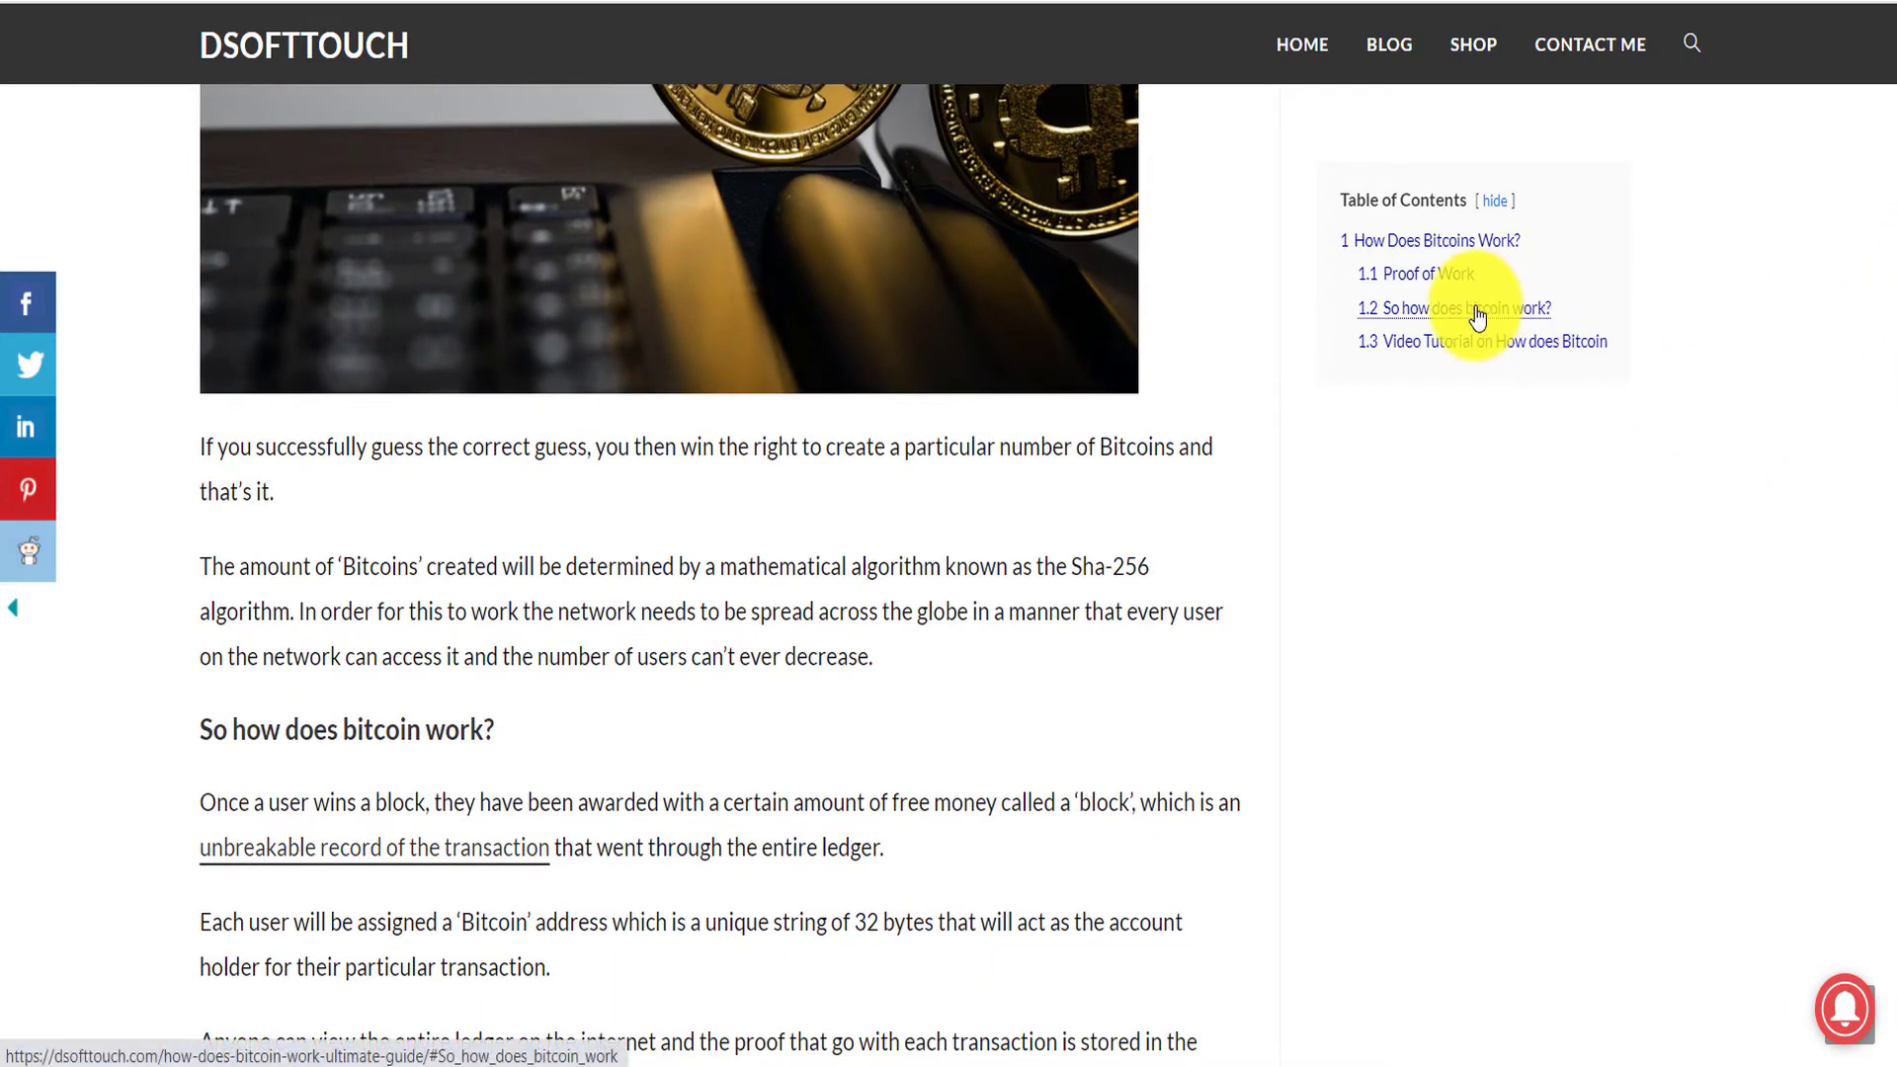
left_click(1450, 344)
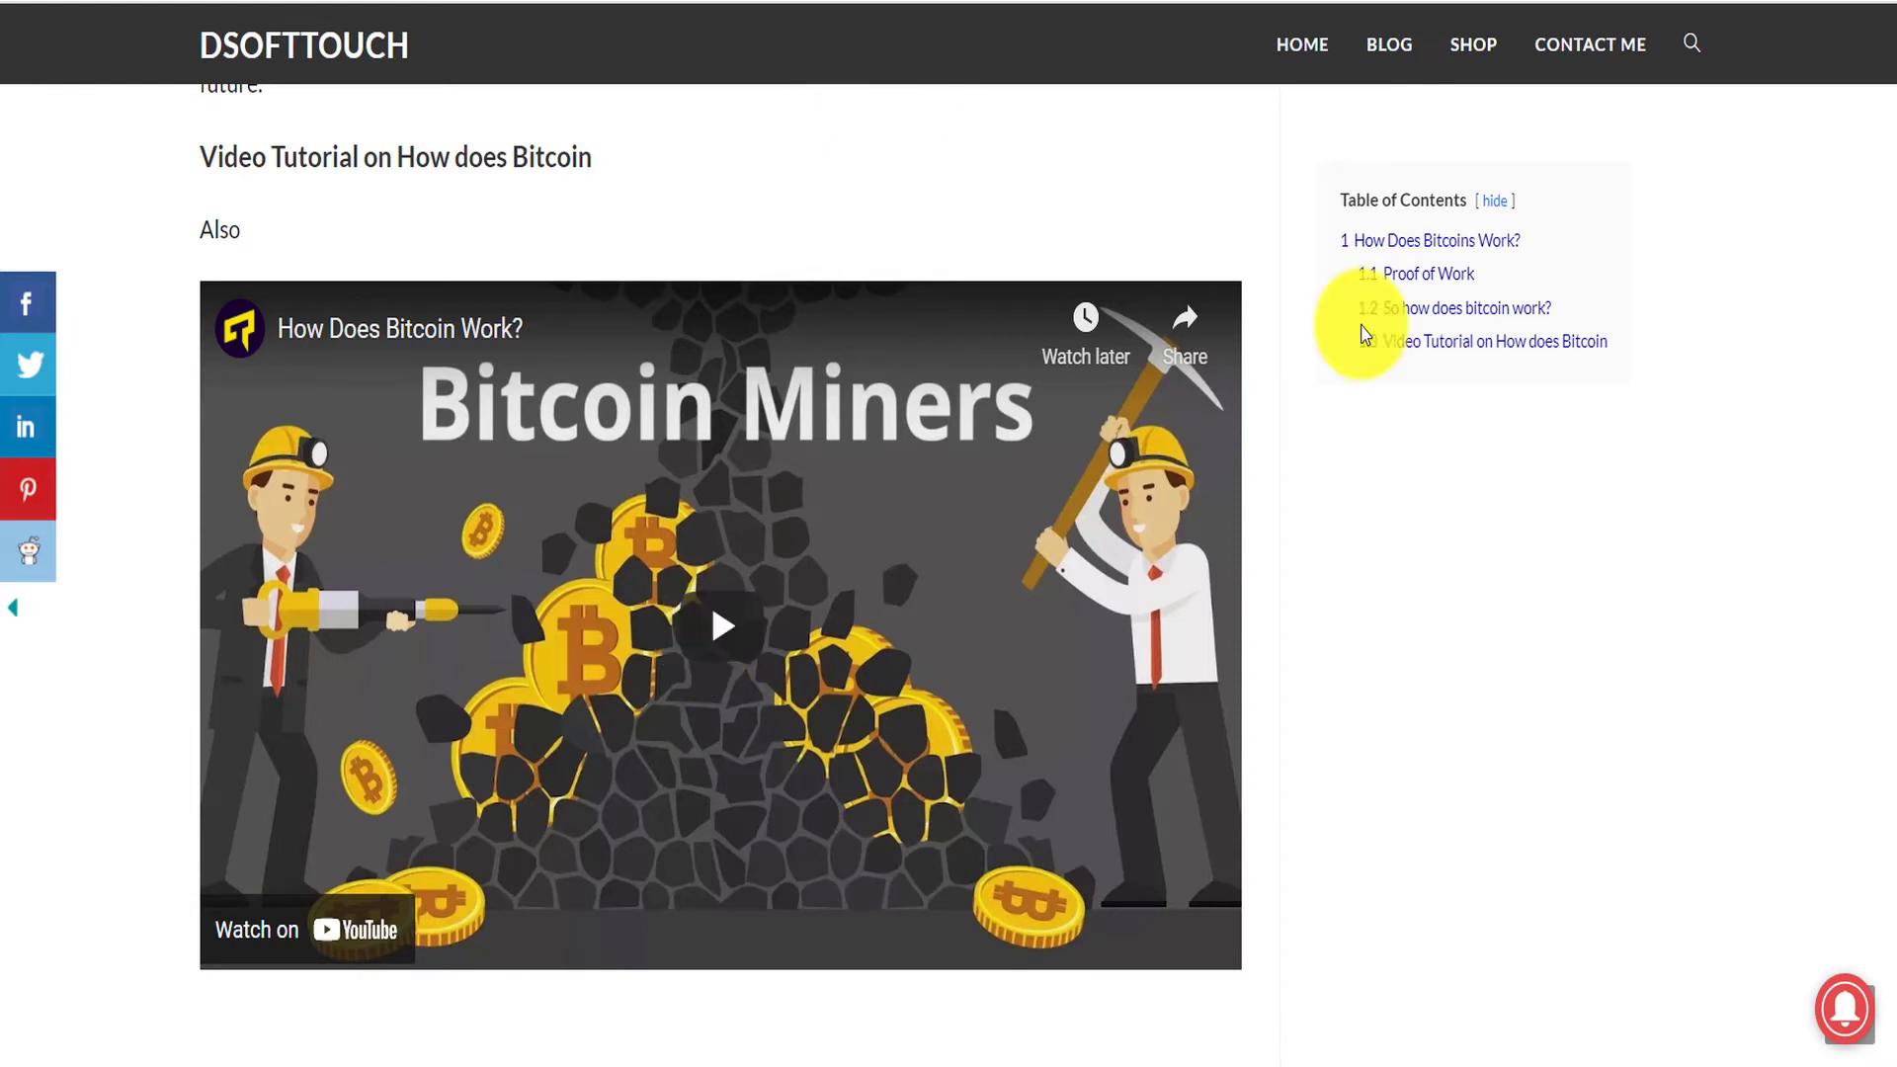
left_click_drag(1892, 804, 1891, 114)
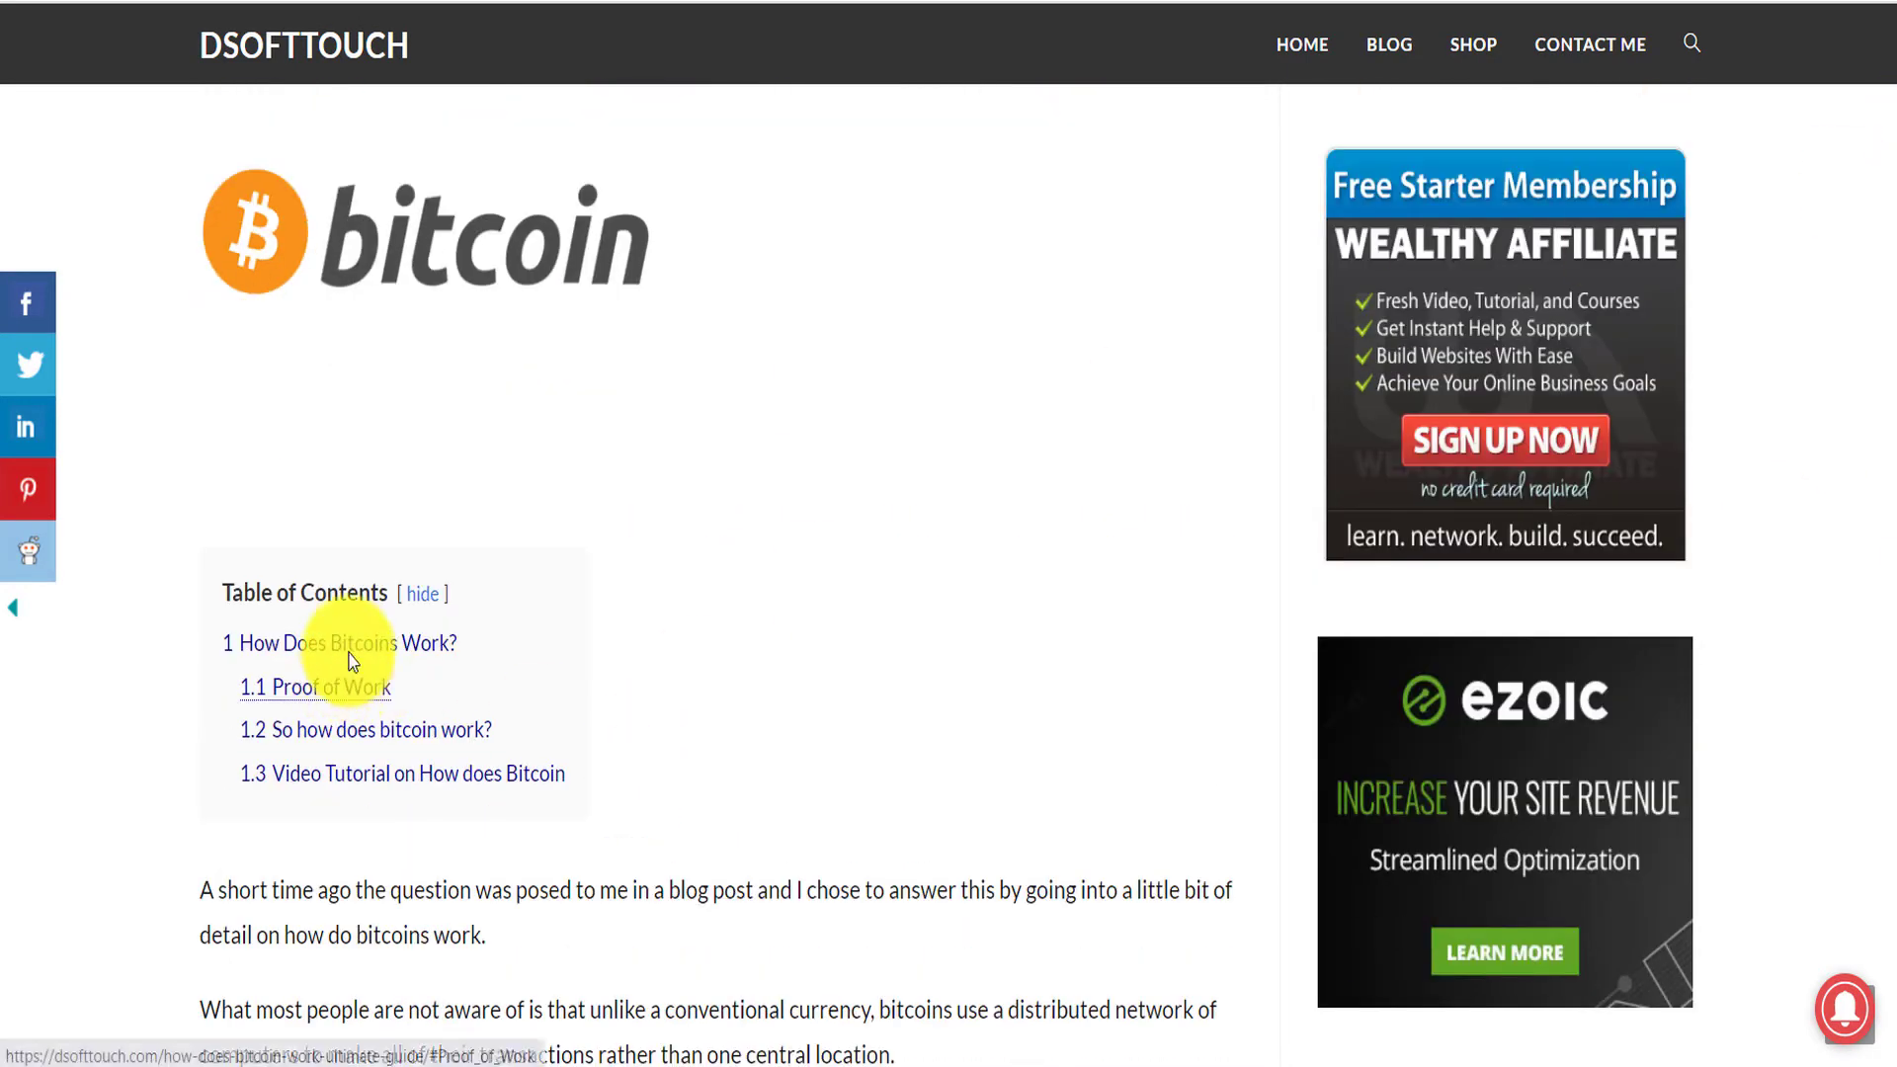
- Examine the example entrepreneurship article, its heading links in Google results for "best entrepreneur articles 2021", and the featured snippet's list items
key("alt+Tab")
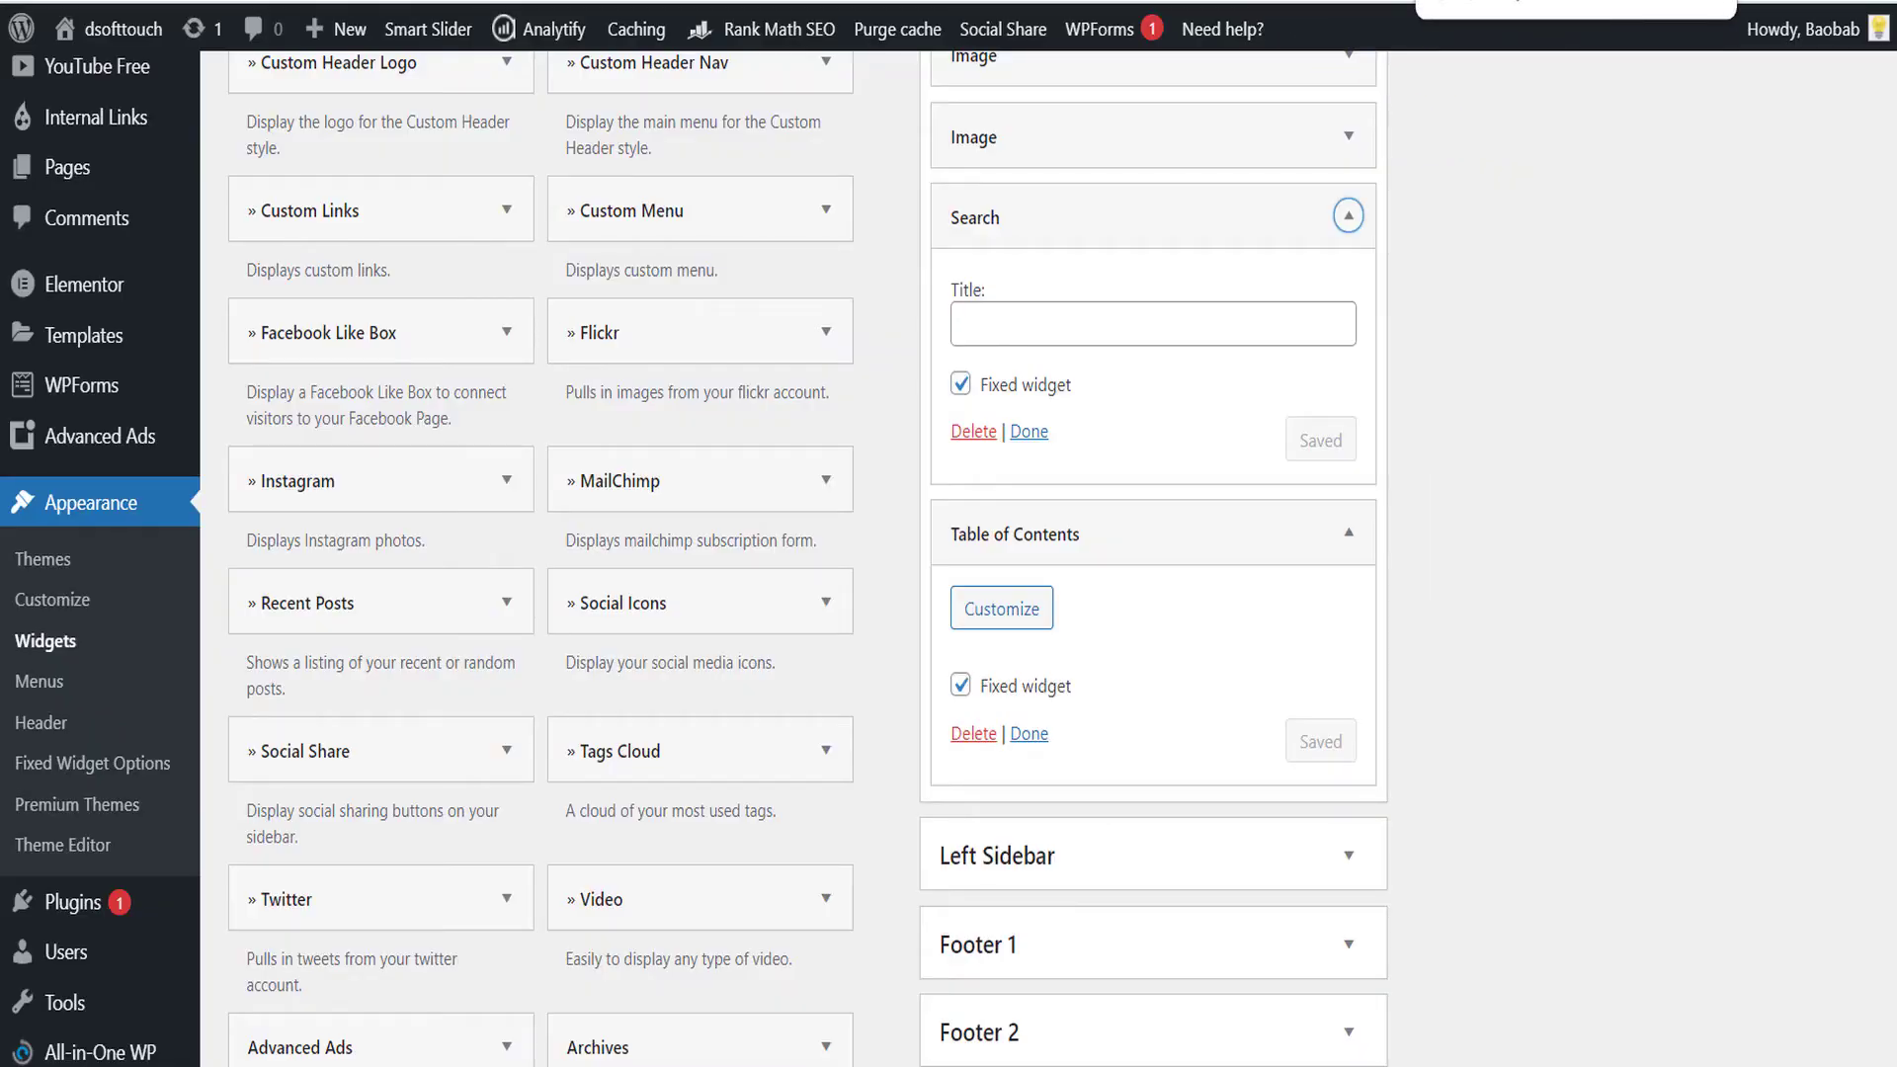
key("alt+Tab")
scroll(691, 593, "down", 15)
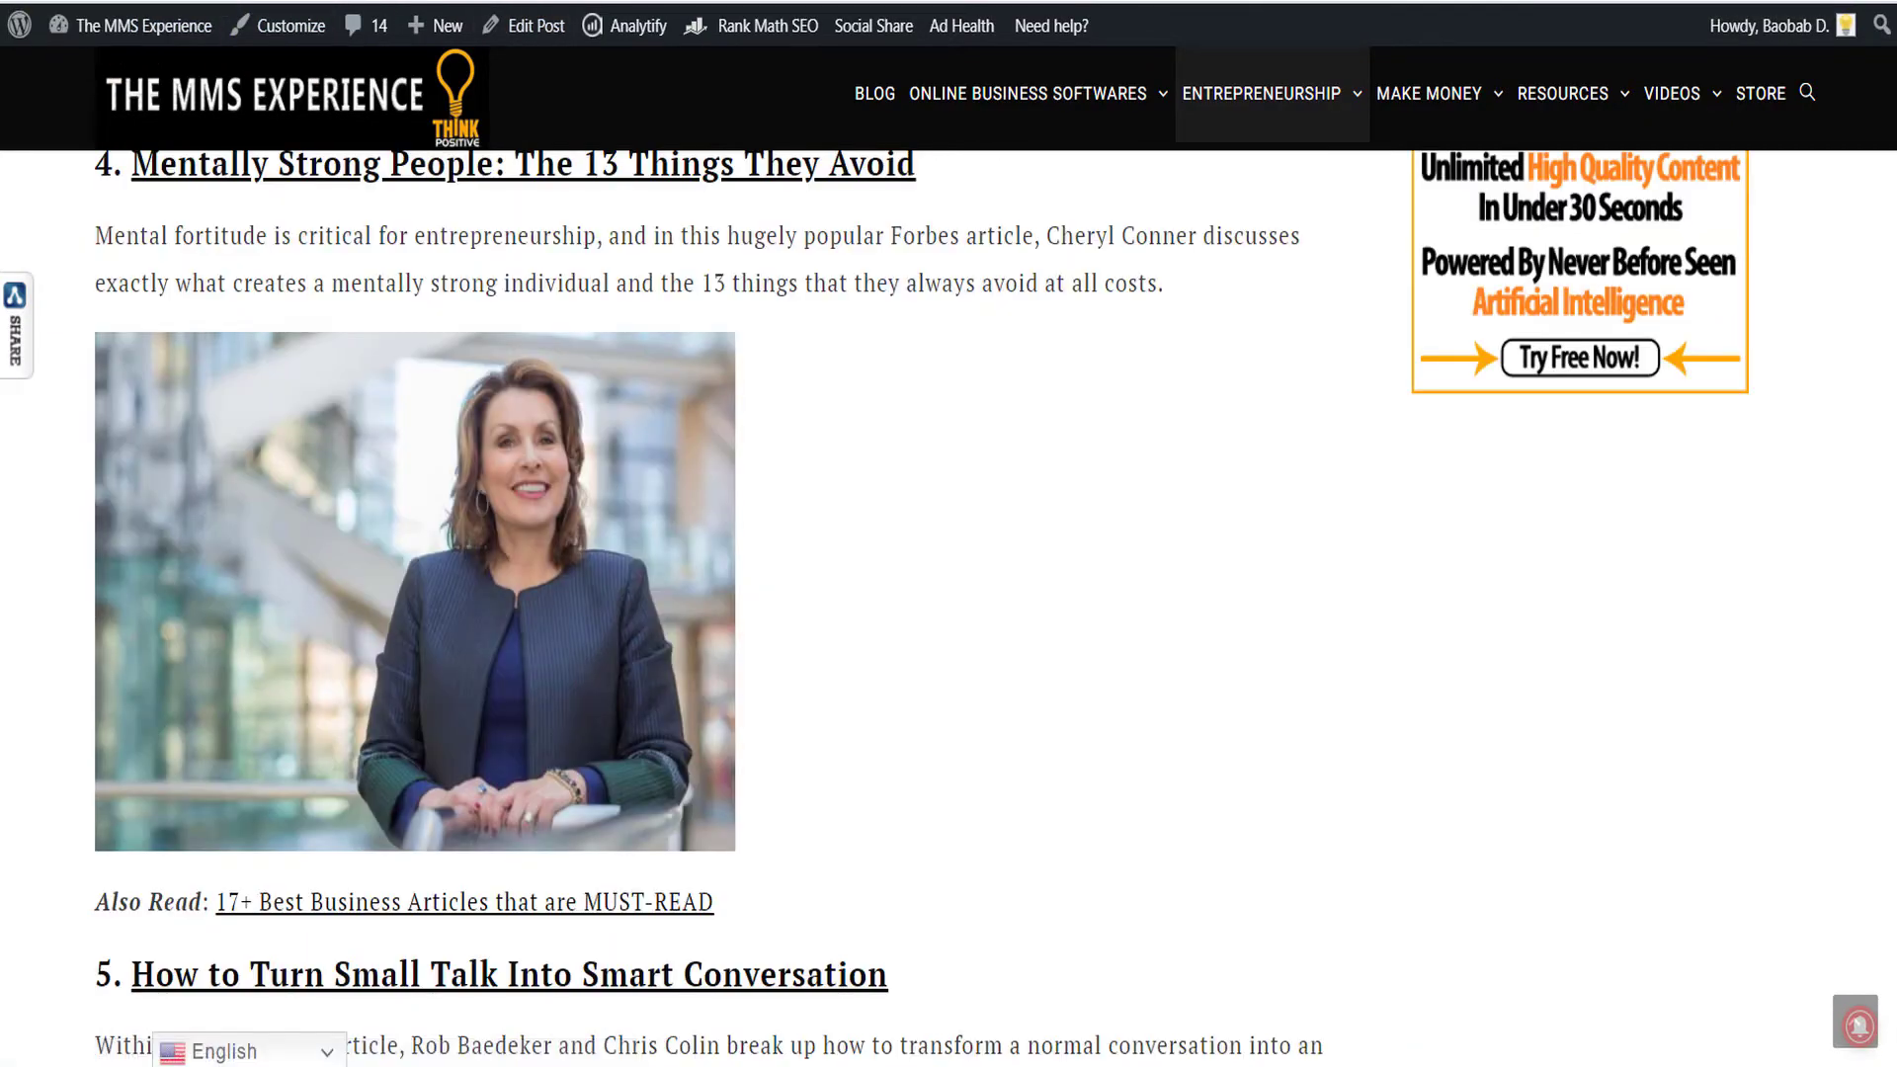
key("alt+Left")
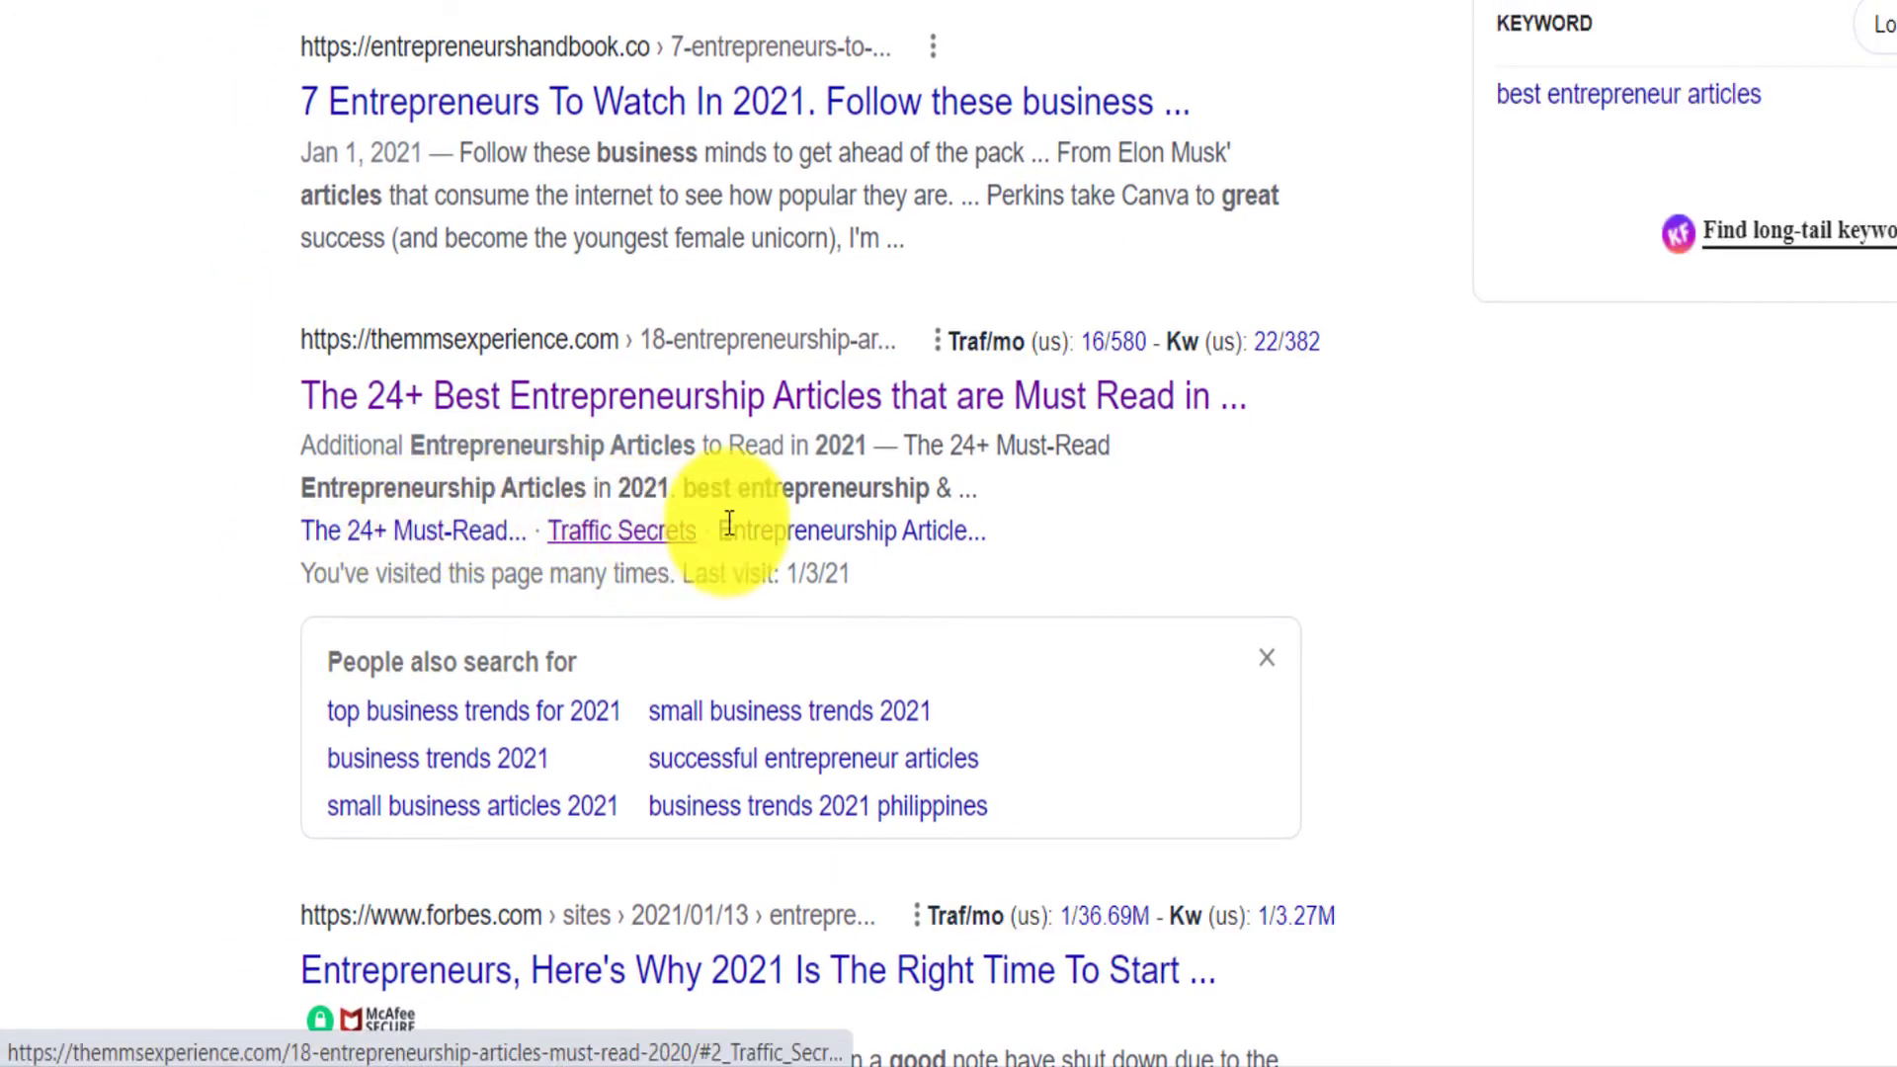
scroll(1851, 712, "up", 6)
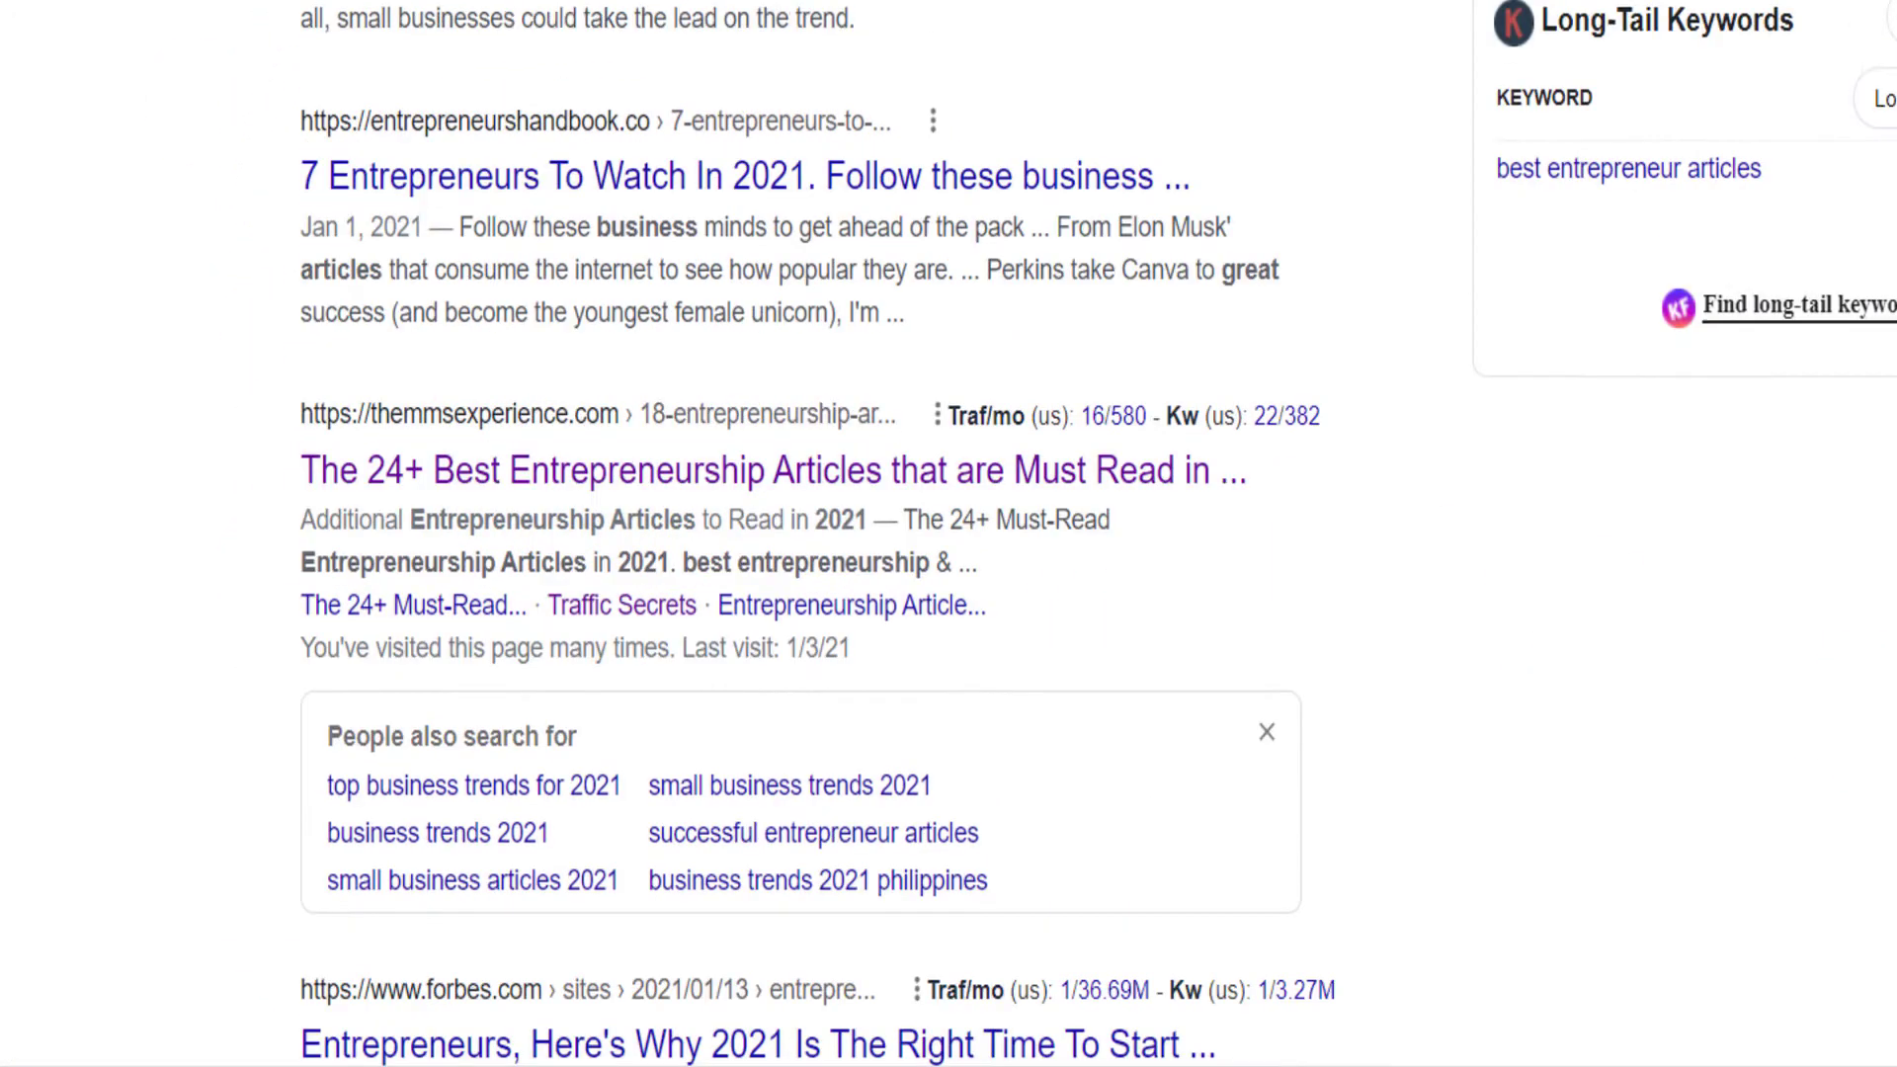
scroll(1097, 533, "up", 4)
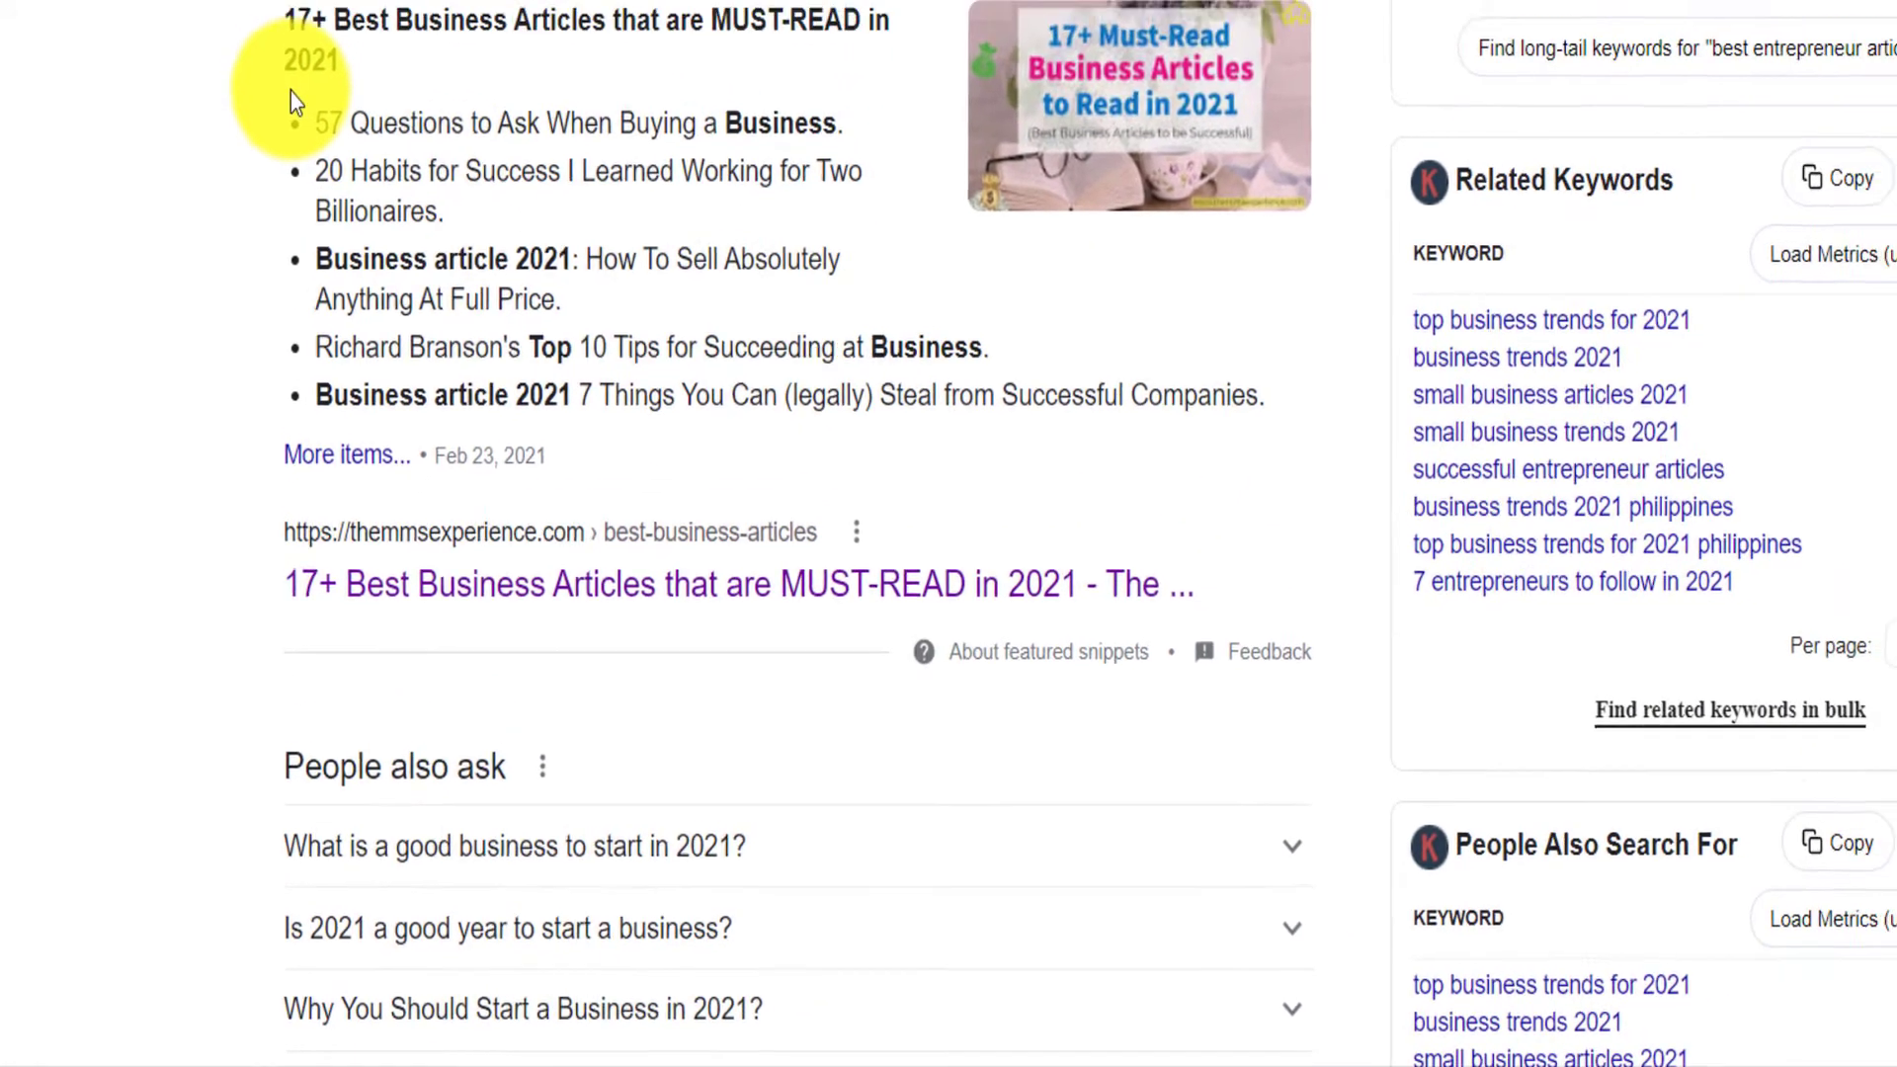
left_click_drag(255, 315, 601, 534)
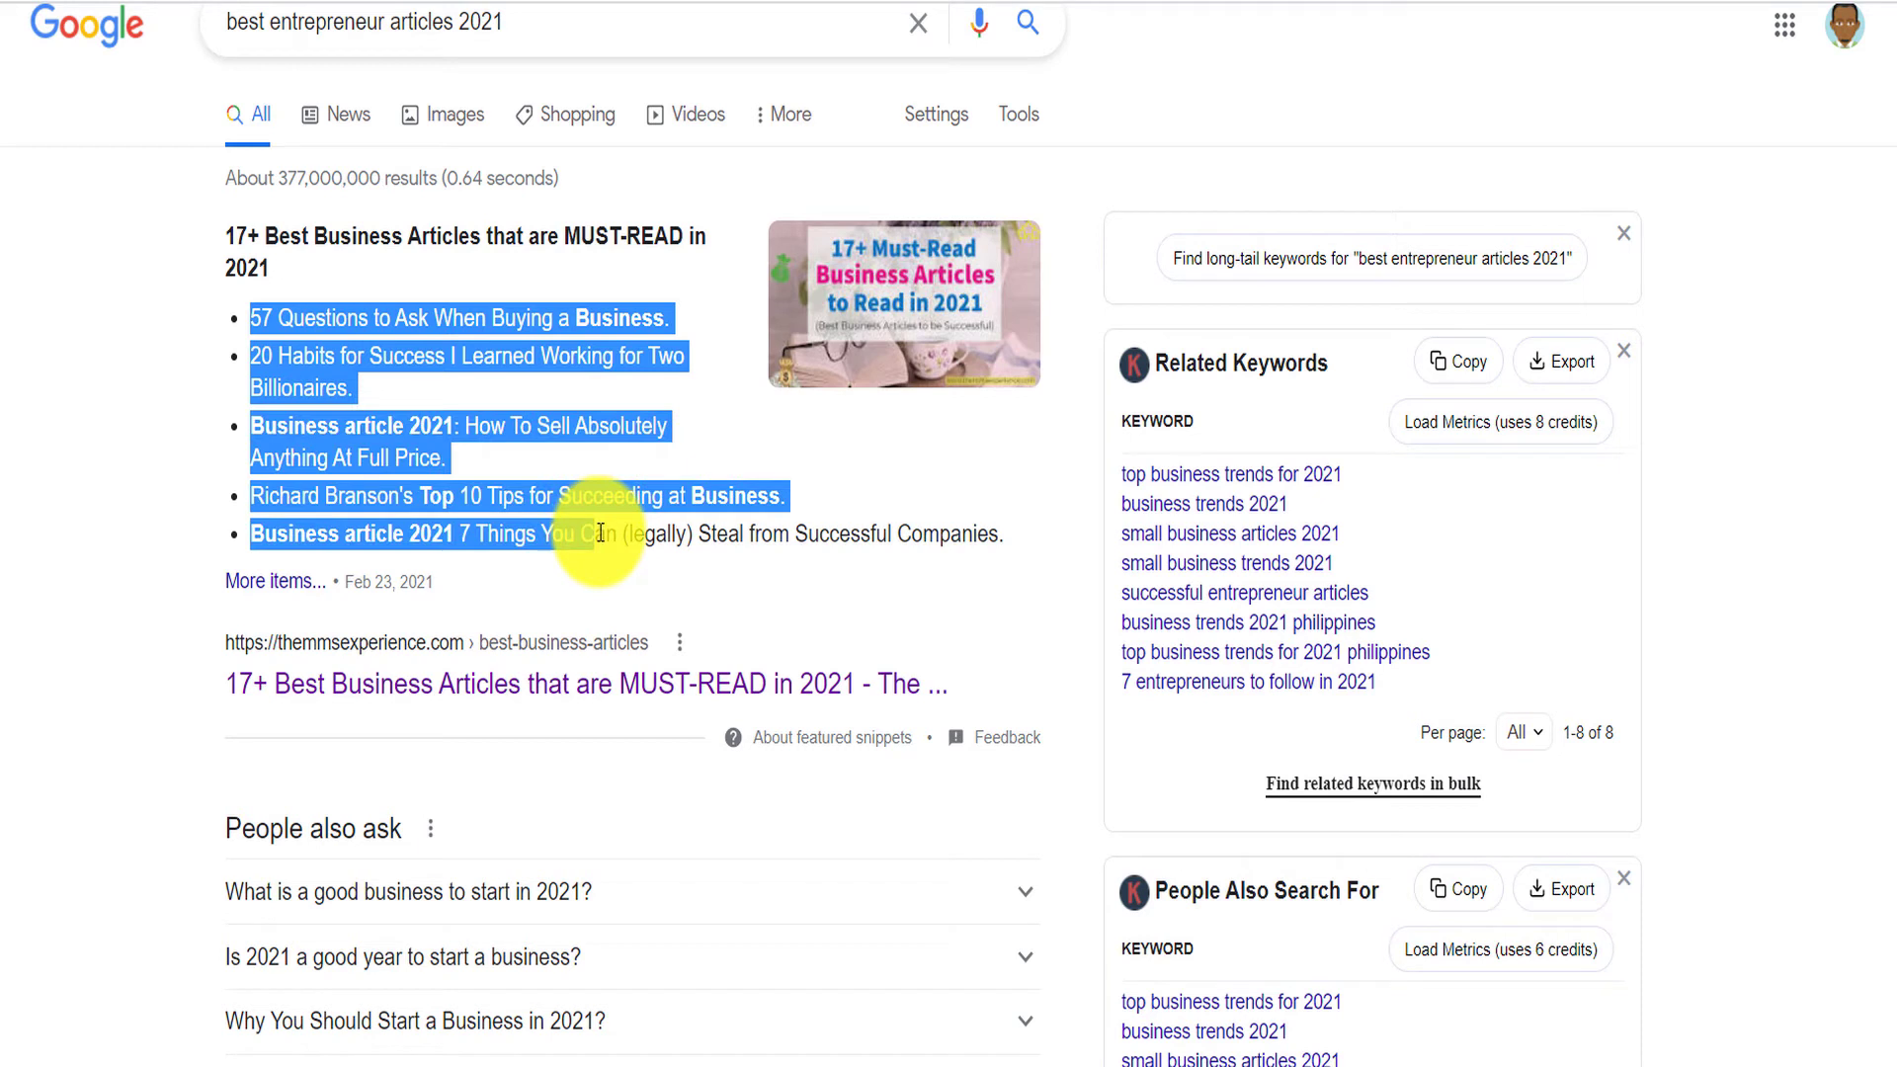
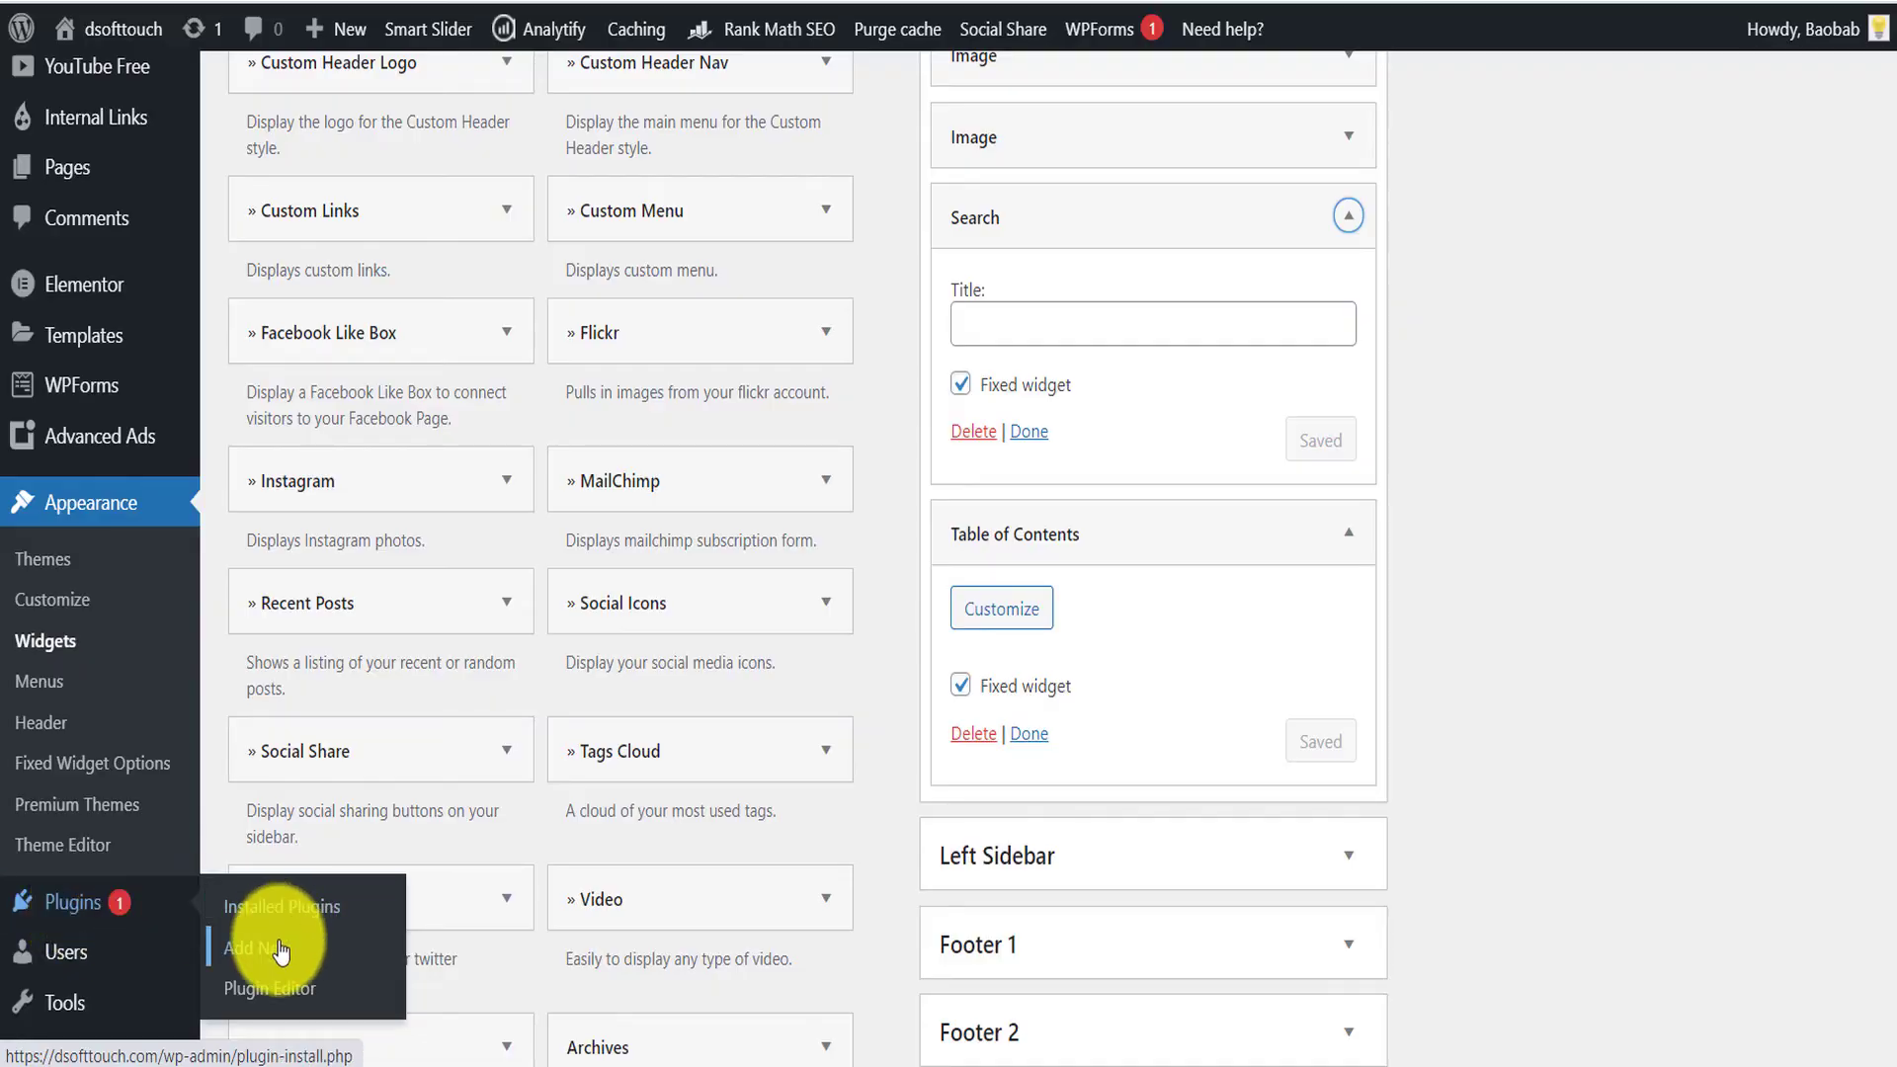
- Find the Easy Table of Contents plugin by searching new plugins for "table of content", and install and activate it
left_click(280, 950)
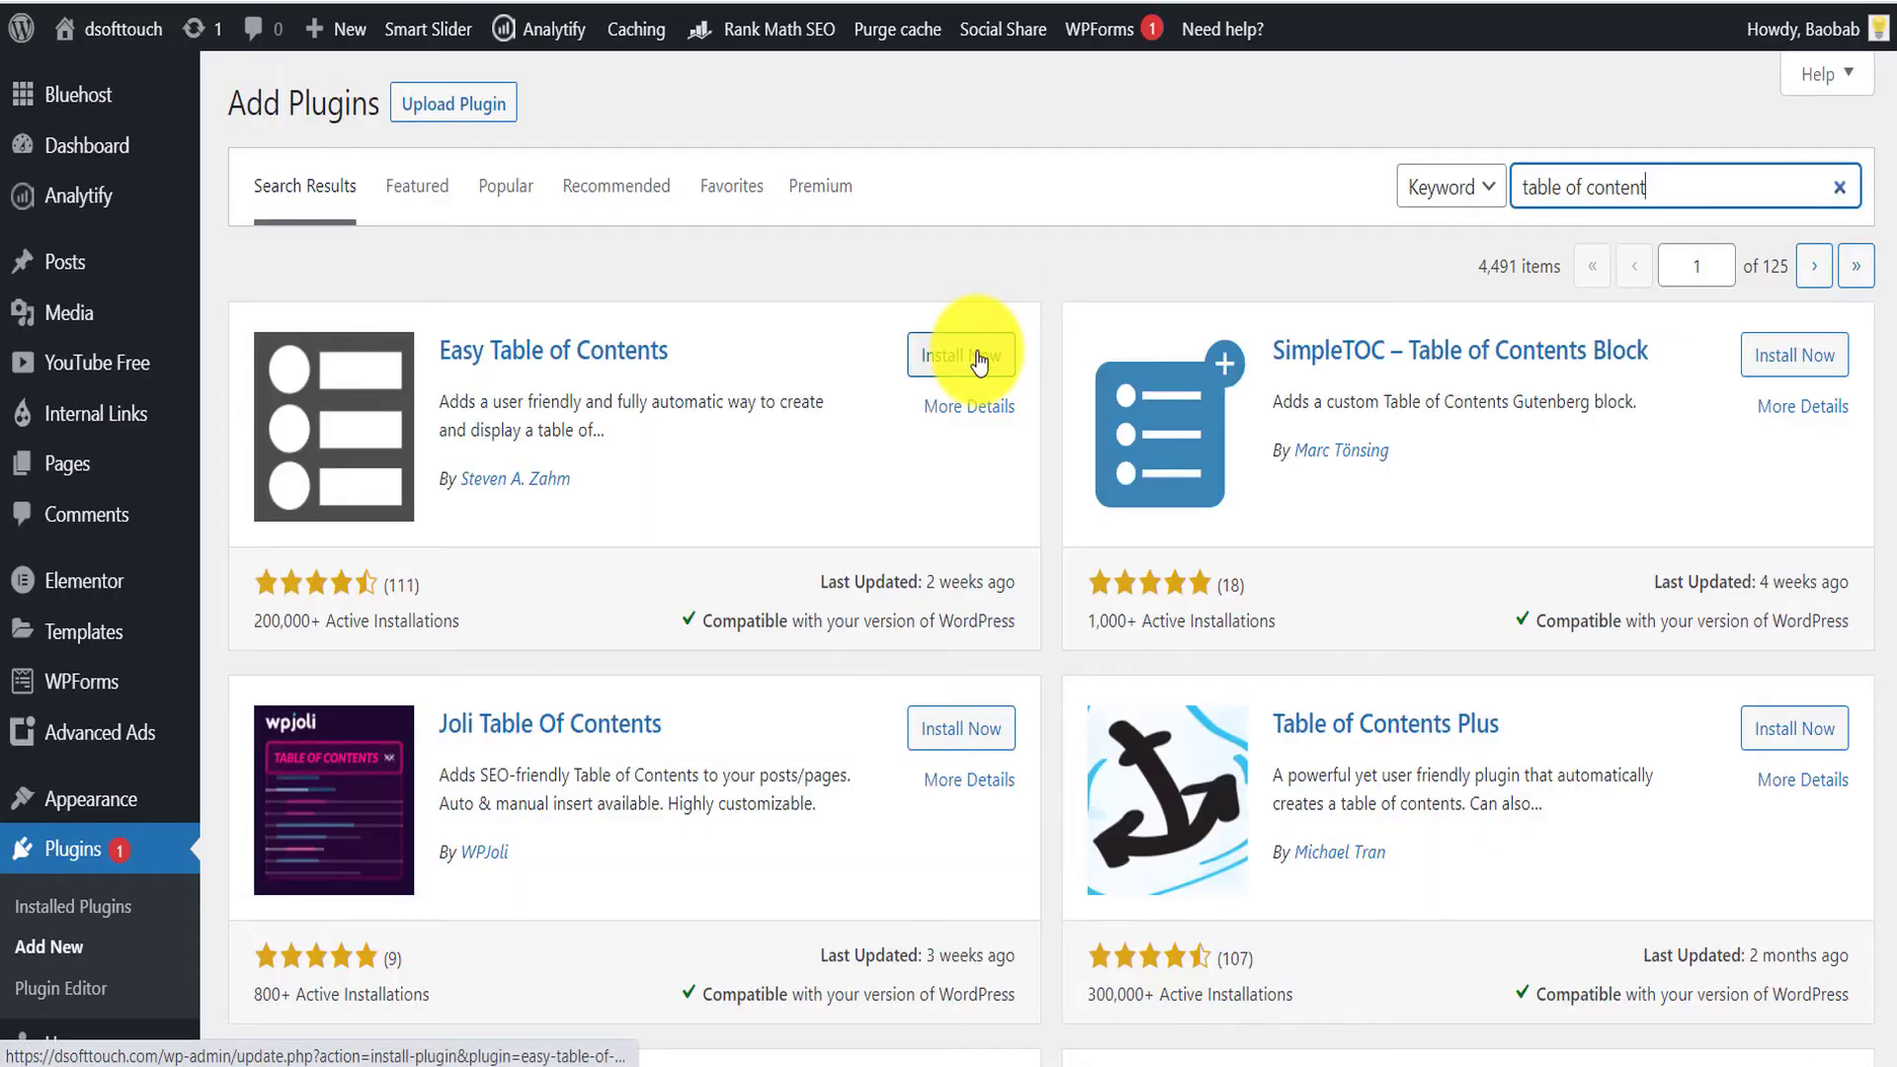
left_click(961, 354)
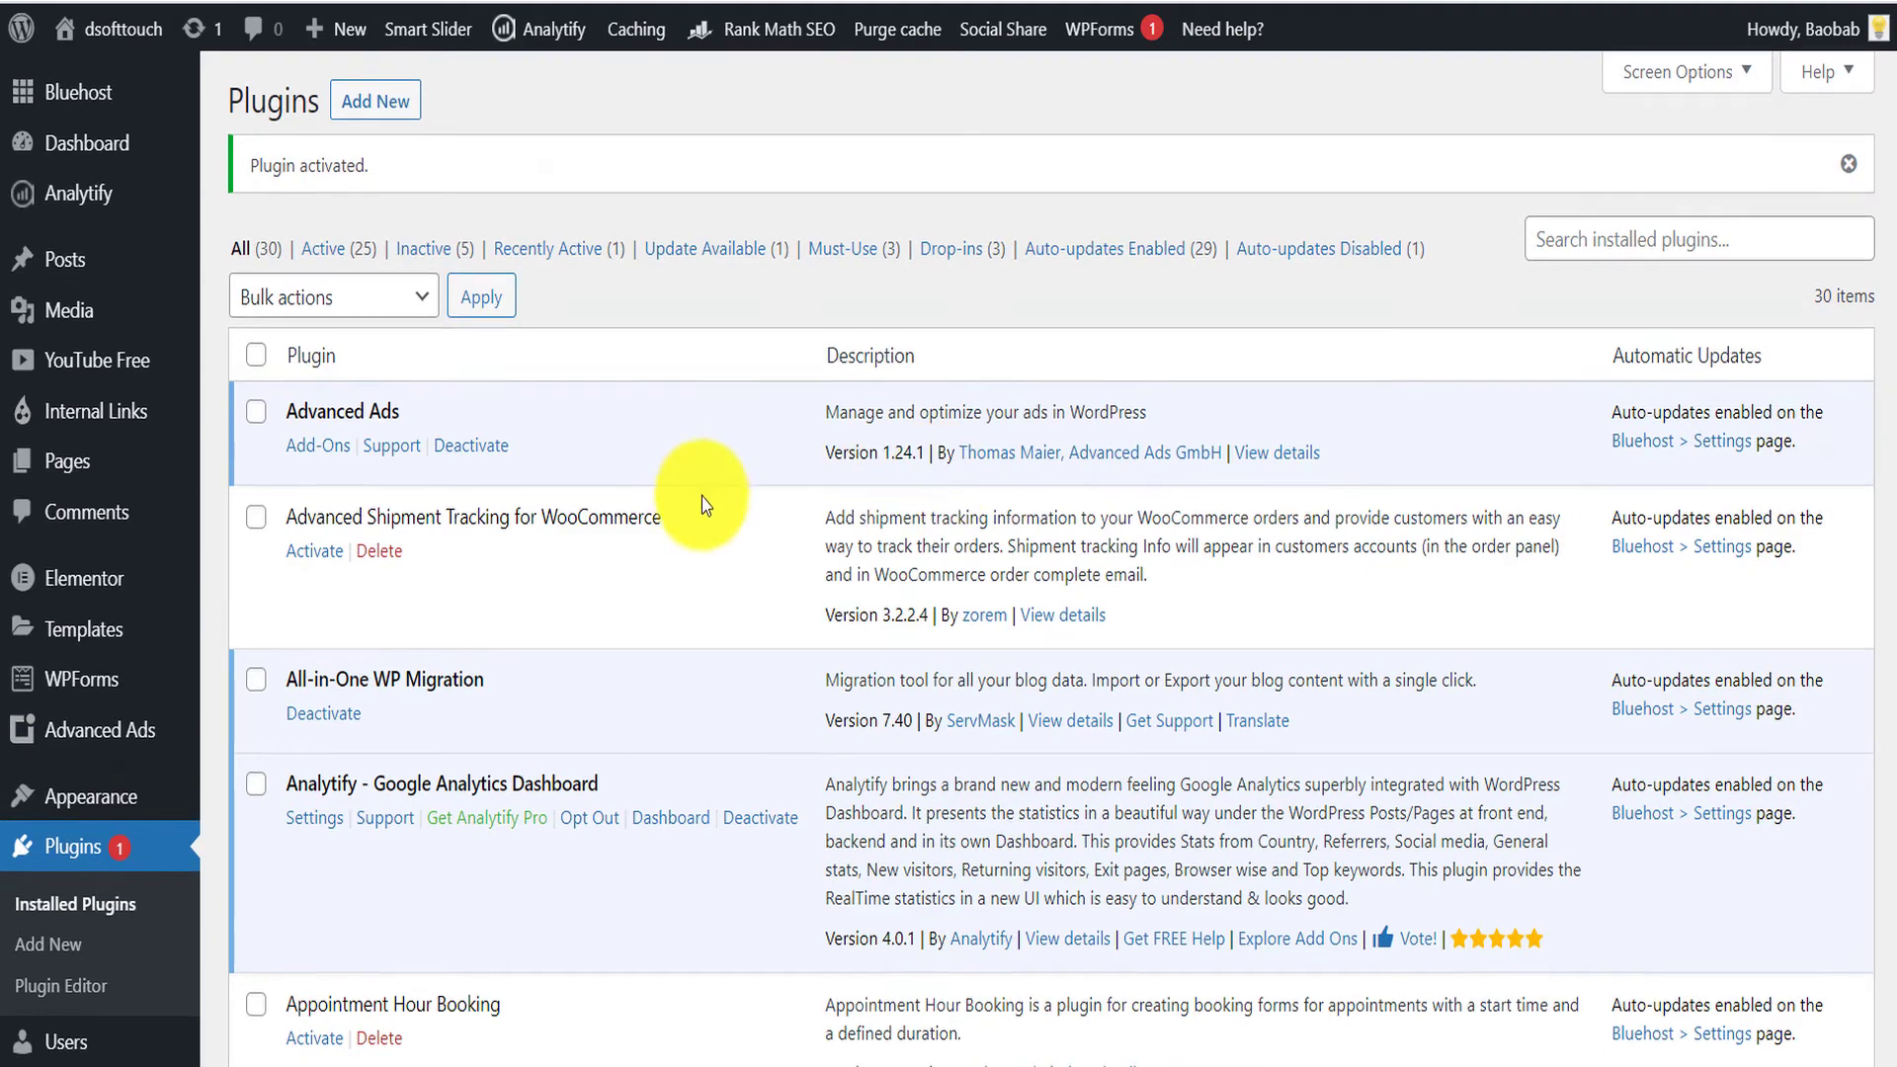
- Open the Easy Table of Contents settings and enable support for Posts instead of Pages
scroll(671, 514, "down", 5)
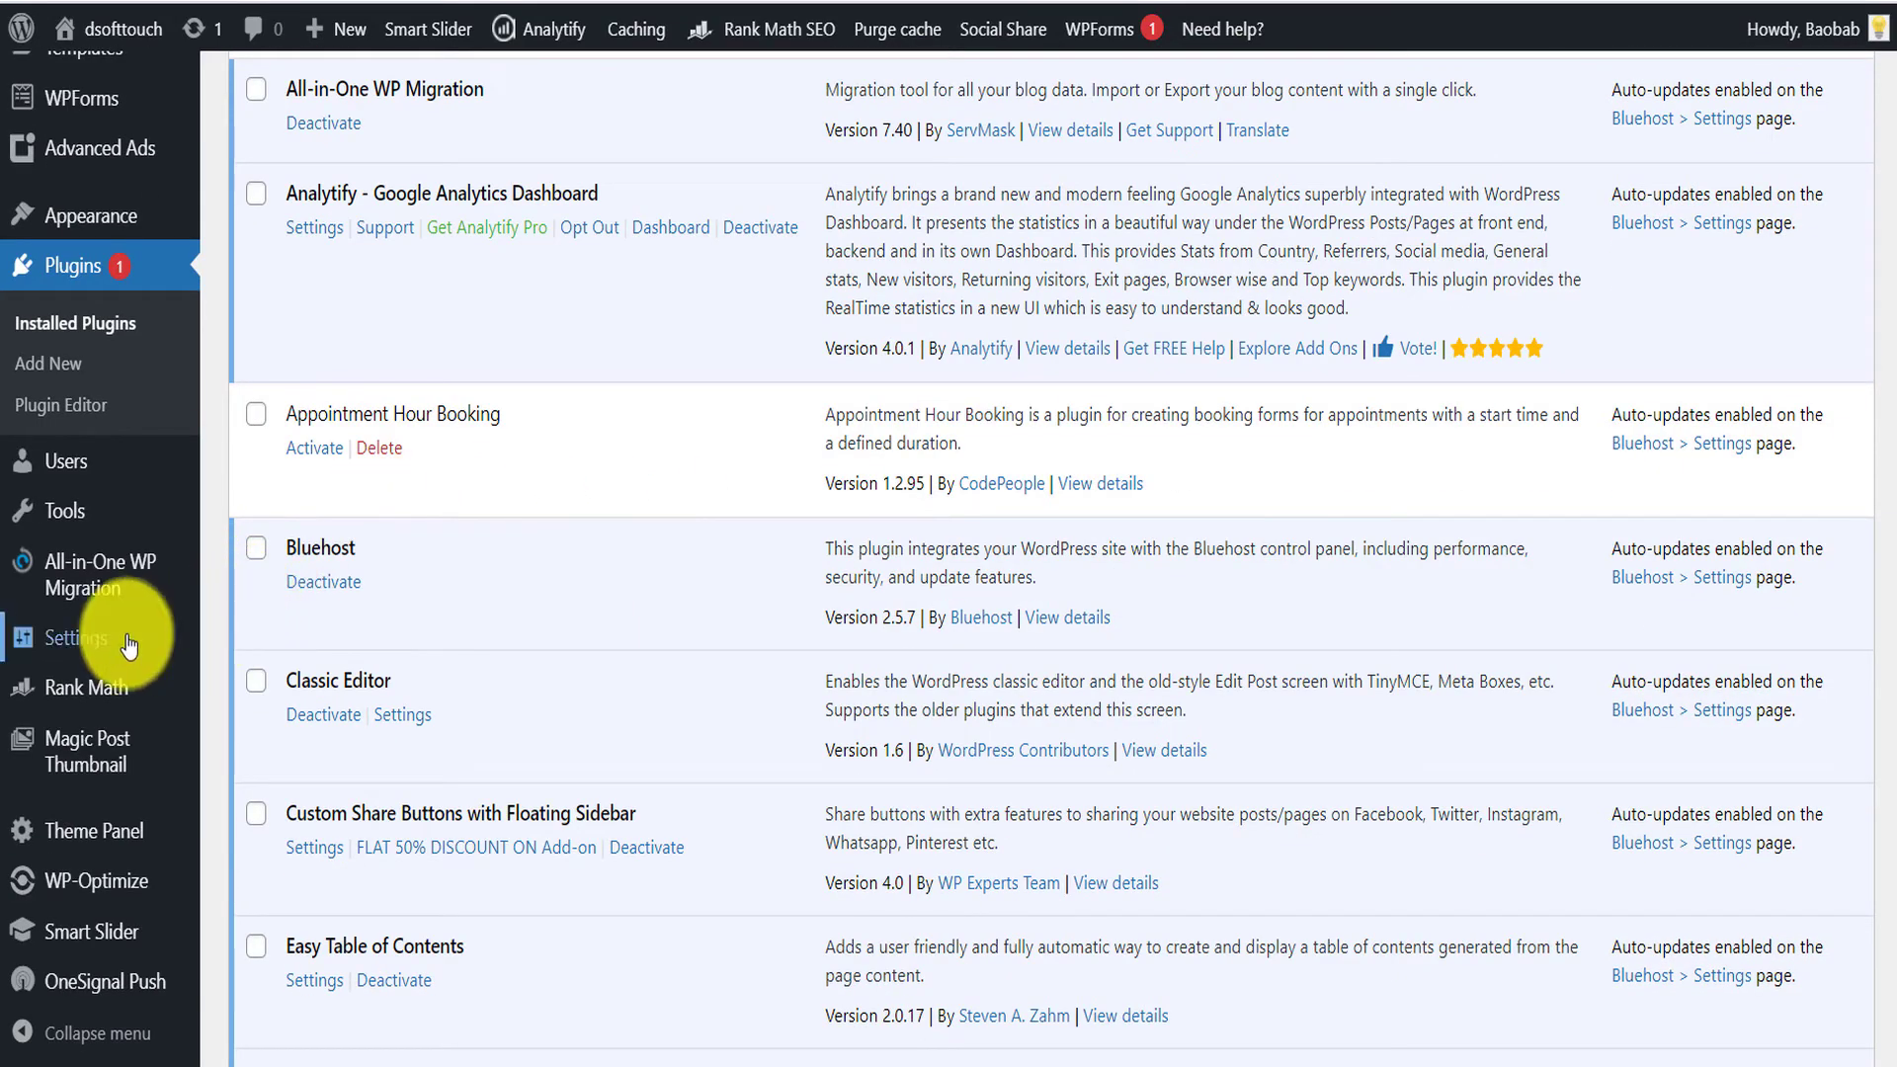
mouse_move(118, 635)
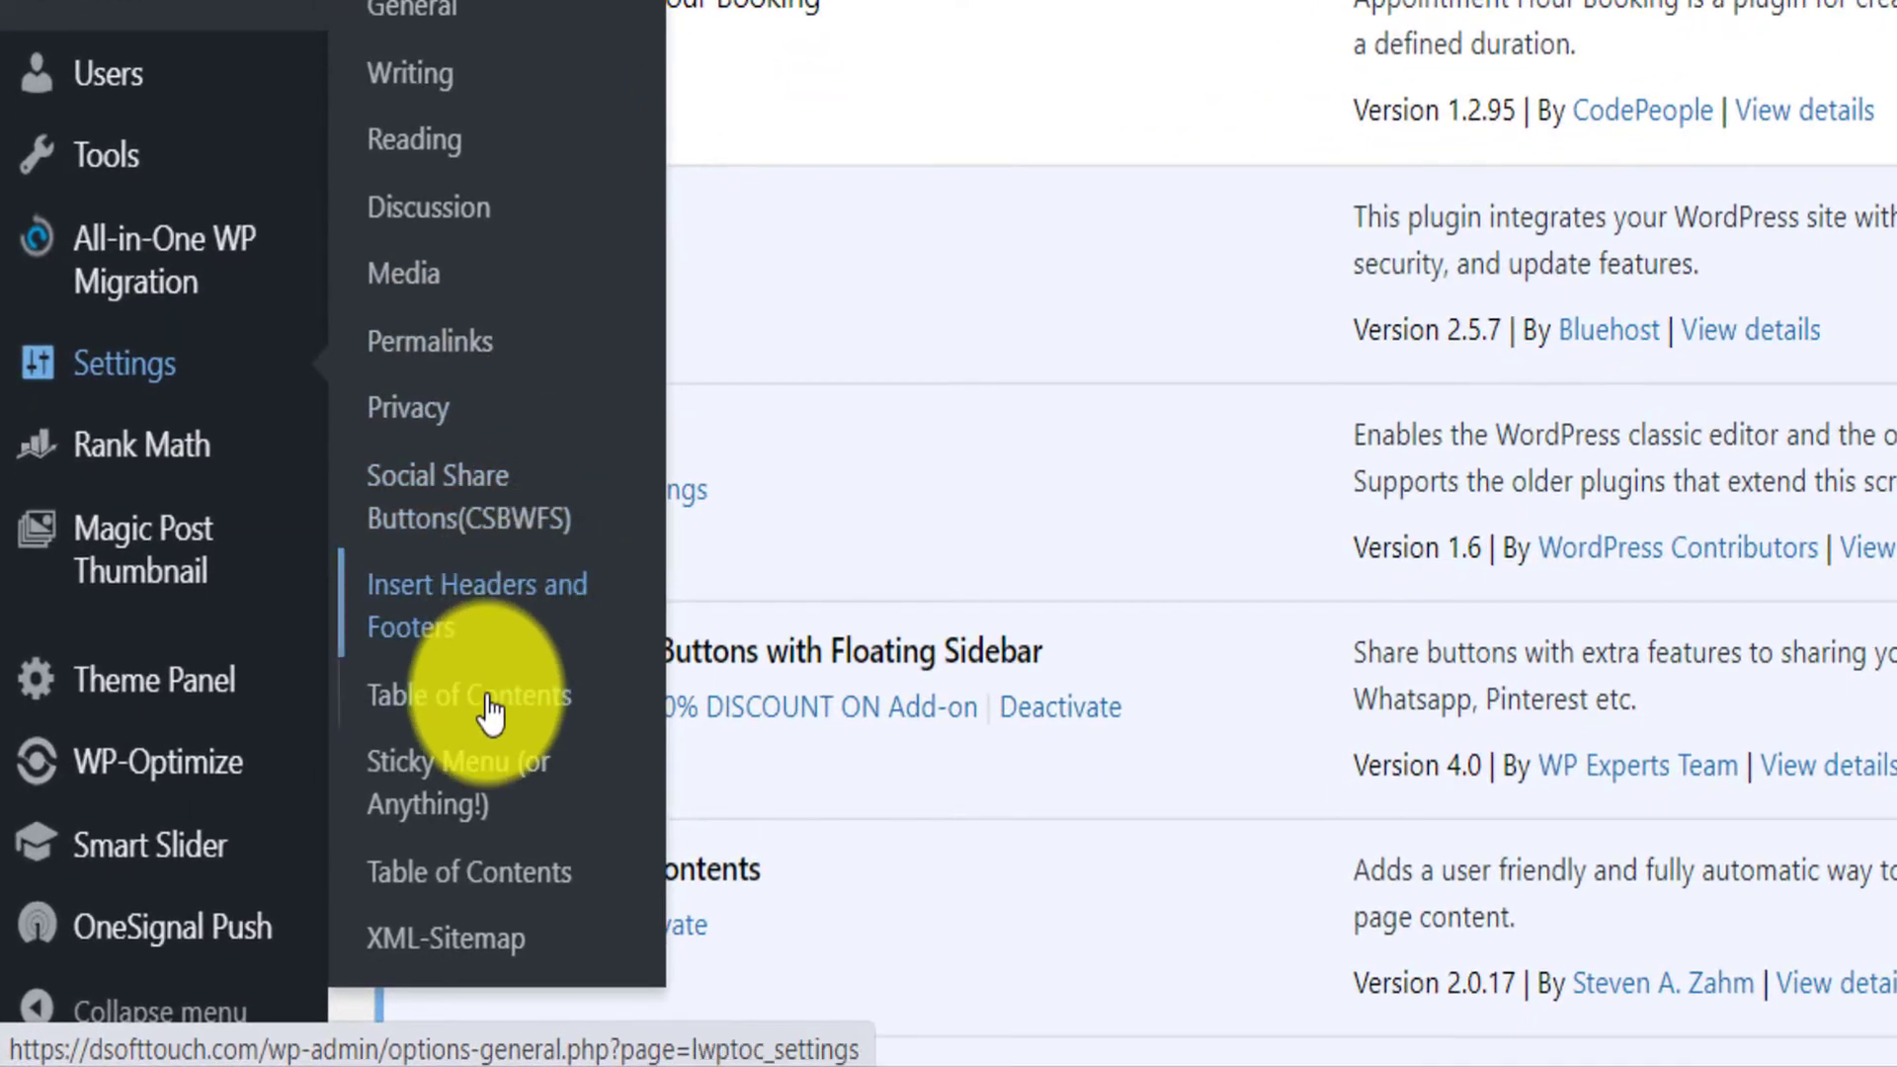
left_click(459, 894)
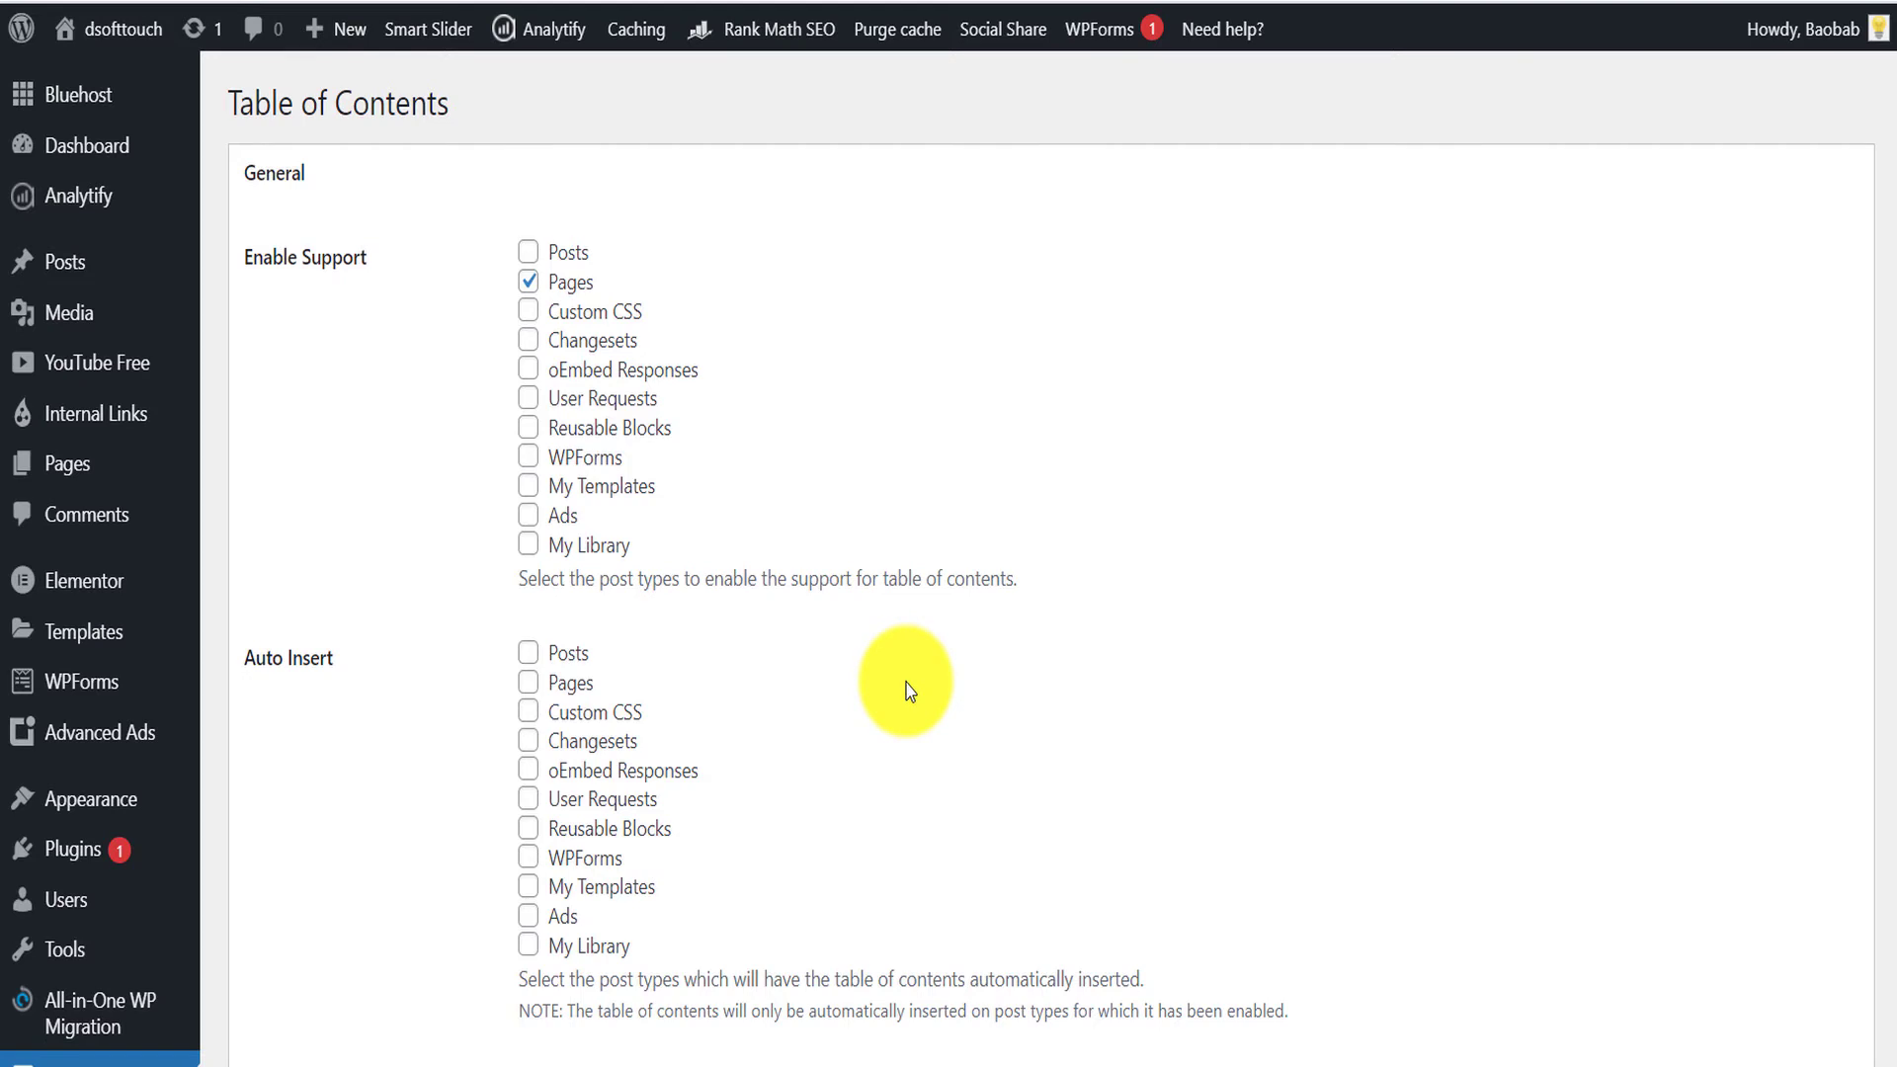
left_click(530, 254)
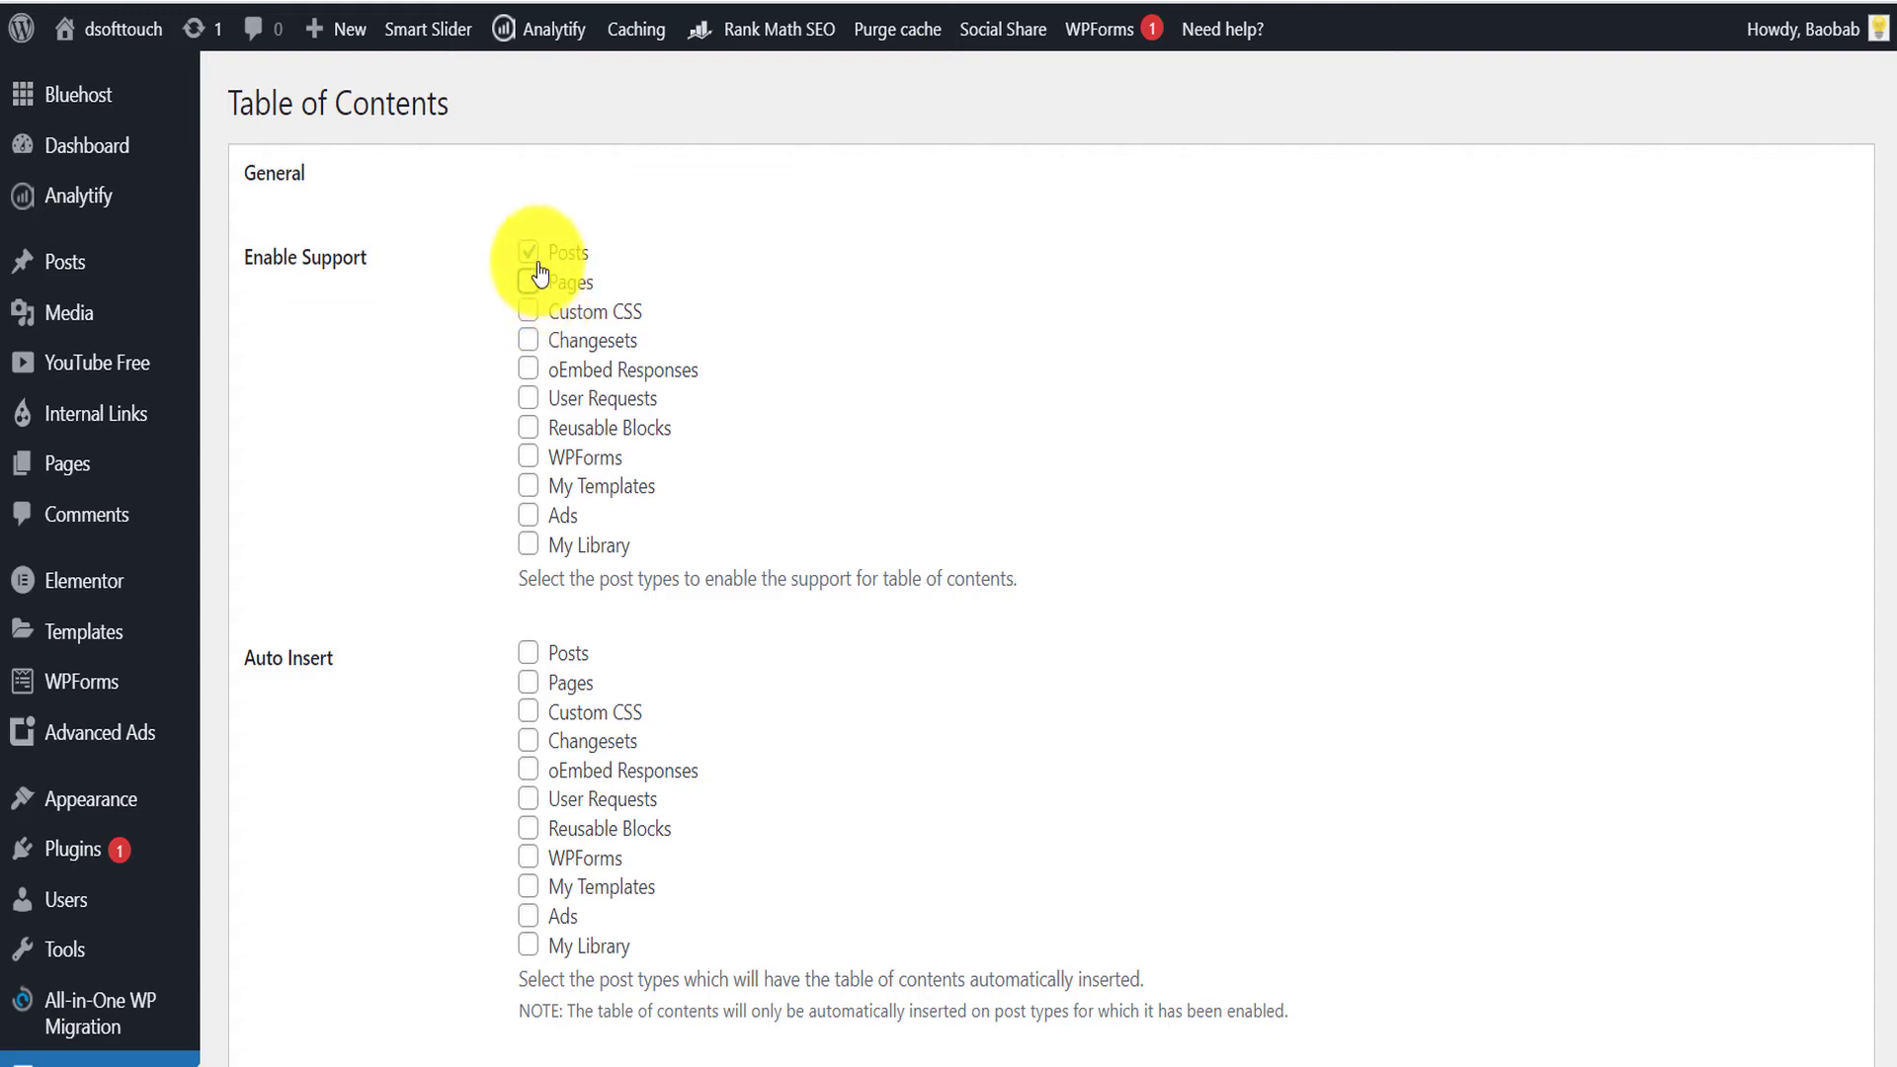
scroll(897, 487, "down", 3)
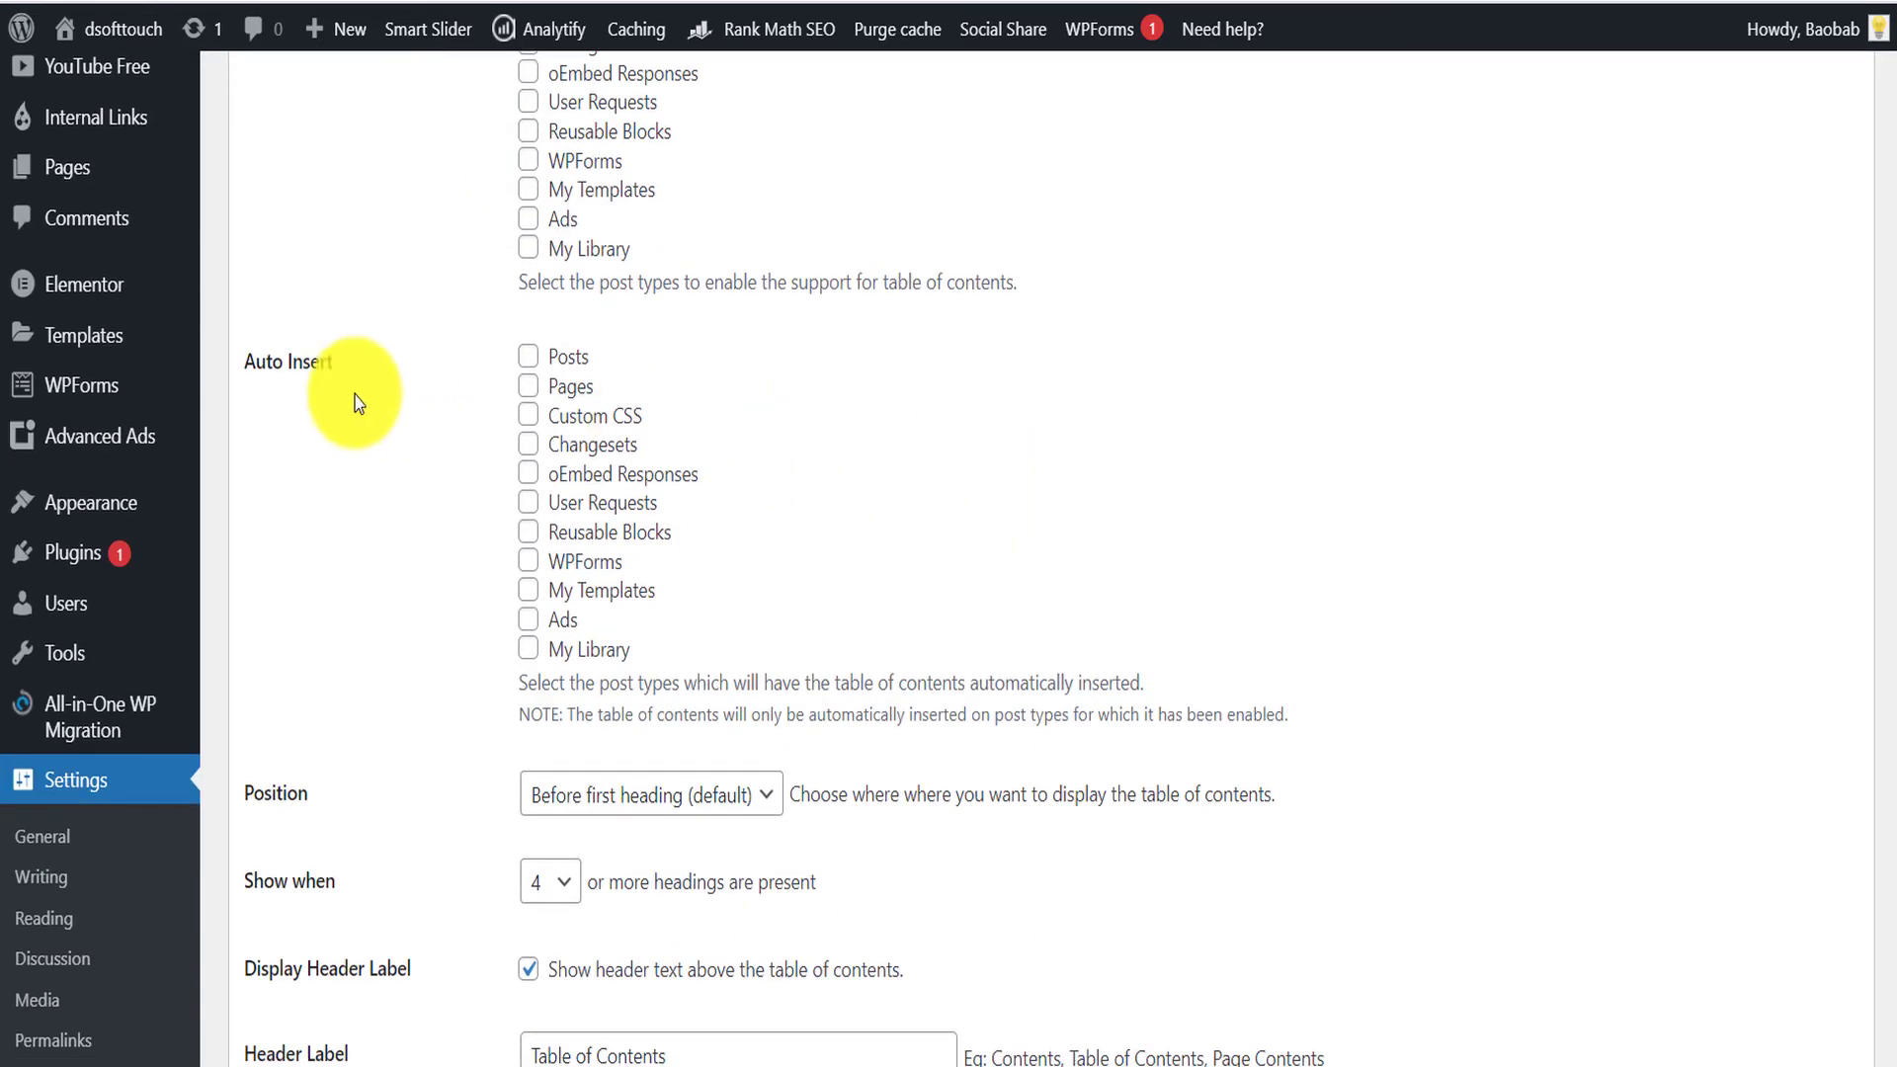
- Turn on automatic table of contents insertion for Posts
left_click_drag(245, 361, 341, 376)
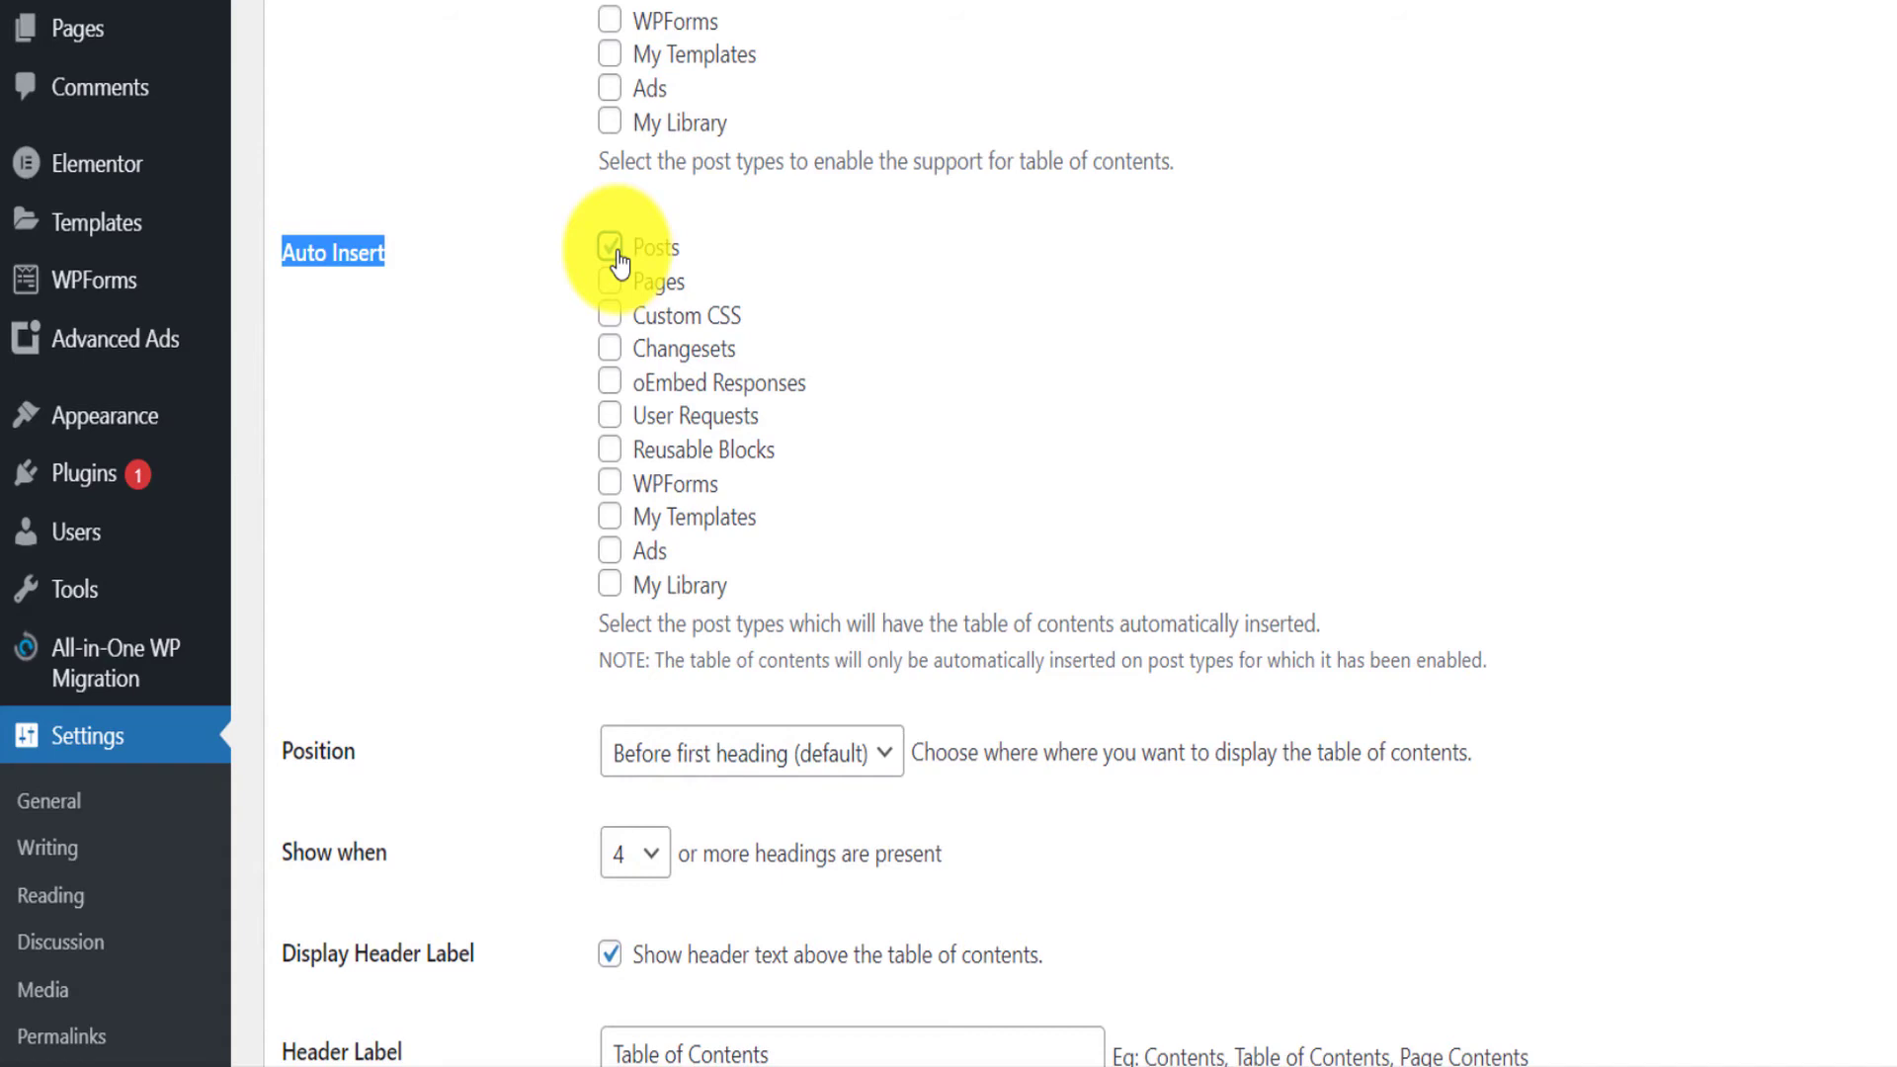
scroll(1030, 531, "down", 3)
scroll(791, 486, "up", 3)
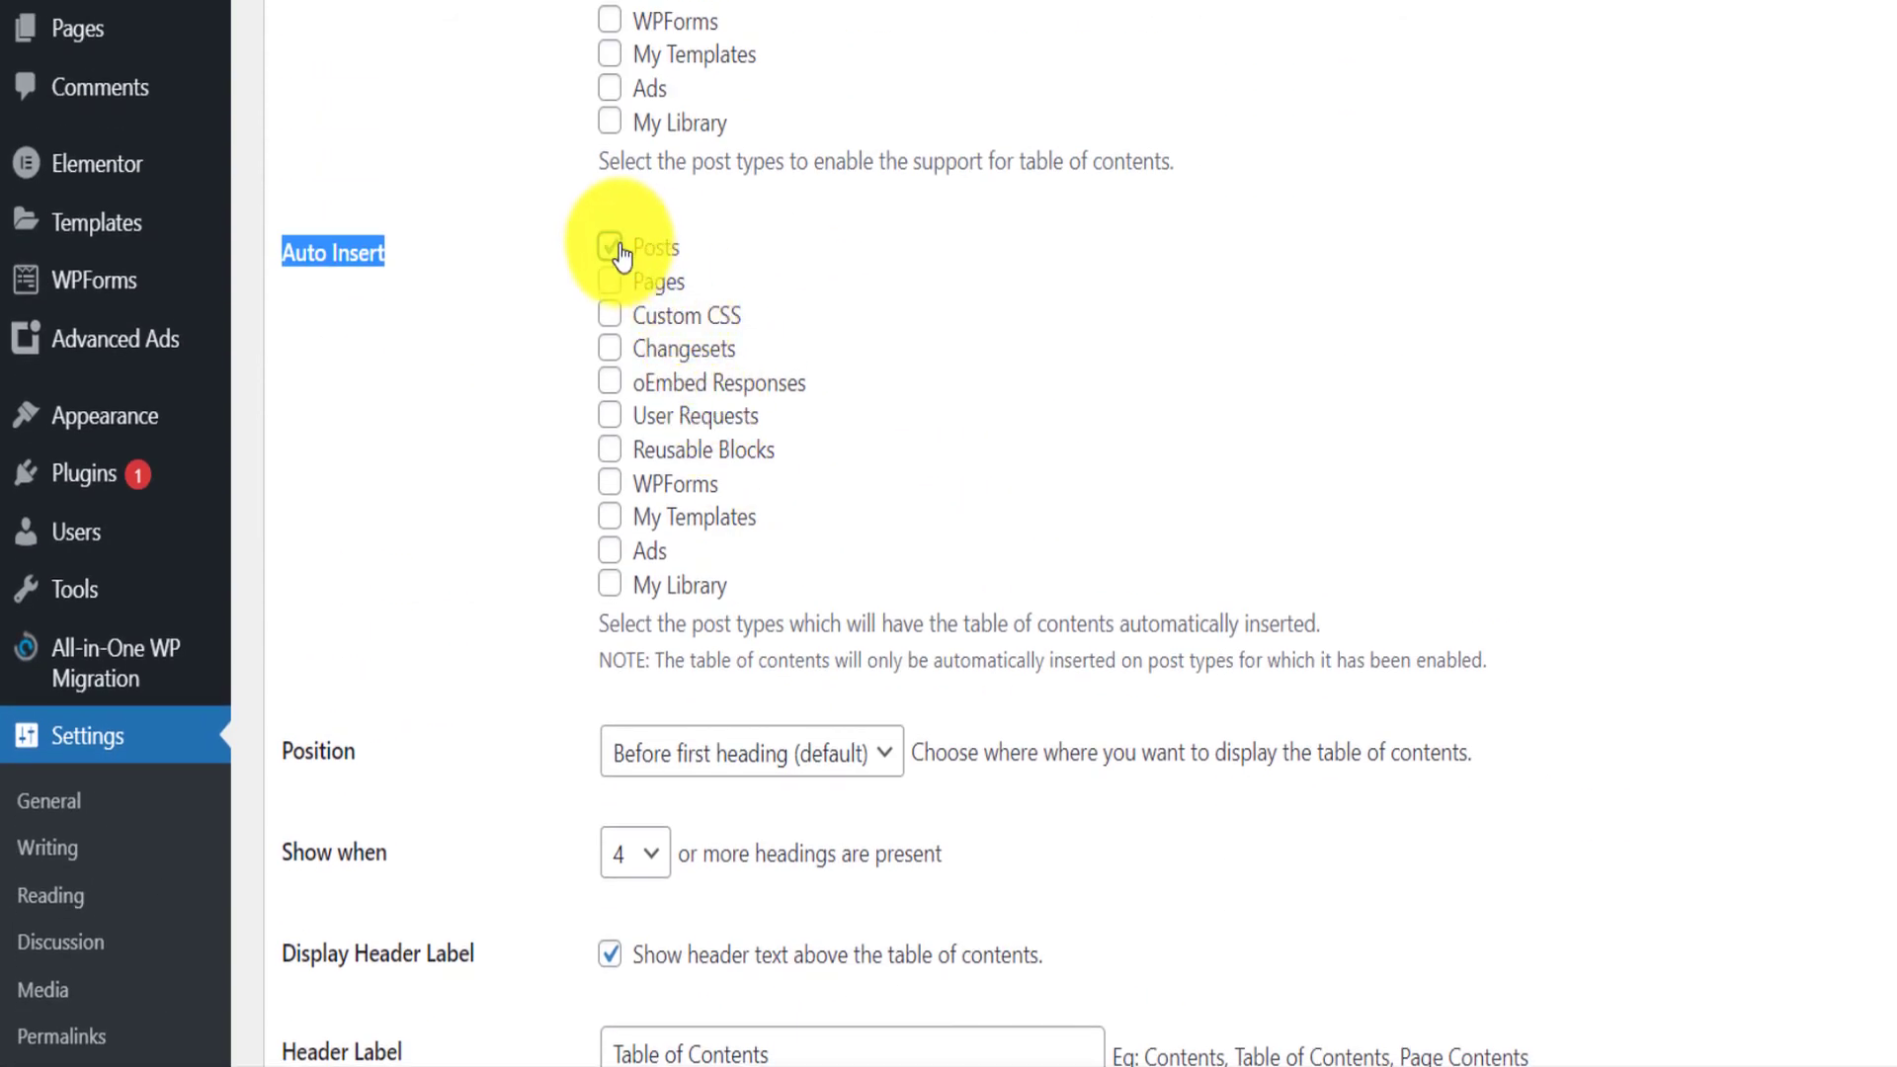
left_click(611, 247)
scroll(1551, 543, "down", 6)
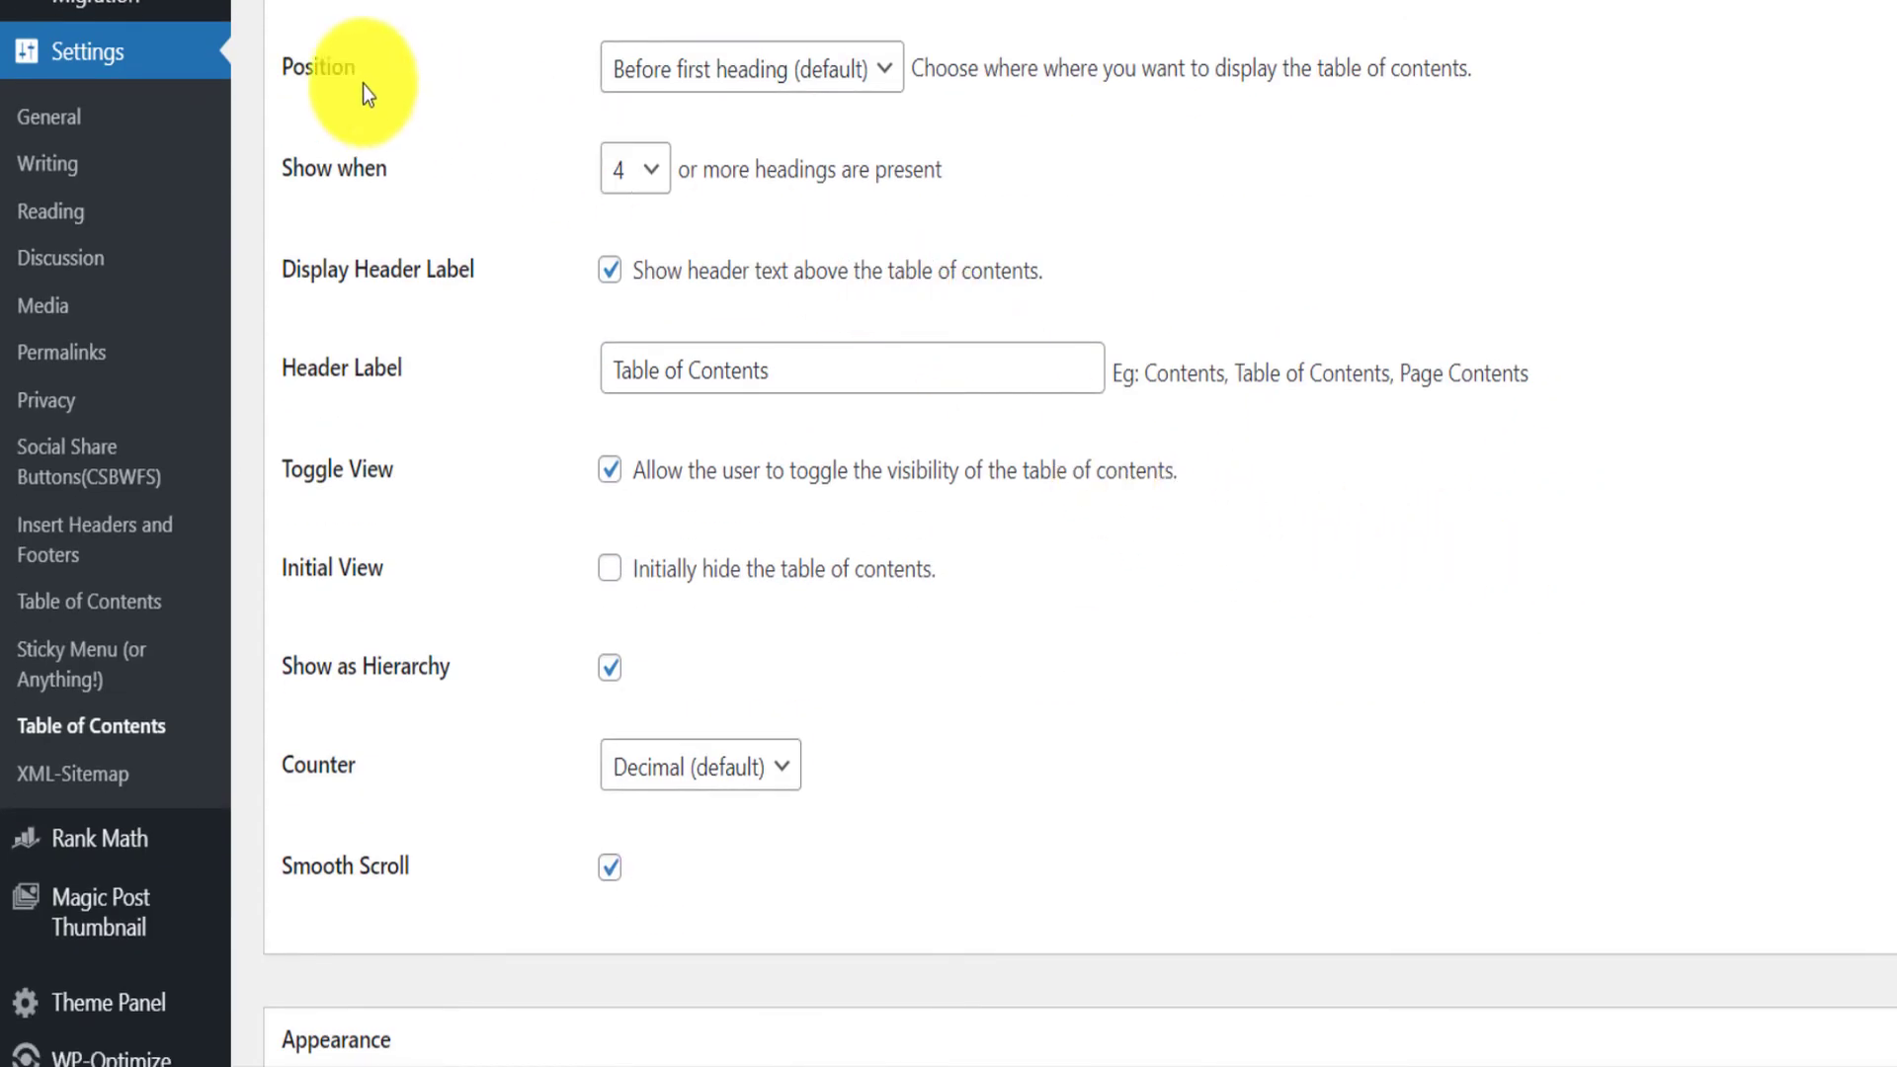
- Review the position choices and try a threshold of 3 or more headings before restoring it to 4
left_click(892, 78)
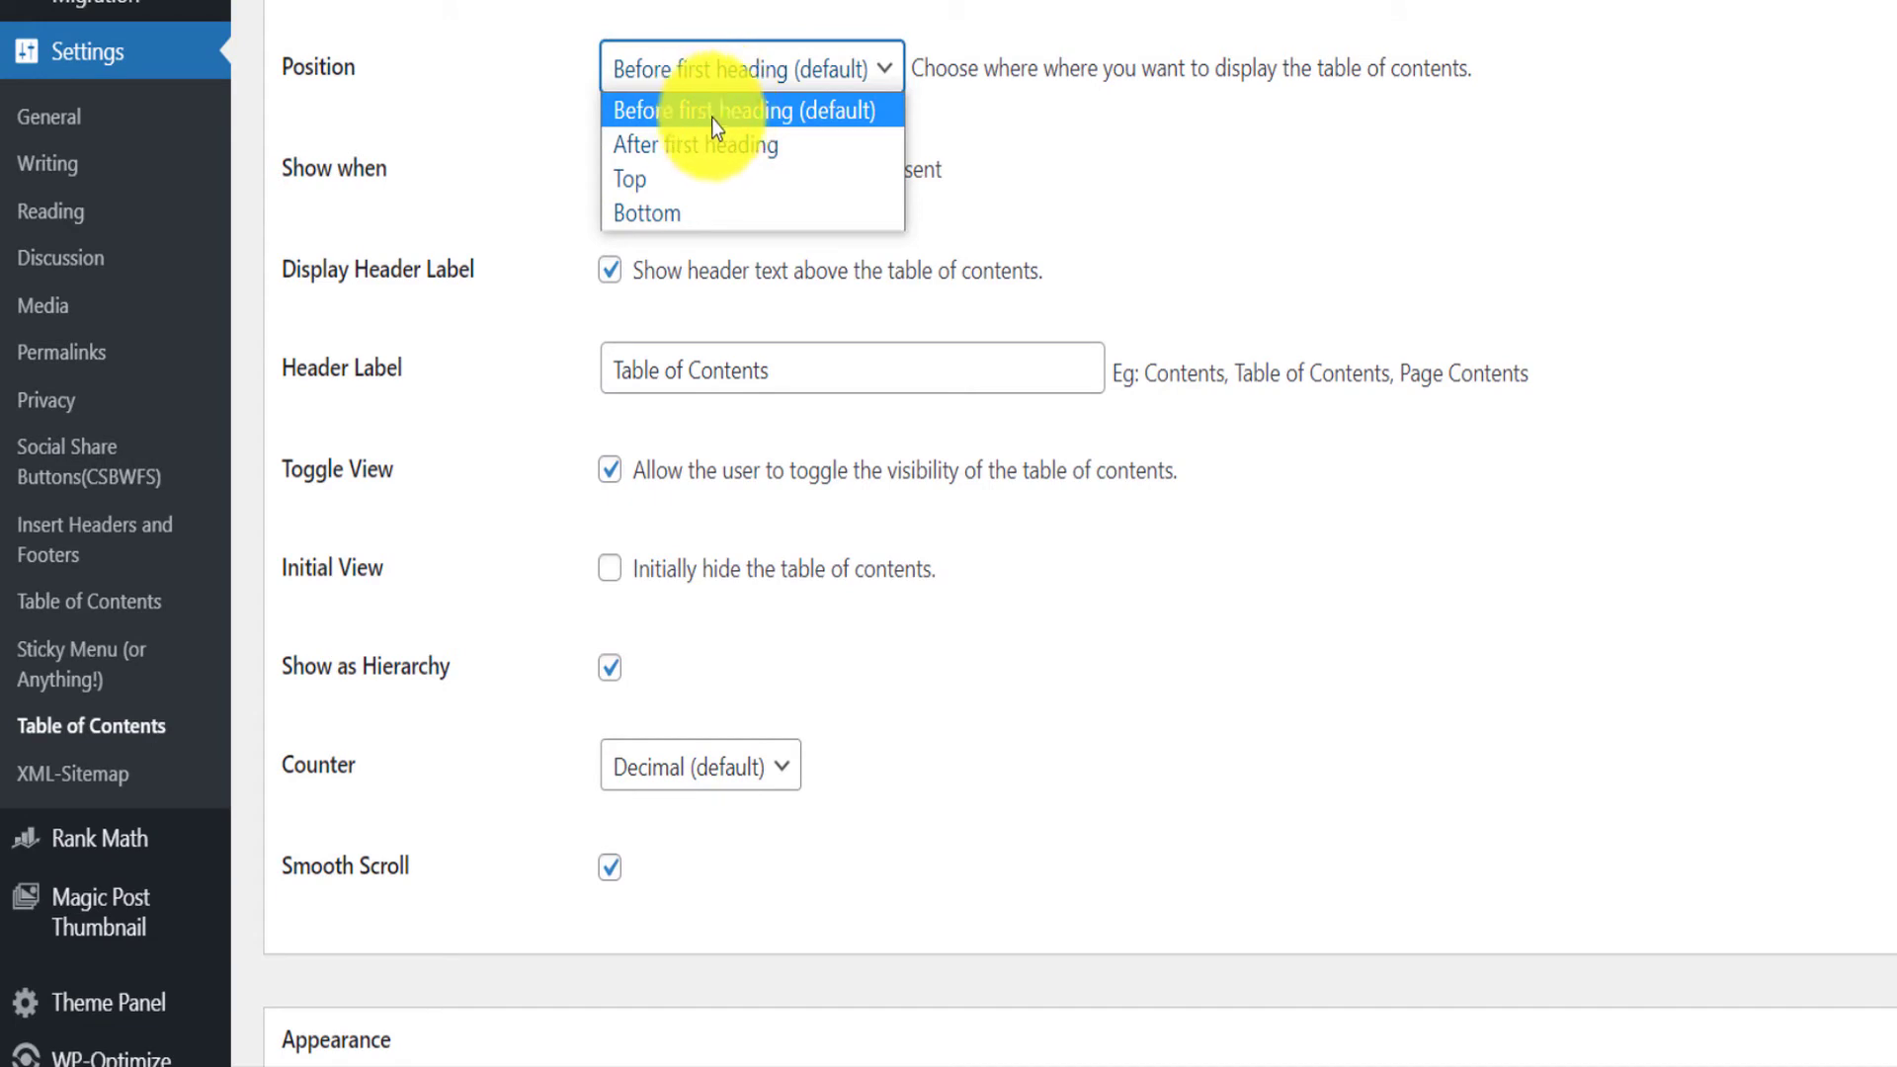
scroll(1283, 239, "up", 3)
scroll(1283, 239, "down", 3)
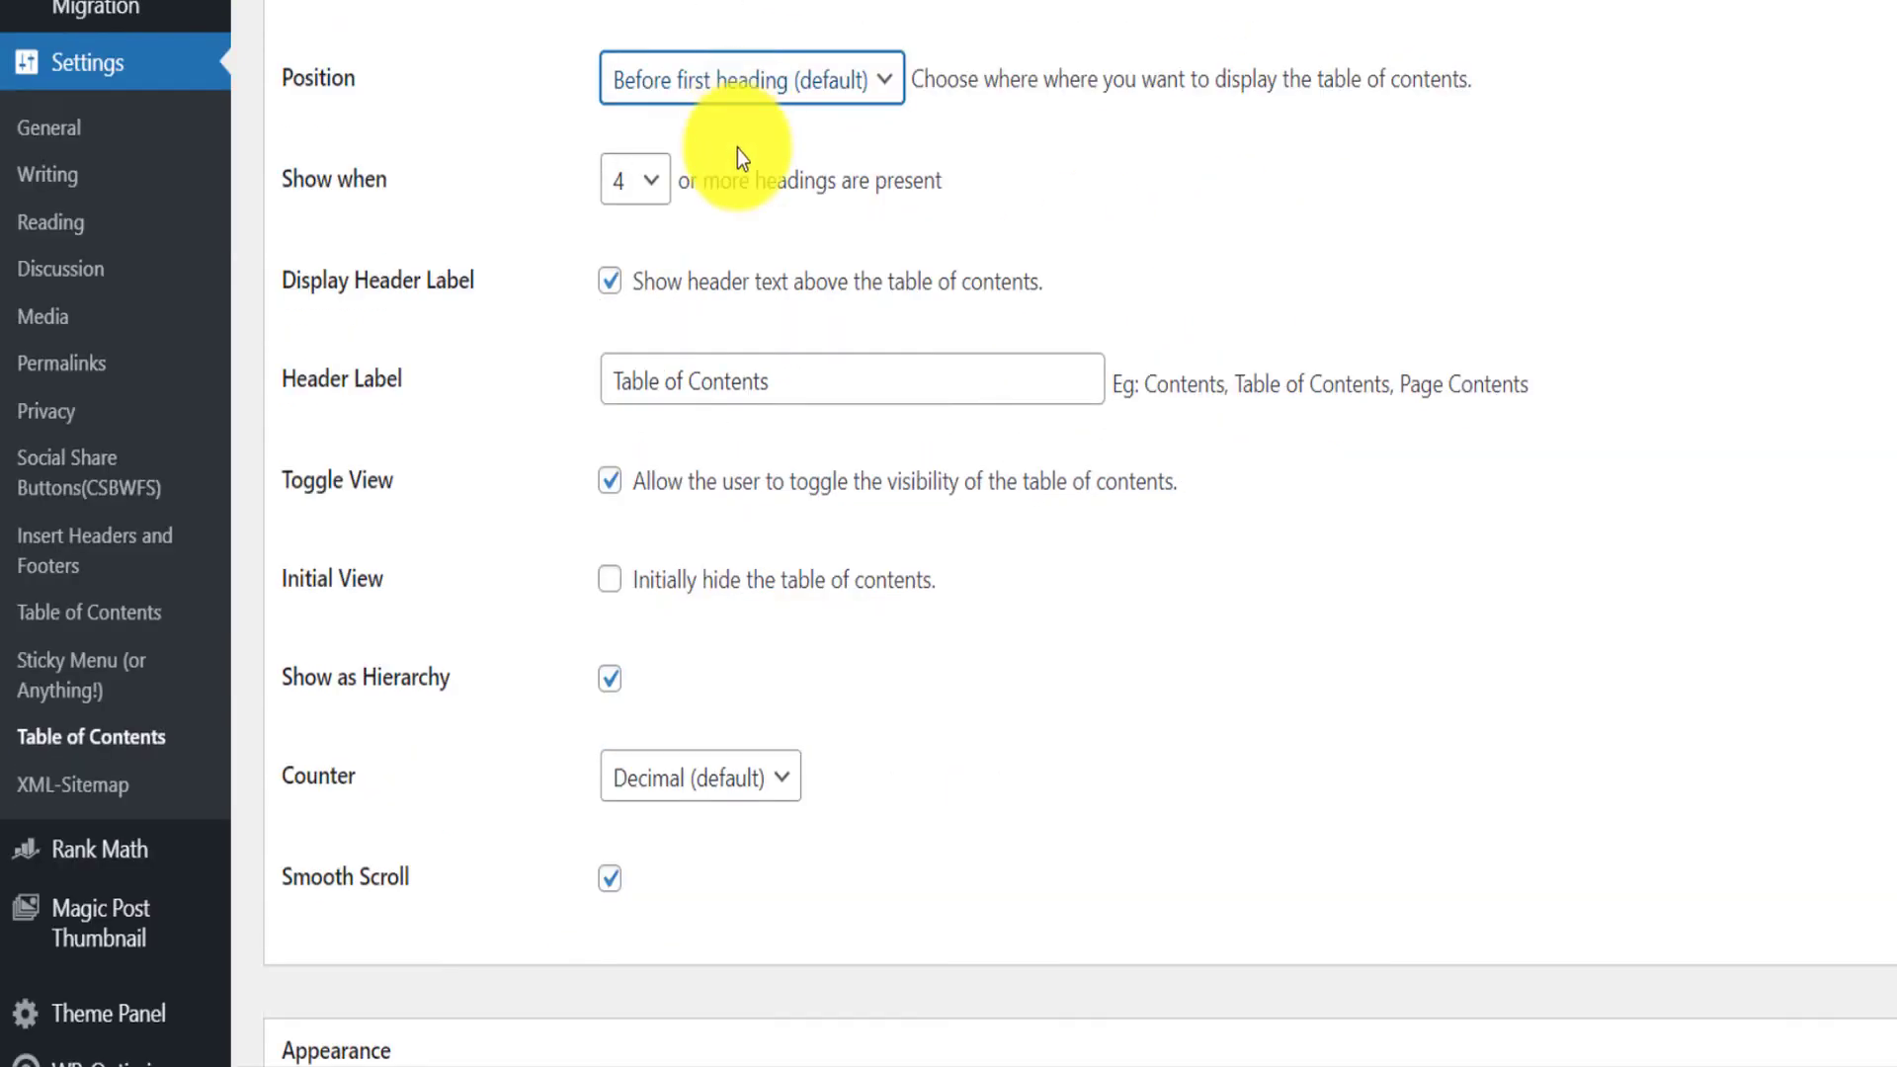
left_click(637, 181)
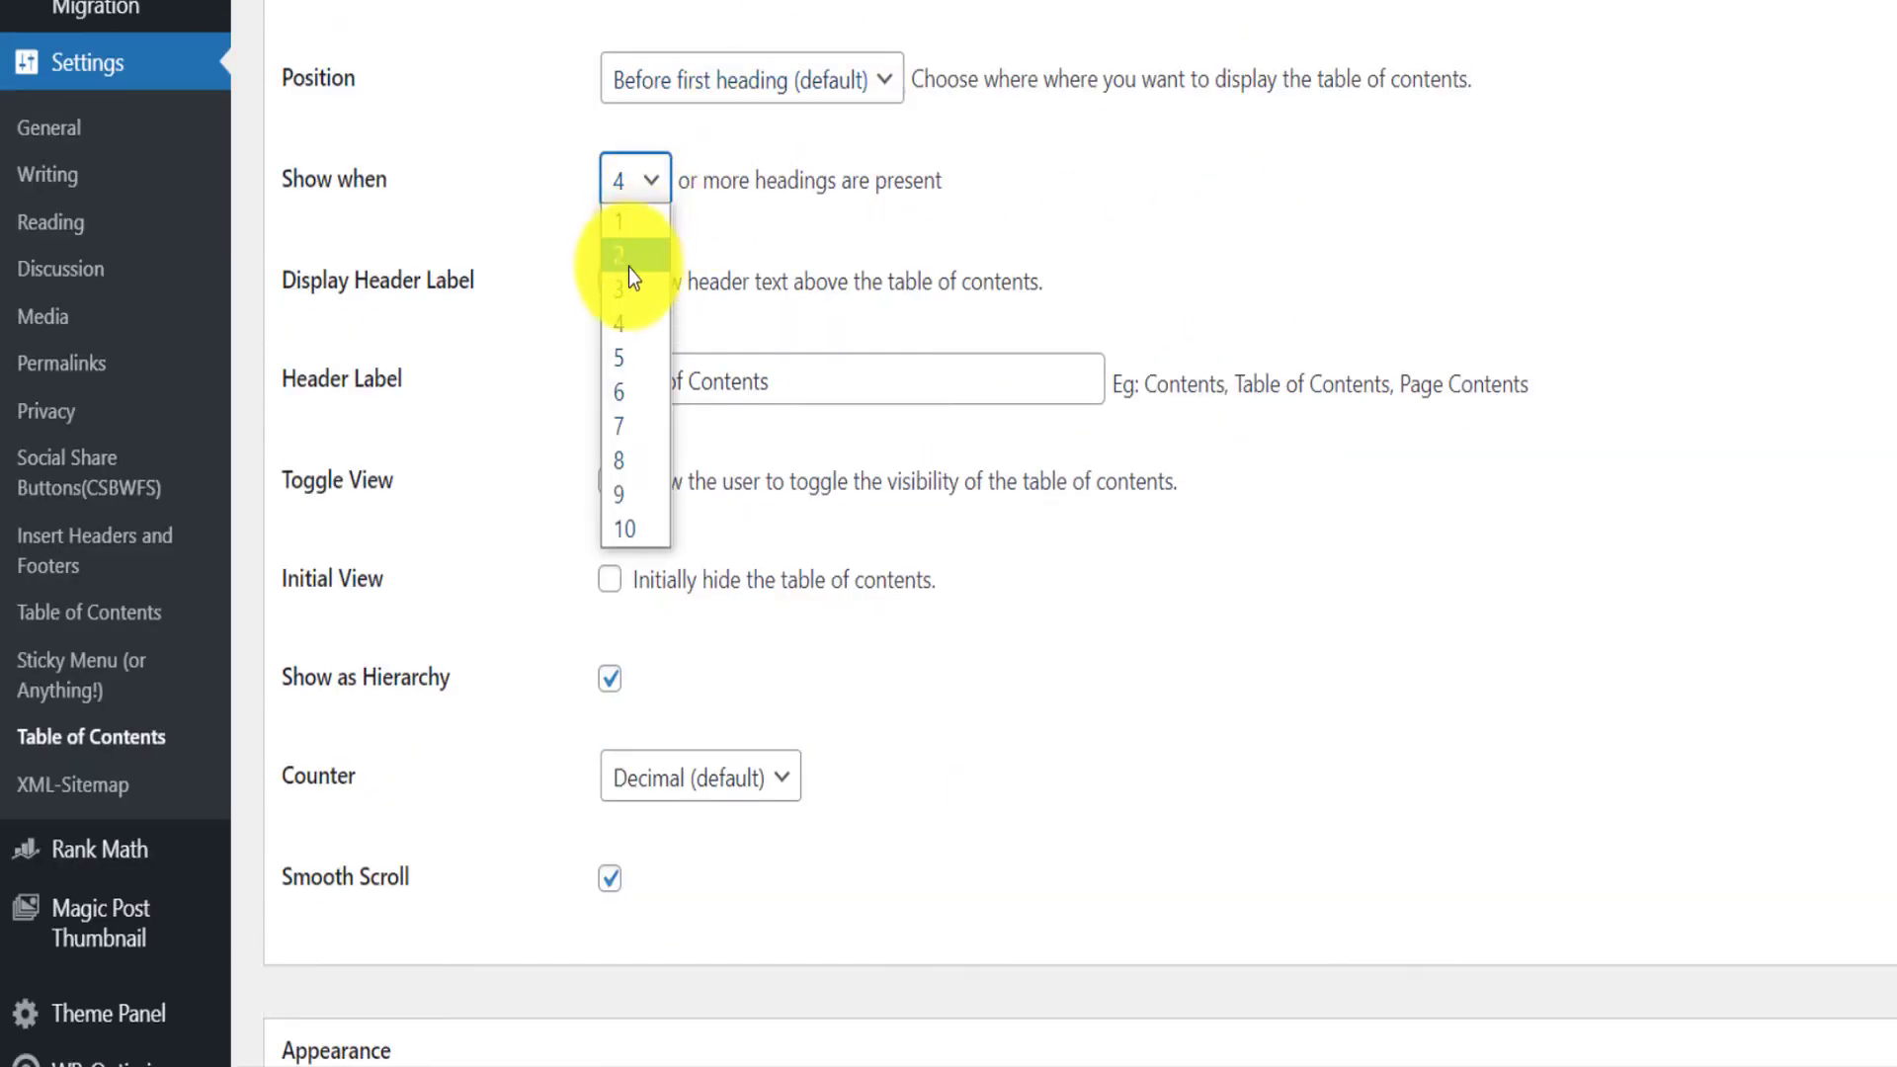
left_click(620, 296)
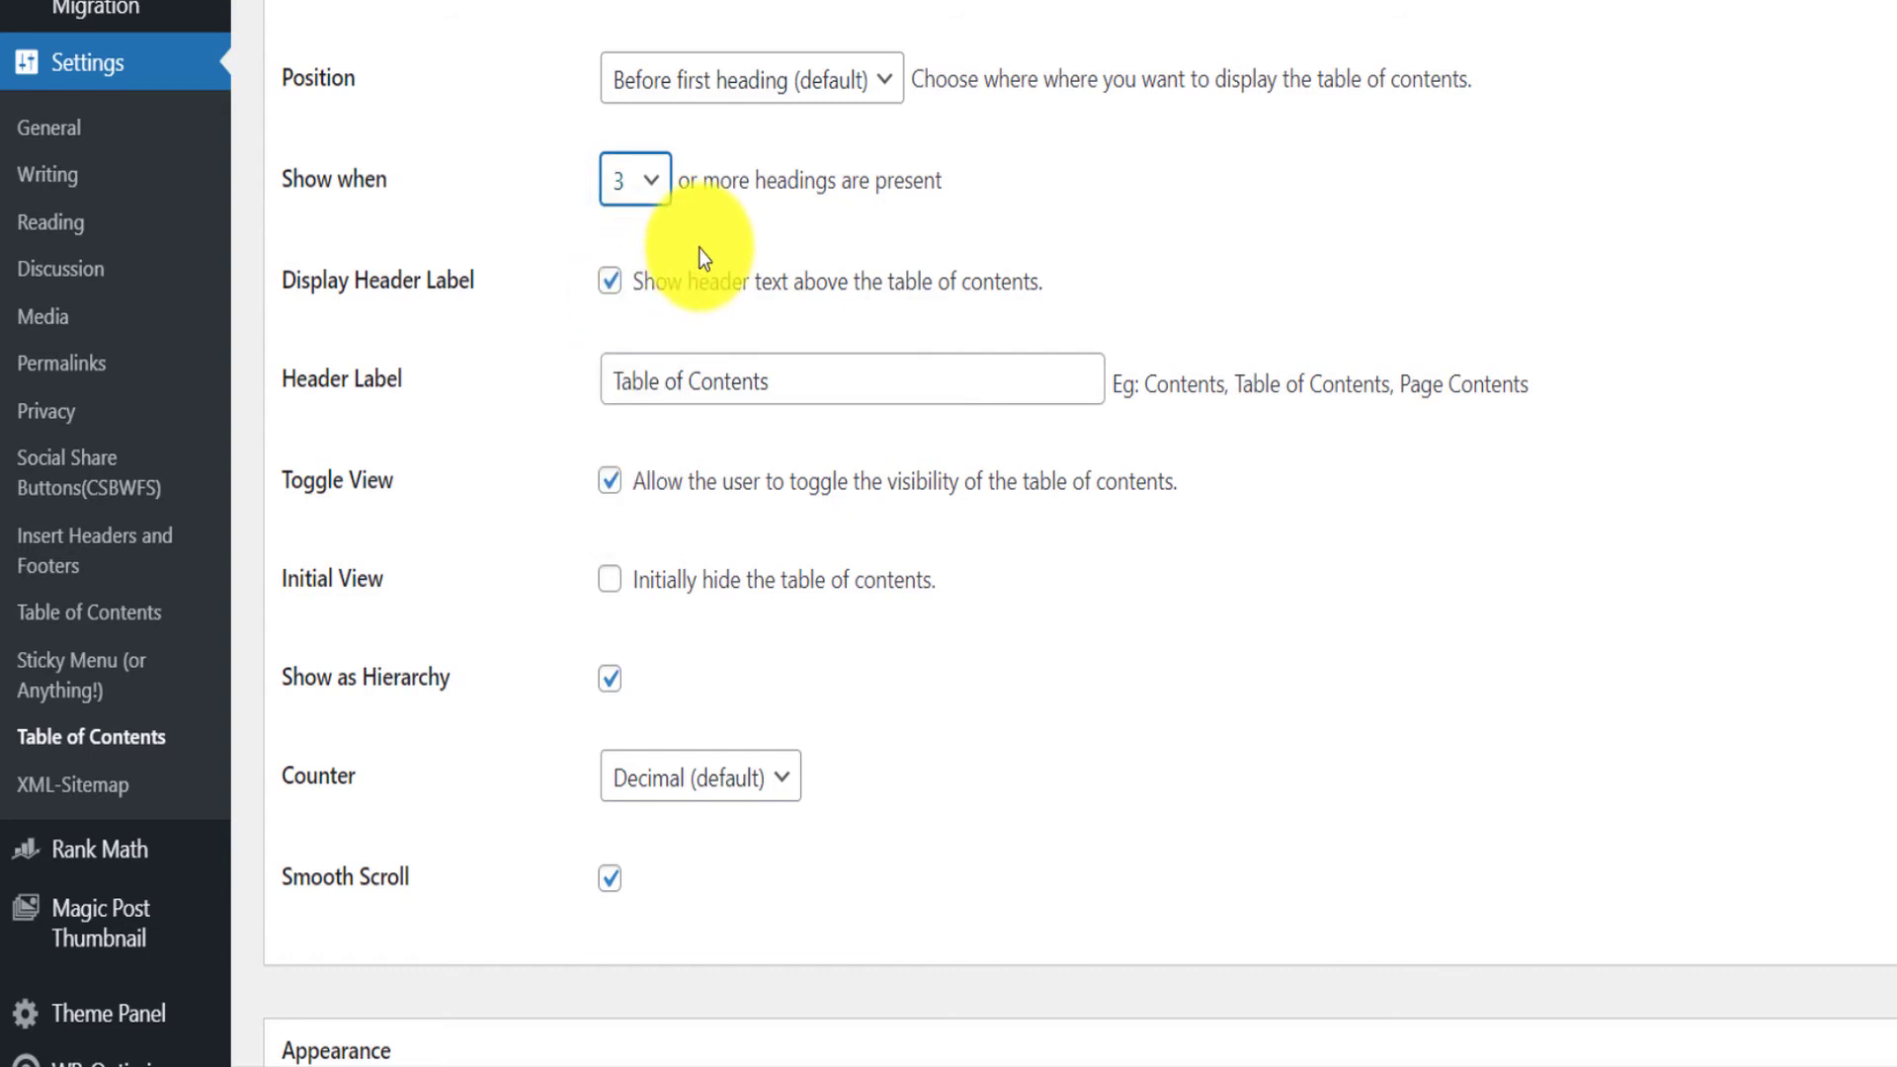
left_click(642, 191)
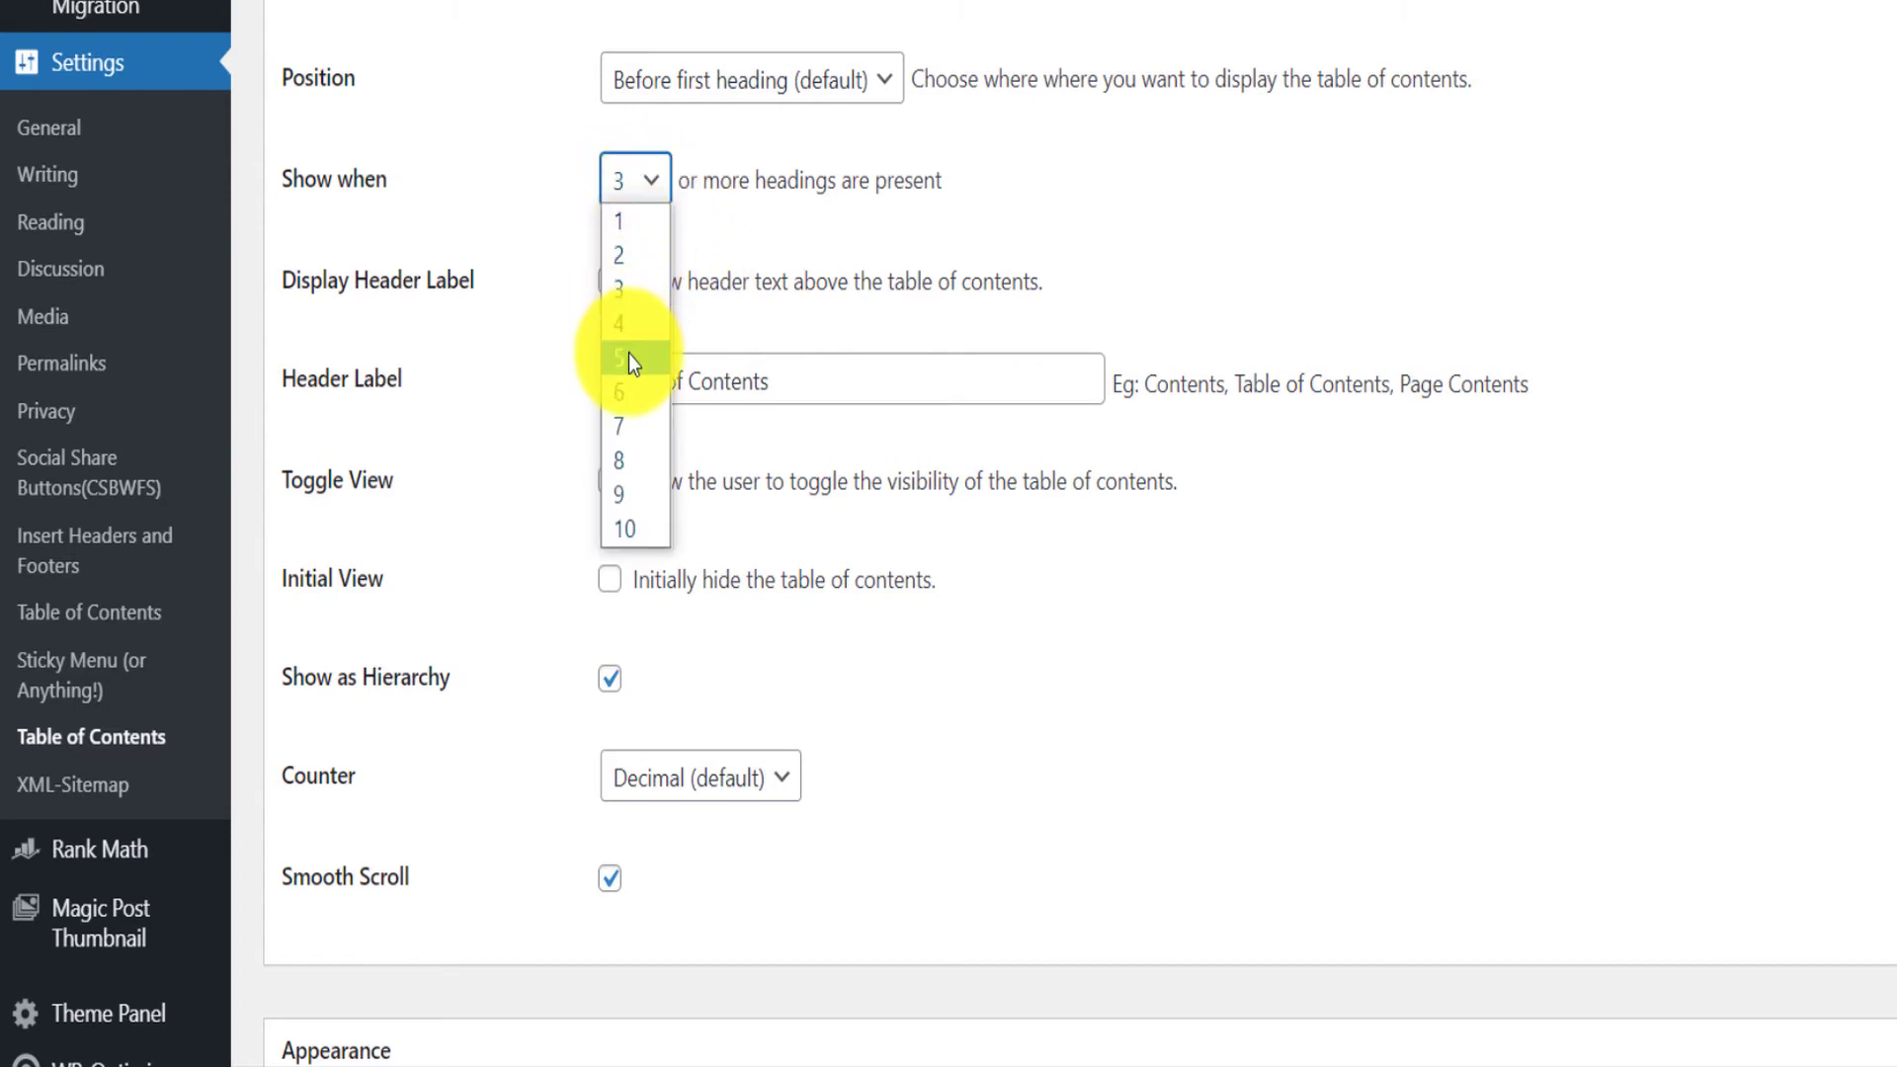
left_click(638, 323)
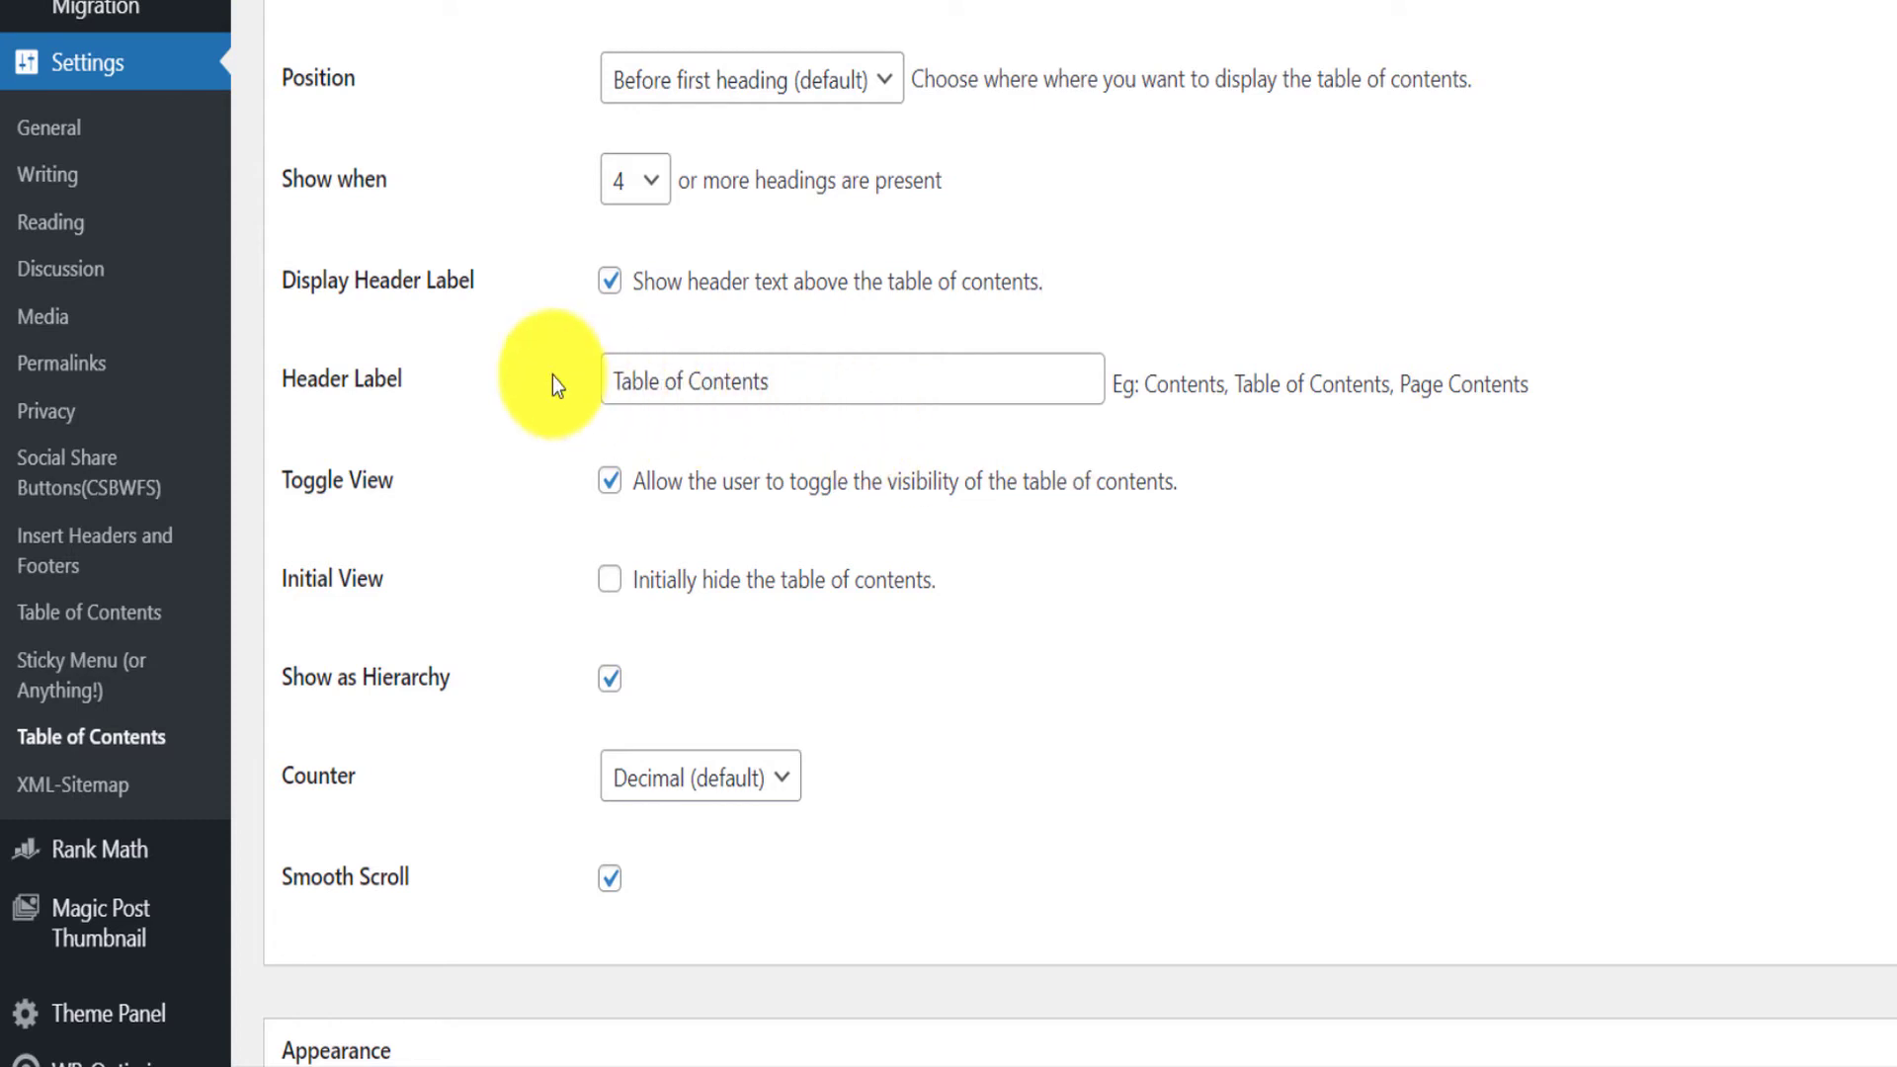
- Look over the header label and display options, and turn off automatic table of contents insertion for Posts
left_click(755, 399)
left_click_drag(756, 398, 602, 396)
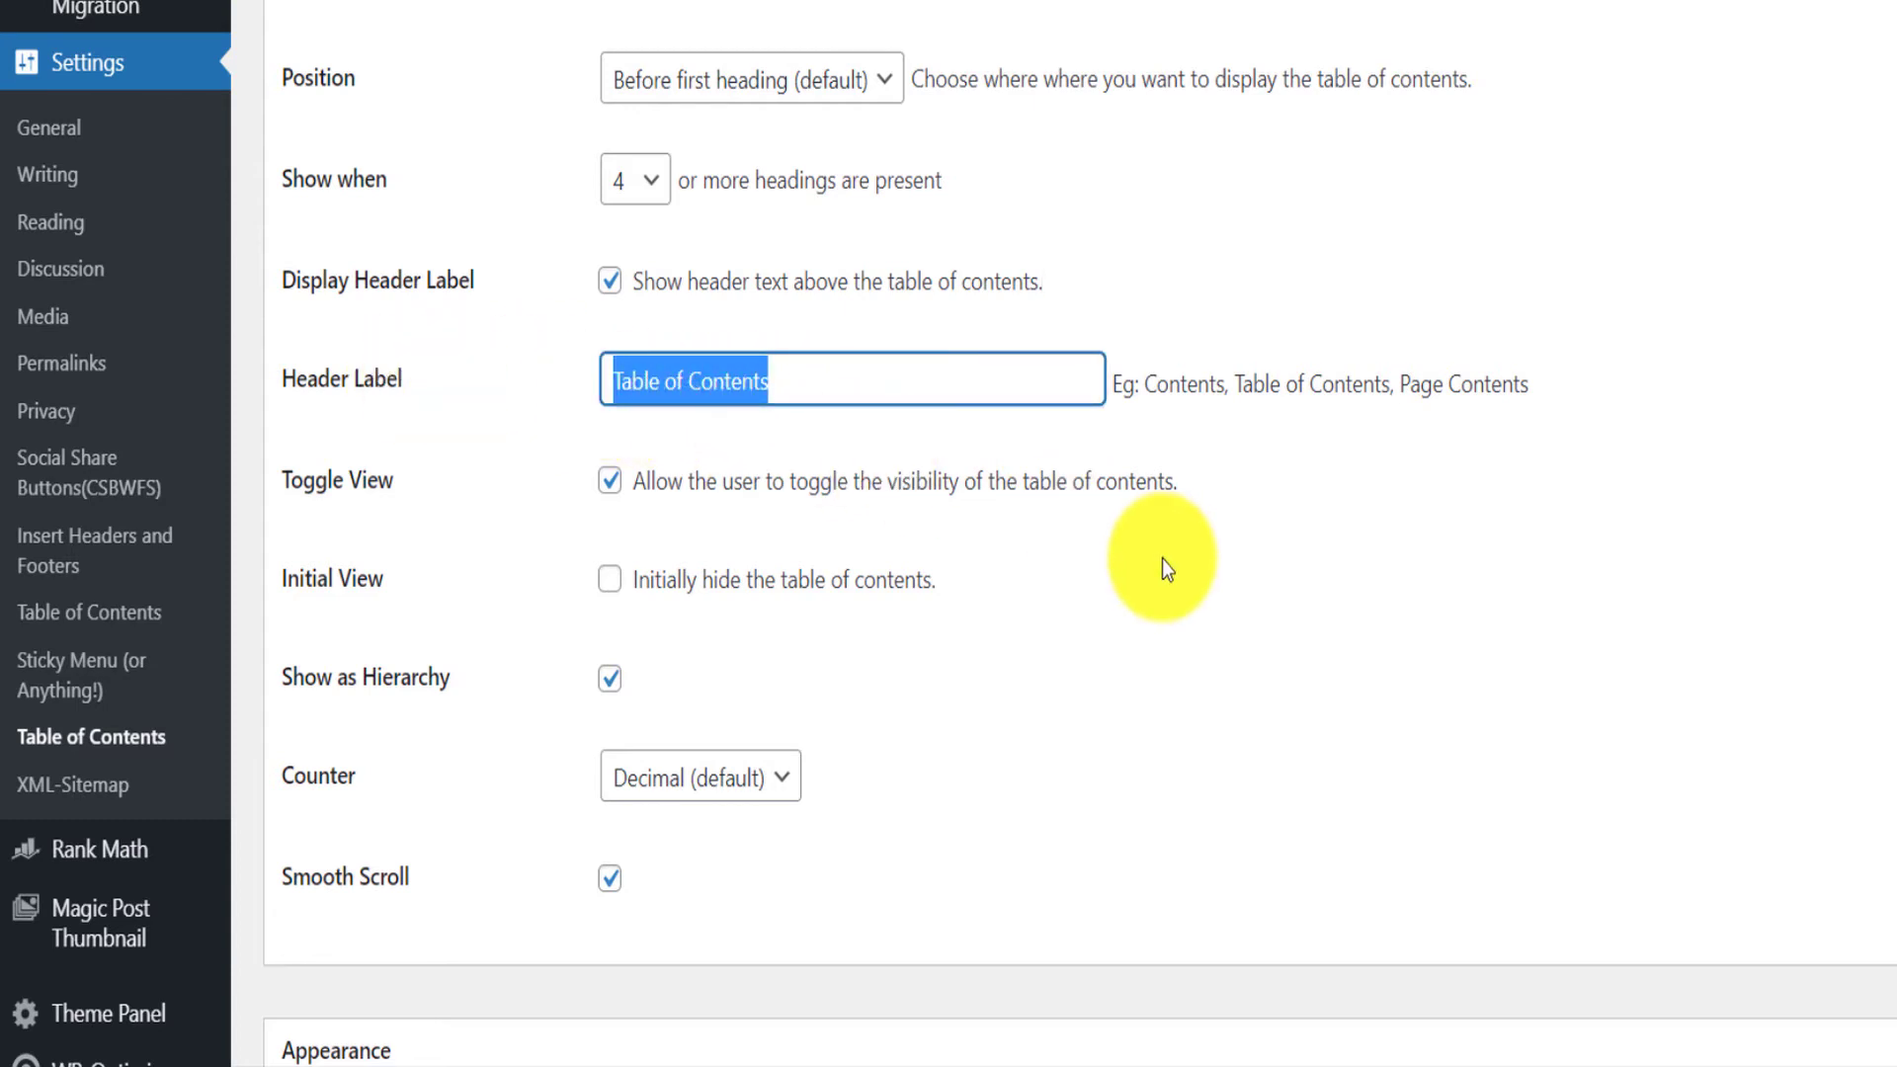
scroll(1161, 559, "down", 2)
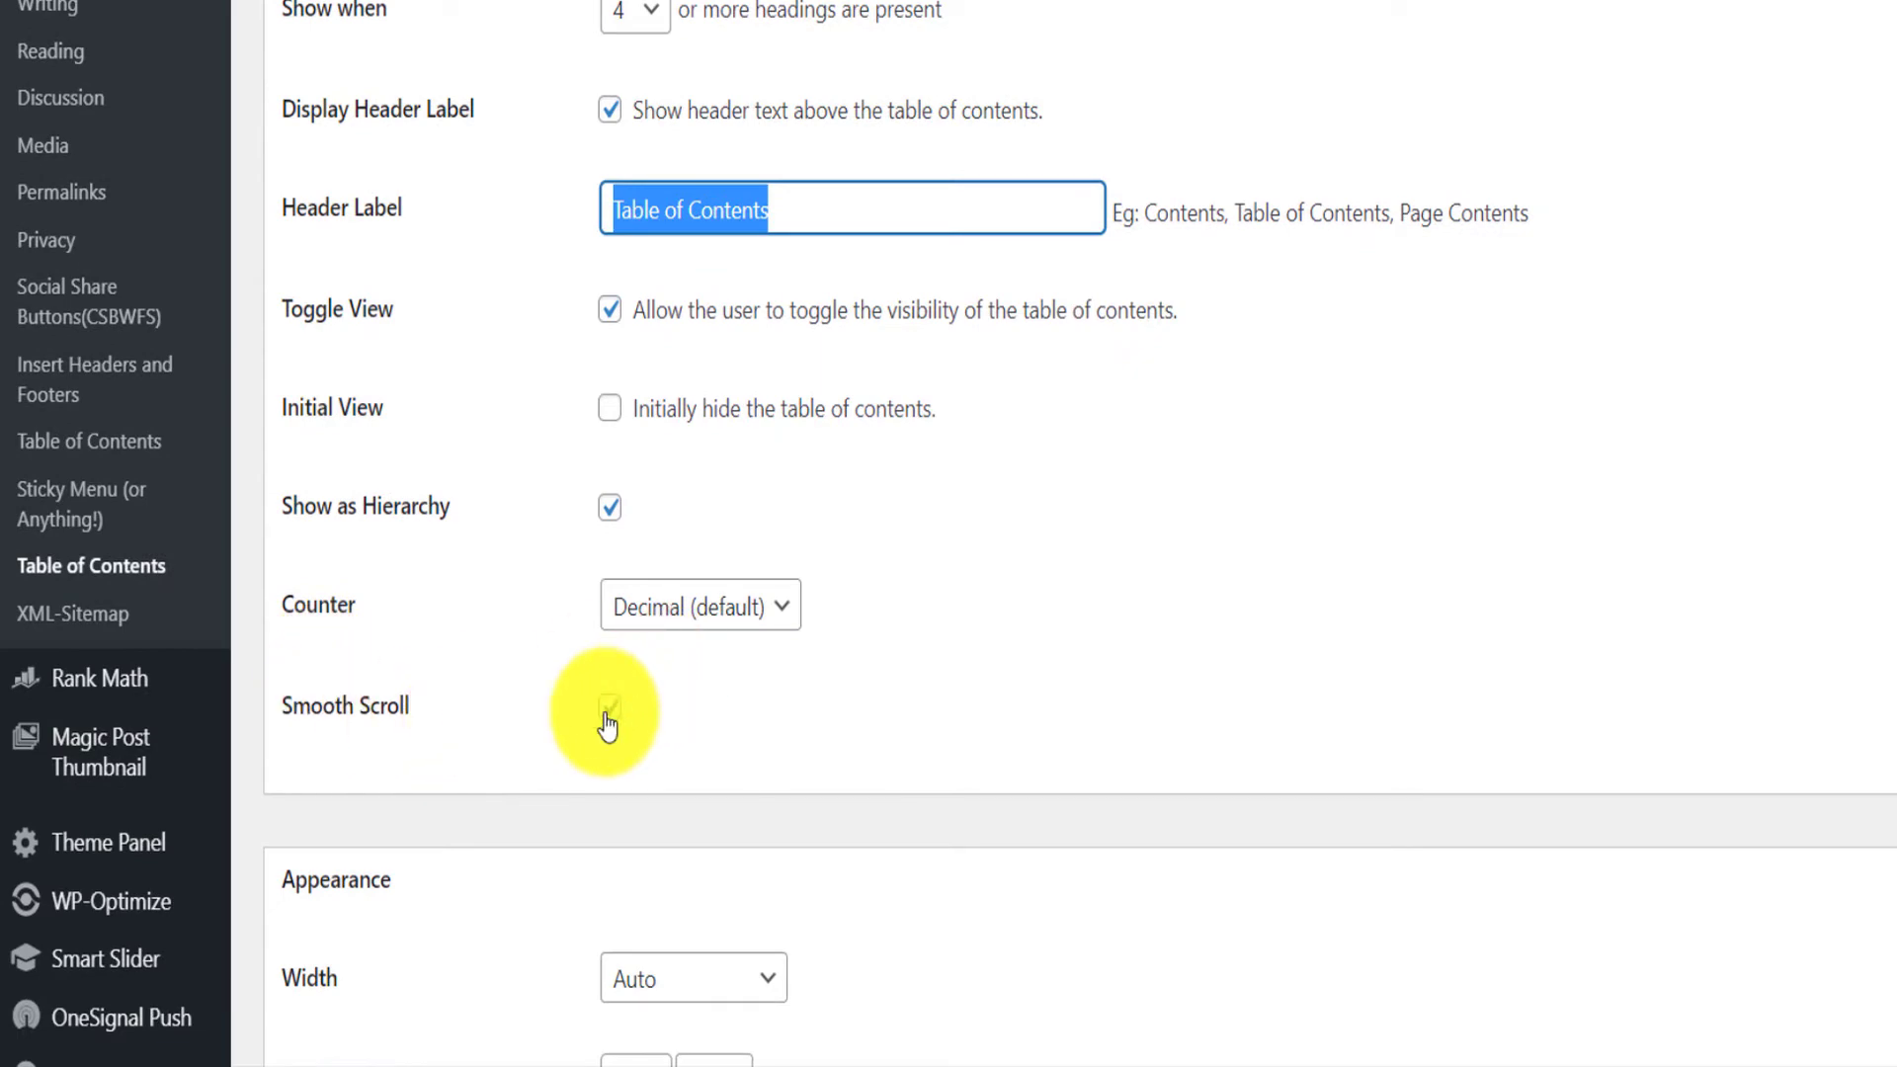
scroll(1164, 656, "up", 4)
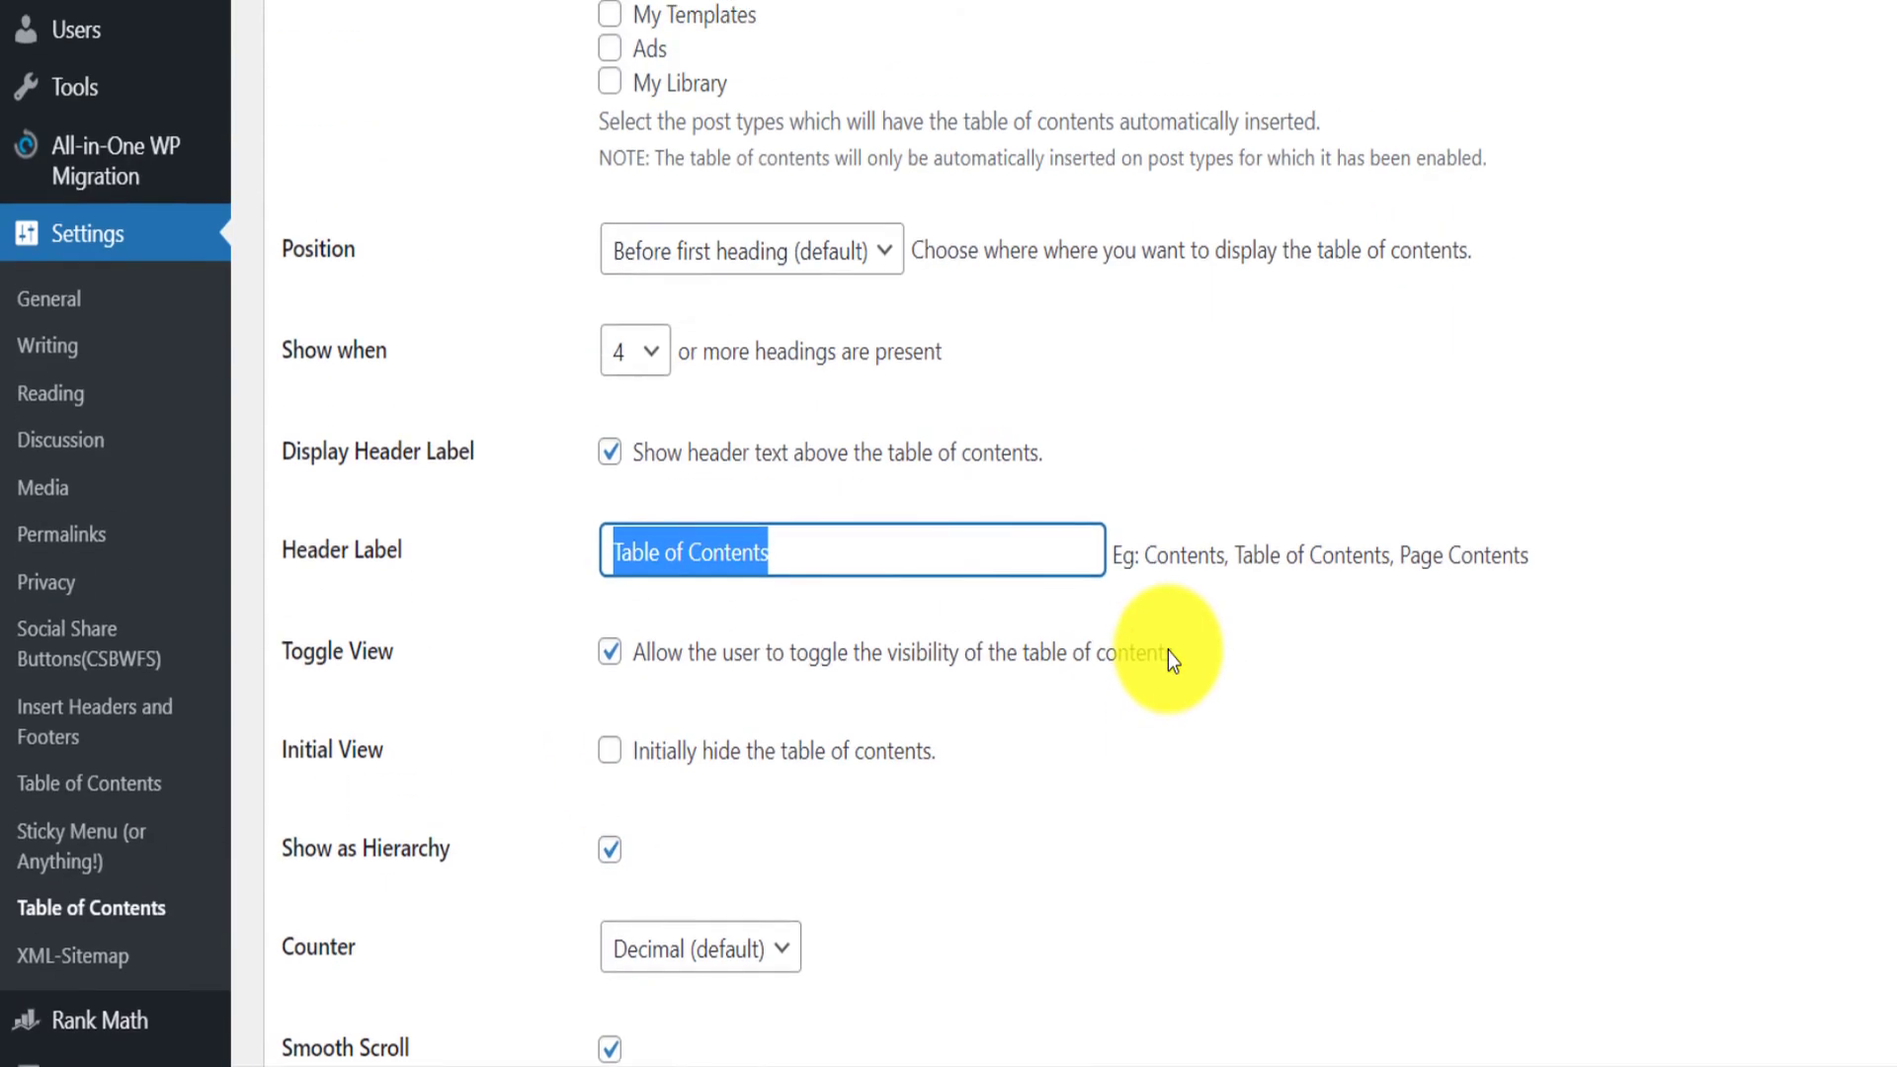
scroll(1168, 650, "down", 10)
scroll(1317, 451, "up", 20)
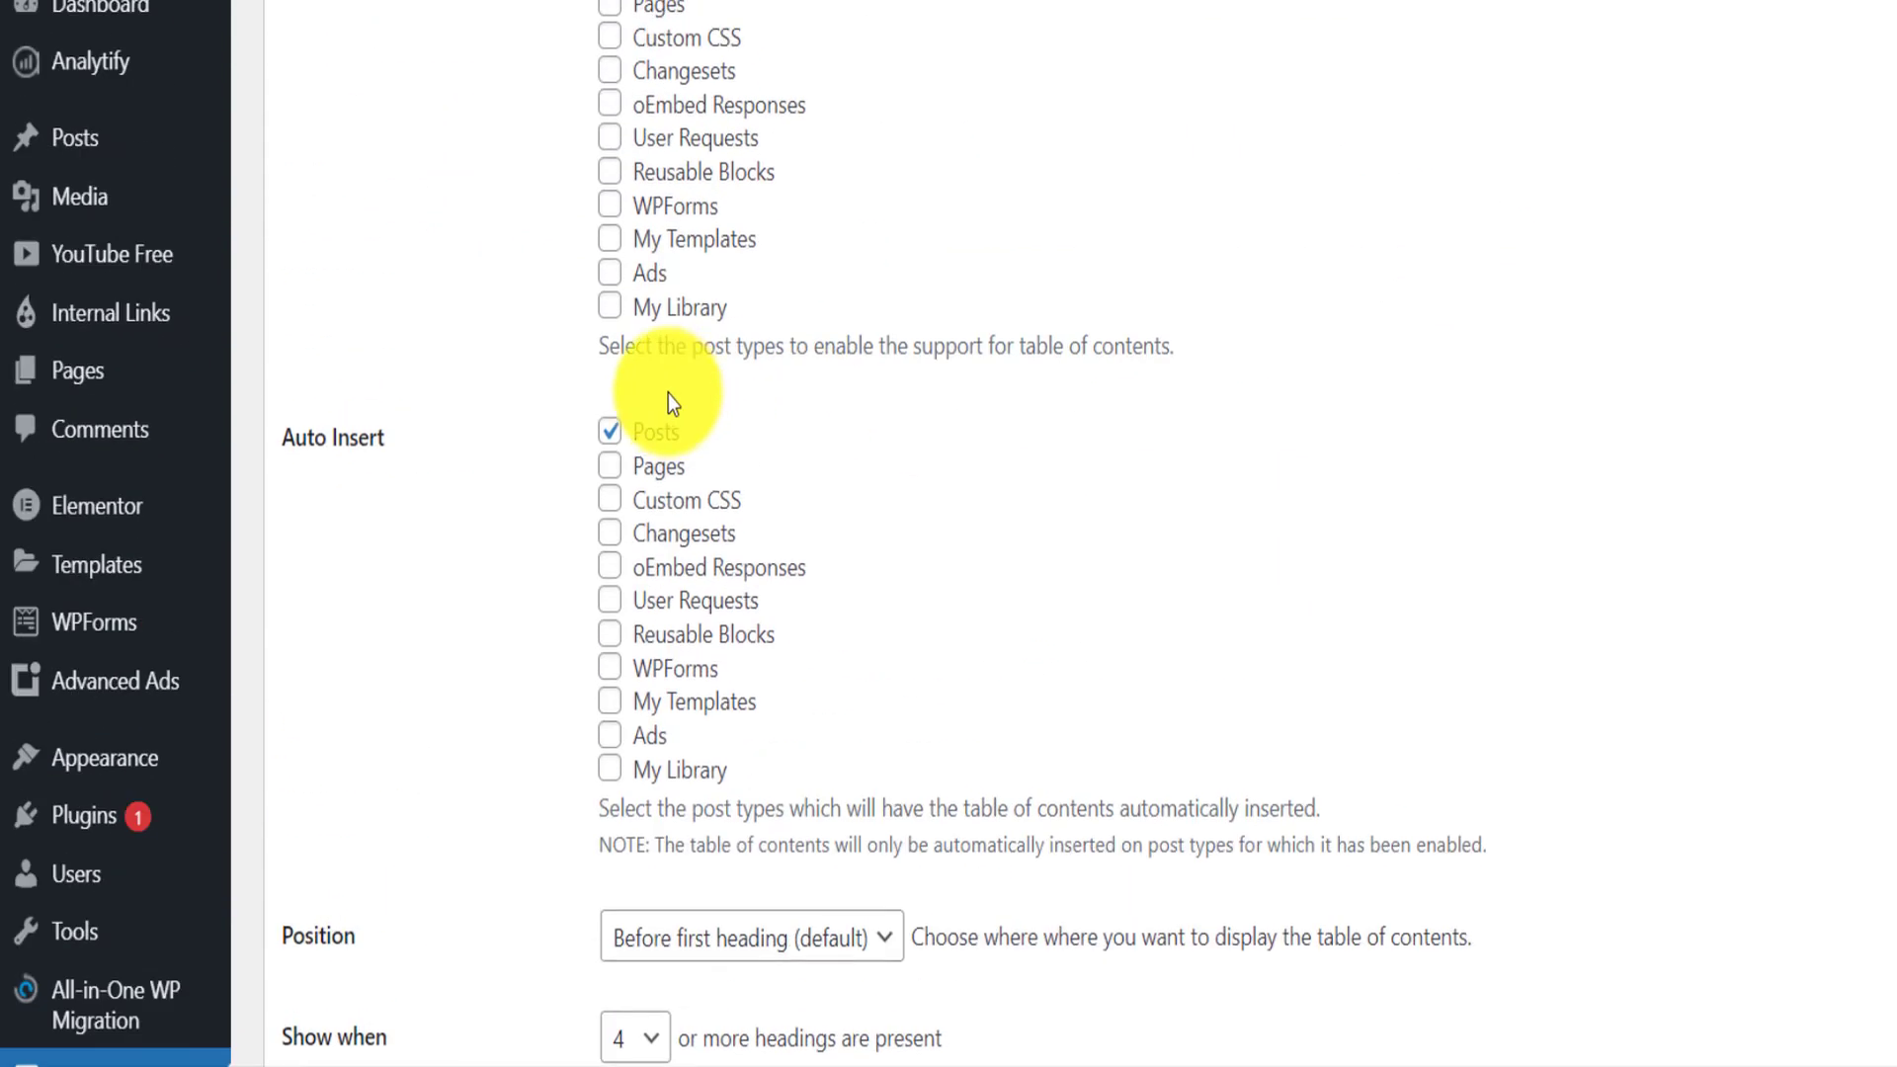
left_click(608, 589)
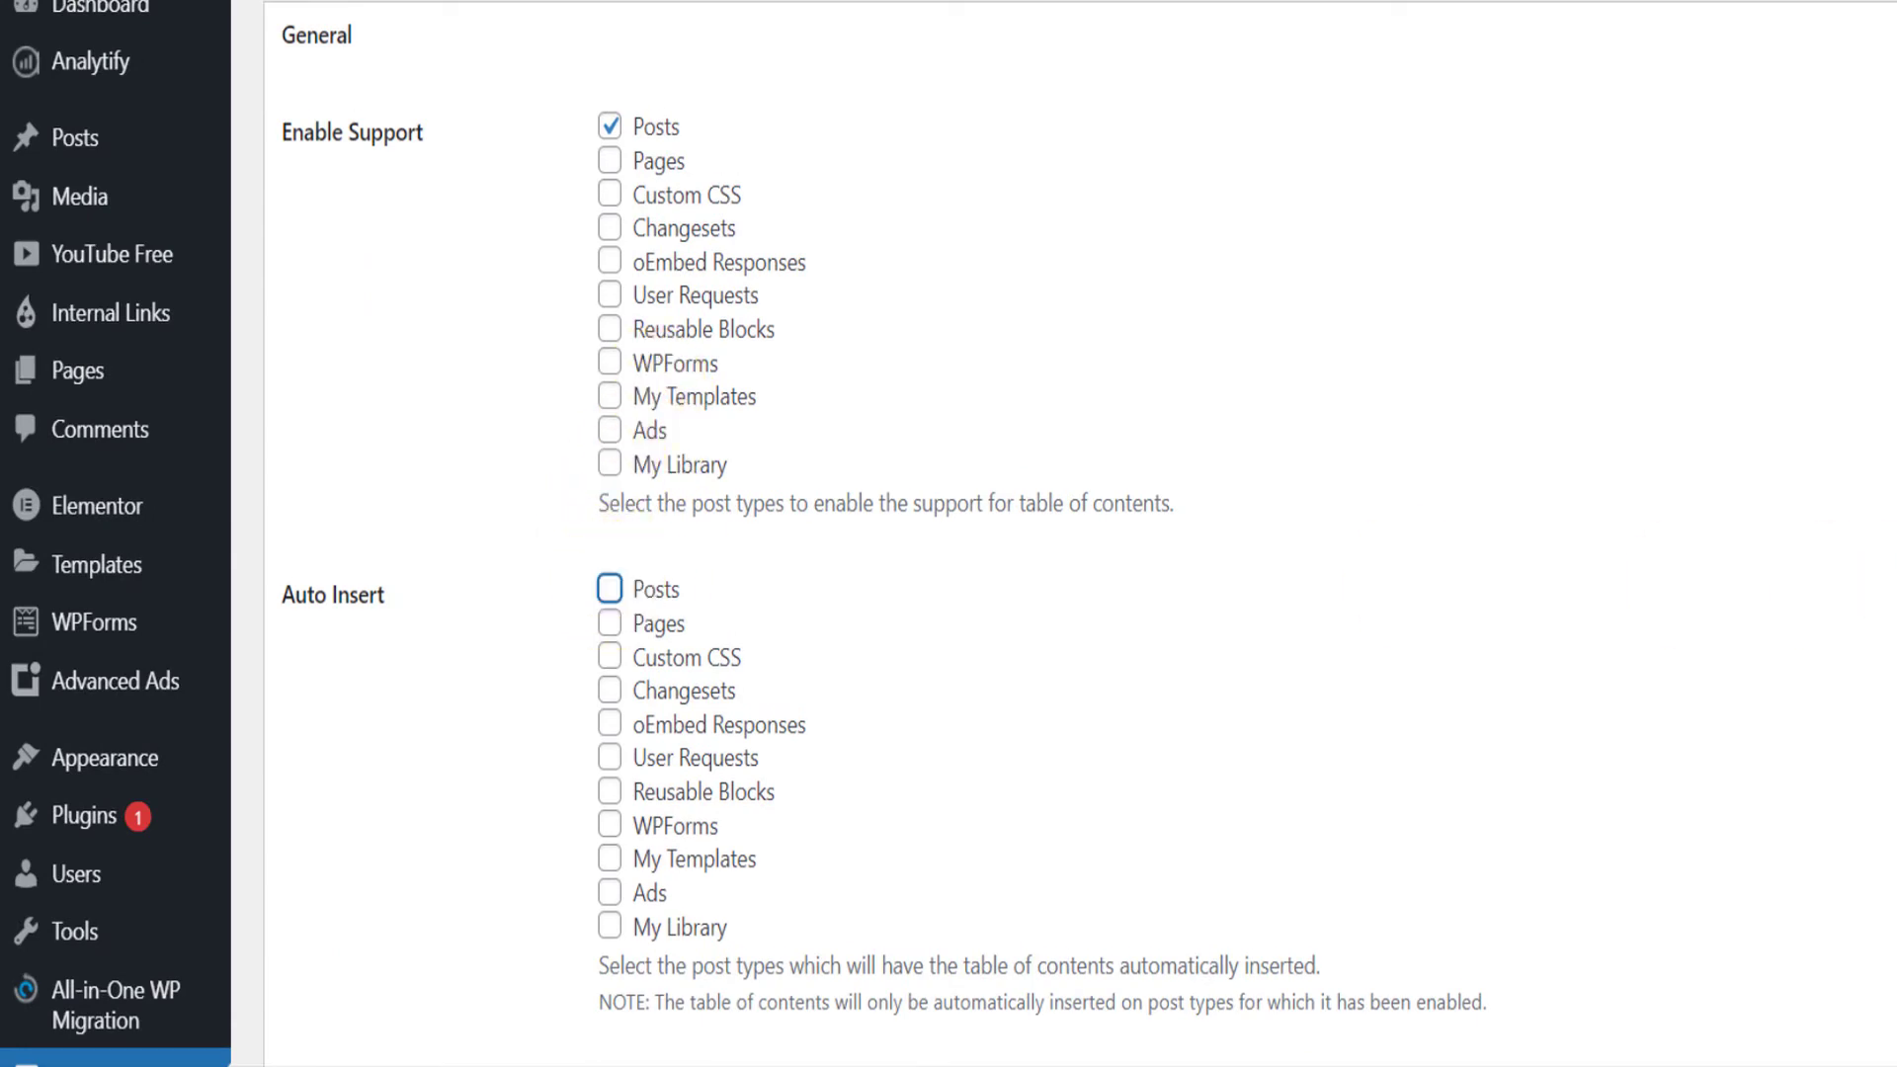
- Examine the appearance options for title font size, title weight, font size and theme, plus the advanced anchor, CSS and heading-level options
scroll(1628, 524, "down", 17)
scroll(1628, 526, "down", 3)
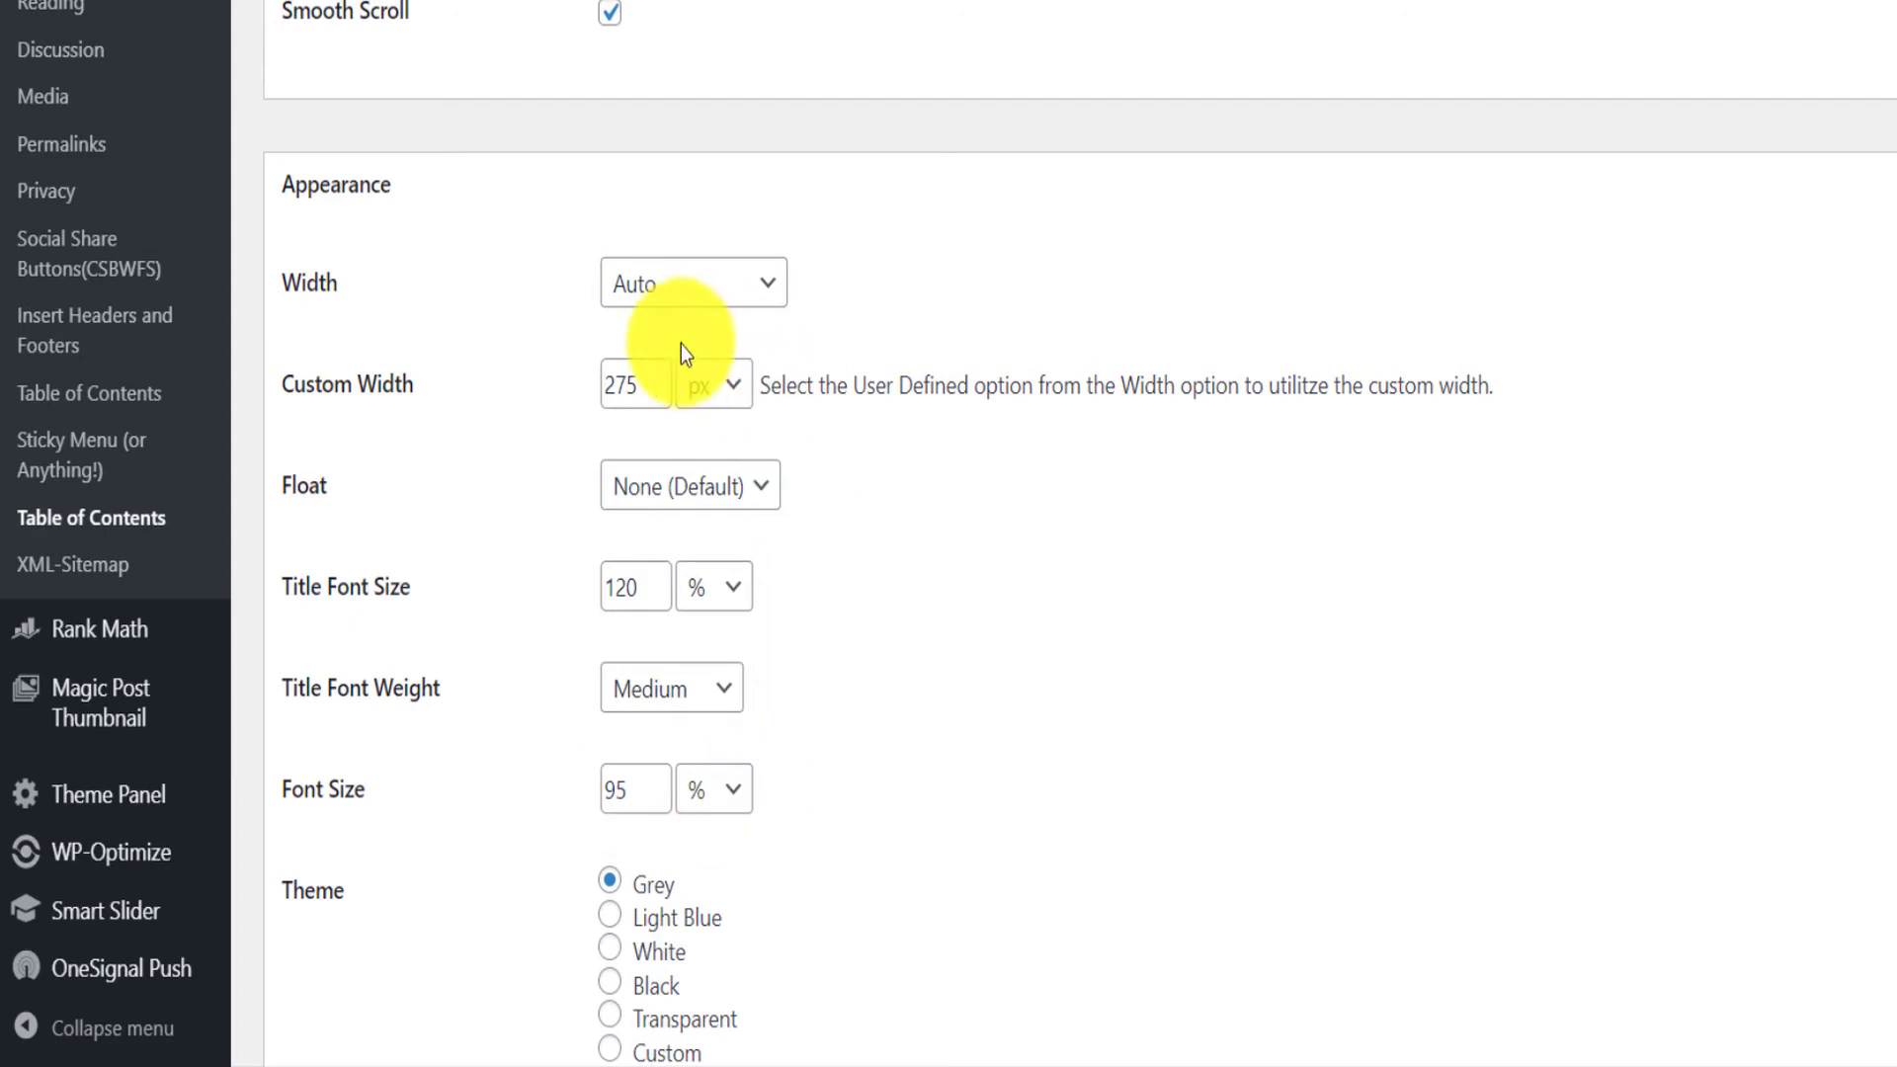
left_click_drag(644, 593, 585, 593)
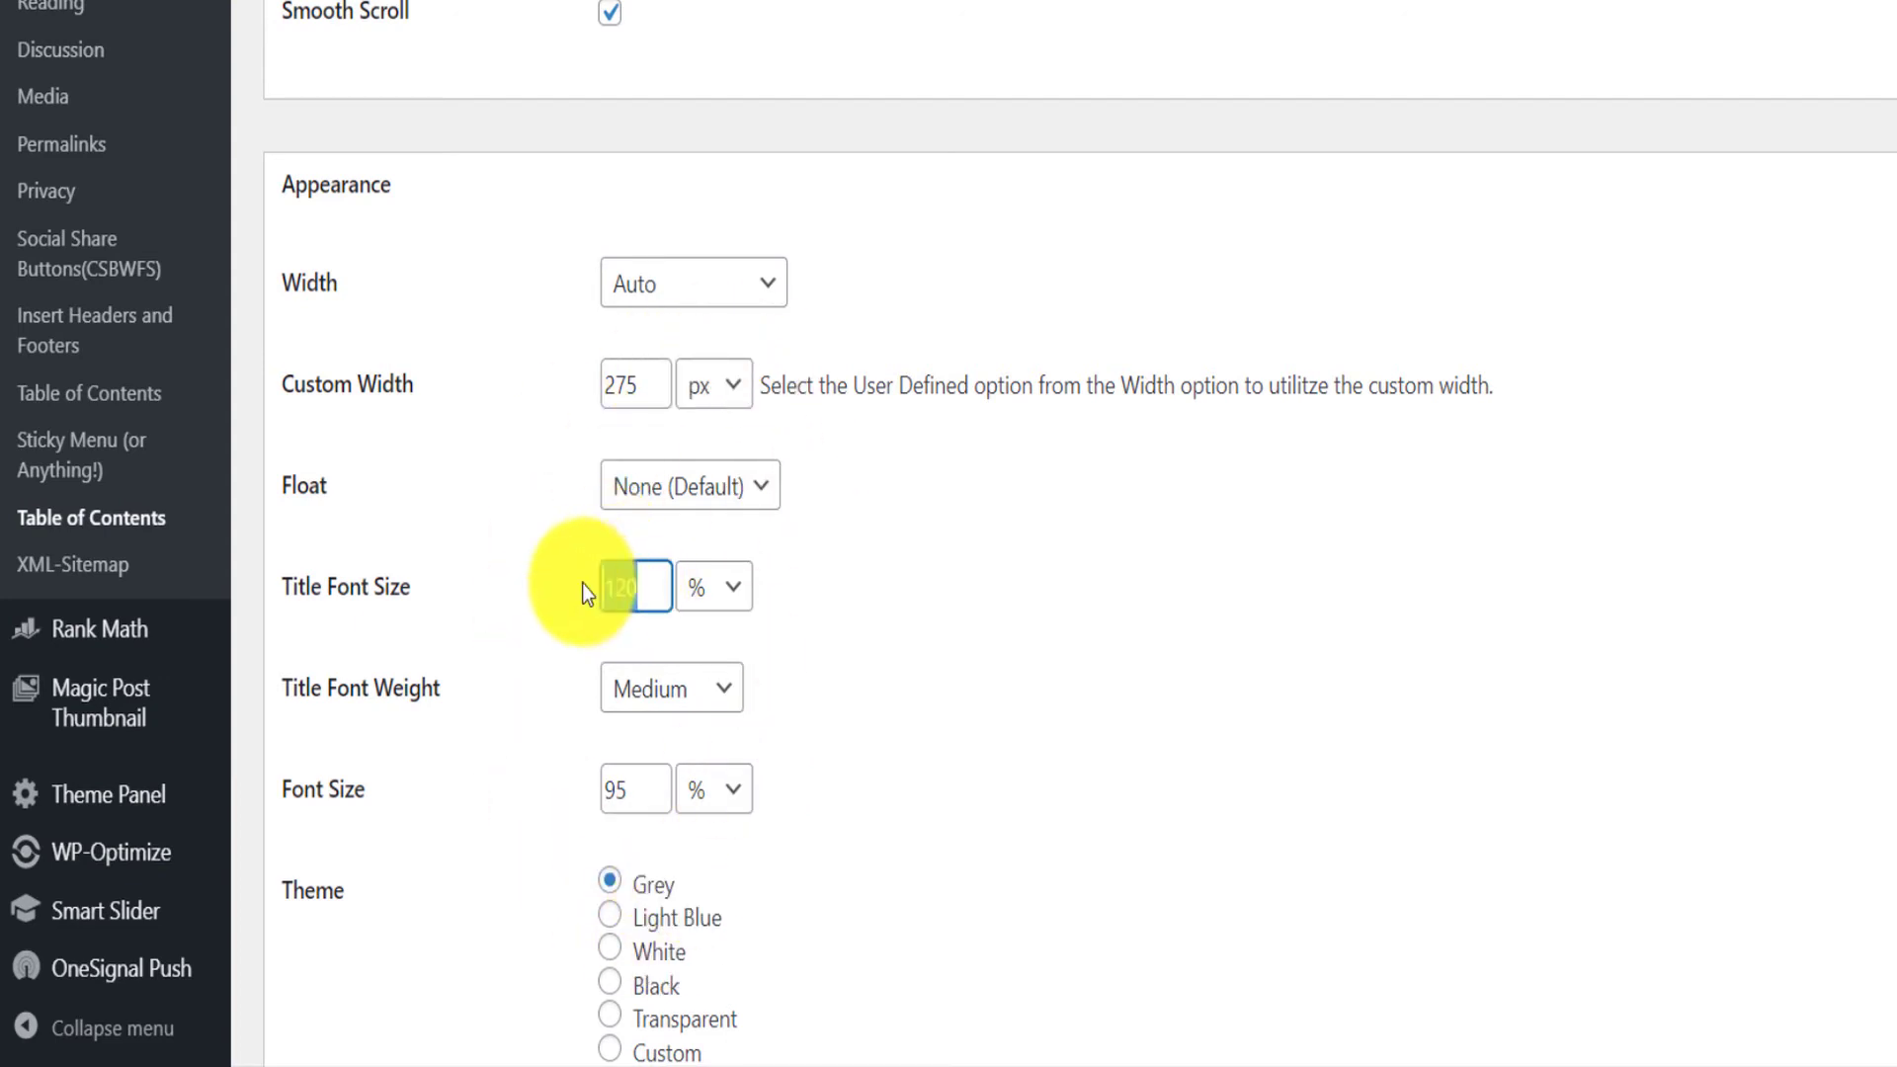
scroll(649, 648, "down", 2)
left_click(728, 517)
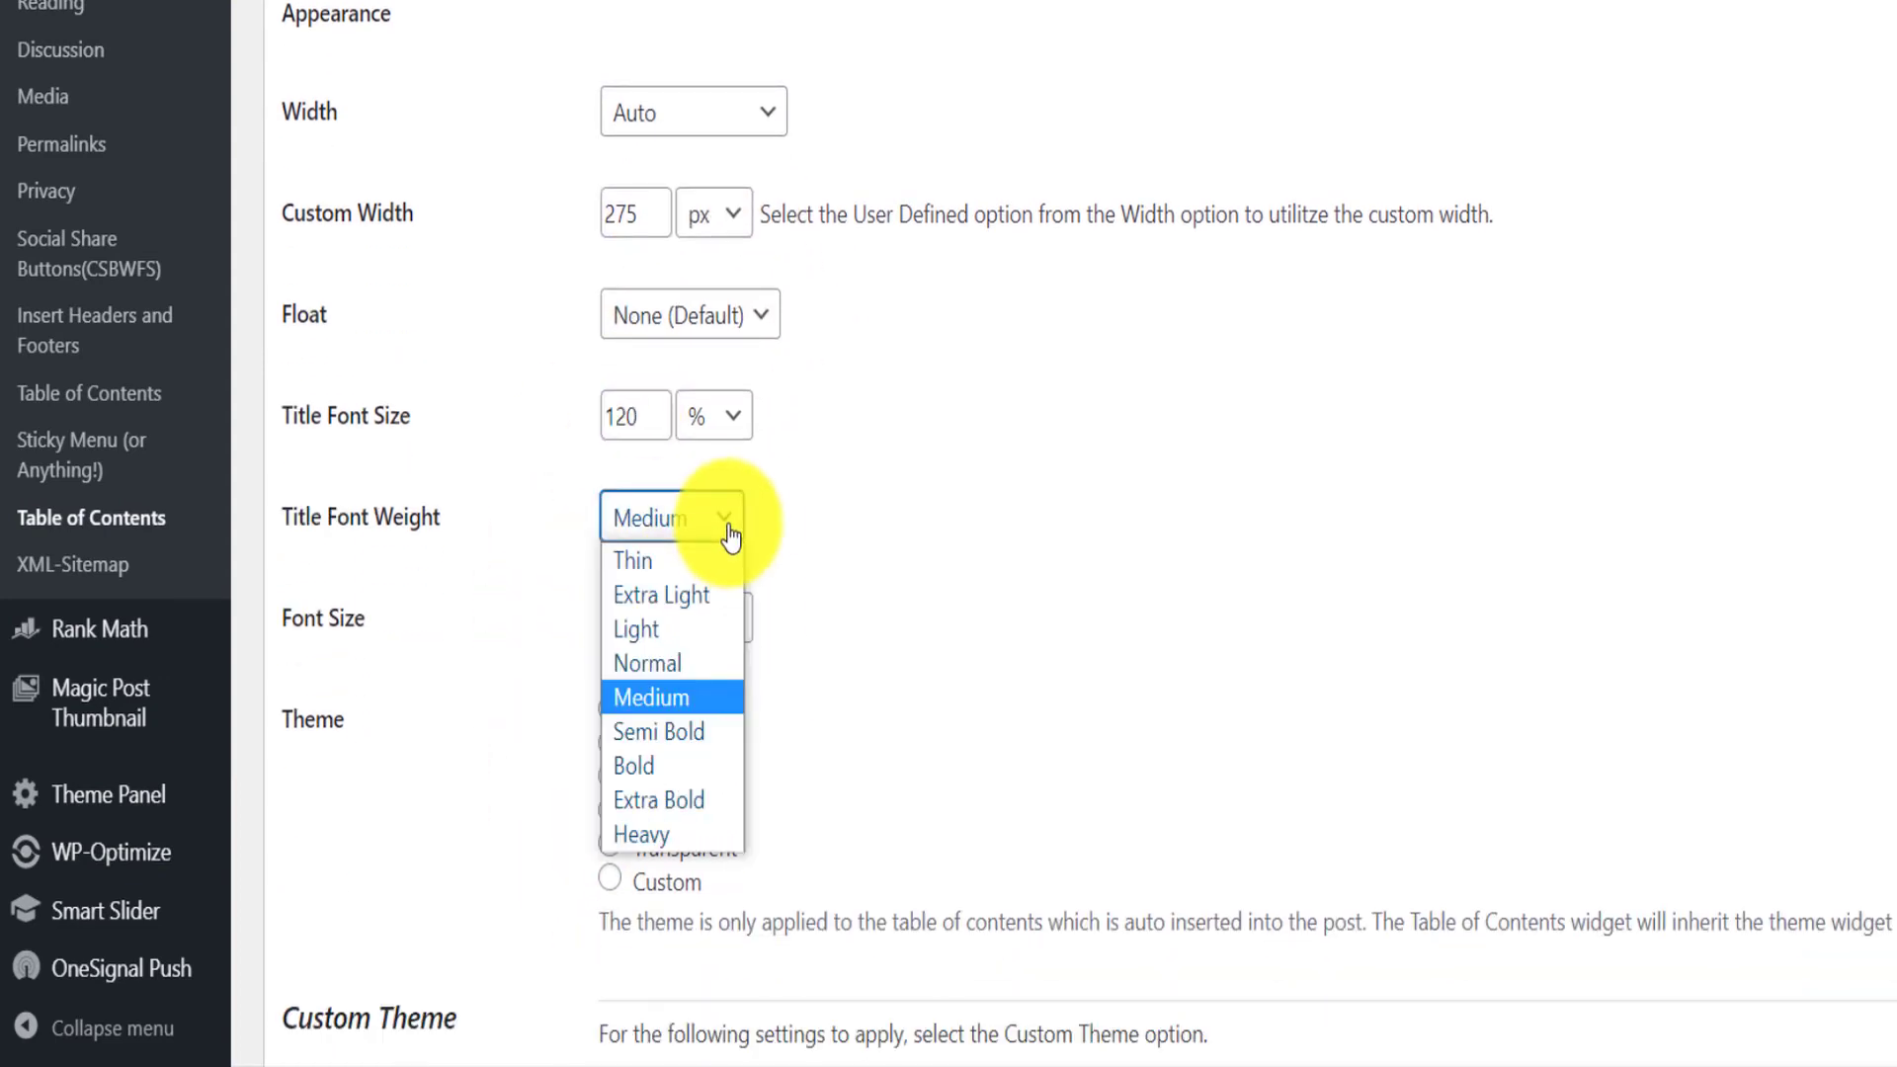
left_click(981, 513)
left_click_drag(644, 619, 597, 622)
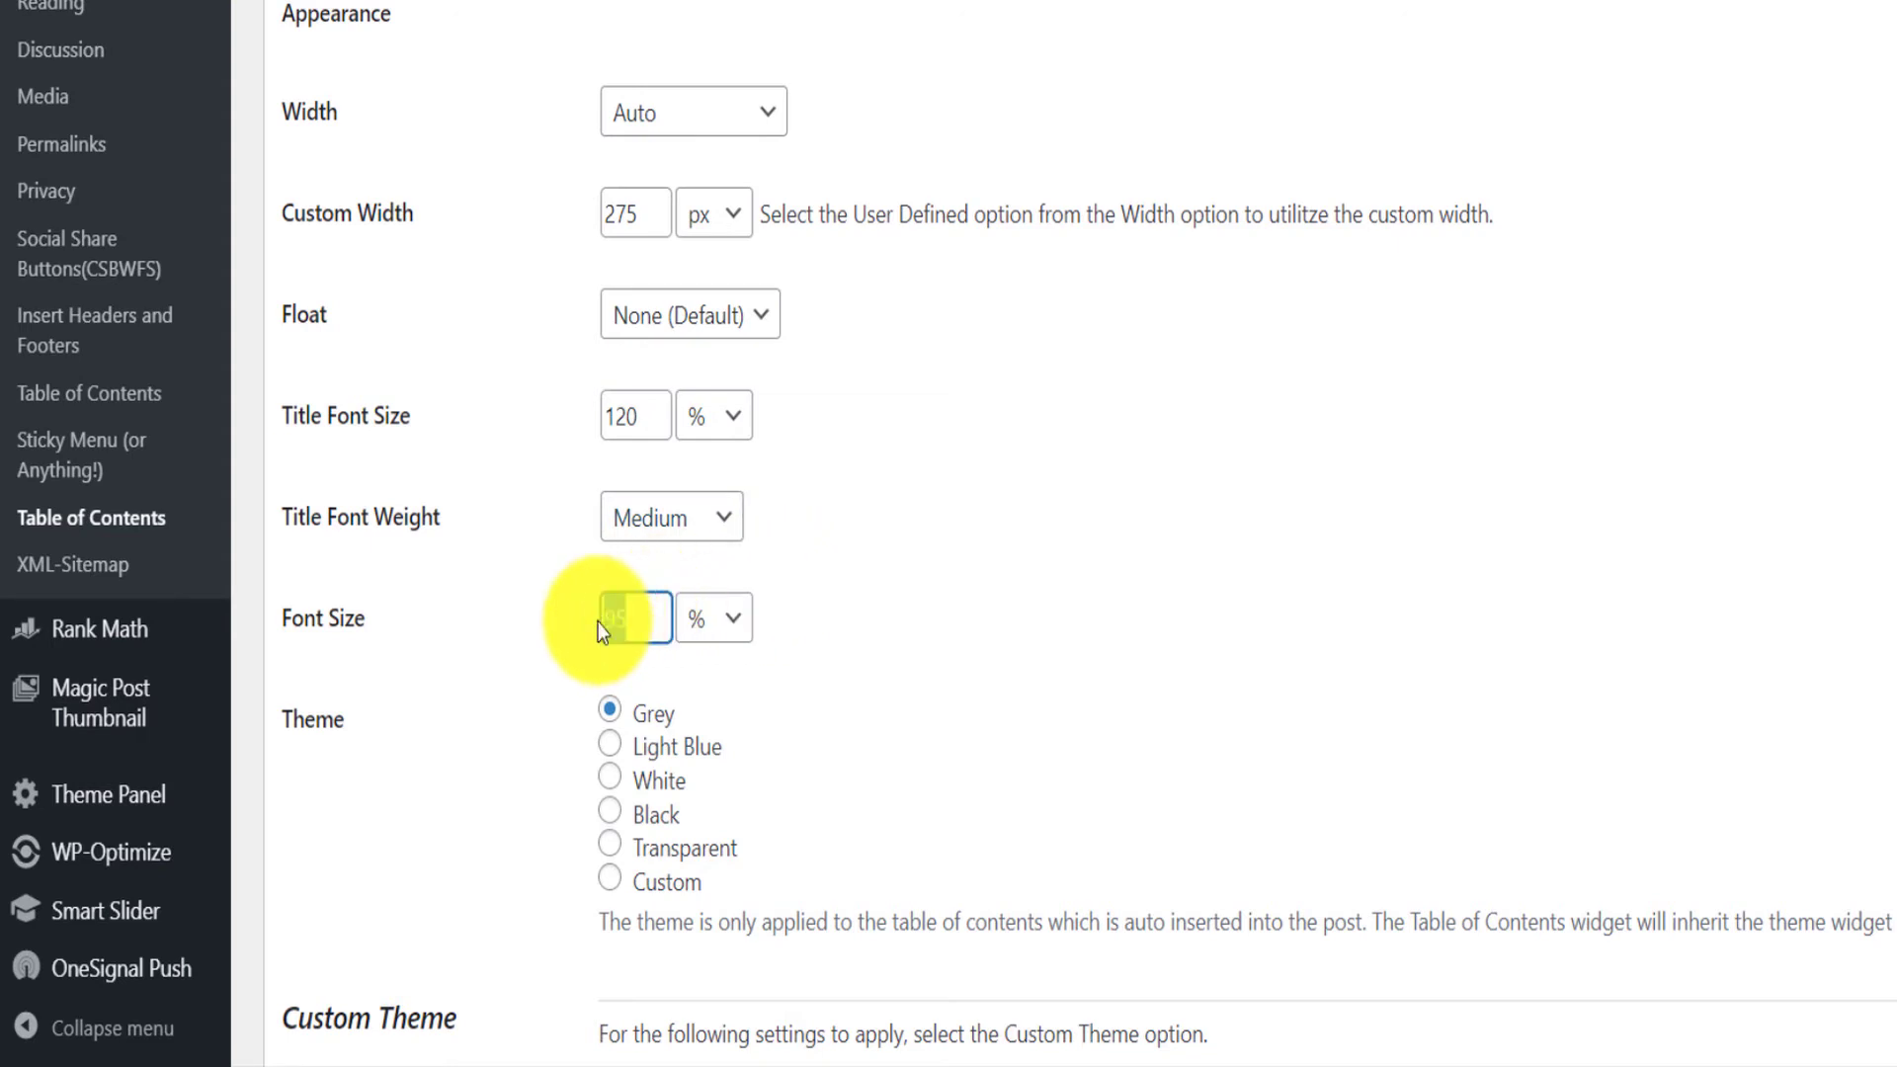
scroll(940, 591, "down", 5)
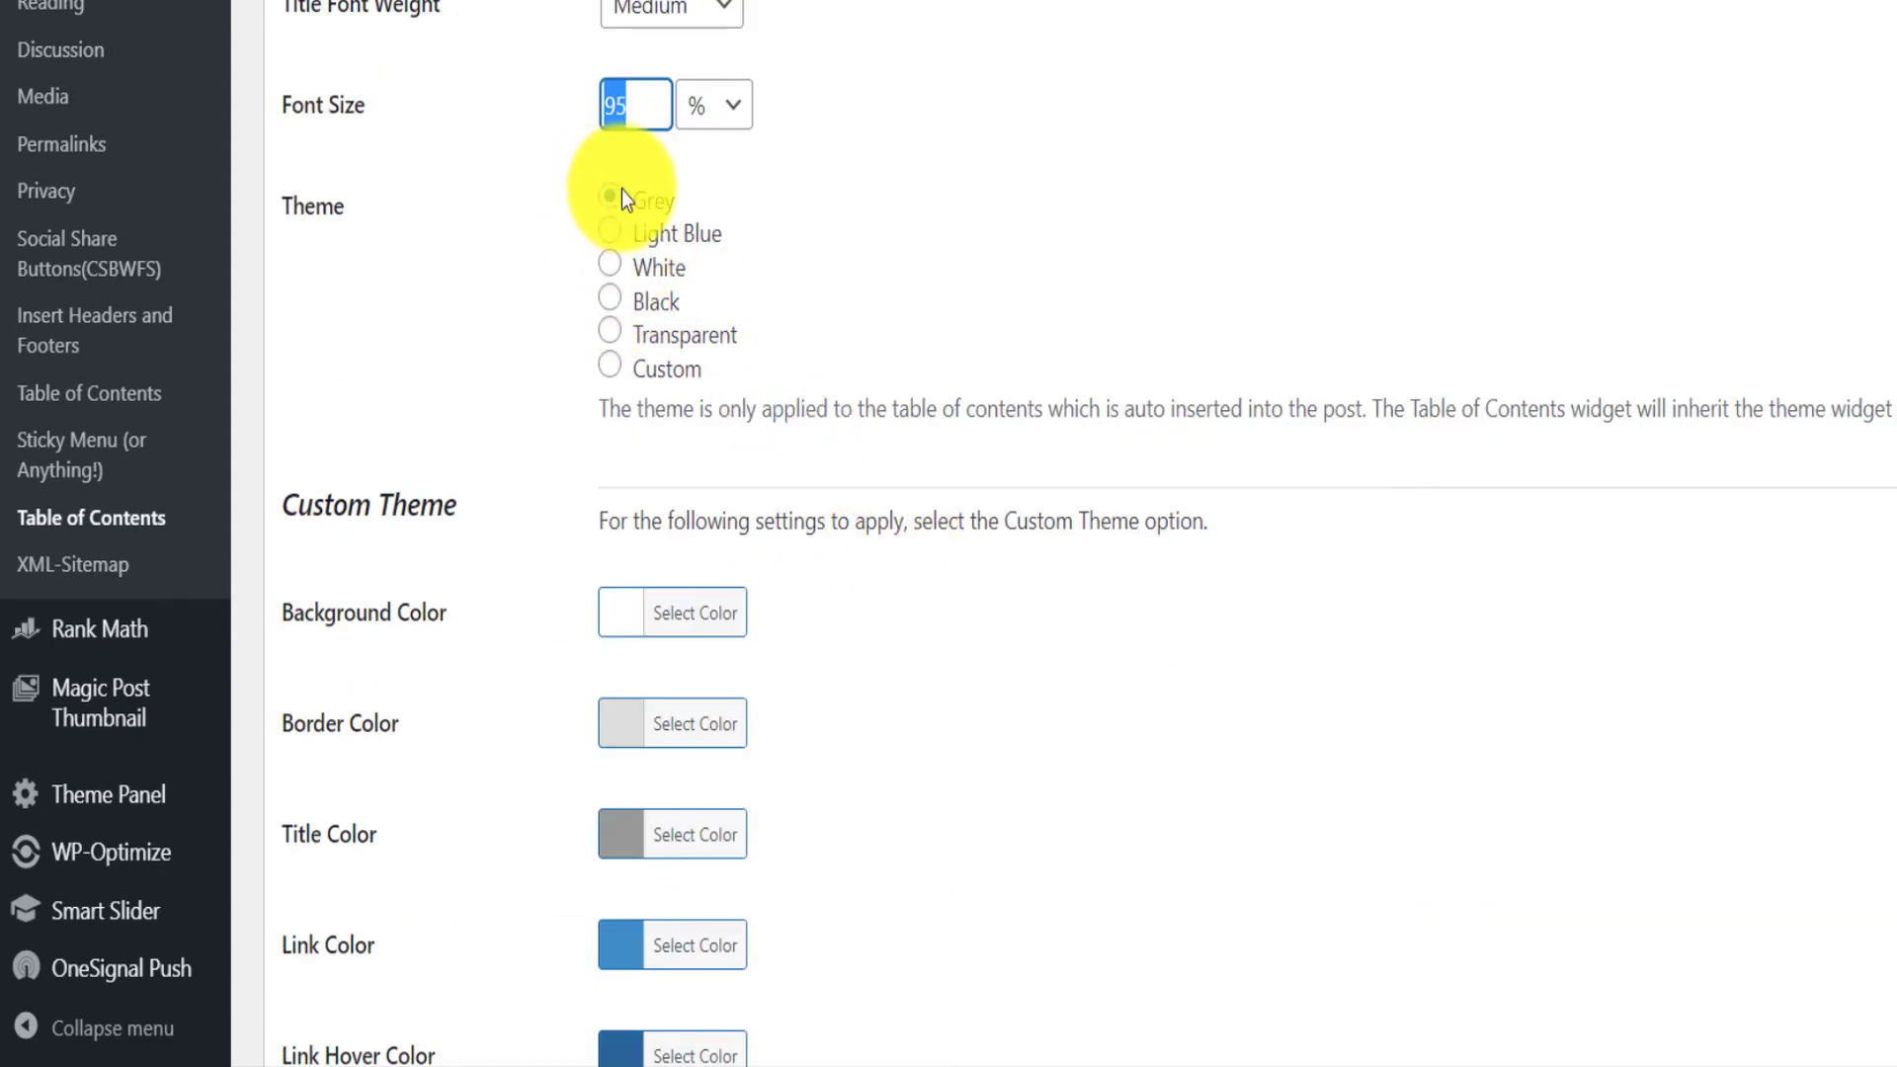
scroll(1507, 580, "down", 14)
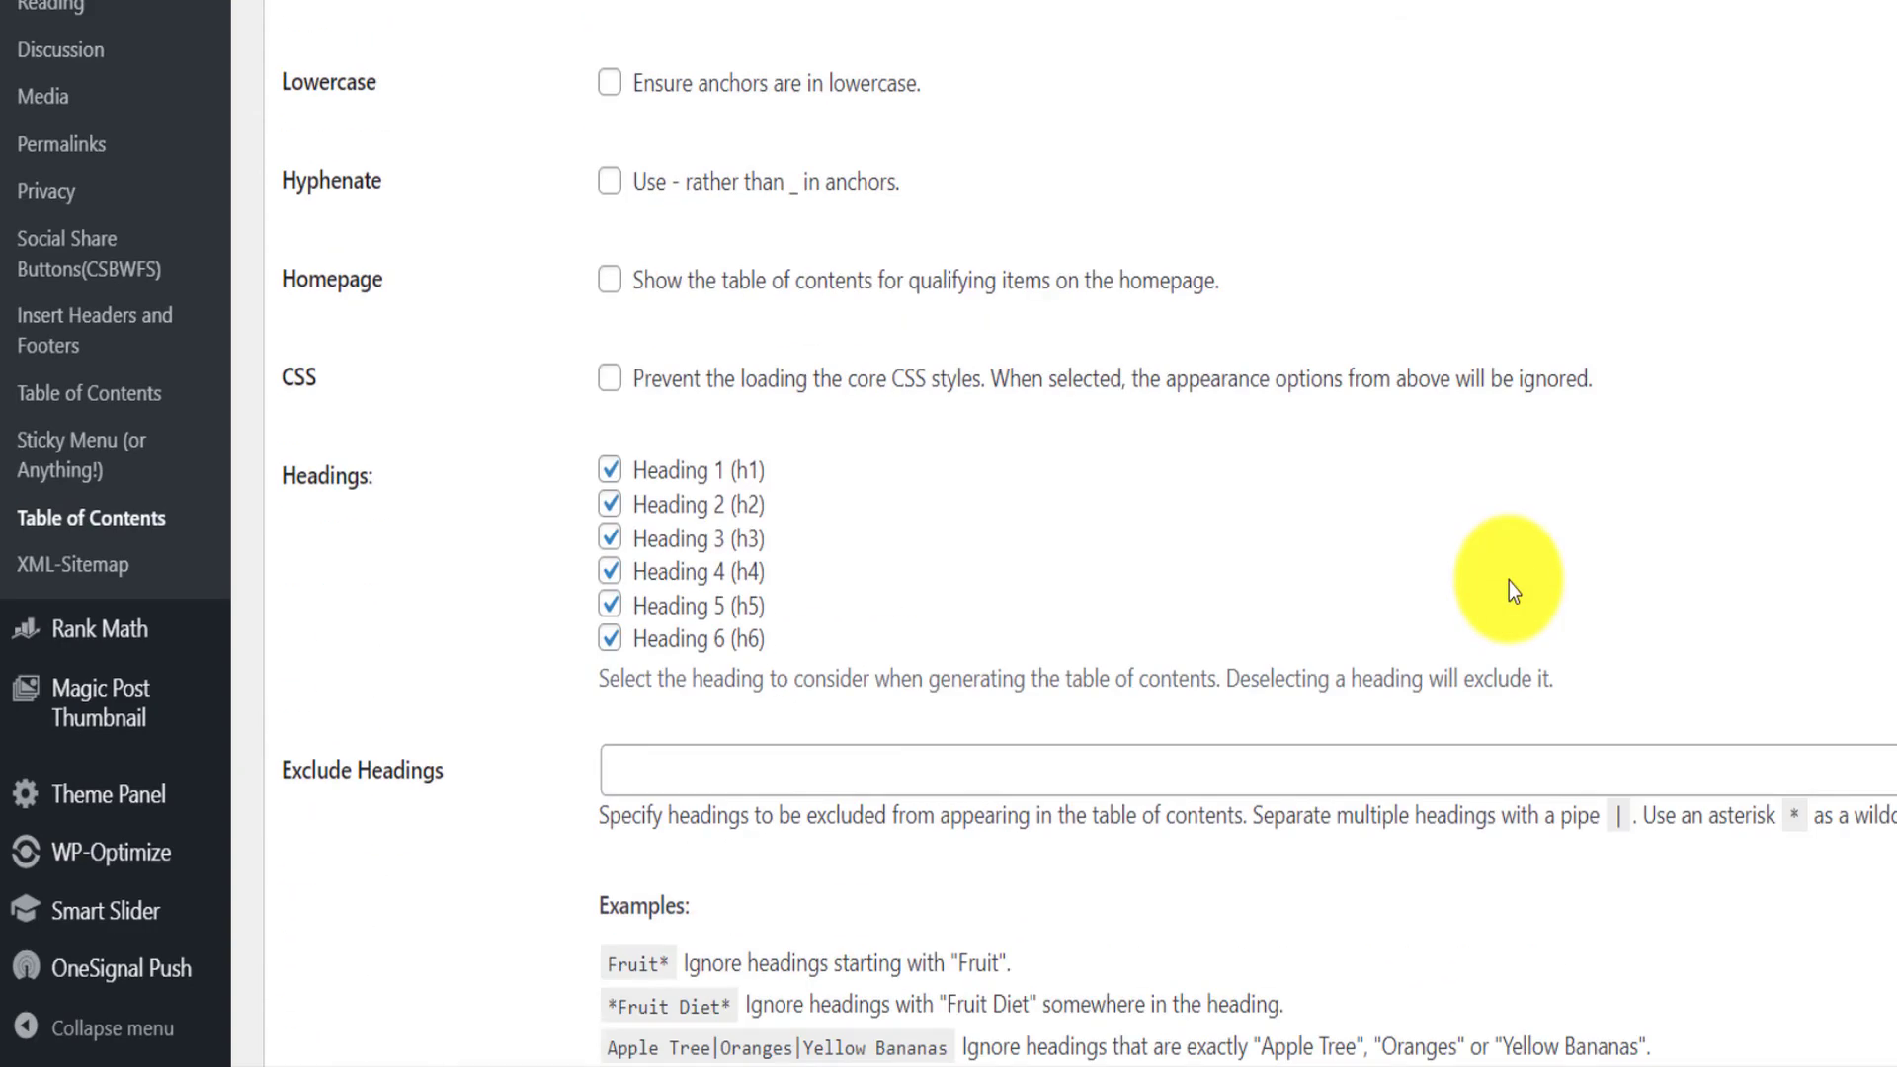
scroll(1508, 580, "down", 5)
scroll(1512, 584, "up", 8)
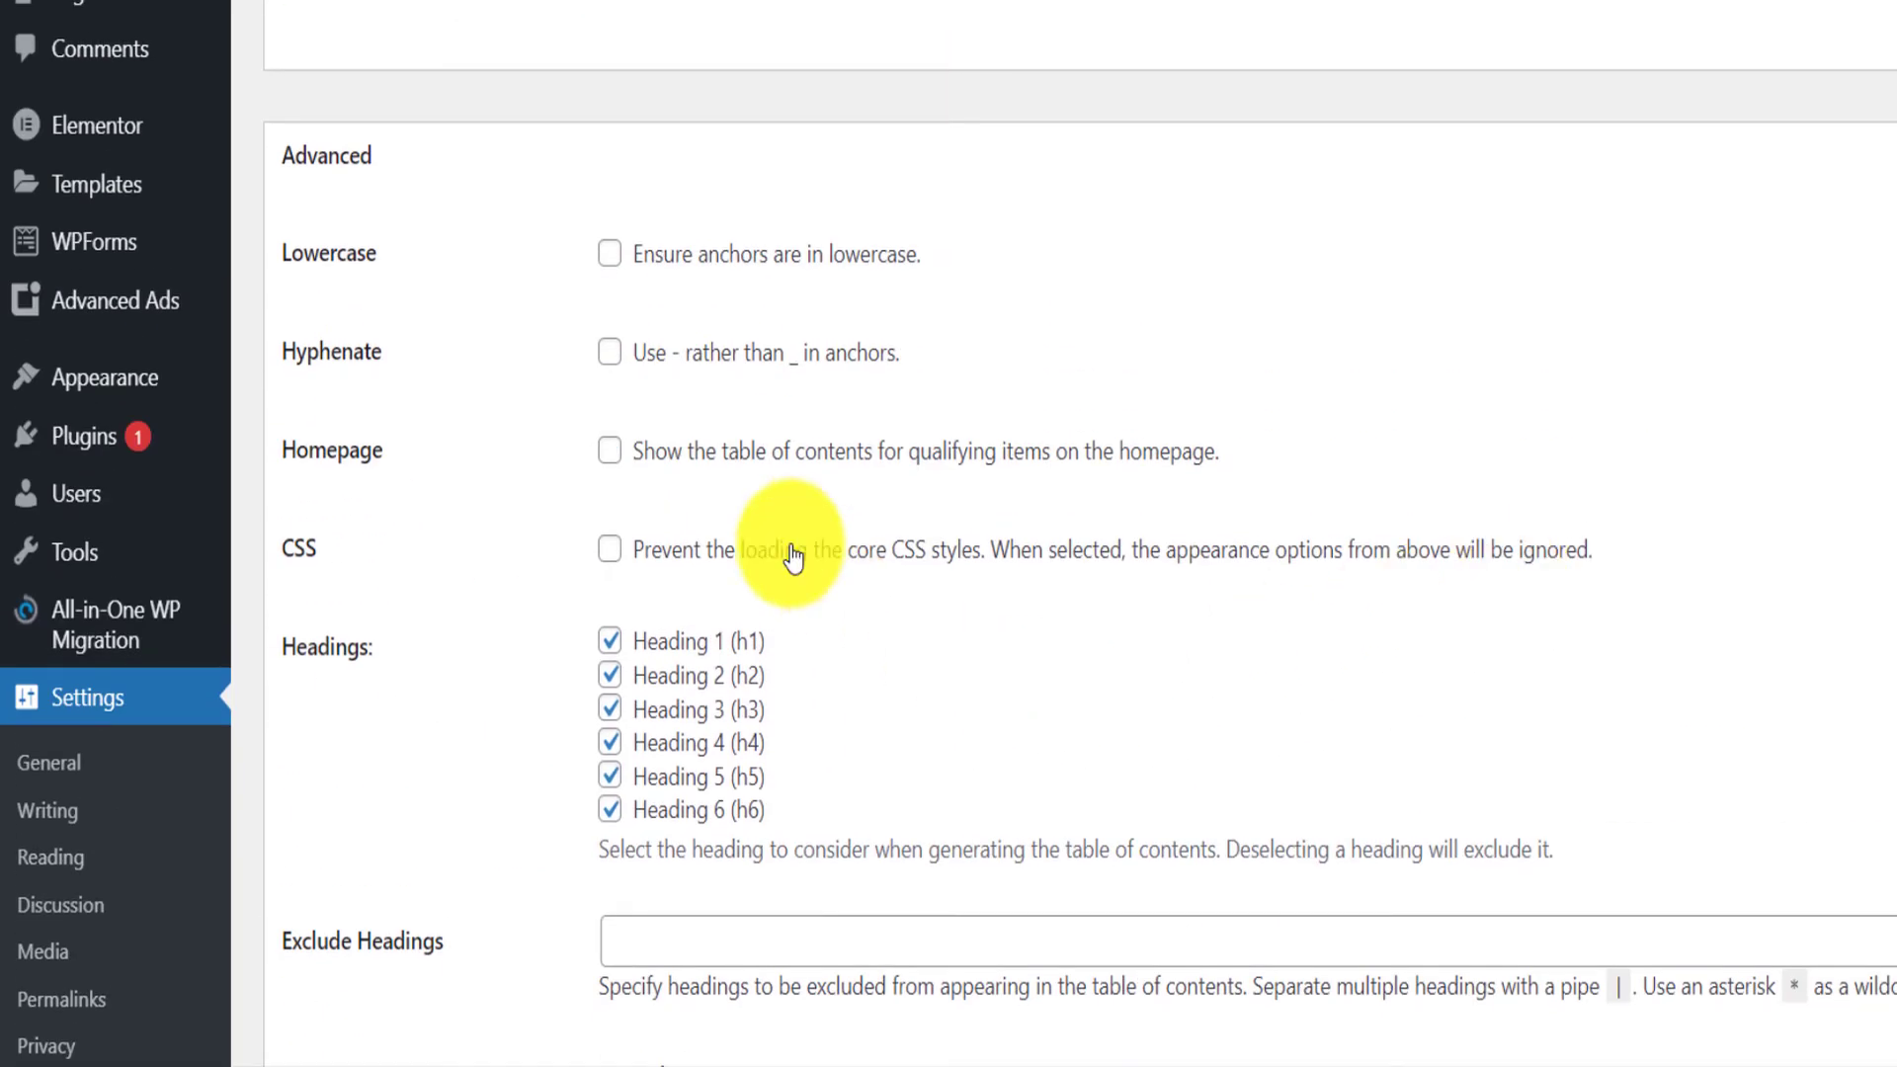
scroll(626, 257, "down", 8)
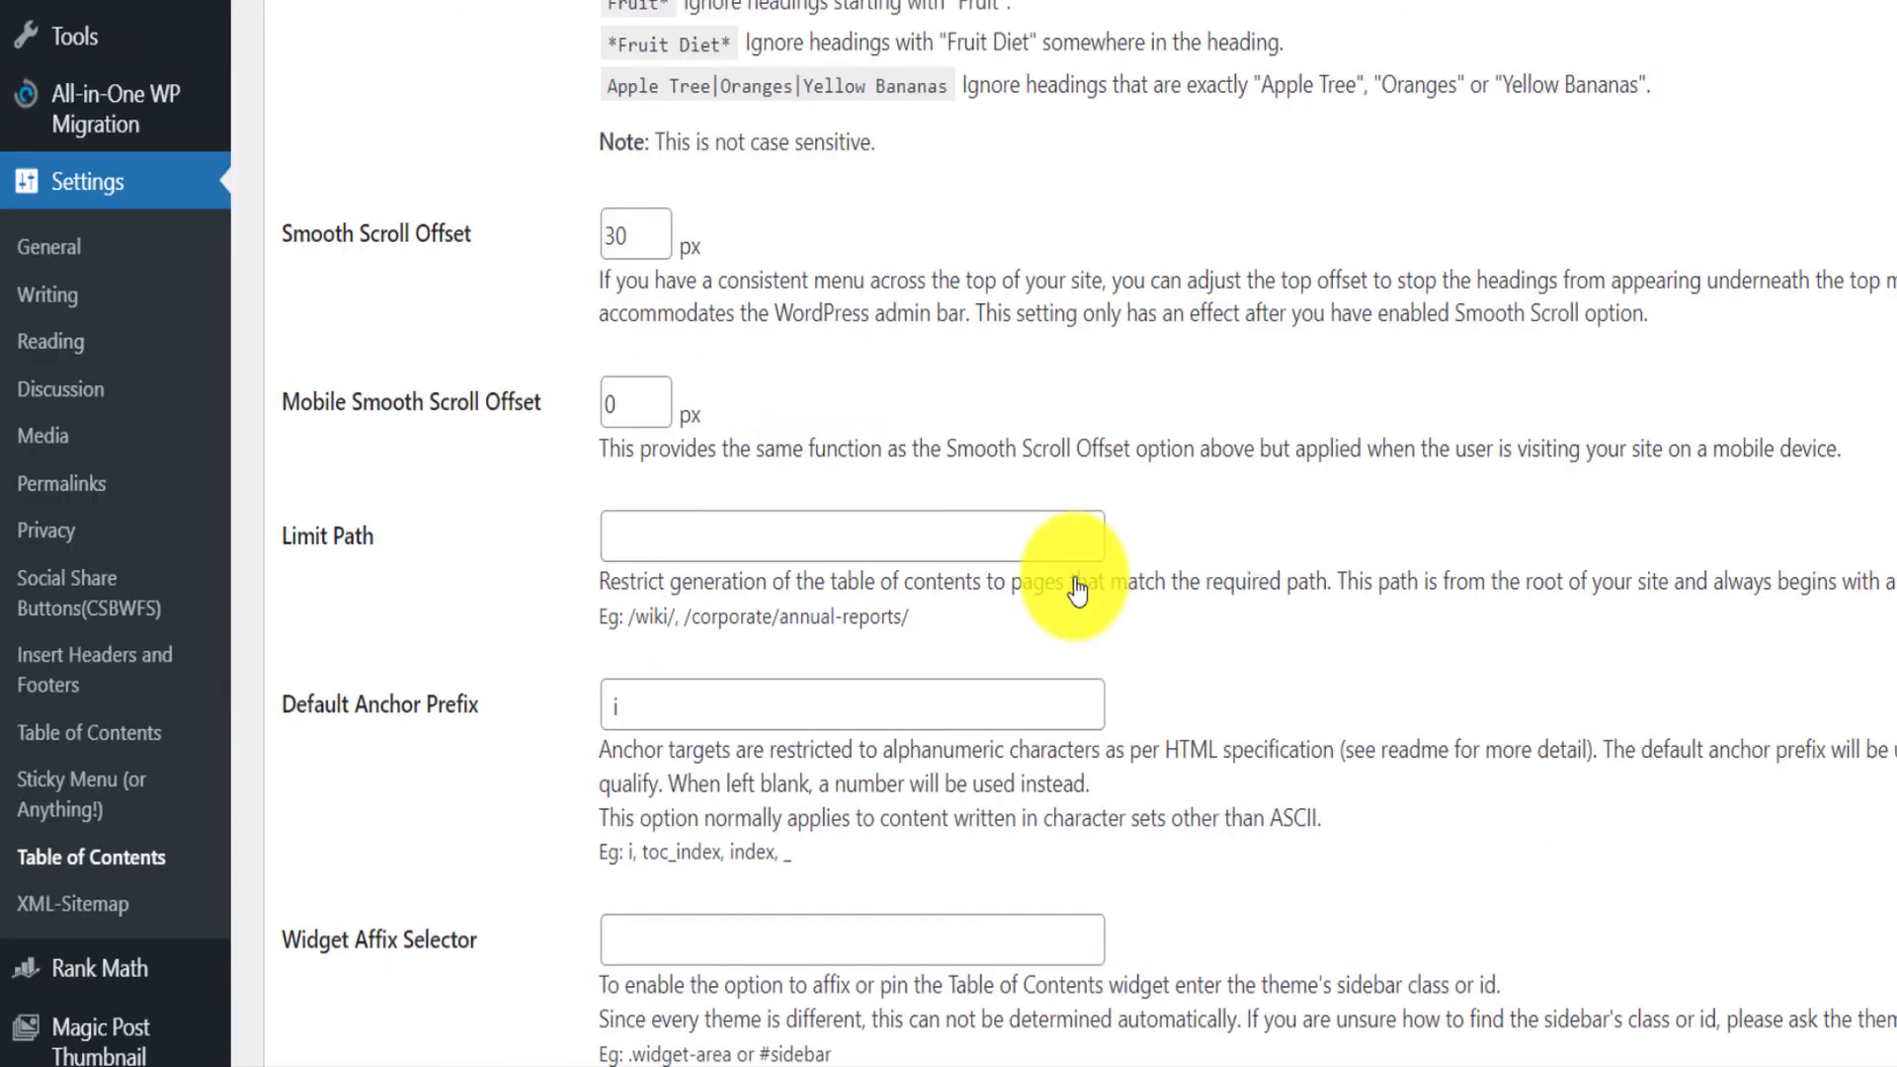
- Compare the Smooth Scroll Offset description with the fixed menu on the example site, and set the offset to 100 px
double_click(615, 237)
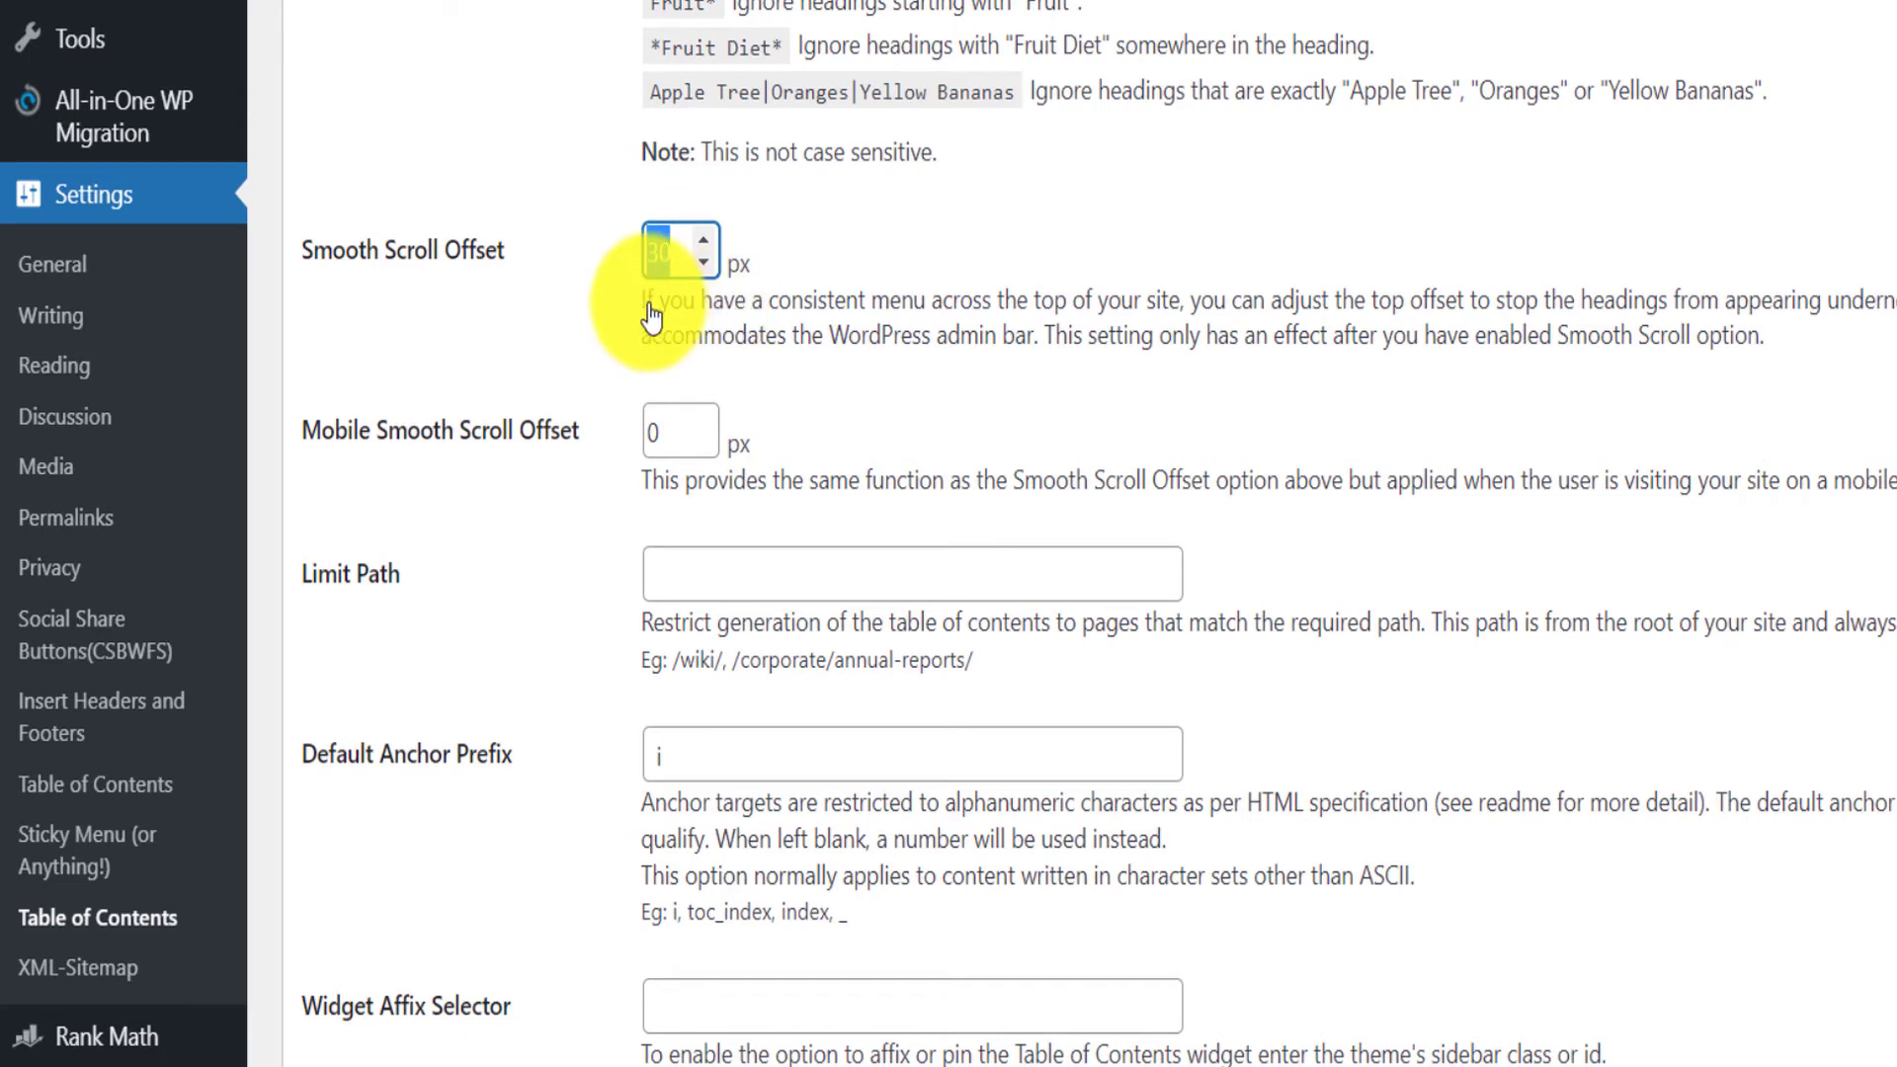
left_click_drag(651, 316, 1294, 297)
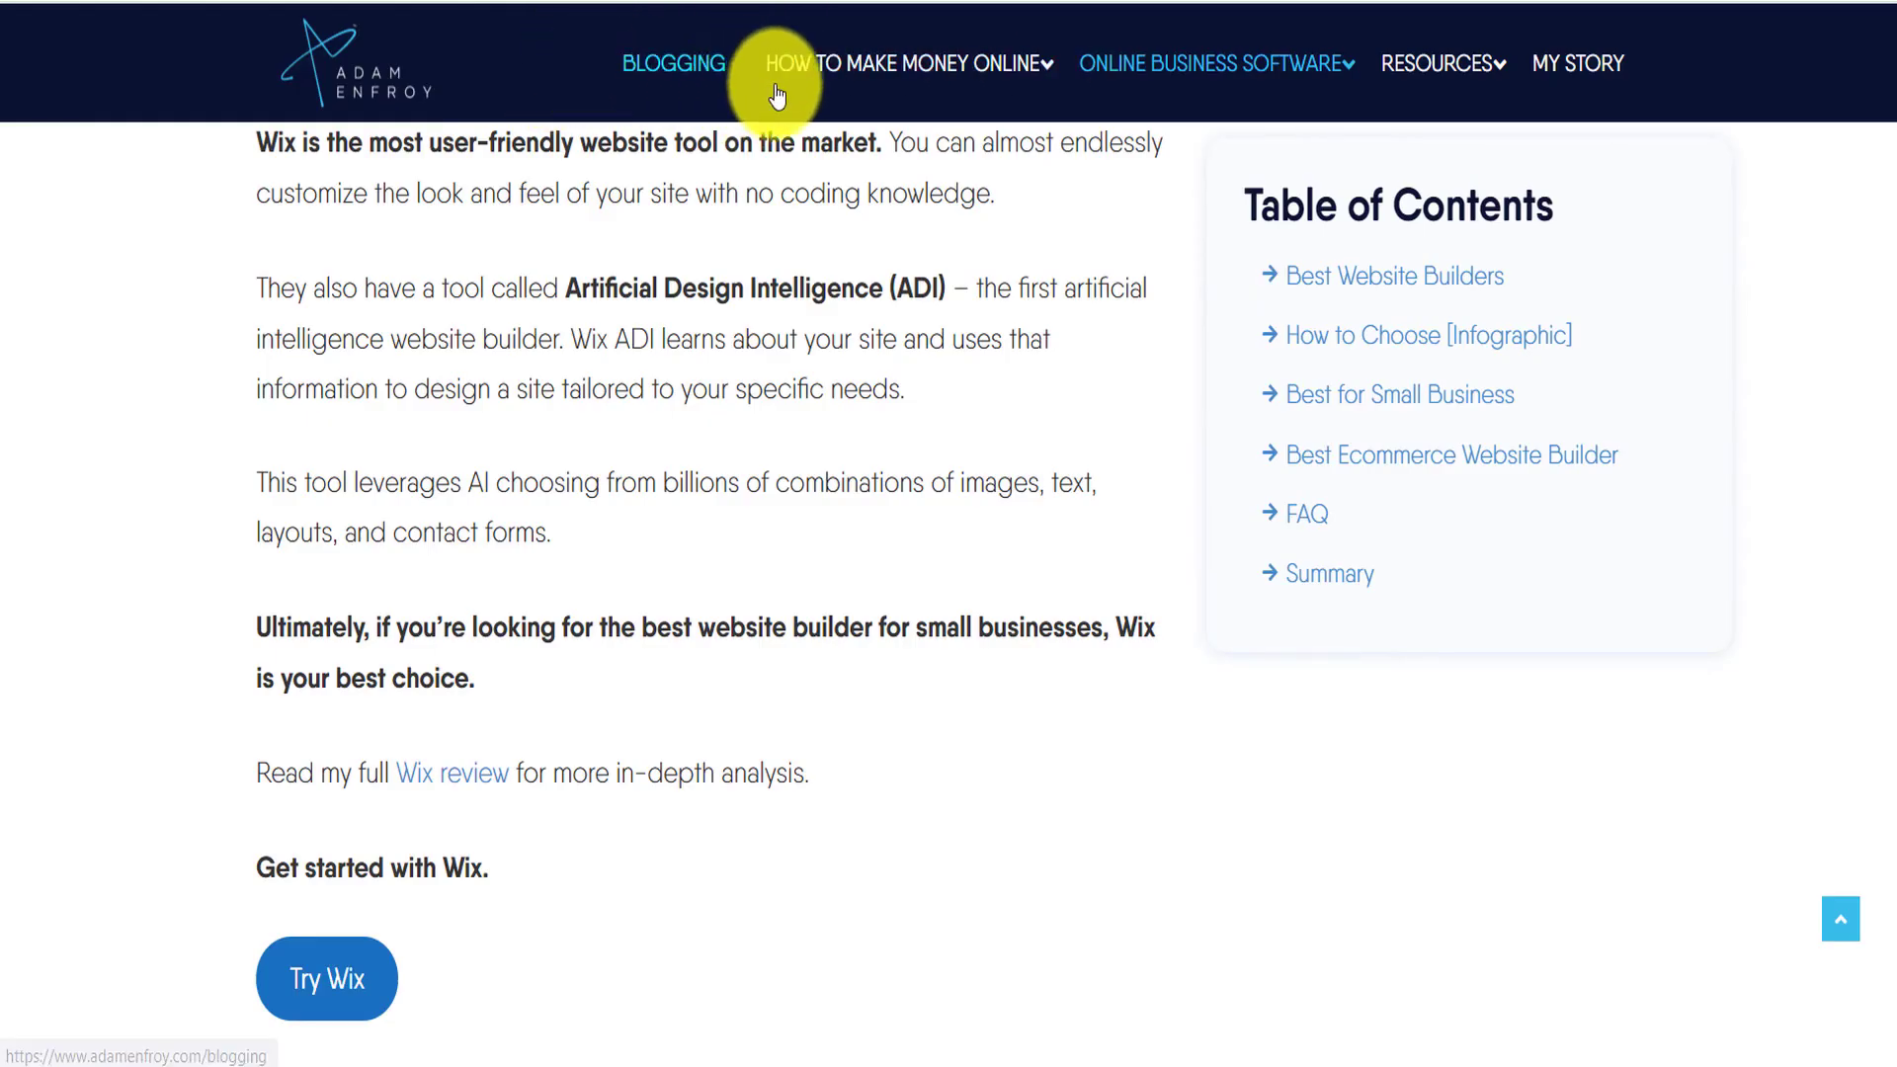
scroll(1075, 275, "down", 4)
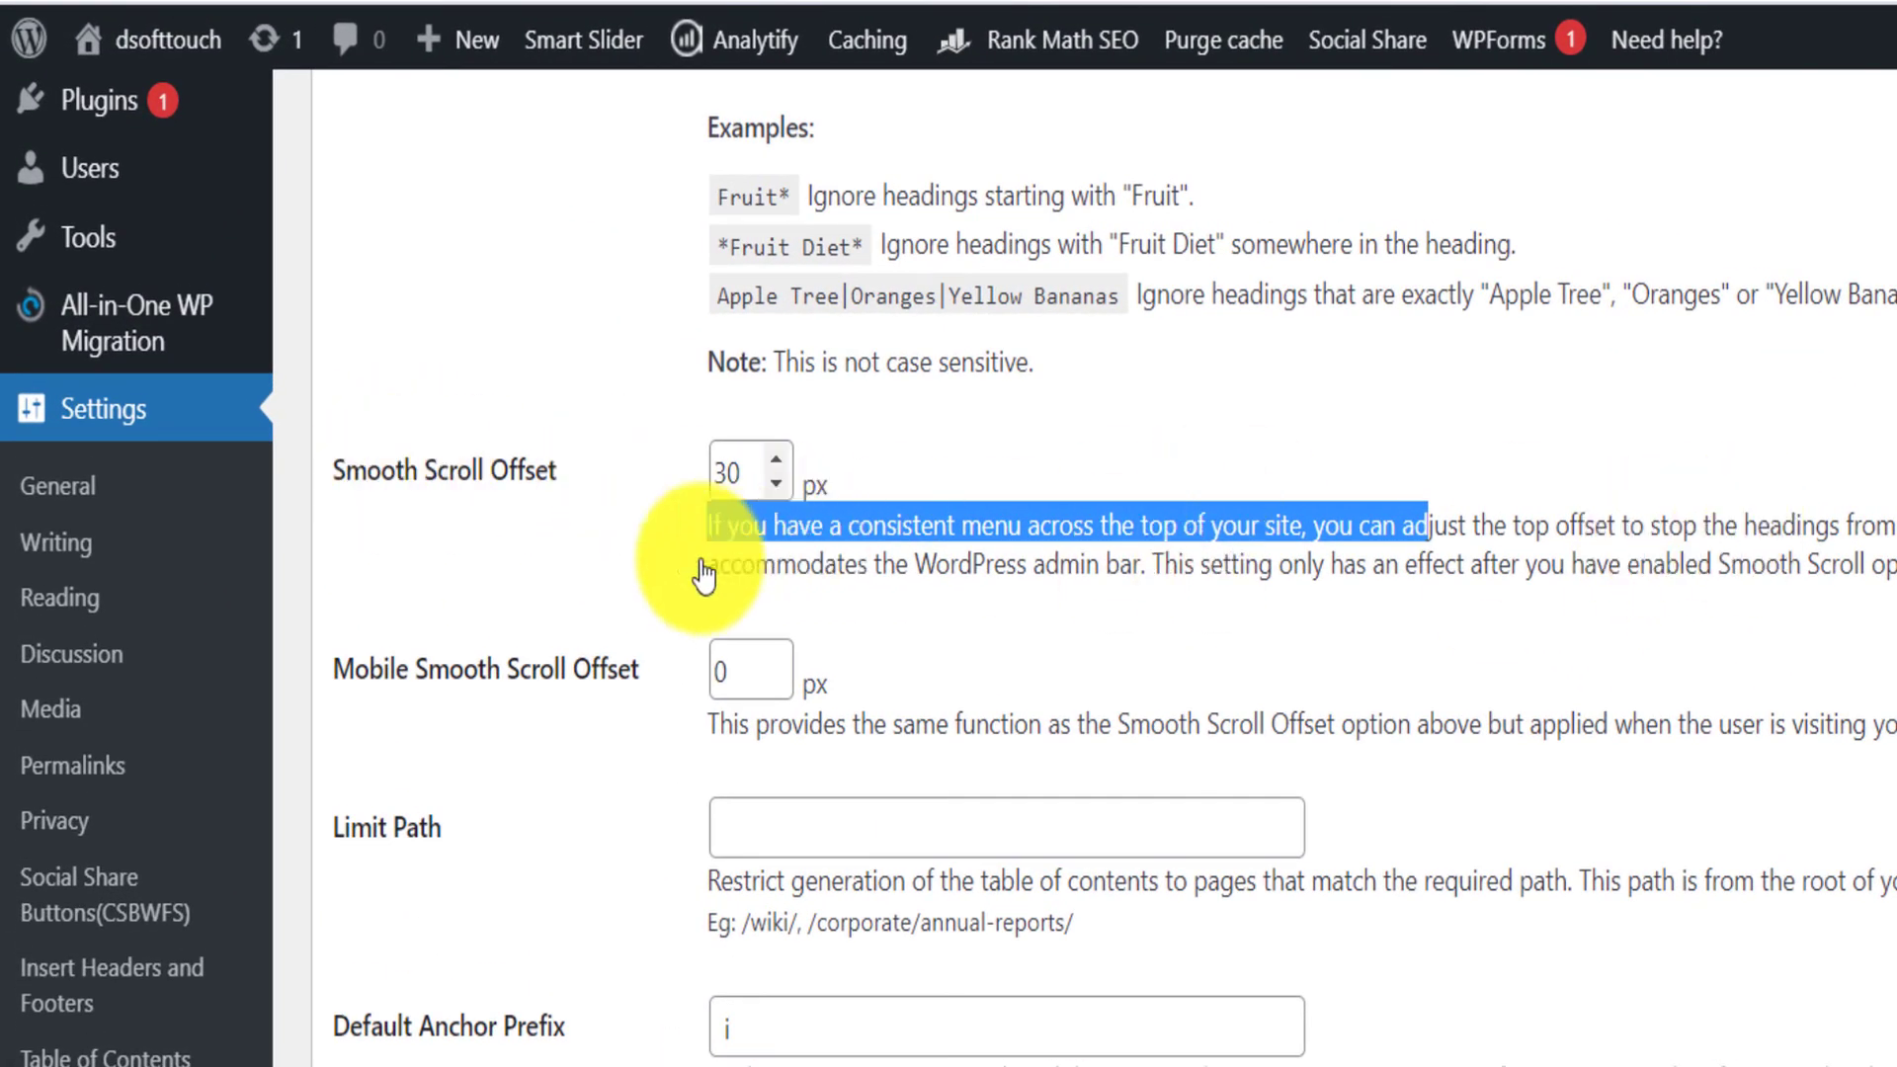
left_click_drag(743, 474, 691, 460)
type("1")
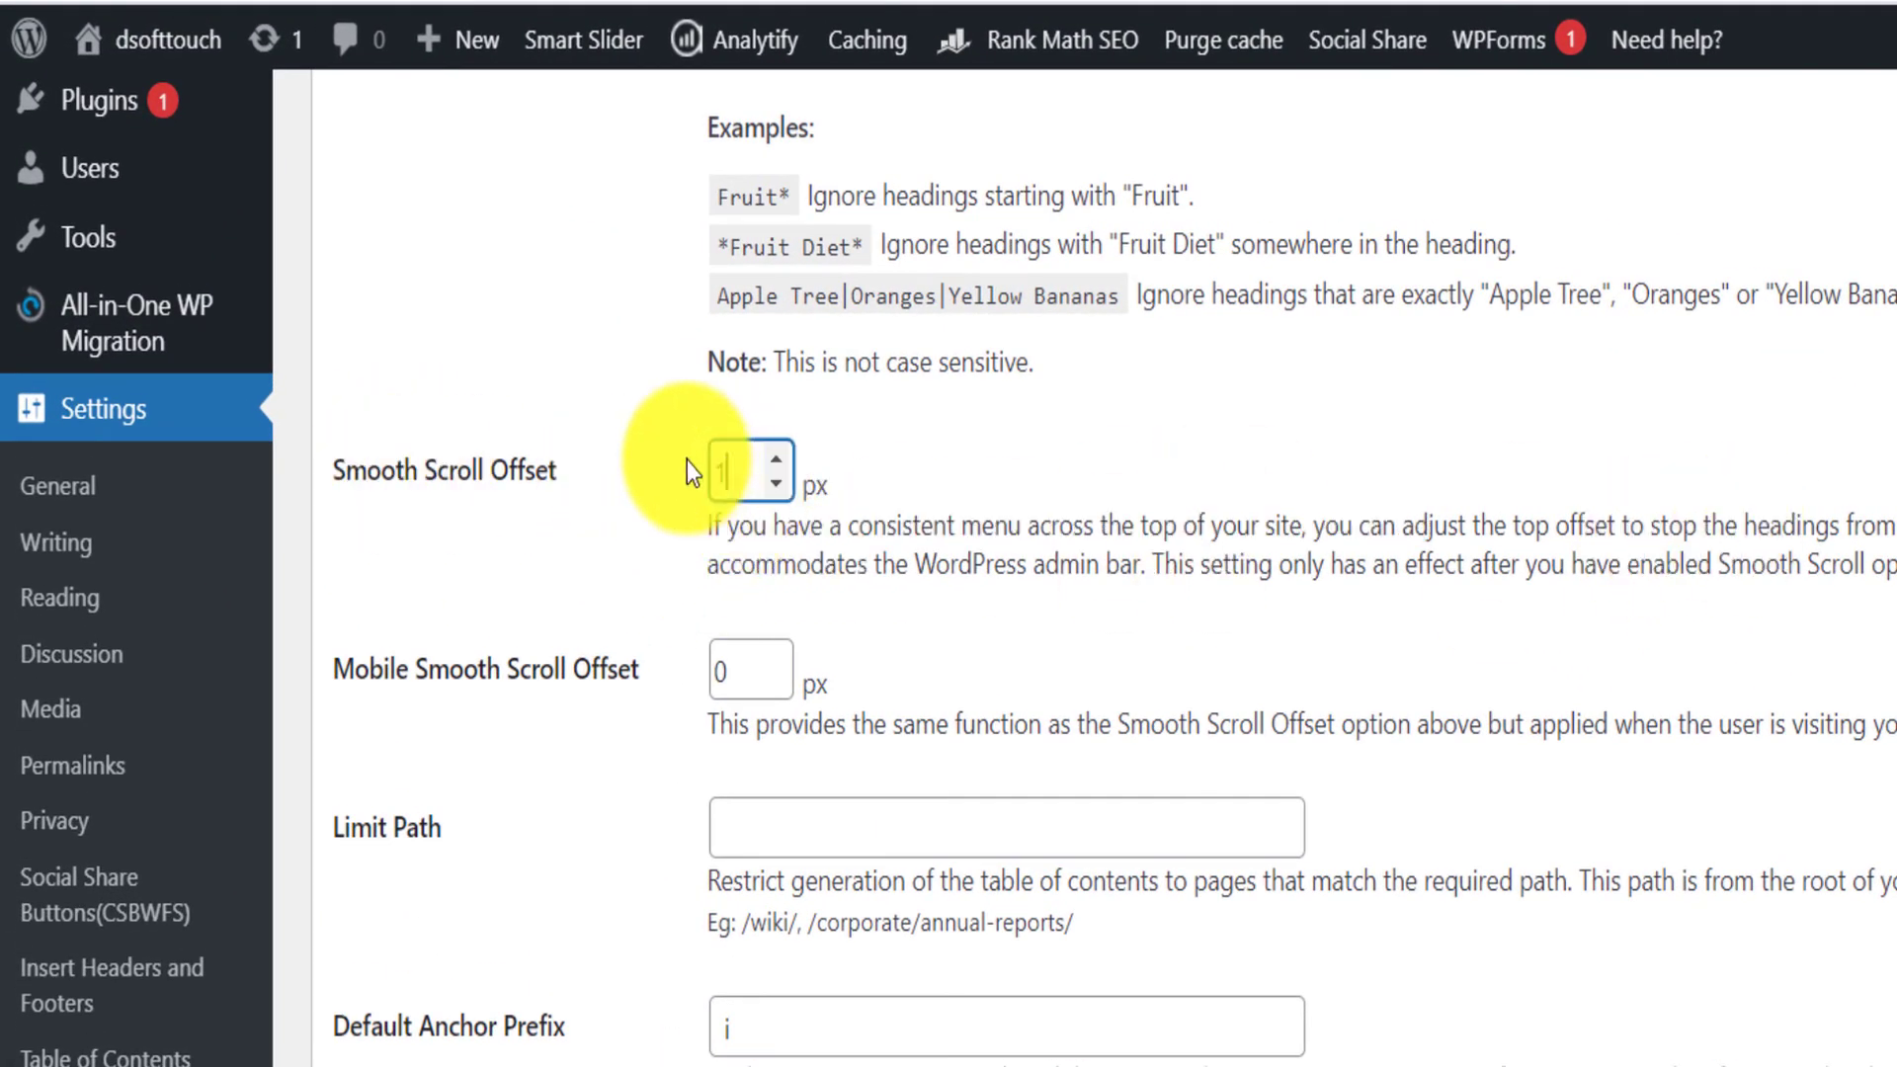
type("00")
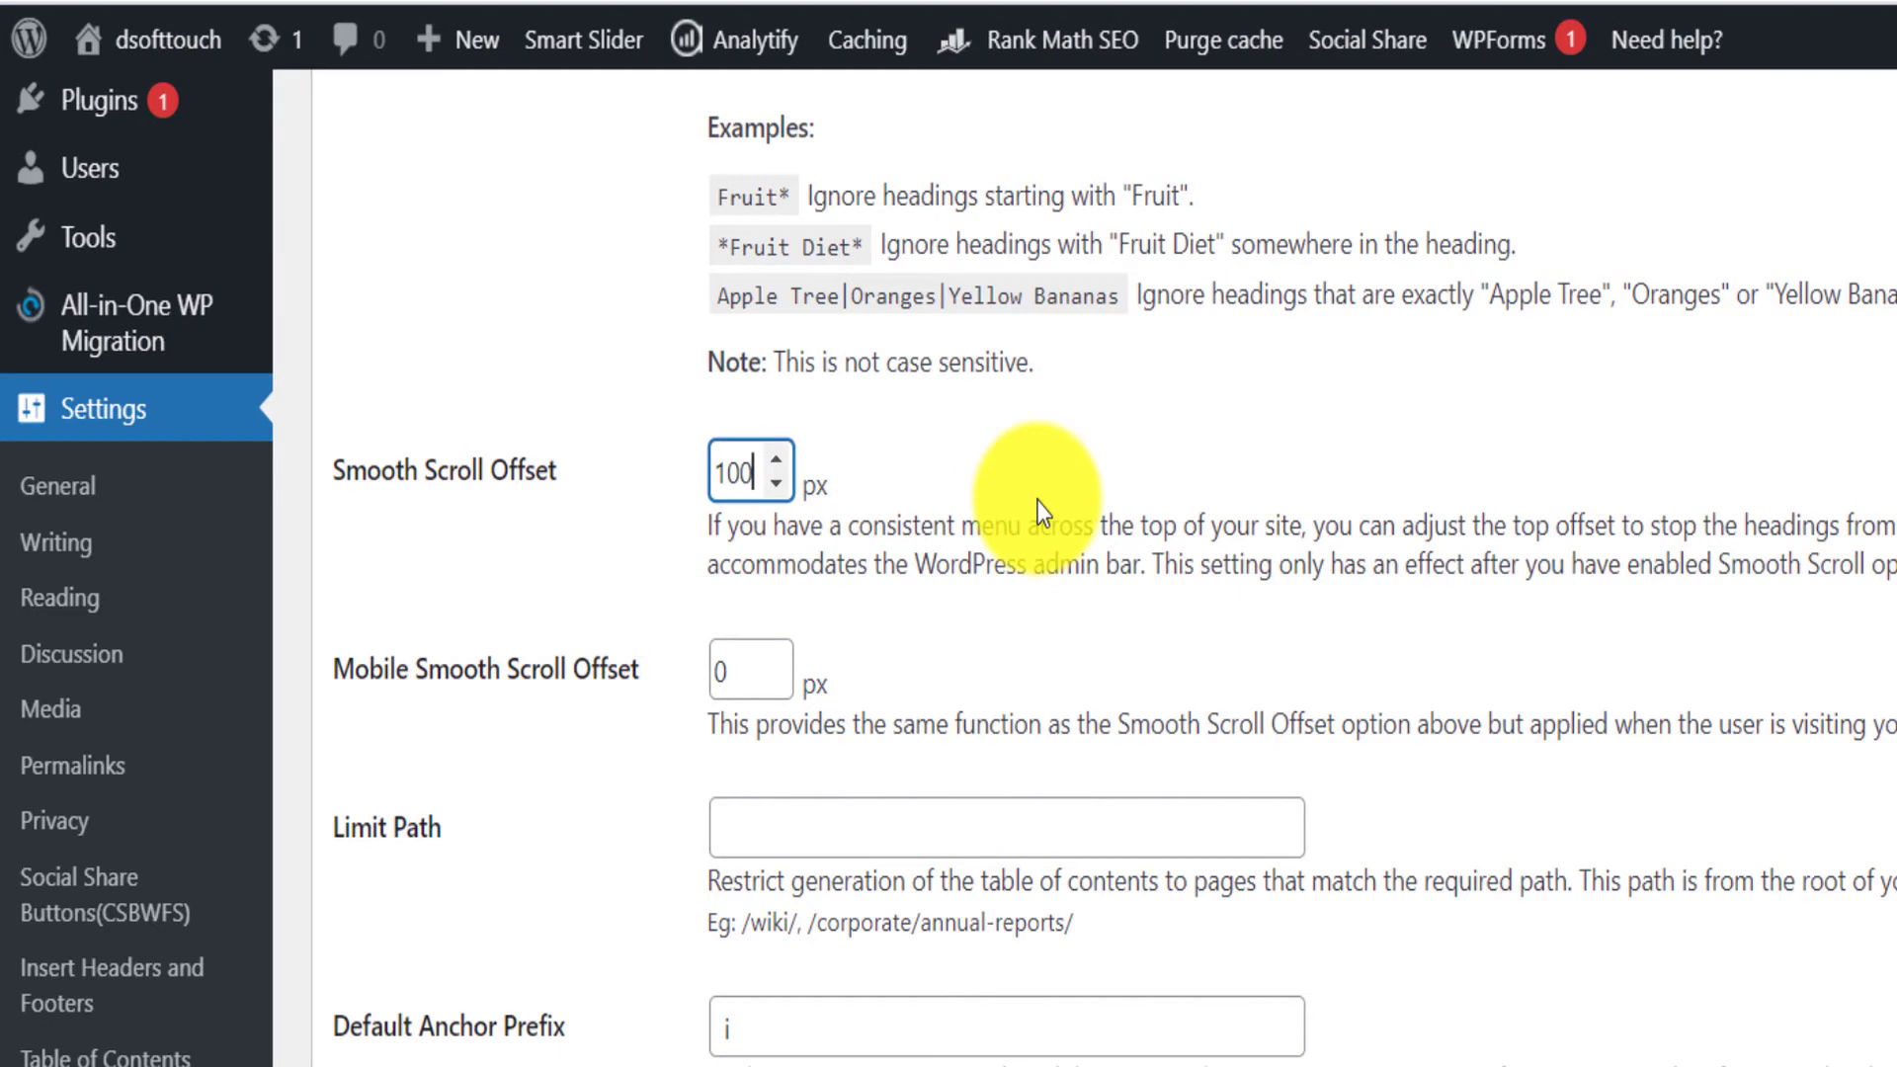
- Review the Mobile Smooth Scroll Offset and remaining advanced options, and save the plugin settings
scroll(1039, 509, "down", 2)
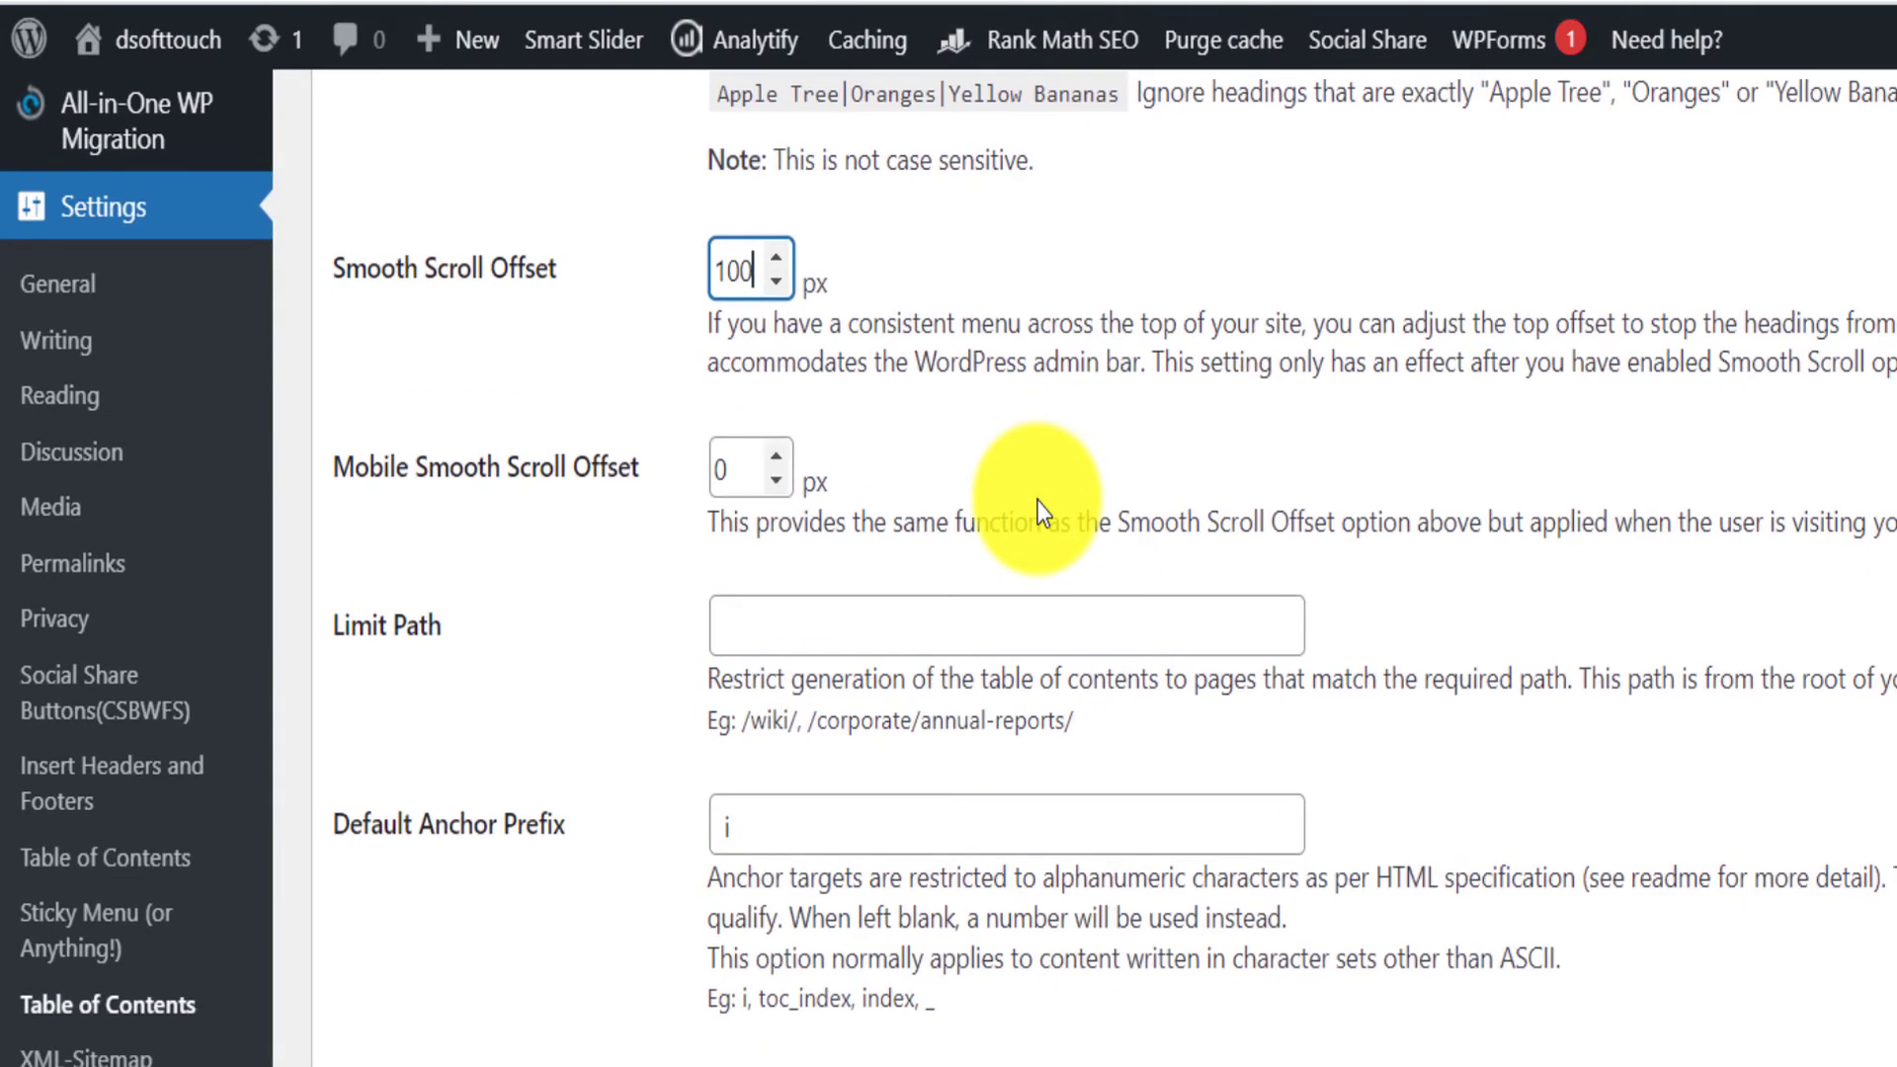
double_click(733, 469)
scroll(511, 946, "down", 1)
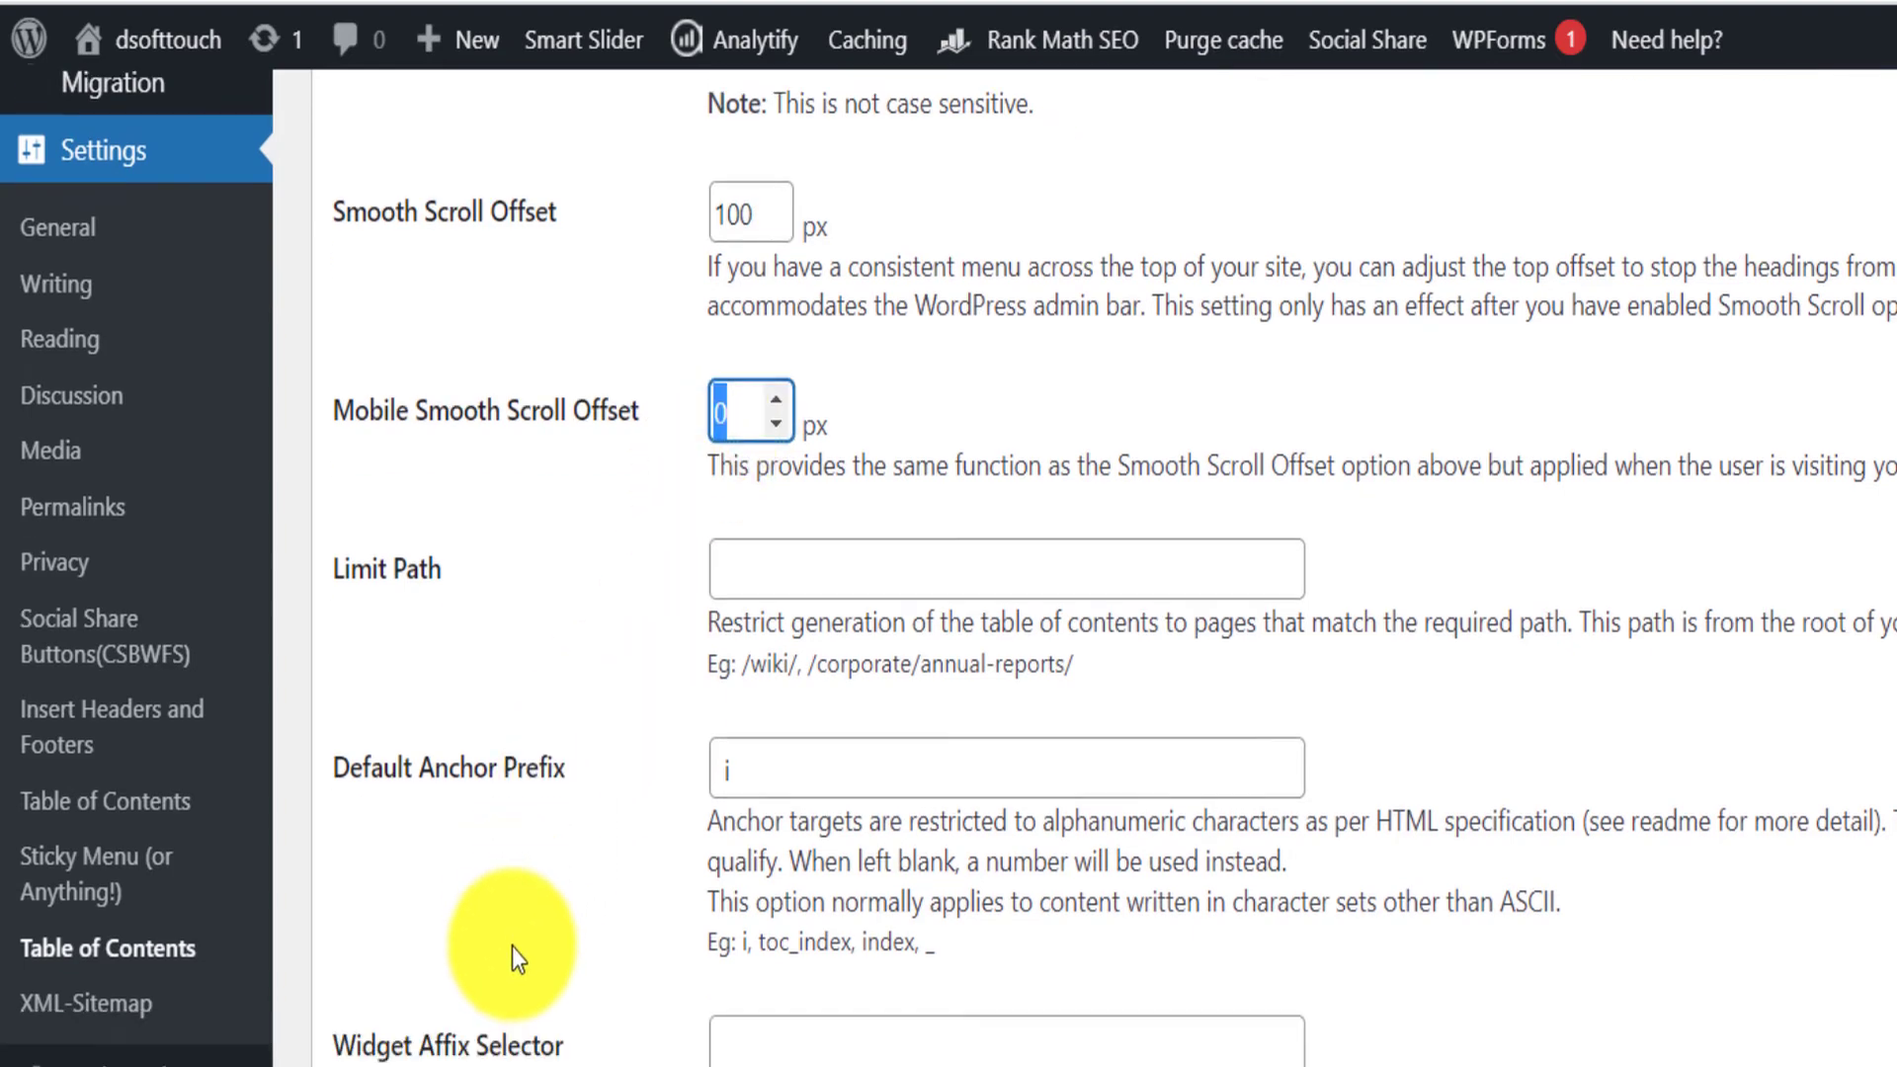
scroll(512, 947, "down", 1)
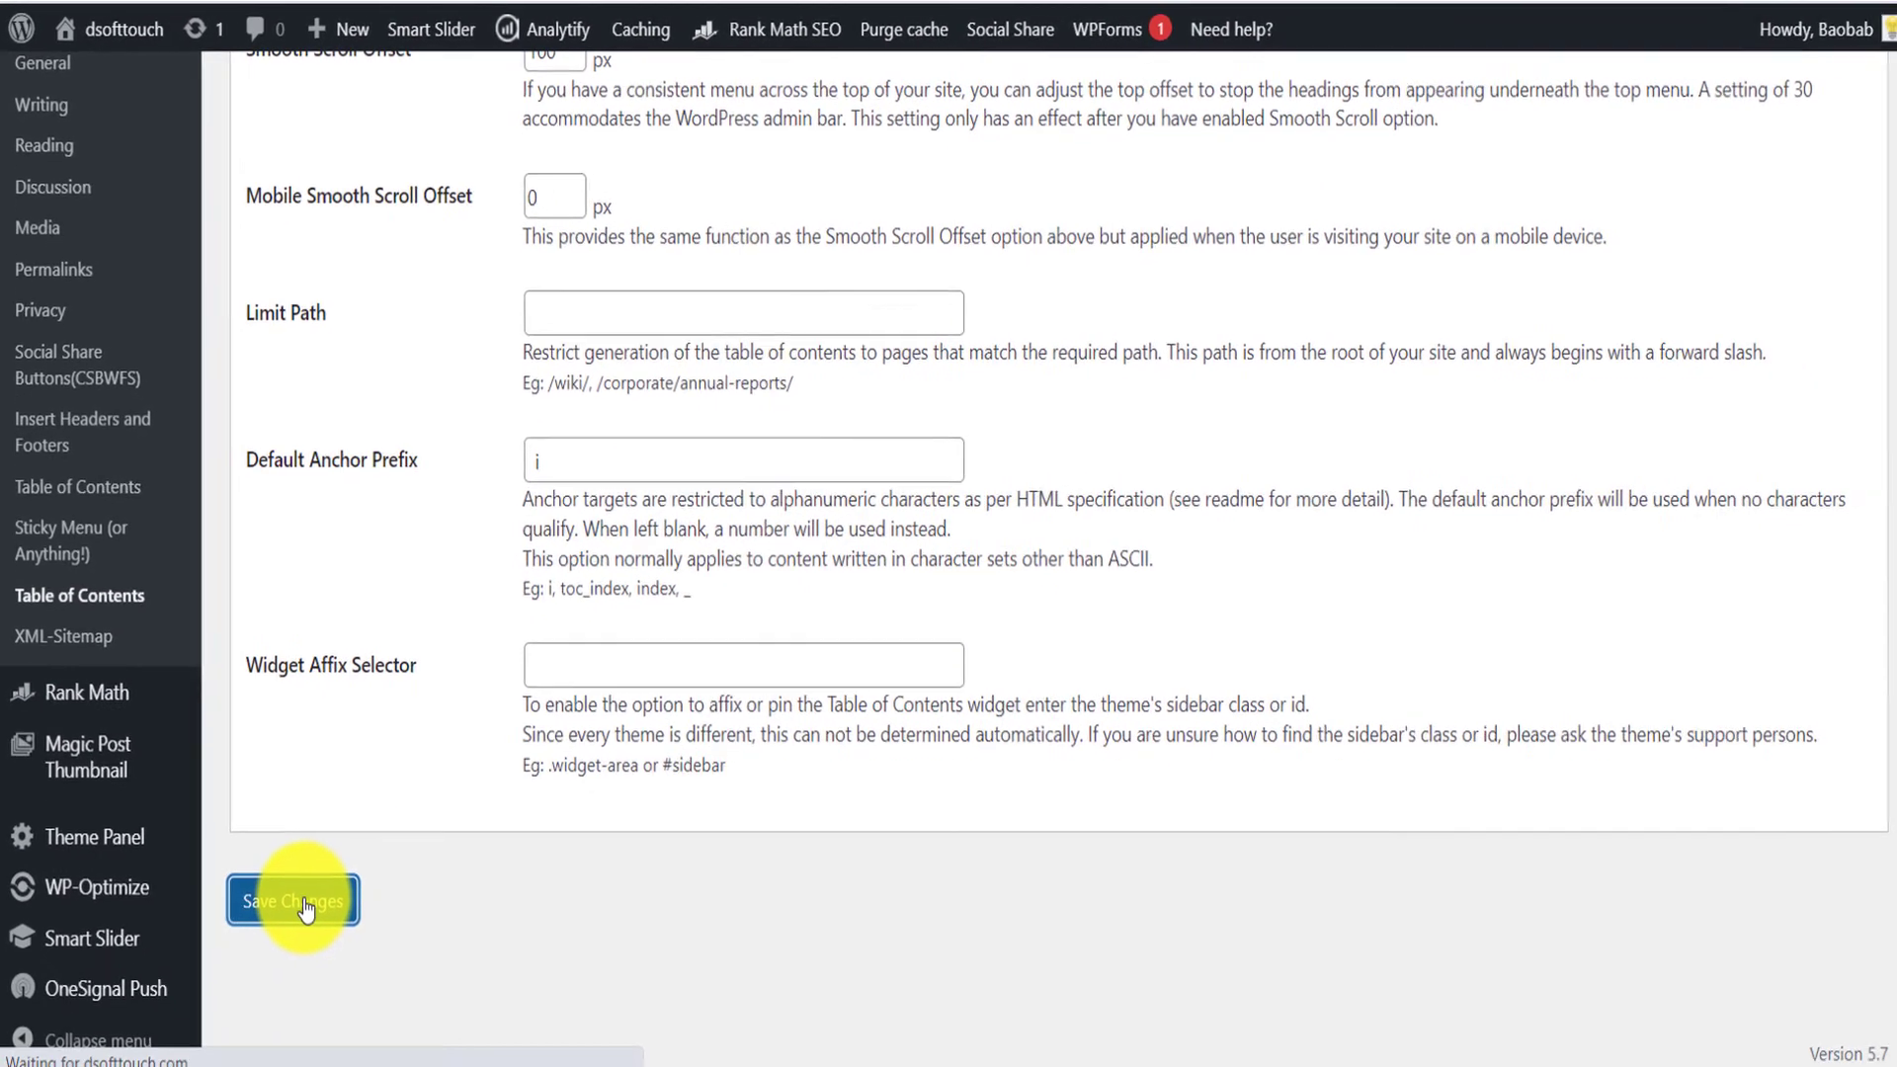
left_click(296, 895)
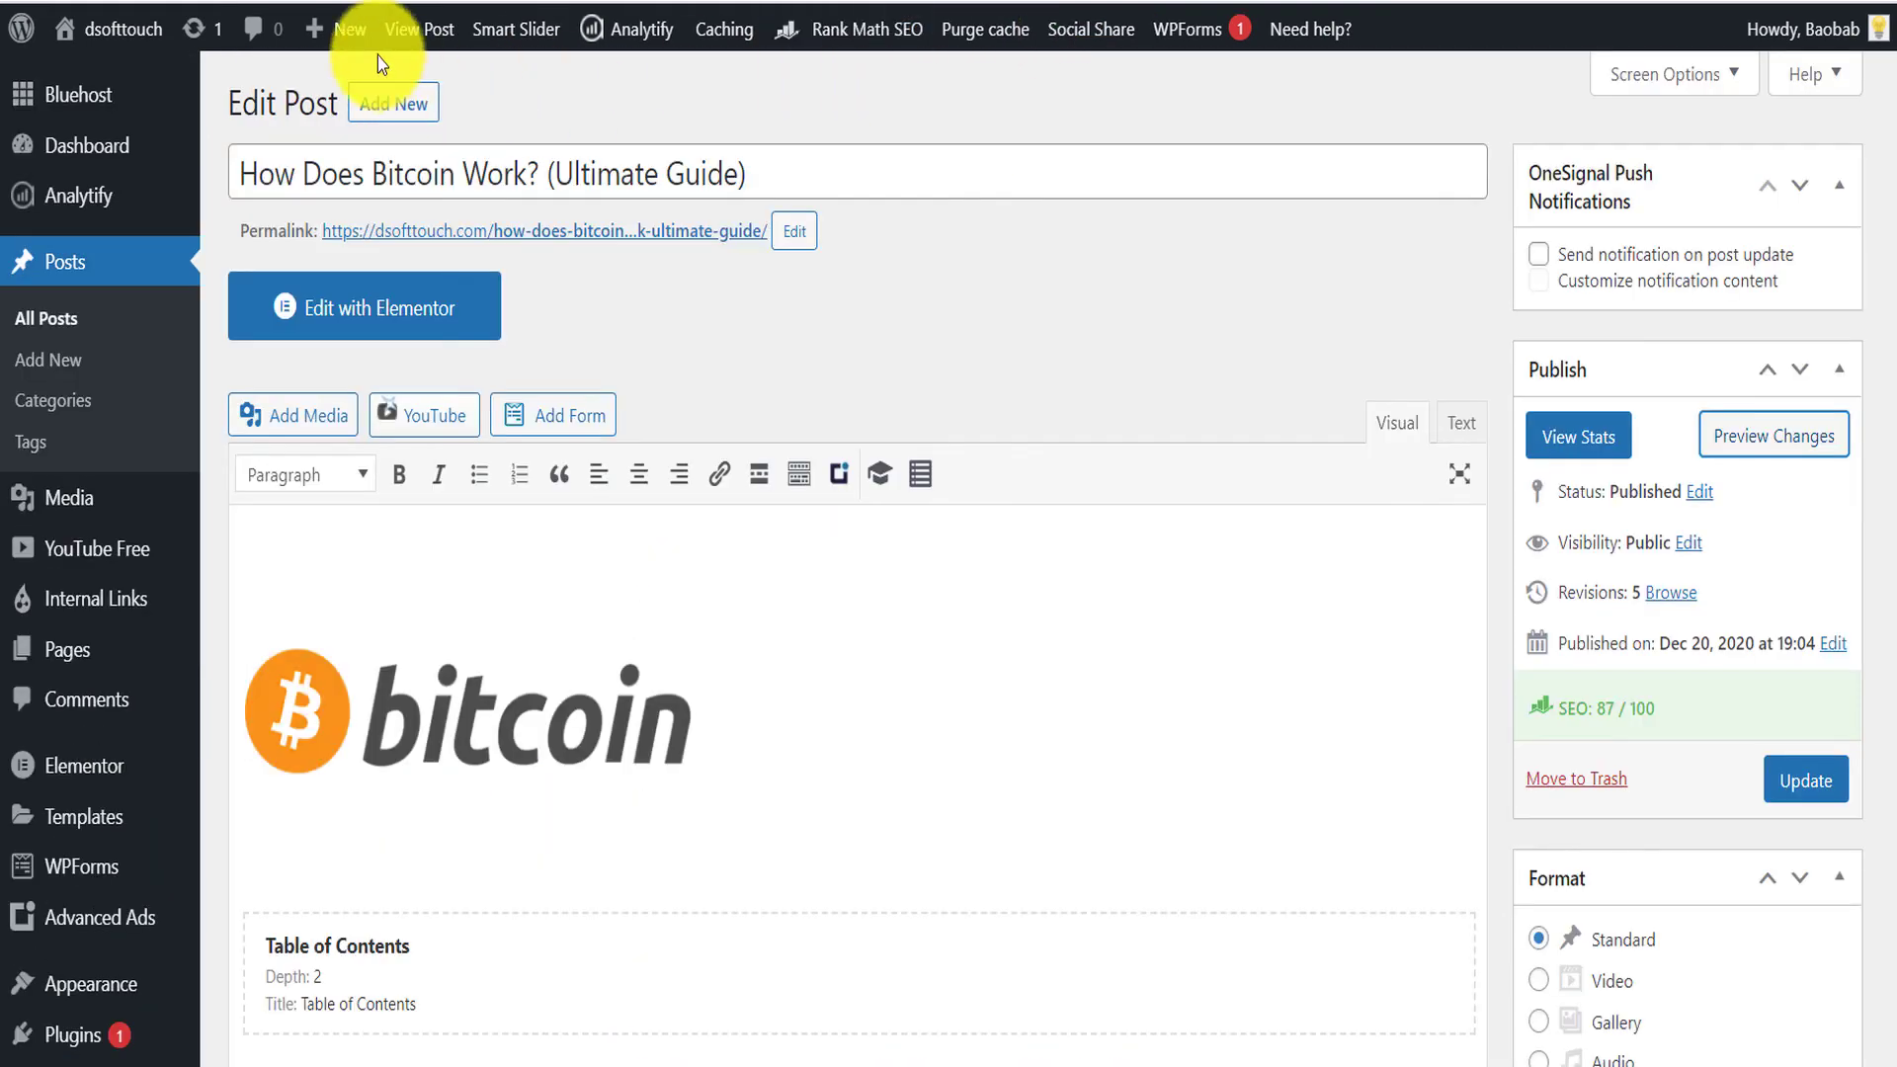
- In the "How Does Bitcoin Work? (Ultimate Guide)" post, enable table of contents insertion for Heading 1 and Heading 2, and update the post
left_click(170, 3)
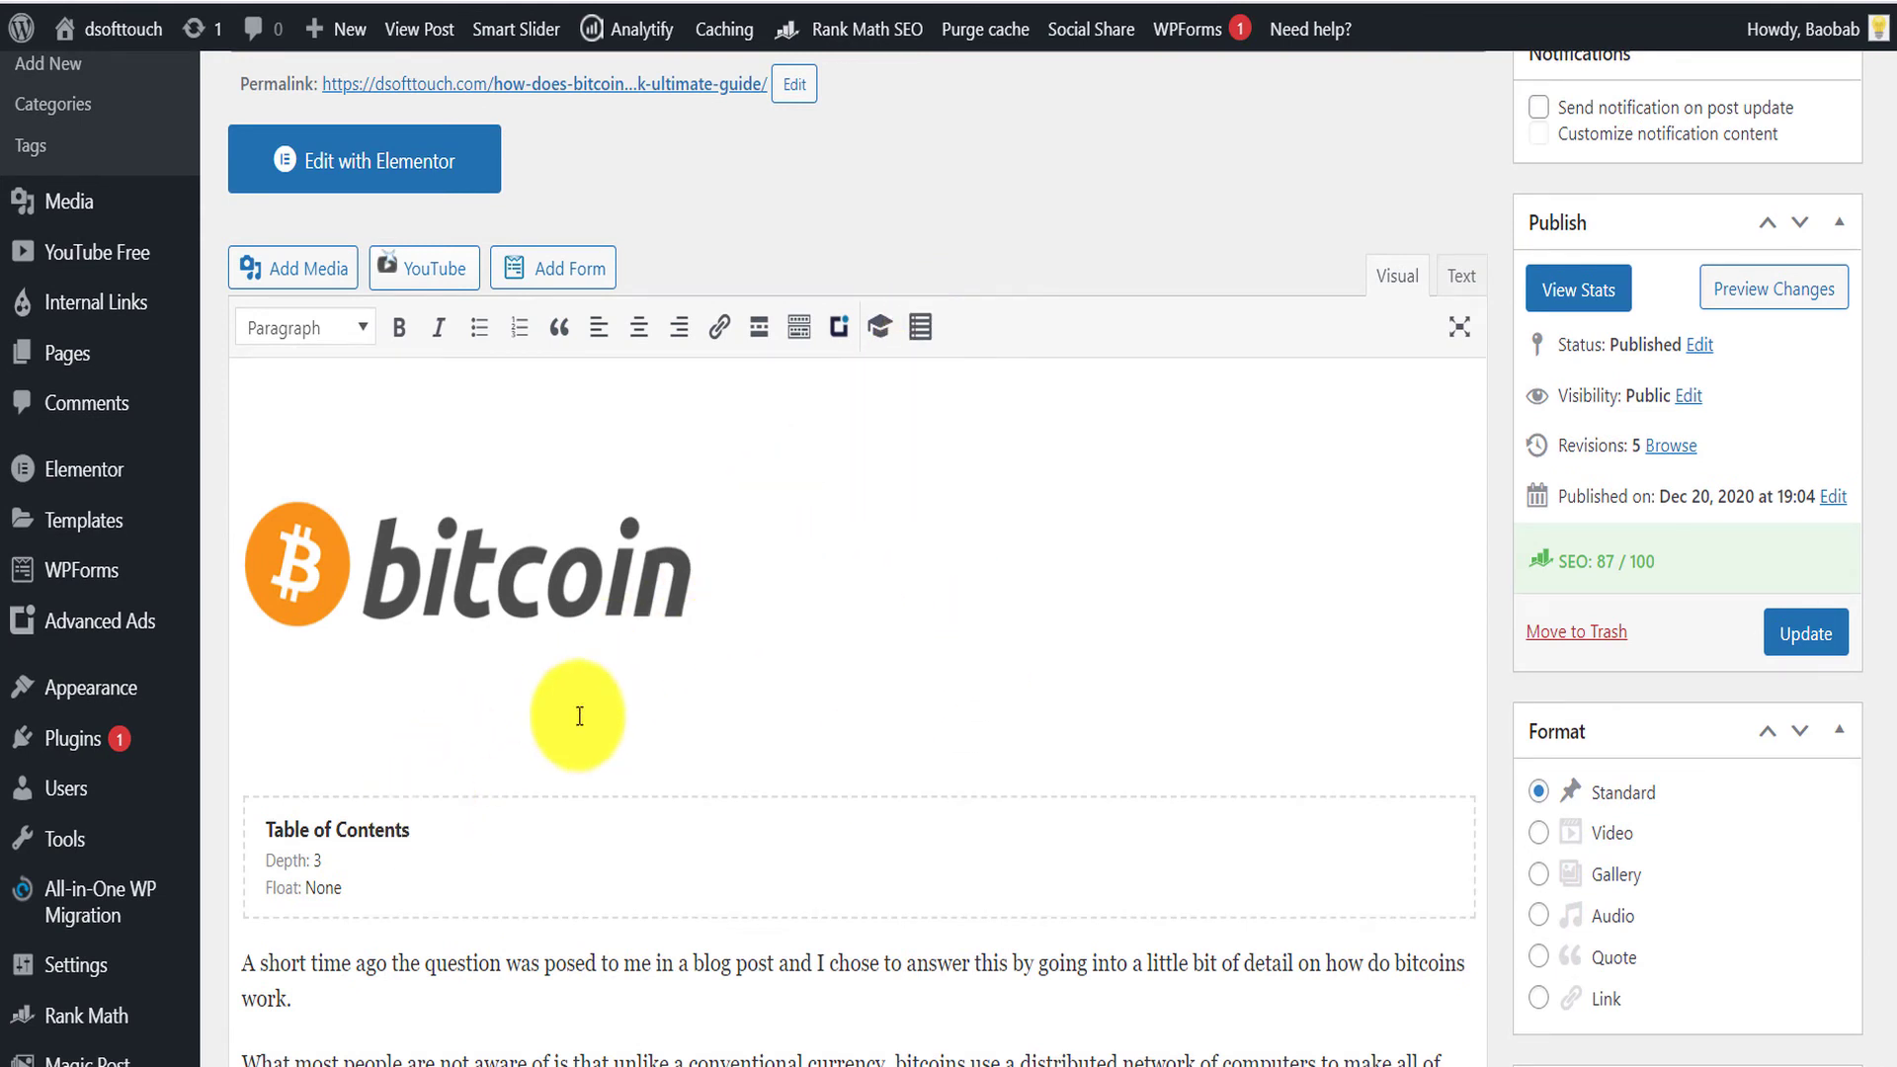
left_click_drag(1888, 124, 1868, 576)
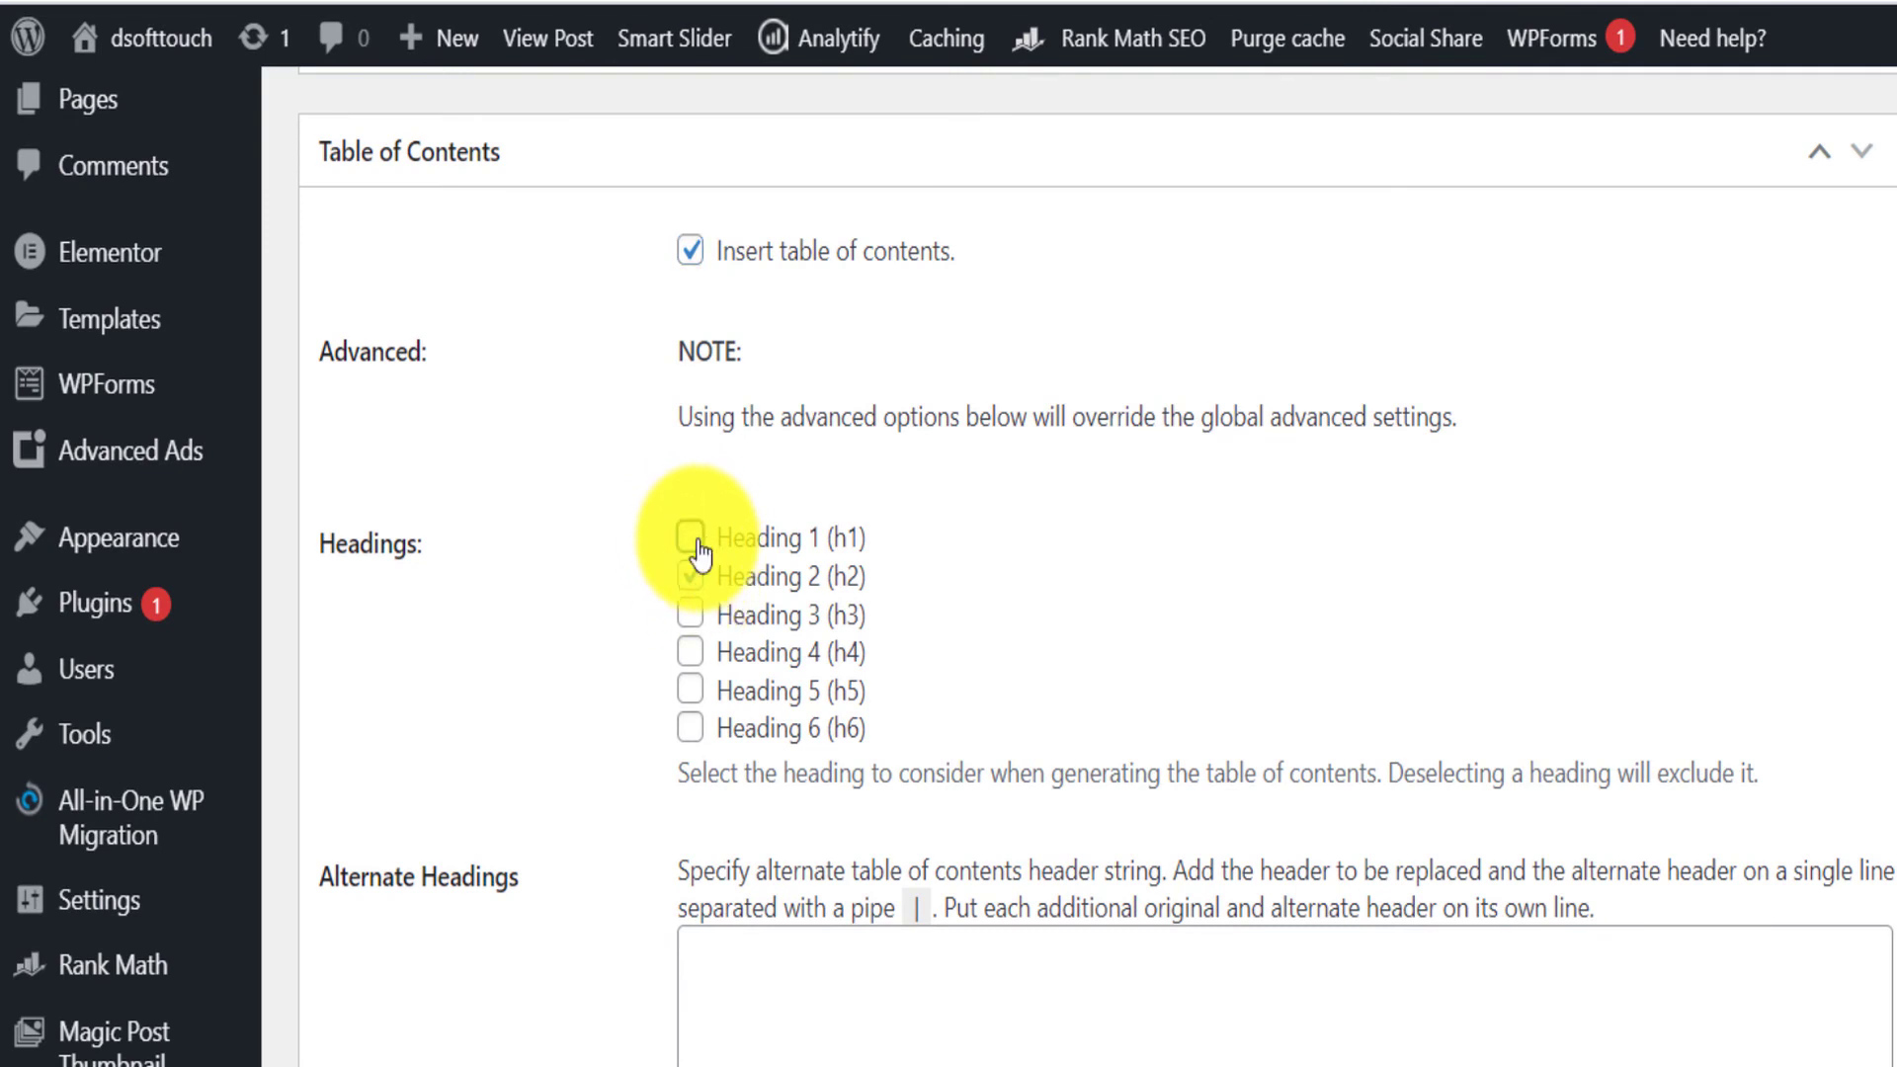
left_click(695, 541)
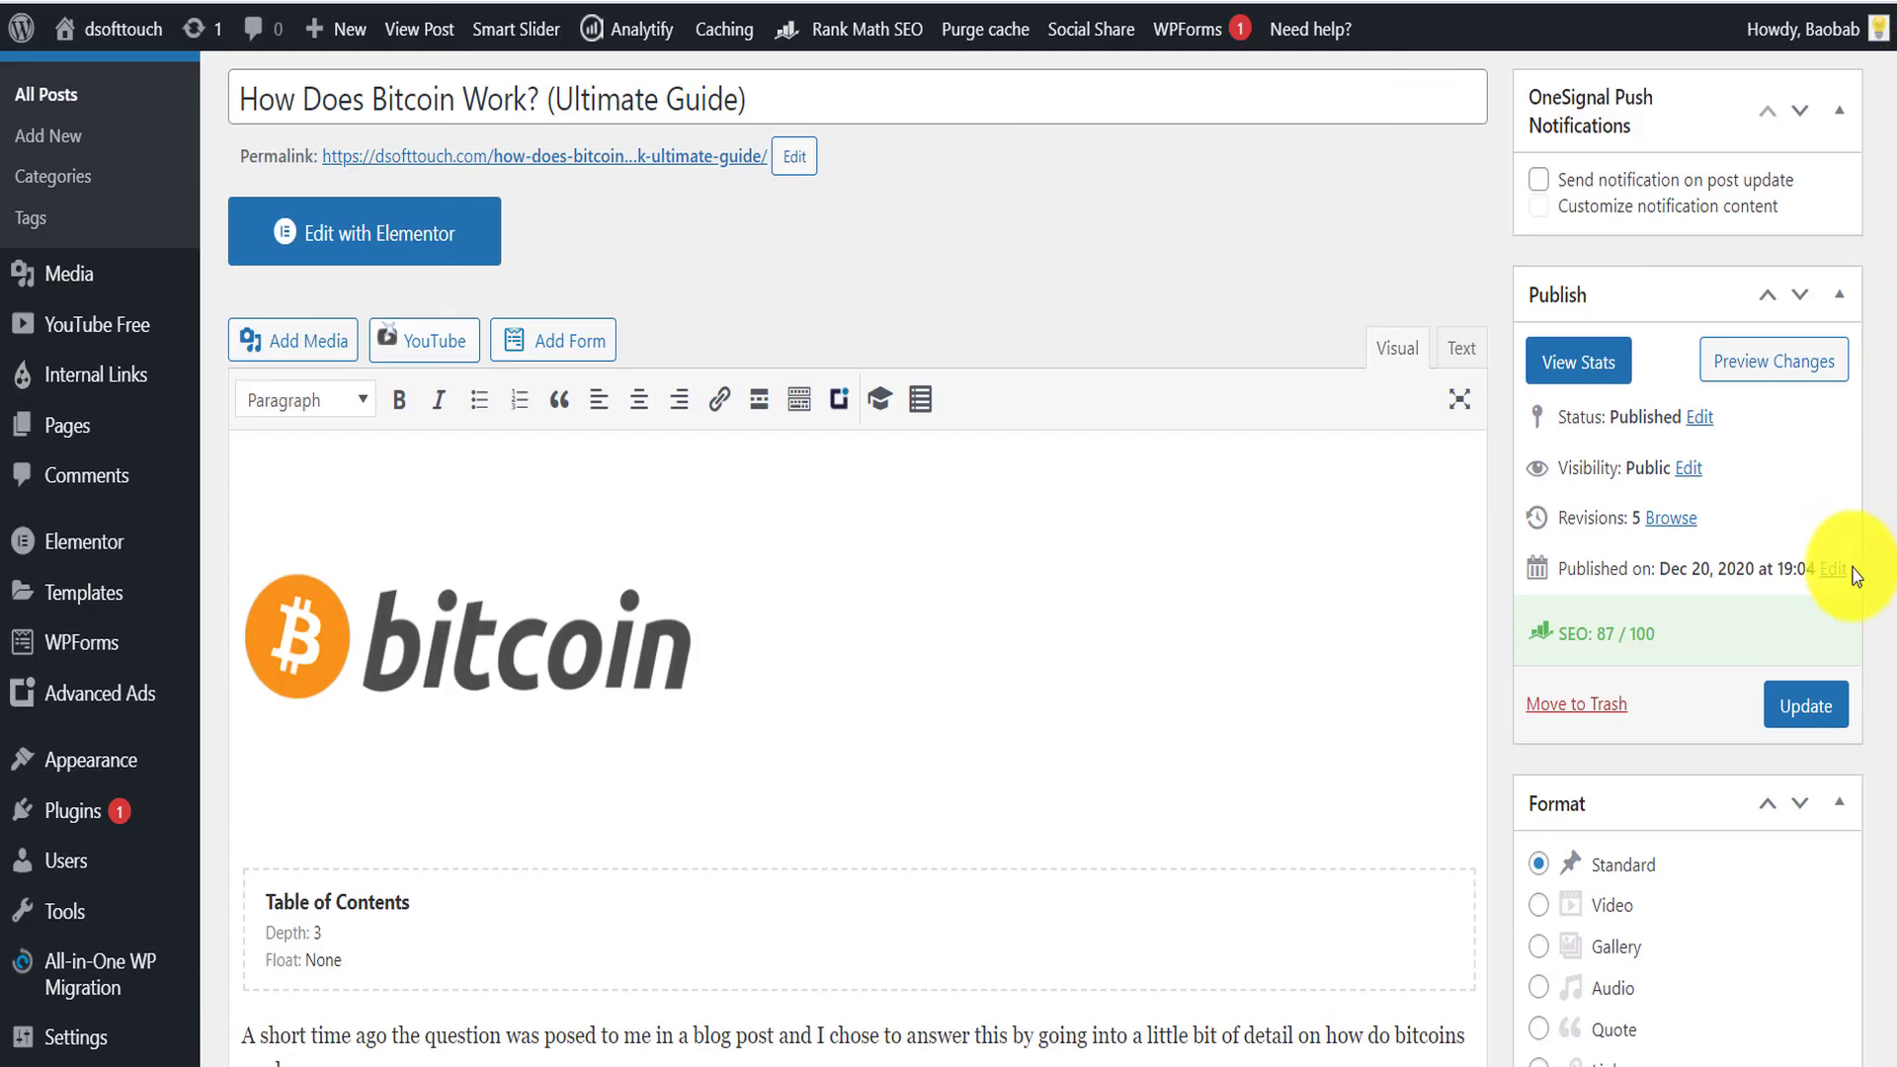
left_click(1813, 707)
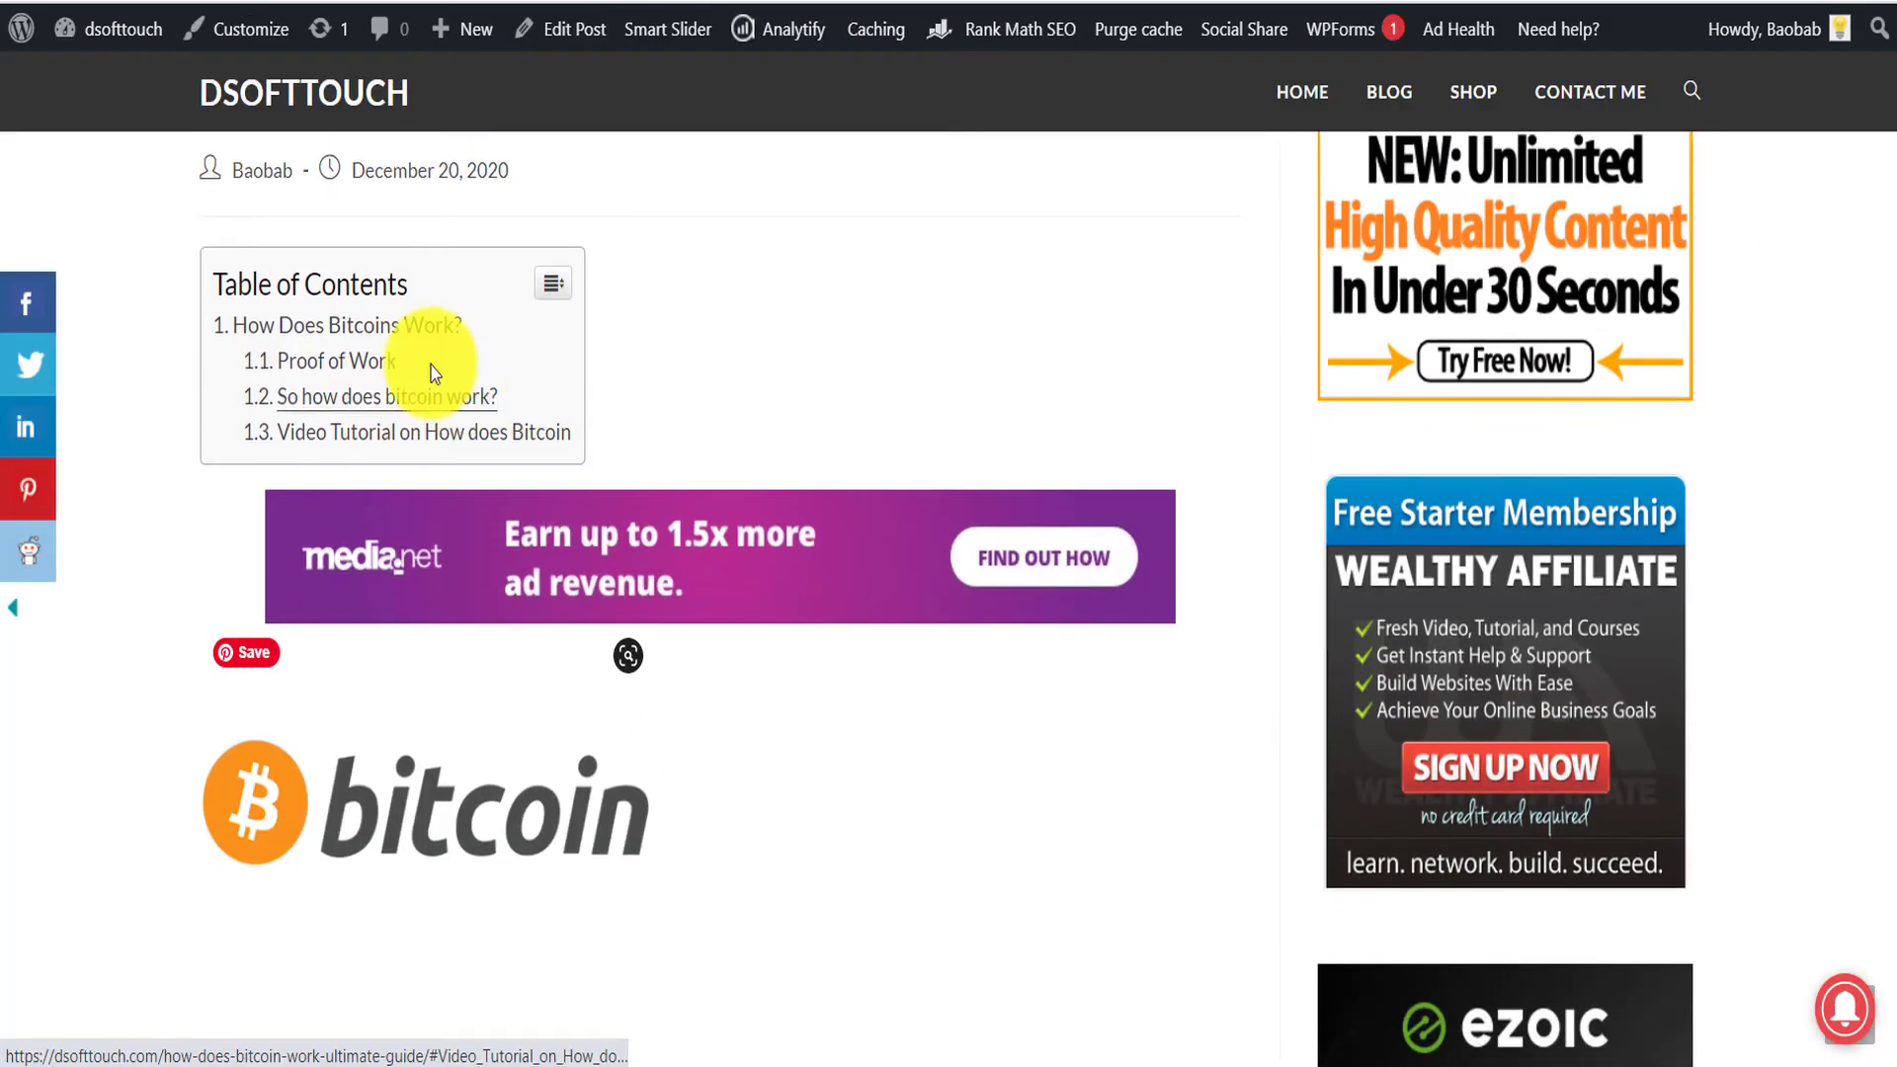
- Follow the Proof of Work entry in the published post's table of contents, and review the Position option in the plugin settings
scroll(431, 373, "up", 2)
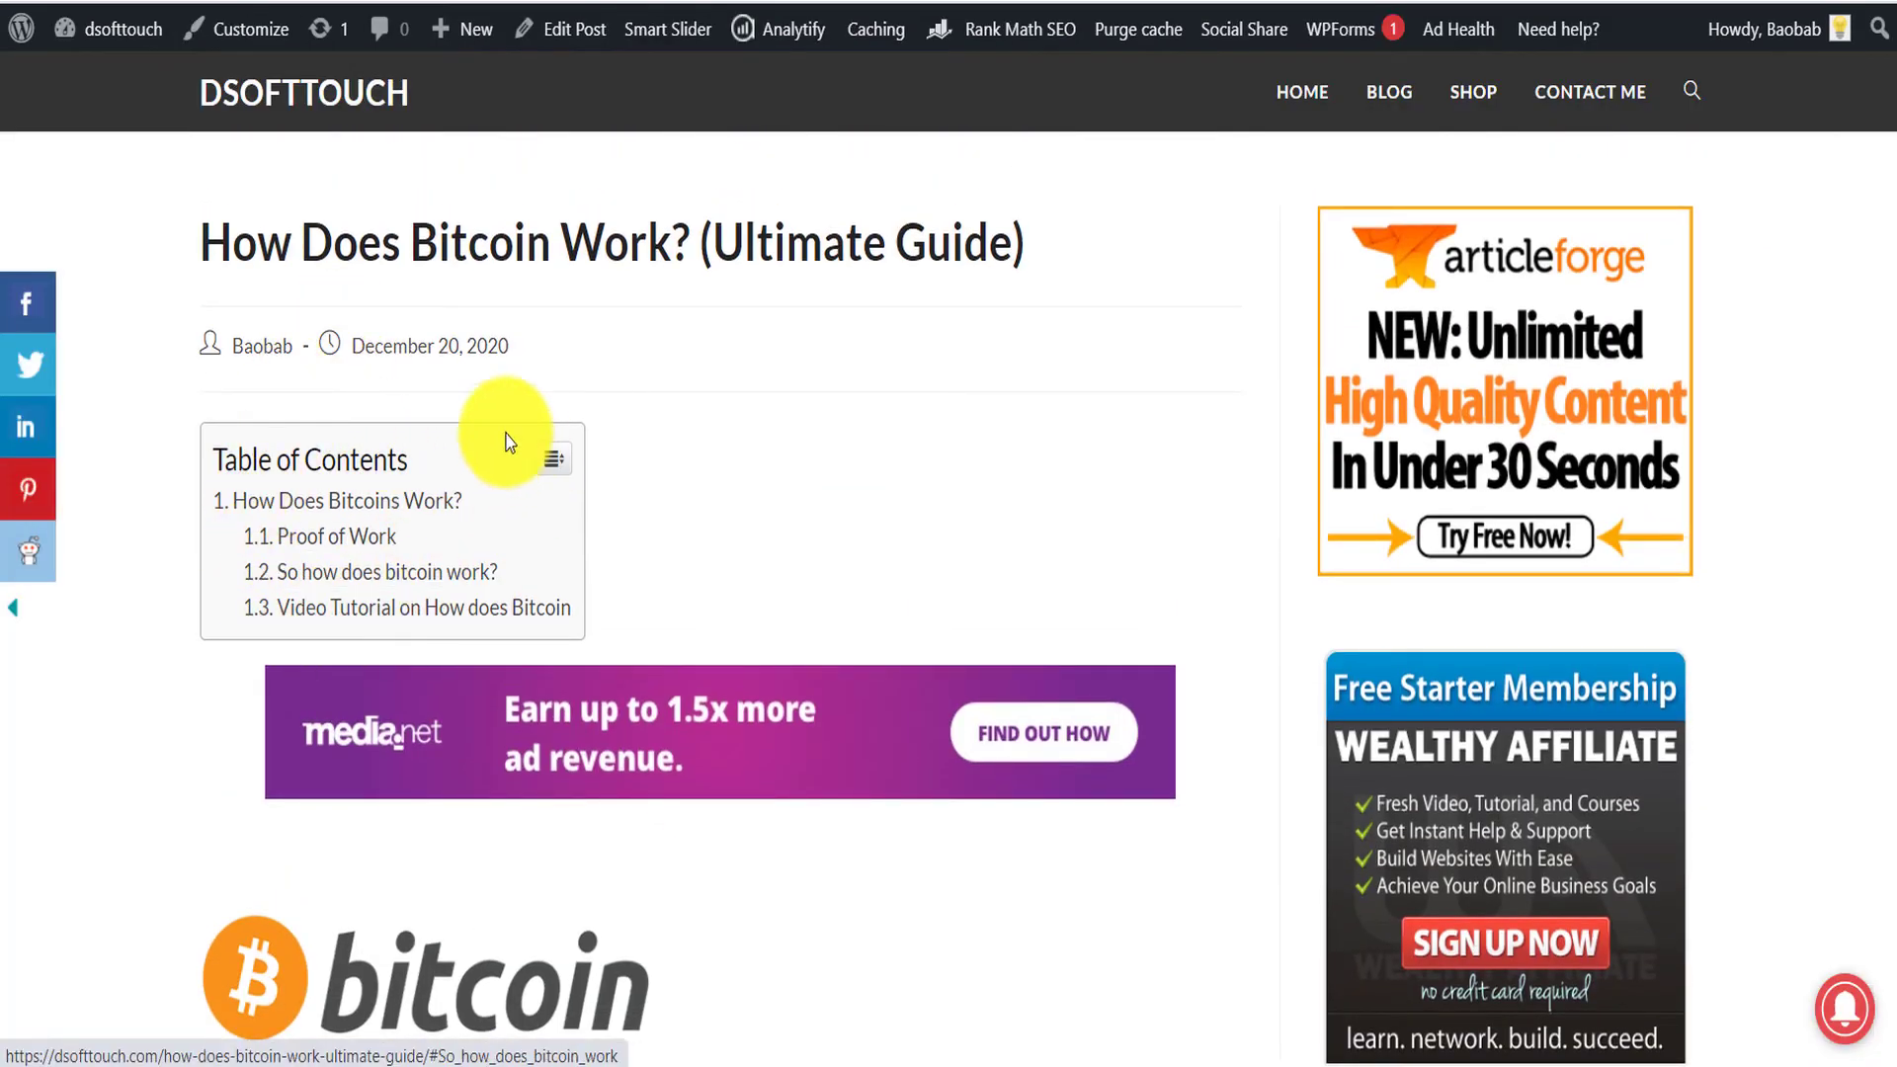
left_click(361, 531)
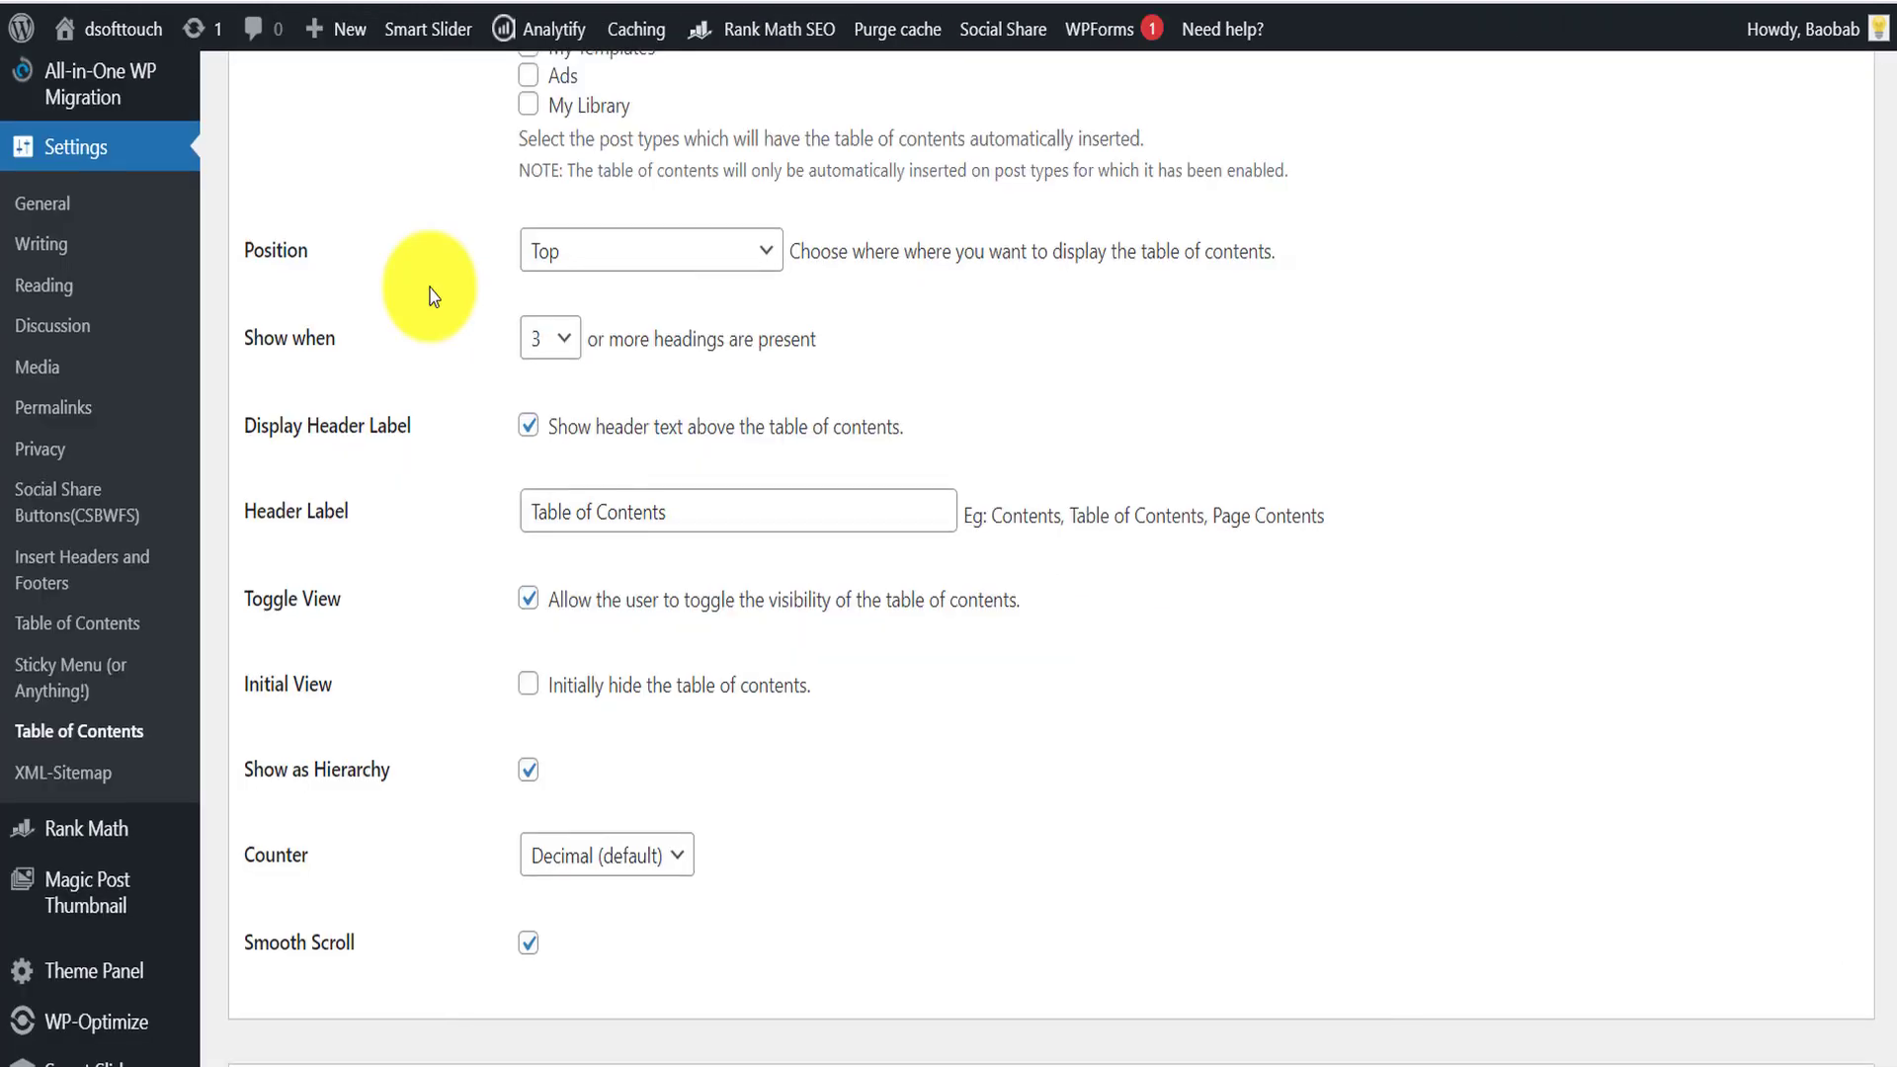
scroll(395, 474, "up", 3)
scroll(381, 524, "down", 1)
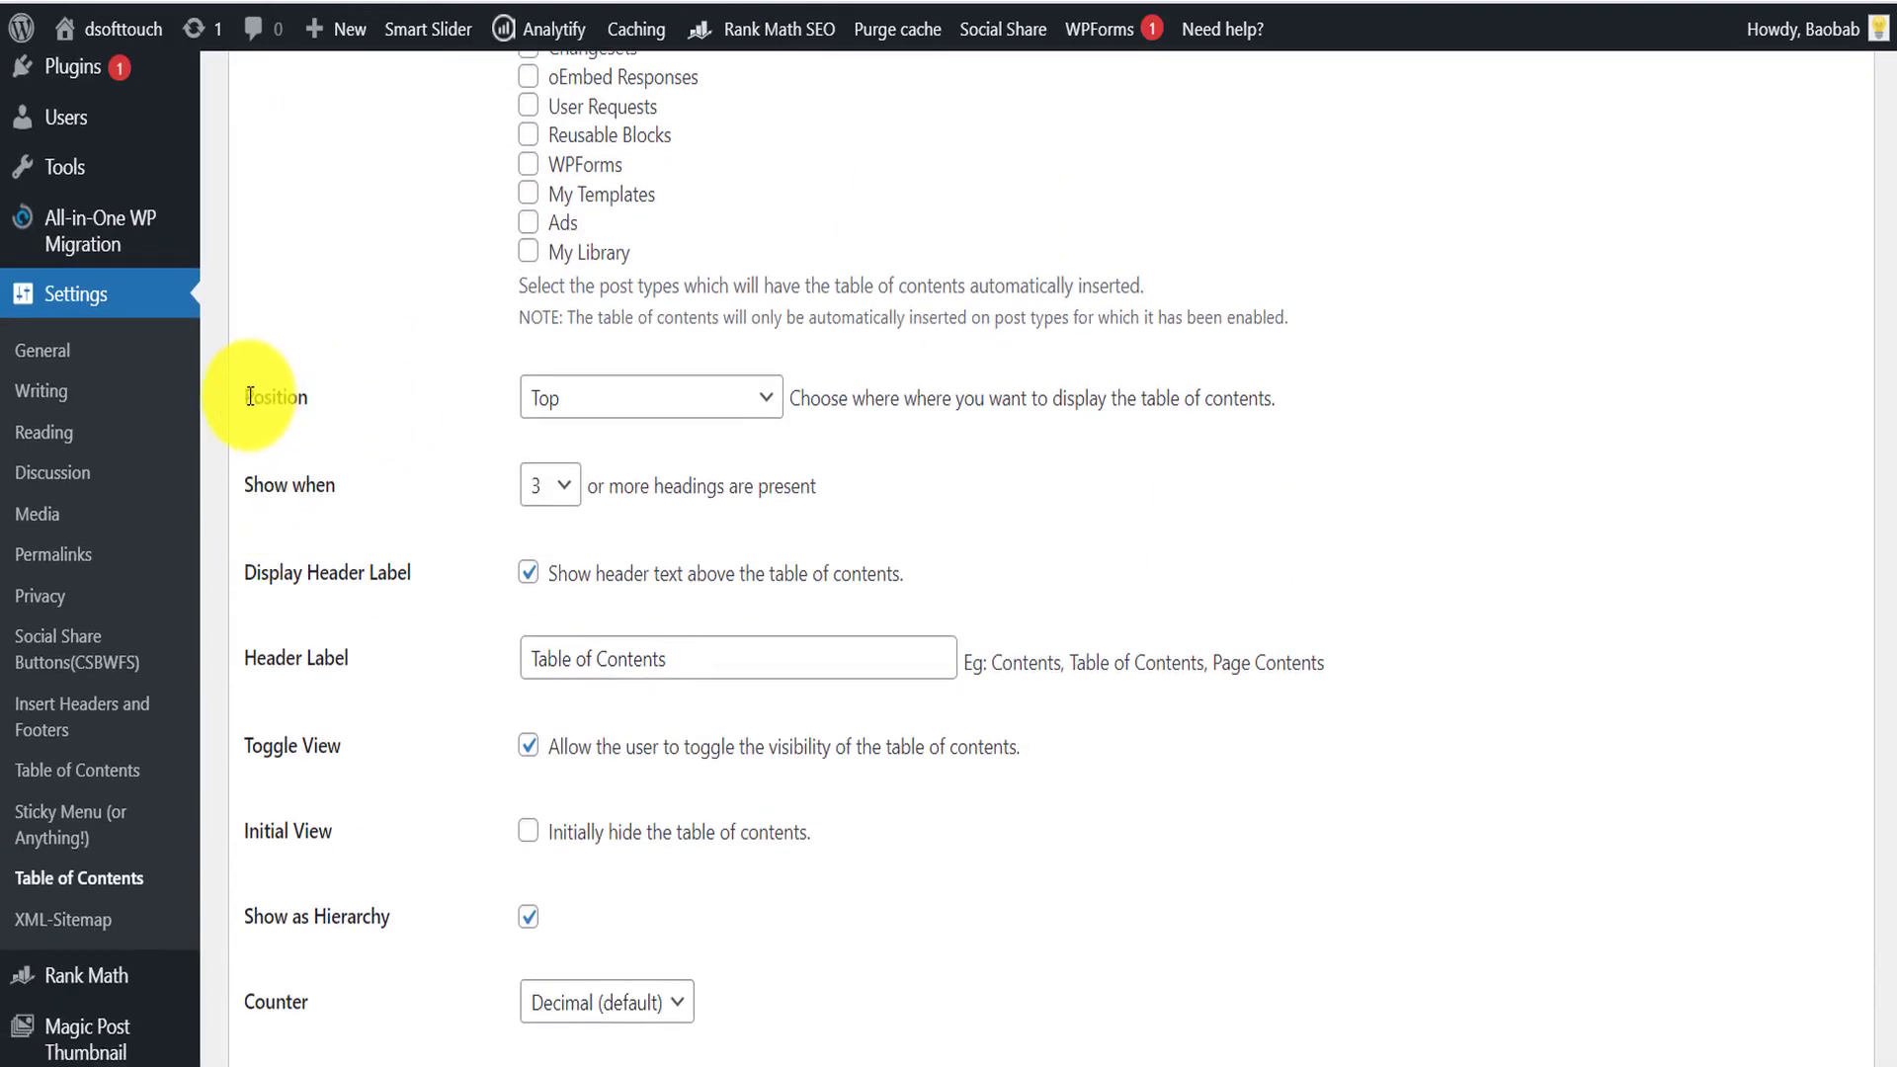
left_click_drag(247, 395, 1705, 618)
left_click(1804, 448)
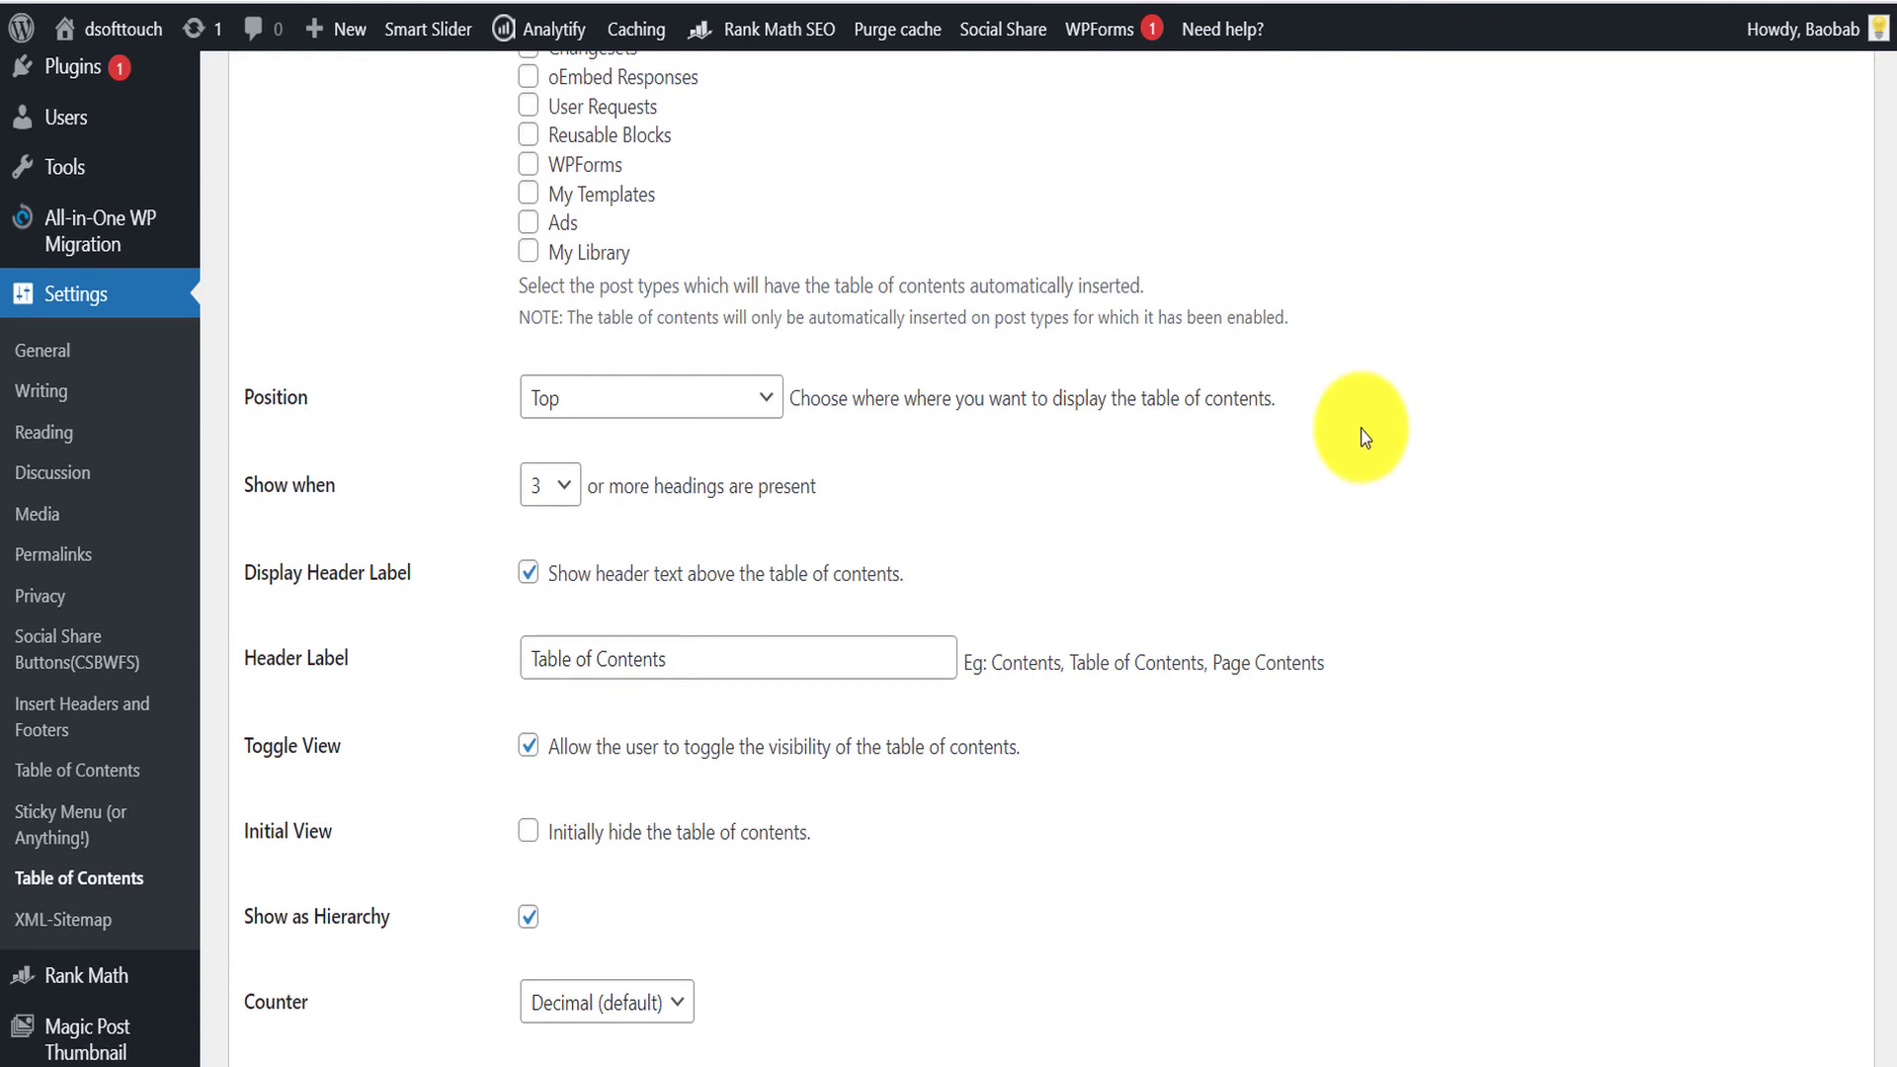
- Examine the heading-count choices for the Show when option, and compare them with the published Bitcoin post
left_click(563, 488)
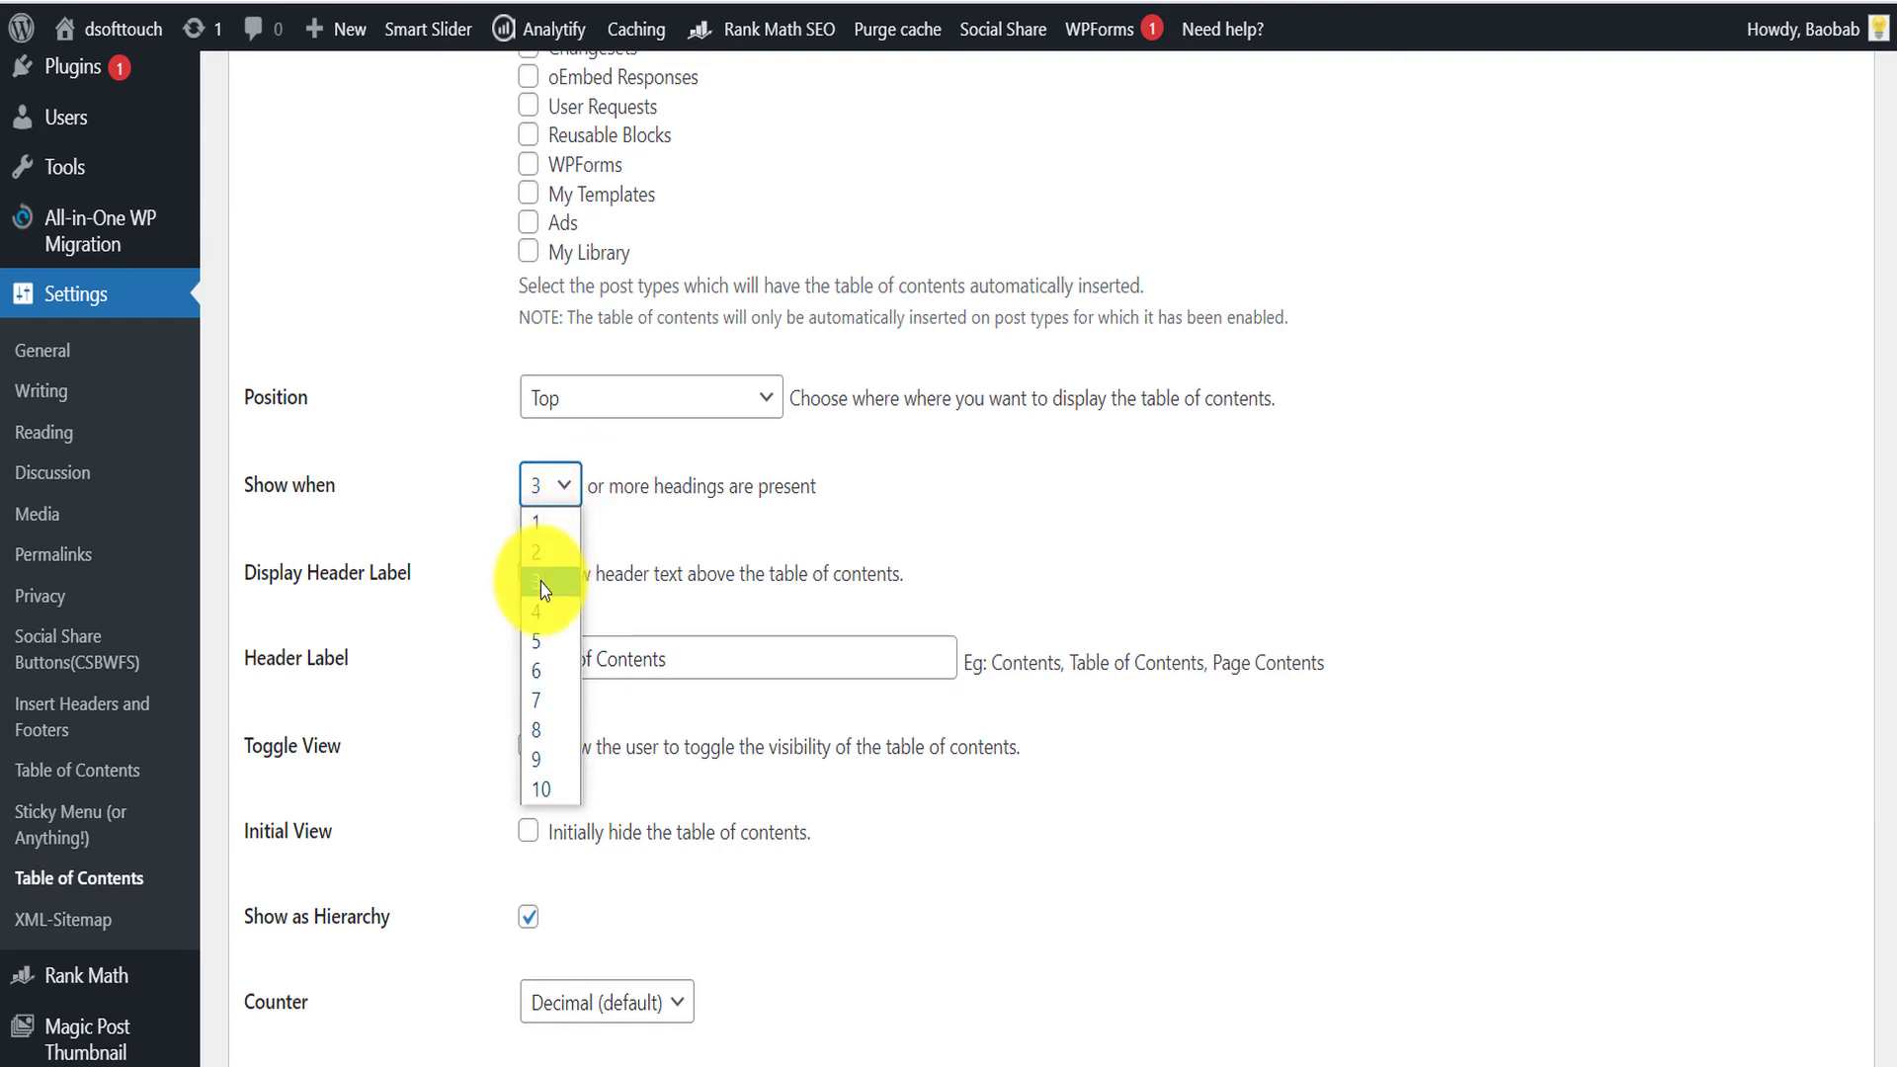
left_click(1444, 350)
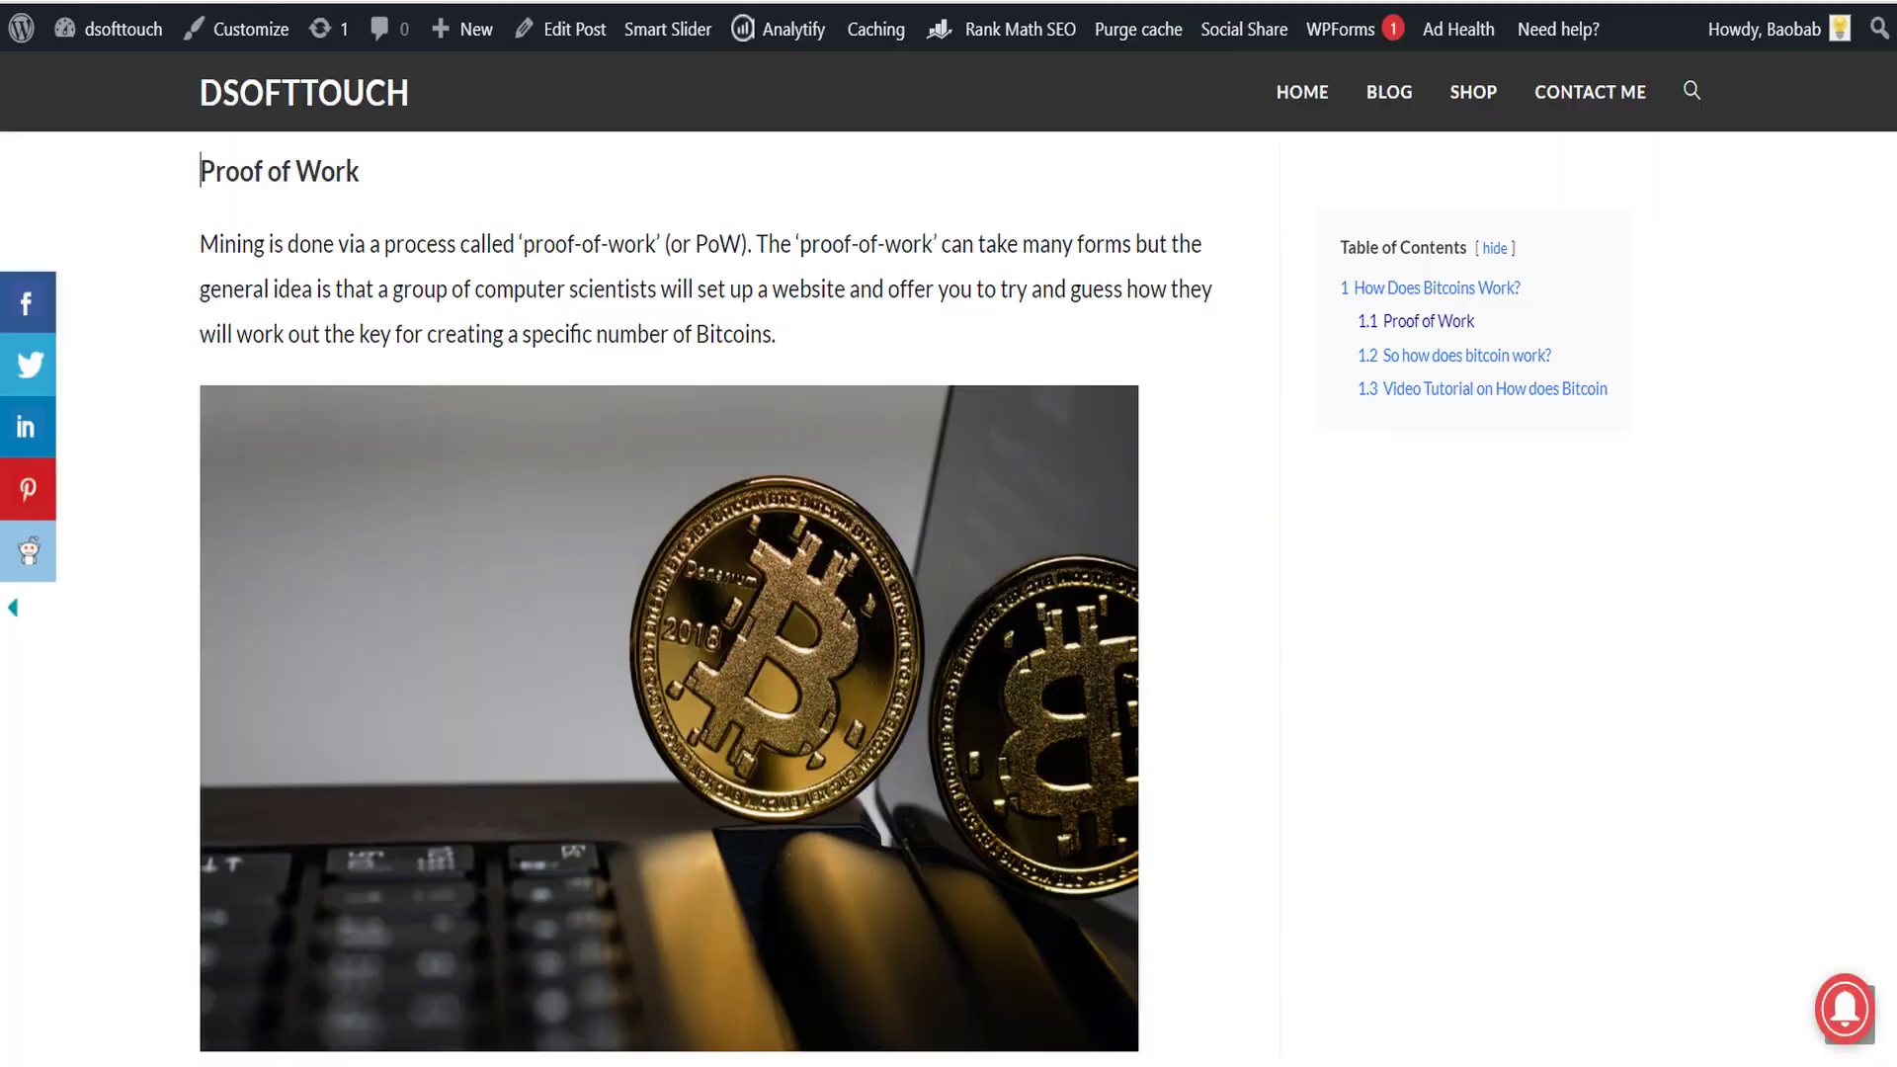
scroll(500, 263, "up", 15)
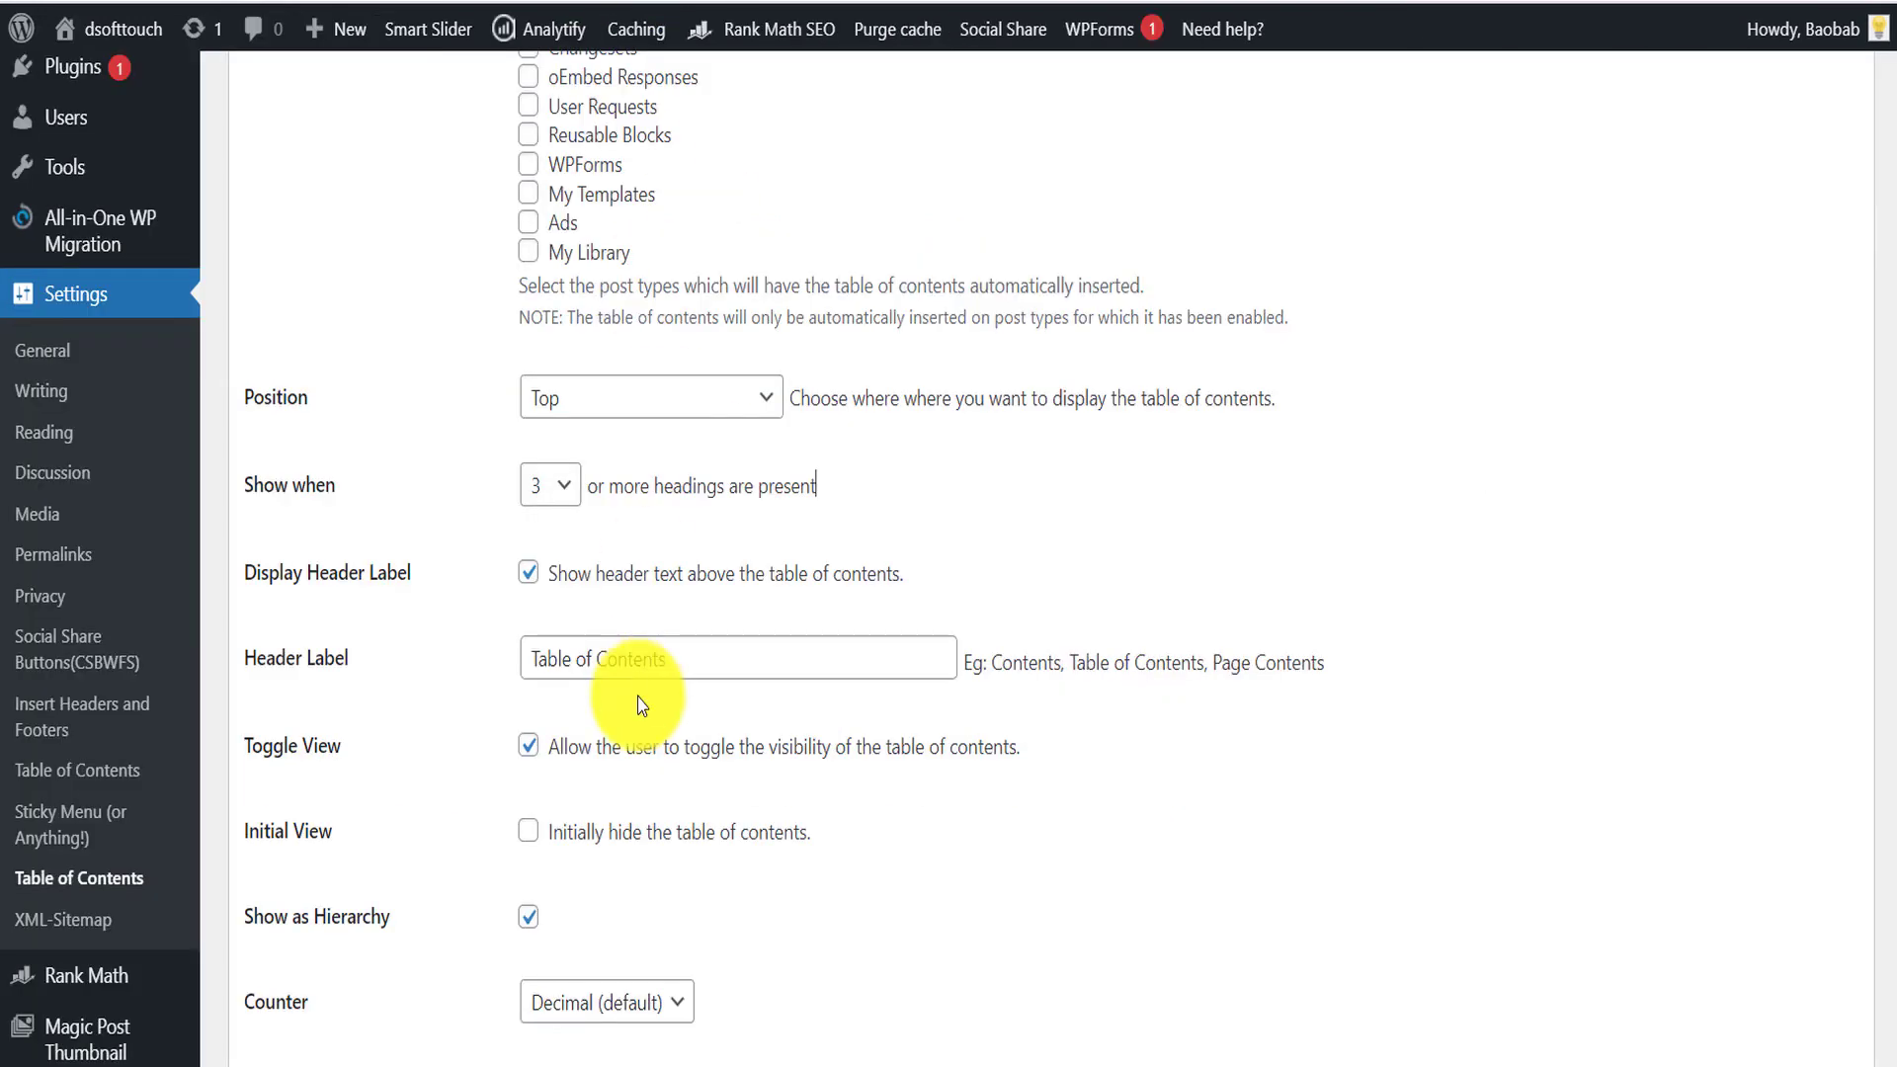
left_click(566, 491)
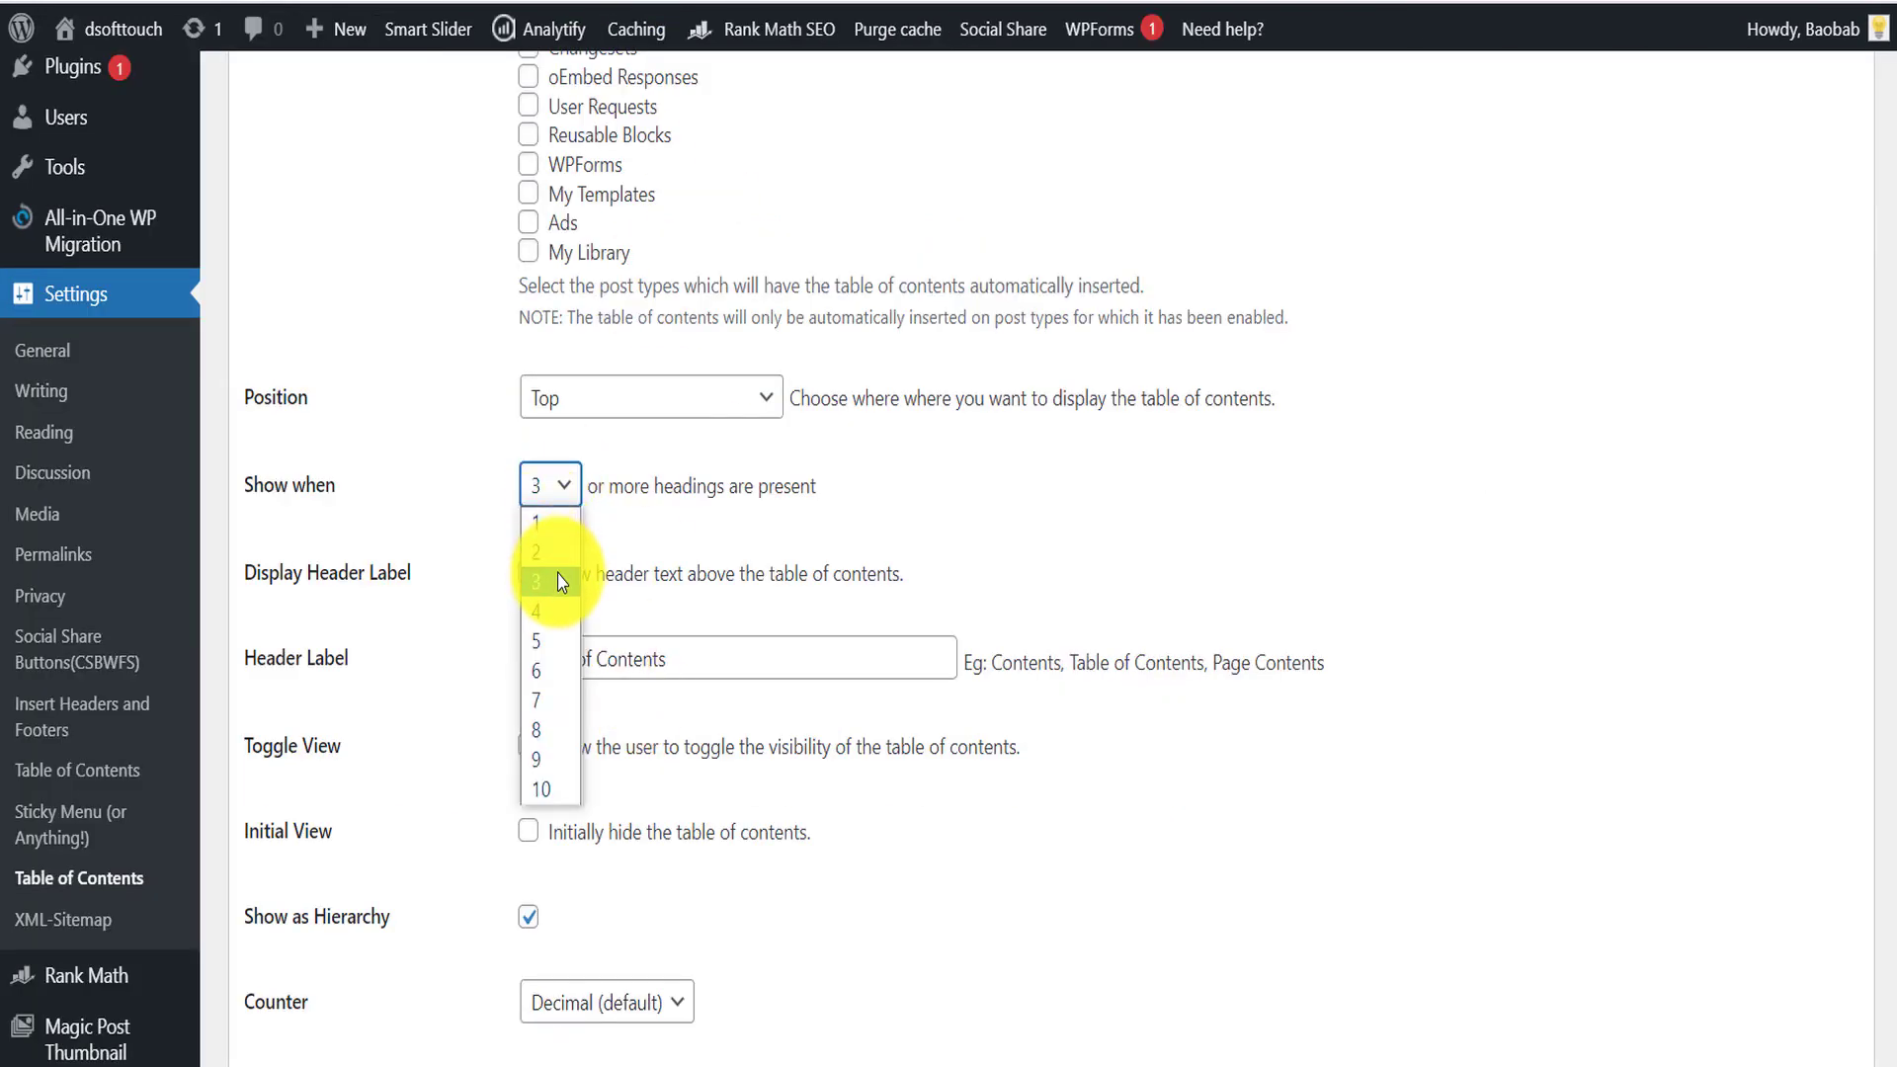
left_click(1642, 576)
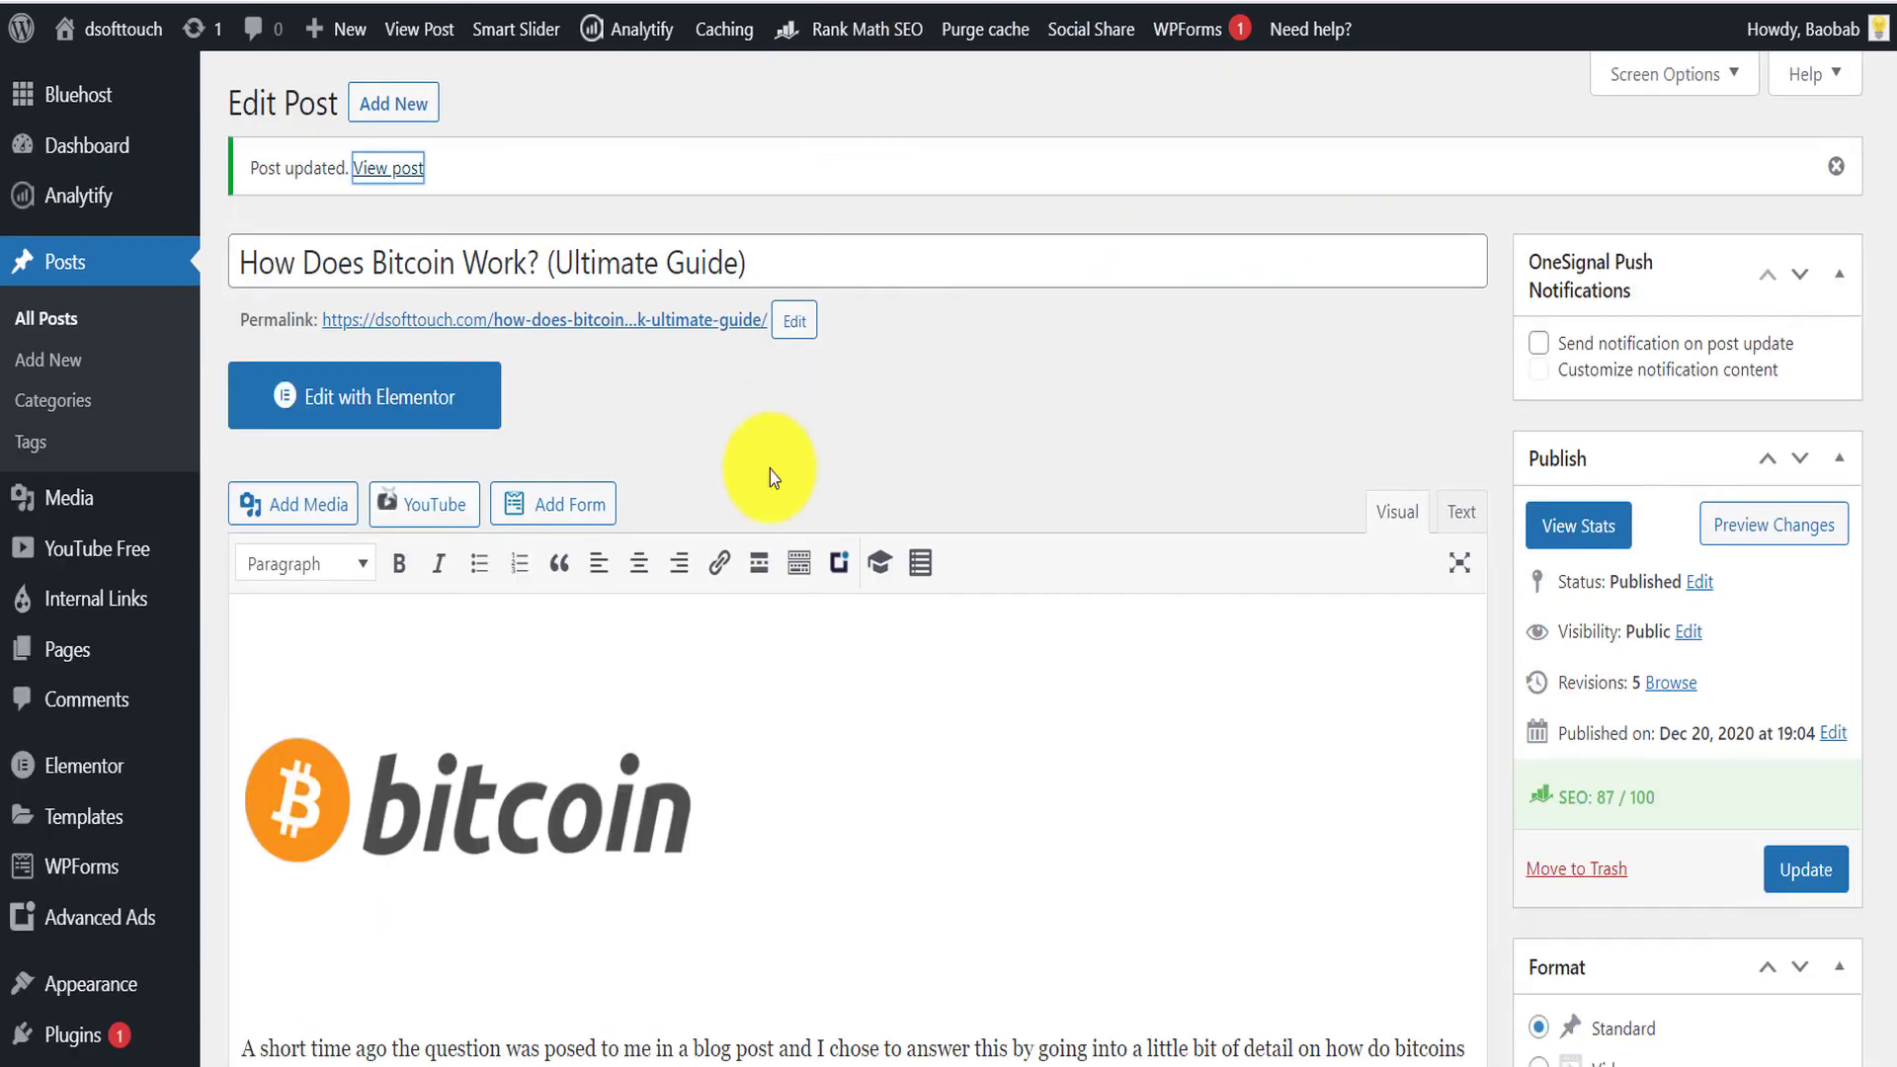
- Insert a LuckyWP table of contents with default settings between the bitcoin logo and the first paragraph, and update the post
scroll(761, 453, "down", 5)
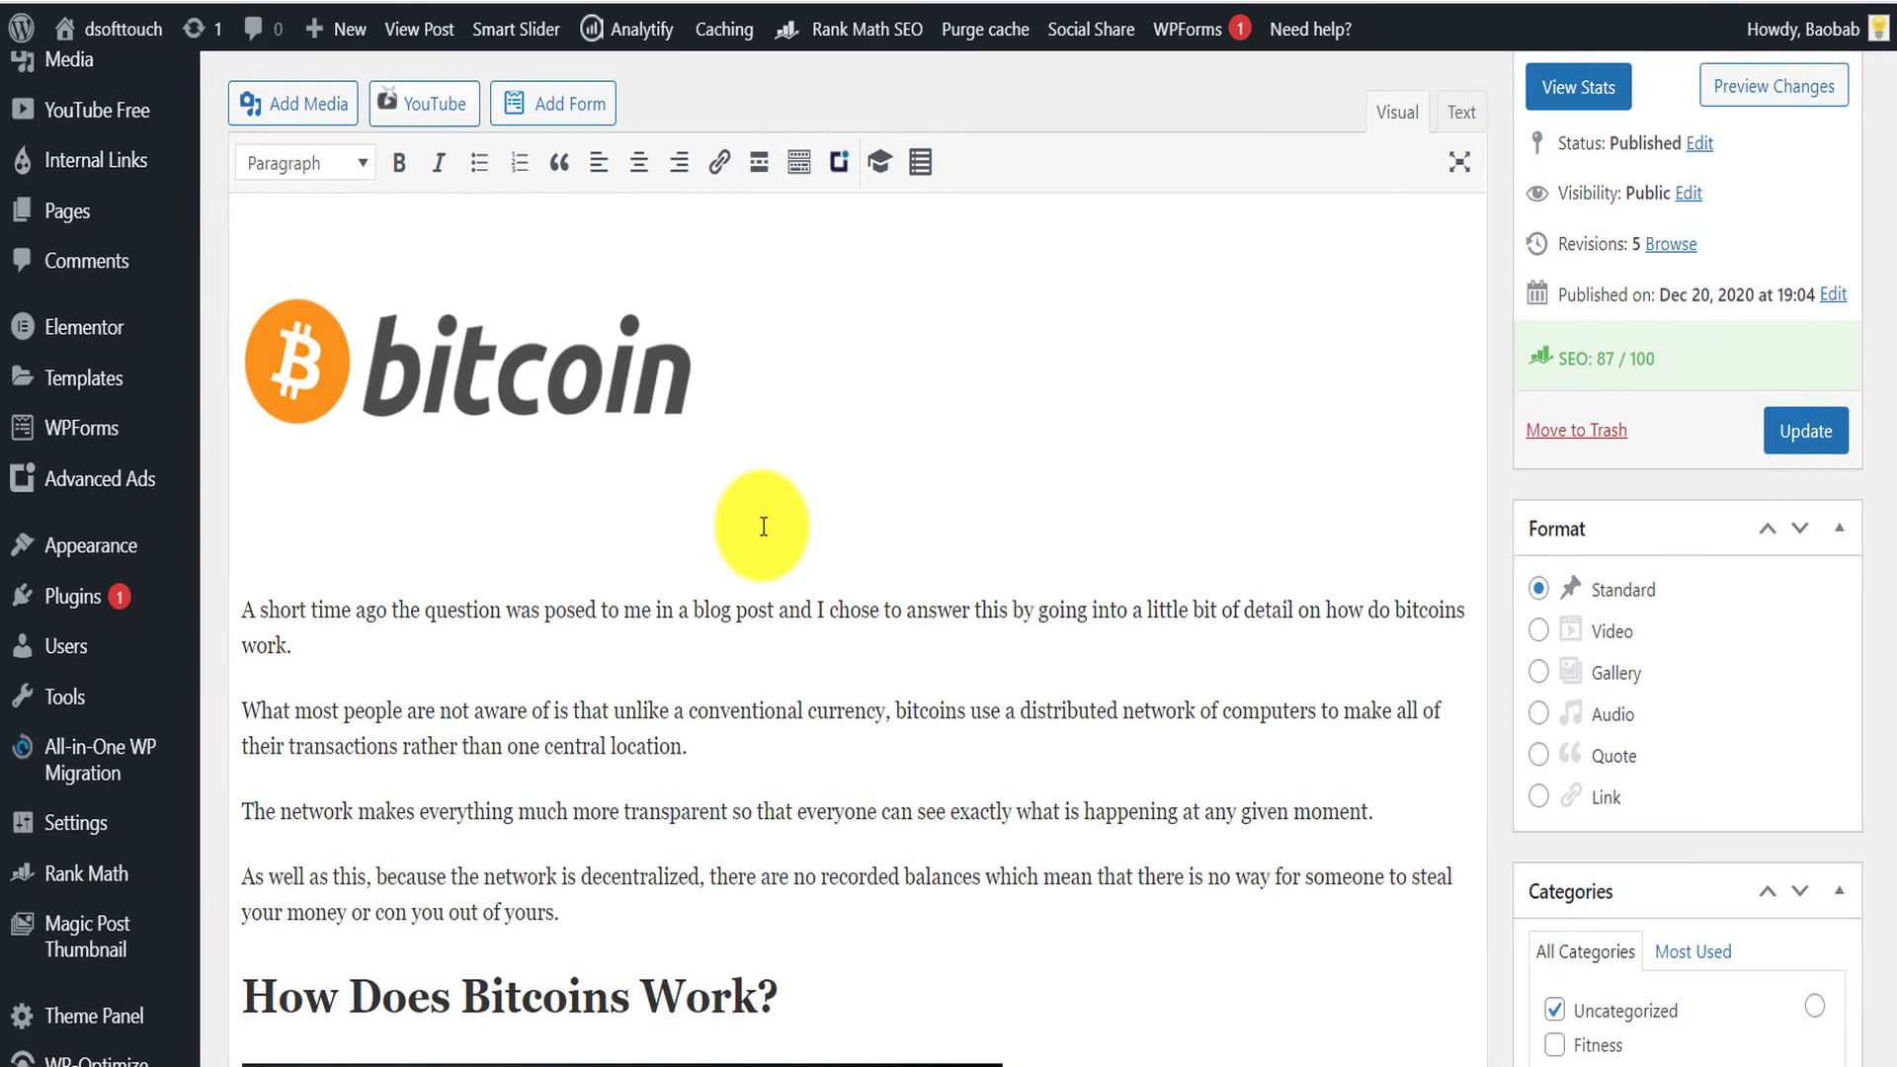
scroll(492, 497, "up", 1)
left_click(411, 499)
scroll(411, 499, "up", 1)
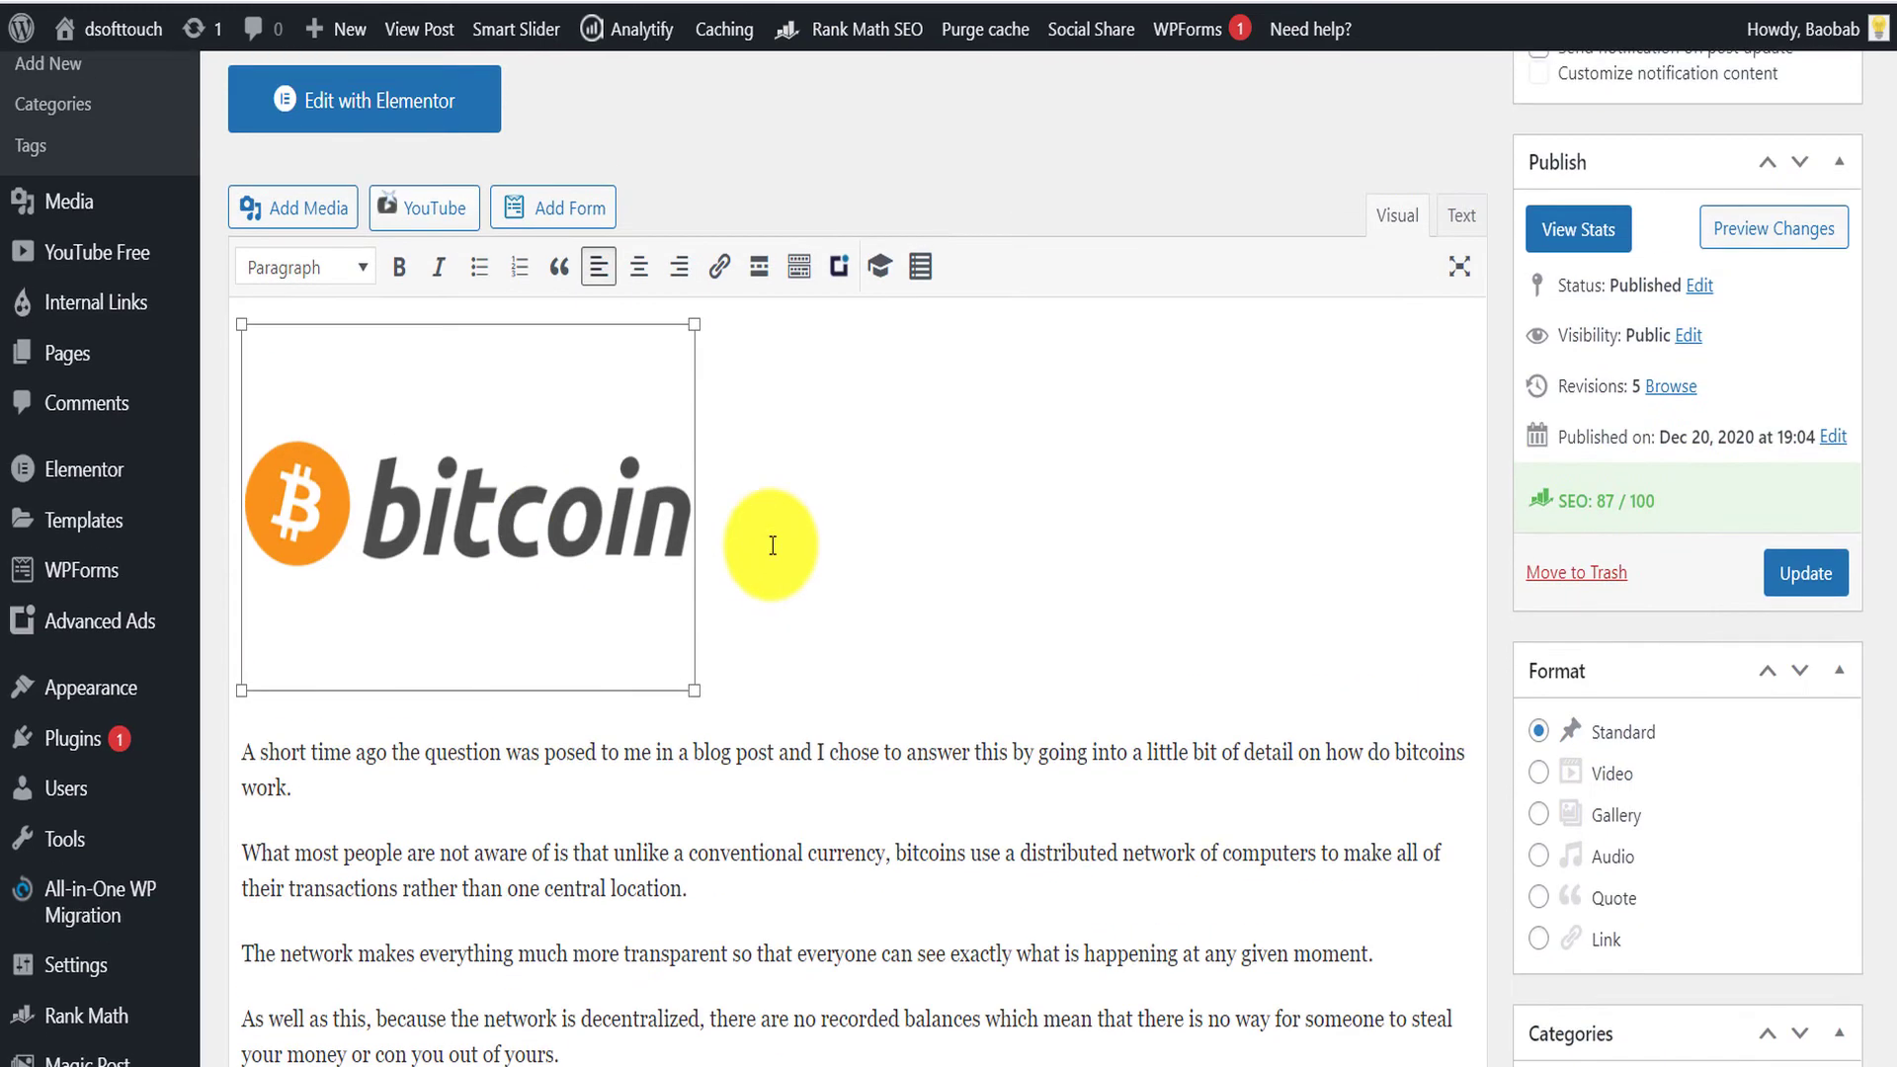
left_click(916, 712)
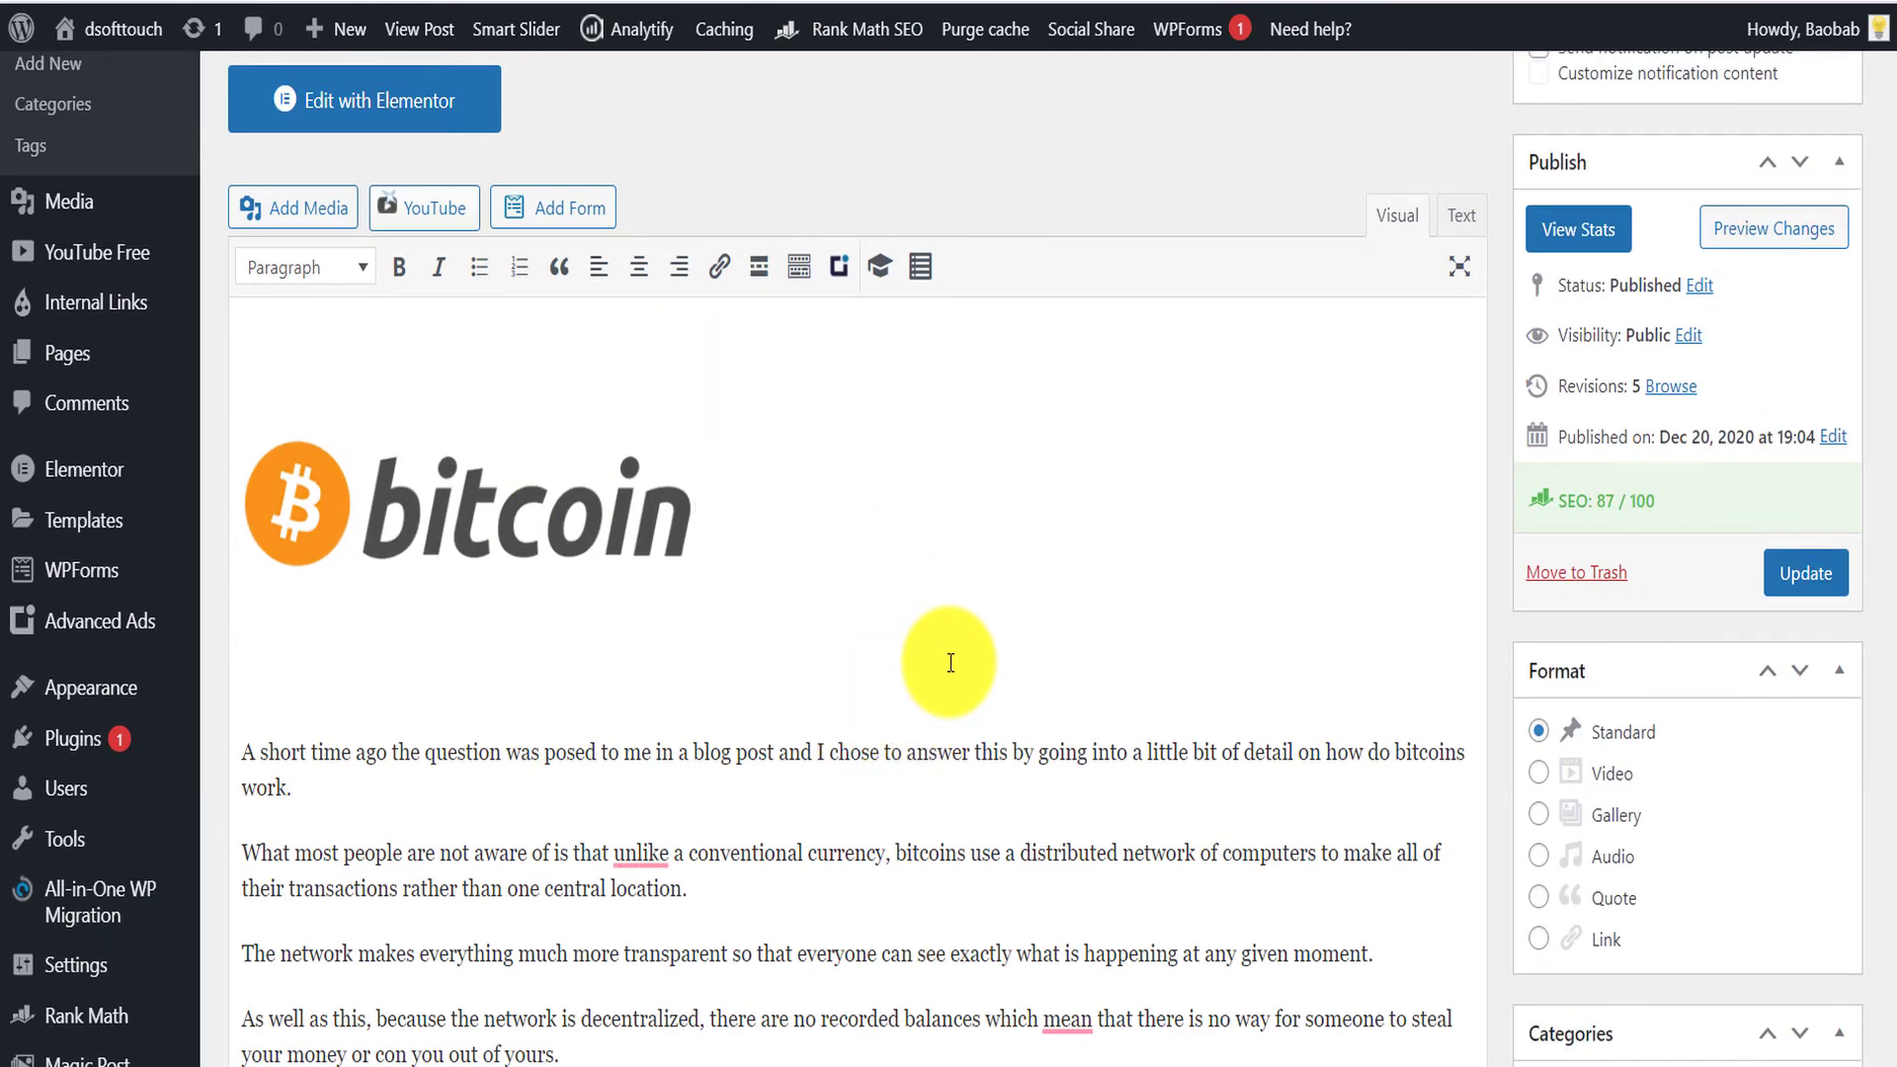
key("Return")
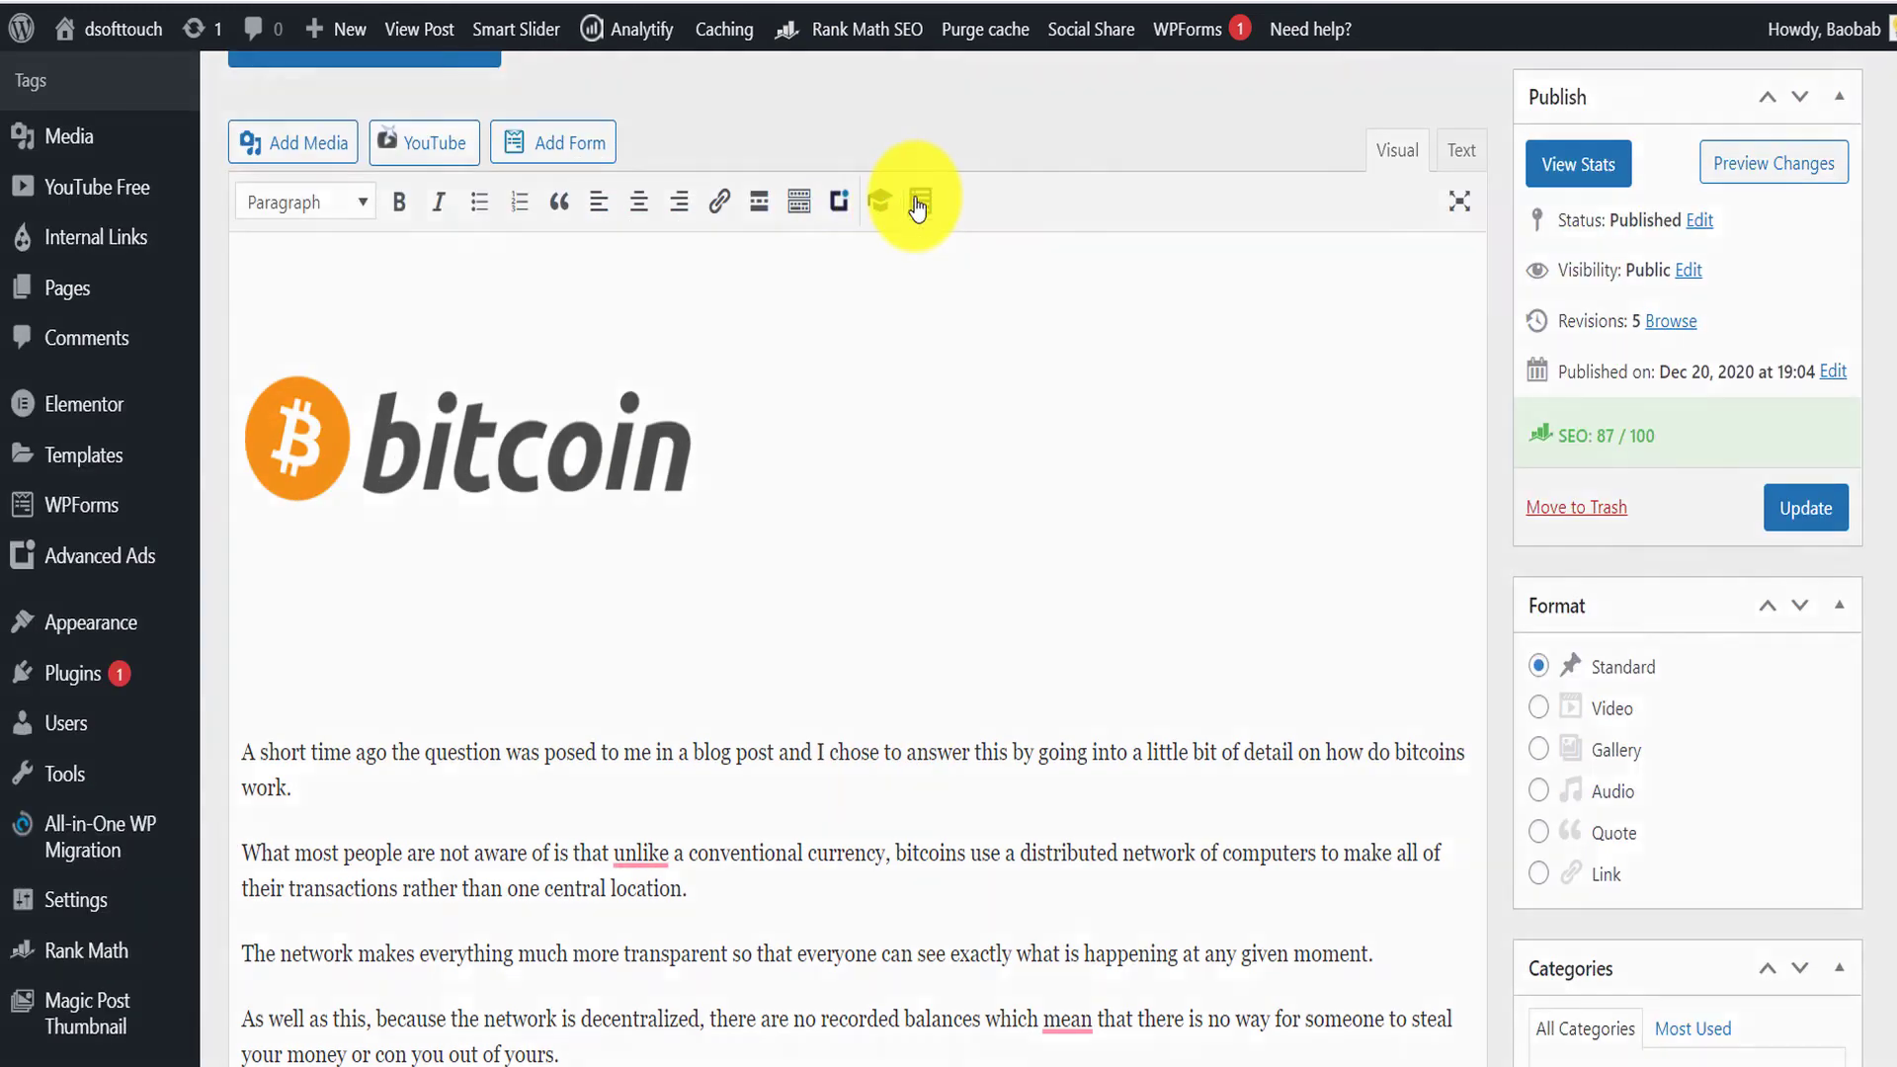
left_click(918, 203)
scroll(1084, 636, "down", 3)
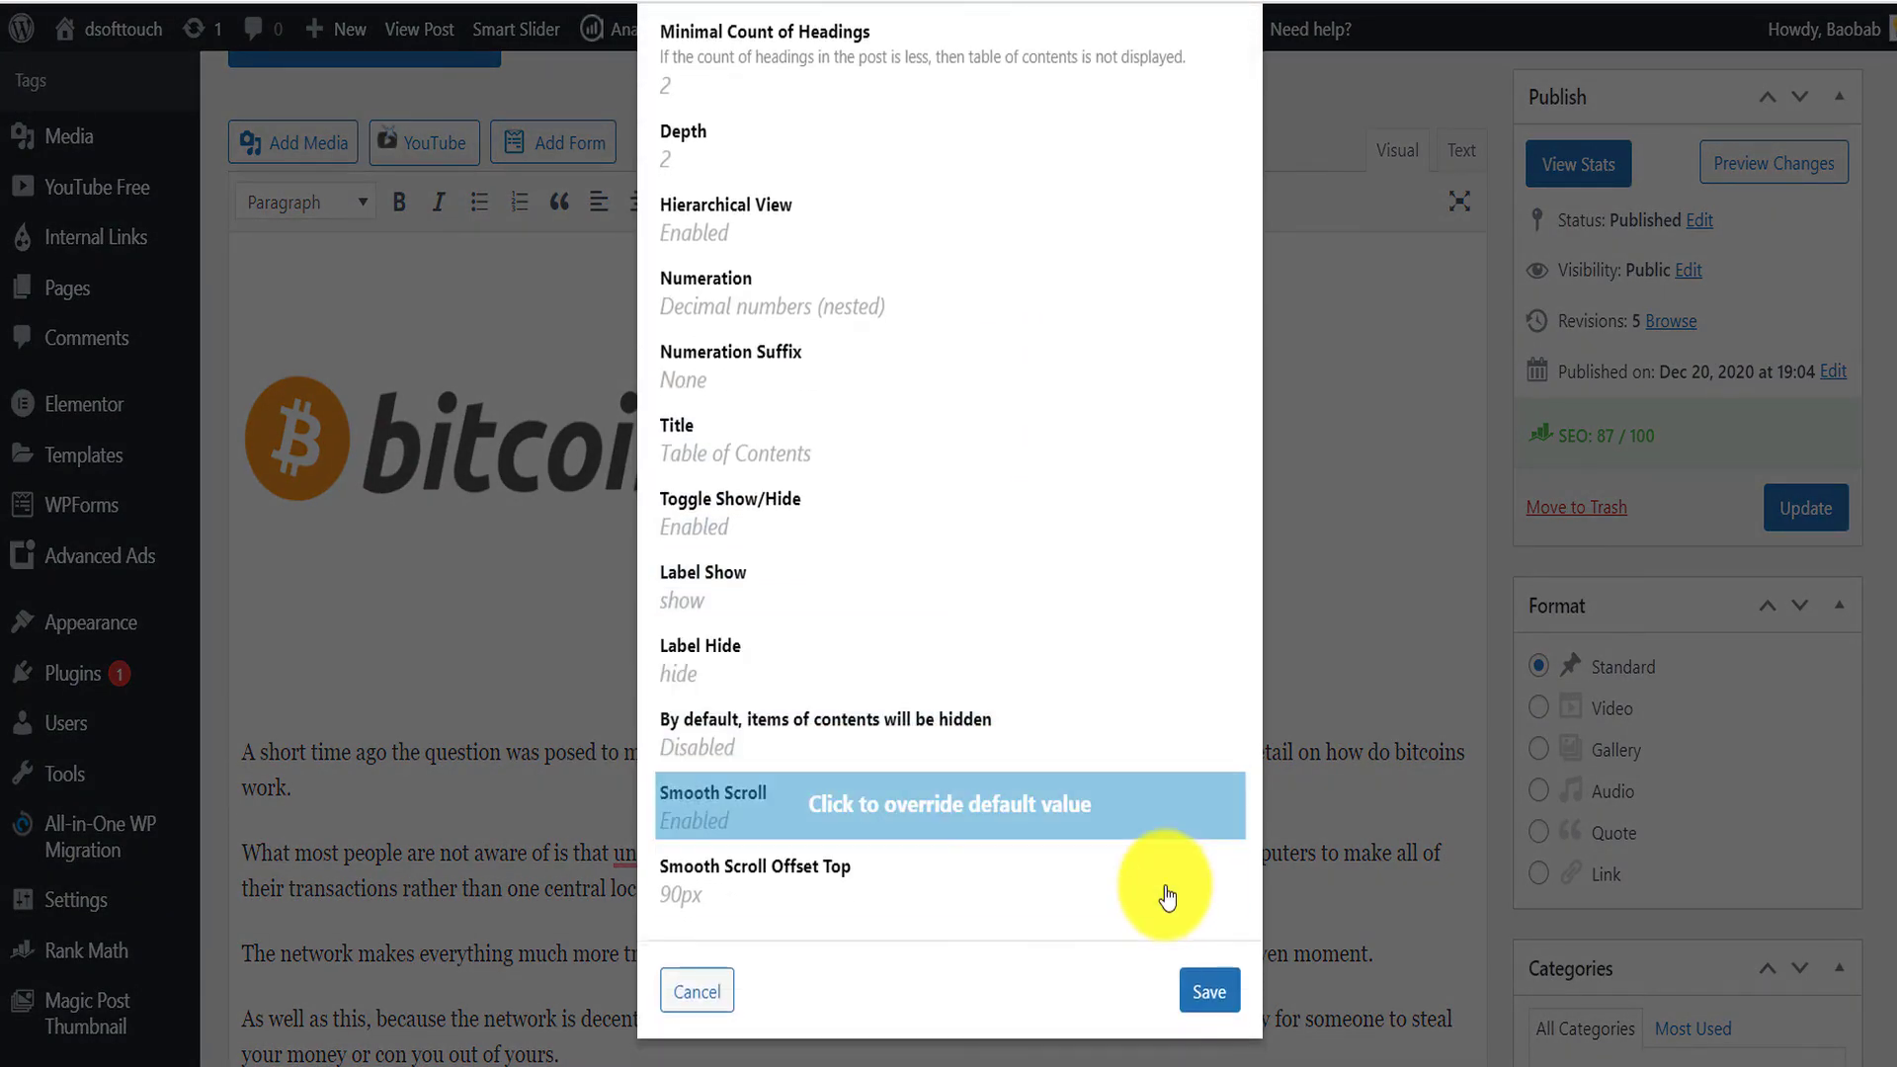
left_click(1200, 991)
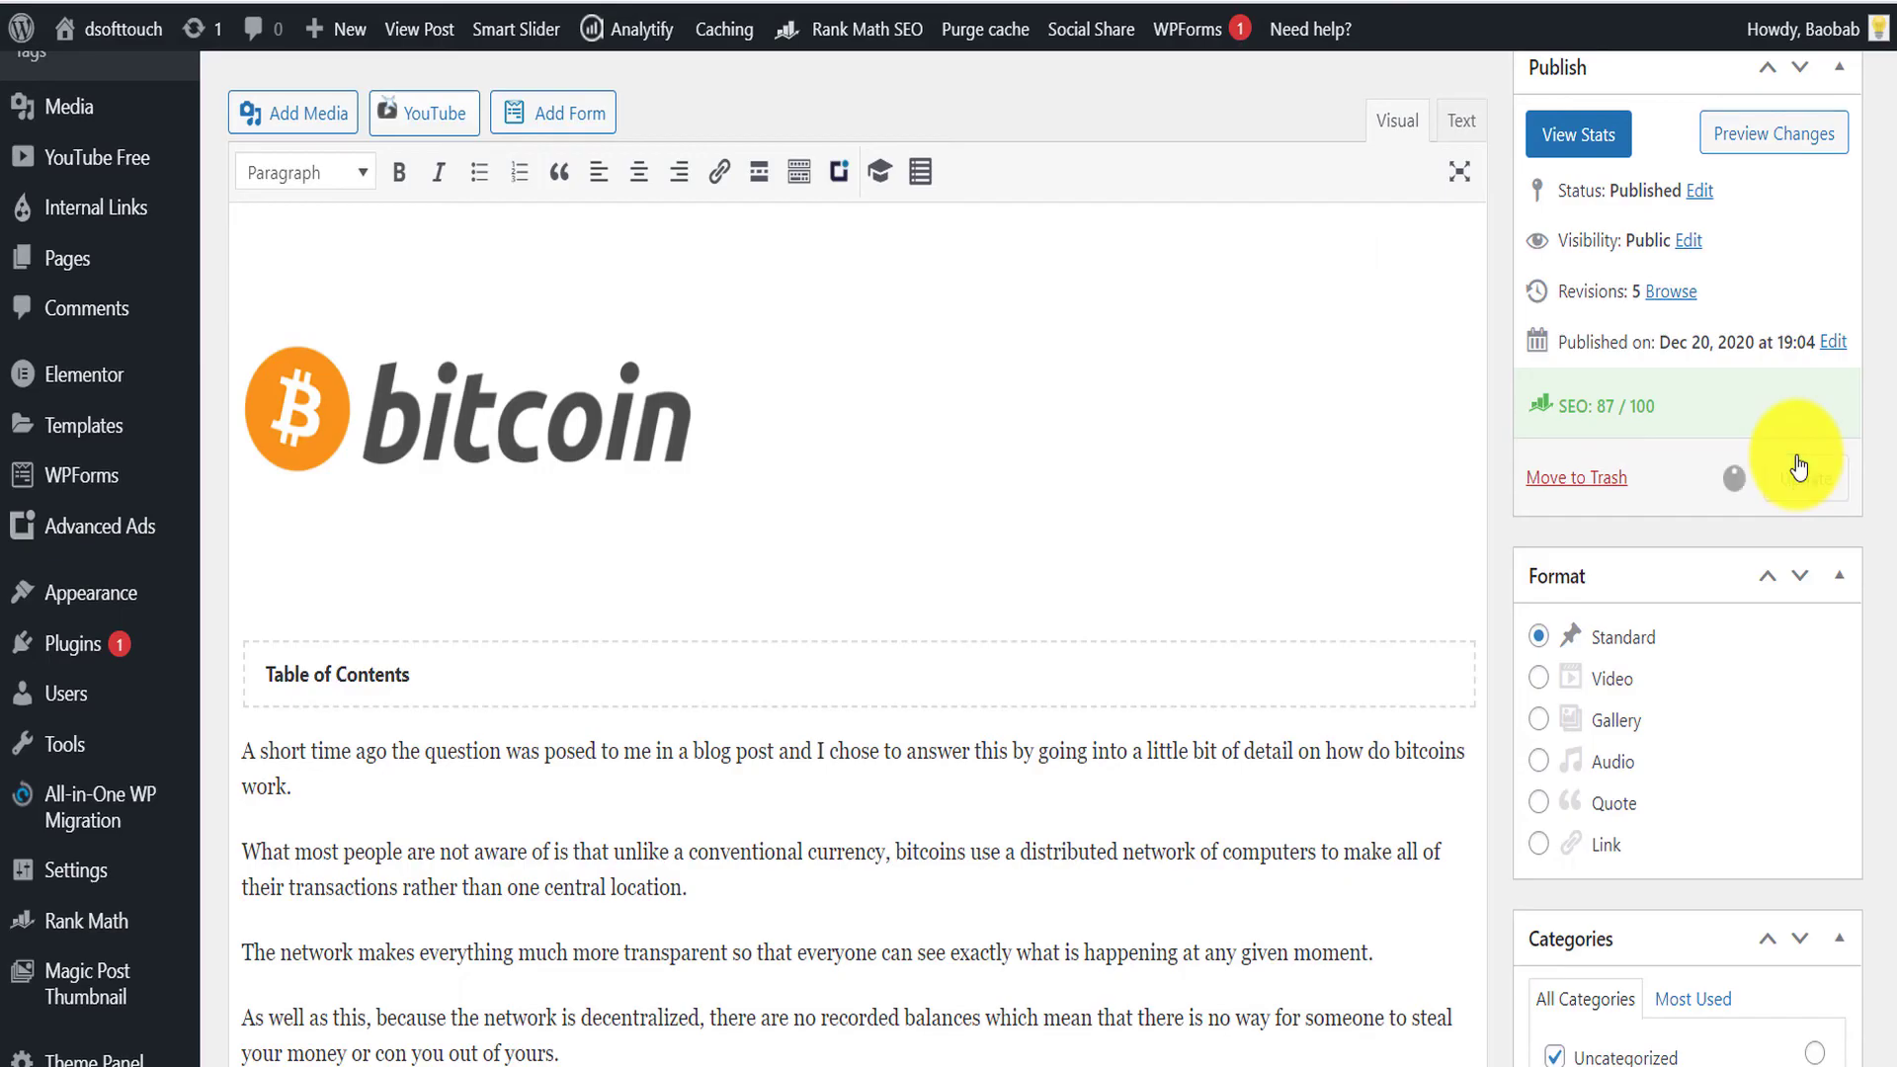
left_click(1799, 468)
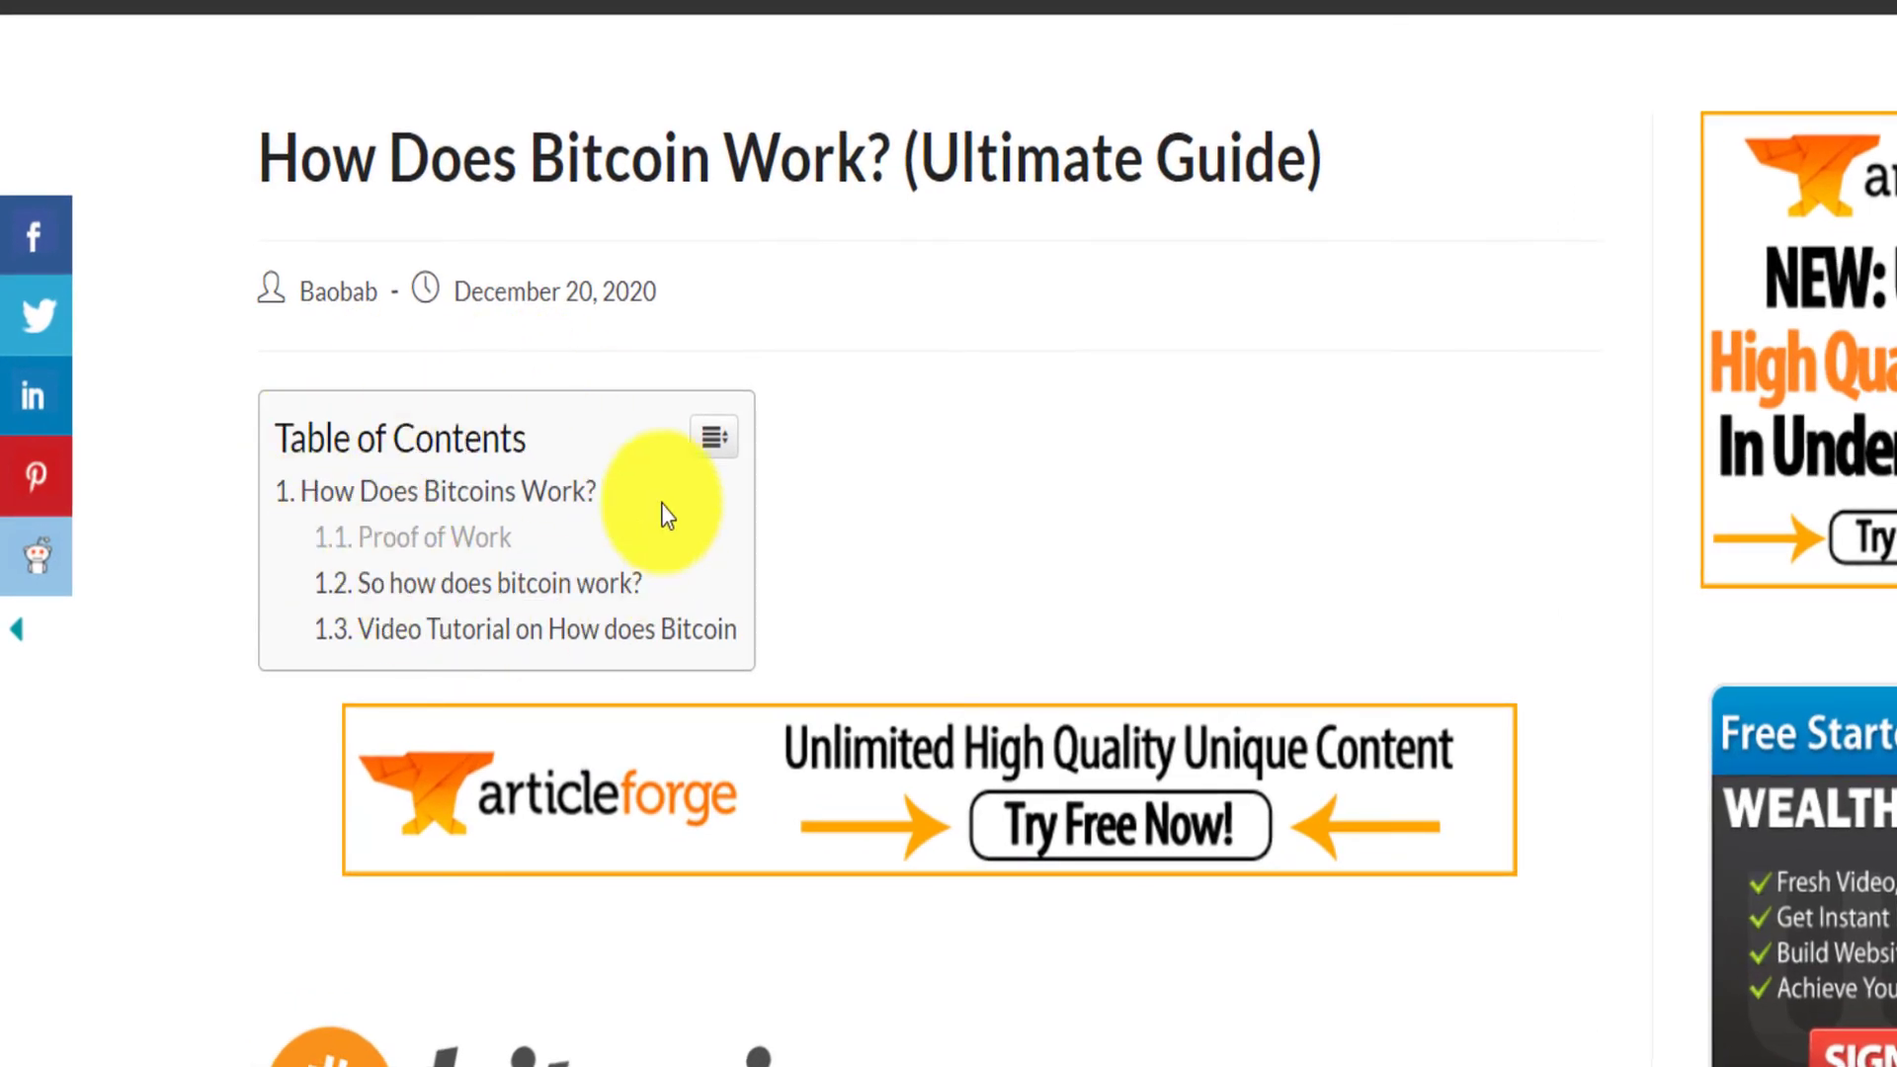
- Compare the tables of contents above and below the bitcoin logo in the published post
scroll(1232, 484, "down", 9)
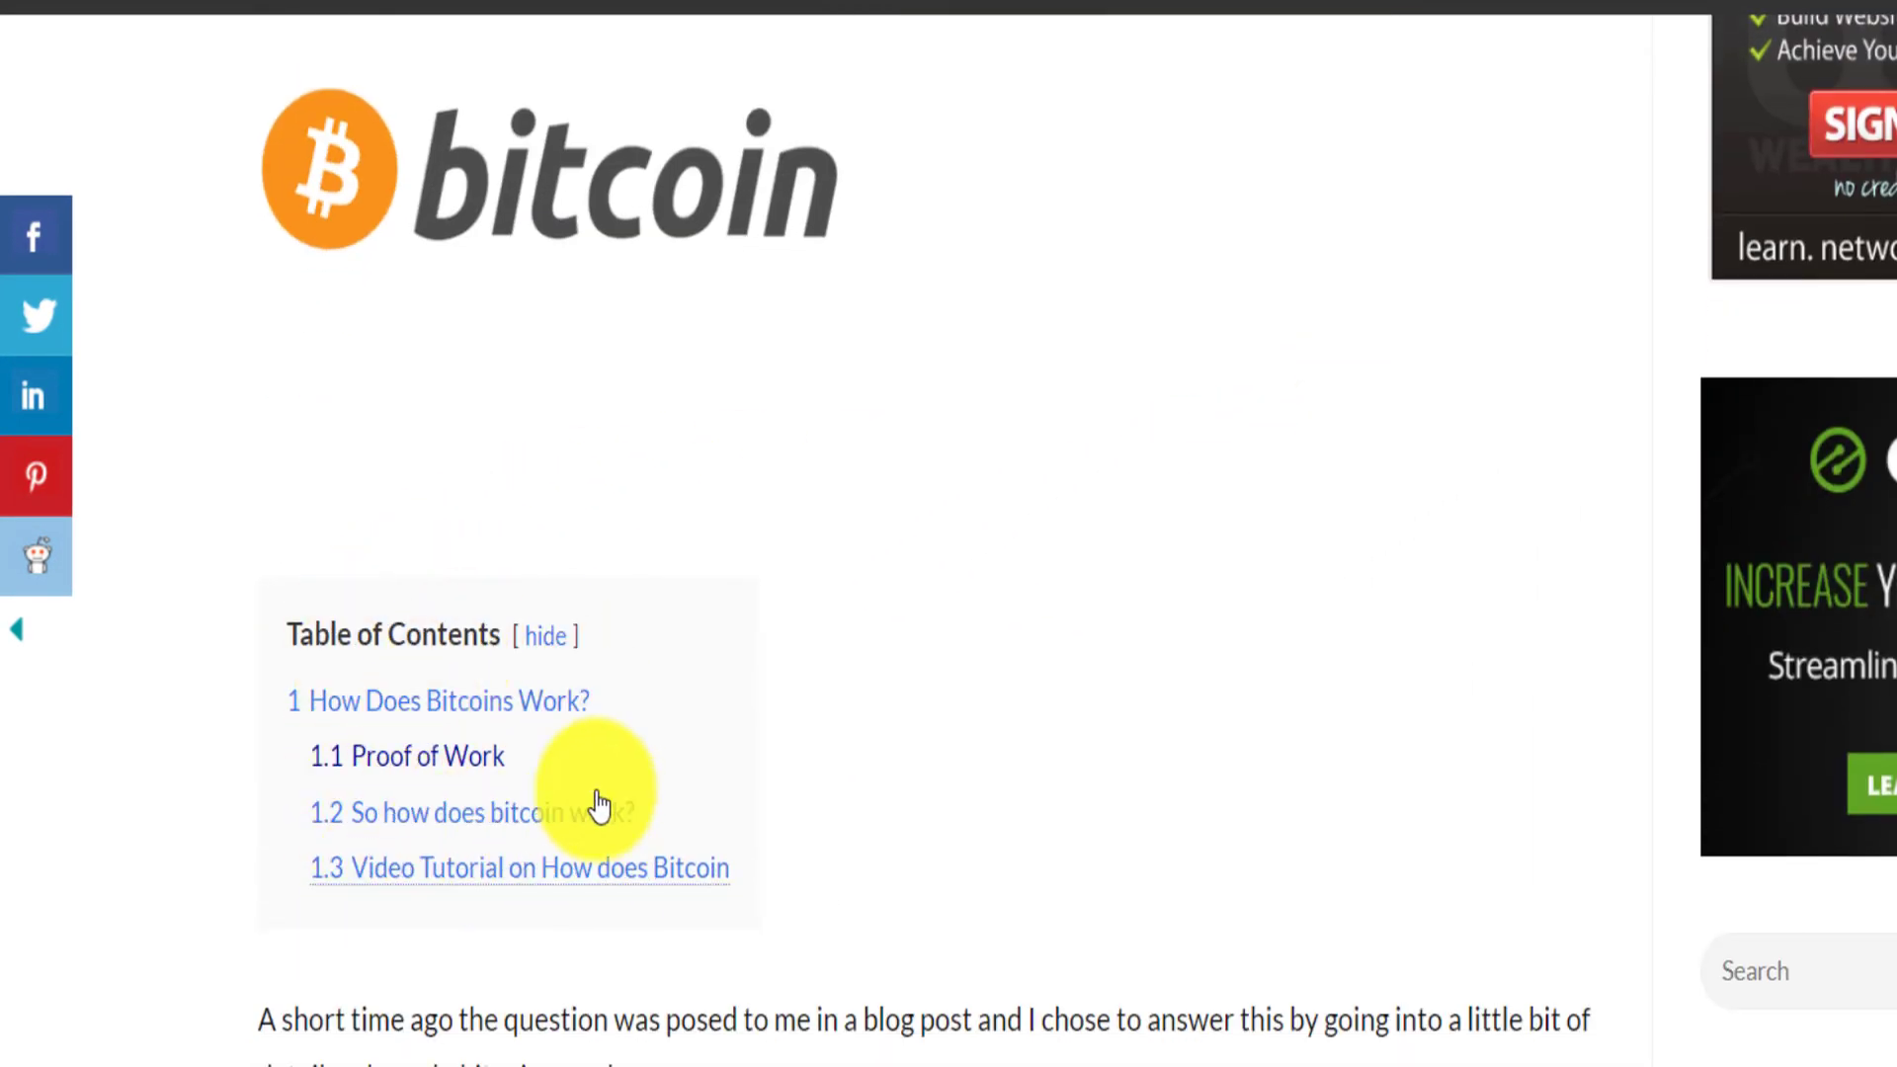
scroll(941, 637, "up", 5)
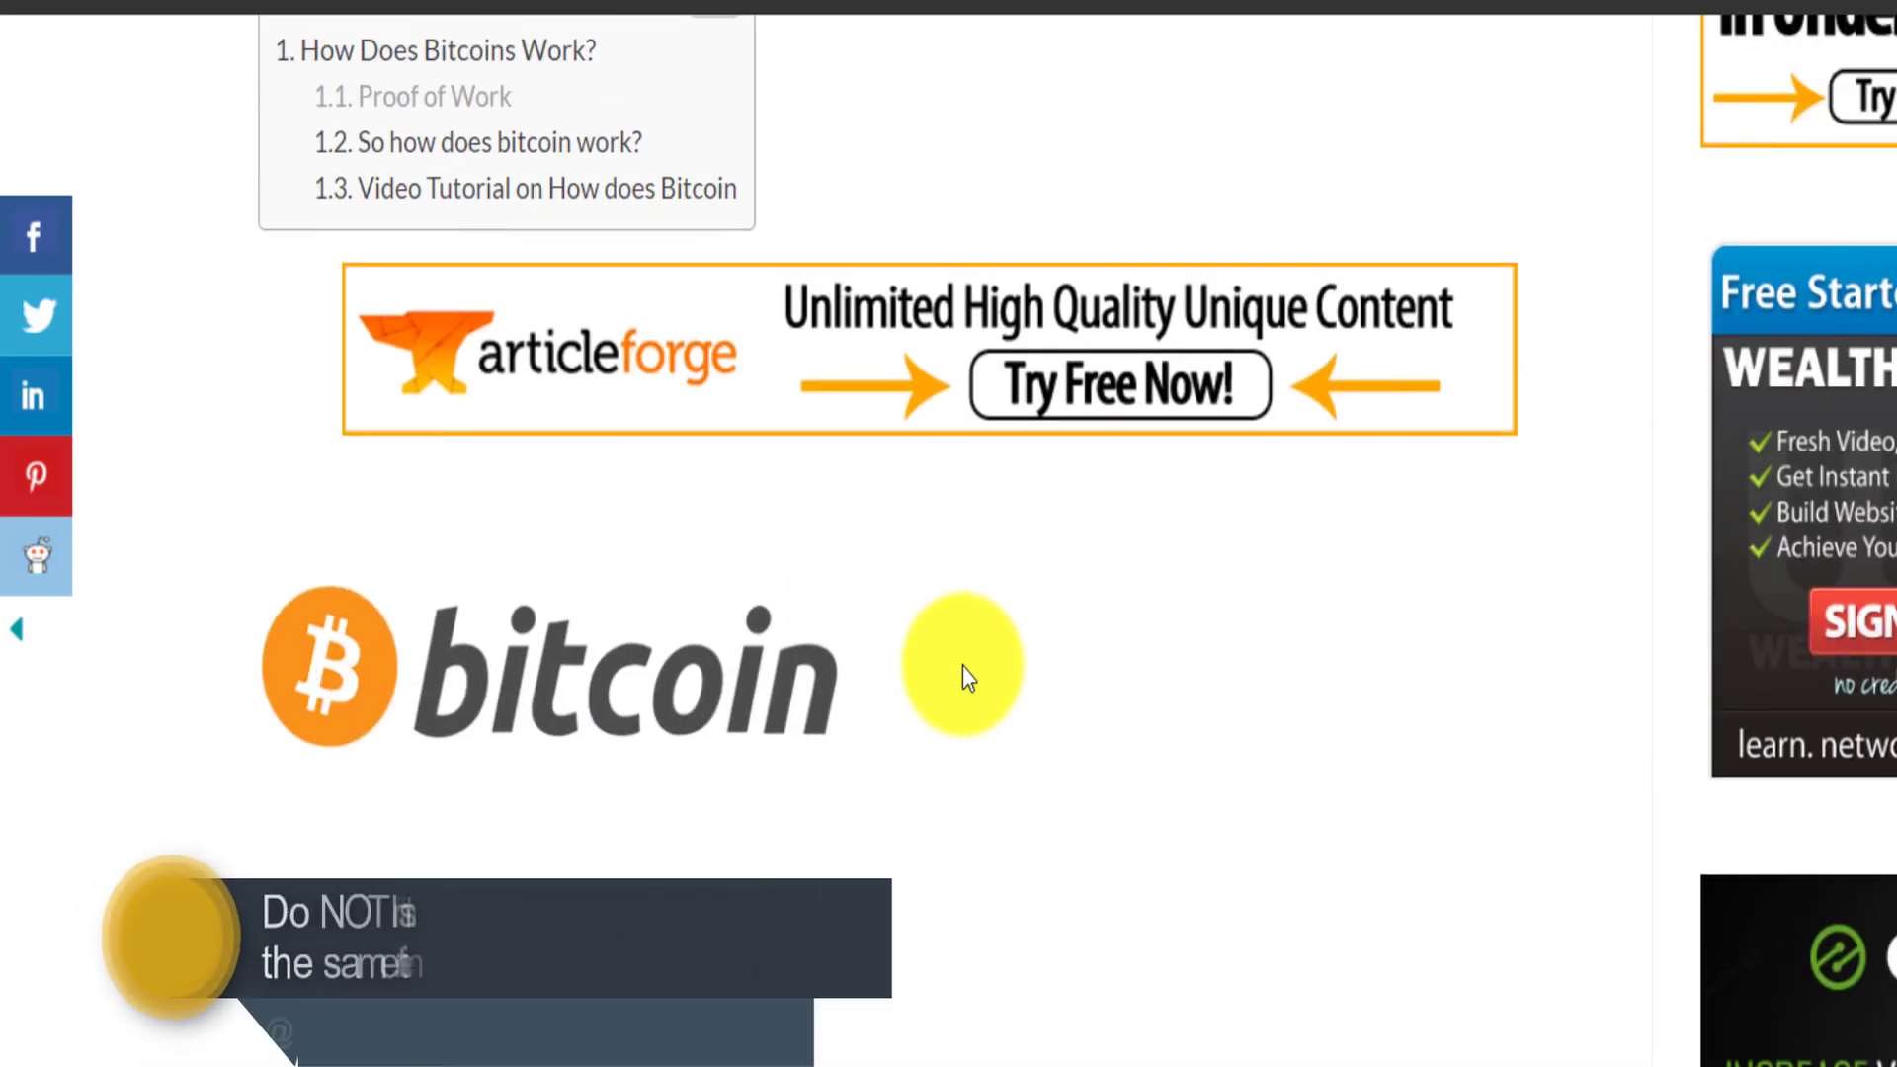
scroll(474, 494, "down", 2)
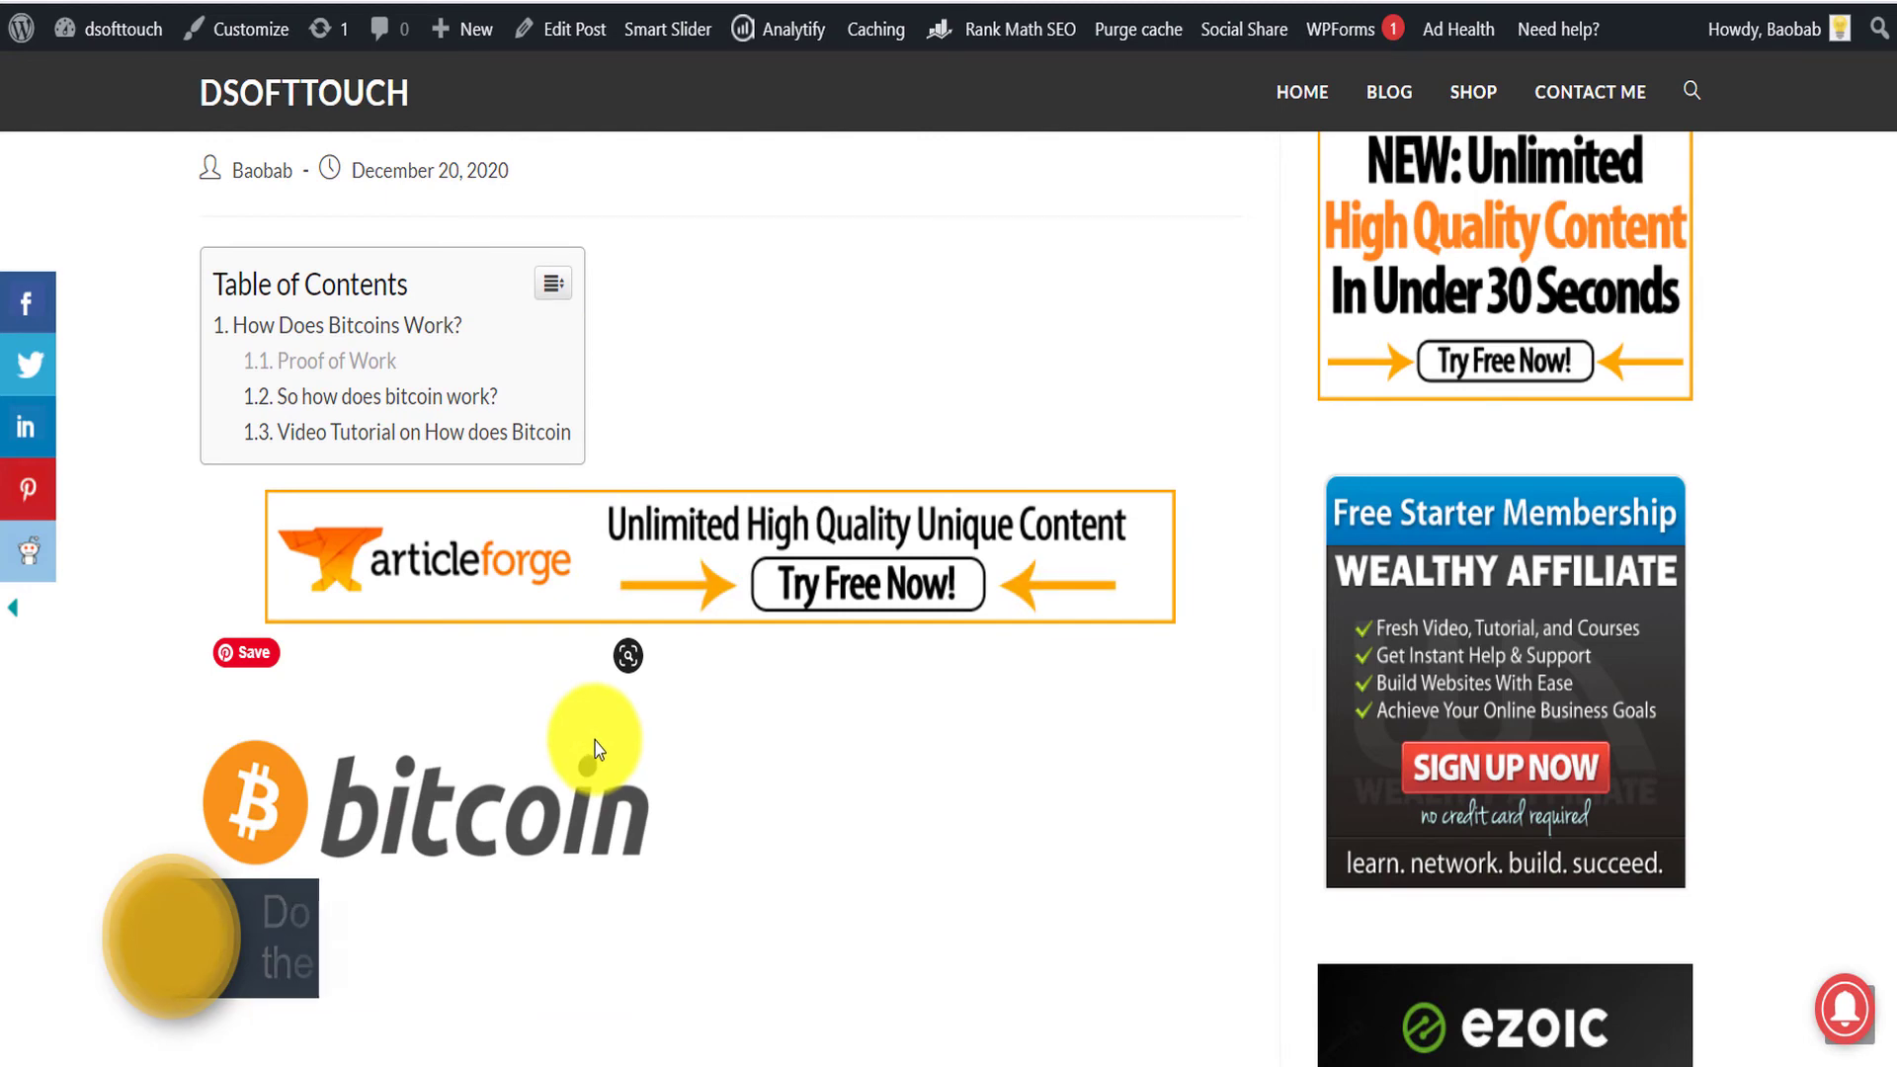
scroll(595, 748, "down", 7)
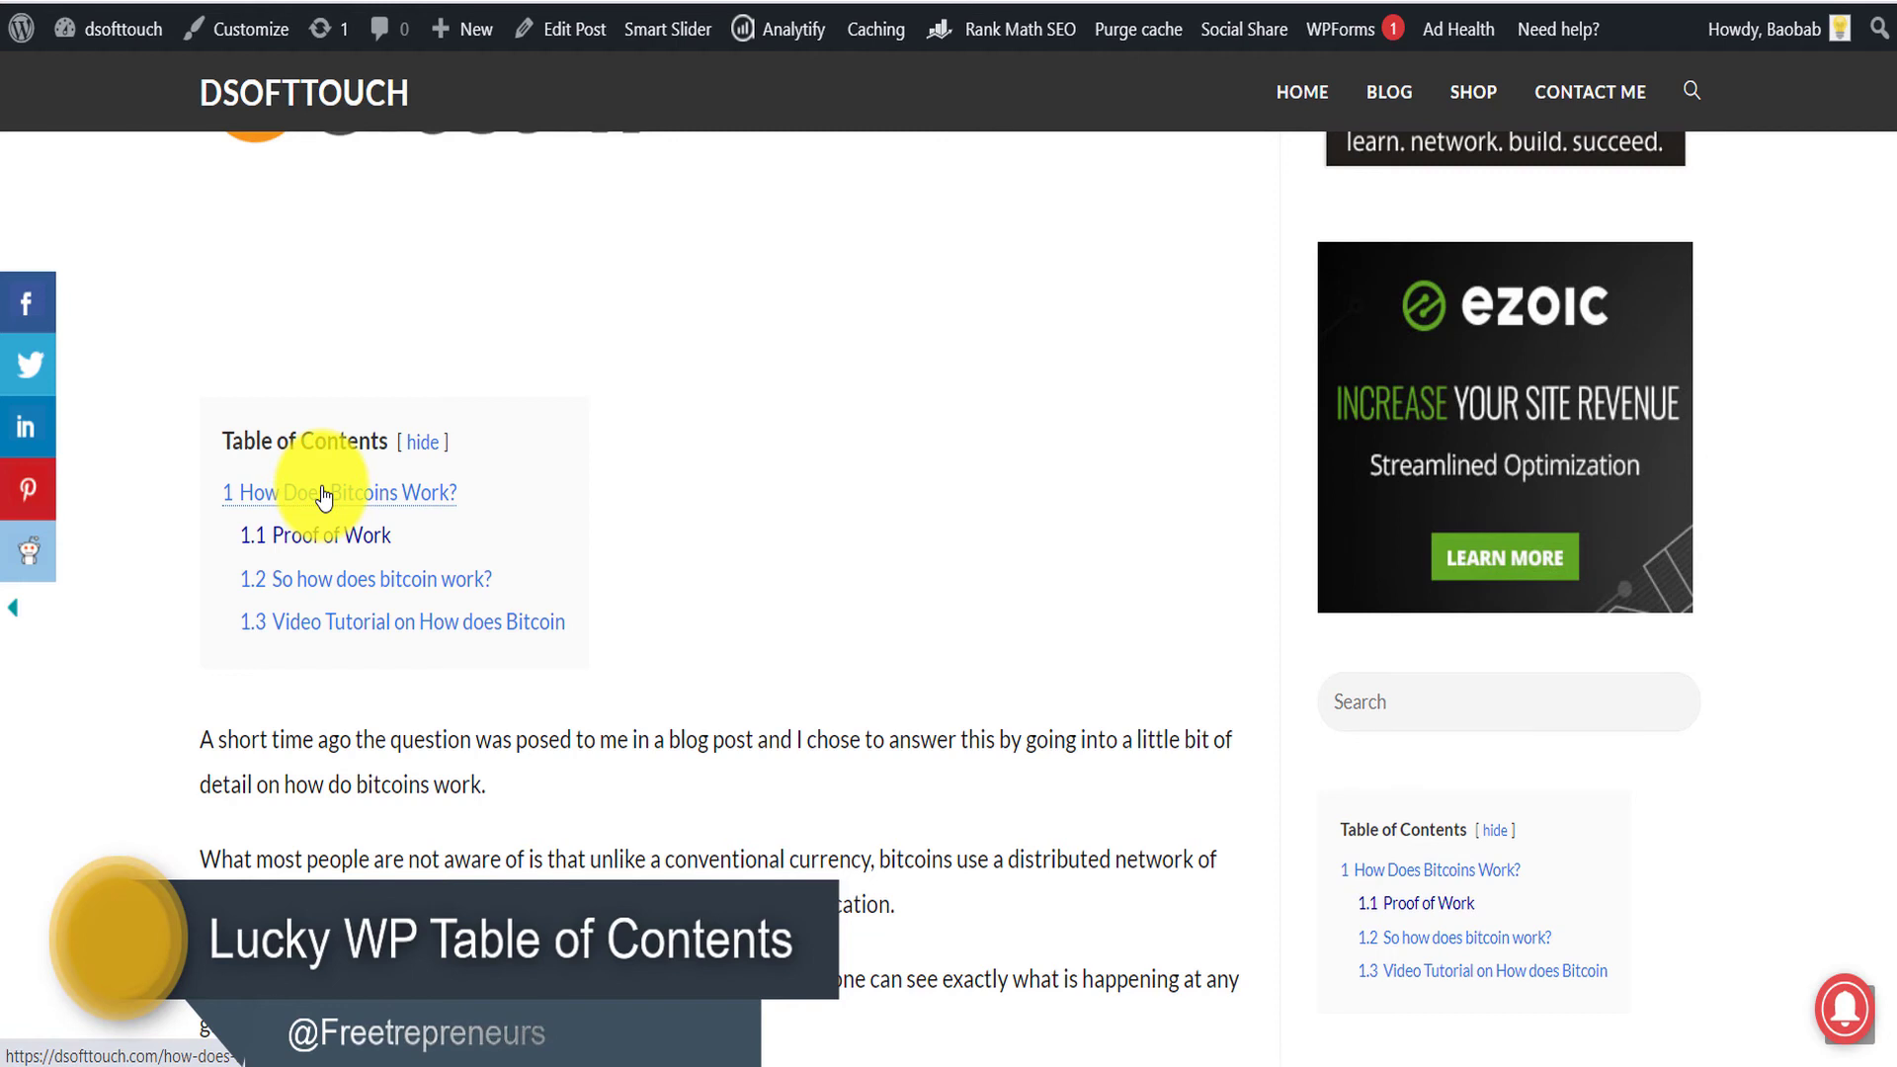
scroll(605, 632, "down", 2)
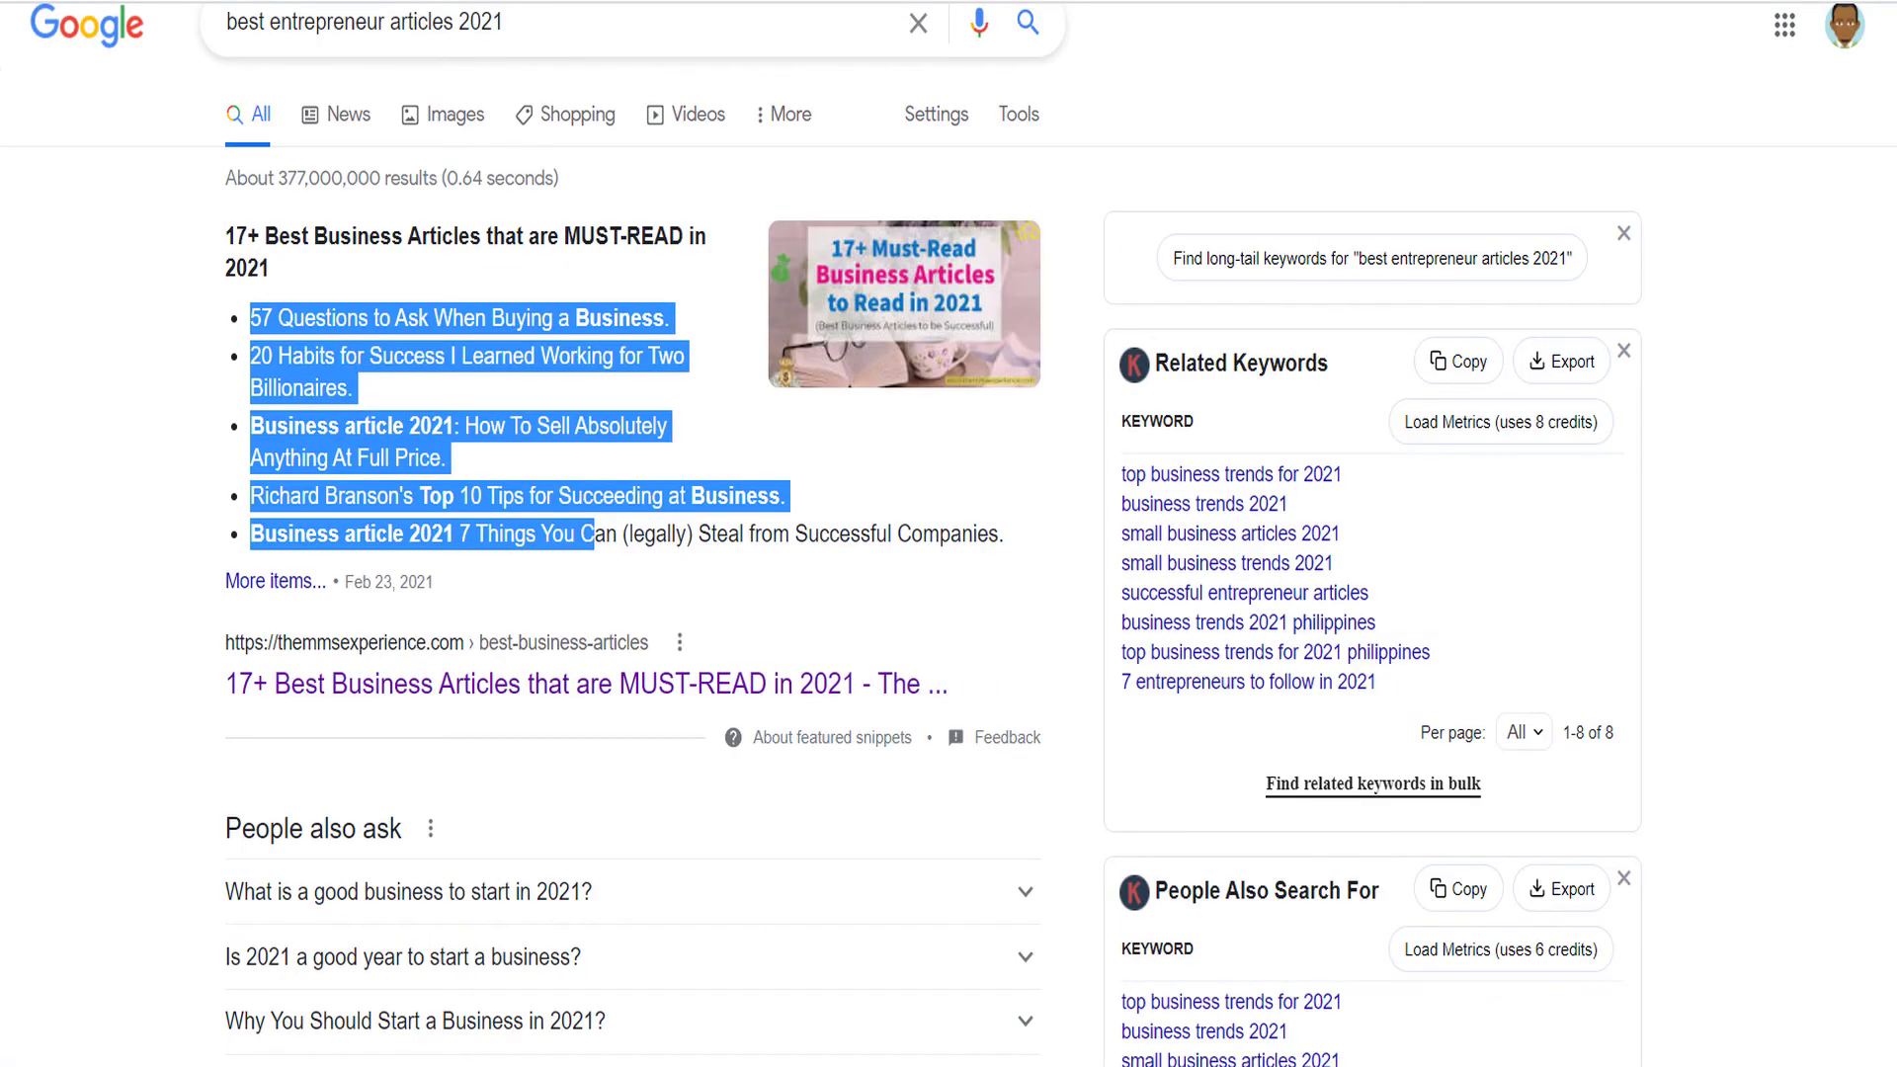
- Open The MMS Experience website from its WordPress dashboard, and view its Online Business Softwares submenu
scroll(1630, 395, "down", 10)
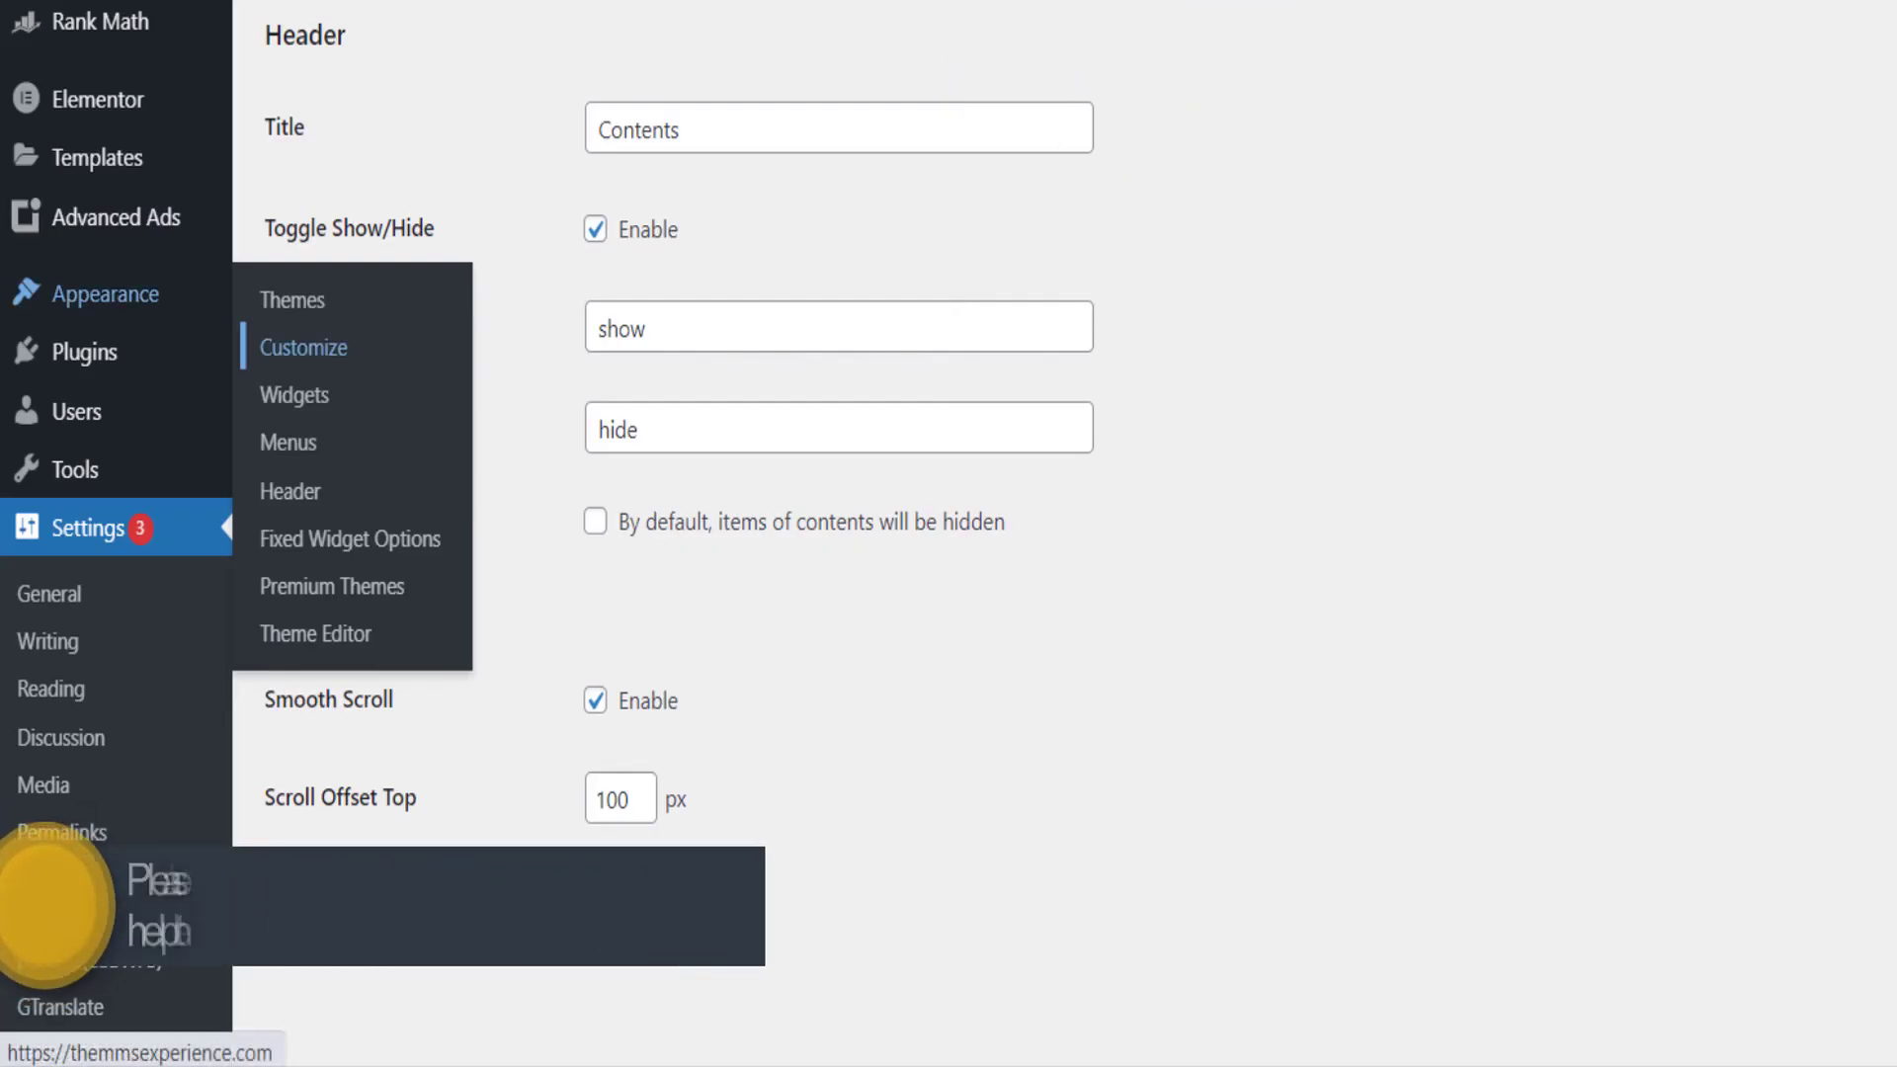
right_click(132, 3)
left_click(132, 3)
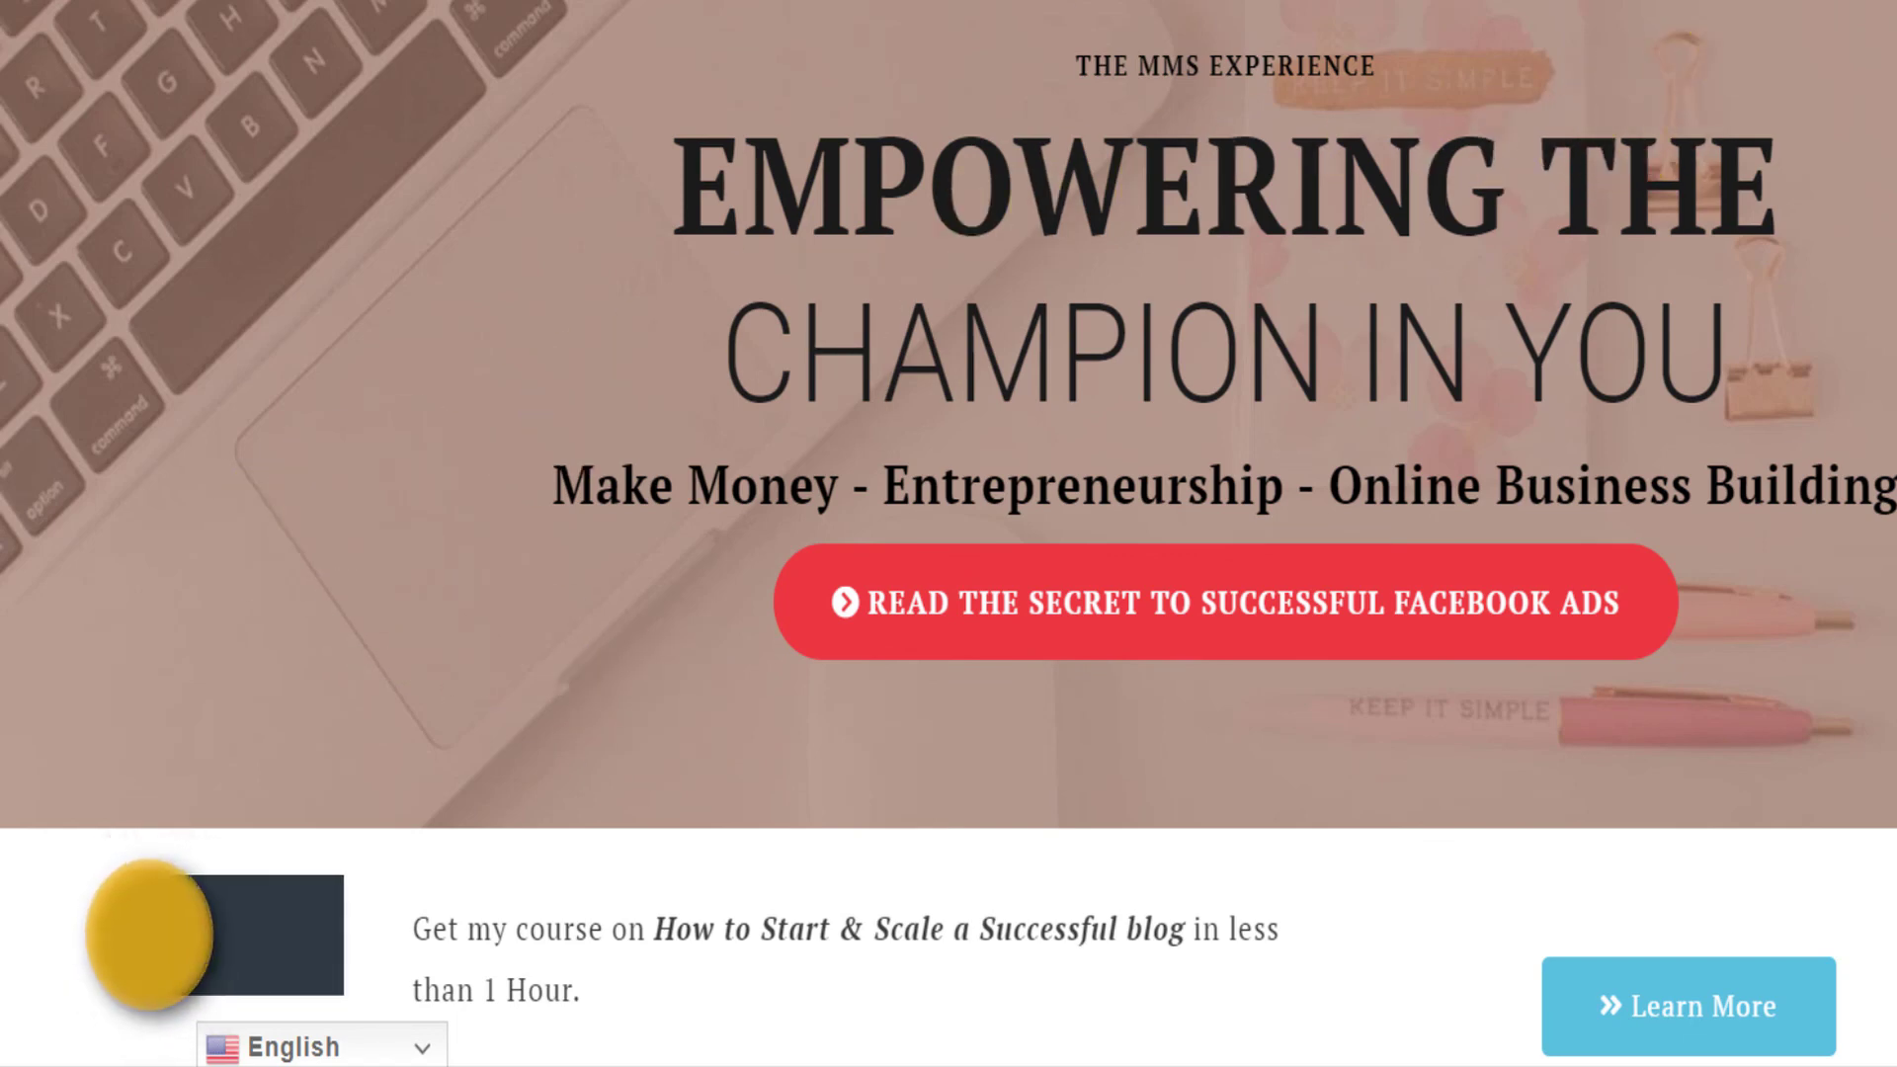
mouse_move(1344, 0)
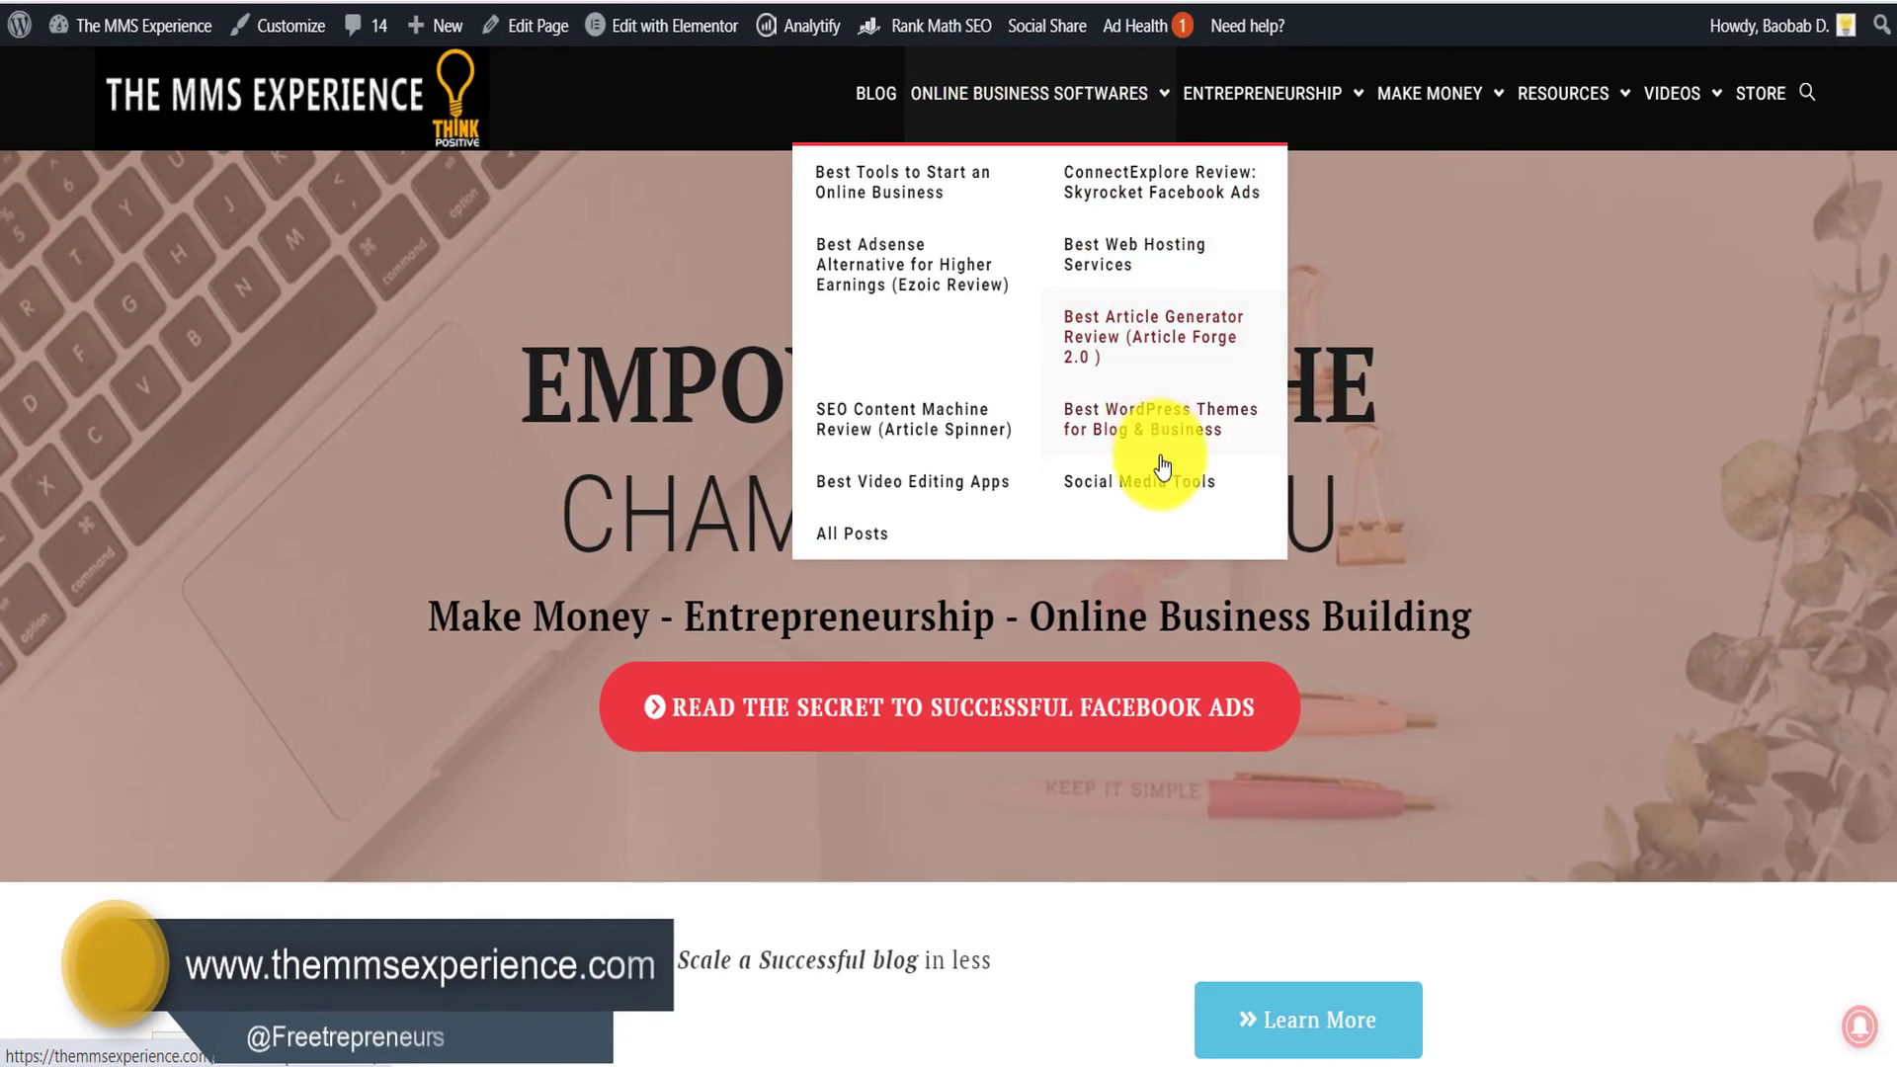
mouse_move(1440, 89)
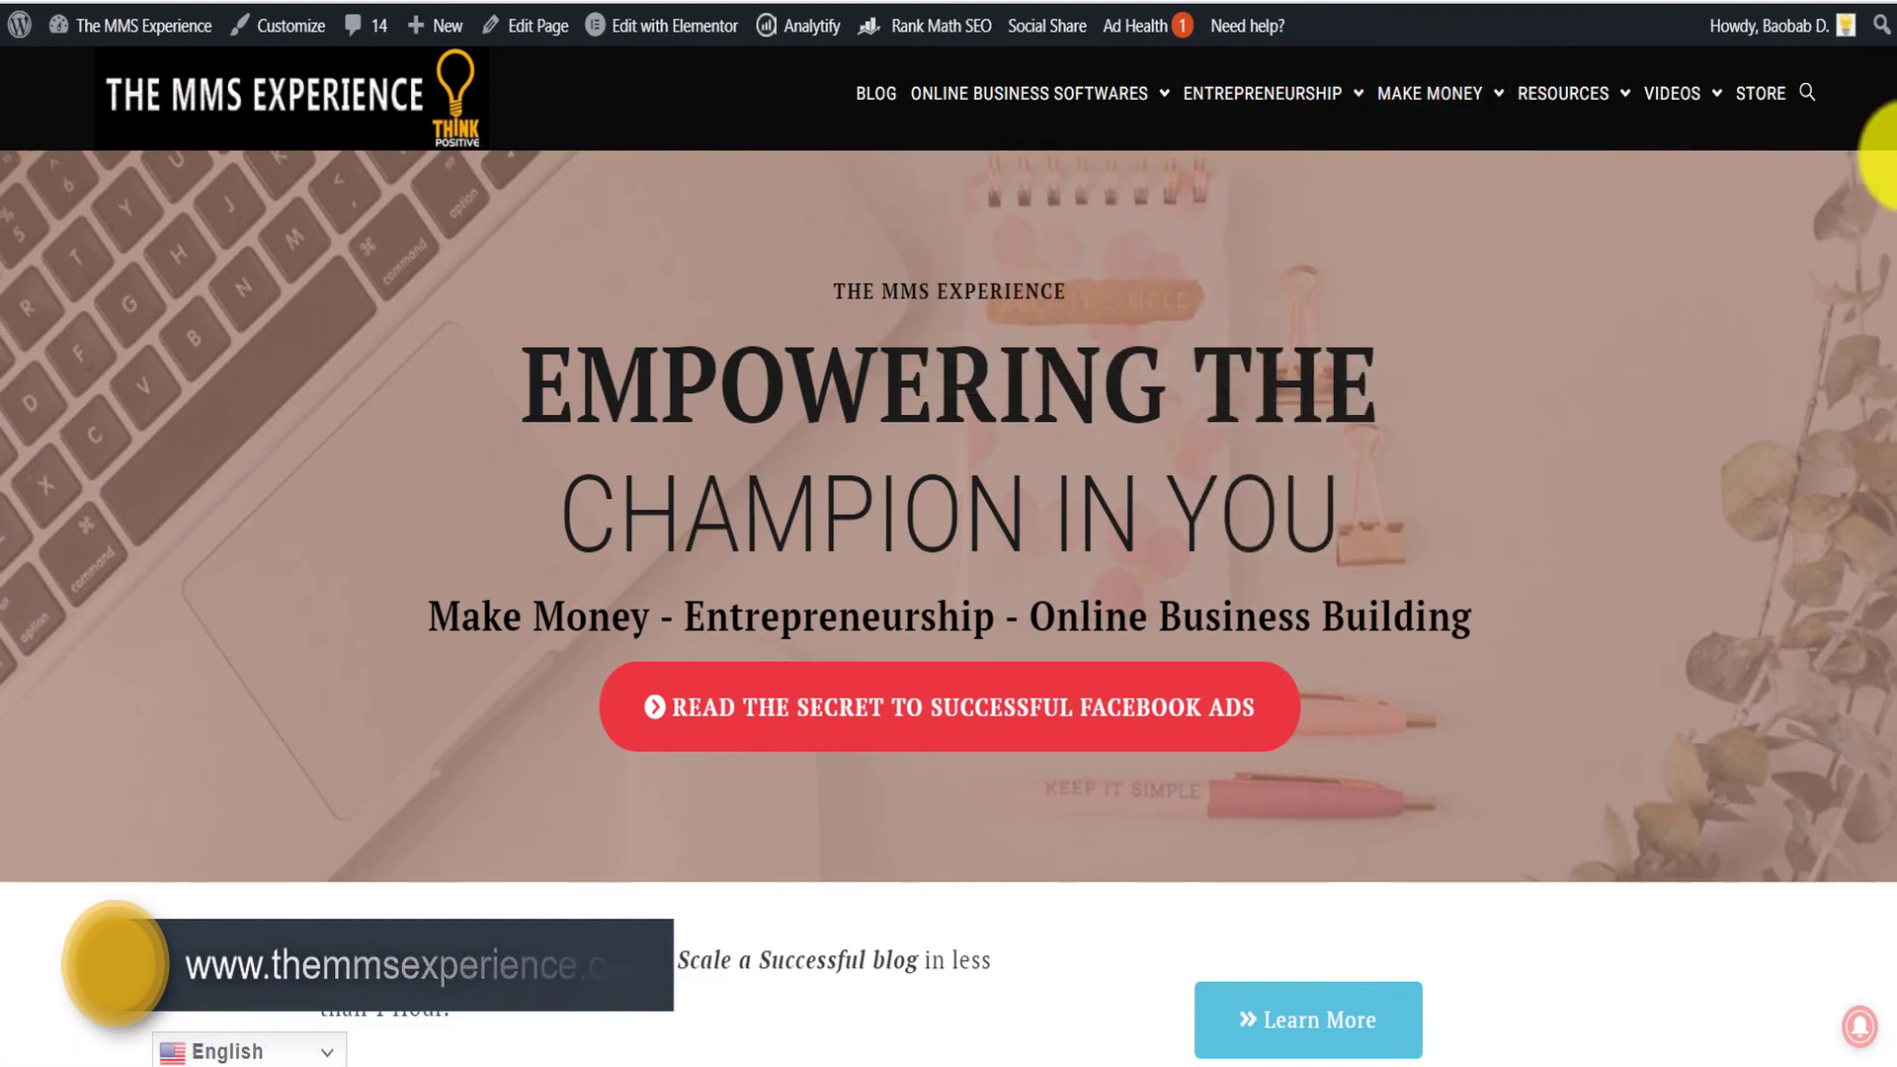
- Browse the Recent Posts section of The MMS Experience homepage down to the footer, and return to the page header
left_click_drag(1877, 129, 1889, 798)
scroll(1880, 645, "down", 2)
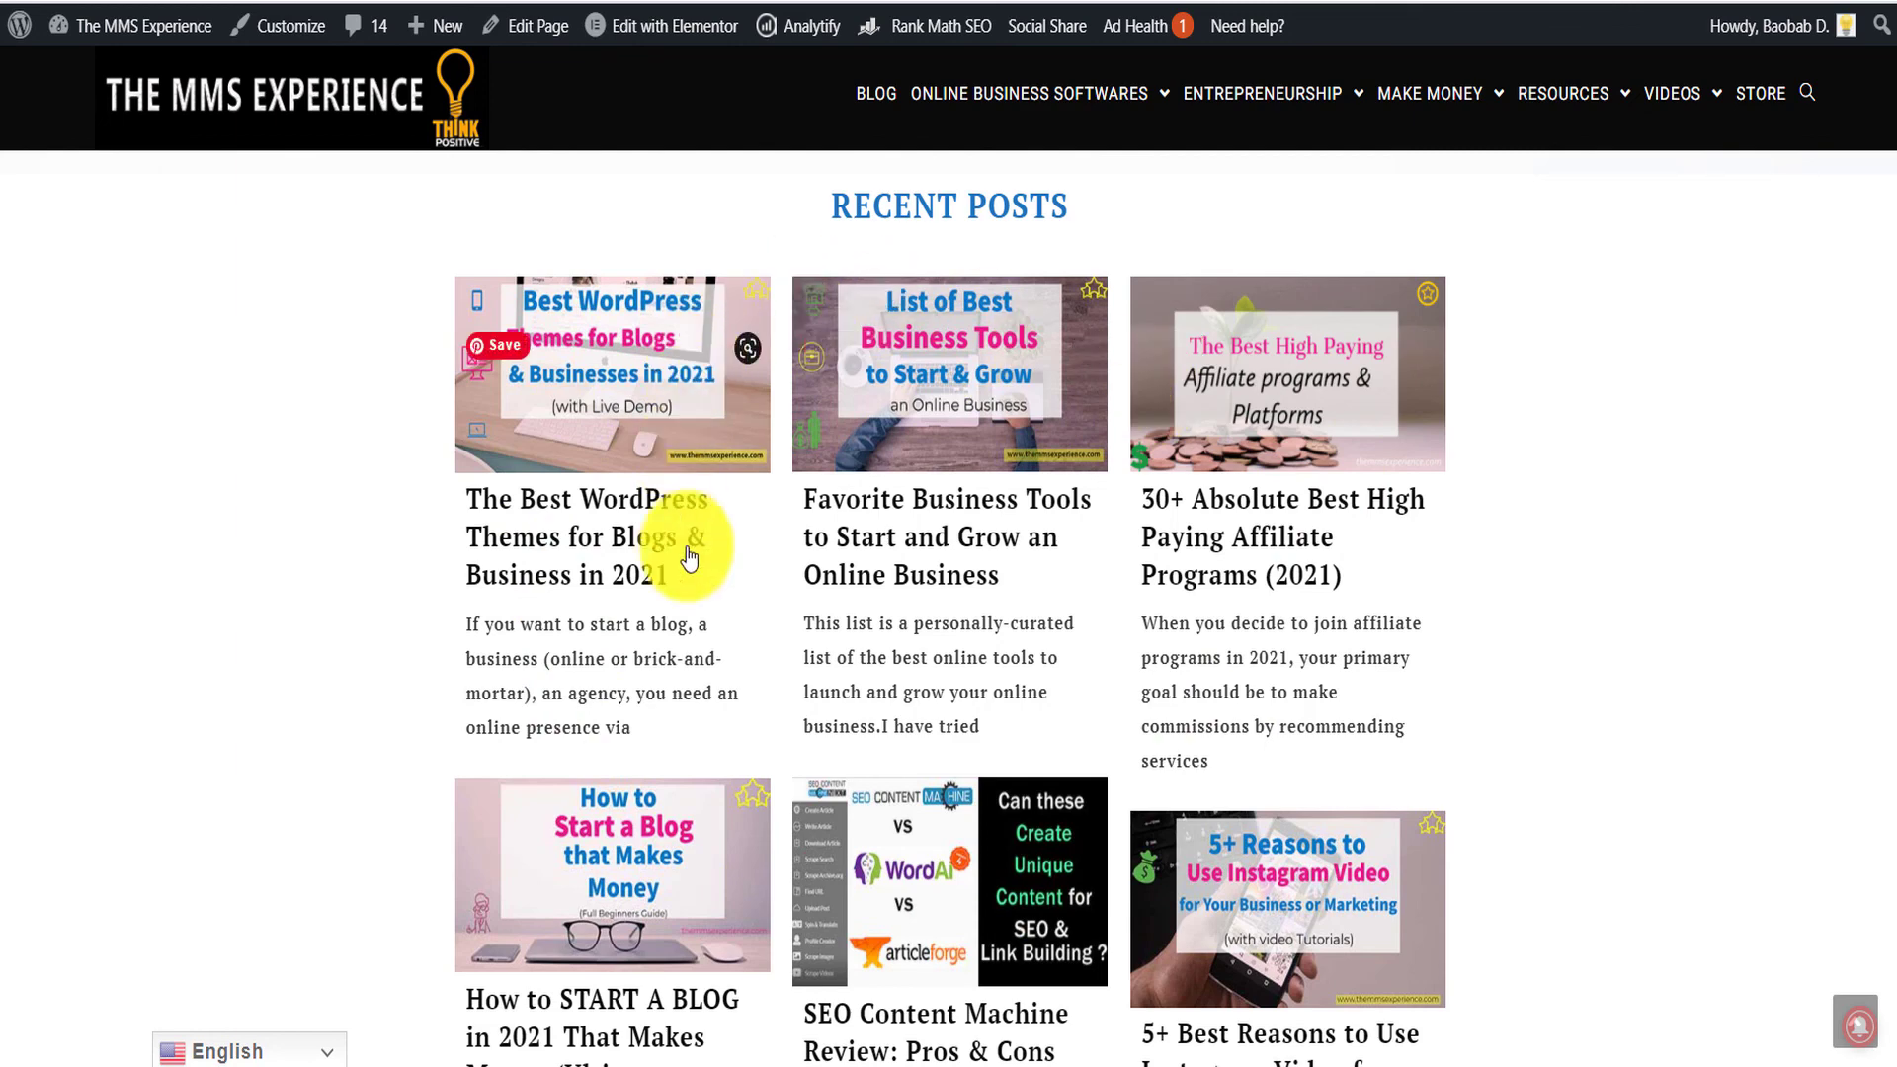
scroll(1886, 761, "down", 7)
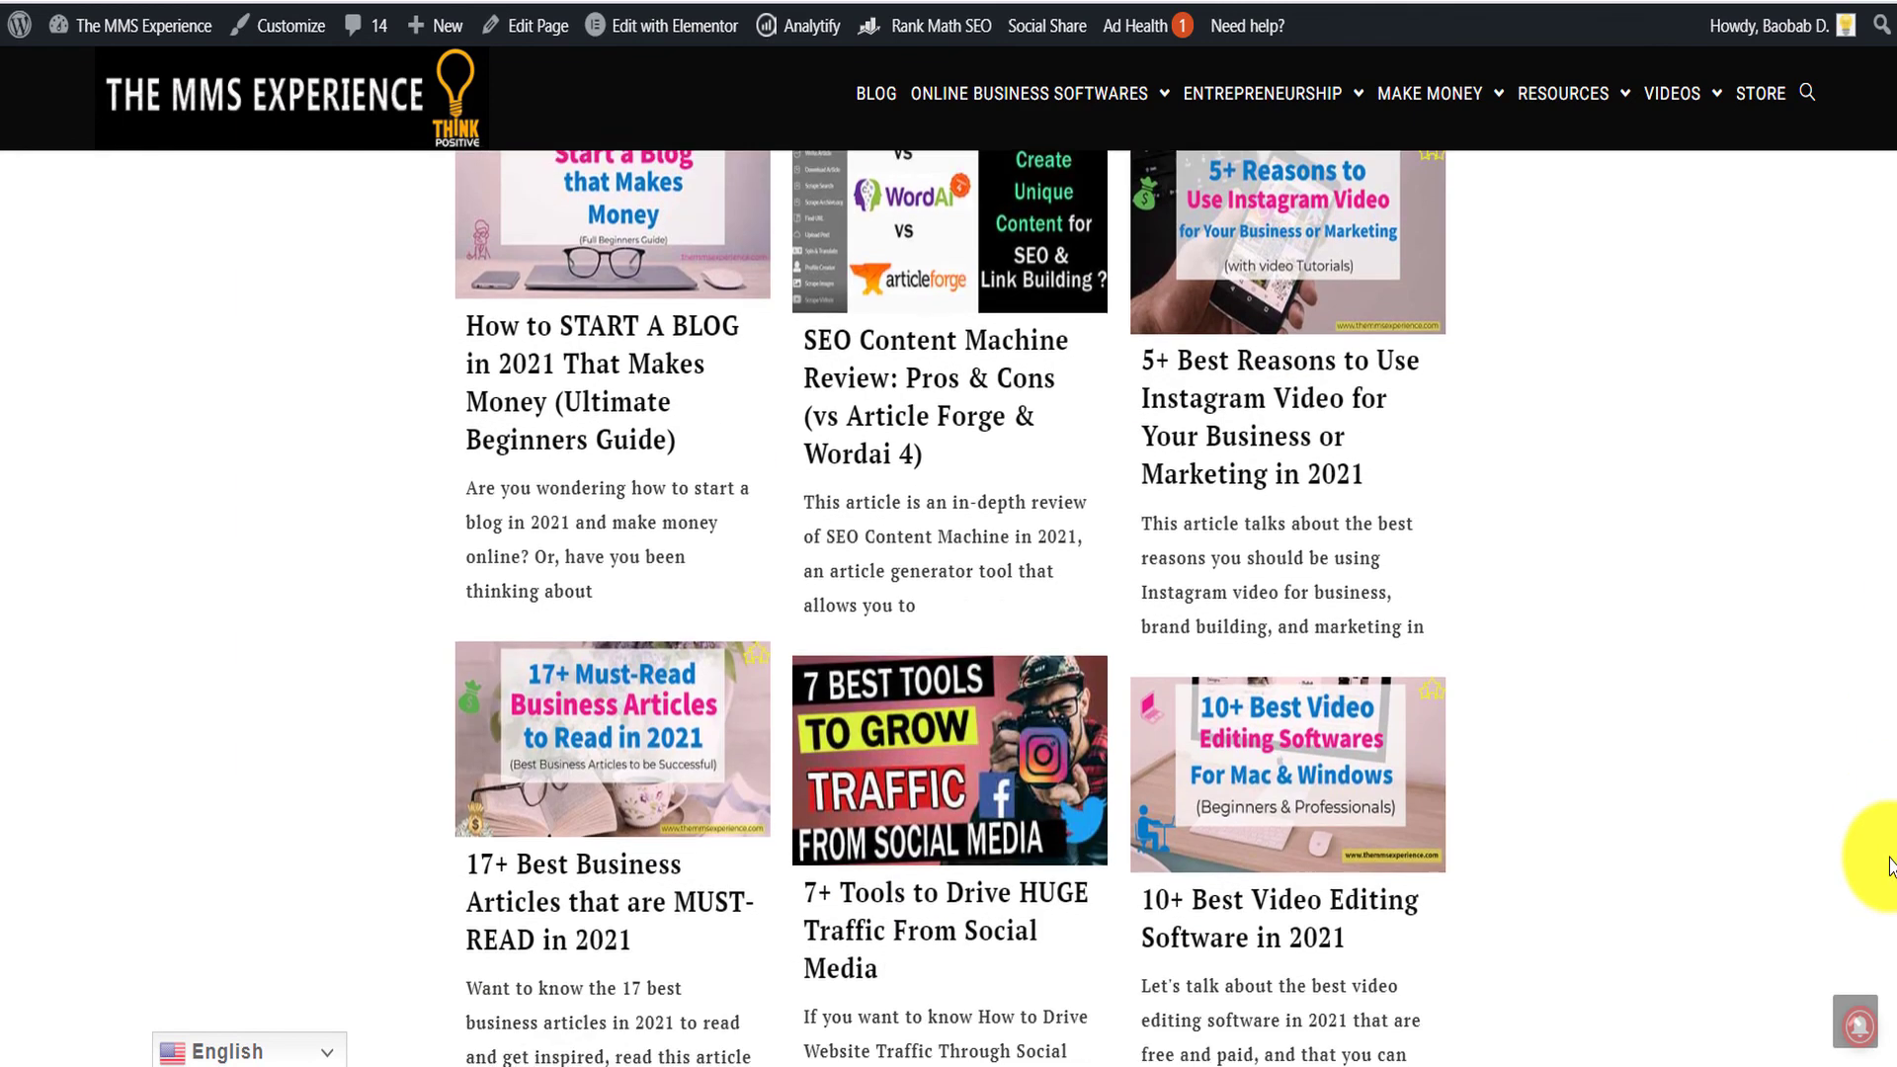
scroll(1883, 868, "down", 3)
scroll(1887, 926, "down", 1)
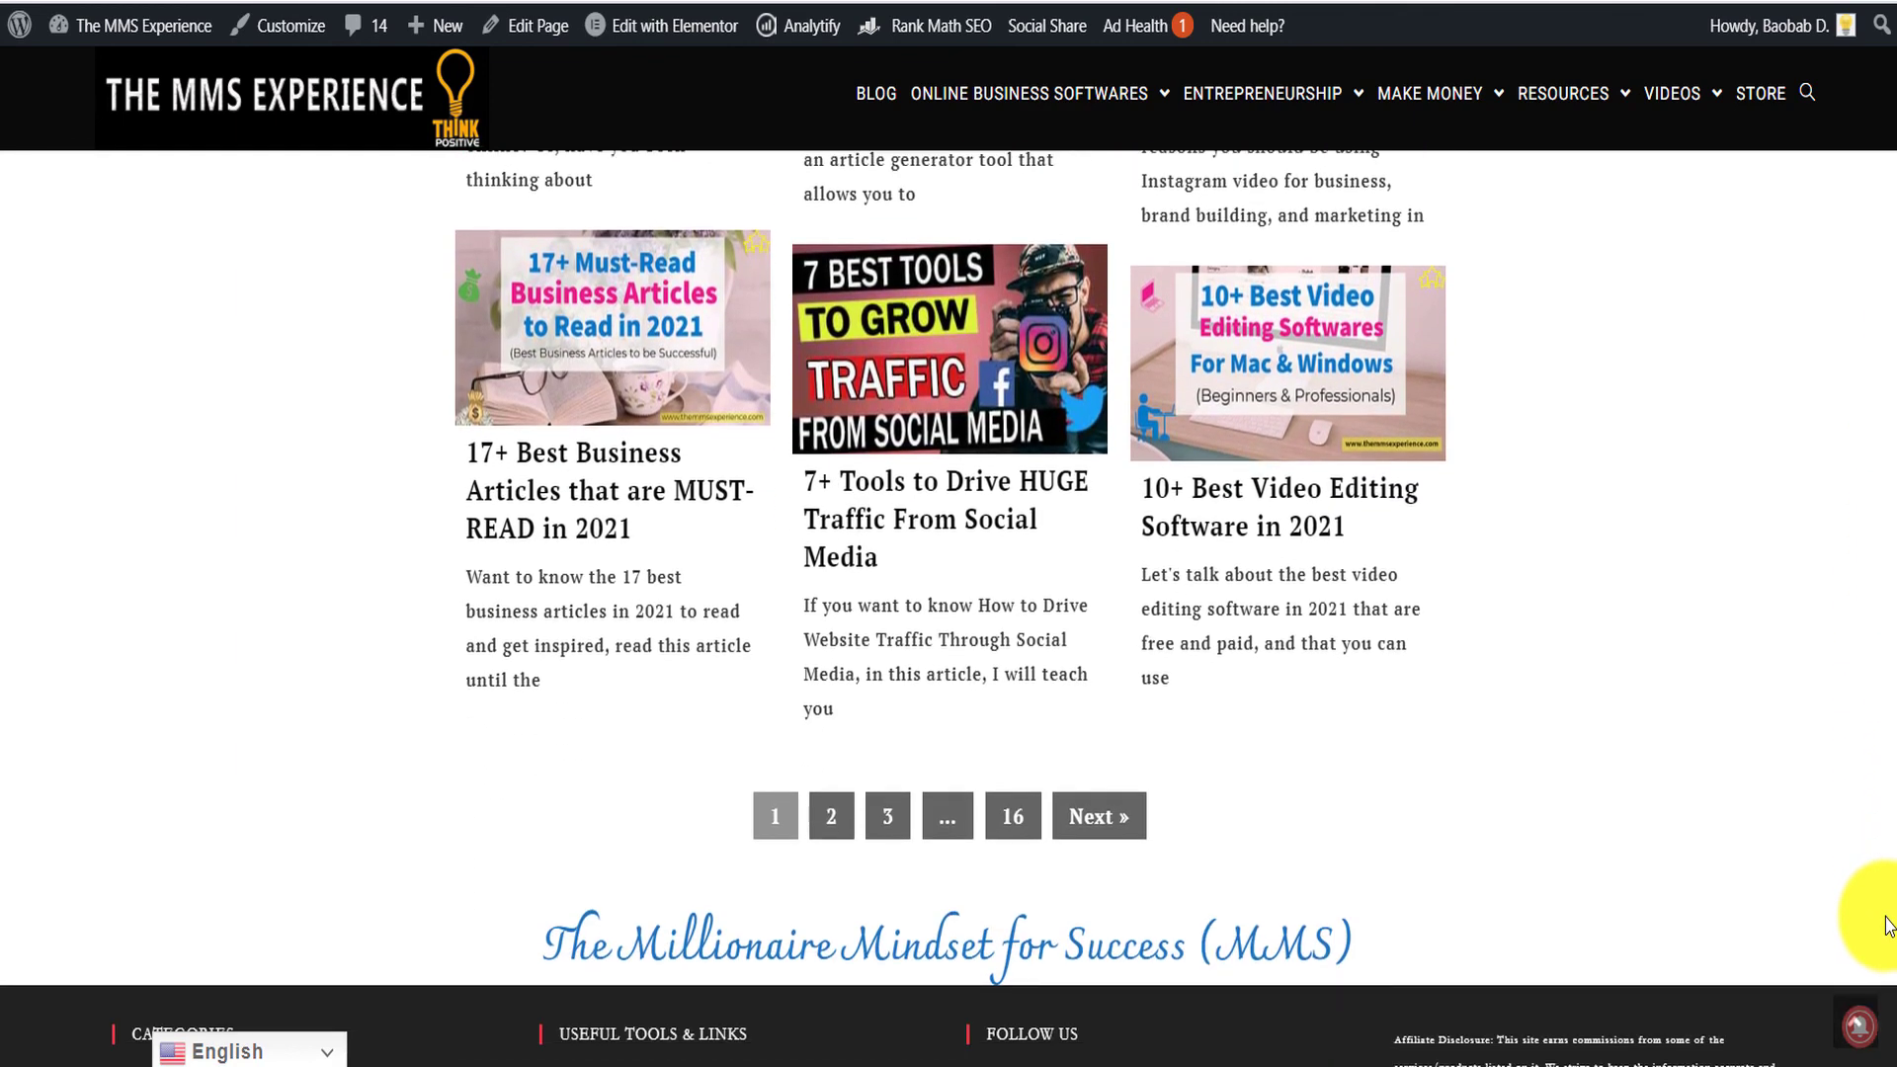
scroll(1887, 927, "down", 1)
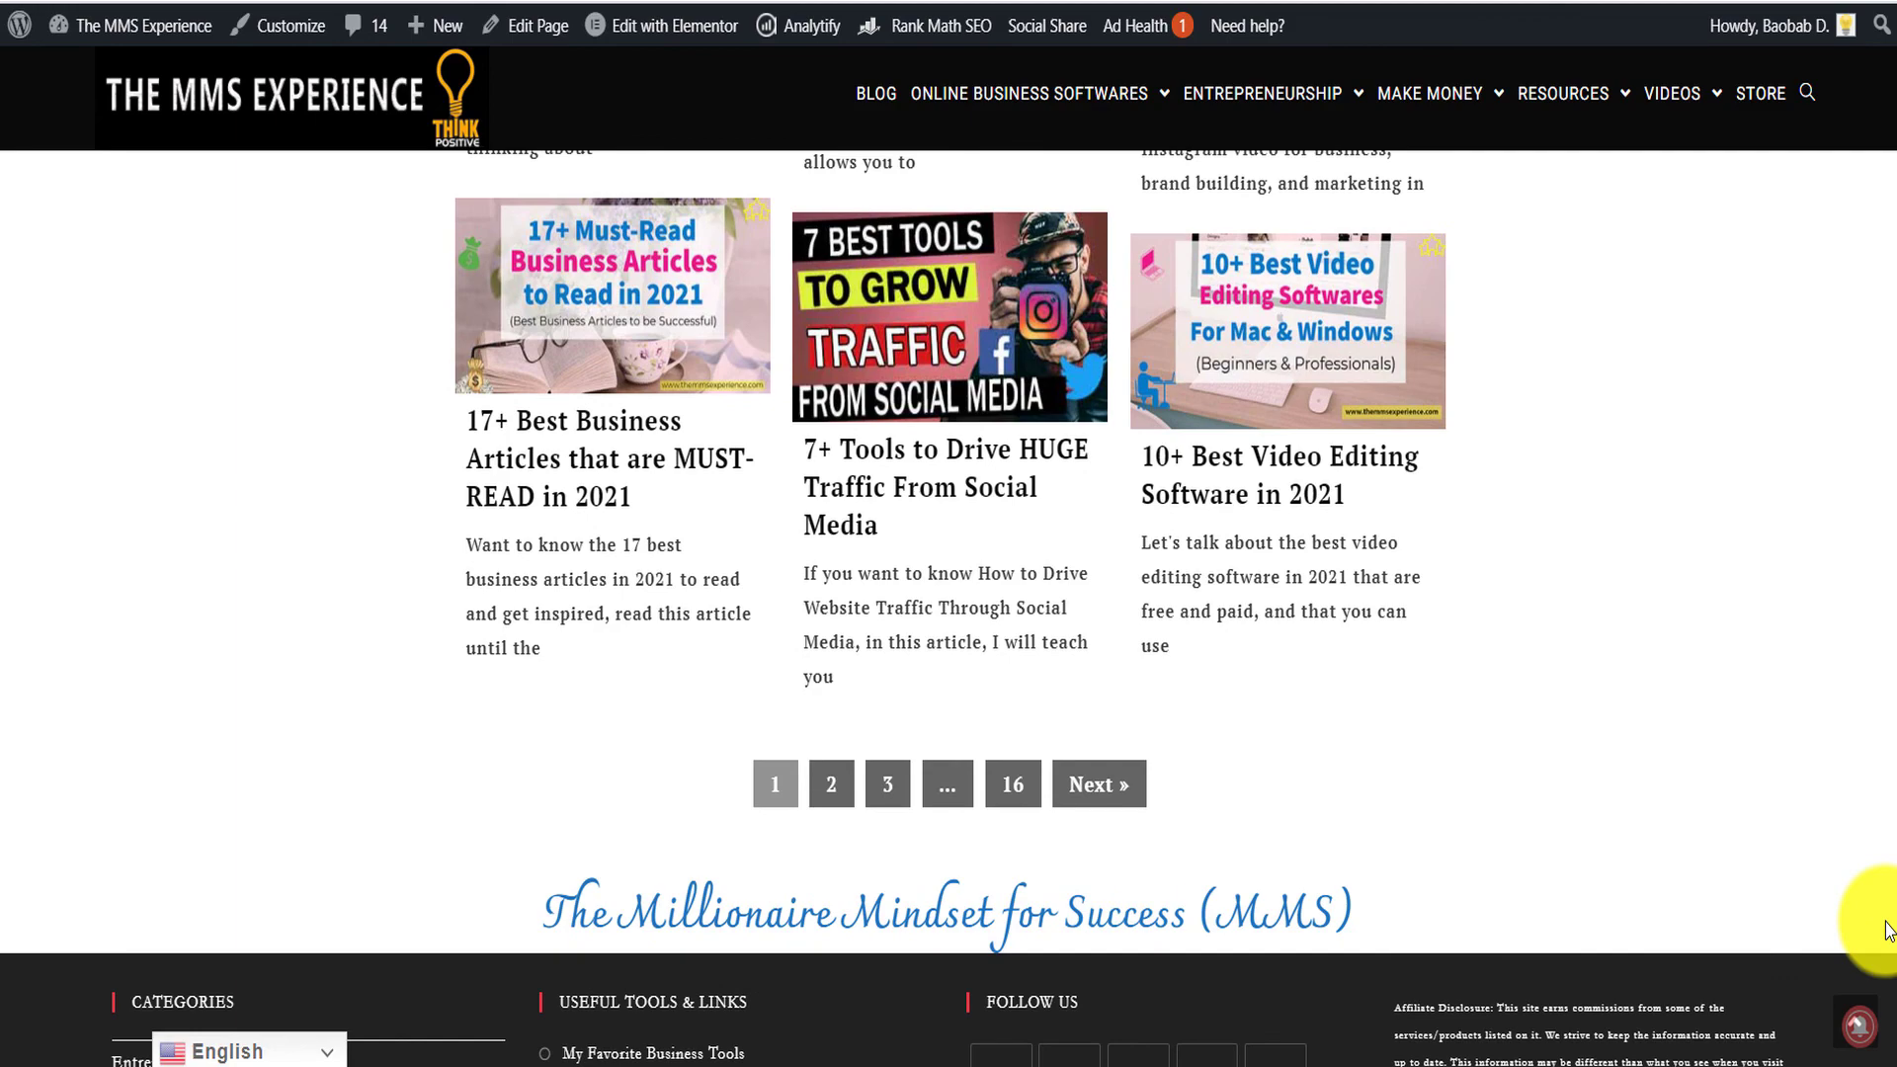
left_click_drag(1887, 928, 1884, 89)
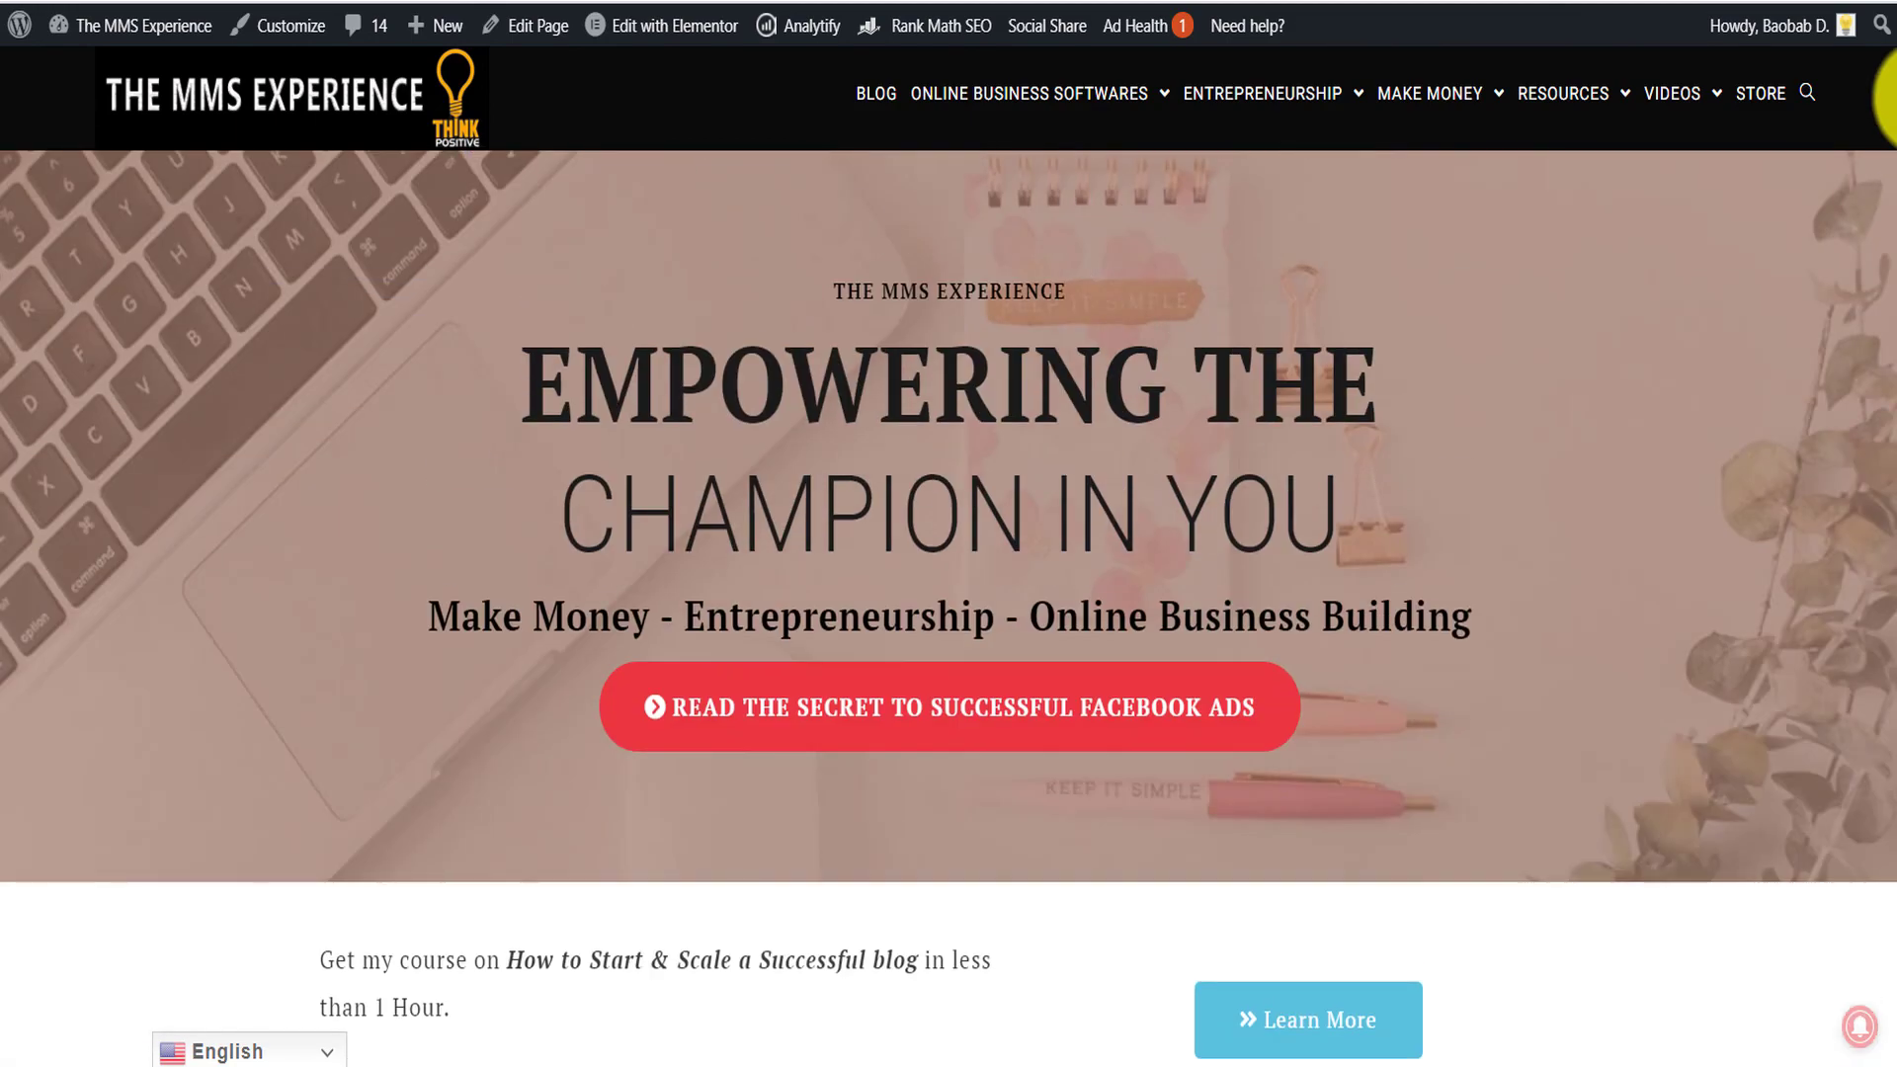